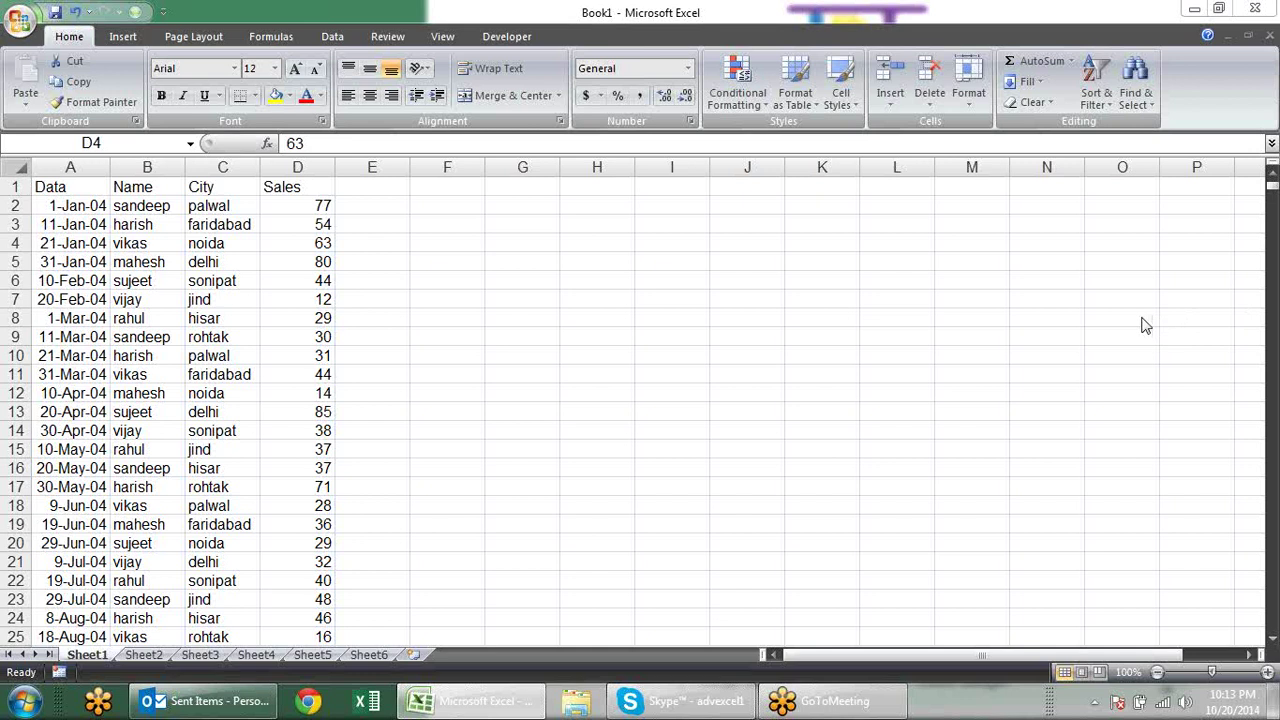
Step: Toggle the header filter dropdowns on and off from cells in the Name column
key(Left)
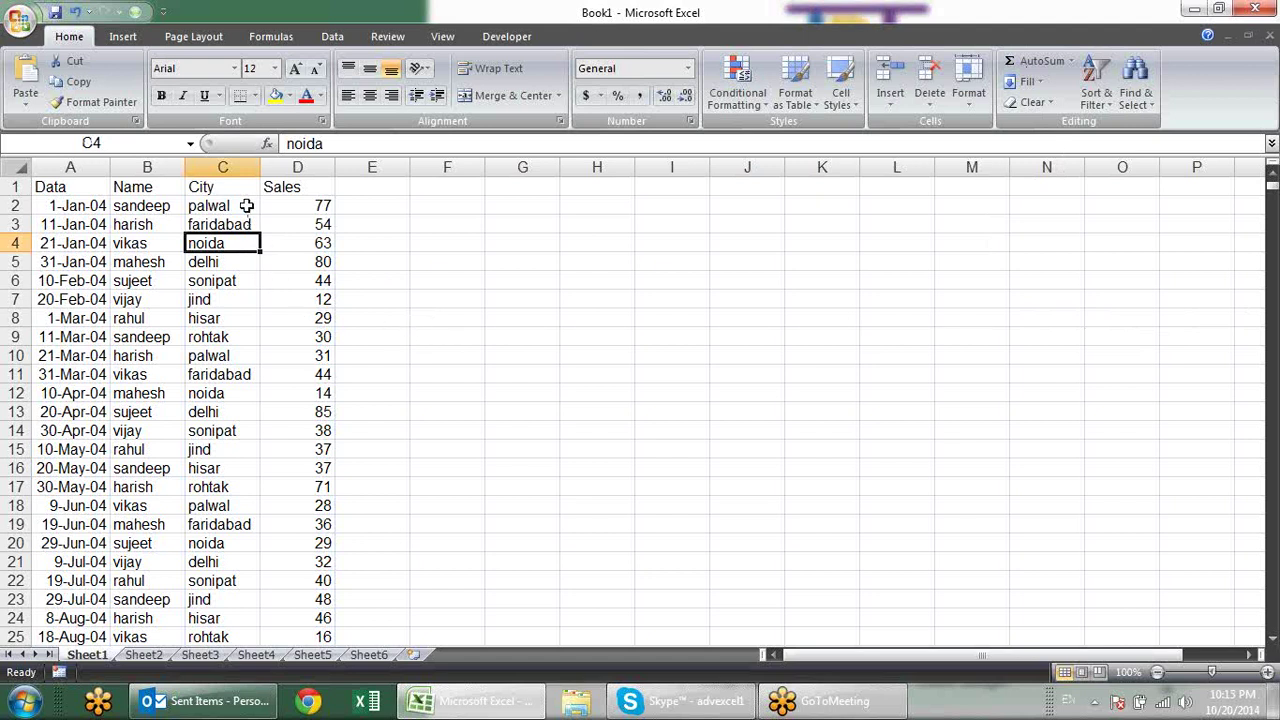
click(170, 208)
key(Down)
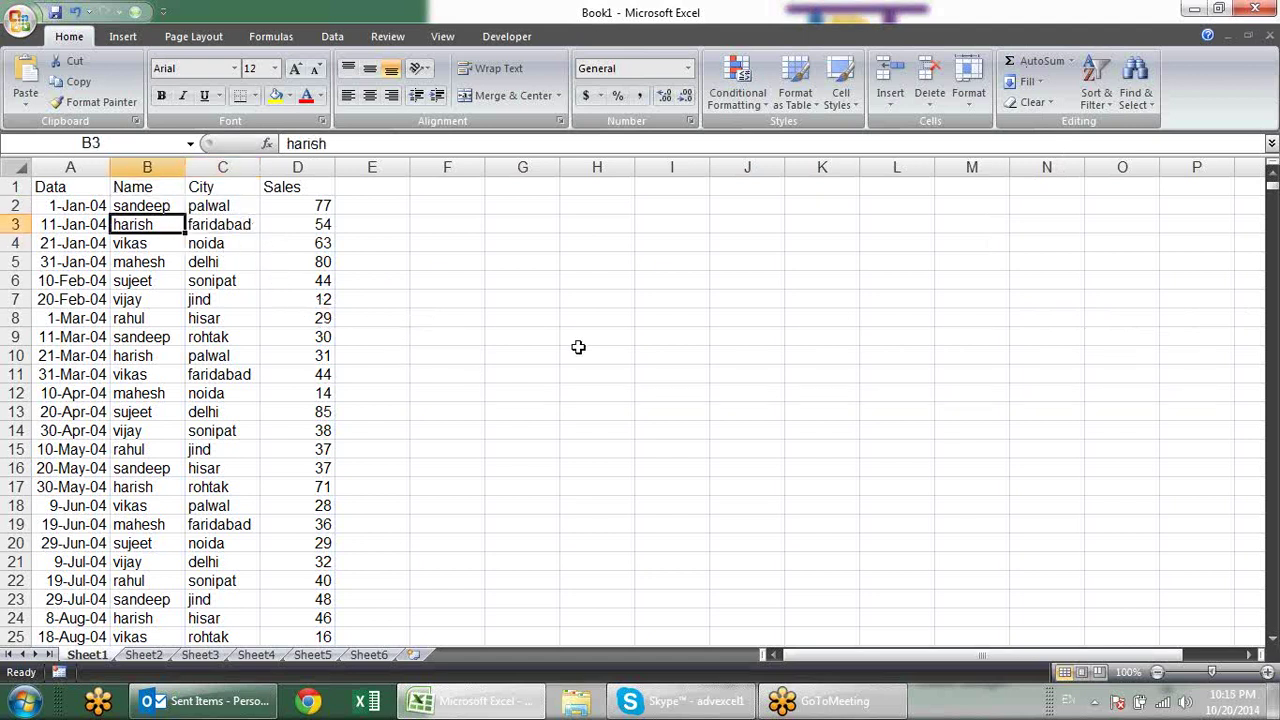
key(ctrl+shift+l)
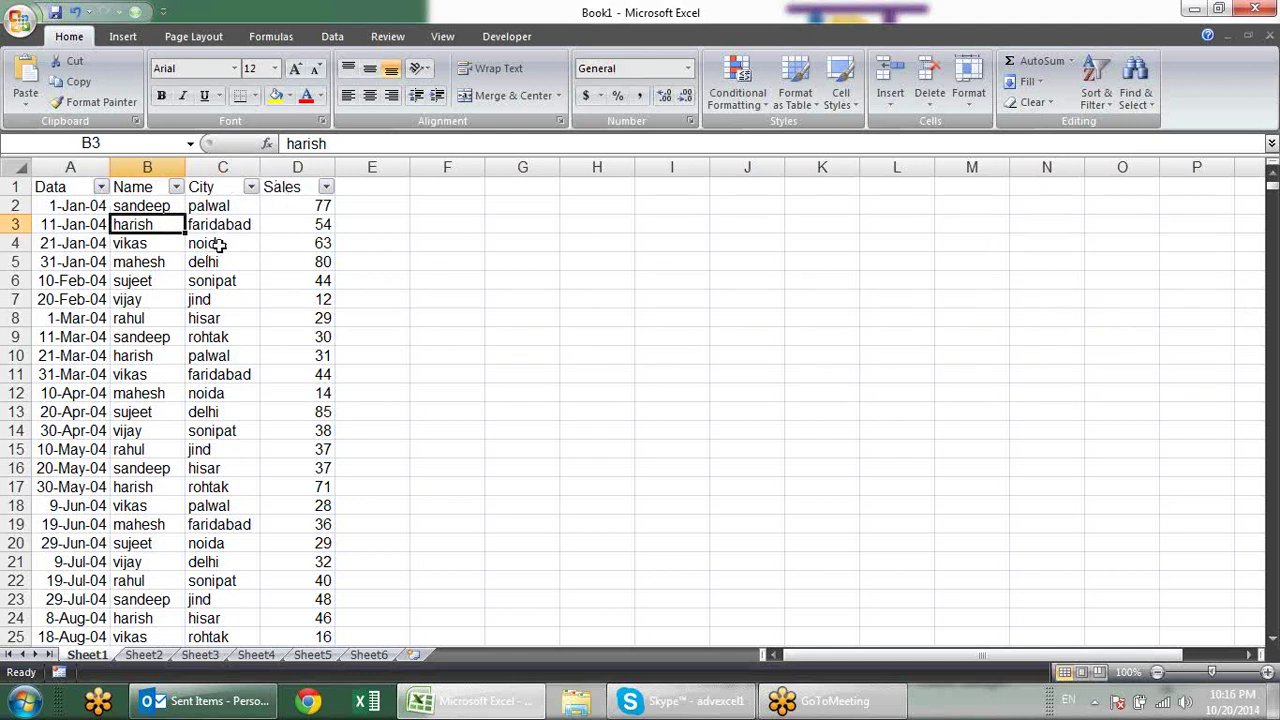
click(134, 263)
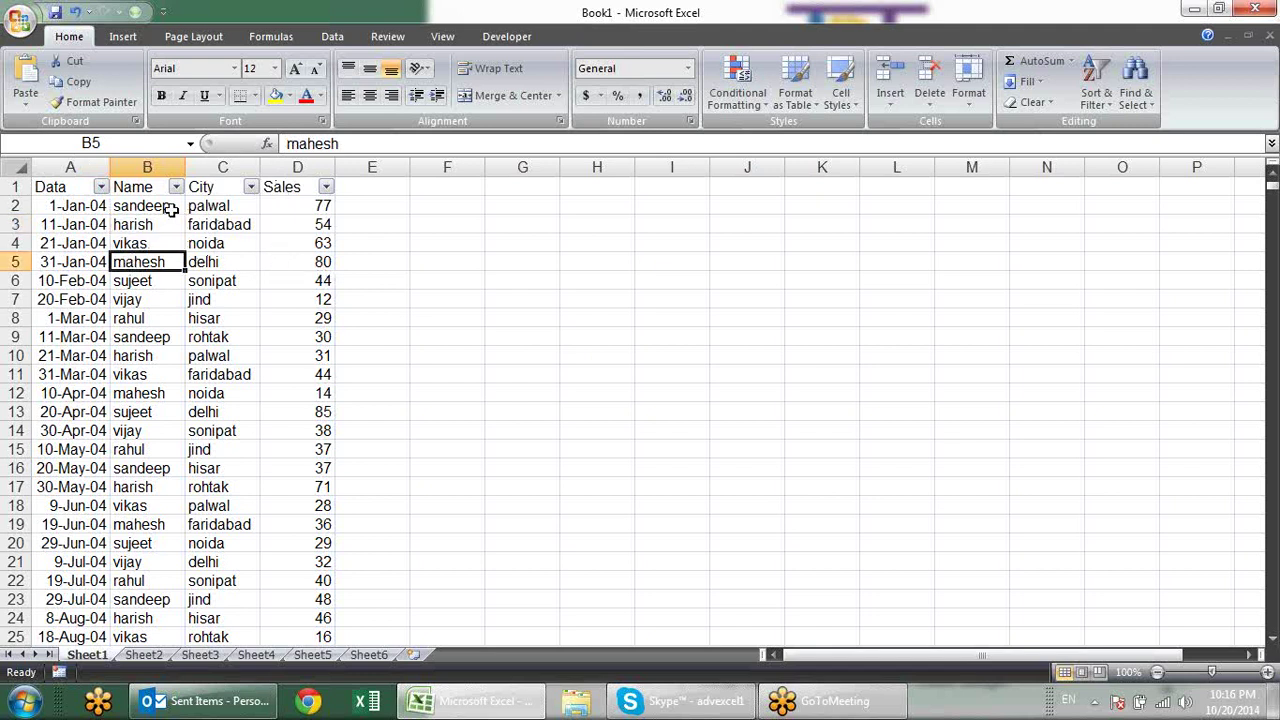
key(ctrl+shift+l)
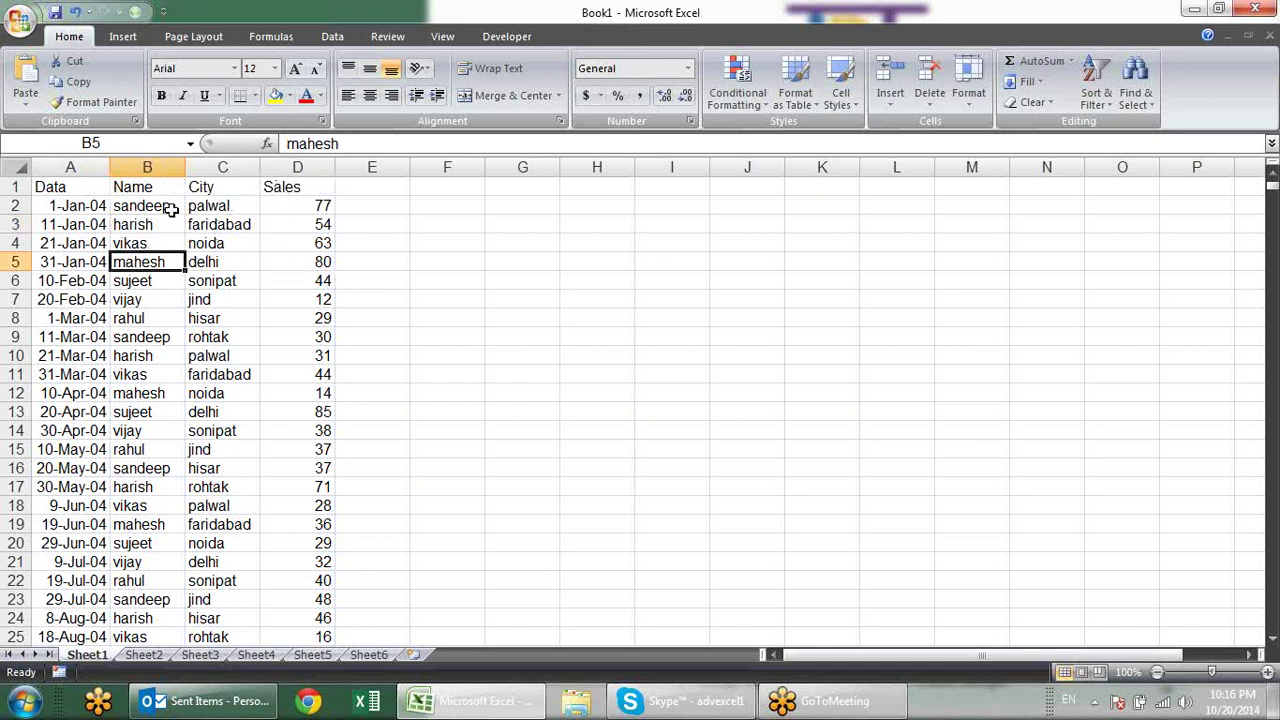
key(ctrl+shift+l)
key(ctrl+shift+l)
key(ctrl+shift+l)
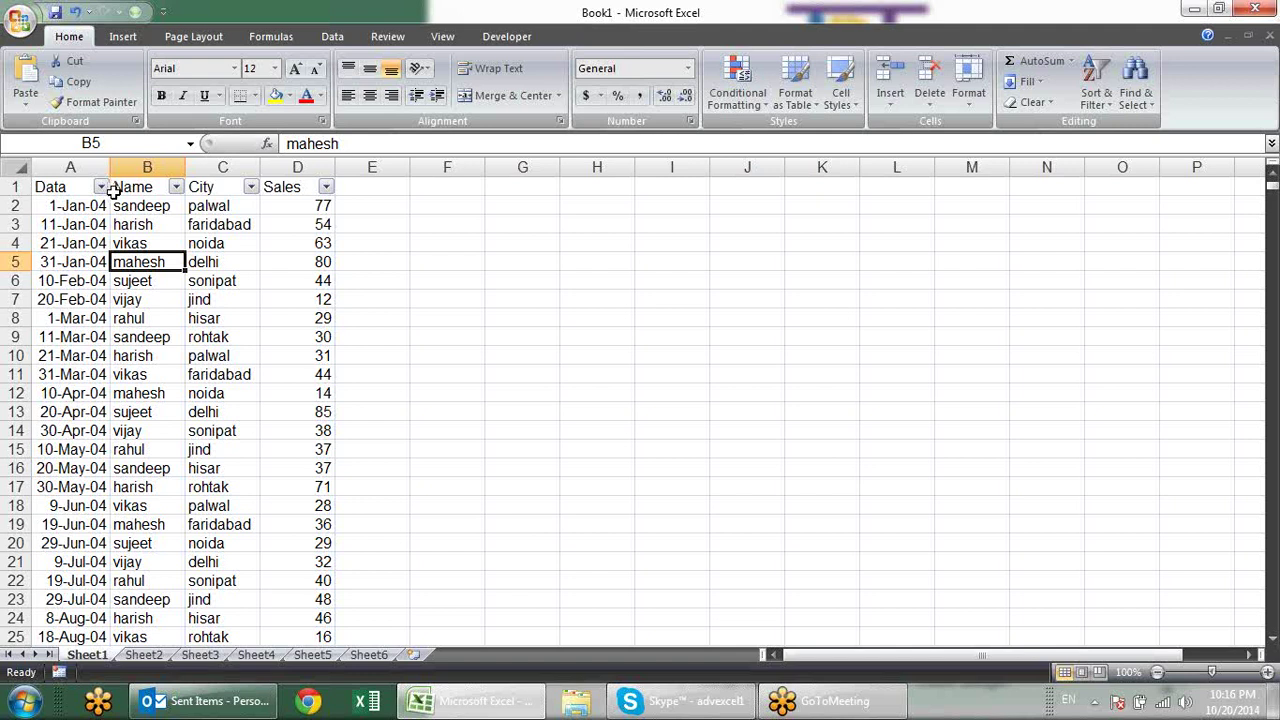
Step: Turn the header filters off and select the whole data table around A5
click(197, 302)
click(155, 243)
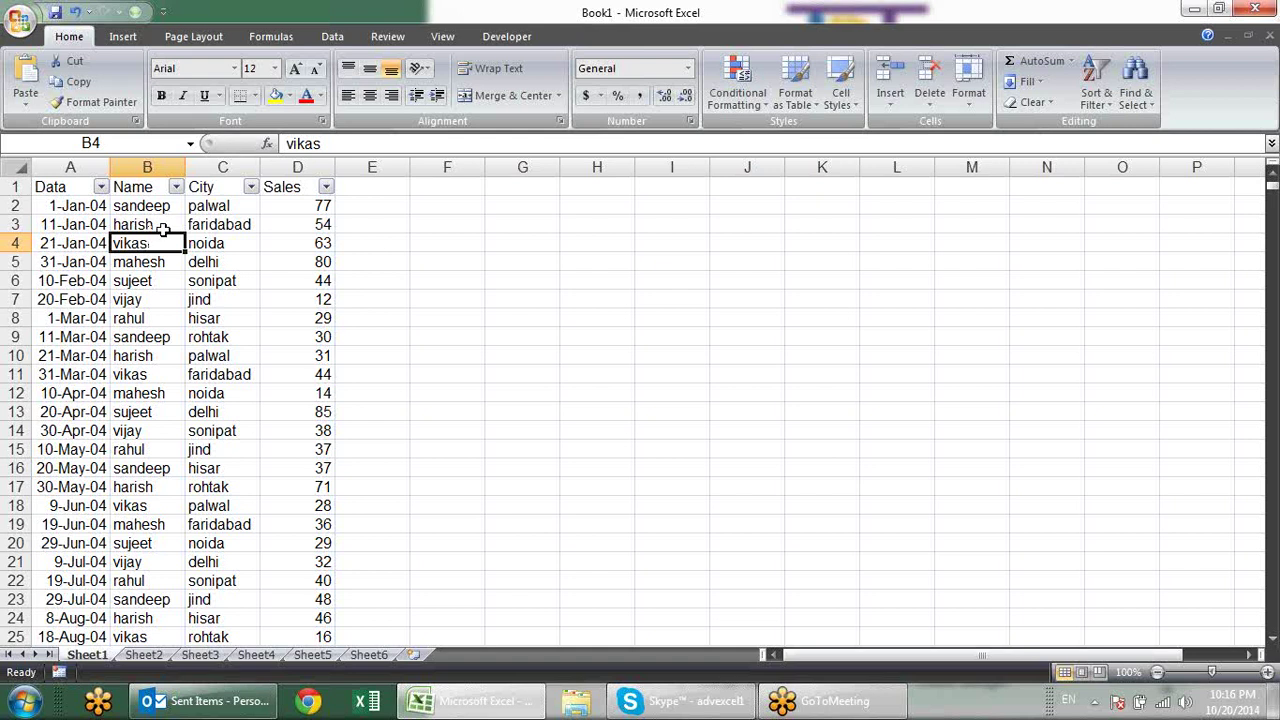
key(ctrl+shift+l)
click(158, 298)
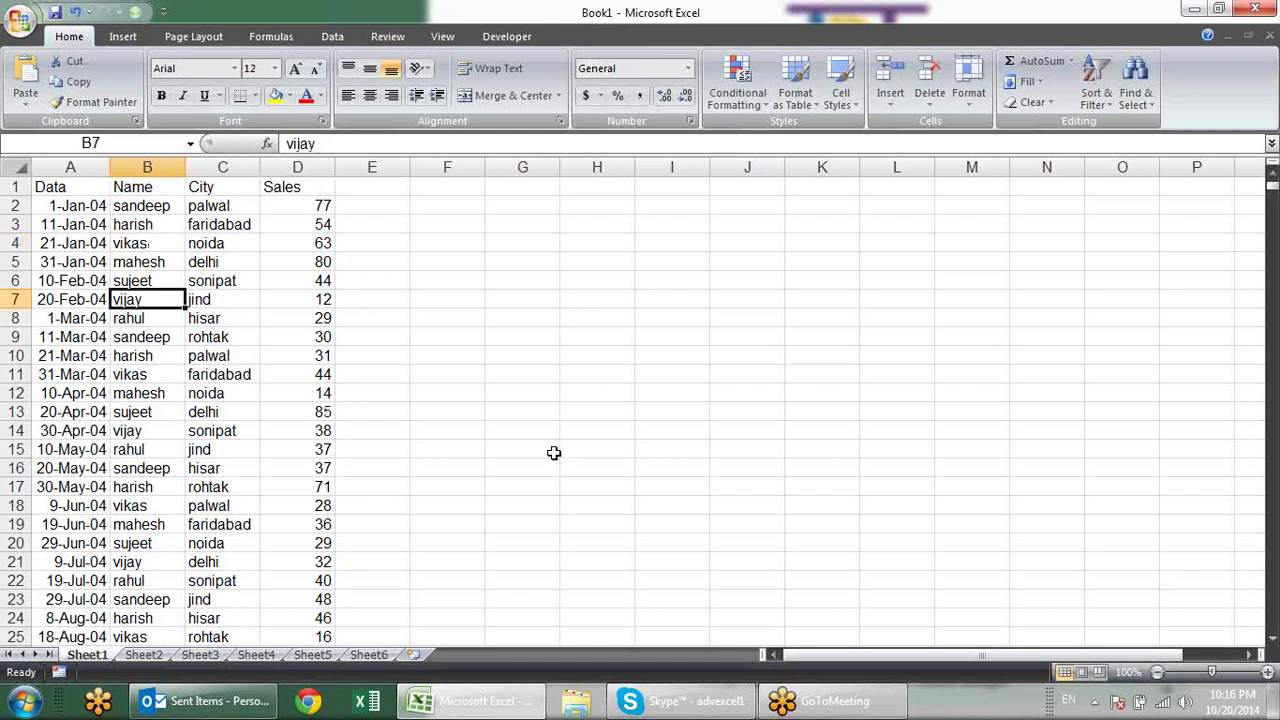
key(ctrl+a)
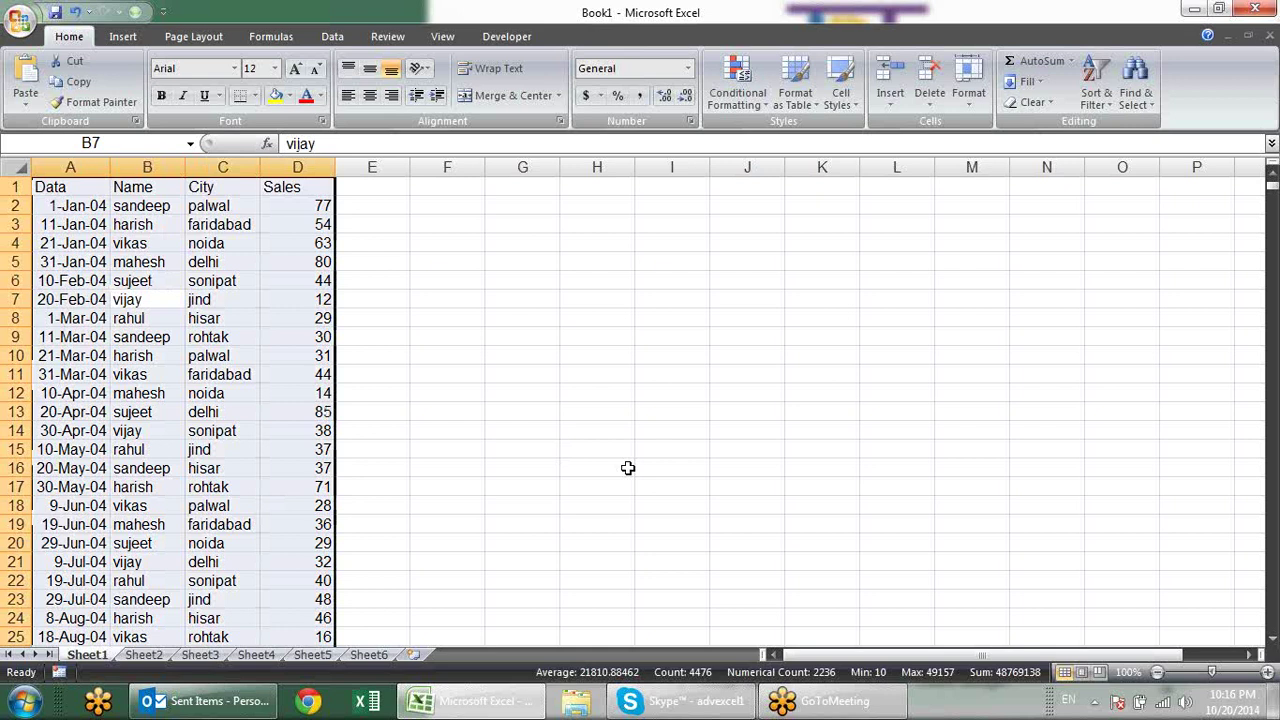
click(420, 296)
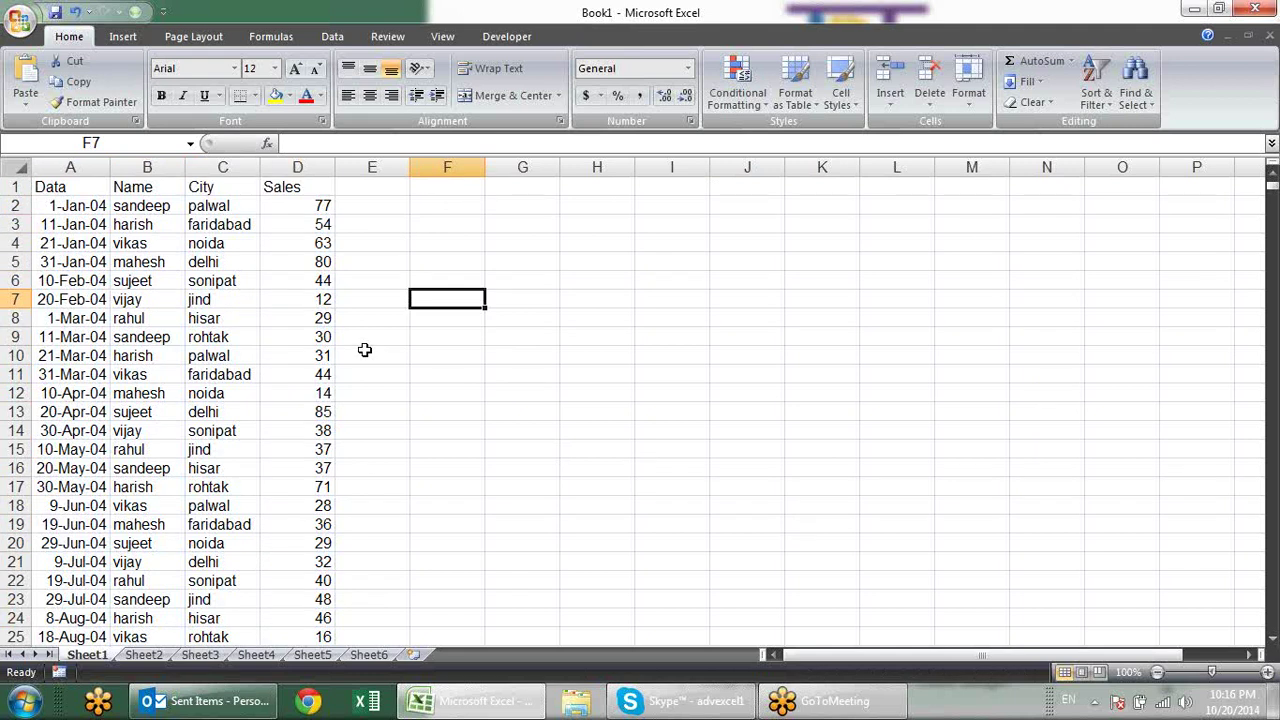
click(85, 264)
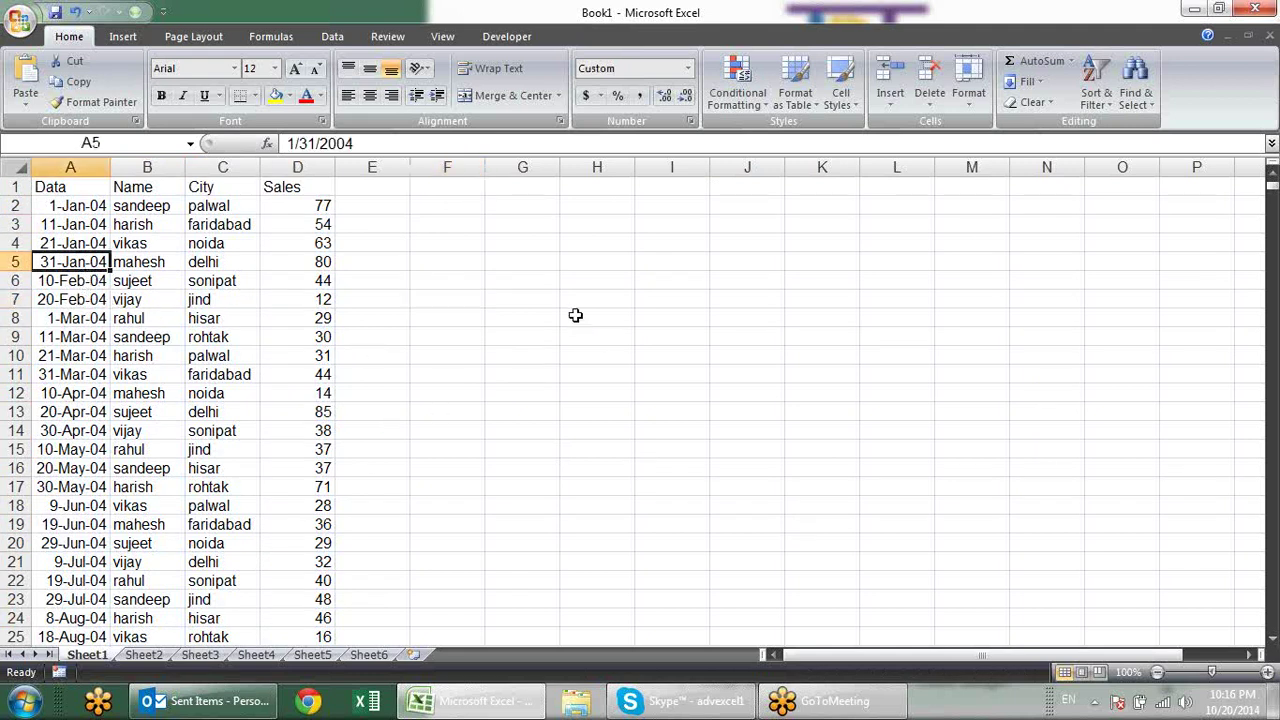
key(ctrl+a)
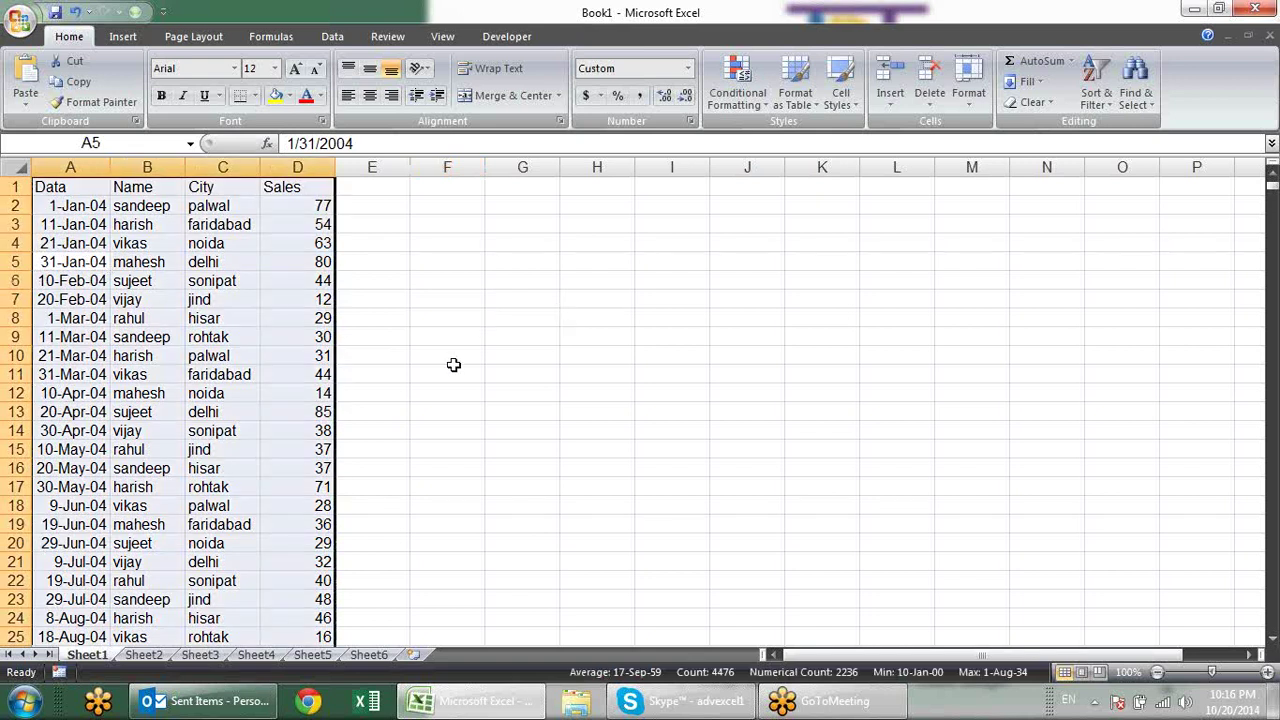
scroll(329, 346, down, 6)
scroll(322, 400, down, 9)
scroll(327, 425, down, 4)
scroll(322, 420, up, 6)
scroll(318, 420, up, 8)
scroll(312, 418, up, 6)
Step: Insert a blank row at row 7, just after 10-Feb-04
click(202, 228)
click(10, 299)
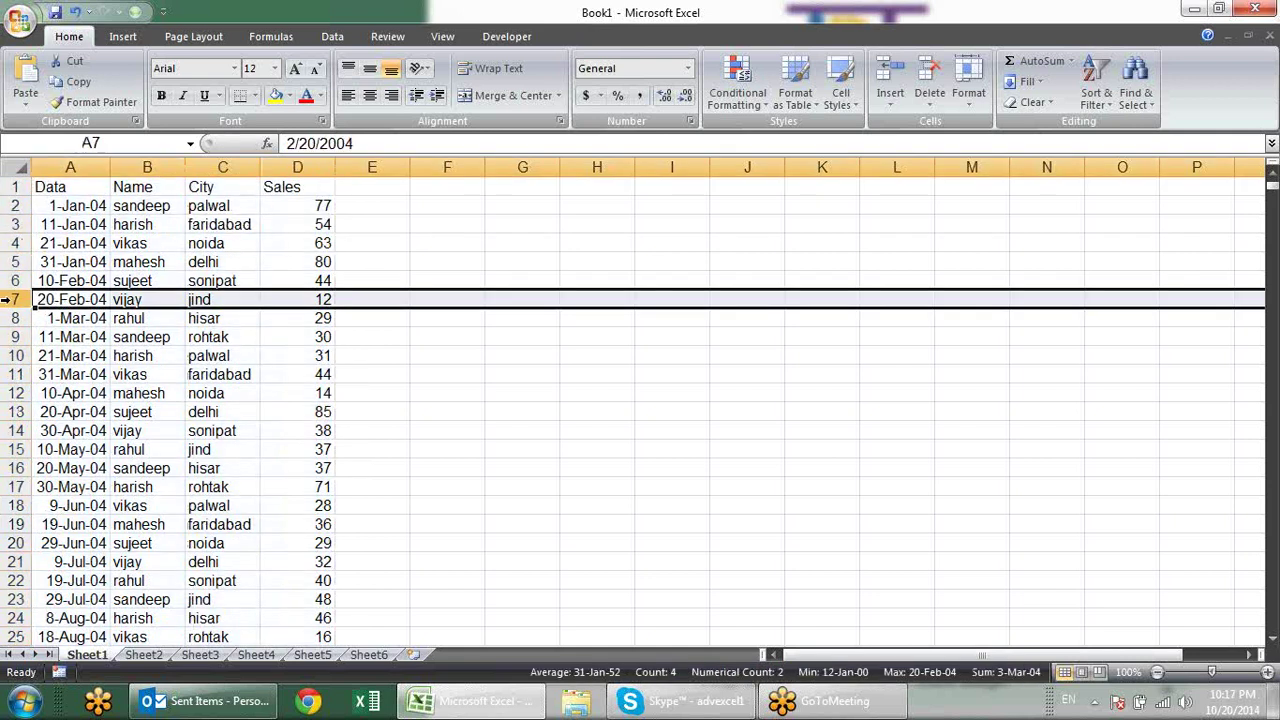
right_click(8, 299)
click(70, 393)
click(530, 409)
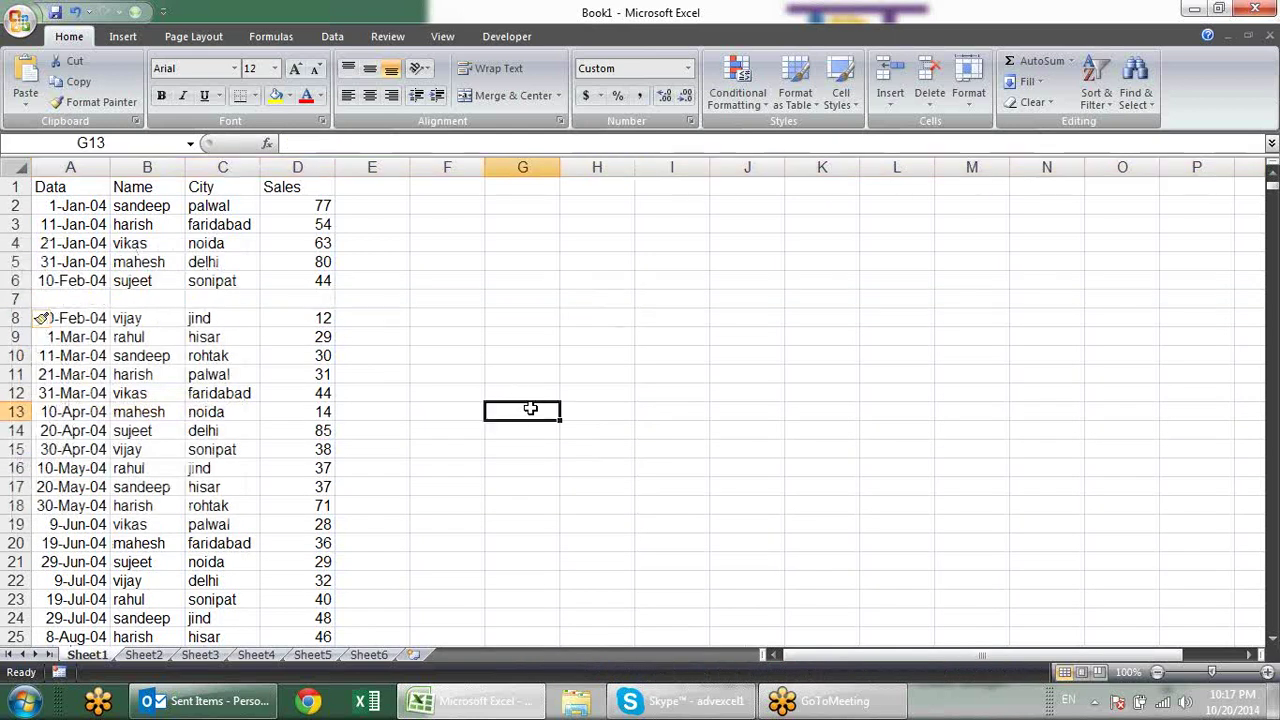
click(226, 299)
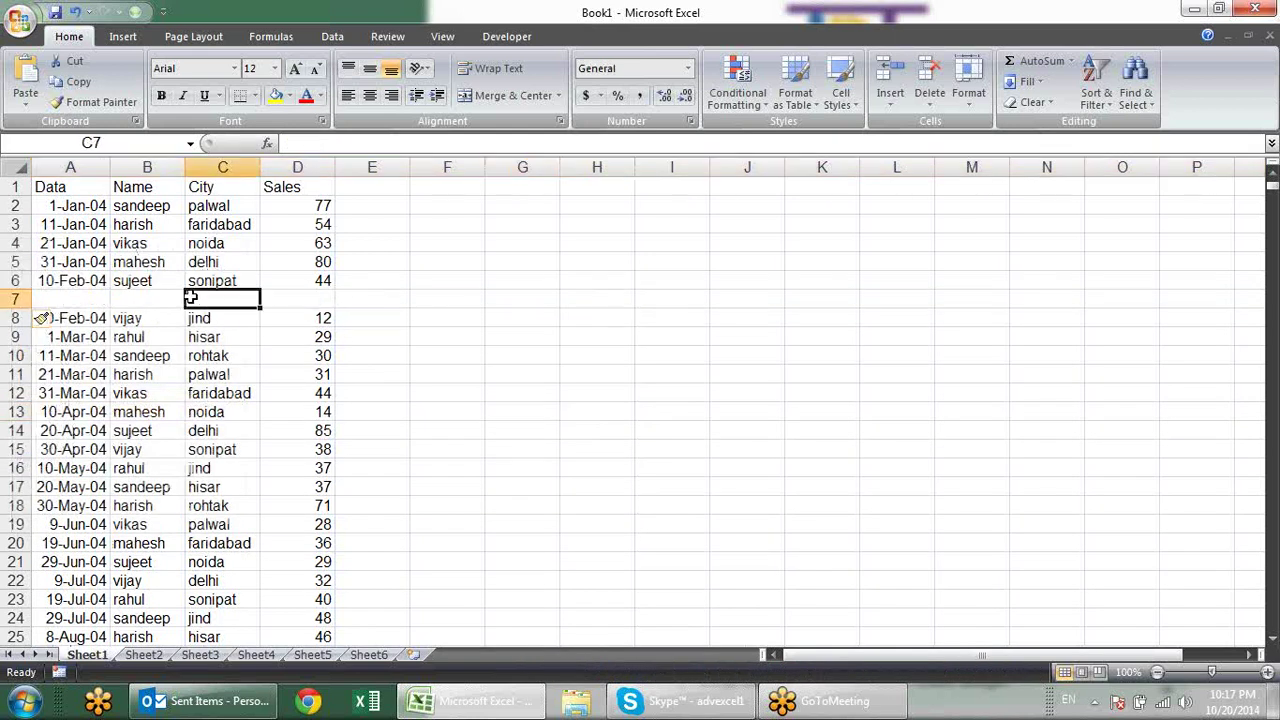
Step: Turn header filter dropdowns on from B3 and reselect the table region A1:D6
click(115, 226)
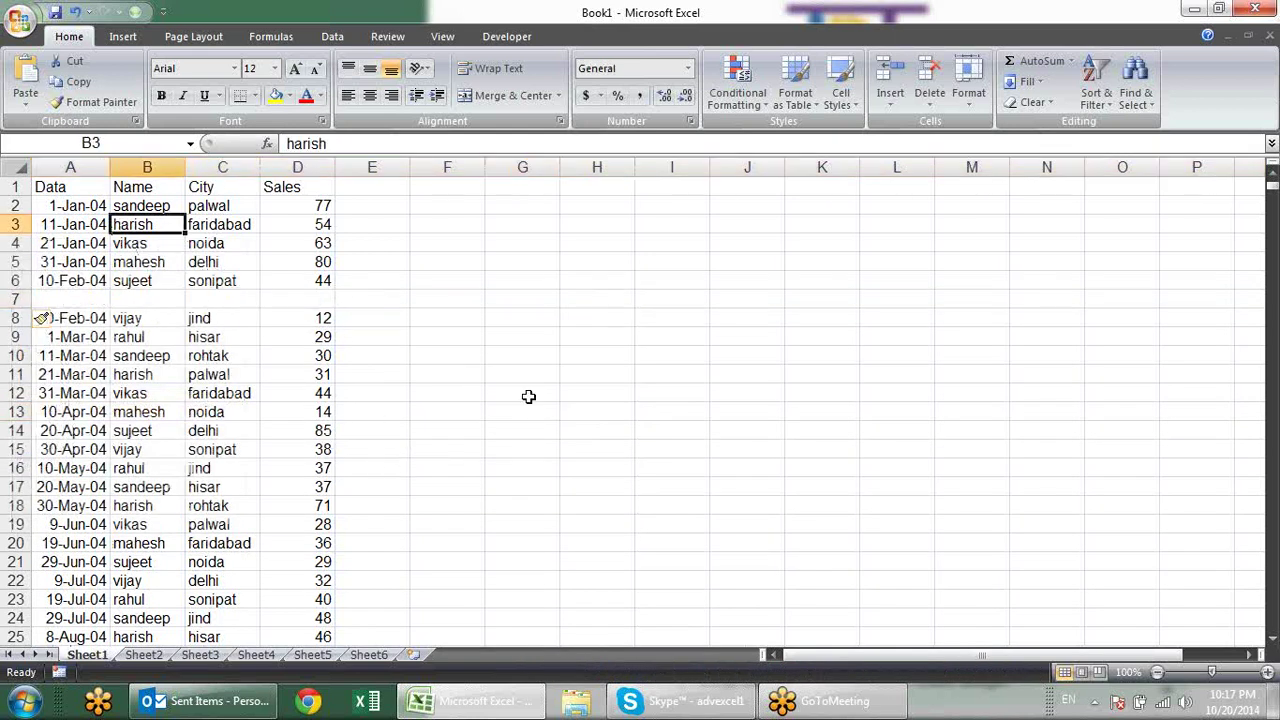
key(ctrl+shift+l)
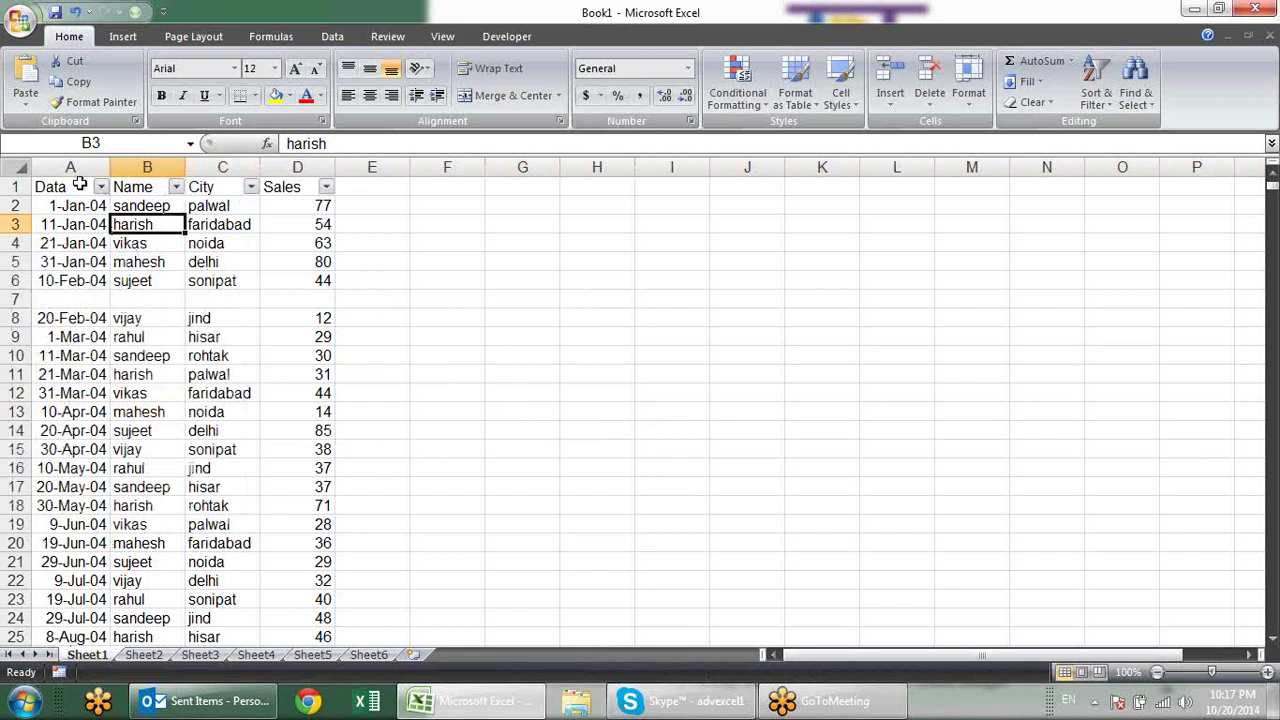
drag(79, 186, 298, 280)
click(590, 283)
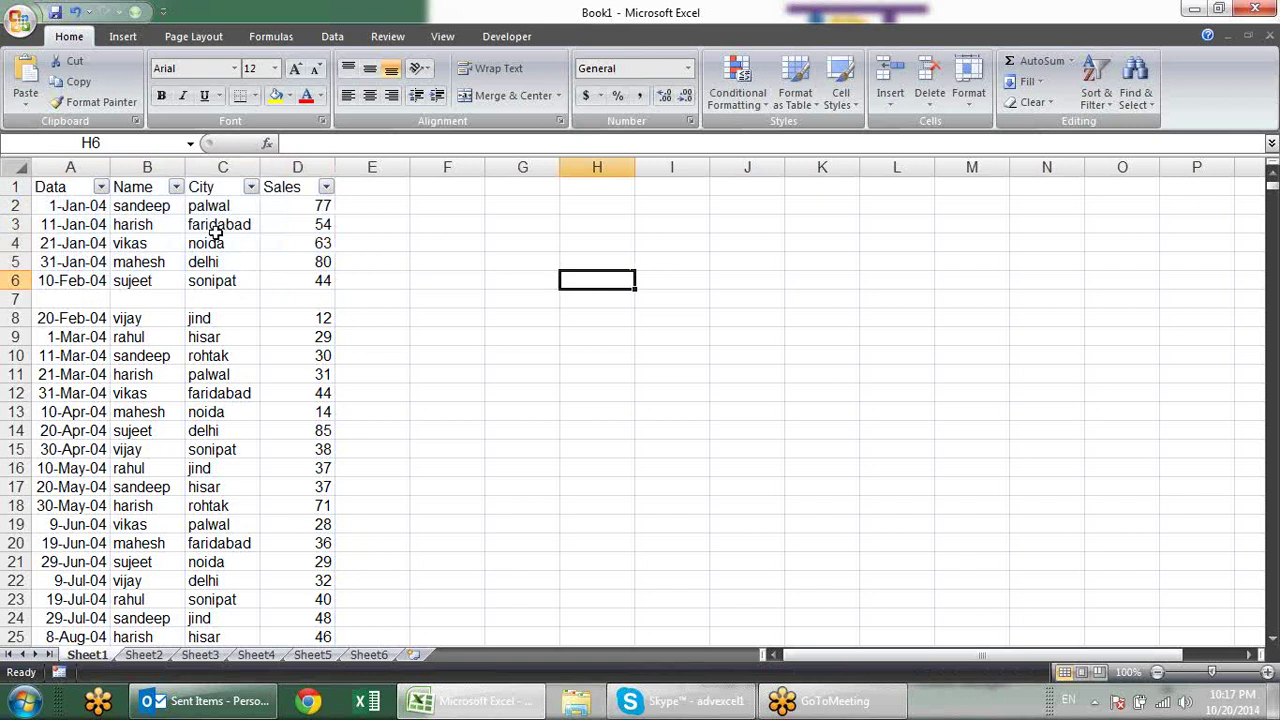
click(215, 233)
key(ctrl+a)
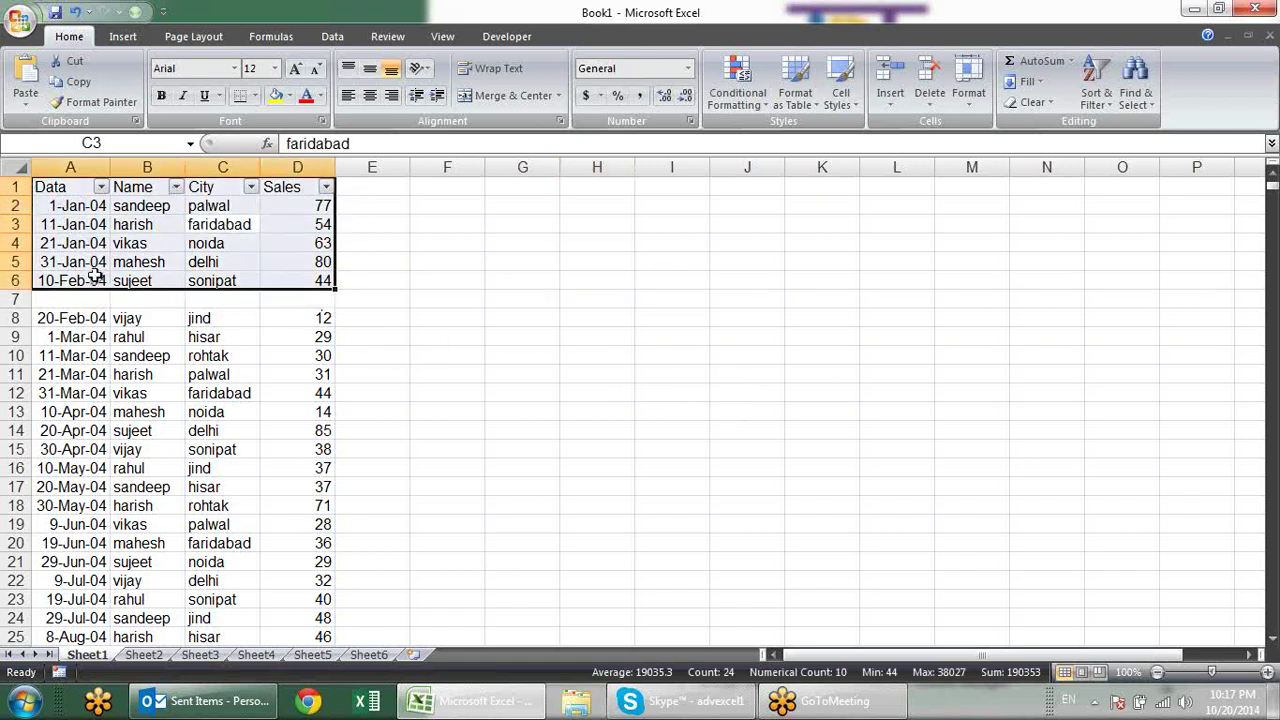
Step: Open and close the City, Name and Sales filter lists without changing anything
click(426, 284)
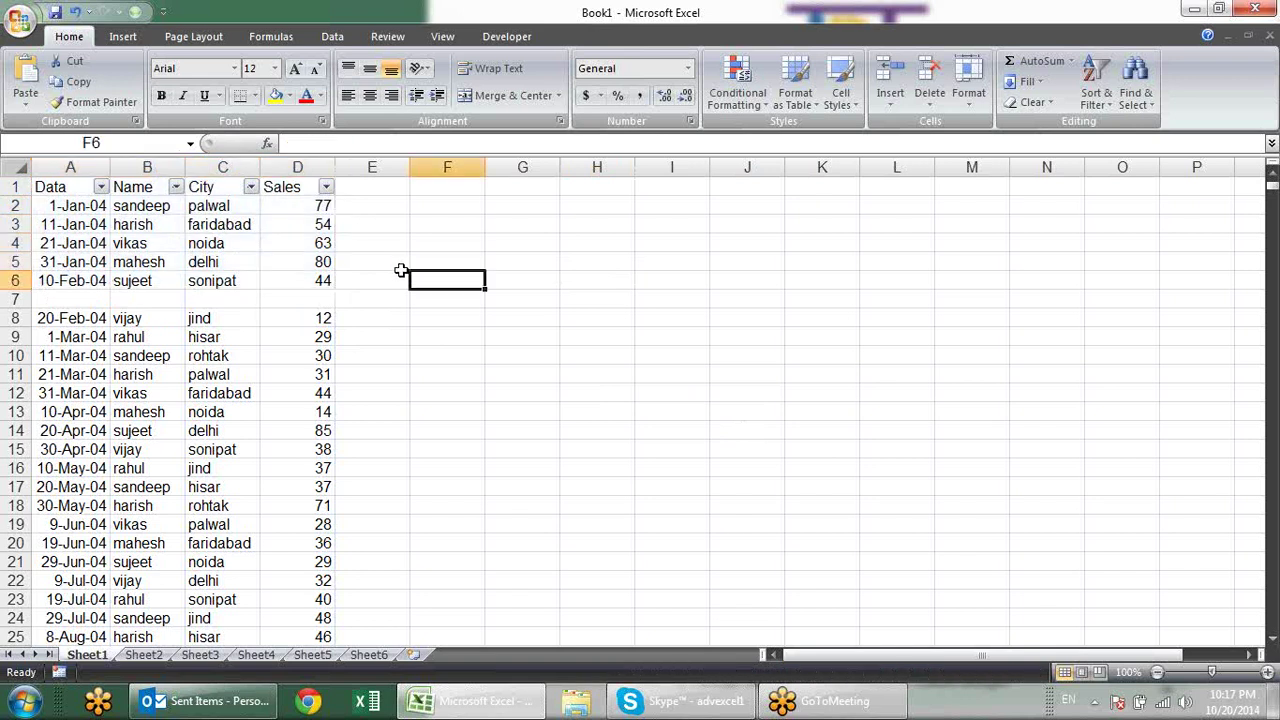
click(250, 187)
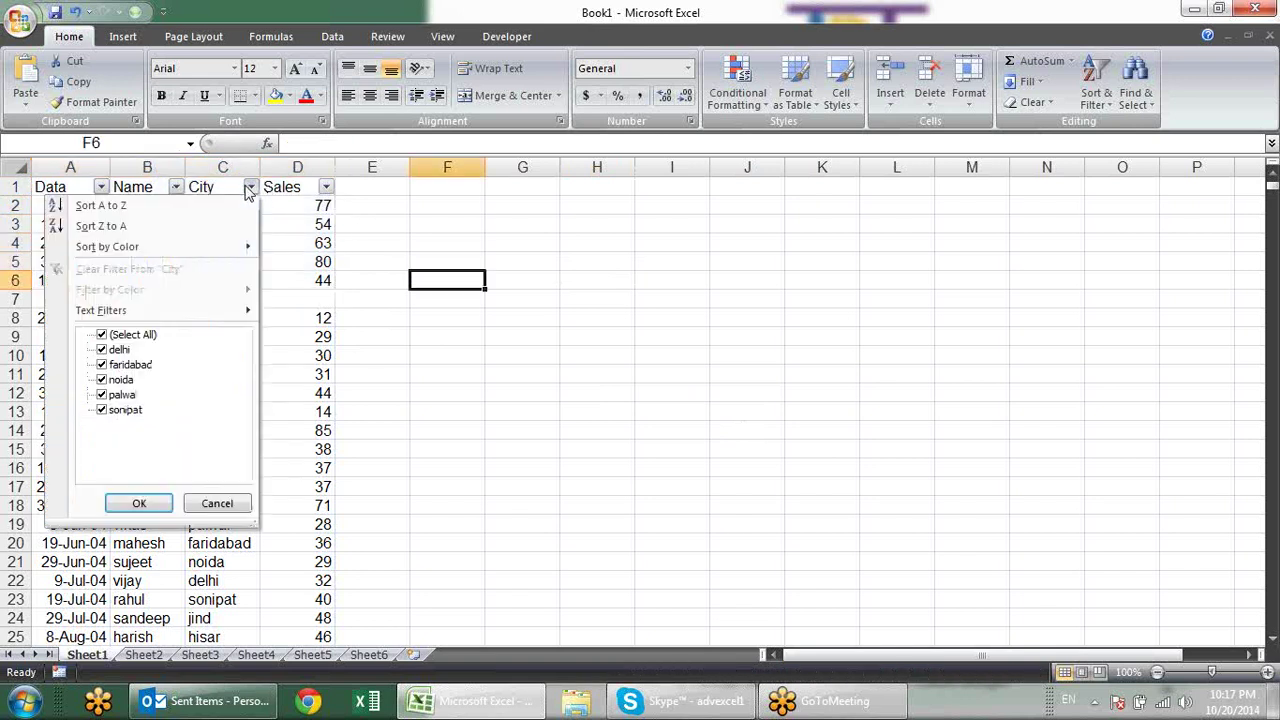
click(175, 187)
click(175, 187)
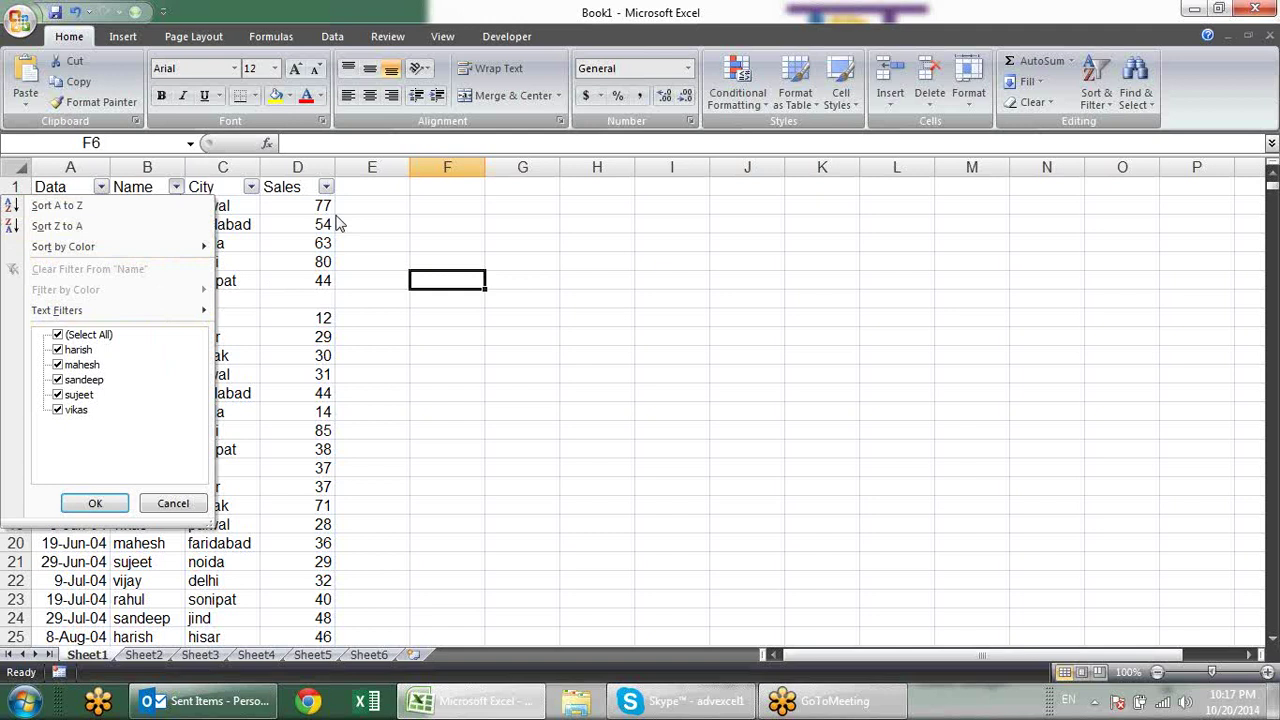
click(325, 187)
click(325, 187)
click(448, 300)
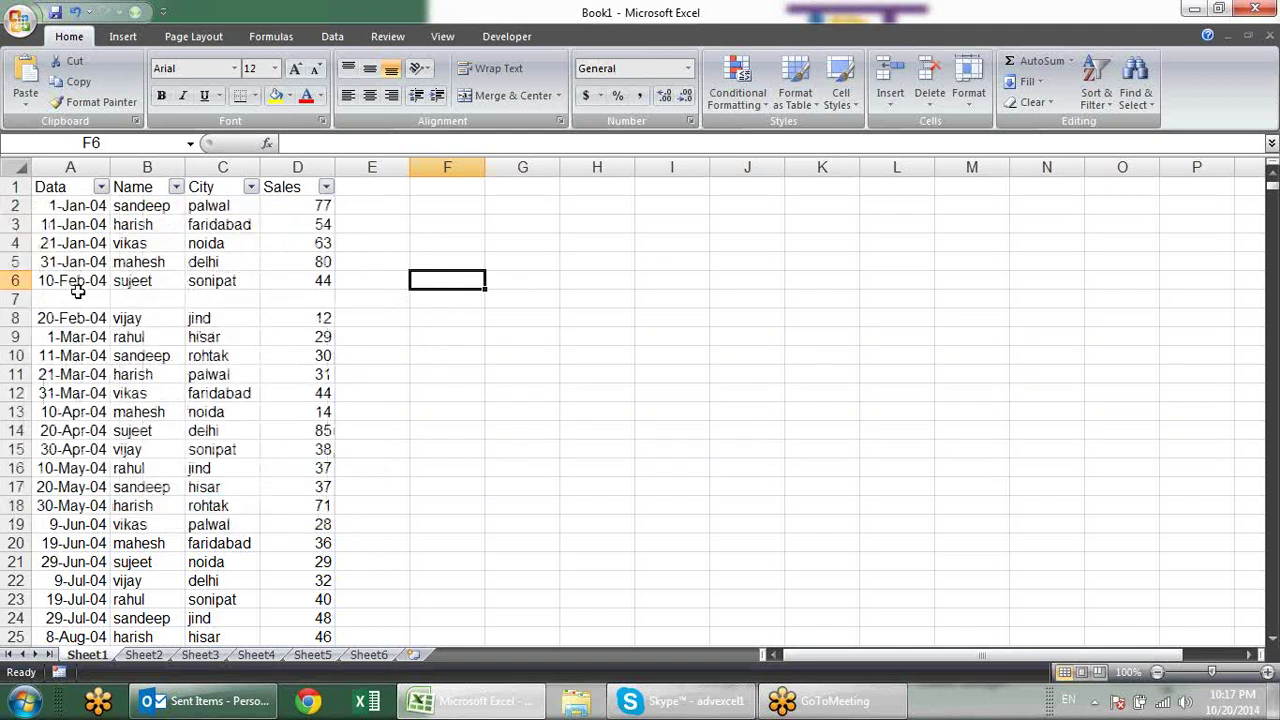
Step: Copy sujeet down into blank B7, then delete it again after cancelling a save
click(134, 300)
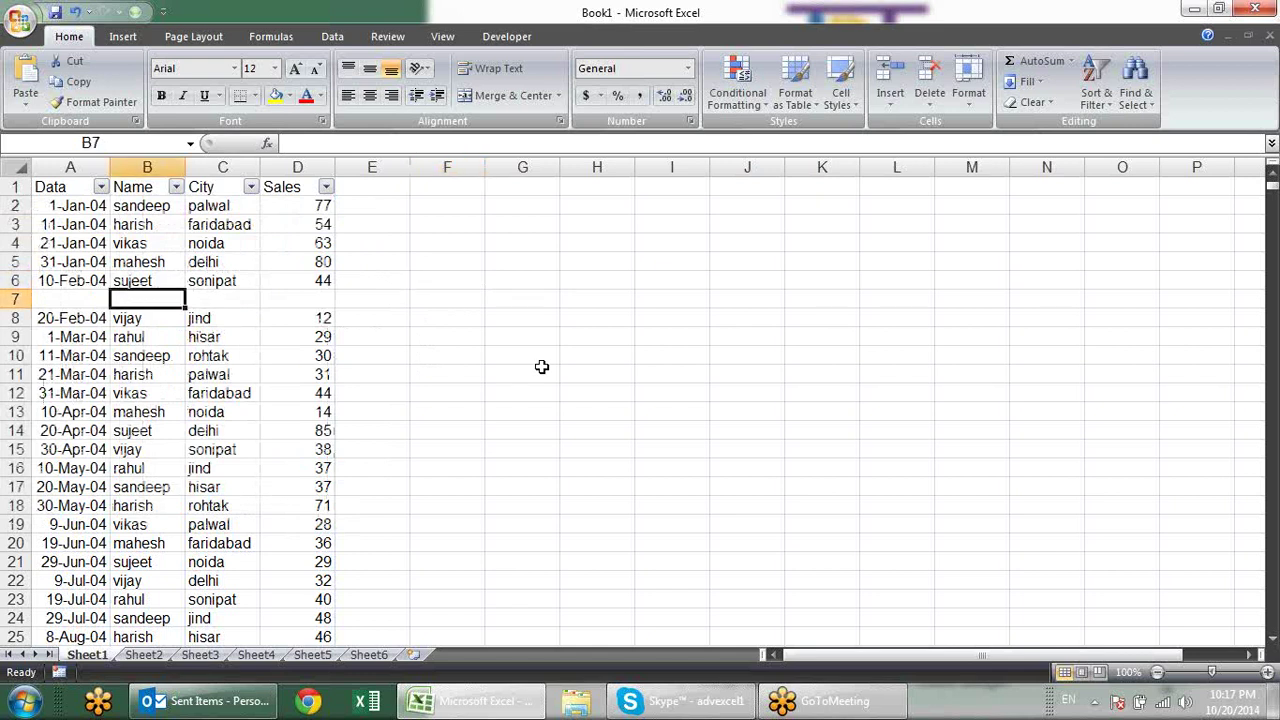
key(ctrl+d)
click(522, 340)
click(150, 280)
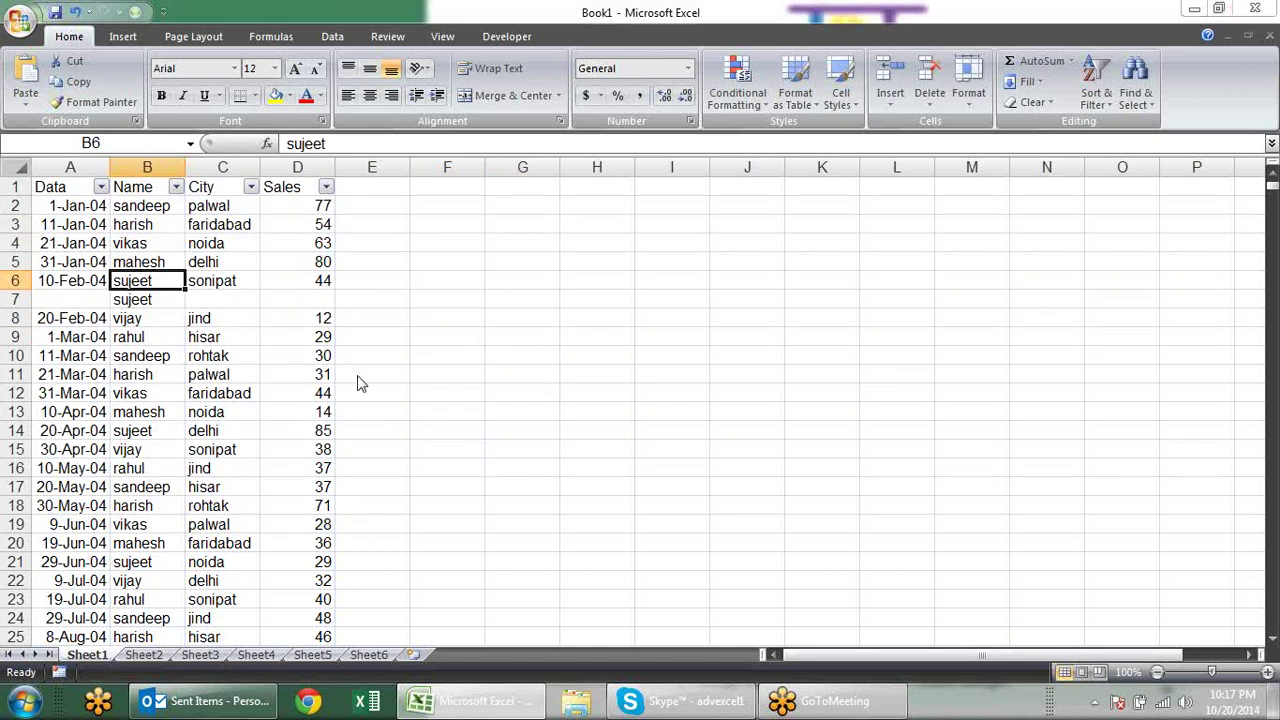
key(ctrl+s)
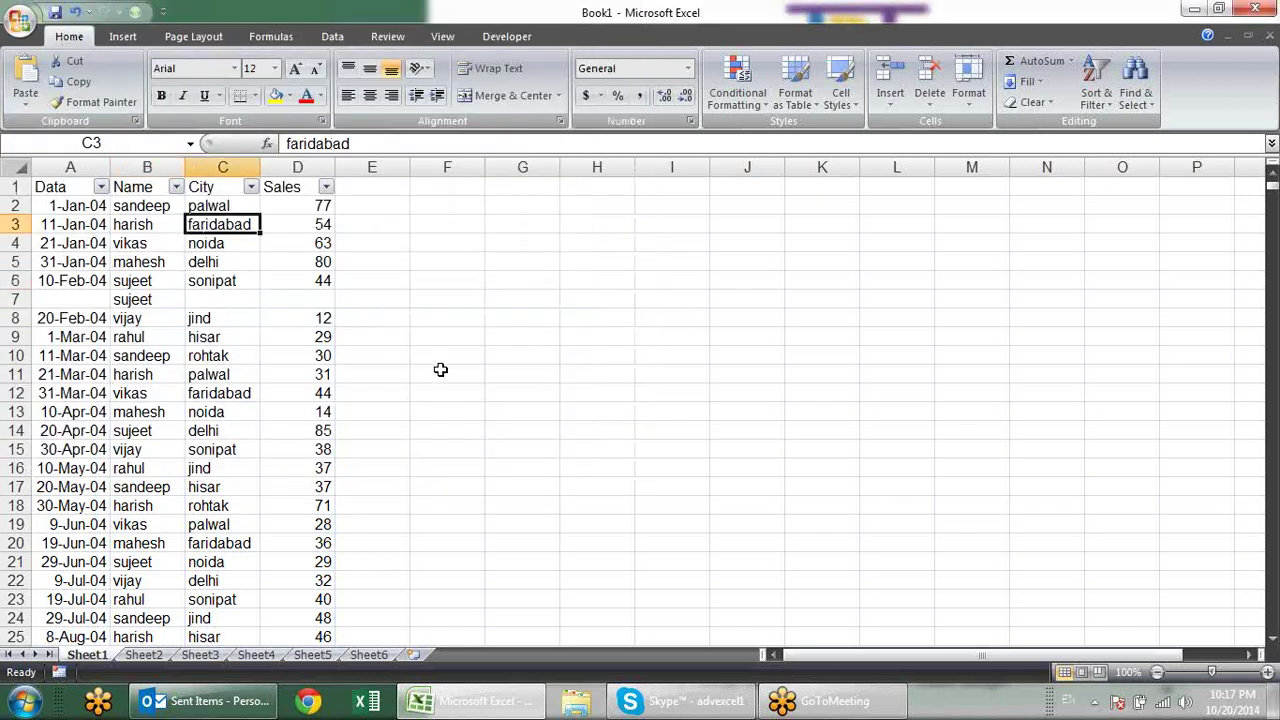
key(Escape)
key(ctrl+a)
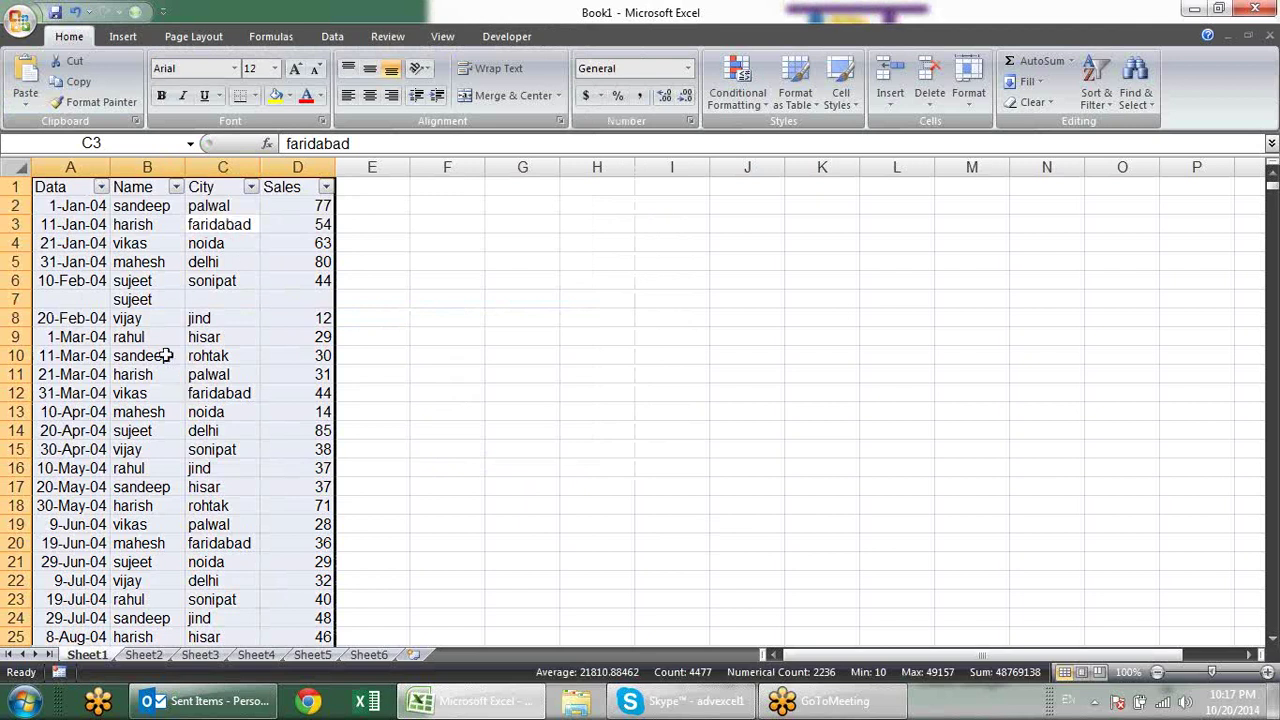
click(168, 300)
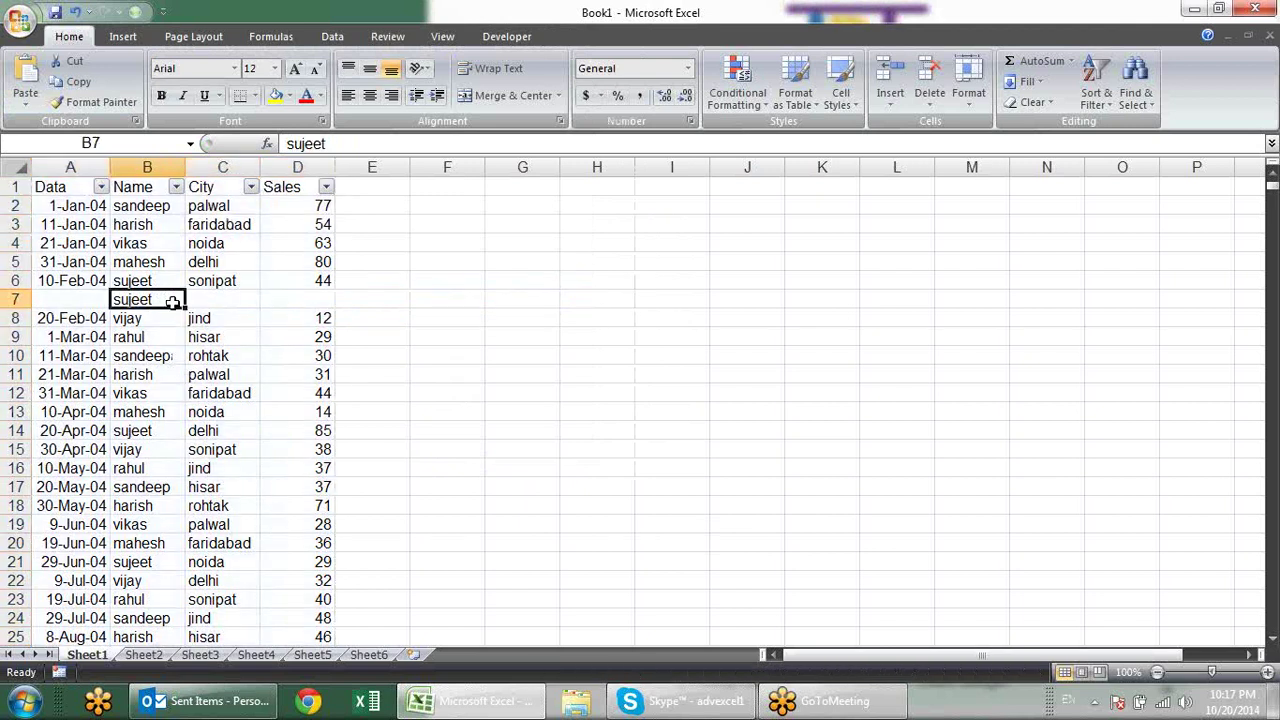
key(Delete)
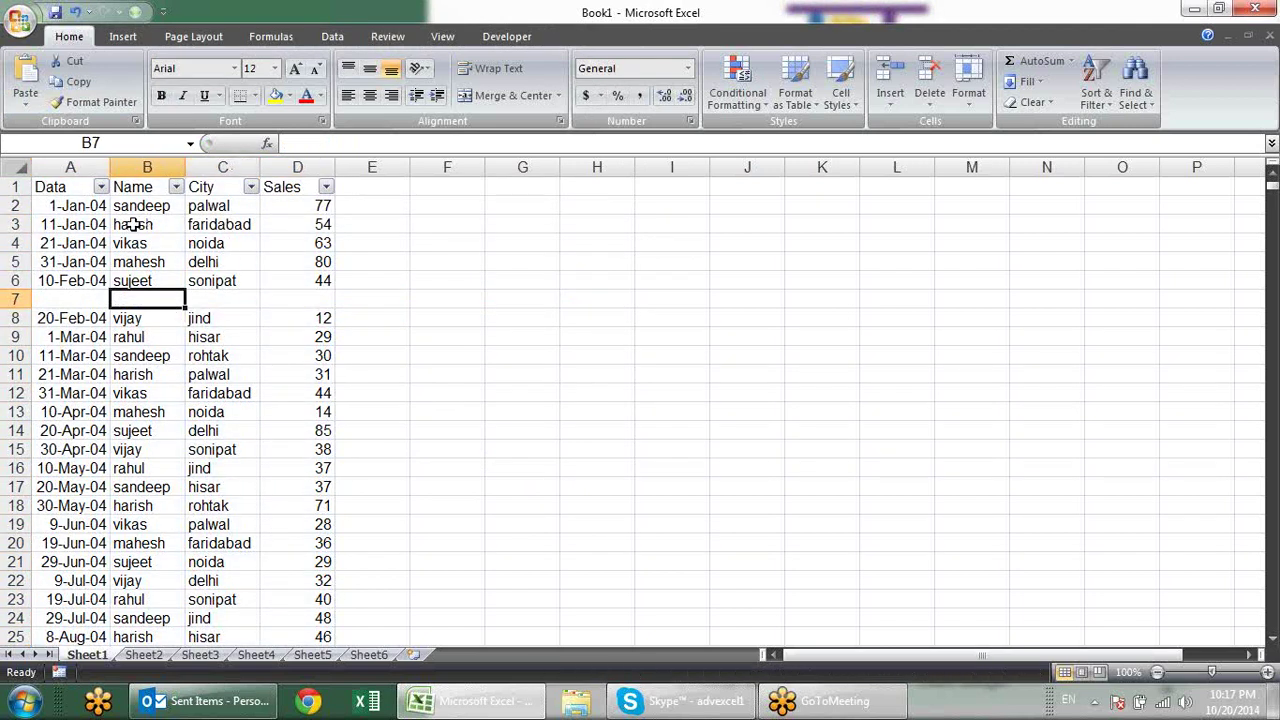
Step: Select the table region A1:D6 and switch the header filter dropdowns off
click(132, 226)
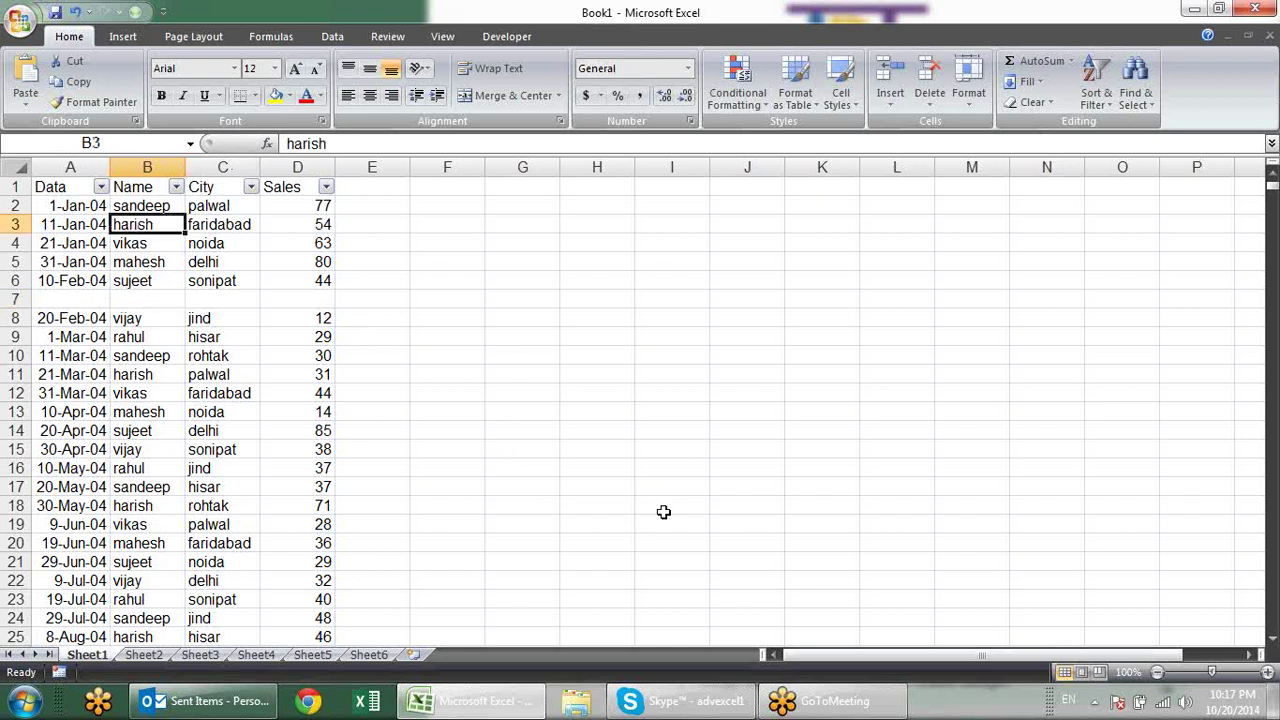
key(ctrl+a)
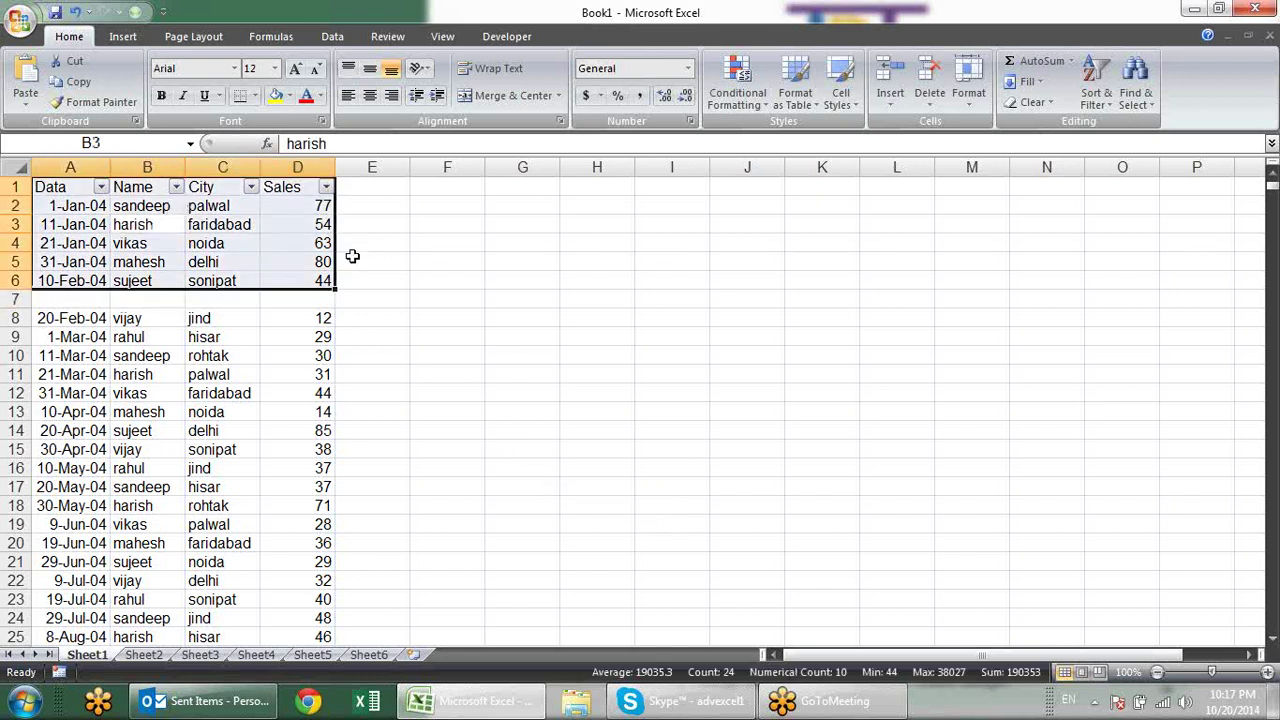
click(449, 276)
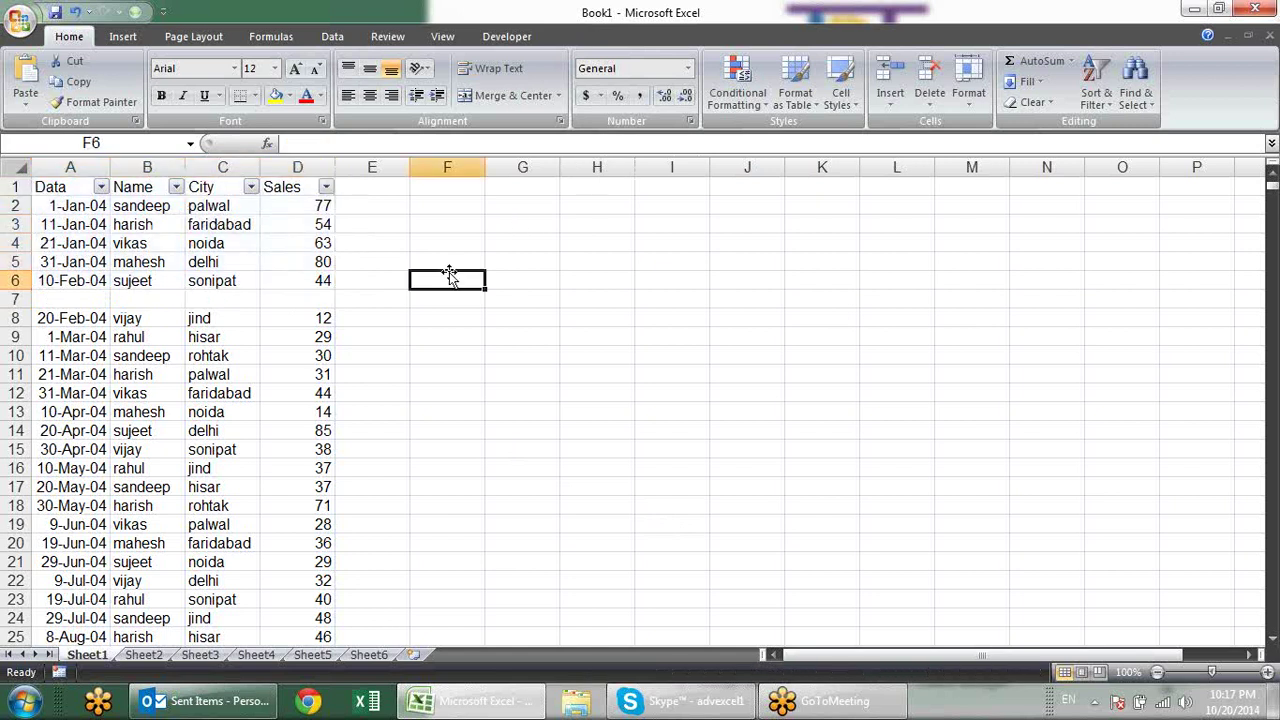
key(ctrl+shift+l)
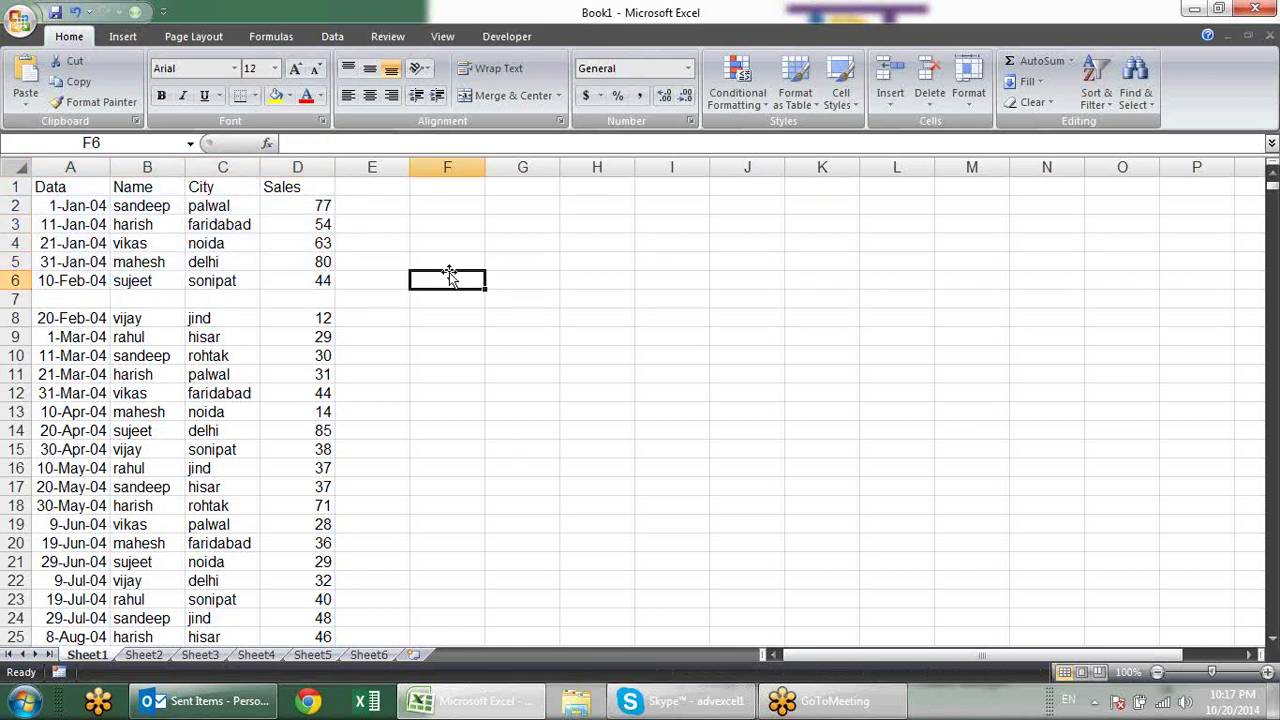
Step: Insert blank rows at row 13 and row 20, then select columns A to D of the data
click(16, 411)
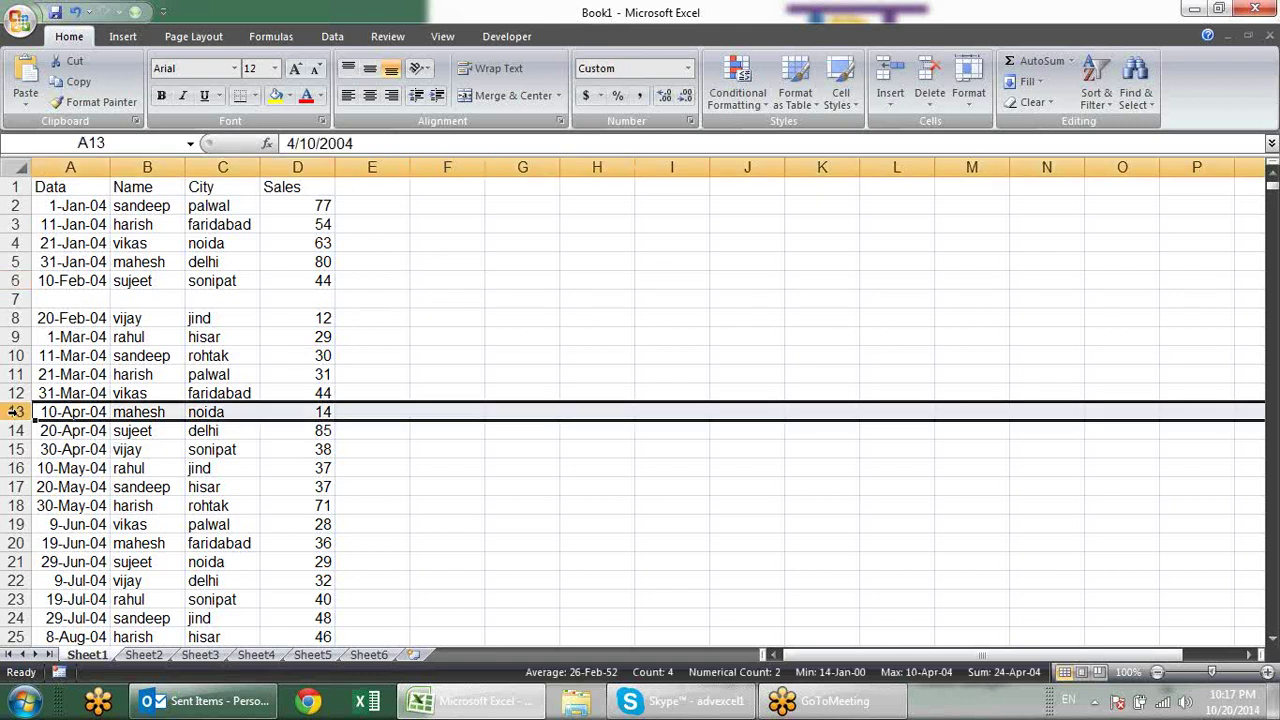
right_click(16, 411)
click(60, 508)
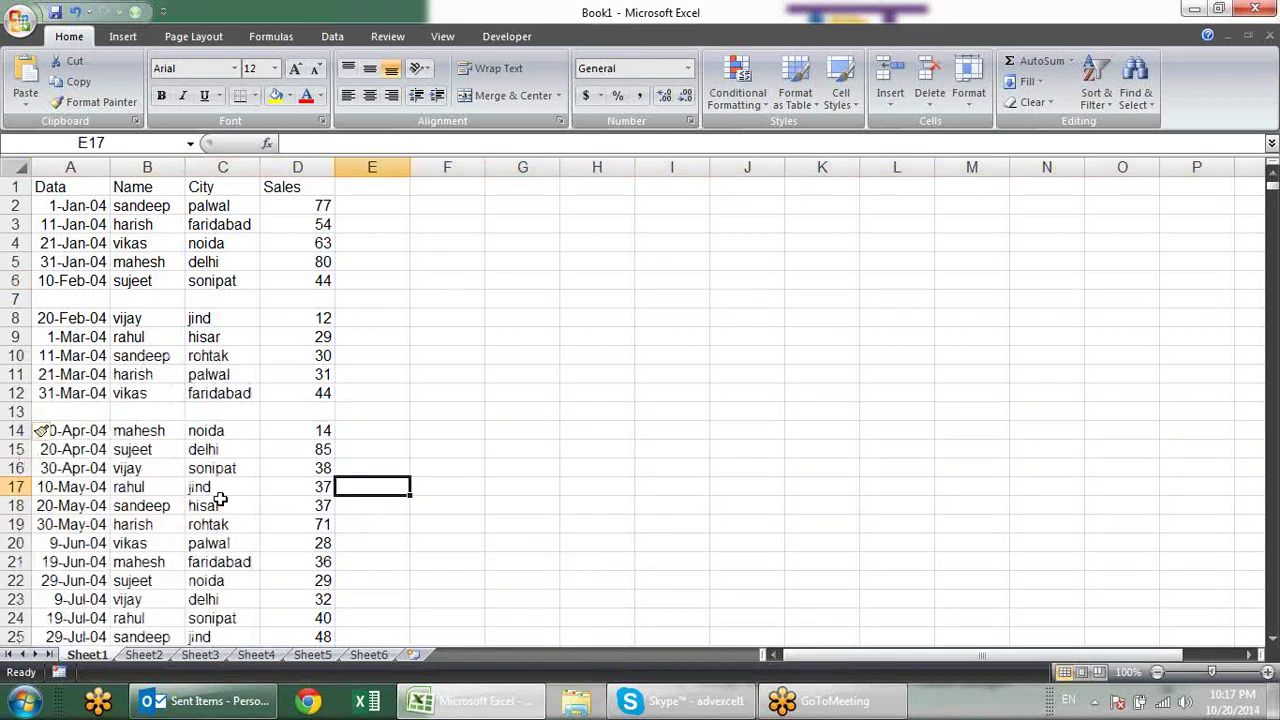
right_click(16, 543)
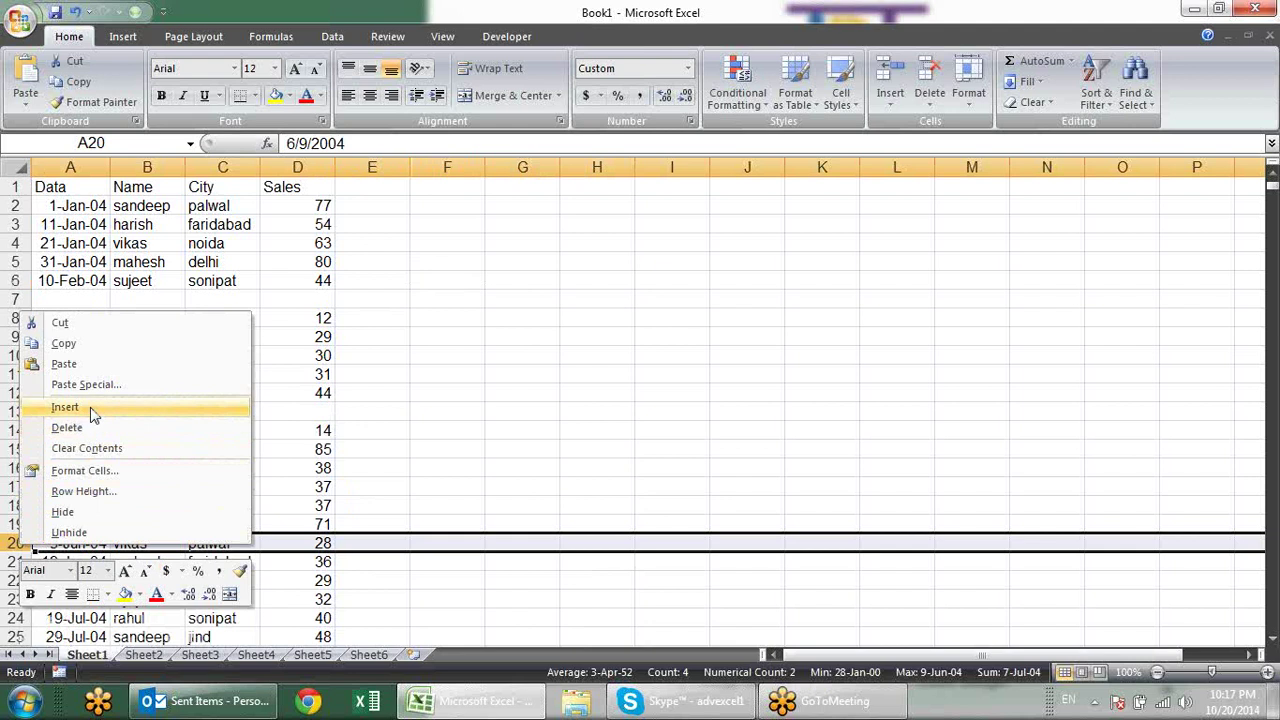
click(93, 414)
click(495, 395)
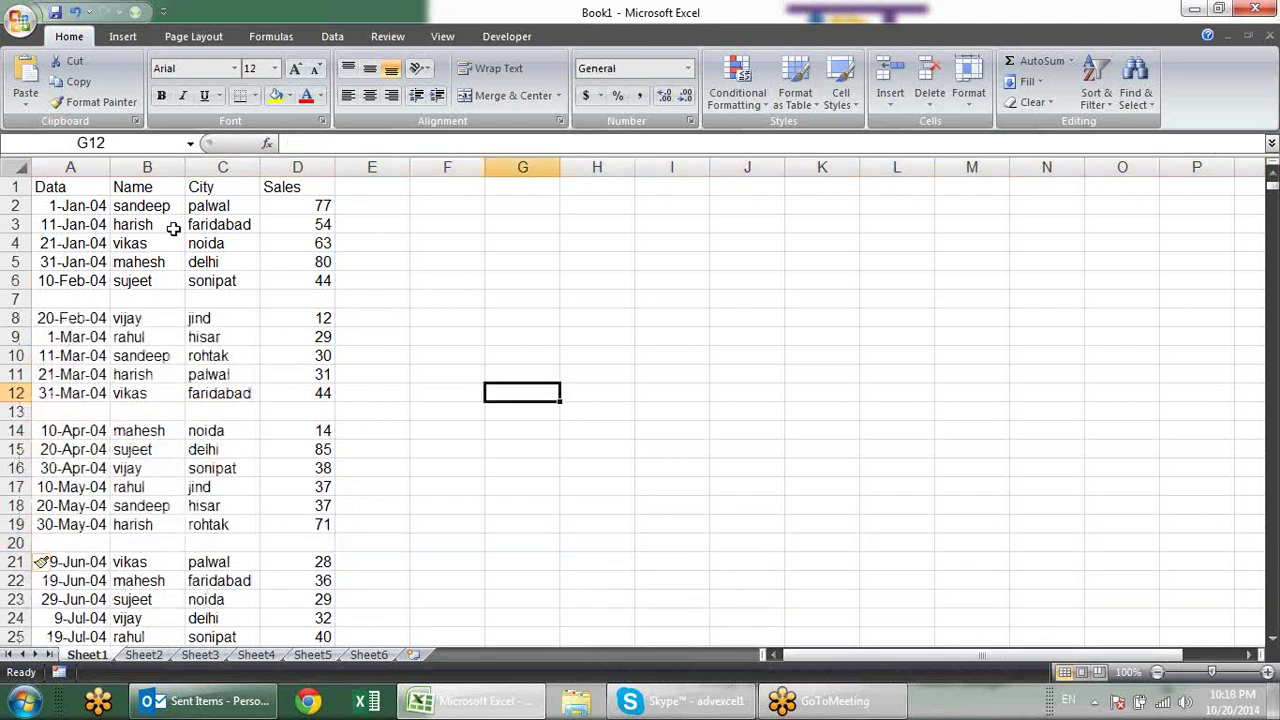
drag(80, 187, 308, 702)
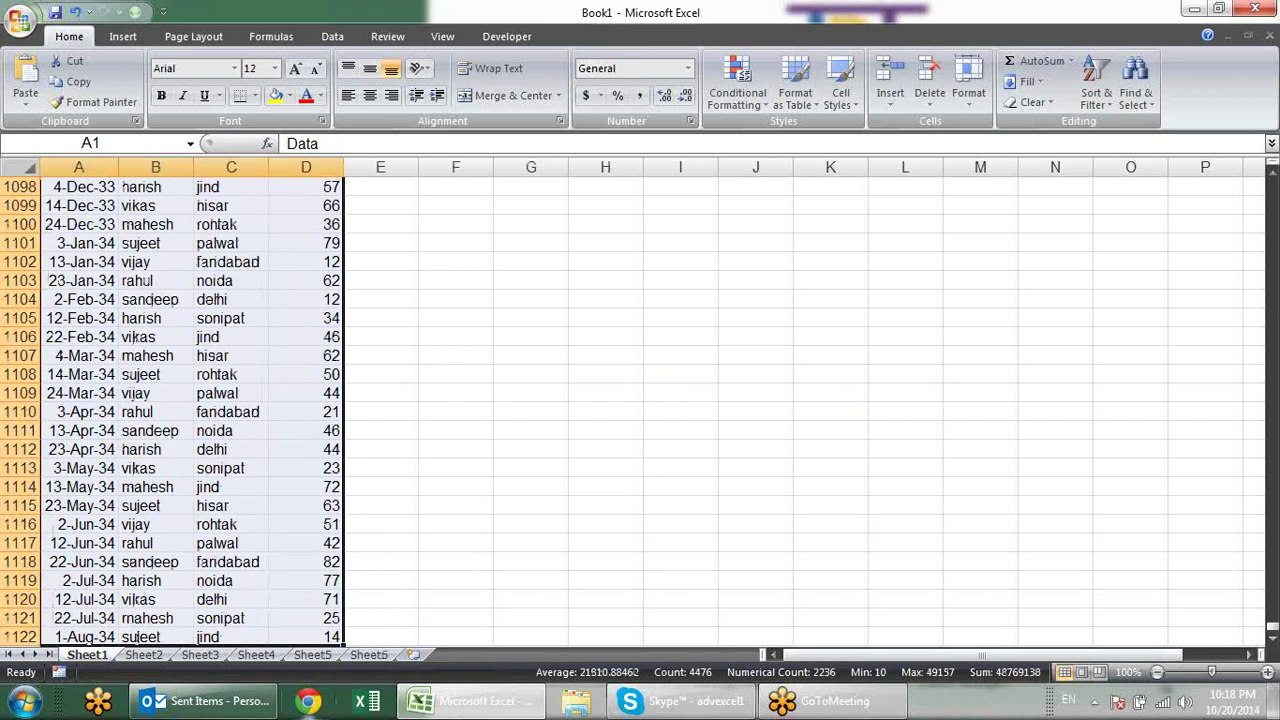
Step: Add header filters and filter the Name column to show only (Blanks)
key(ctrl+BackSpace)
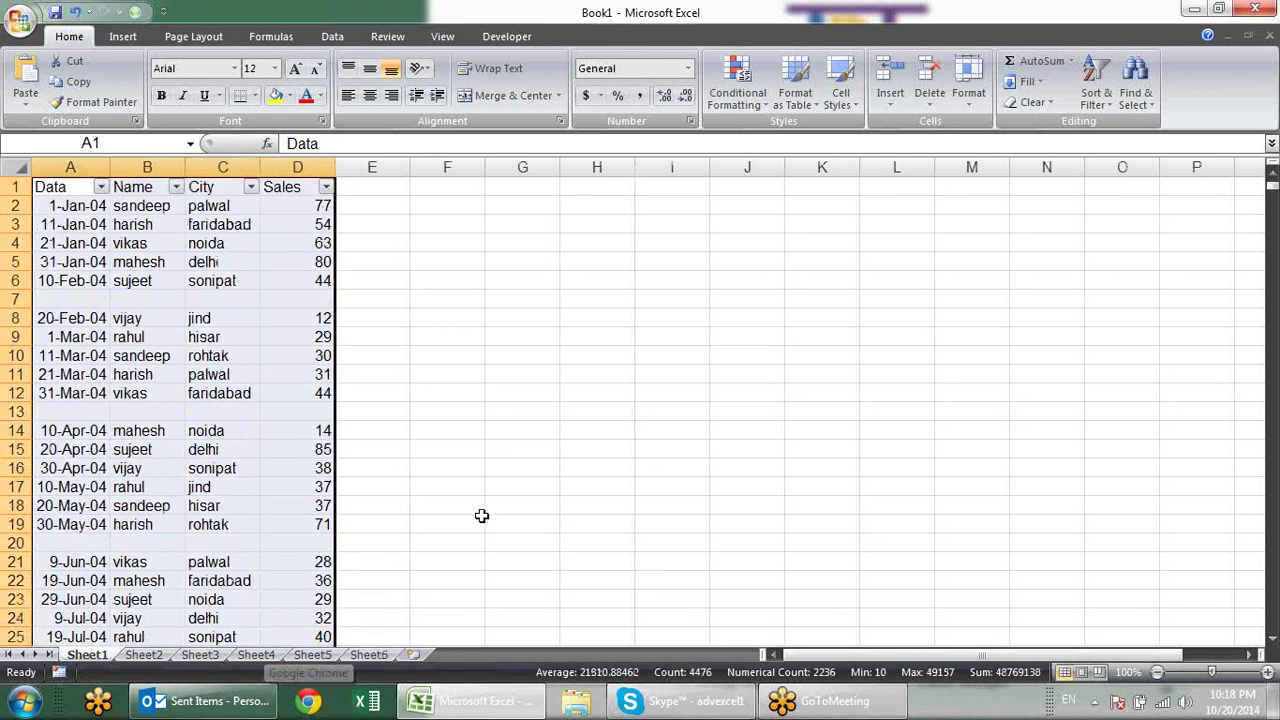
click(520, 355)
click(176, 188)
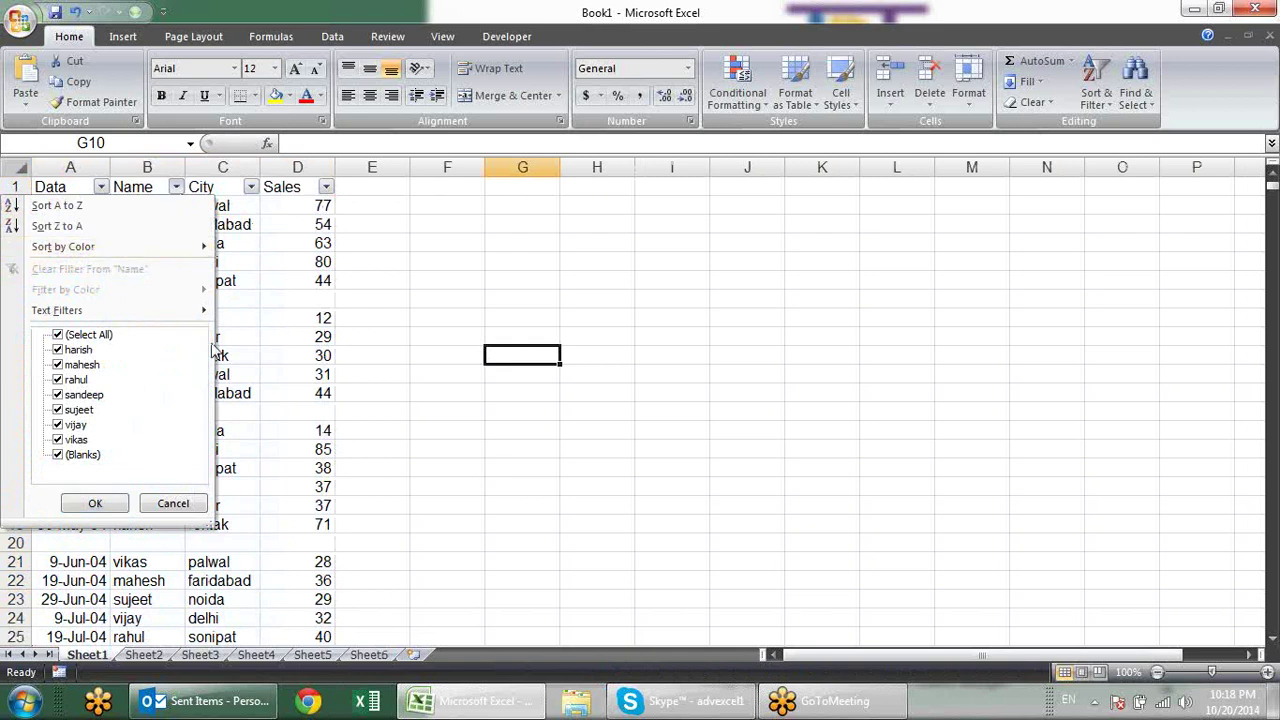
key(Escape)
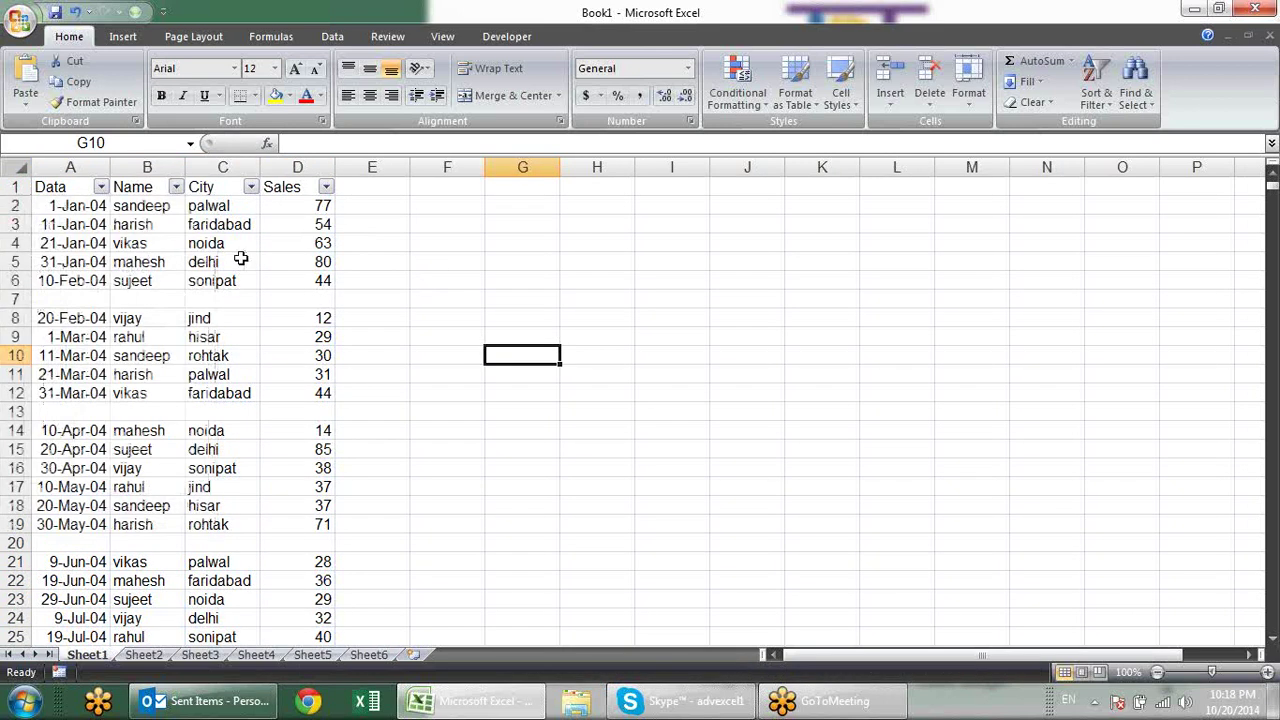
click(176, 188)
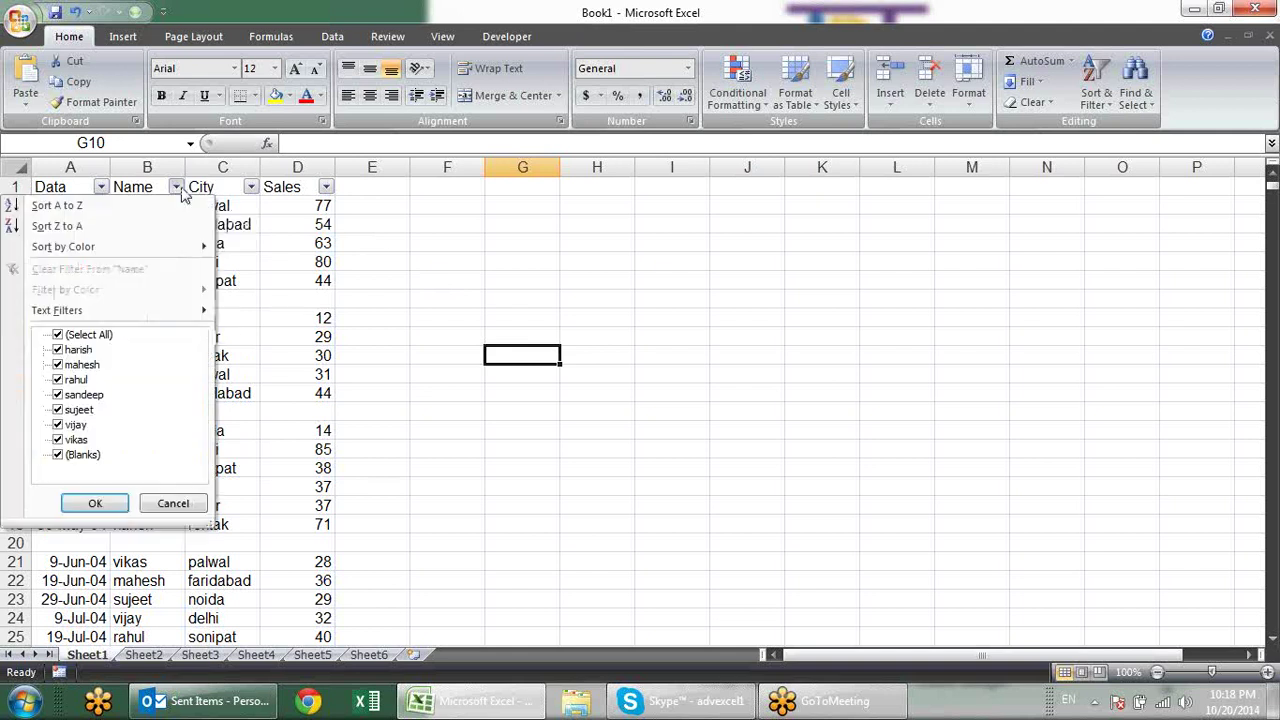
click(84, 336)
click(74, 454)
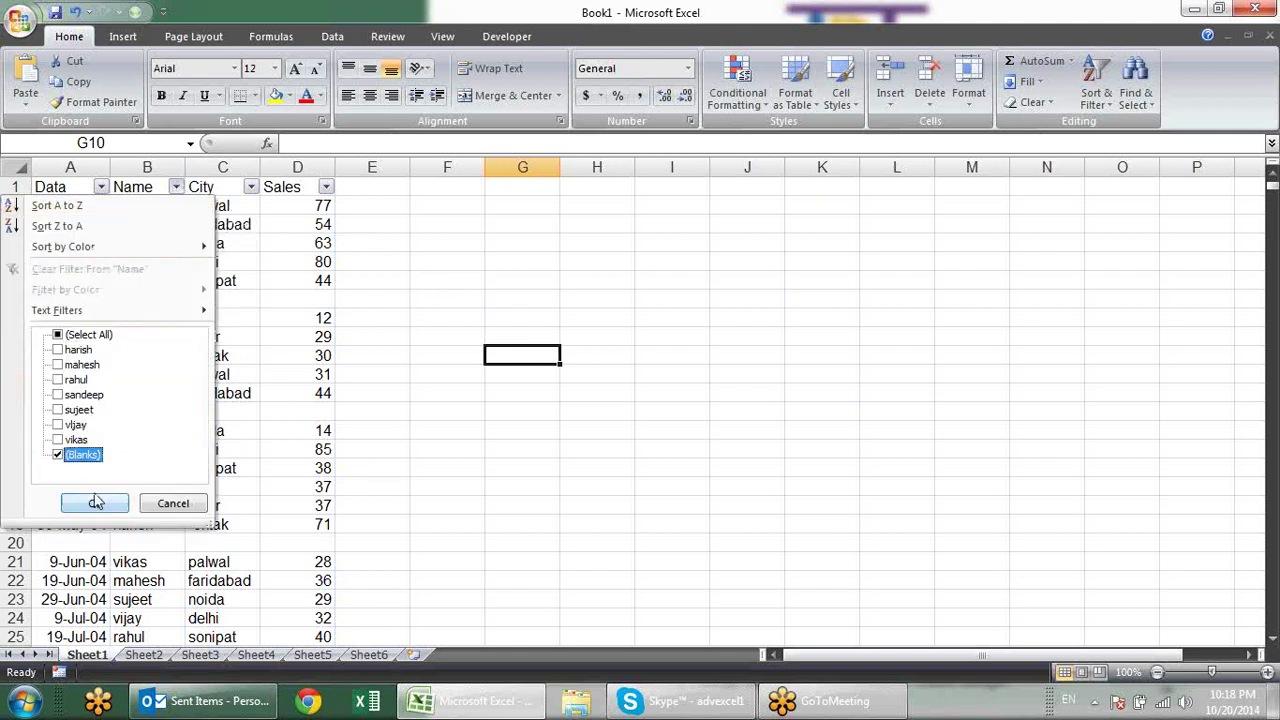
click(94, 500)
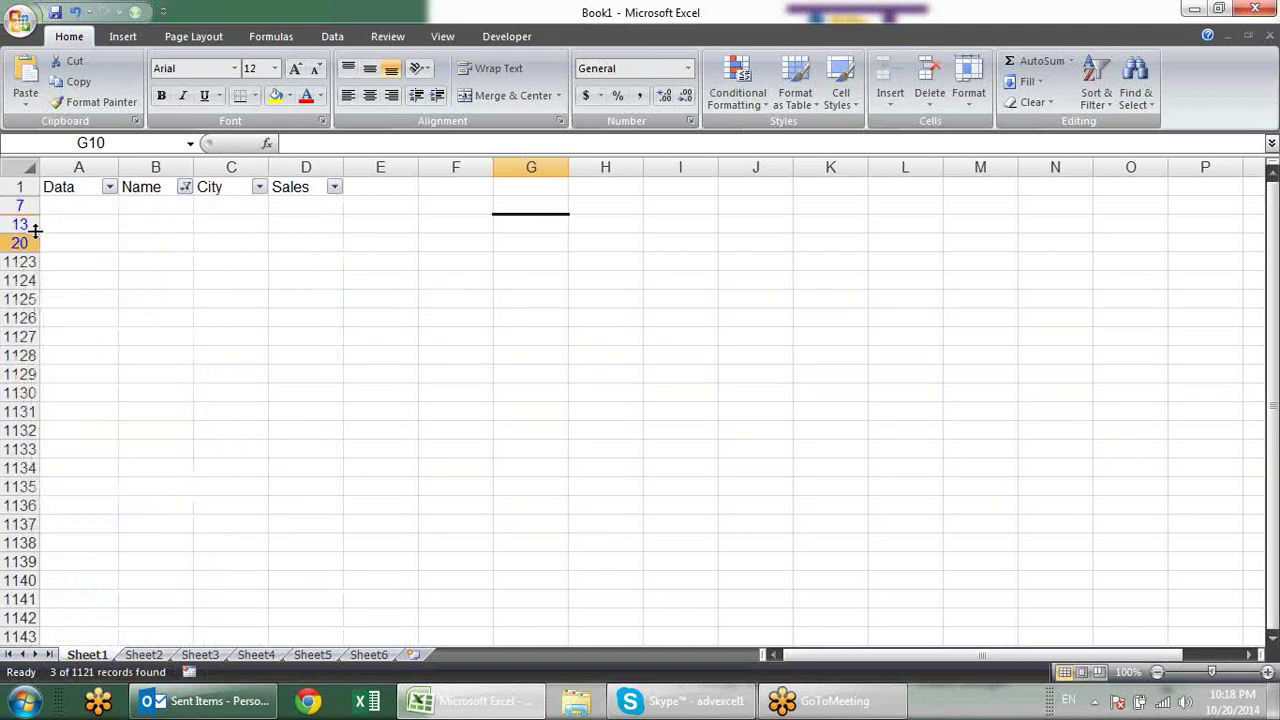
Step: Delete the filtered blank rows 7, 13 and 20
mouse_move(20, 206)
mouse_down()
mouse_move(4, 228)
mouse_move(57, 243)
mouse_up()
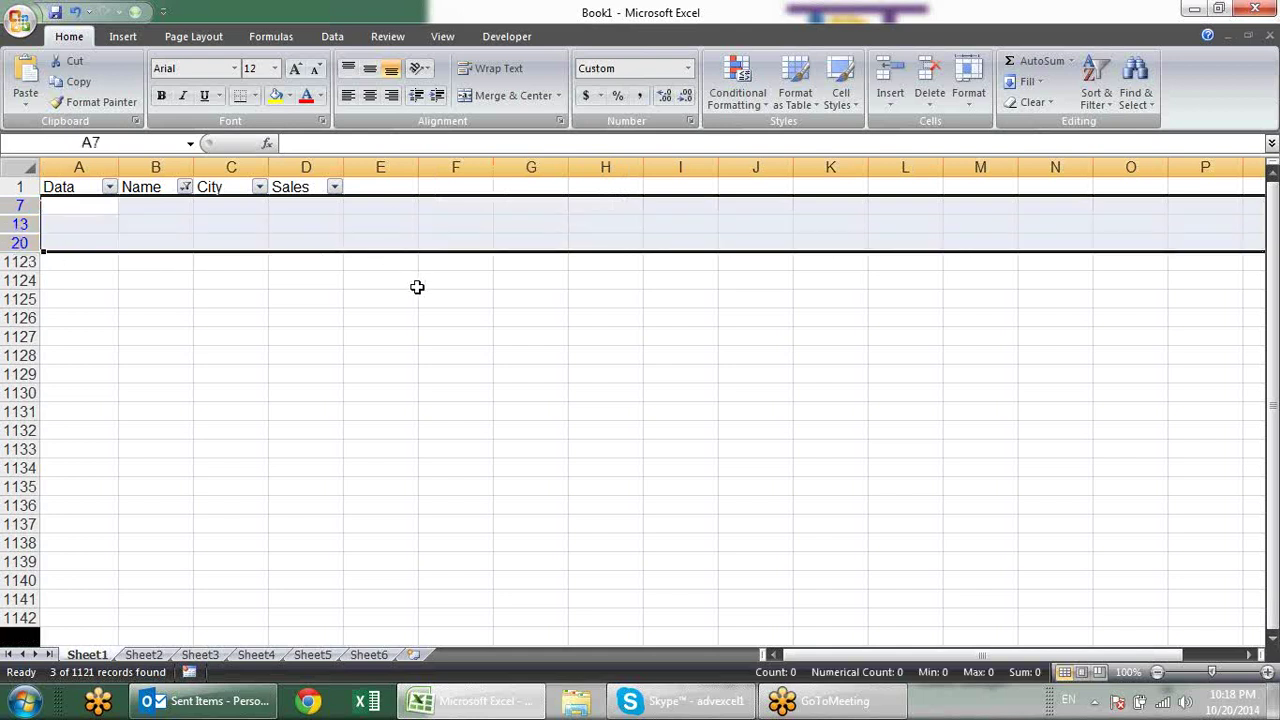
key(ctrl+minus)
click(332, 298)
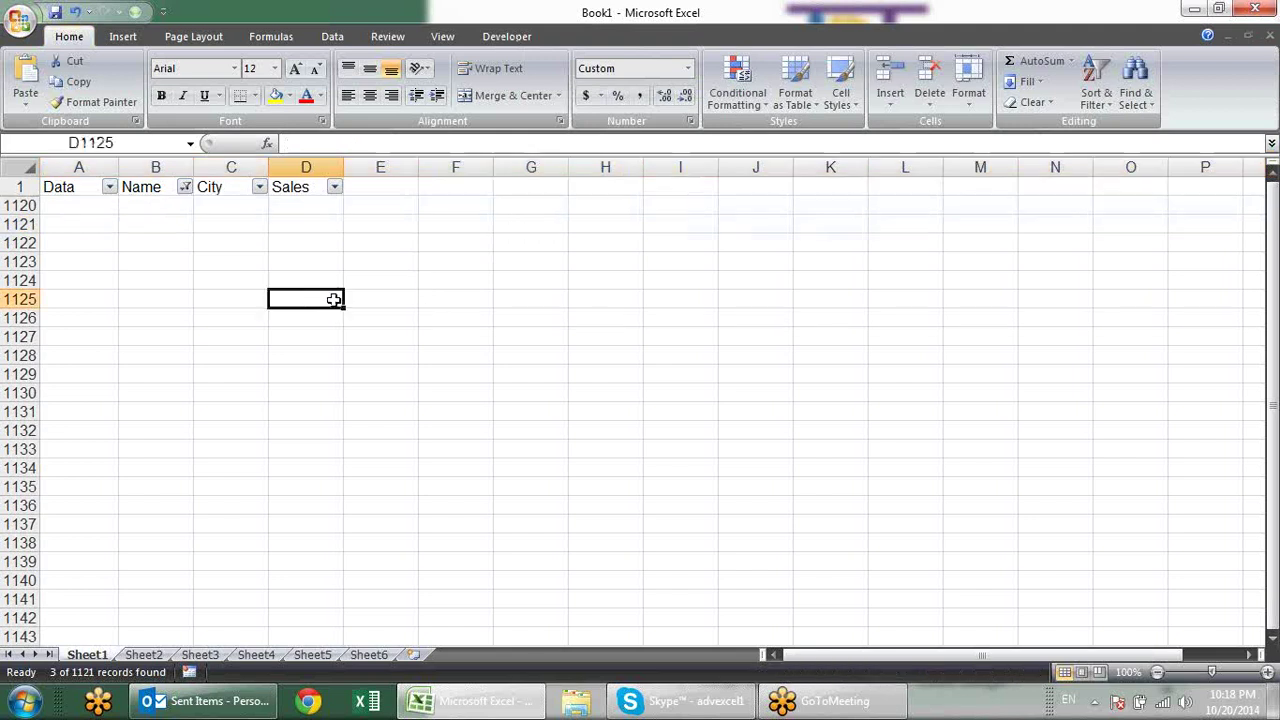
Step: Clear the Name filter so every sales row shows again
click(180, 184)
click(185, 187)
click(93, 500)
click(551, 295)
Step: Turn off the header filter dropdowns and confirm the data block has no gaps
click(225, 280)
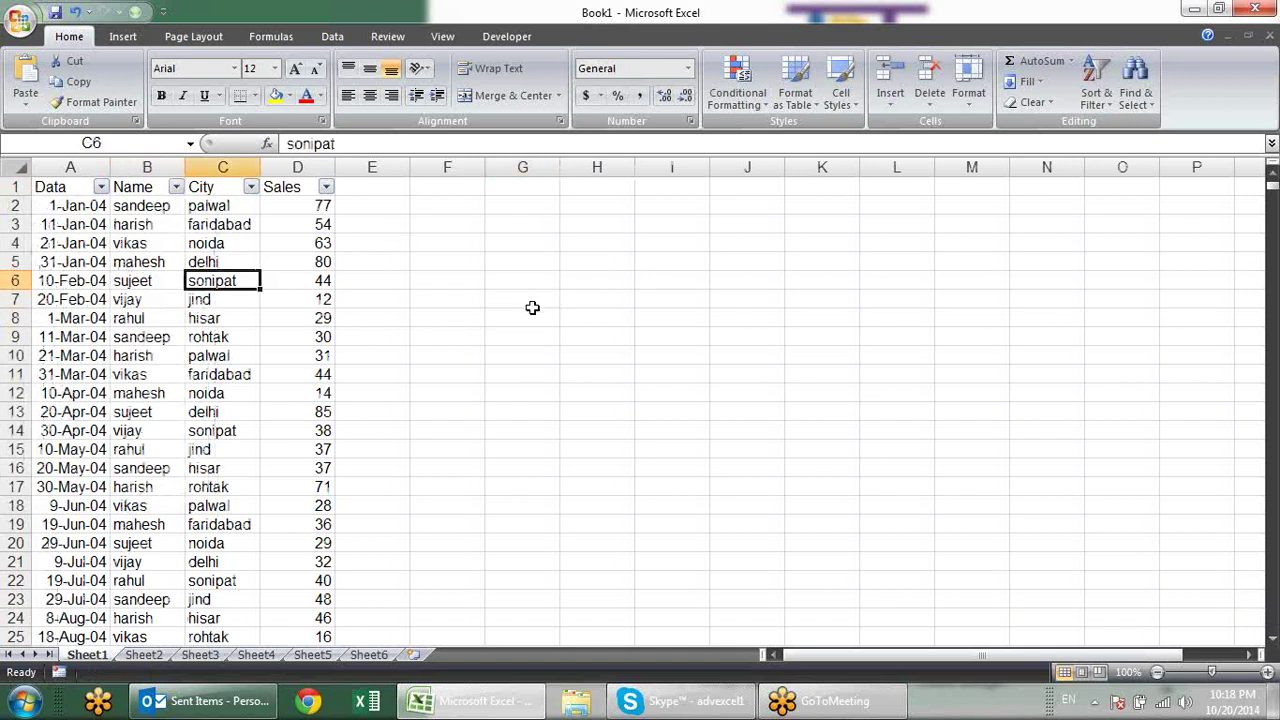
key(ctrl+shift+l)
key(ctrl+a)
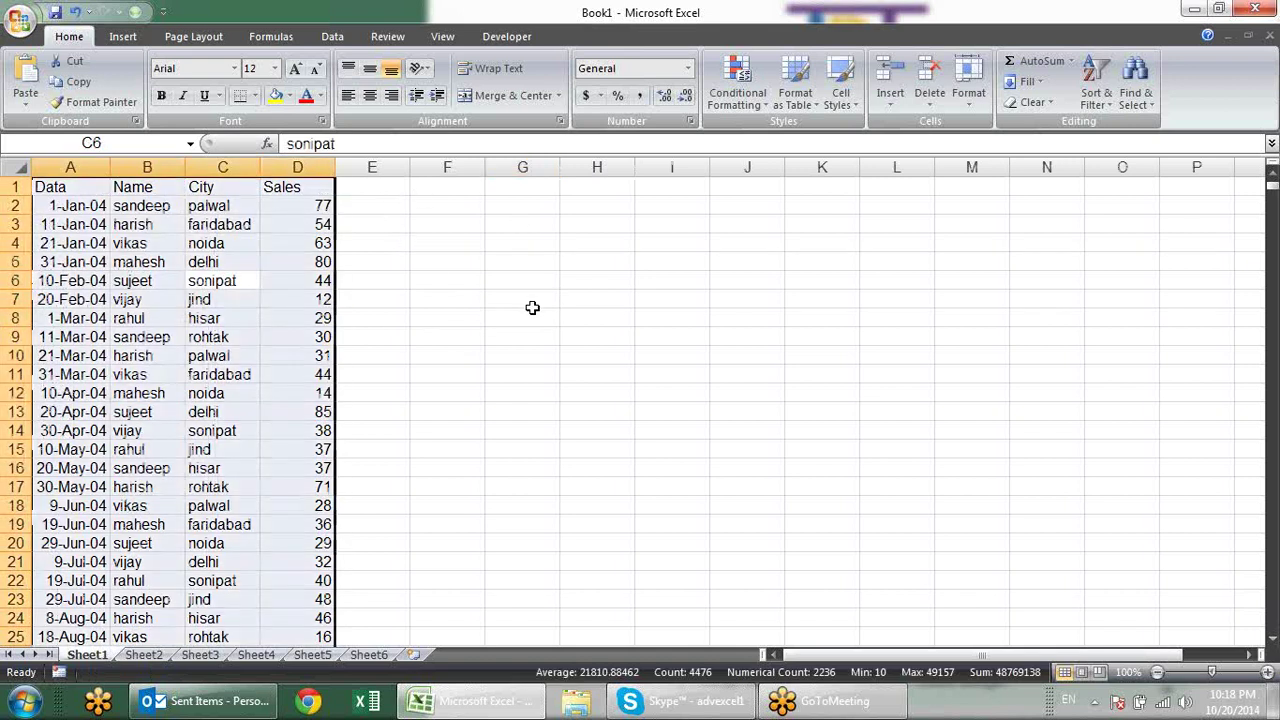
click(532, 304)
click(222, 226)
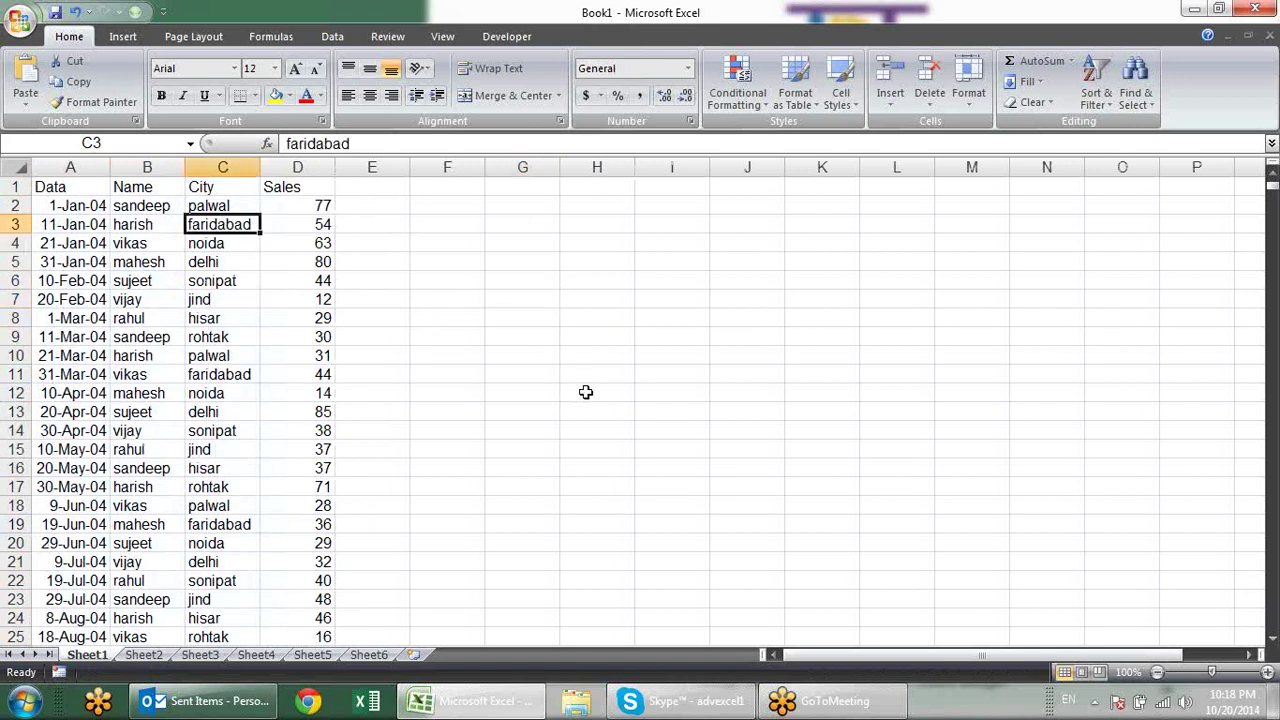
key(ctrl+a)
click(585, 392)
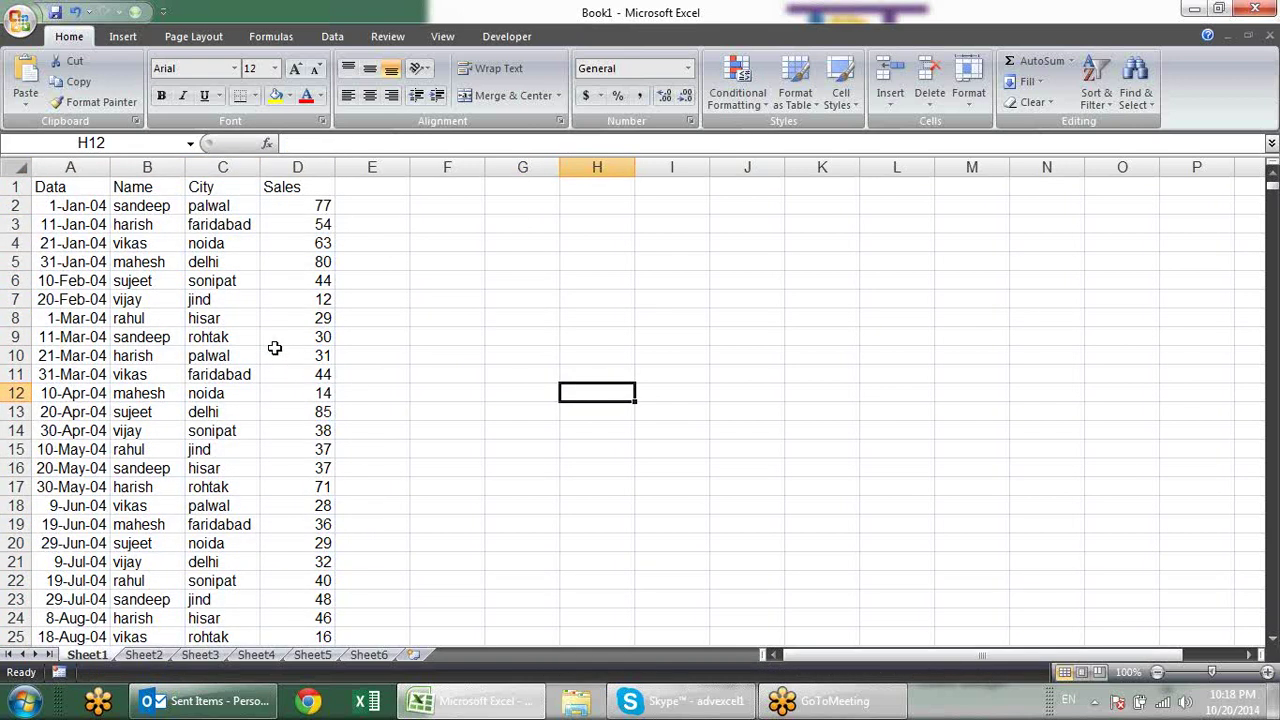
click(320, 280)
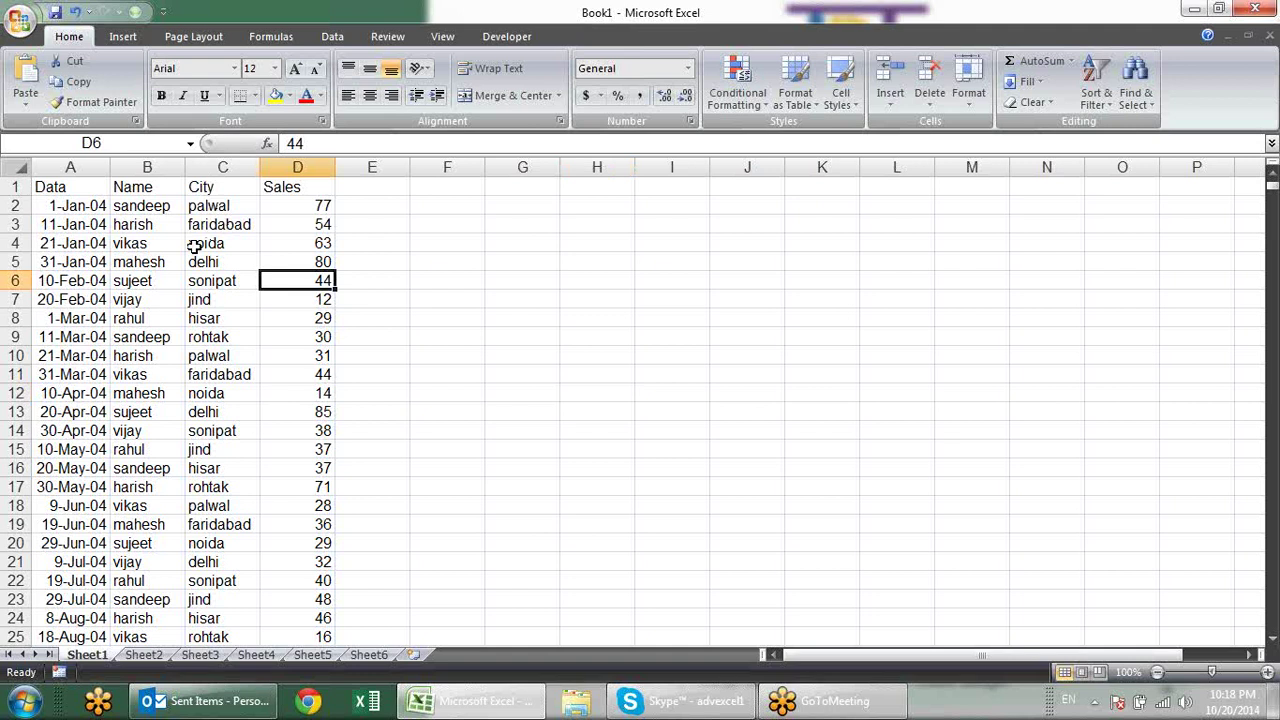
click(133, 228)
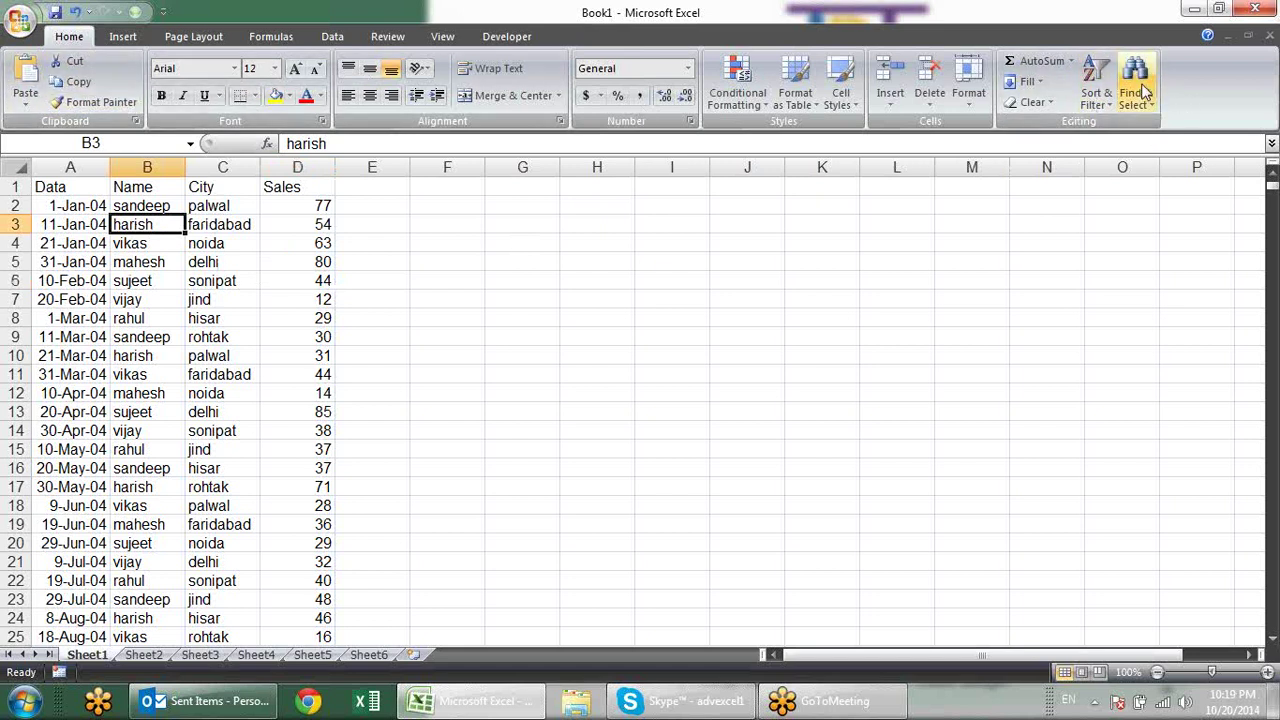
Step: Sort the data by Name from A to Z and review the result
click(1096, 96)
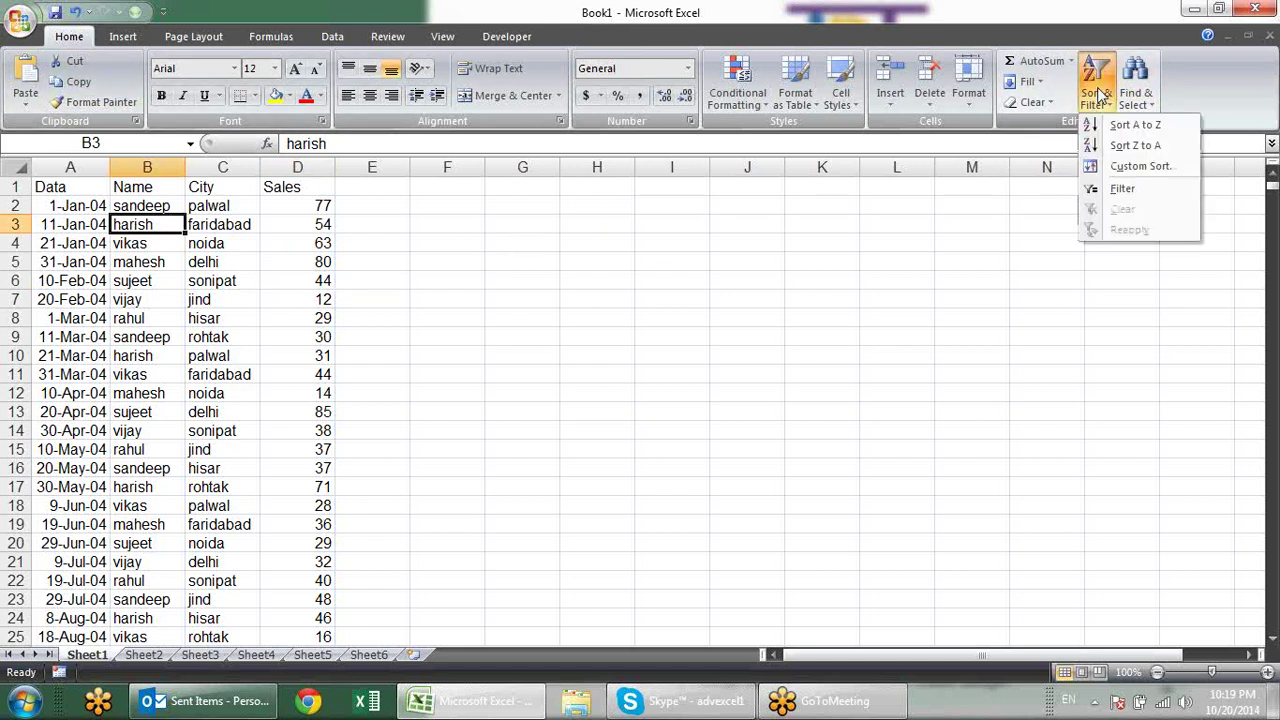
click(1140, 127)
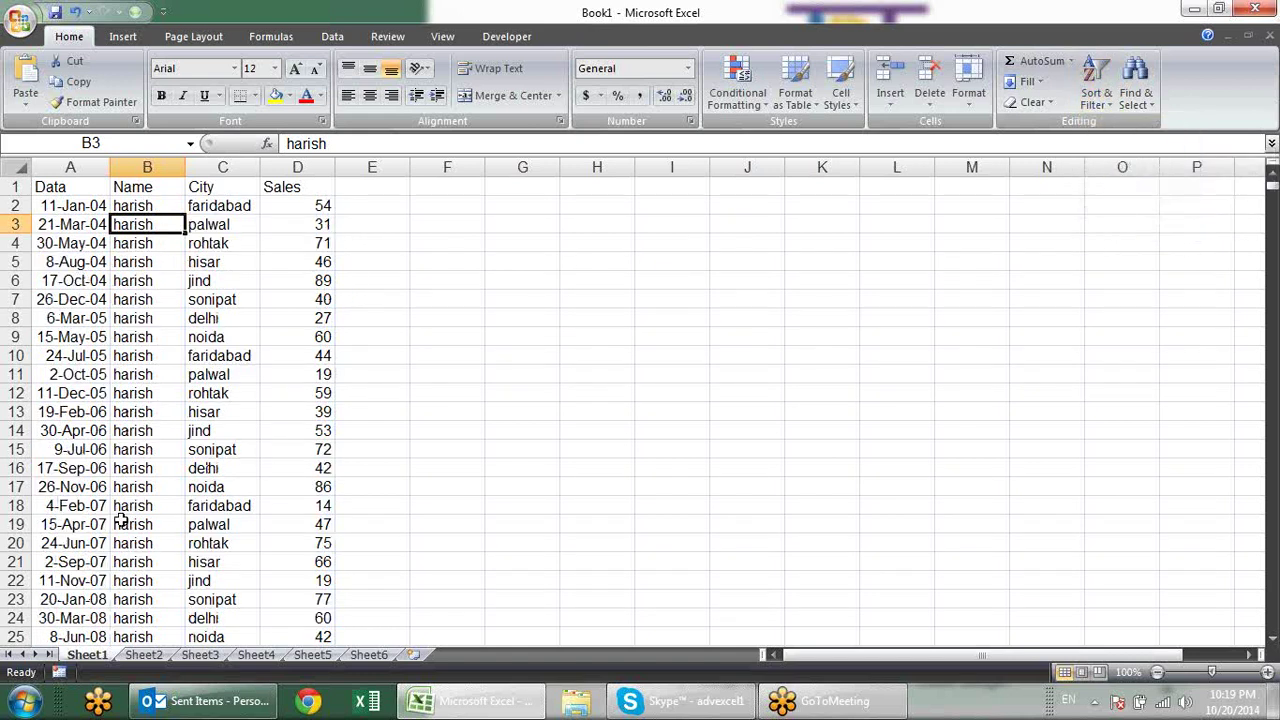
scroll(150, 425, down, 4)
scroll(140, 430, down, 6)
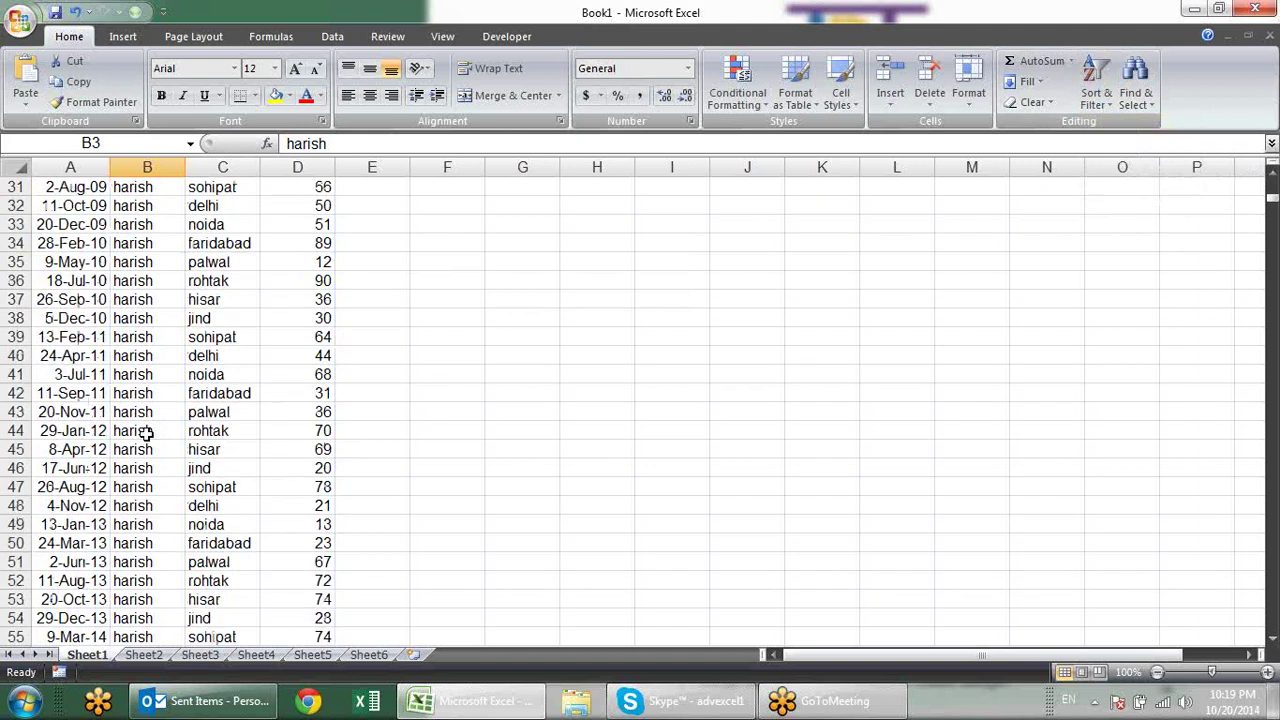
scroll(136, 445, up, 8)
scroll(136, 449, up, 2)
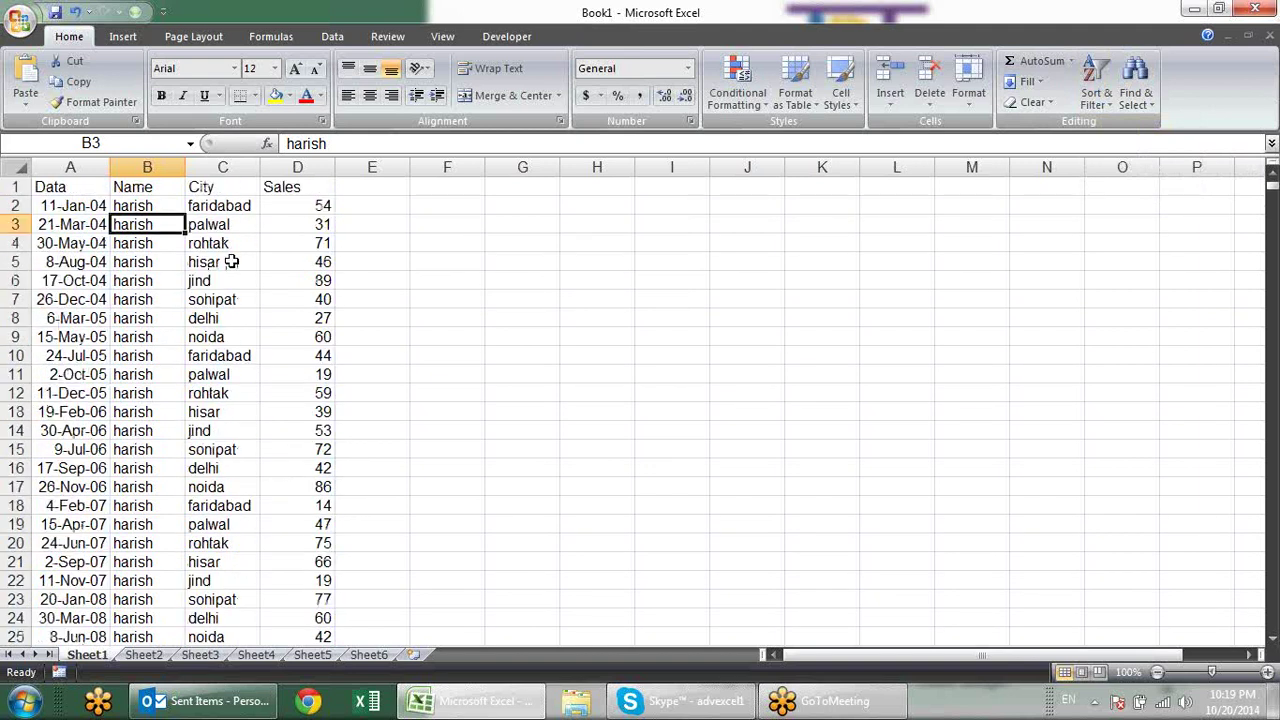
click(290, 245)
click(72, 262)
click(222, 276)
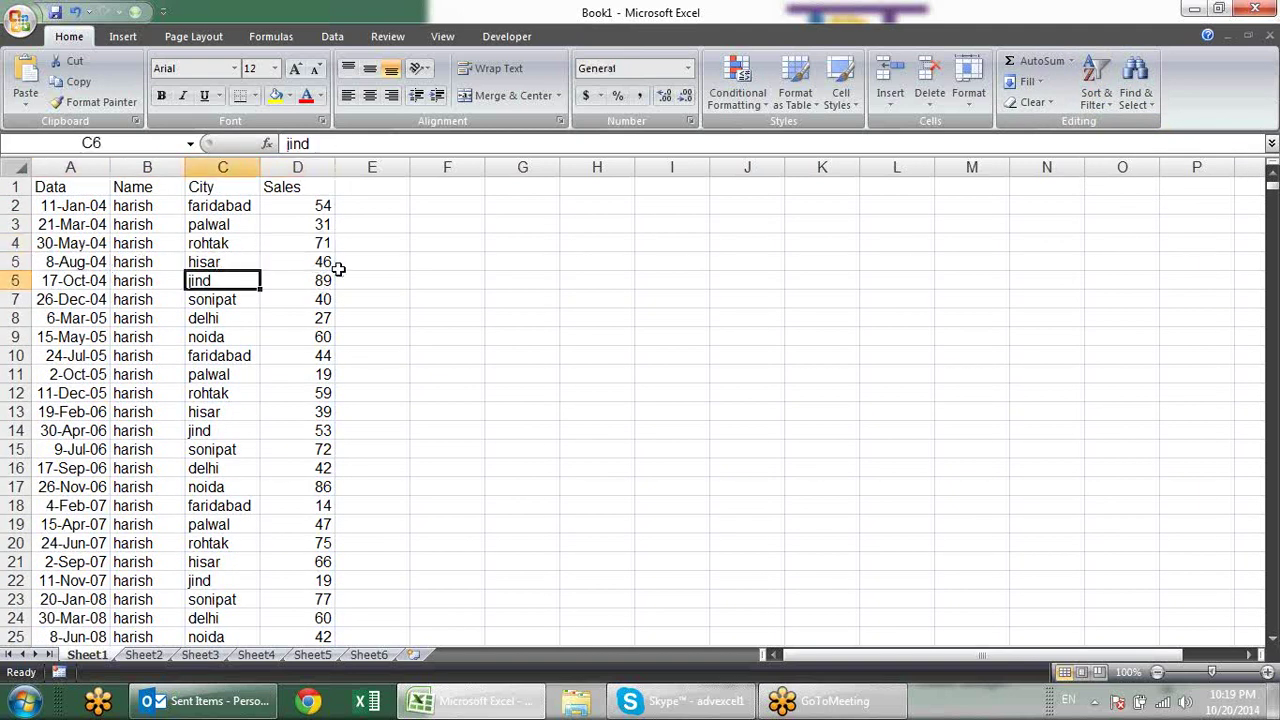
click(340, 263)
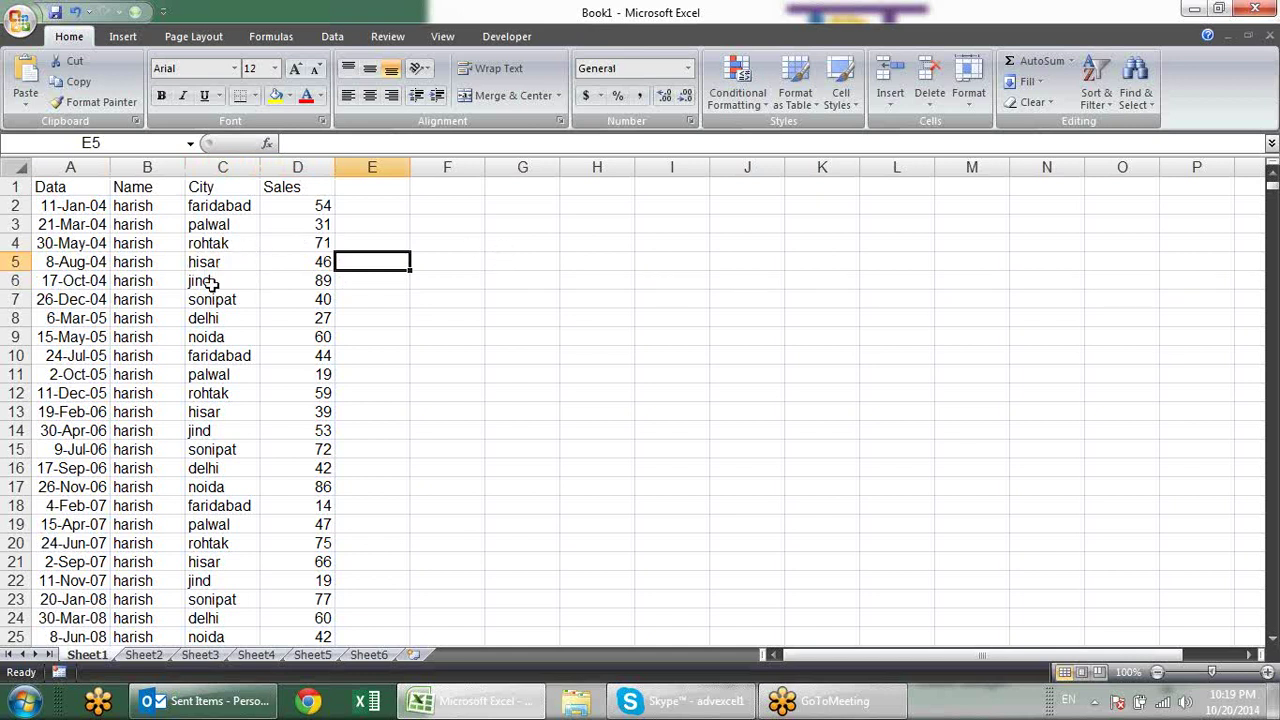
Step: Sort the table by City from A to Z
click(192, 222)
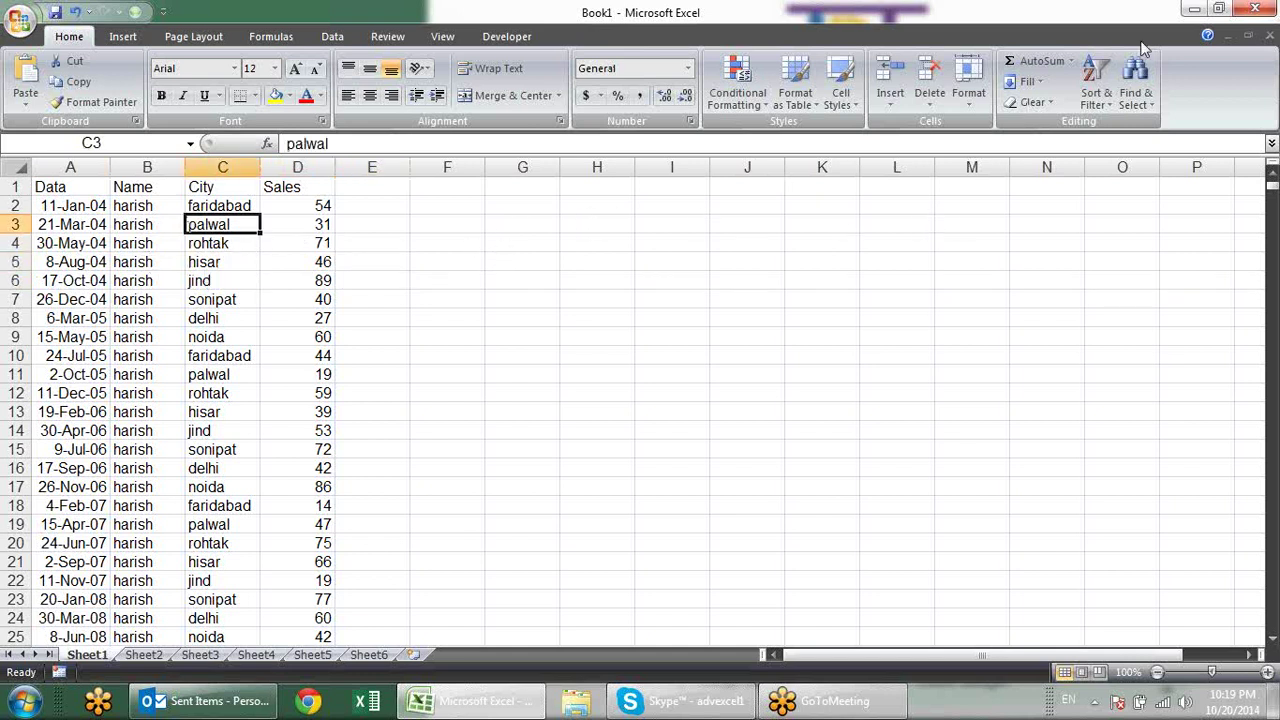
click(1112, 102)
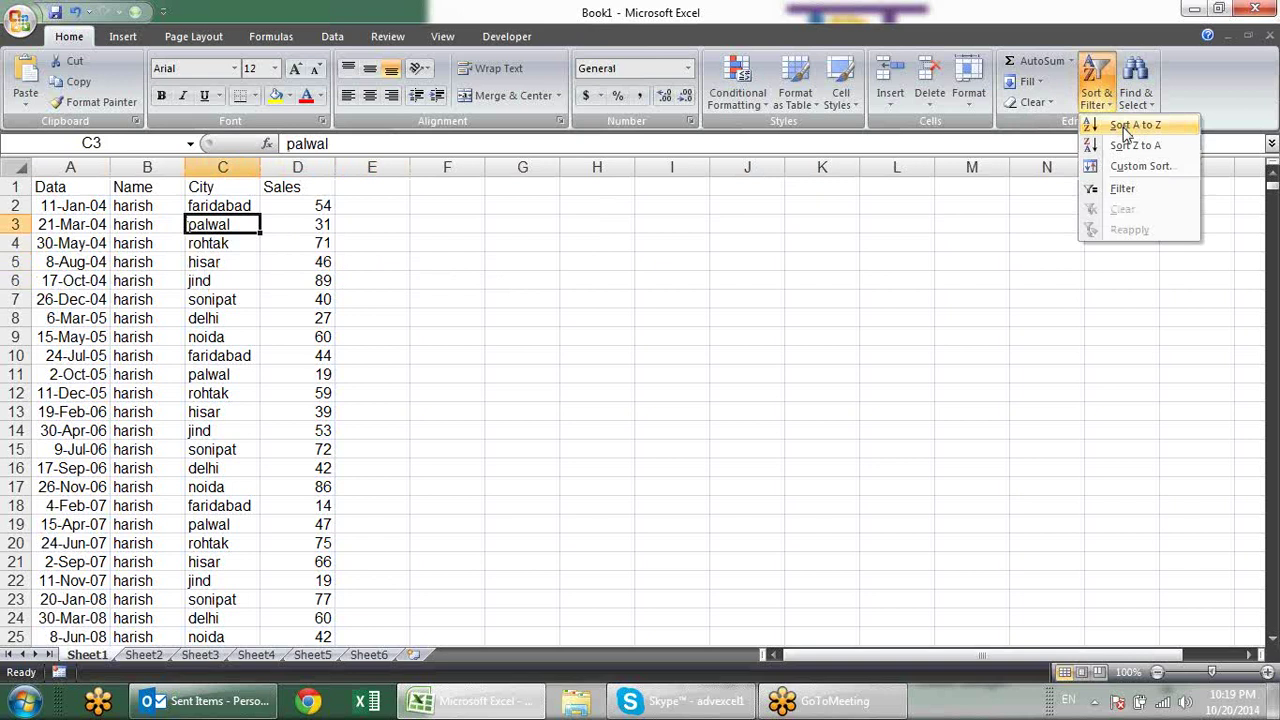
click(1125, 125)
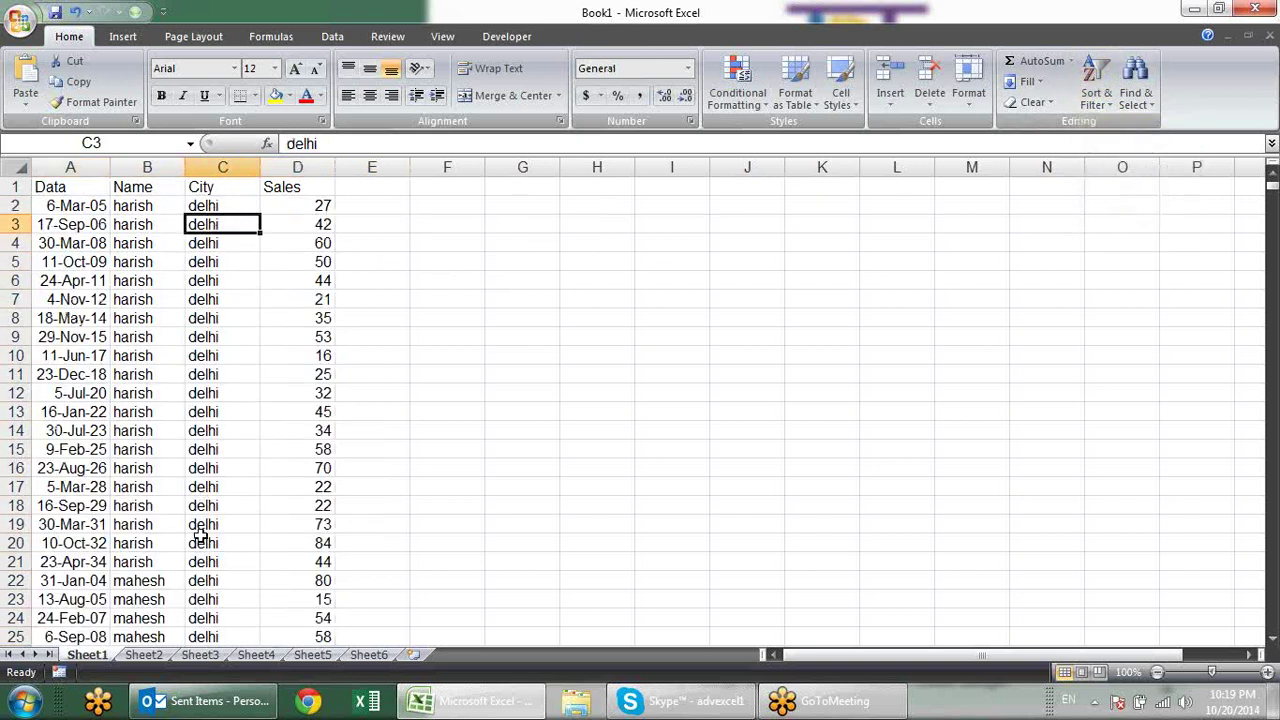
scroll(274, 357, down, 4)
click(210, 261)
scroll(206, 337, down, 4)
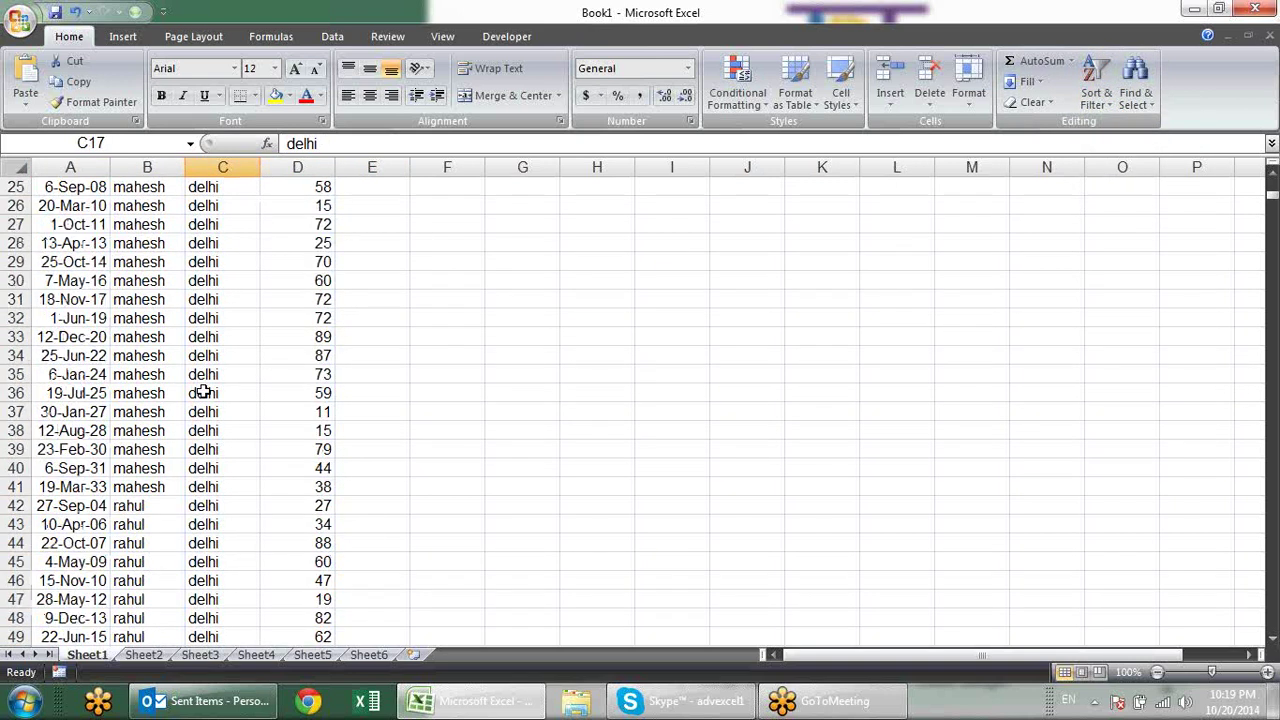
scroll(223, 441, down, 4)
scroll(224, 447, down, 5)
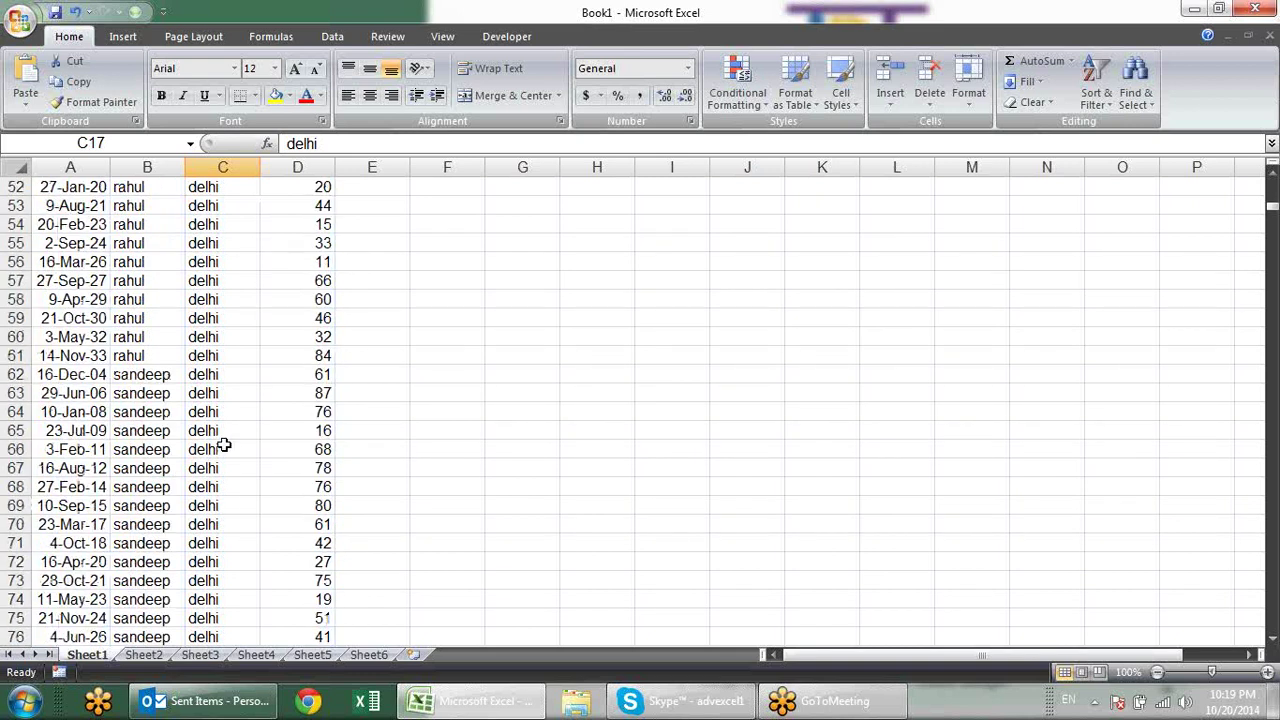
scroll(196, 333, down, 3)
scroll(199, 331, down, 4)
scroll(199, 331, up, 8)
scroll(205, 325, up, 8)
scroll(205, 325, up, 8)
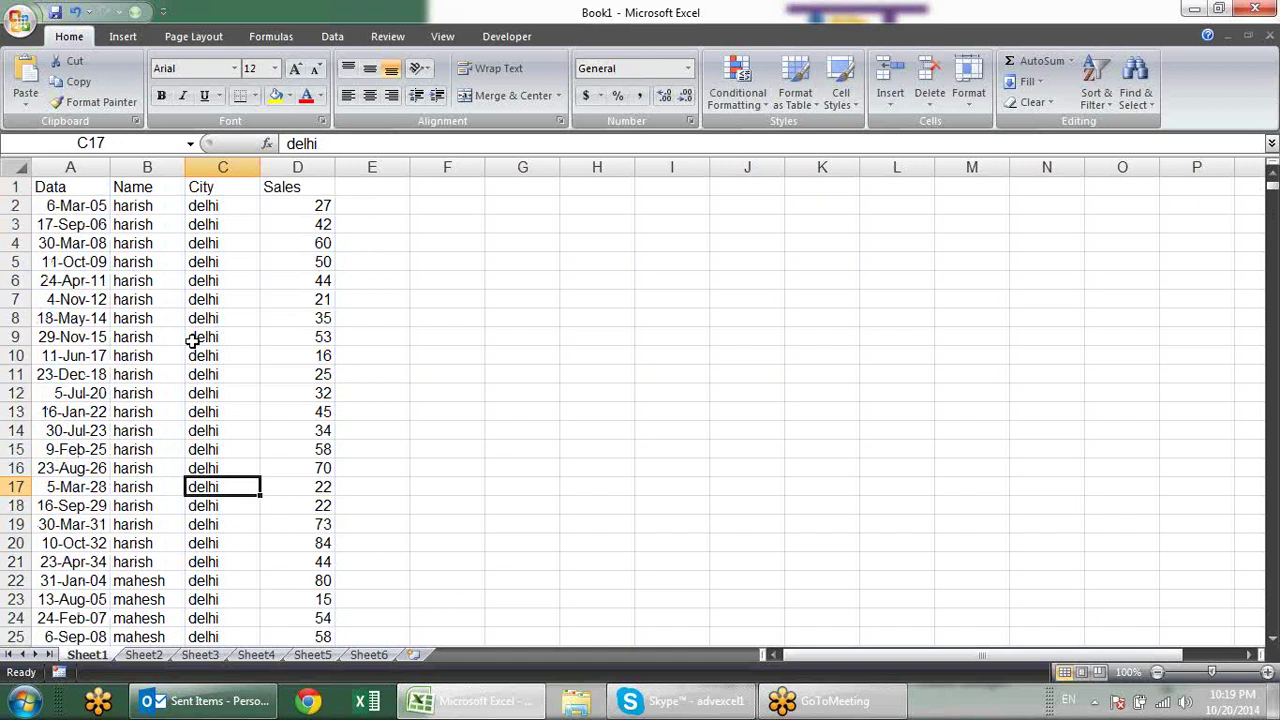
Step: Sort the table by Sales from smallest to largest
click(322, 226)
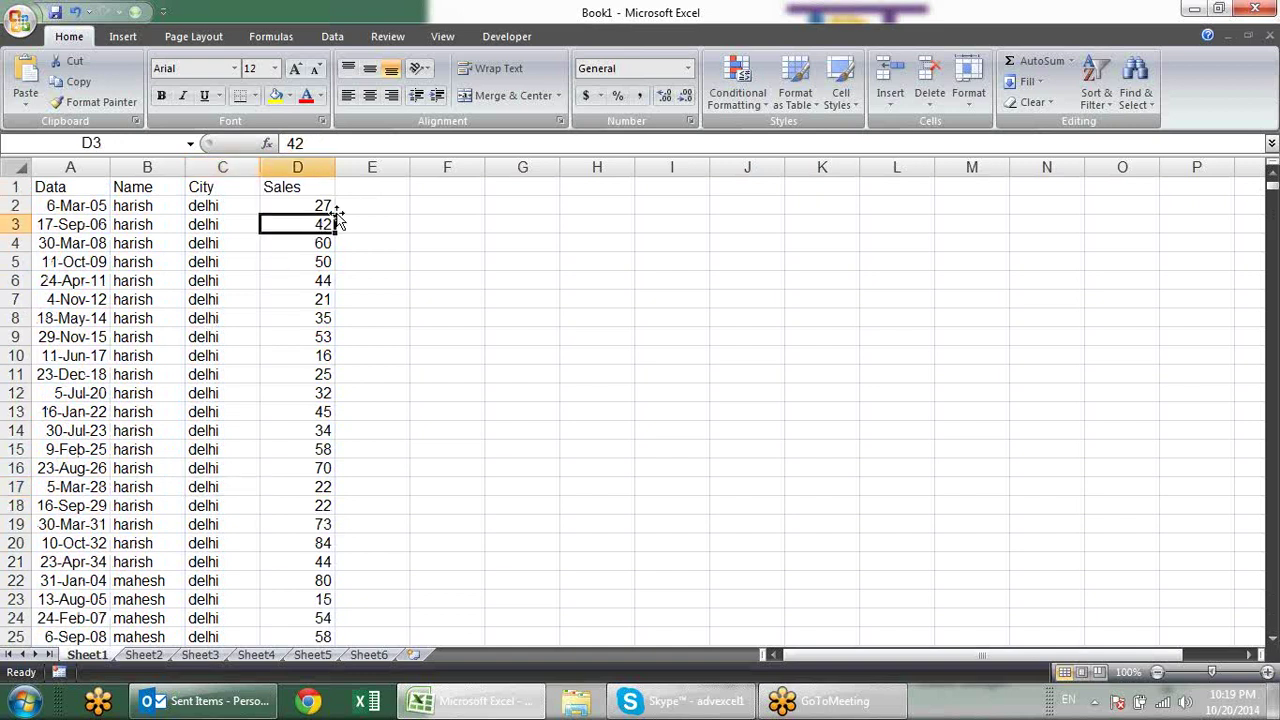
click(1090, 107)
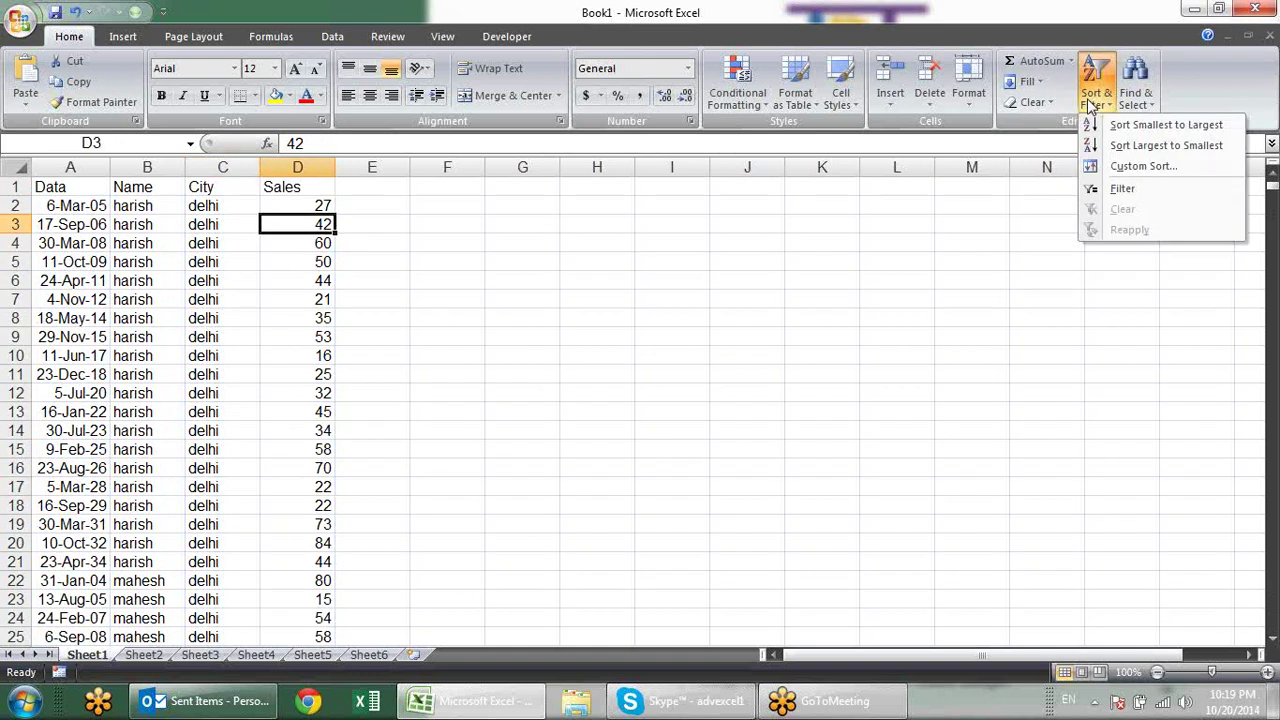
click(1130, 130)
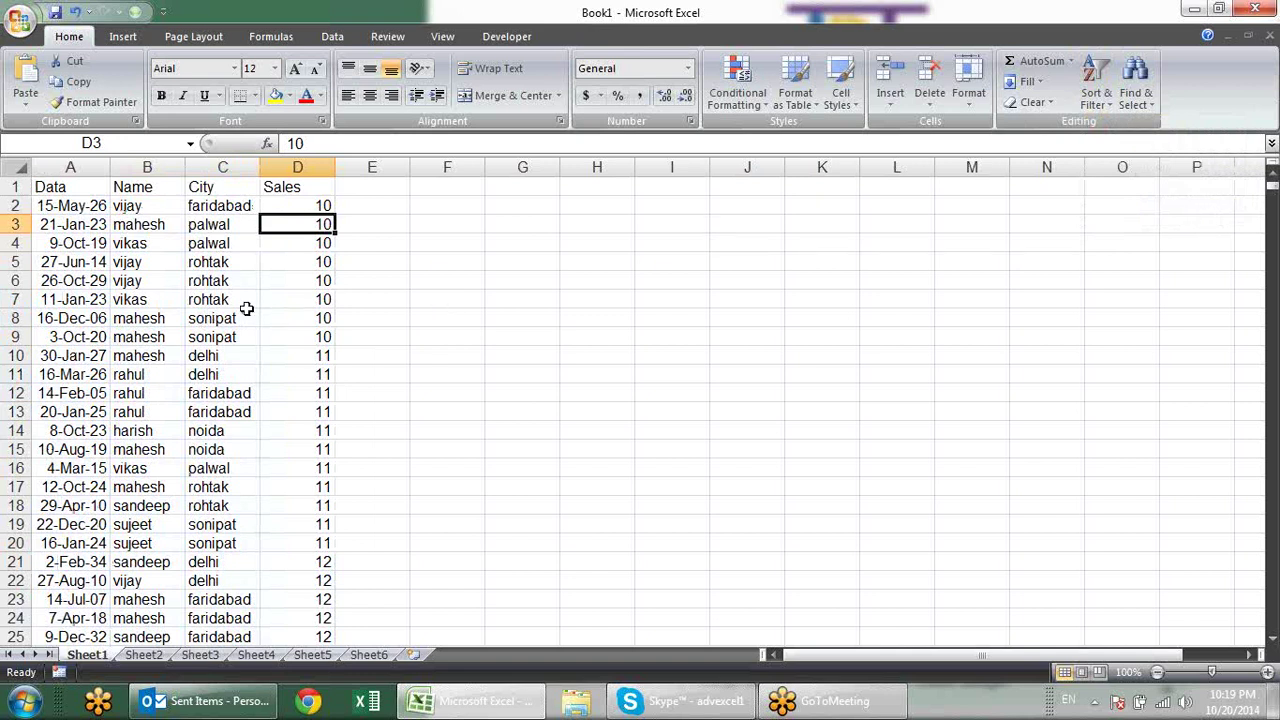
scroll(397, 320, down, 1)
scroll(354, 397, down, 5)
scroll(354, 400, down, 5)
scroll(366, 400, up, 7)
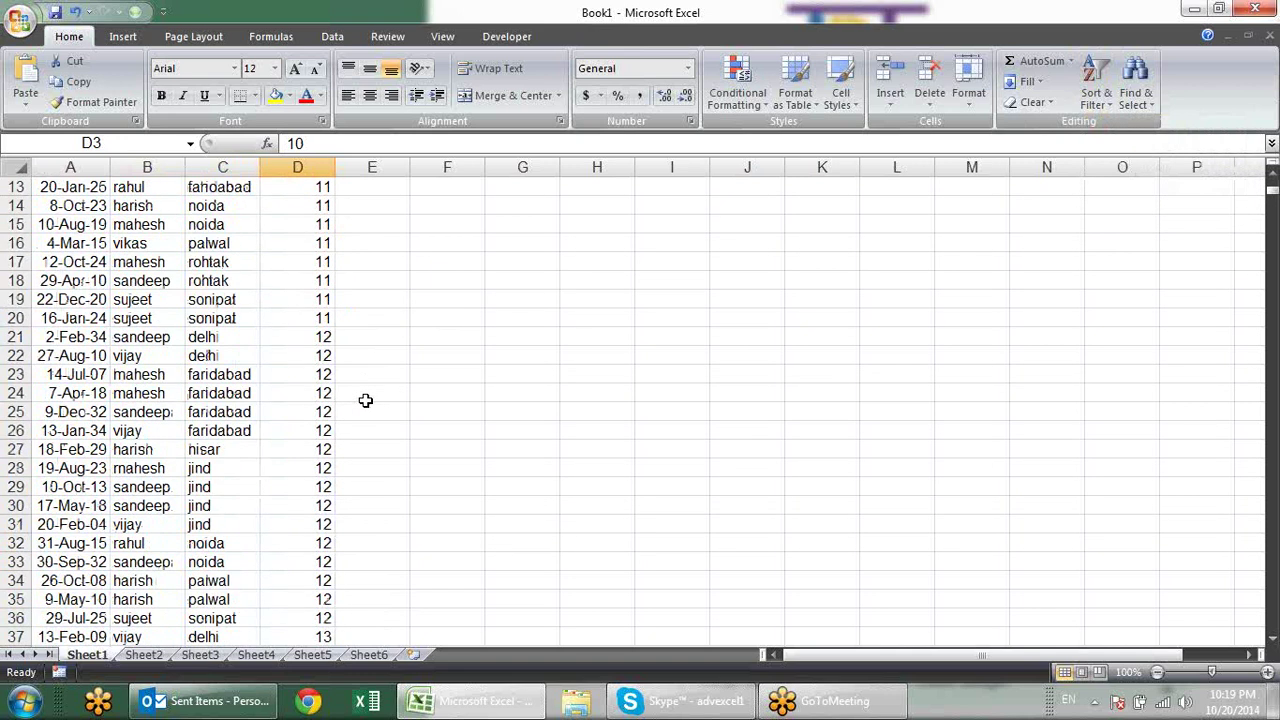
scroll(365, 400, up, 4)
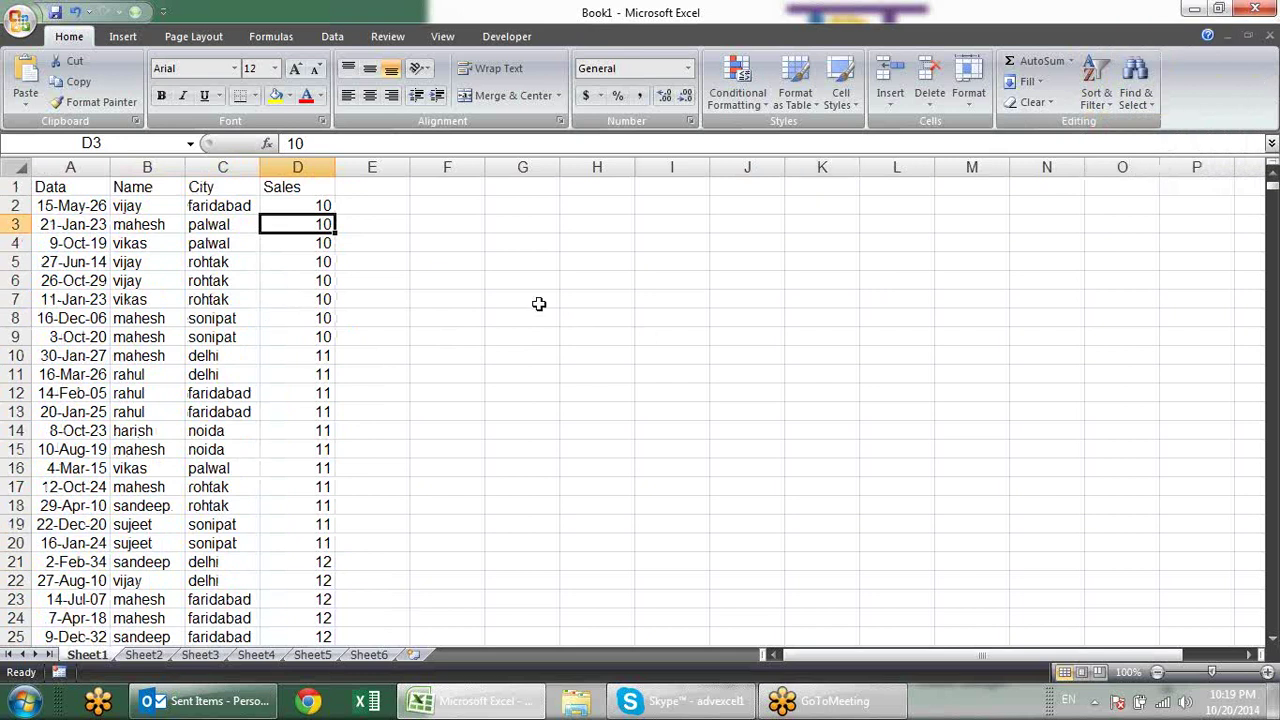
click(232, 294)
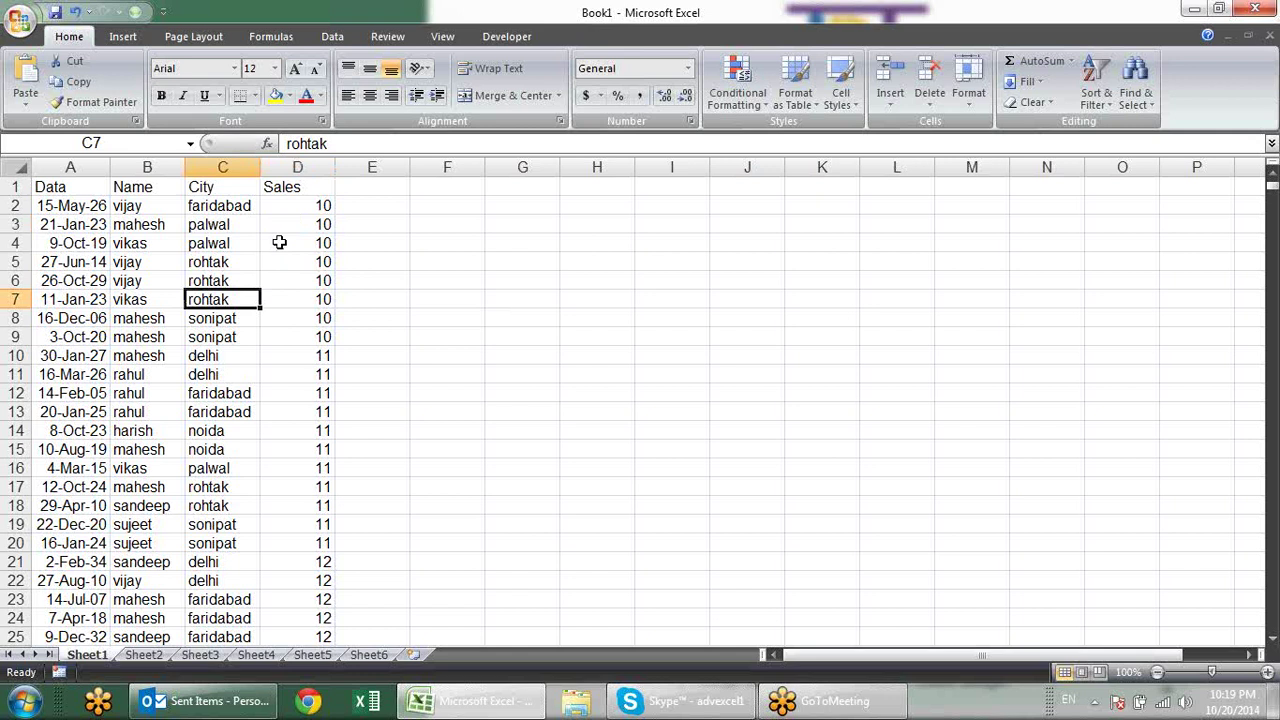
Step: In Custom Sort, change the first sort level from Sales to Name, A to Z
click(1095, 95)
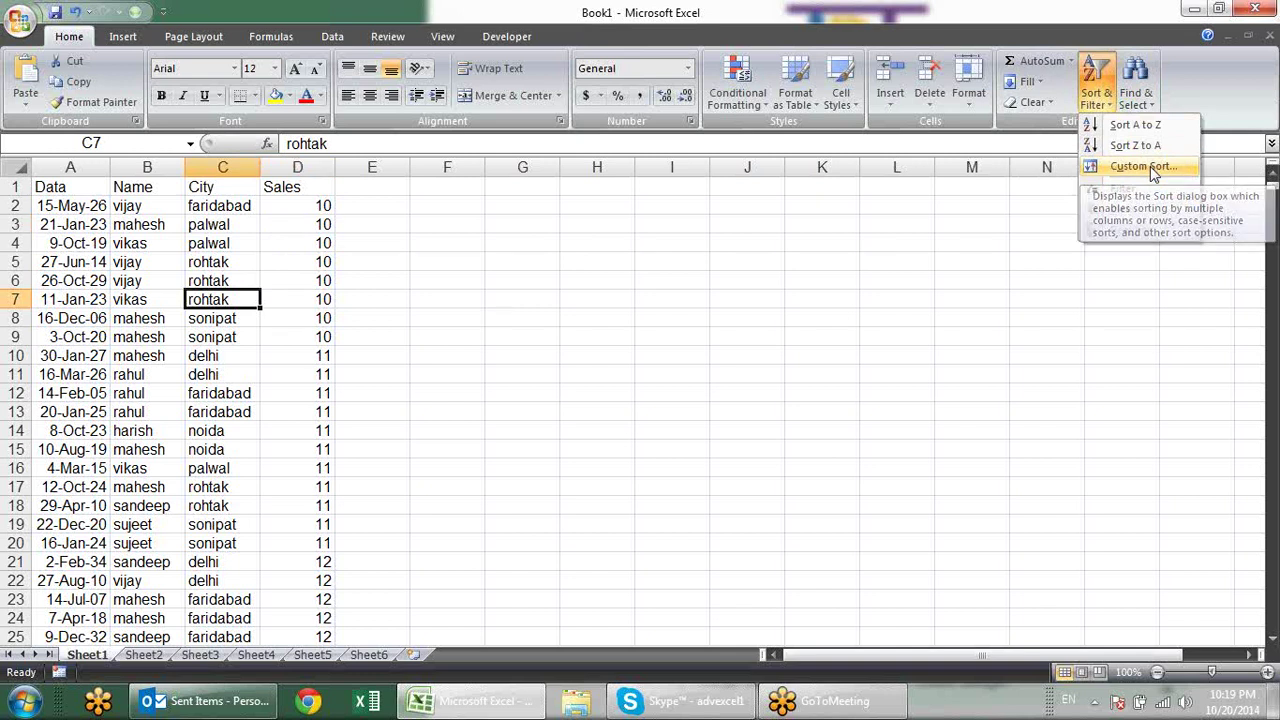
click(1150, 167)
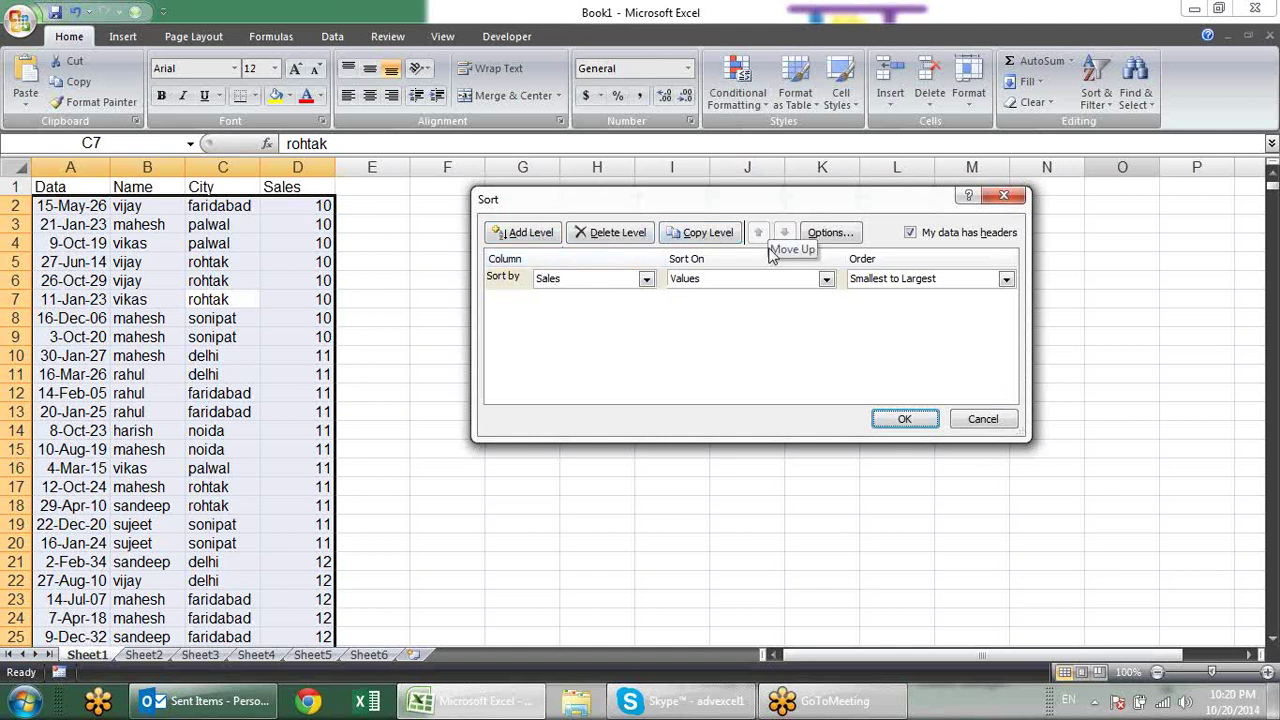
click(647, 280)
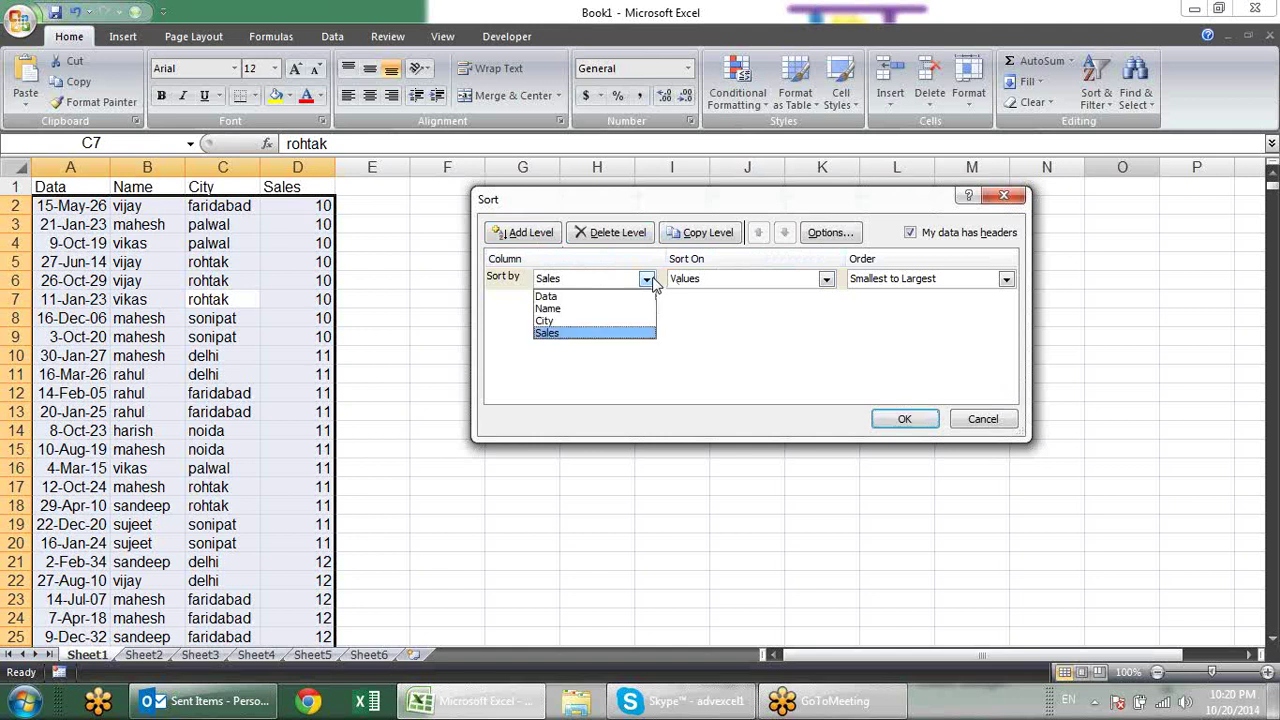
click(637, 308)
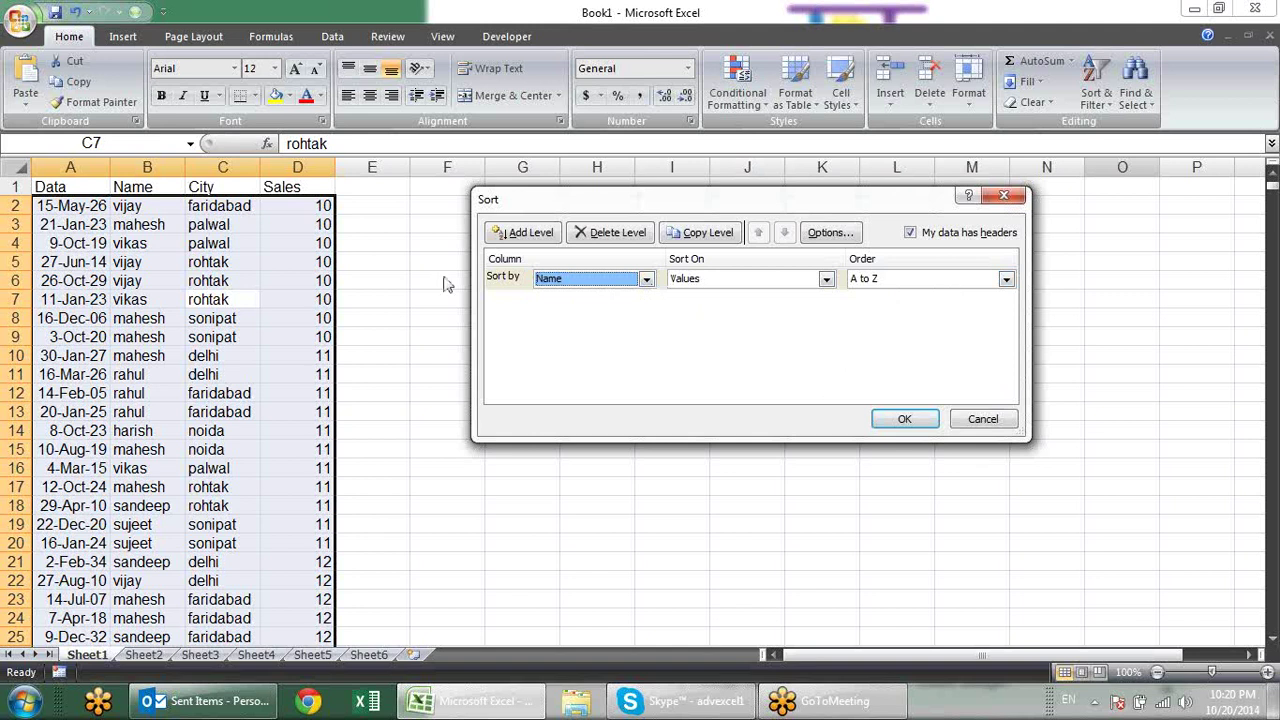
Step: Add a second sort level on City, A to Z
click(508, 232)
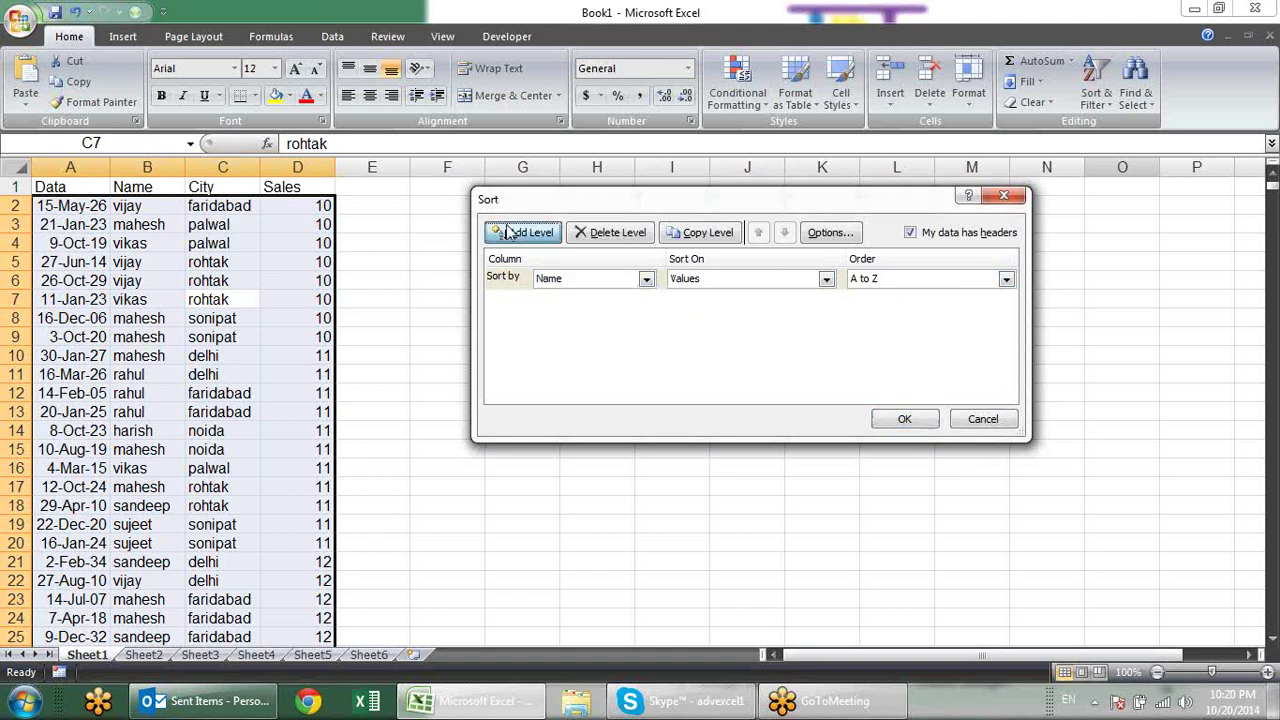
click(646, 302)
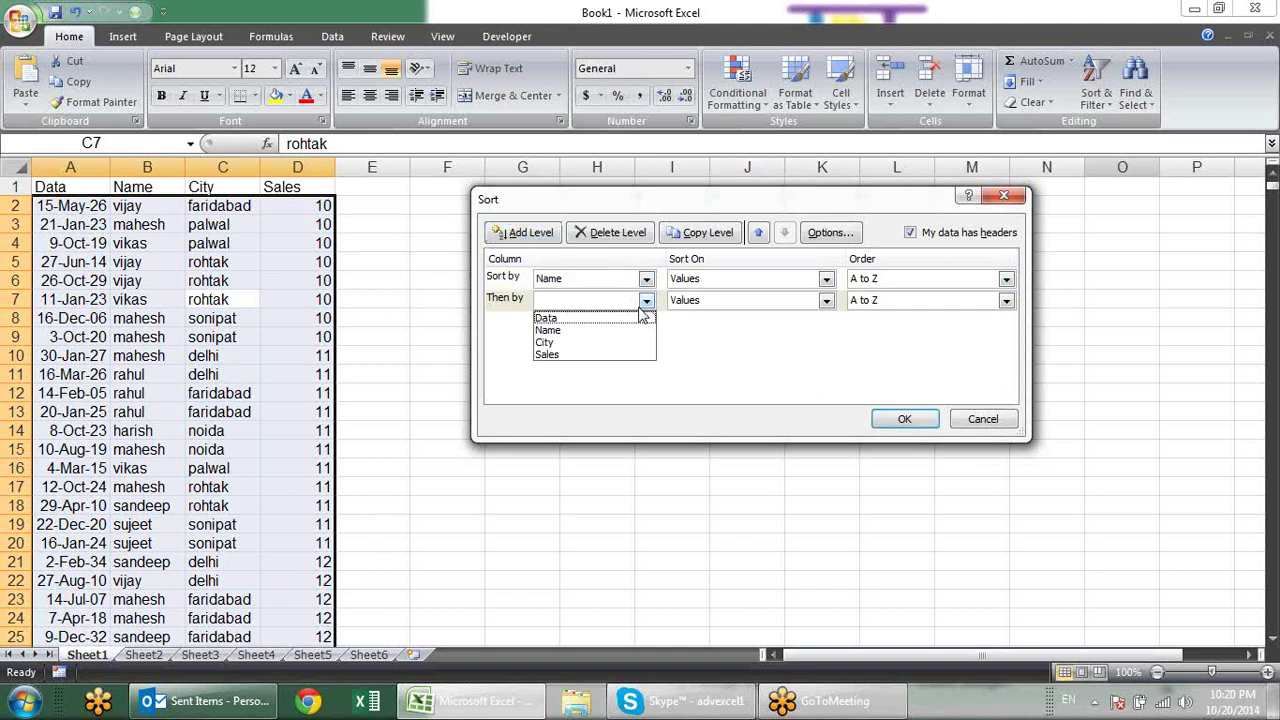
click(600, 342)
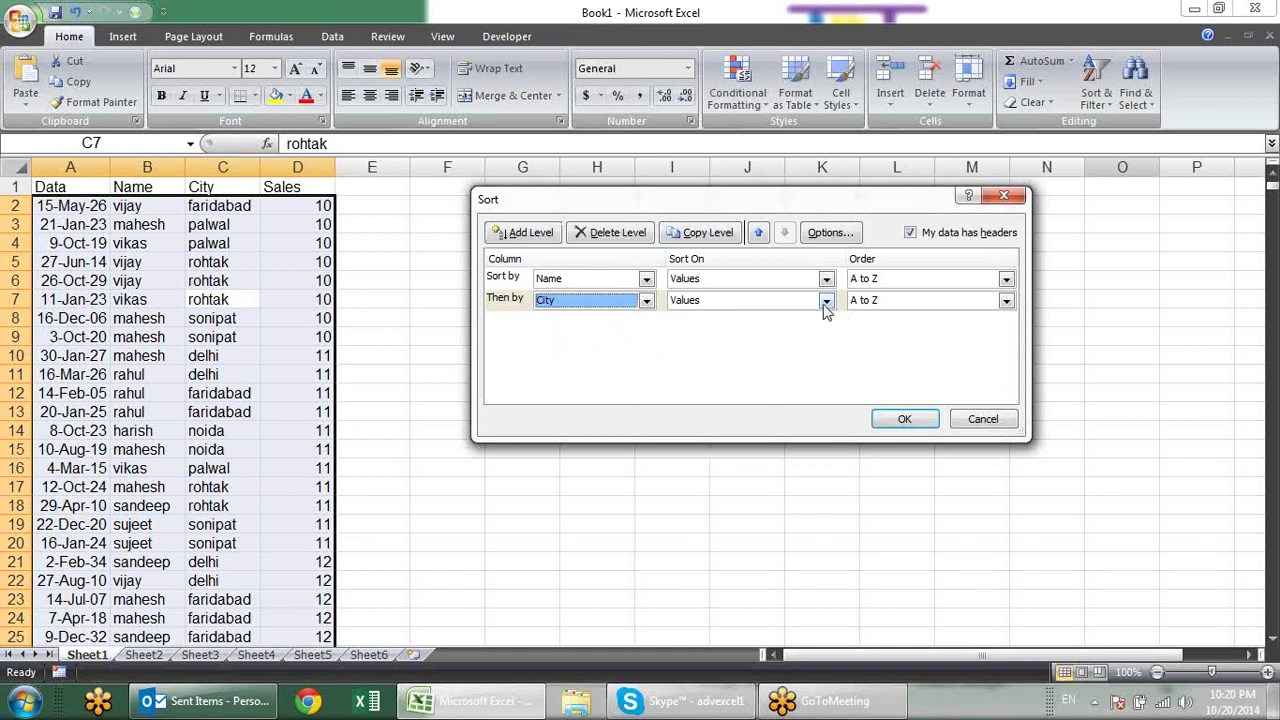
Step: Add a third sort level on Sales, ordered Largest to Smallest
click(520, 234)
click(647, 323)
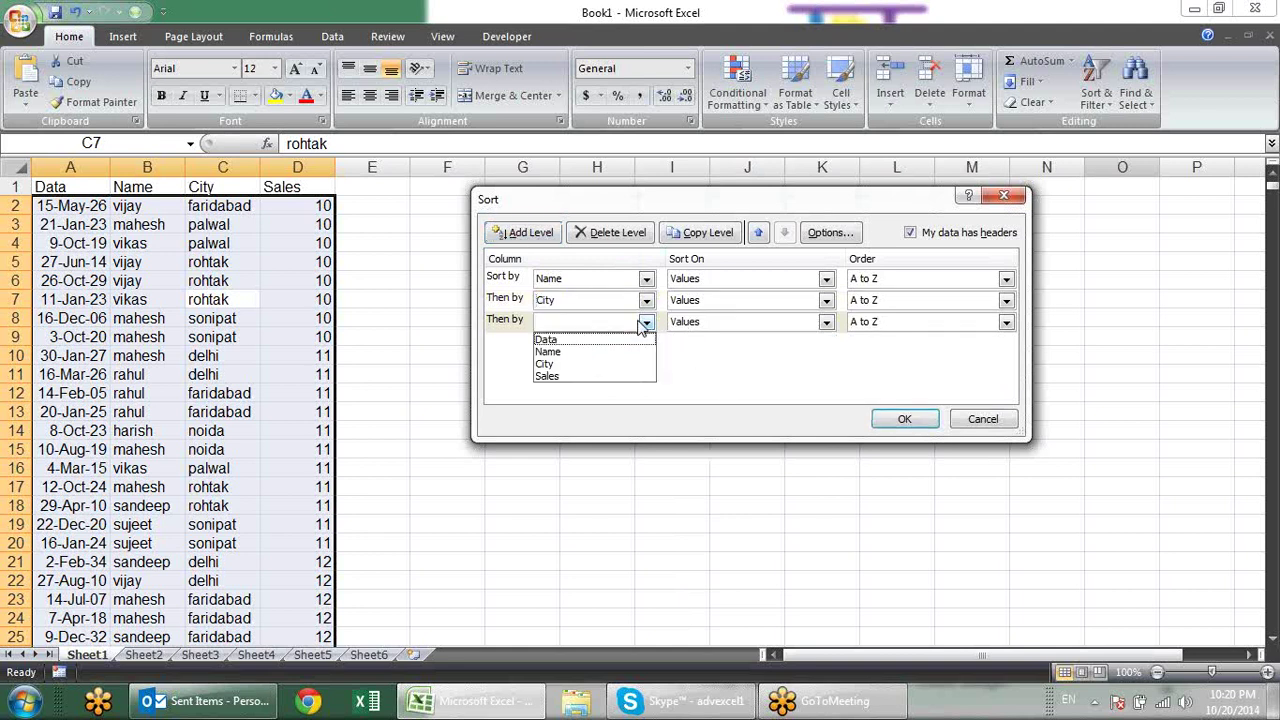
click(618, 376)
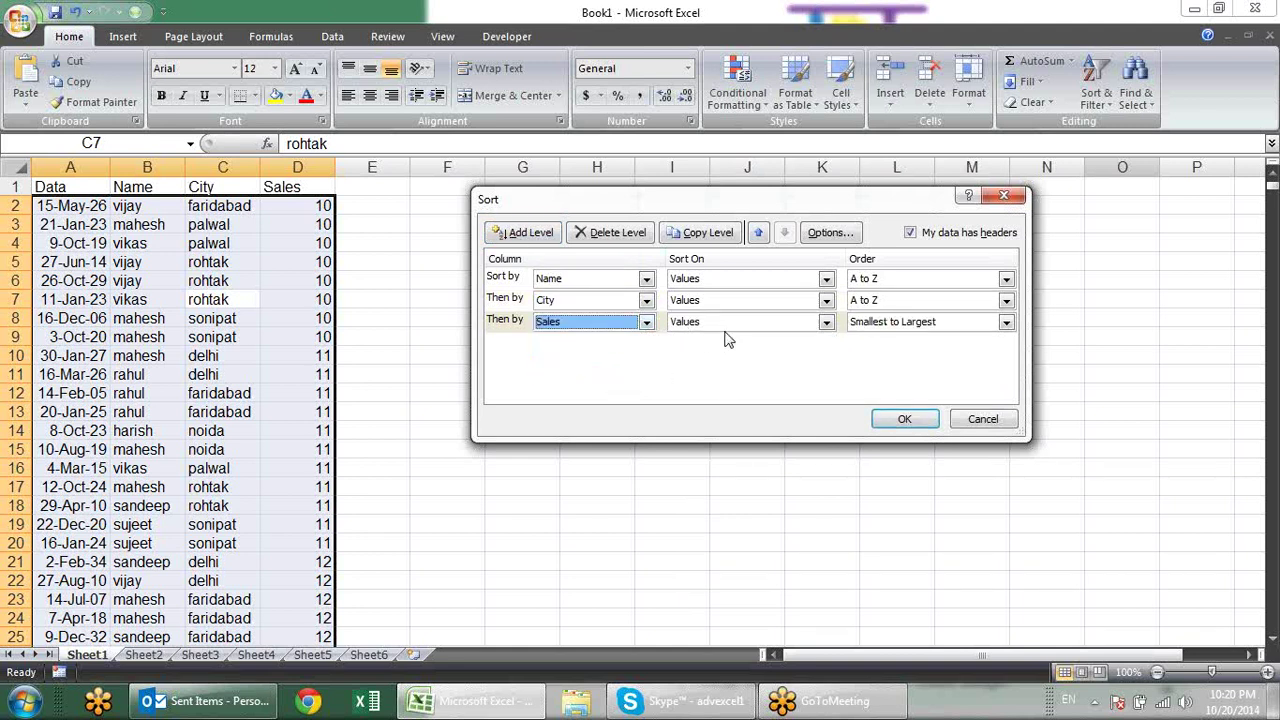
click(1006, 322)
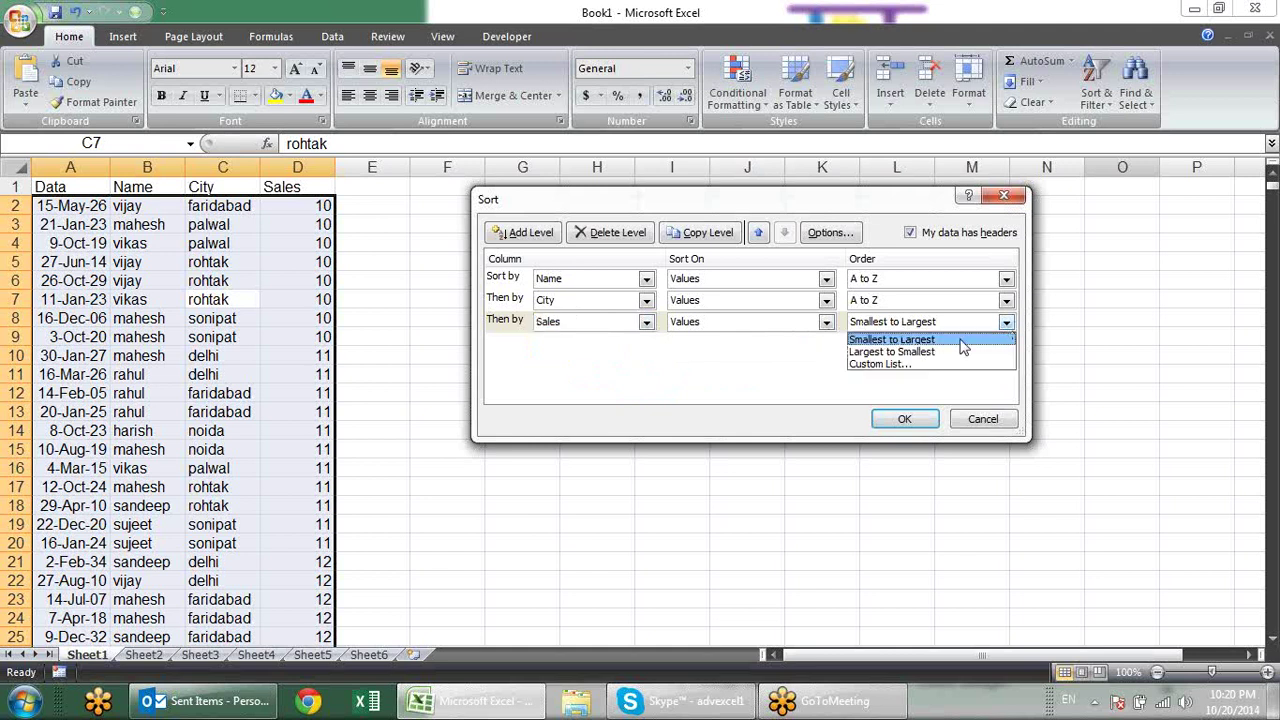
click(934, 353)
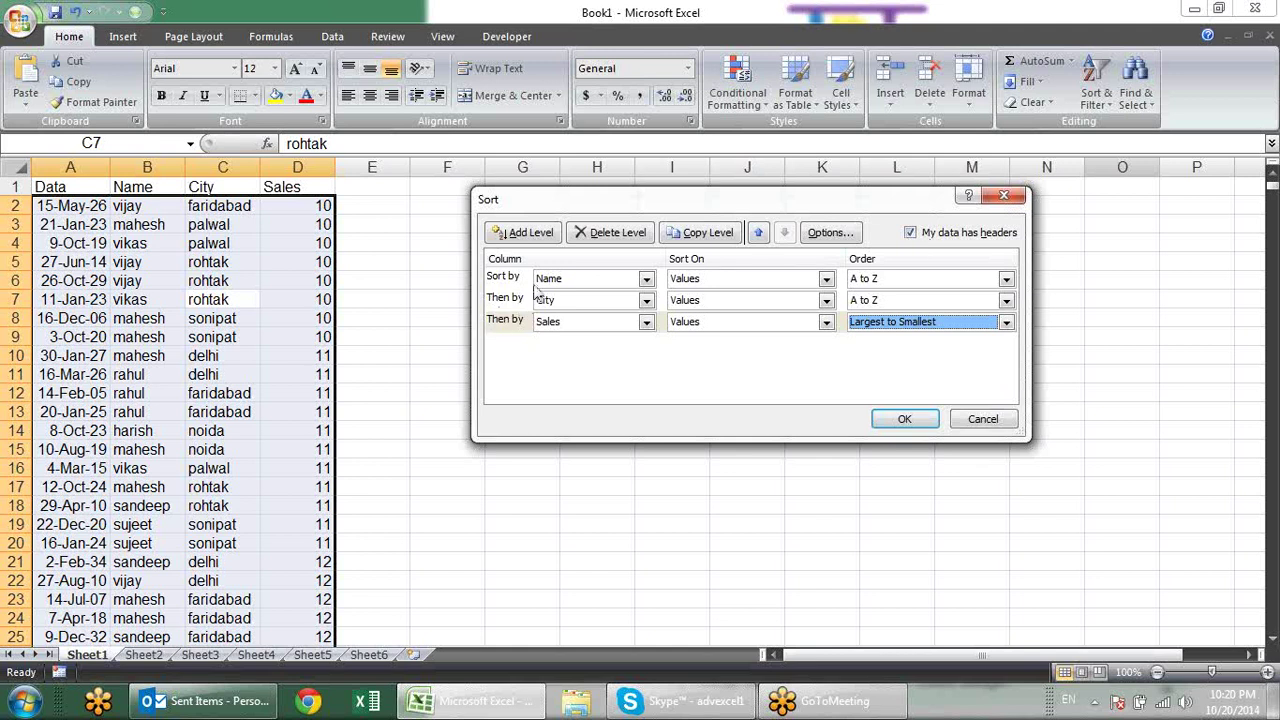
click(905, 420)
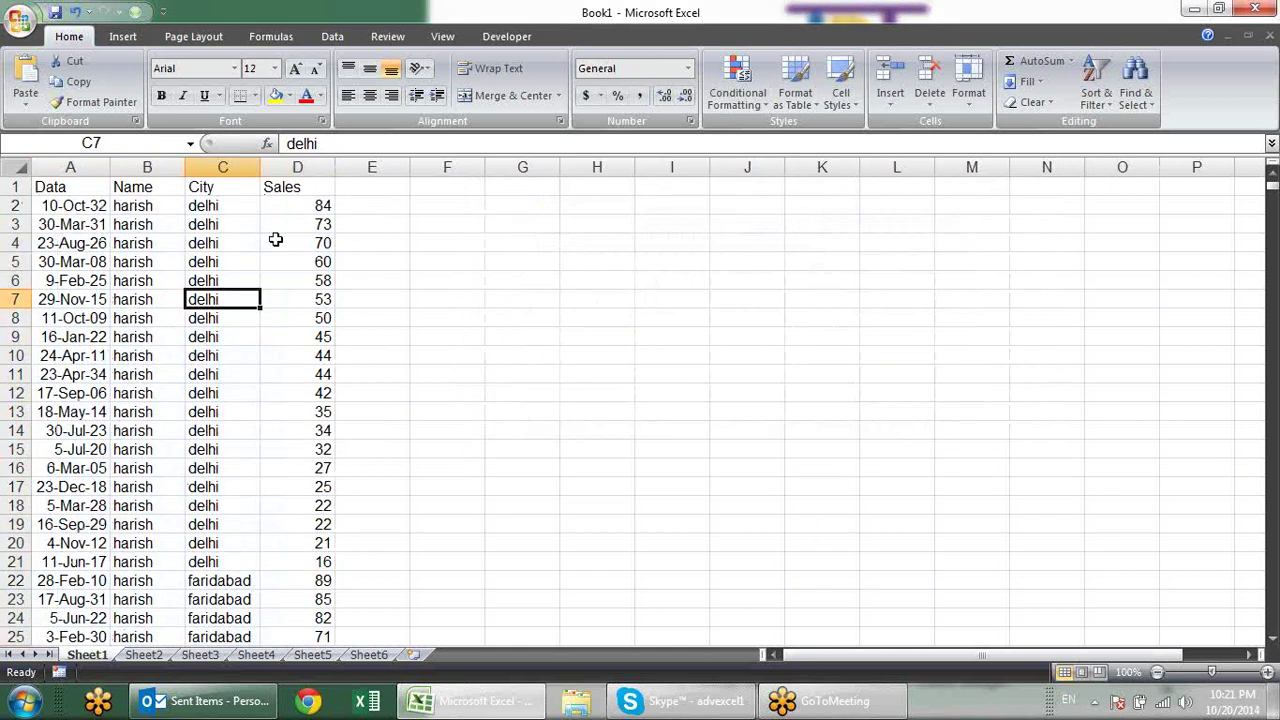
drag(148, 210, 147, 558)
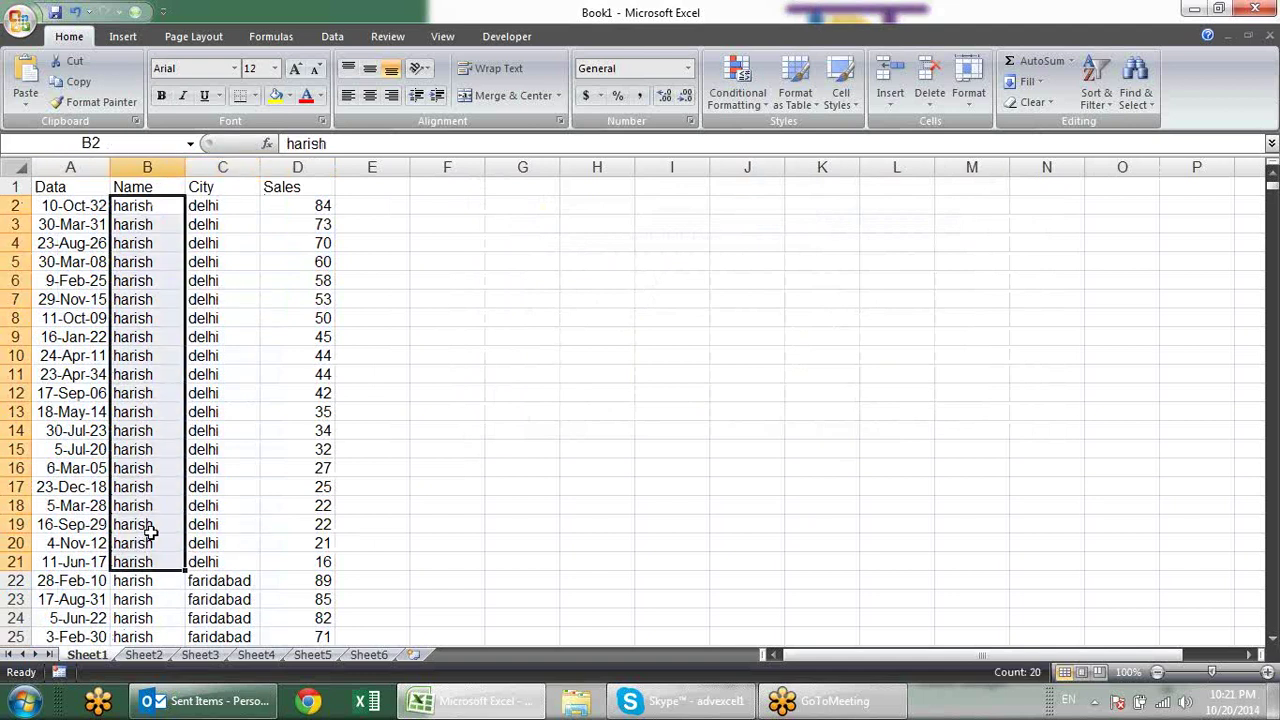
scroll(172, 450, down, 1)
scroll(172, 450, down, 2)
drag(152, 299, 152, 580)
drag(203, 318, 240, 580)
scroll(247, 450, down, 5)
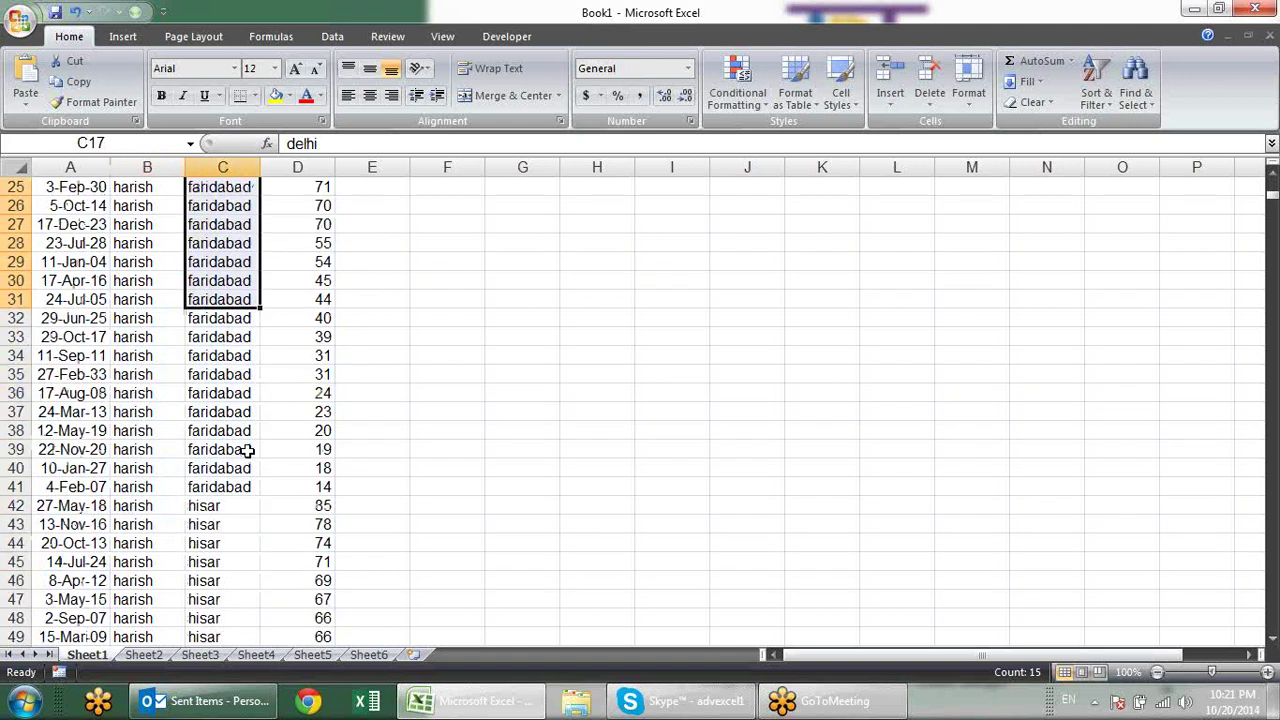
scroll(247, 450, down, 6)
scroll(247, 450, down, 6)
scroll(247, 450, down, 12)
scroll(247, 450, down, 8)
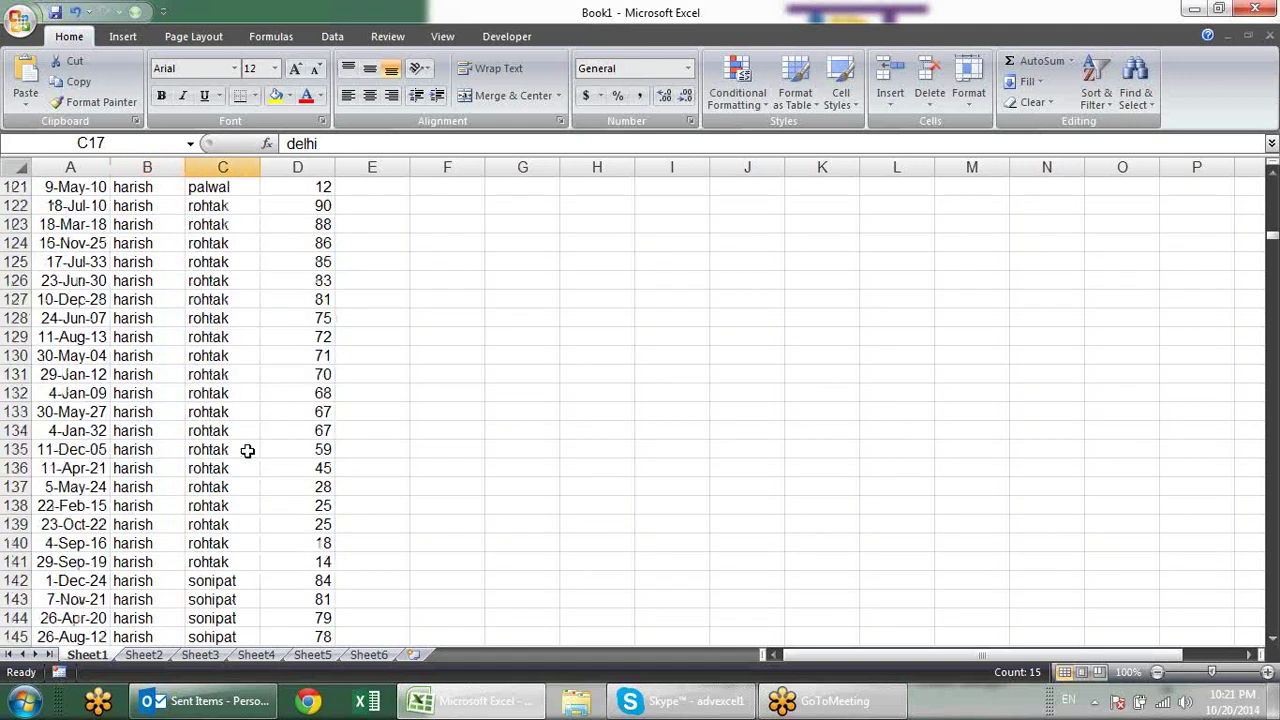
scroll(247, 450, down, 9)
scroll(235, 440, down, 4)
scroll(210, 410, up, 4)
click(160, 466)
drag(205, 452, 240, 600)
scroll(237, 455, up, 9)
scroll(234, 440, up, 10)
scroll(234, 438, up, 9)
scroll(229, 434, up, 9)
scroll(229, 434, up, 10)
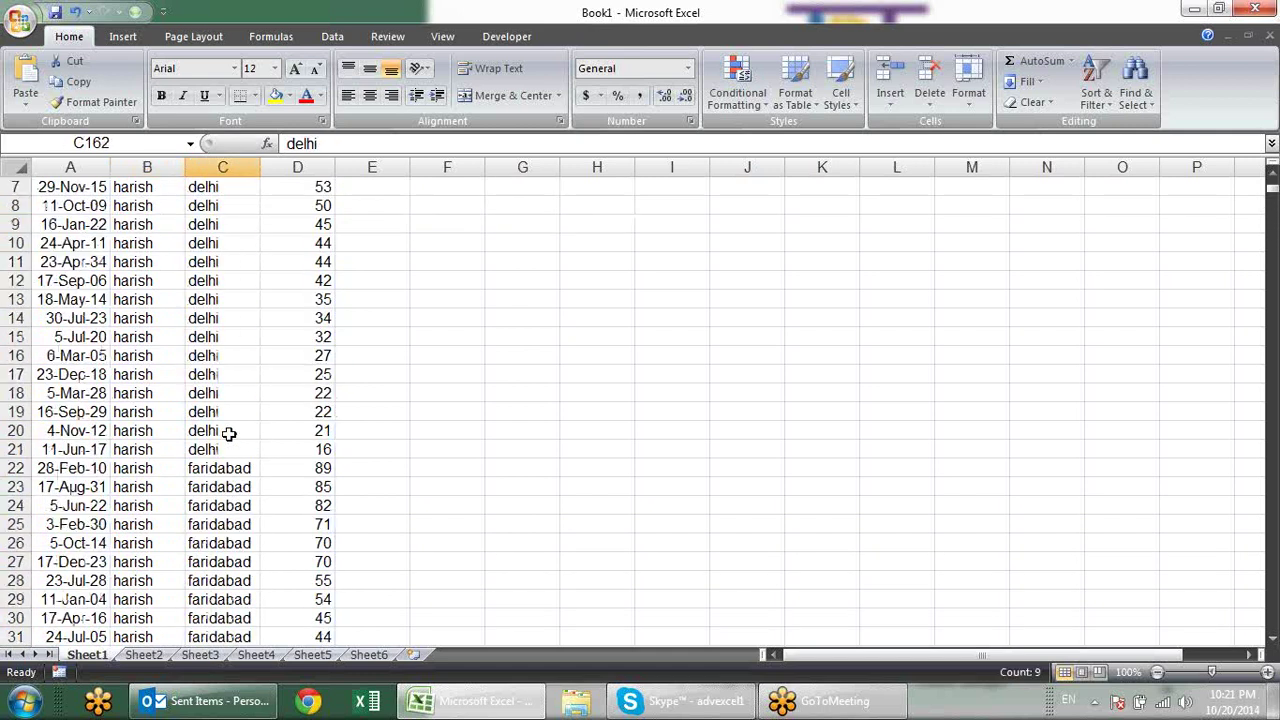
scroll(229, 434, up, 2)
drag(318, 207, 322, 558)
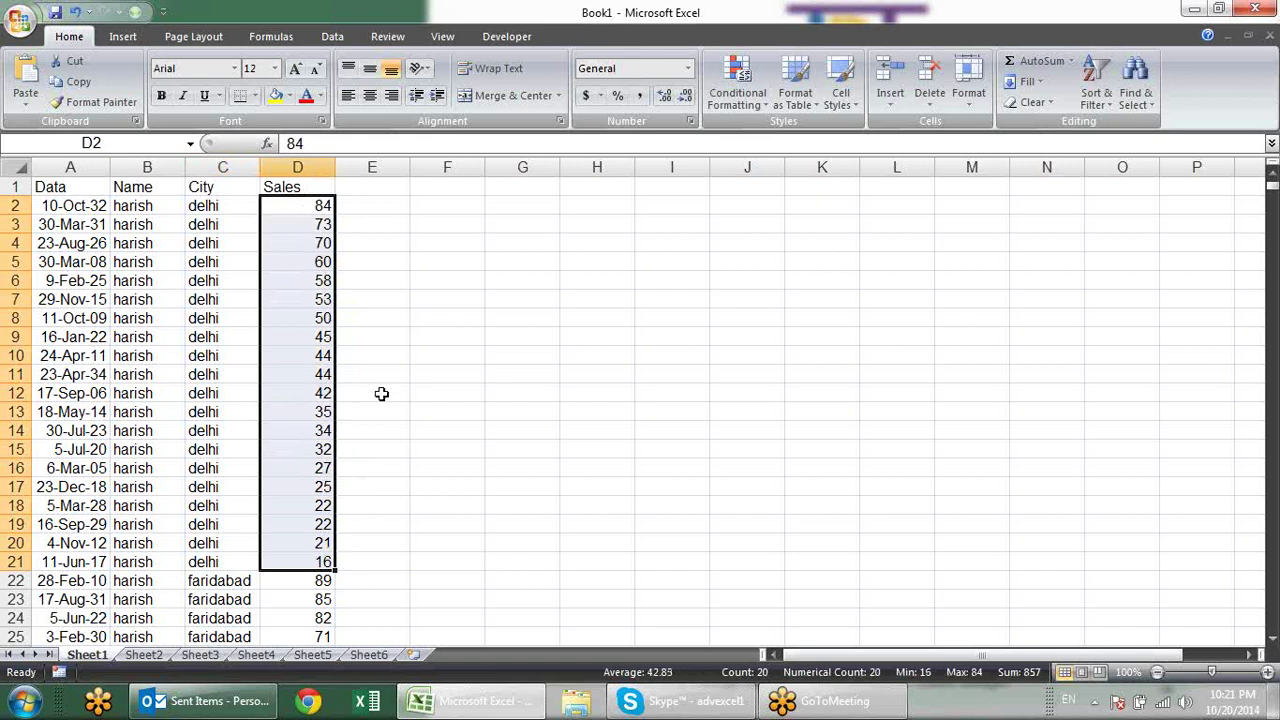
click(394, 426)
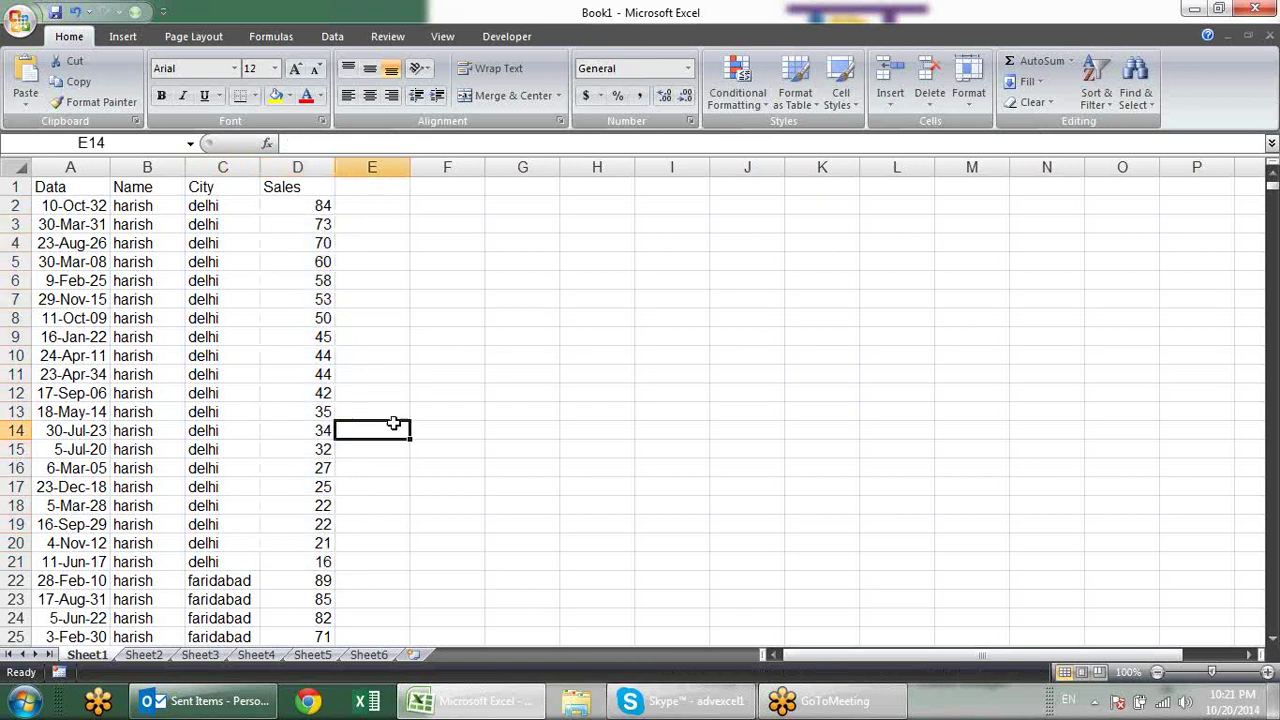
click(242, 352)
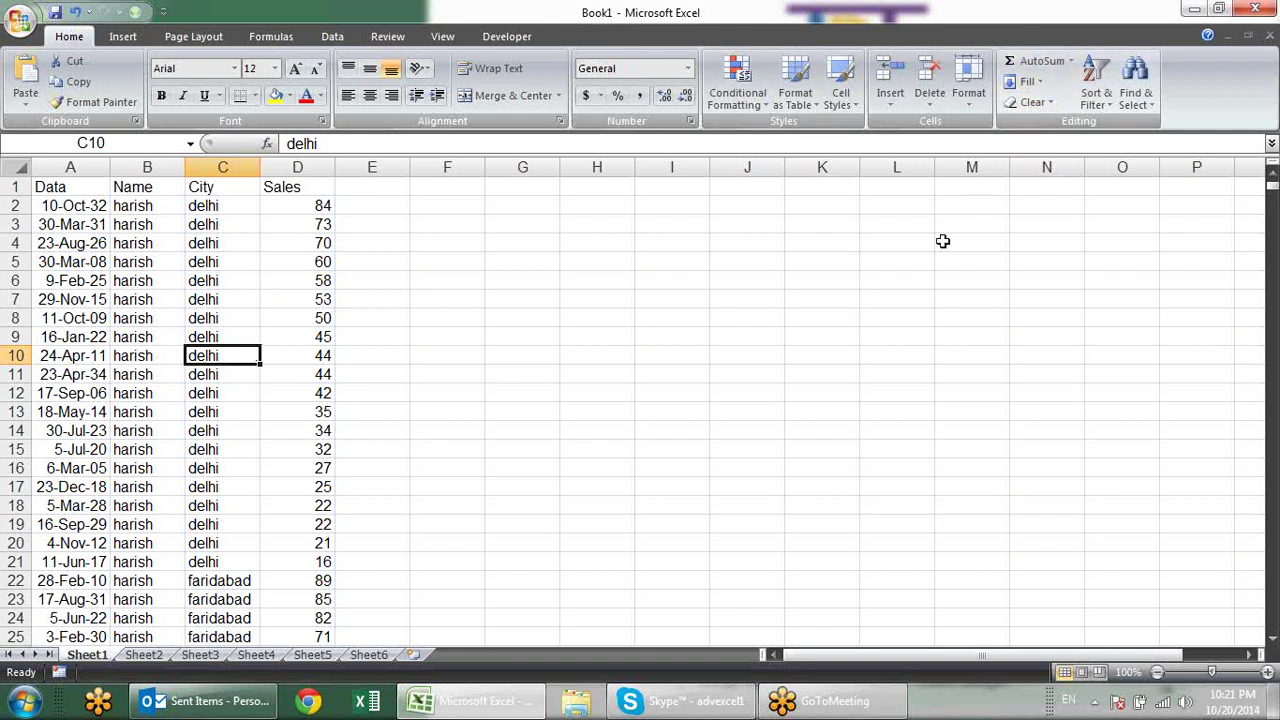
click(115, 281)
click(1097, 104)
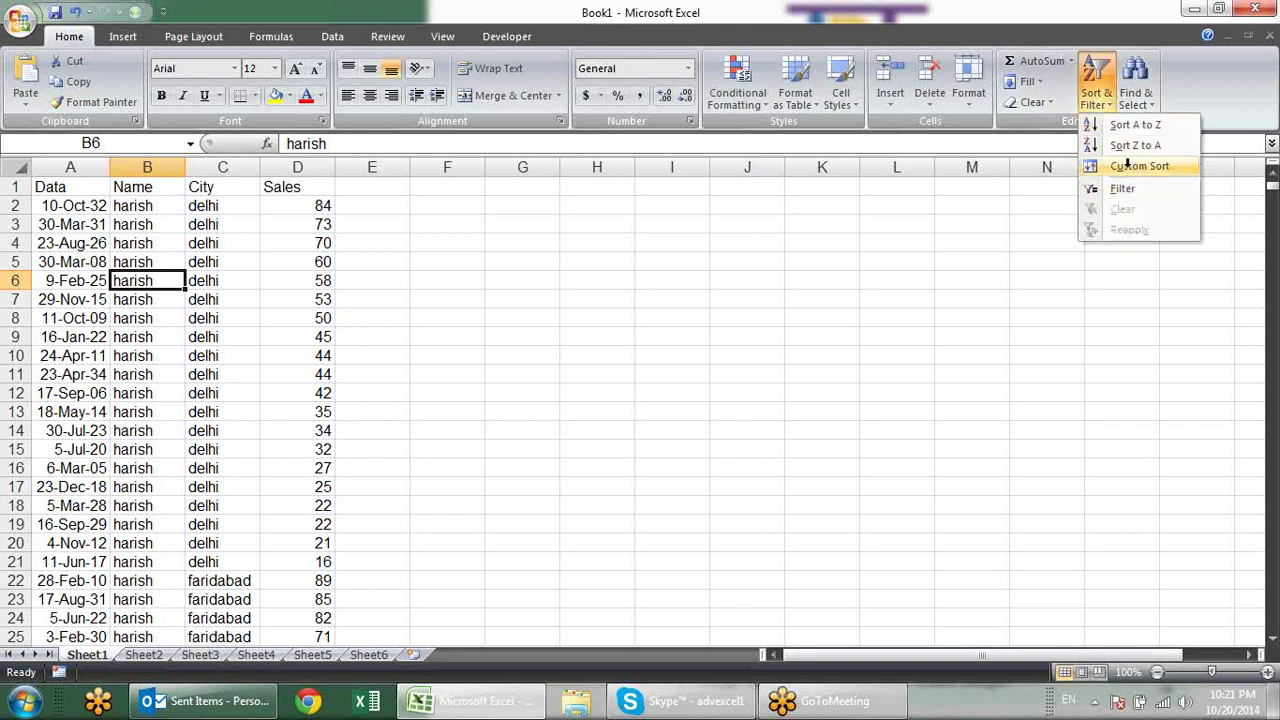
click(1125, 165)
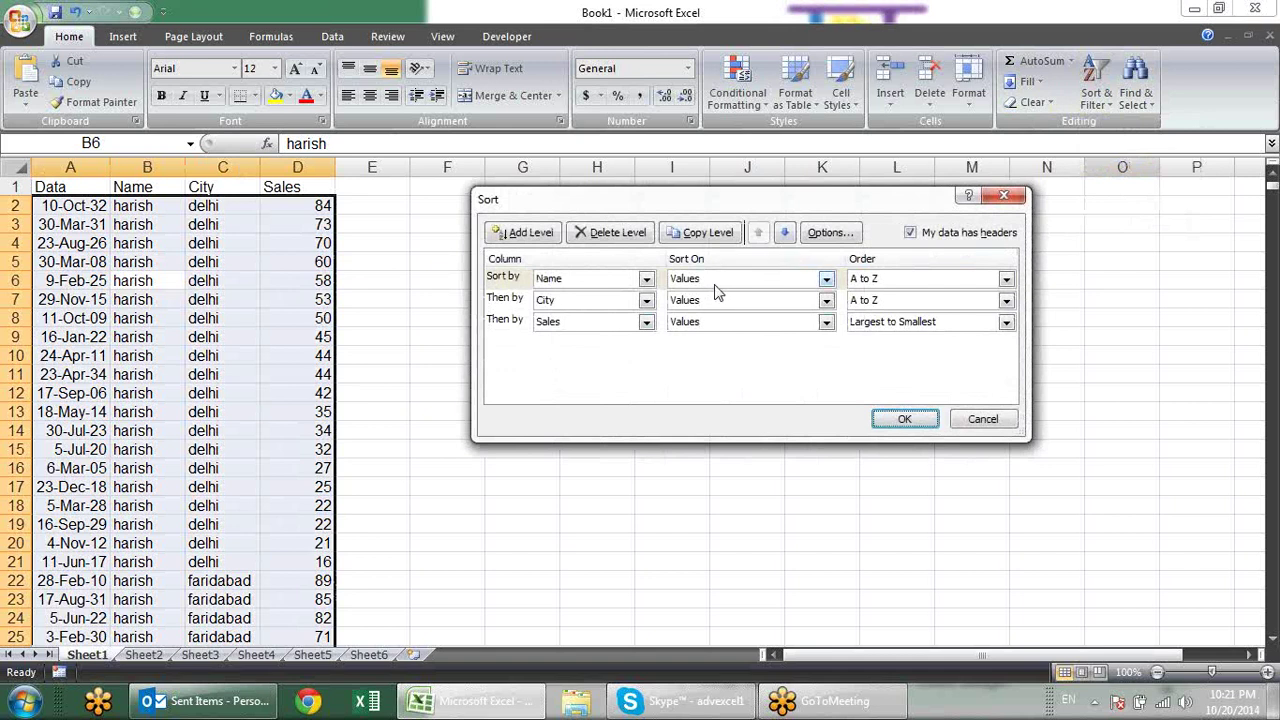
click(715, 284)
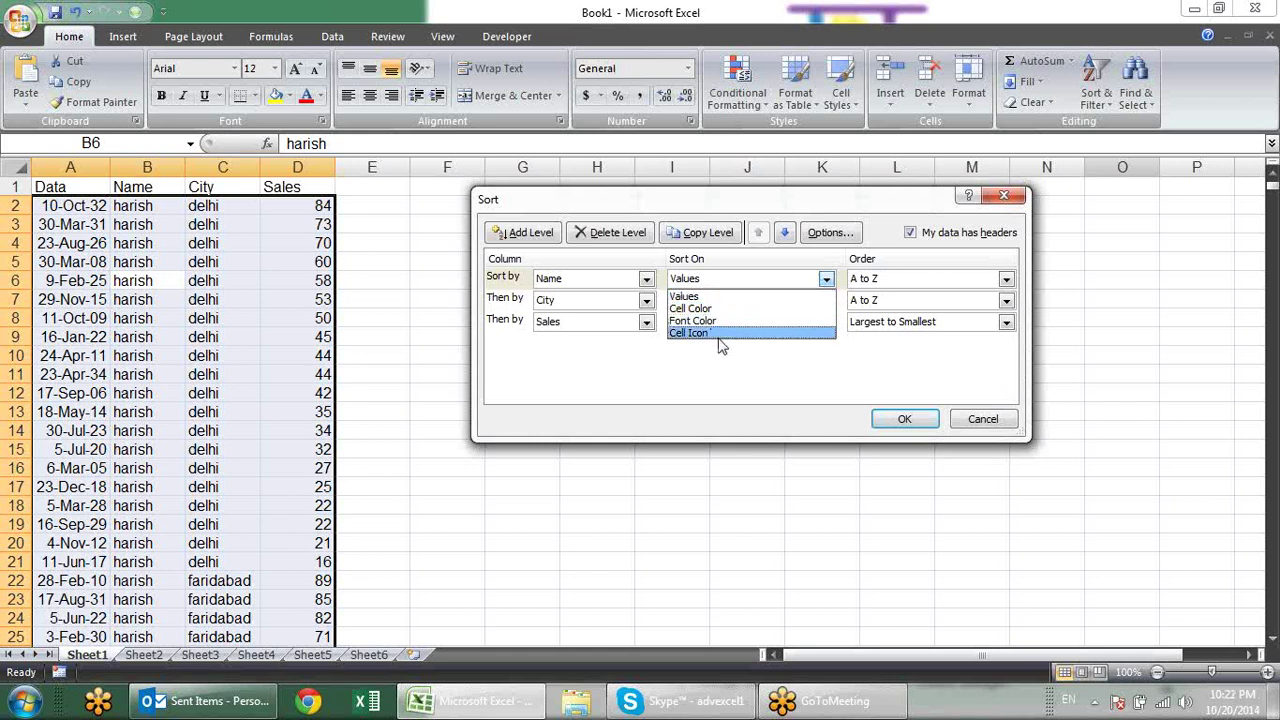
click(1020, 428)
click(1003, 418)
click(523, 352)
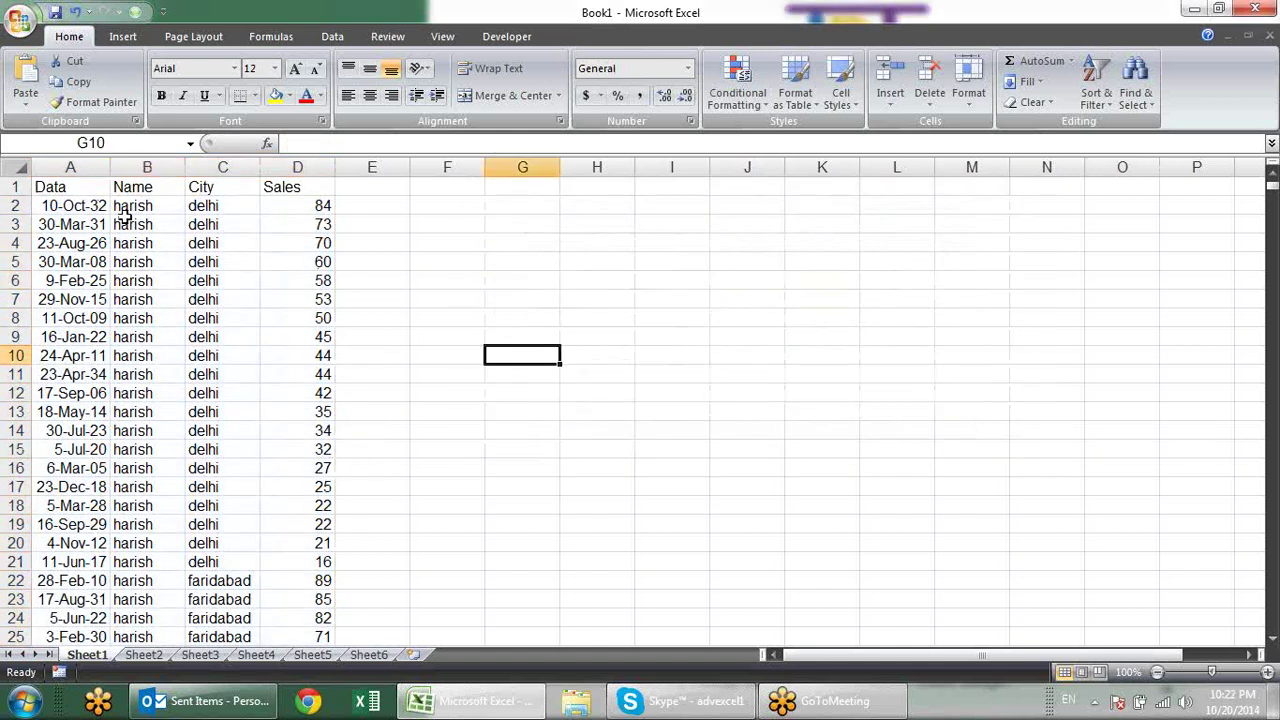
Step: Fill Sales cells D10 (44), D20 (21) and D27 (70) with yellow
click(142, 258)
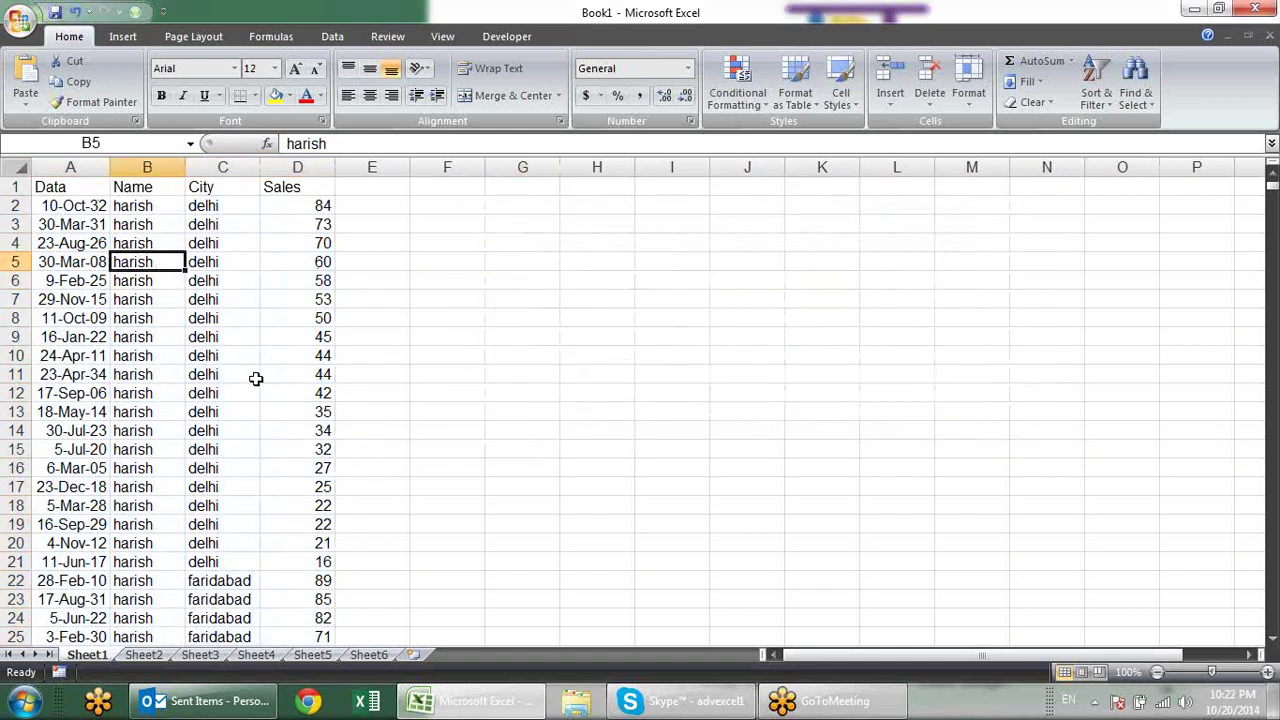
click(286, 352)
click(275, 95)
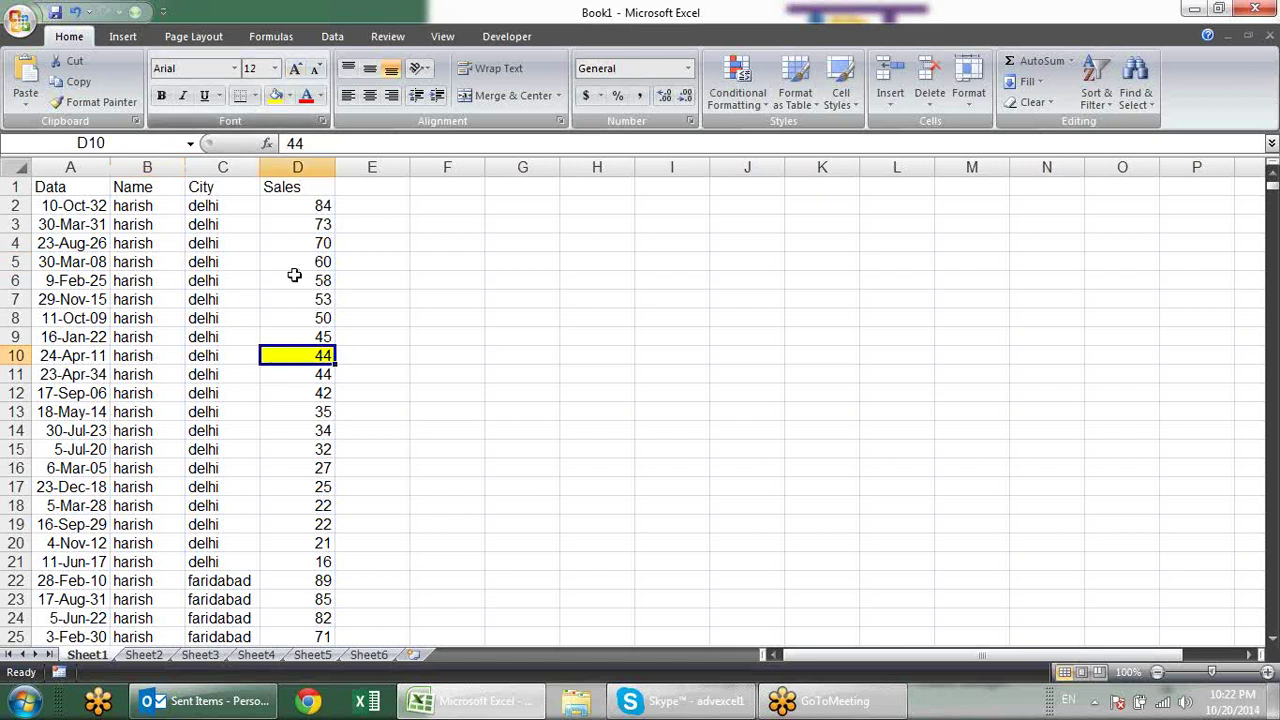
click(304, 543)
click(275, 95)
scroll(310, 450, down, 4)
click(297, 449)
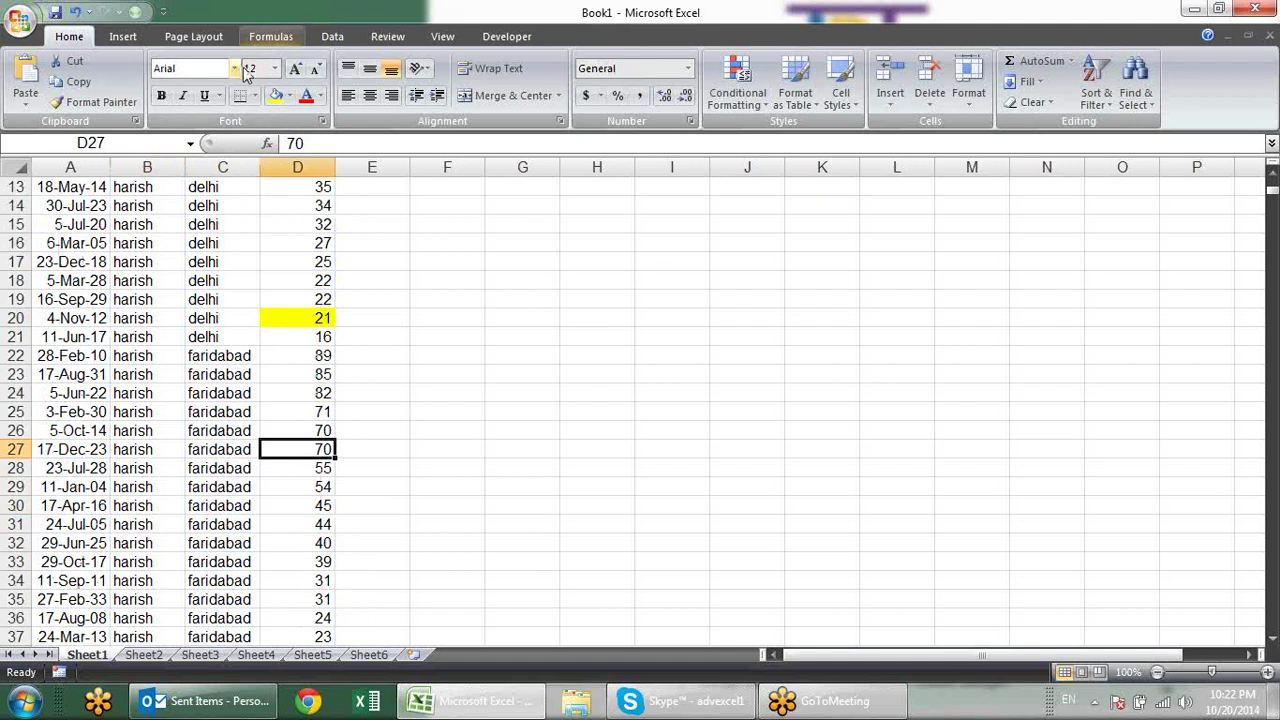
click(275, 95)
scroll(501, 377, up, 4)
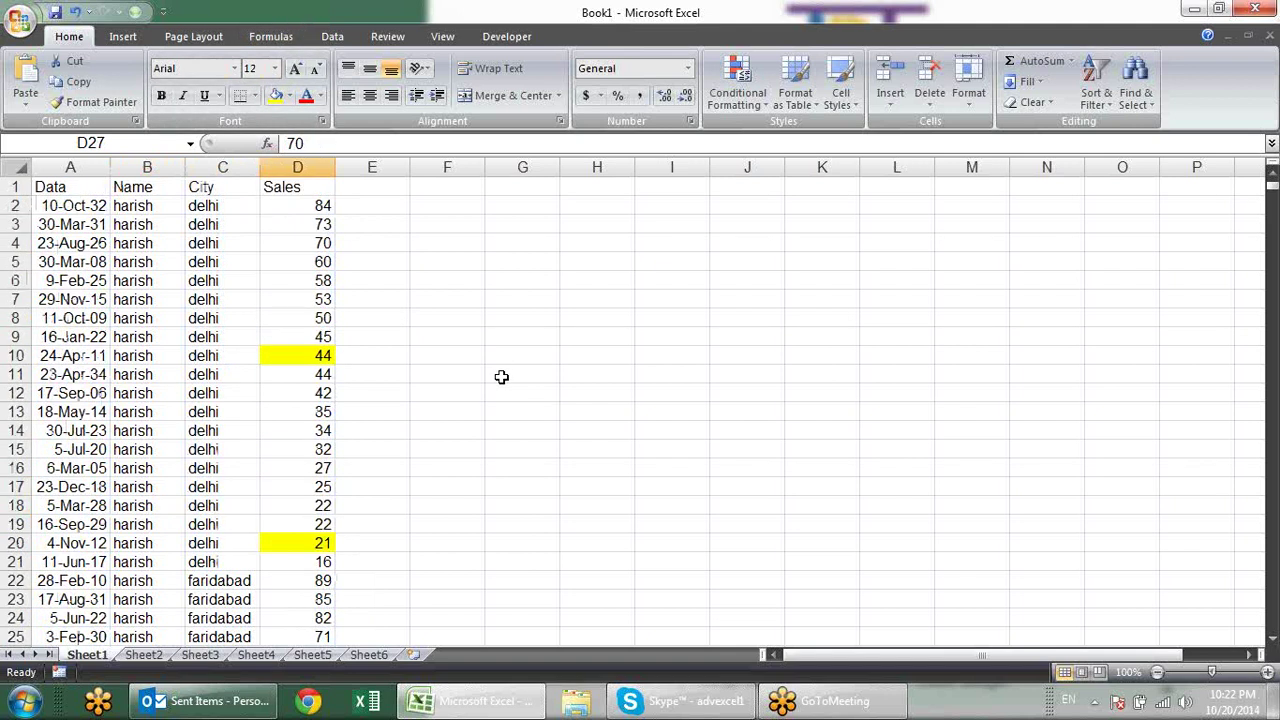
click(303, 318)
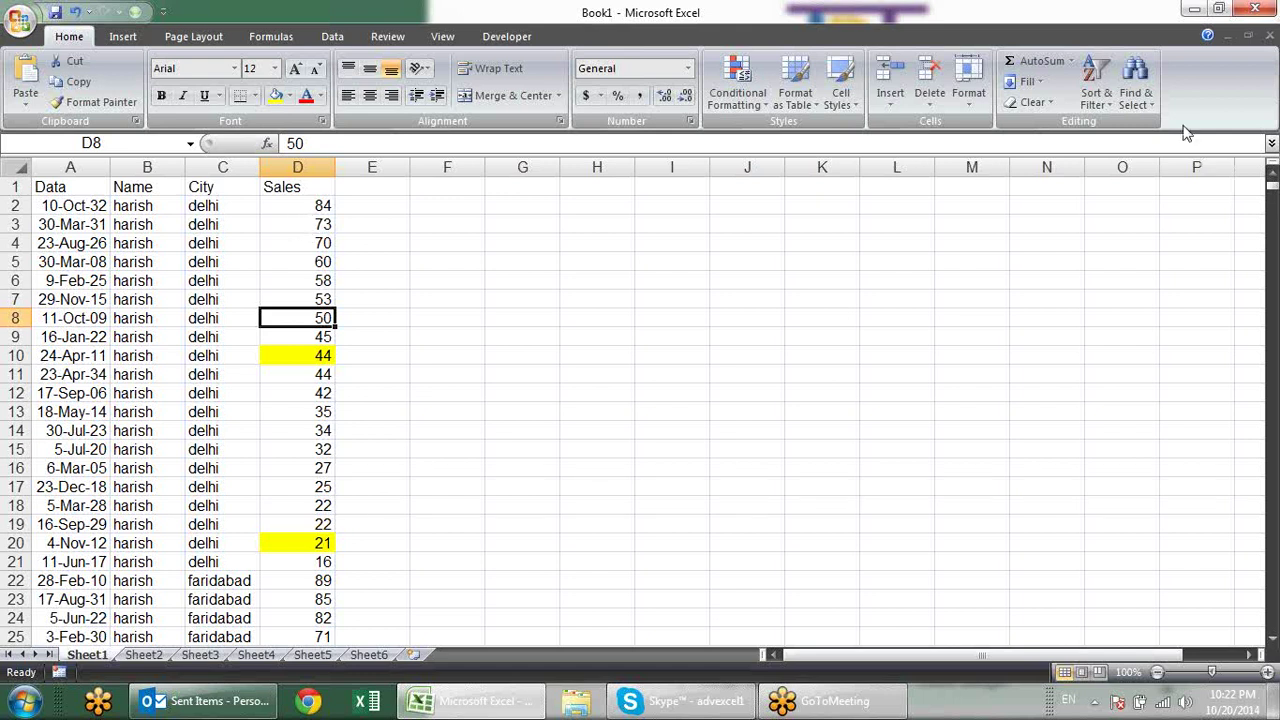
Step: Open Custom Sort and delete the Name and City sort levels
click(1095, 95)
click(1140, 166)
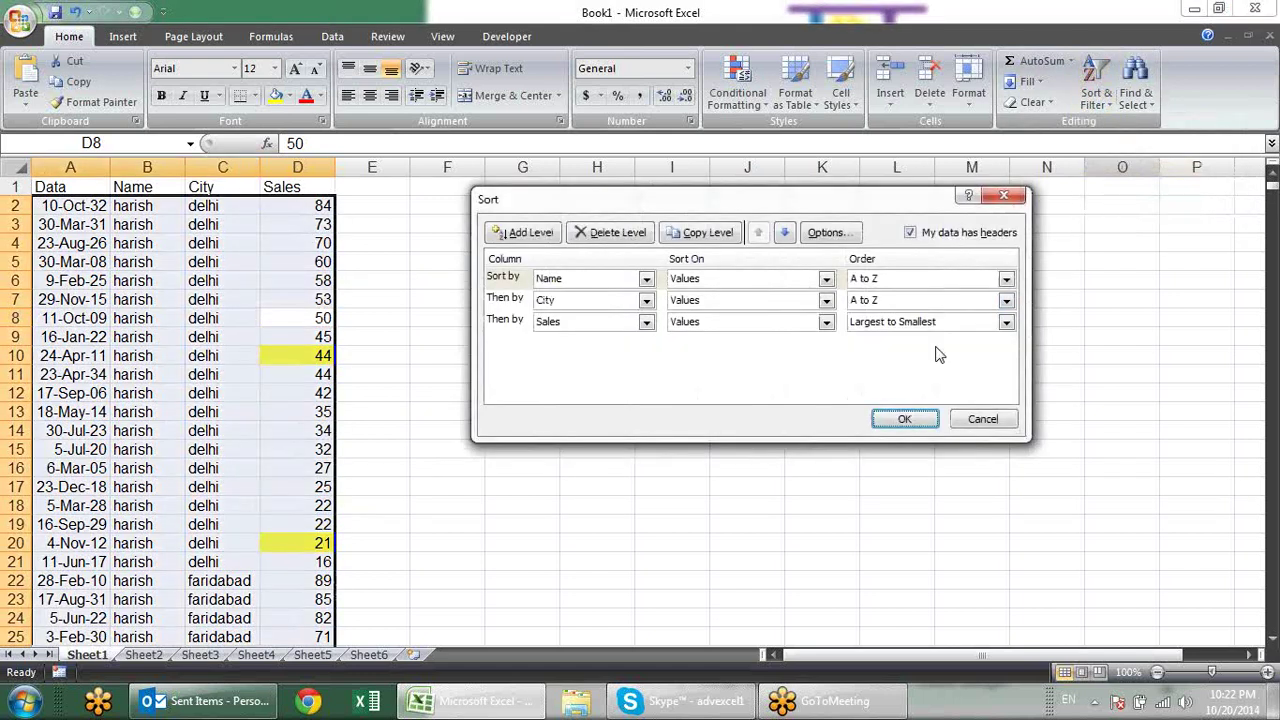
click(515, 278)
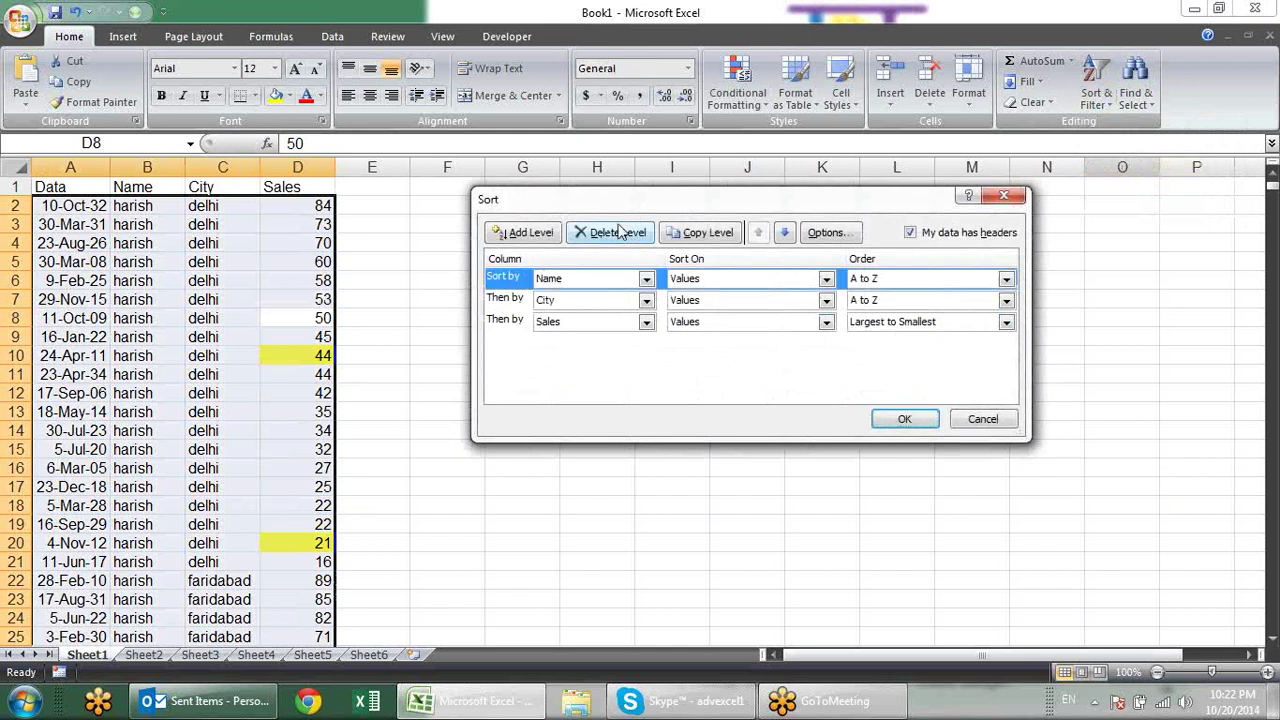
click(620, 232)
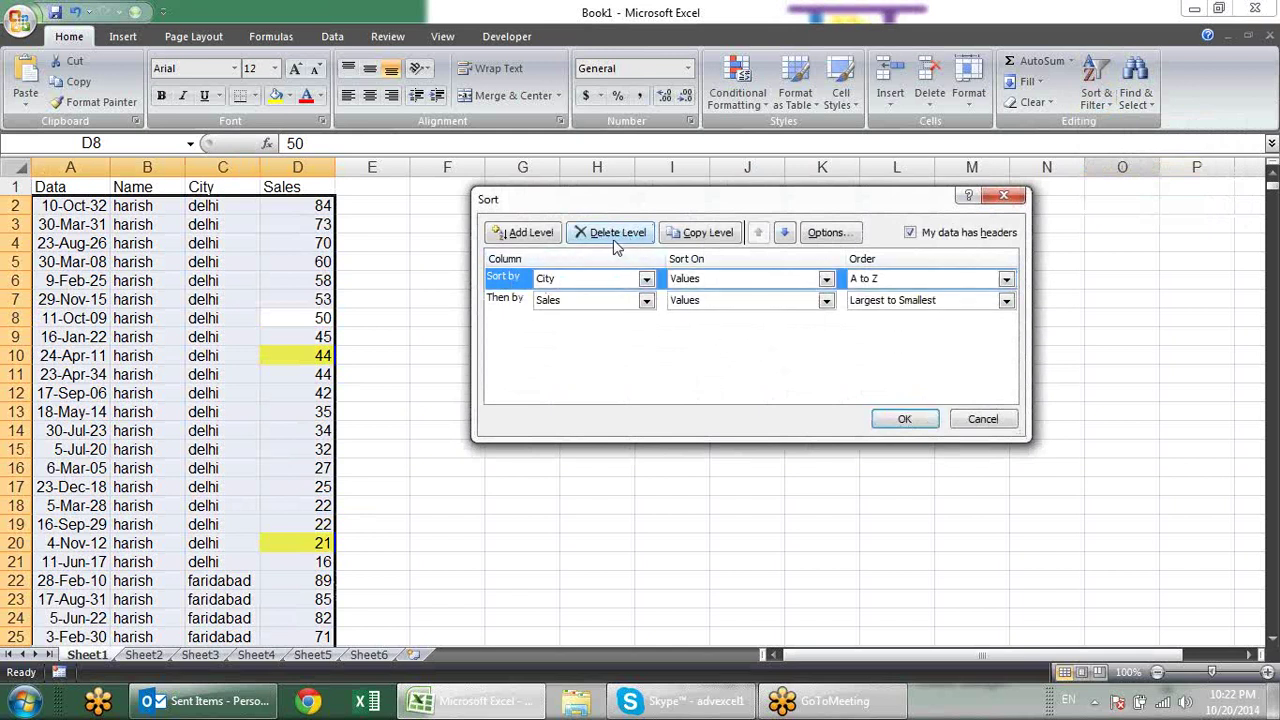
click(614, 240)
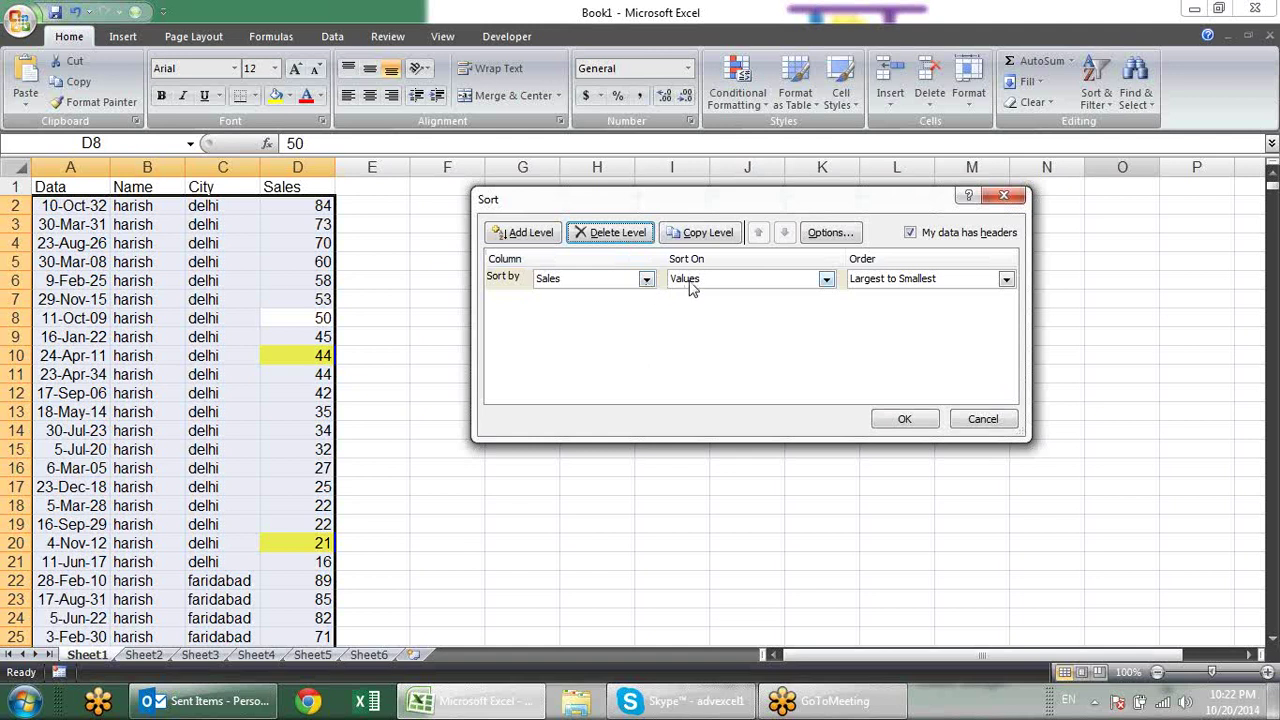
Step: Sort Sales on Cell Color with yellow On Top and apply it
click(825, 280)
click(780, 308)
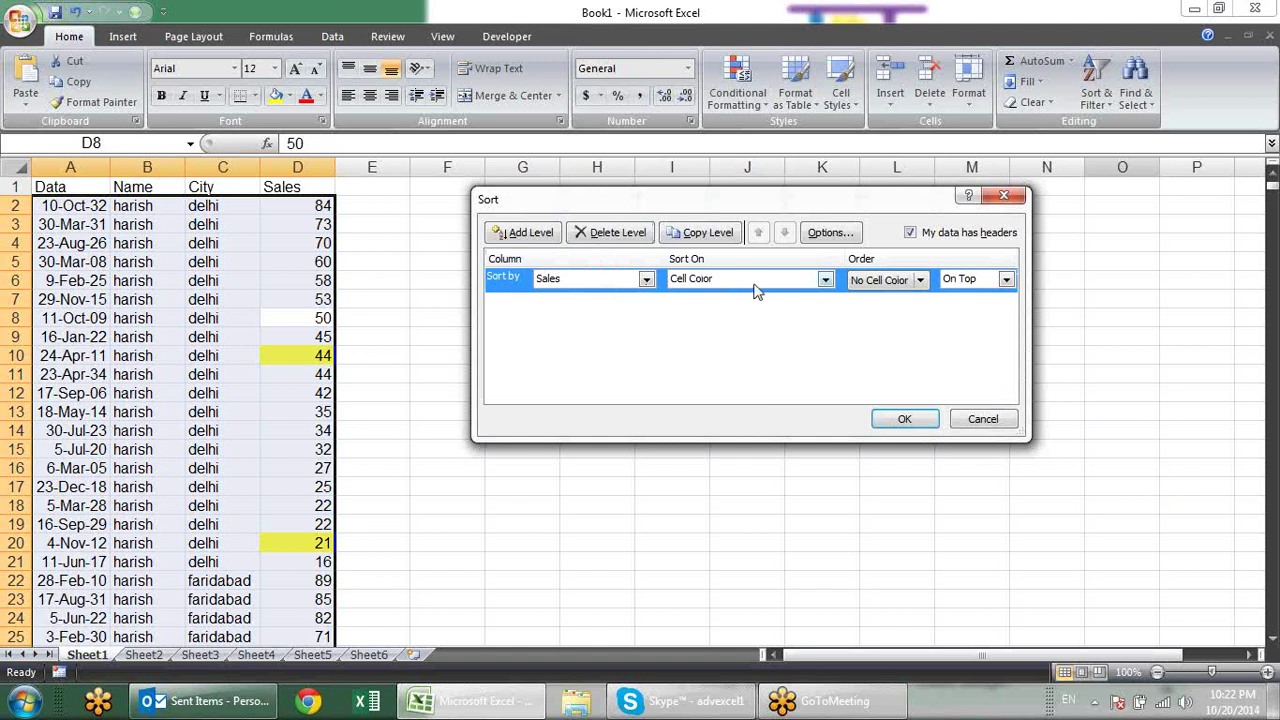
click(920, 282)
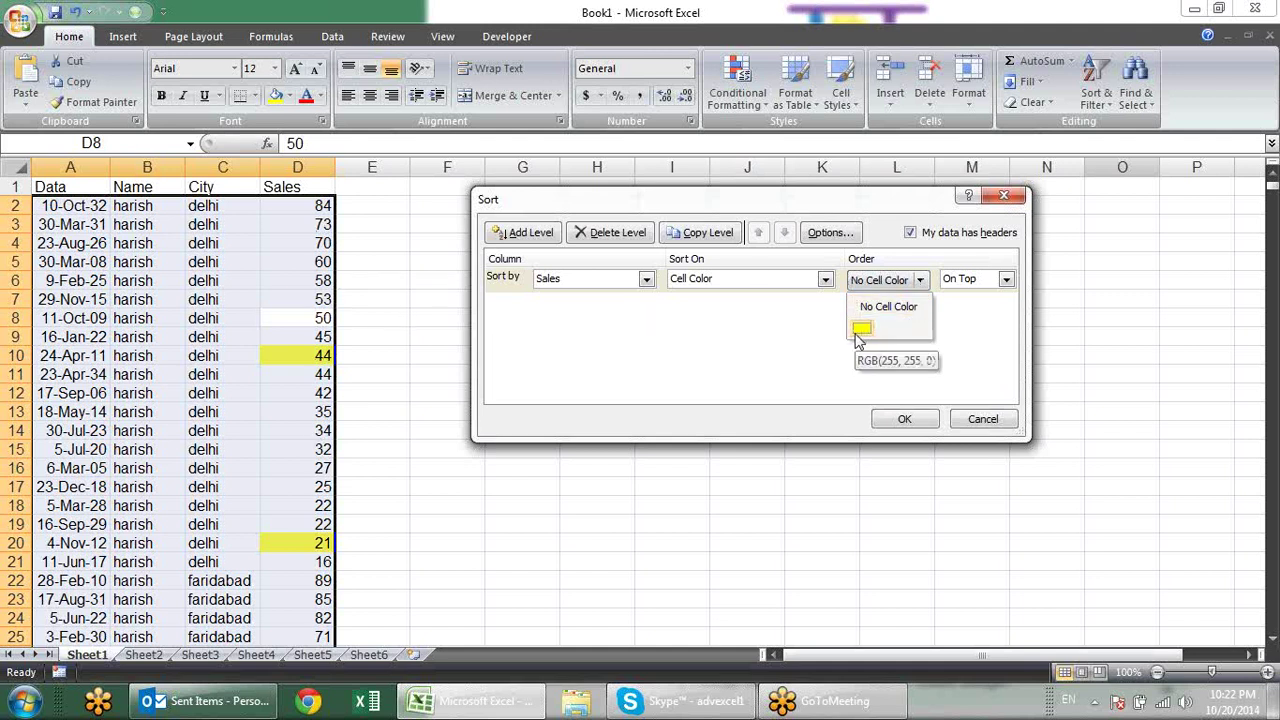
click(857, 330)
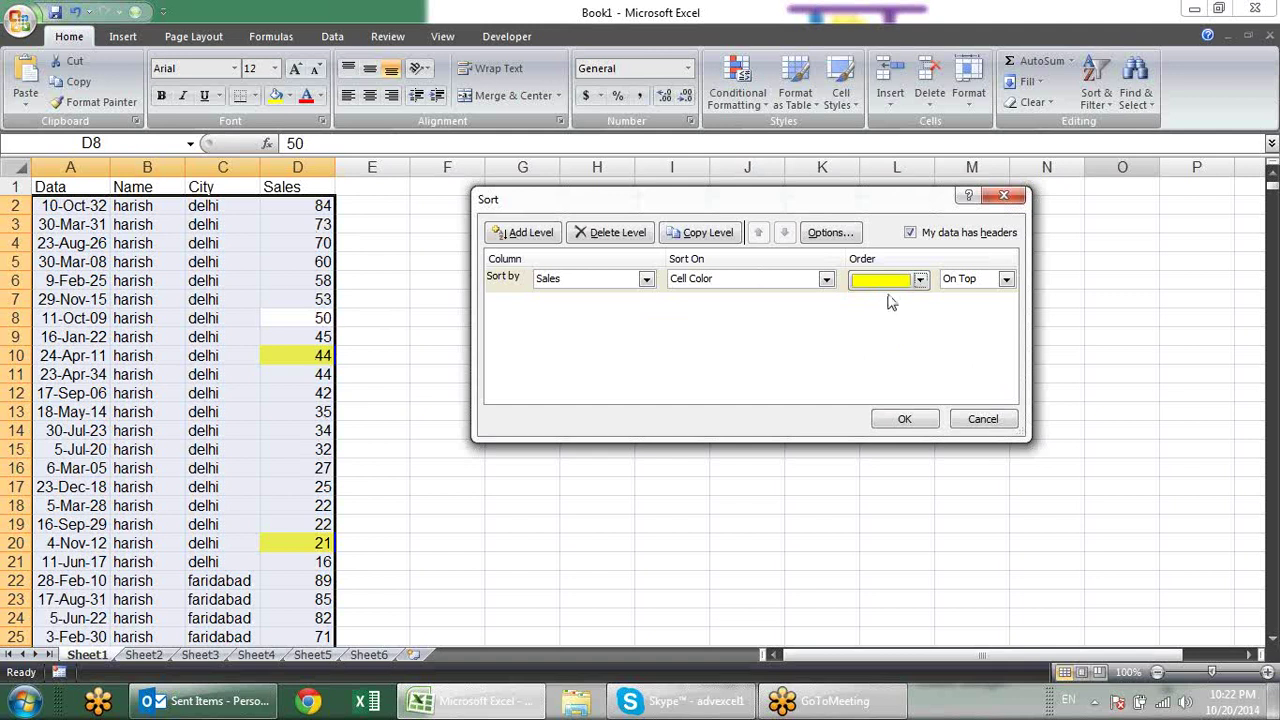
click(1005, 279)
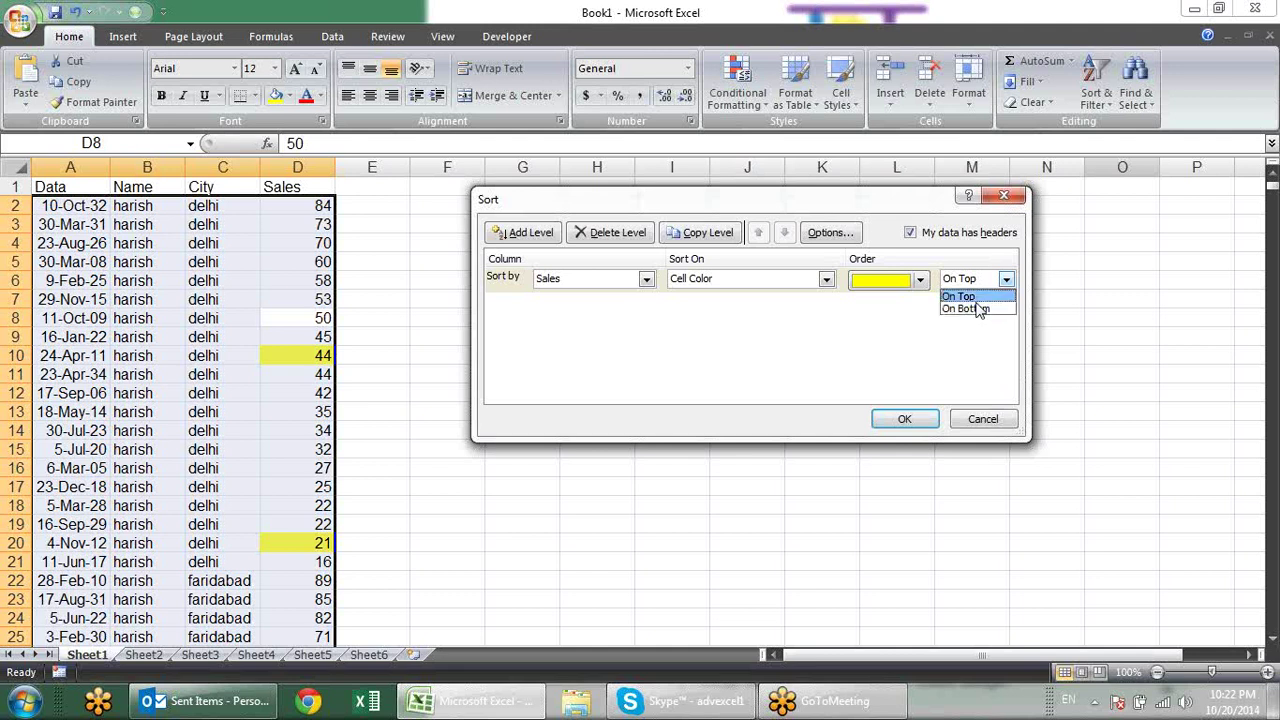
click(985, 297)
click(904, 419)
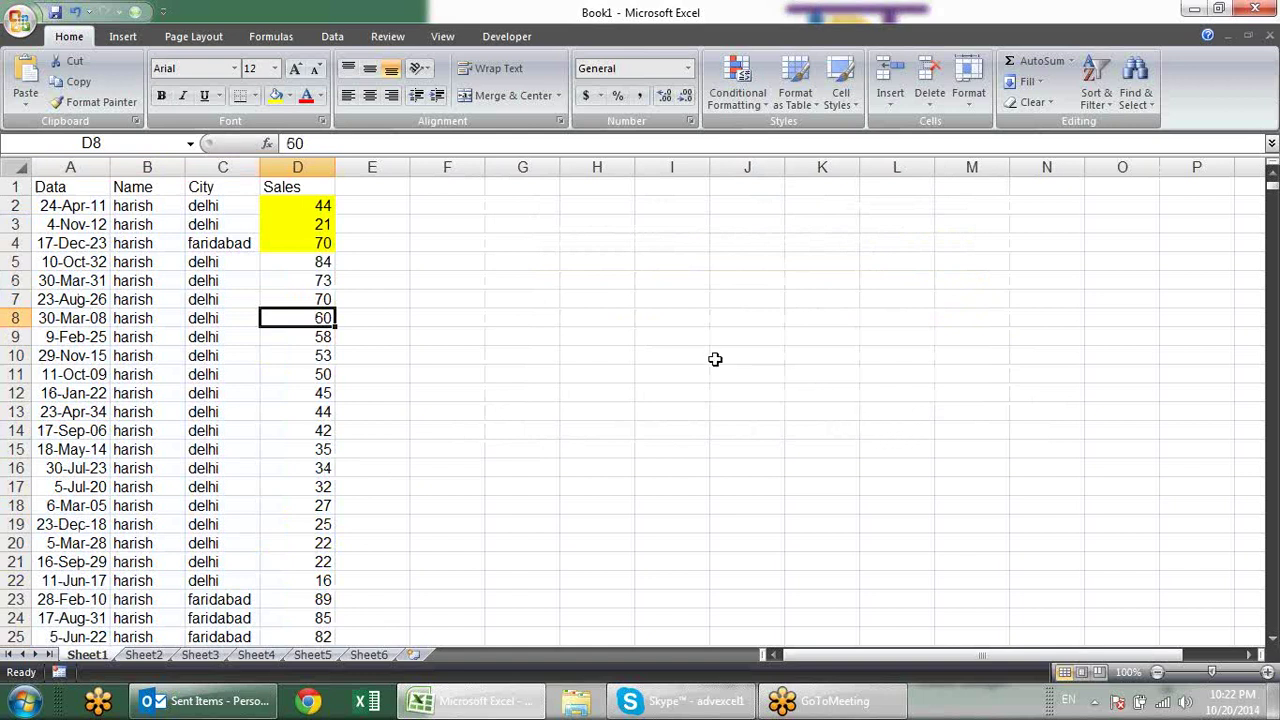
Step: Fill Sales cells D14, D18 and D22 with Orange, Accent 6, Darker 25%
click(284, 206)
click(328, 428)
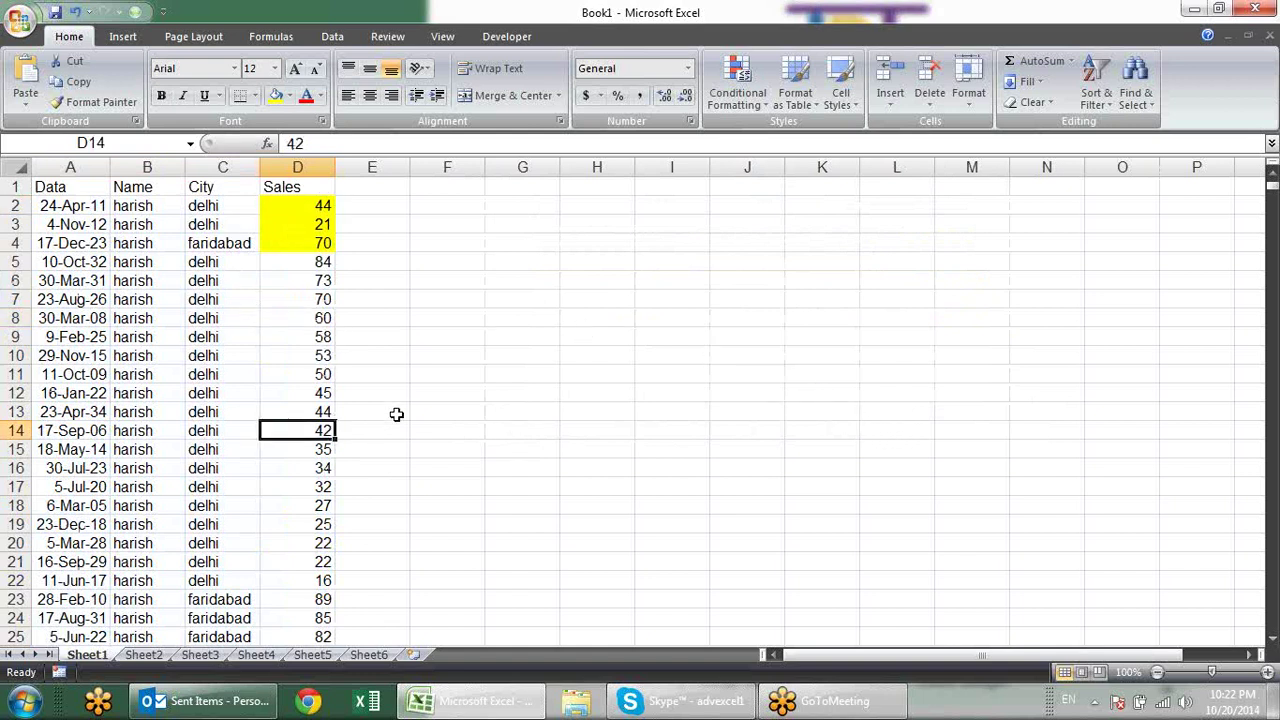
click(289, 95)
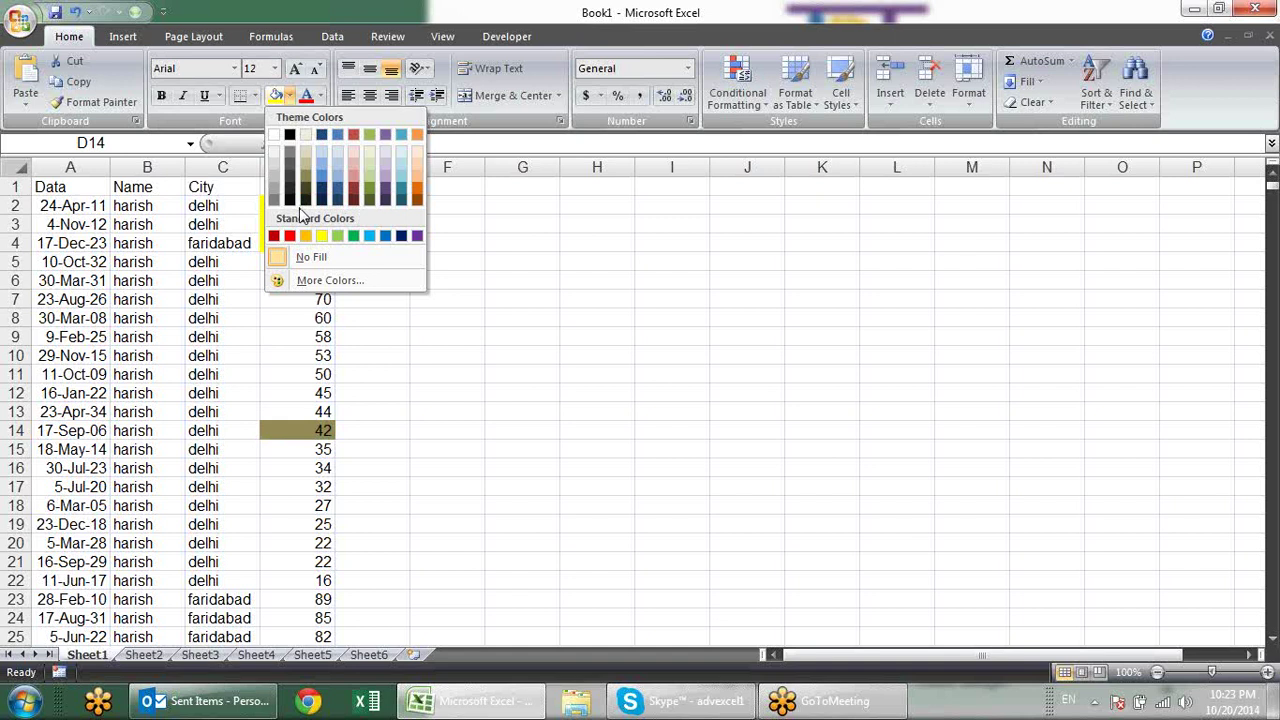
click(306, 235)
scroll(508, 295, down, 1)
scroll(508, 295, up, 1)
click(289, 95)
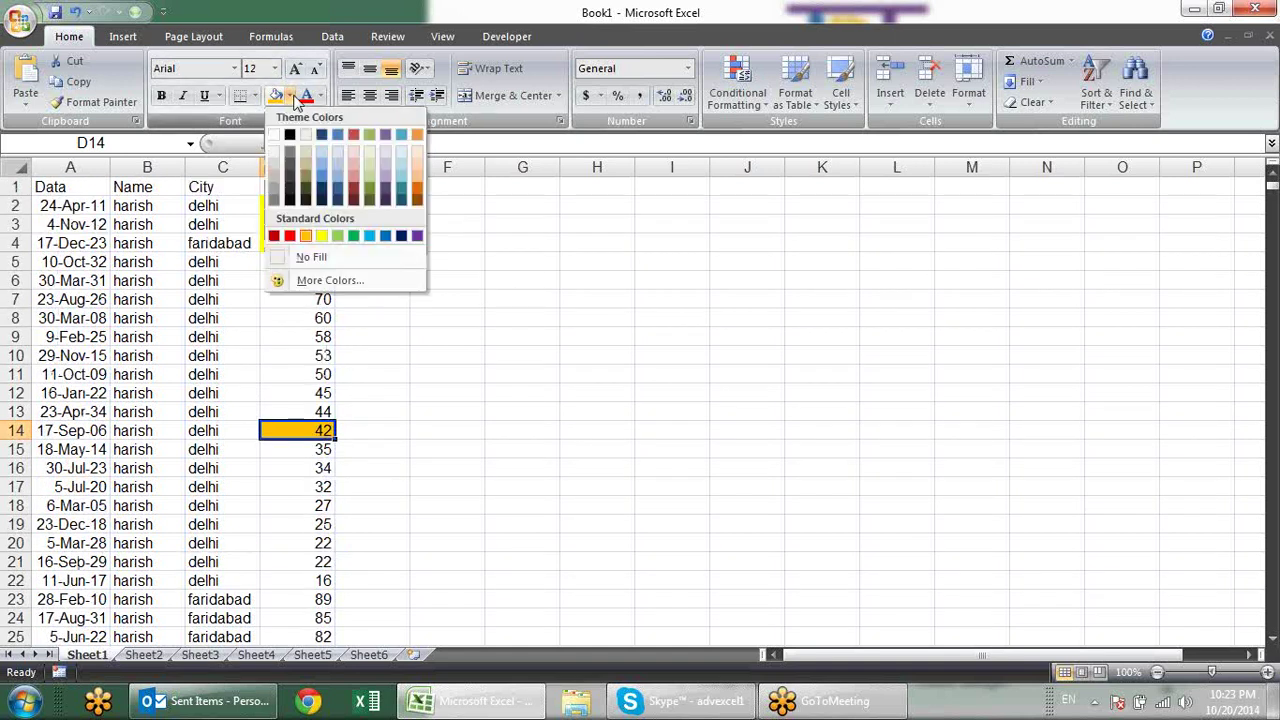
click(417, 183)
click(296, 507)
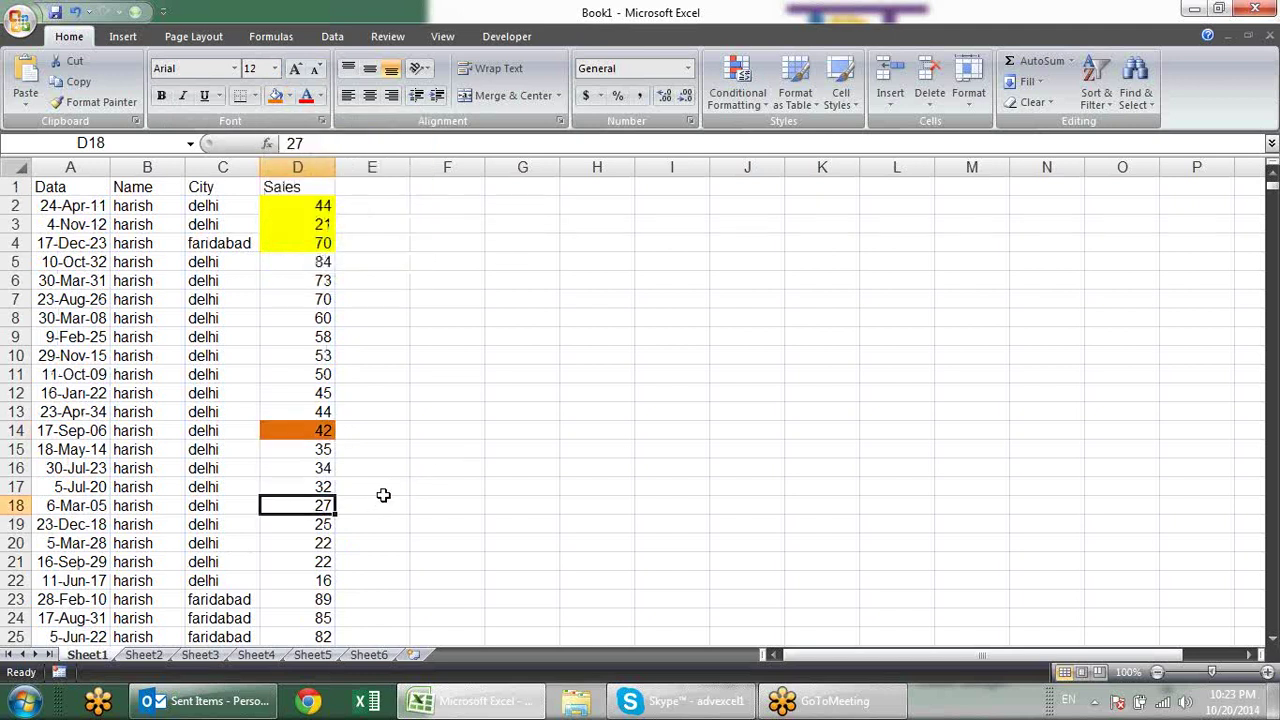
key(F4)
click(297, 580)
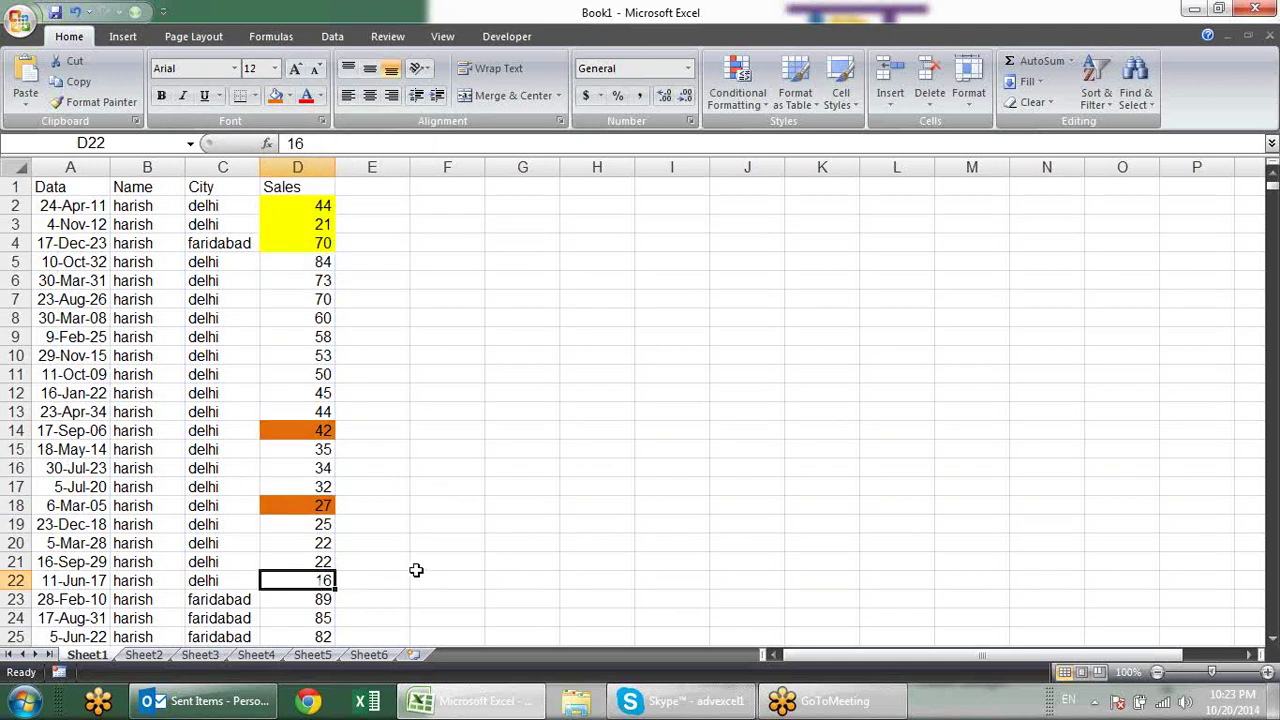
key(F4)
Step: Open Custom Sort from Sort & Filter with a table cell selected
scroll(443, 446, down, 1)
scroll(443, 446, up, 1)
click(280, 318)
click(1095, 78)
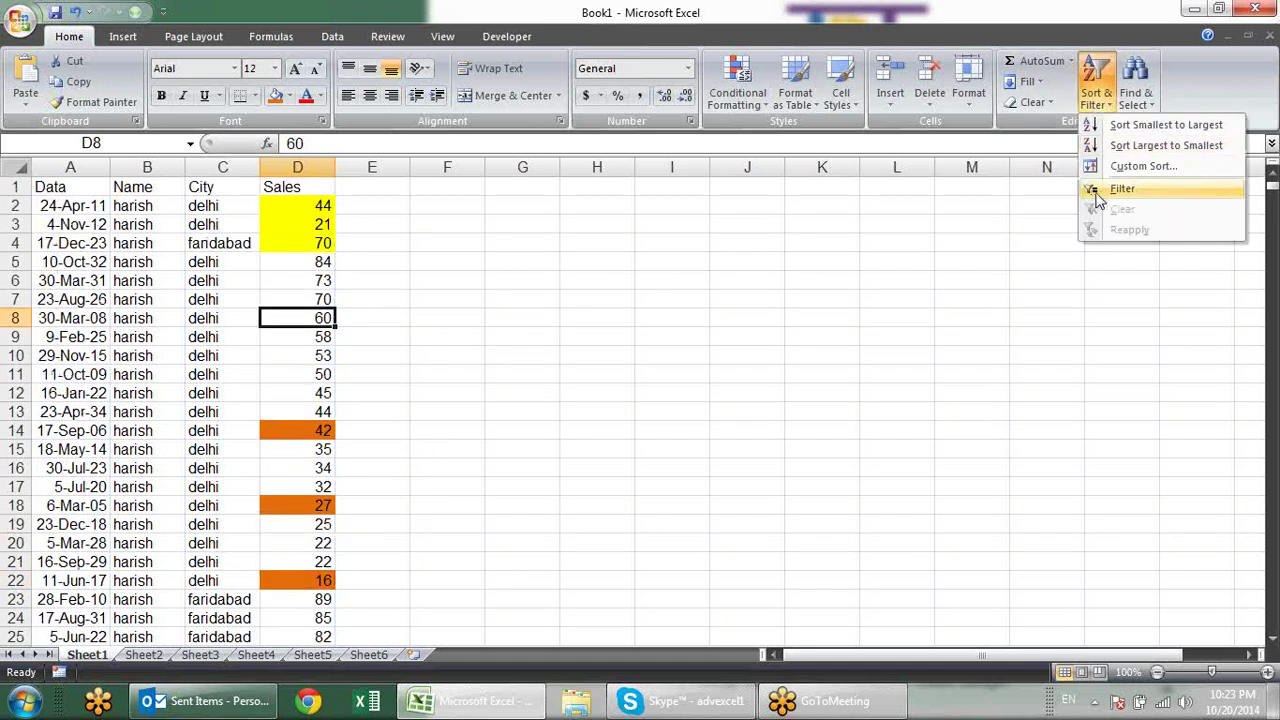
click(1139, 166)
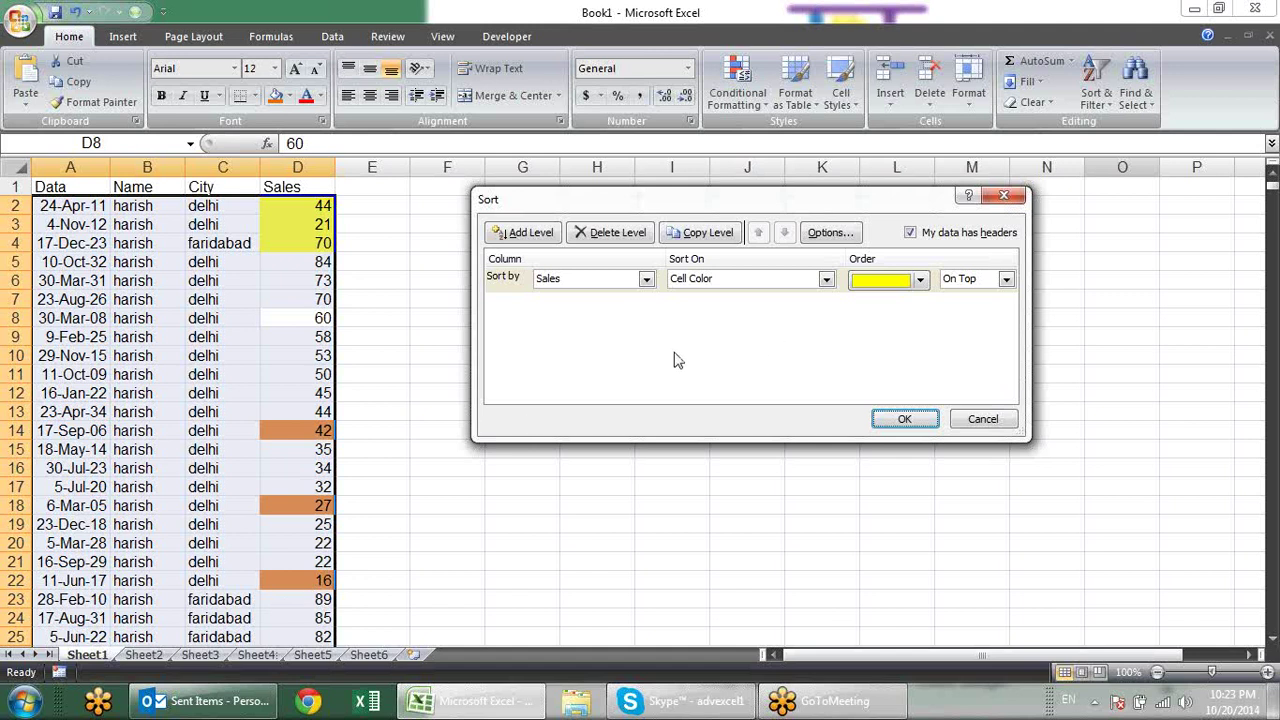
Step: Put orange Sales cells on top, then add a Sales level sorting yellow cell colour next
click(922, 280)
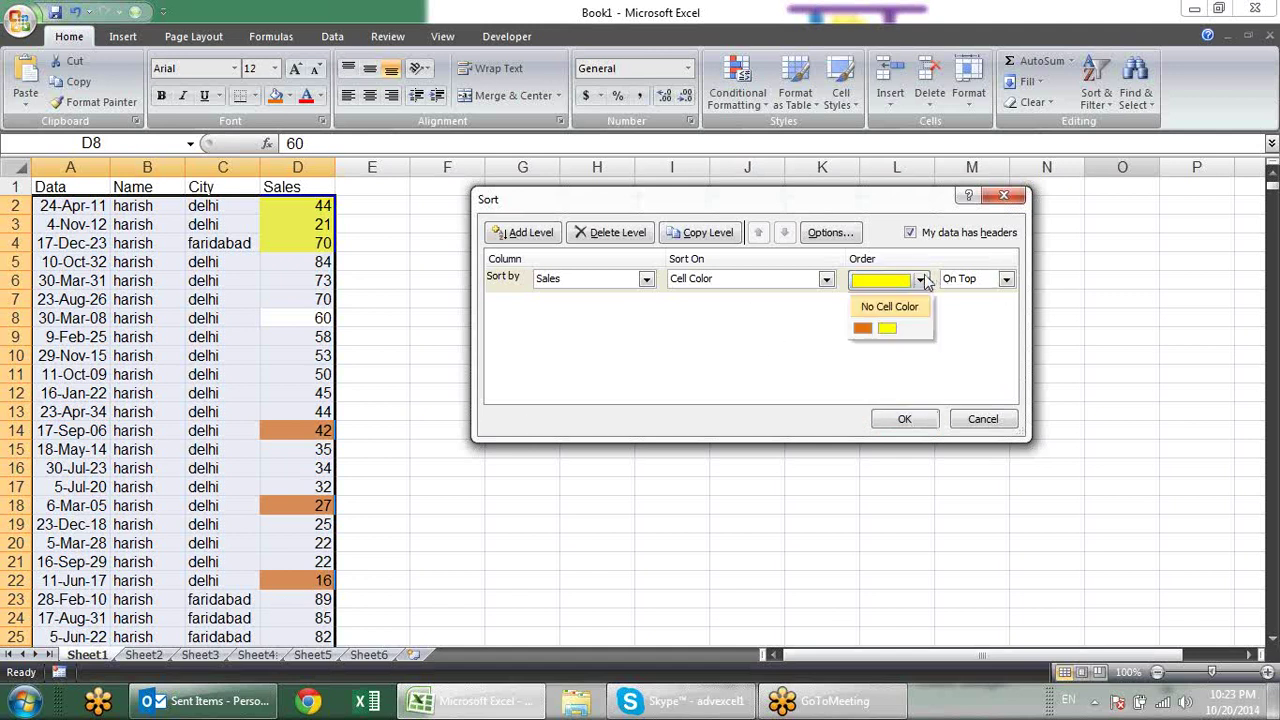
click(862, 328)
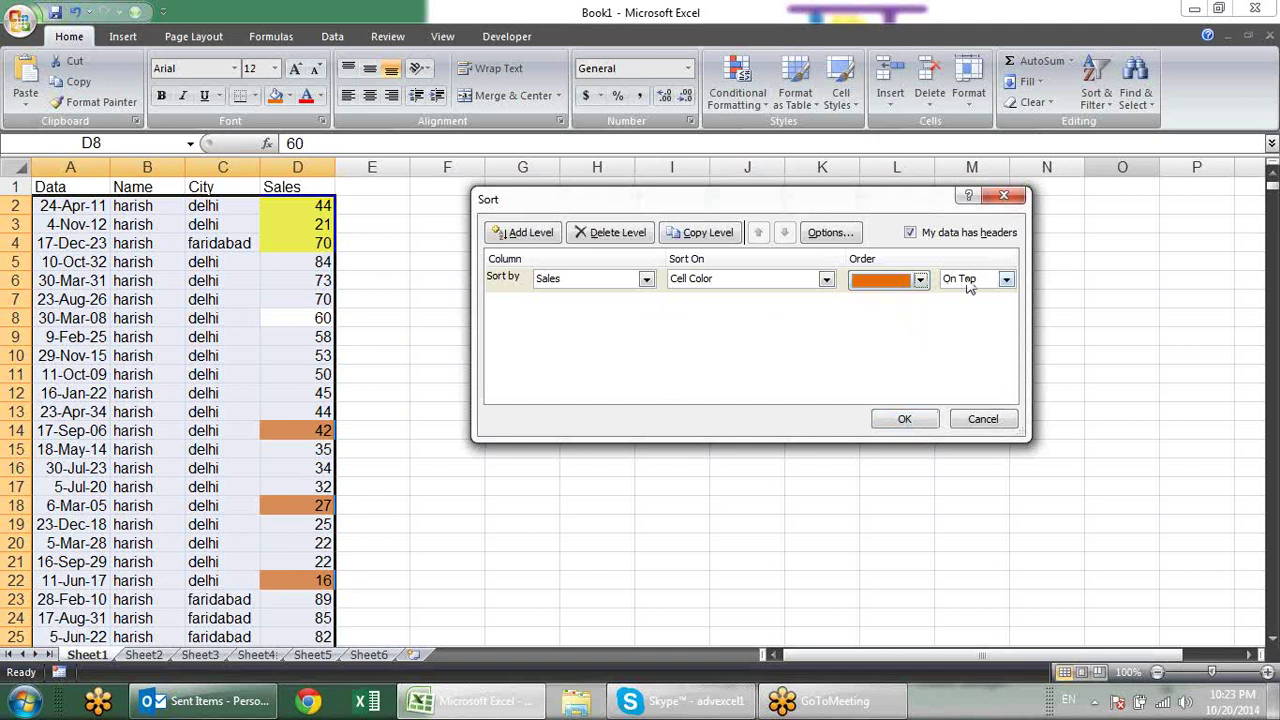
click(548, 236)
click(646, 303)
click(625, 366)
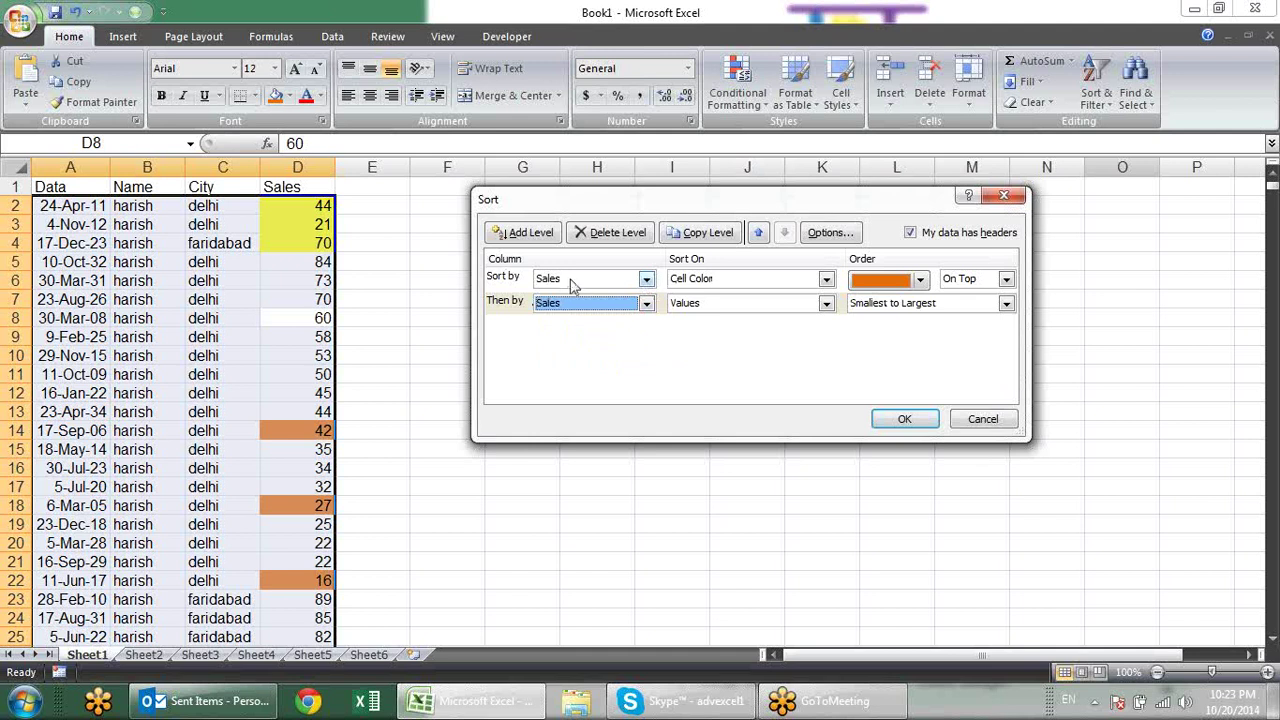
click(826, 303)
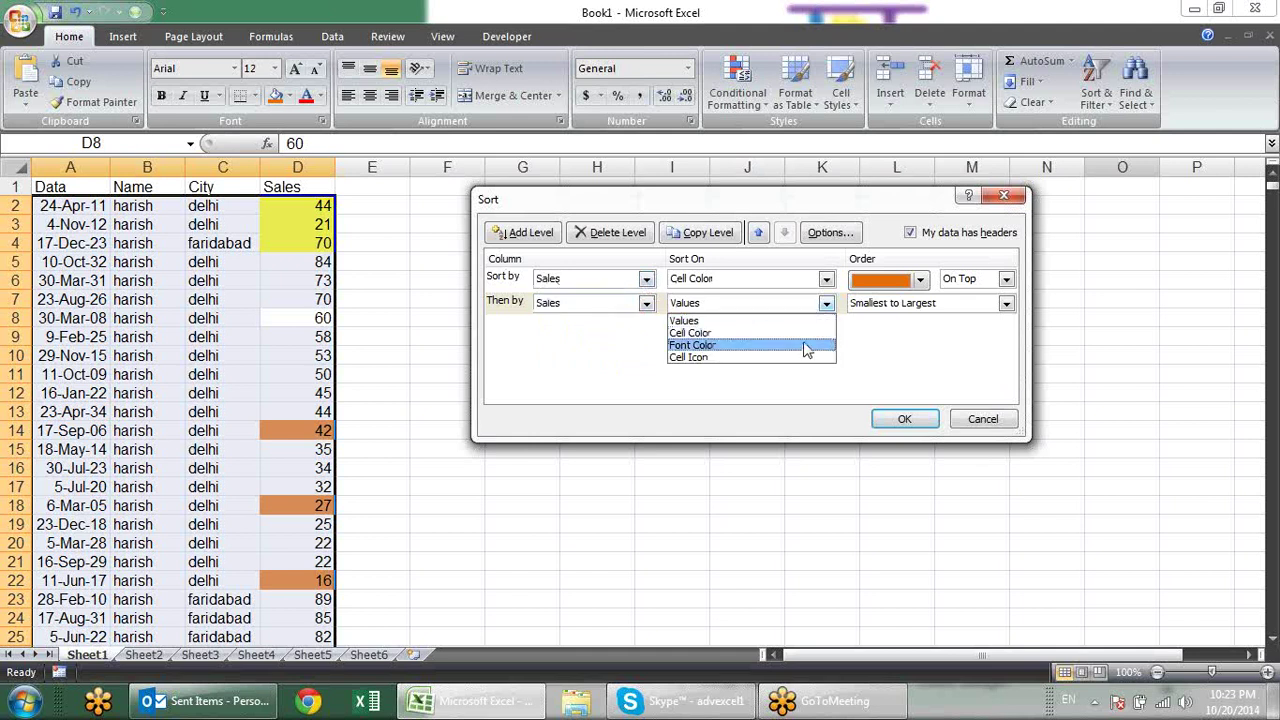
click(809, 336)
click(920, 305)
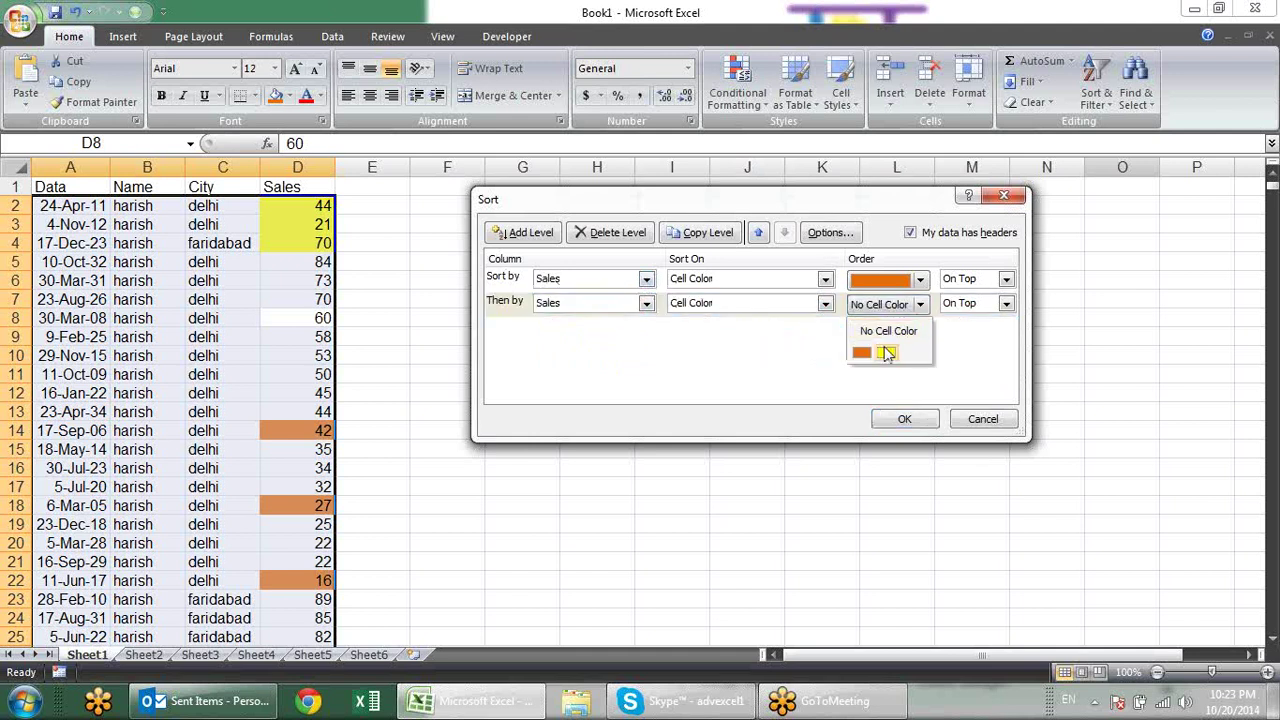
click(884, 352)
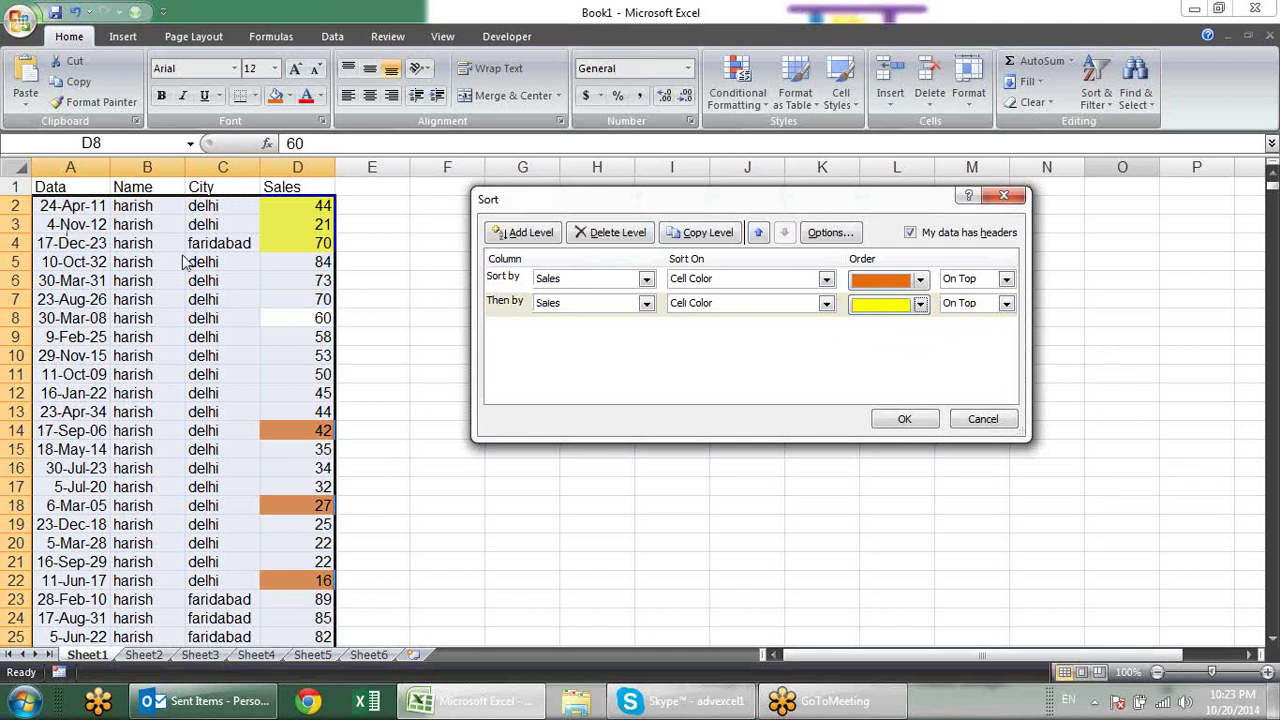
Step: Apply the orange-then-yellow Sales colour sort and look over the sorted cells
click(903, 420)
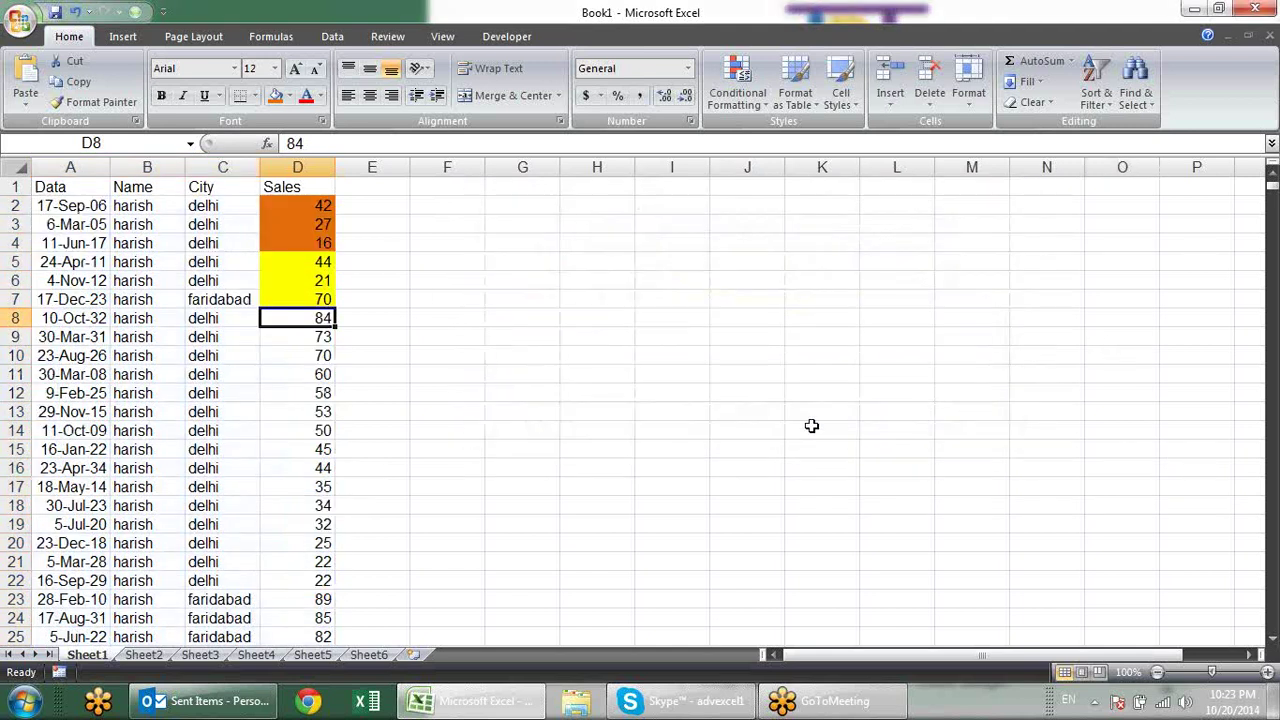
click(322, 230)
click(294, 276)
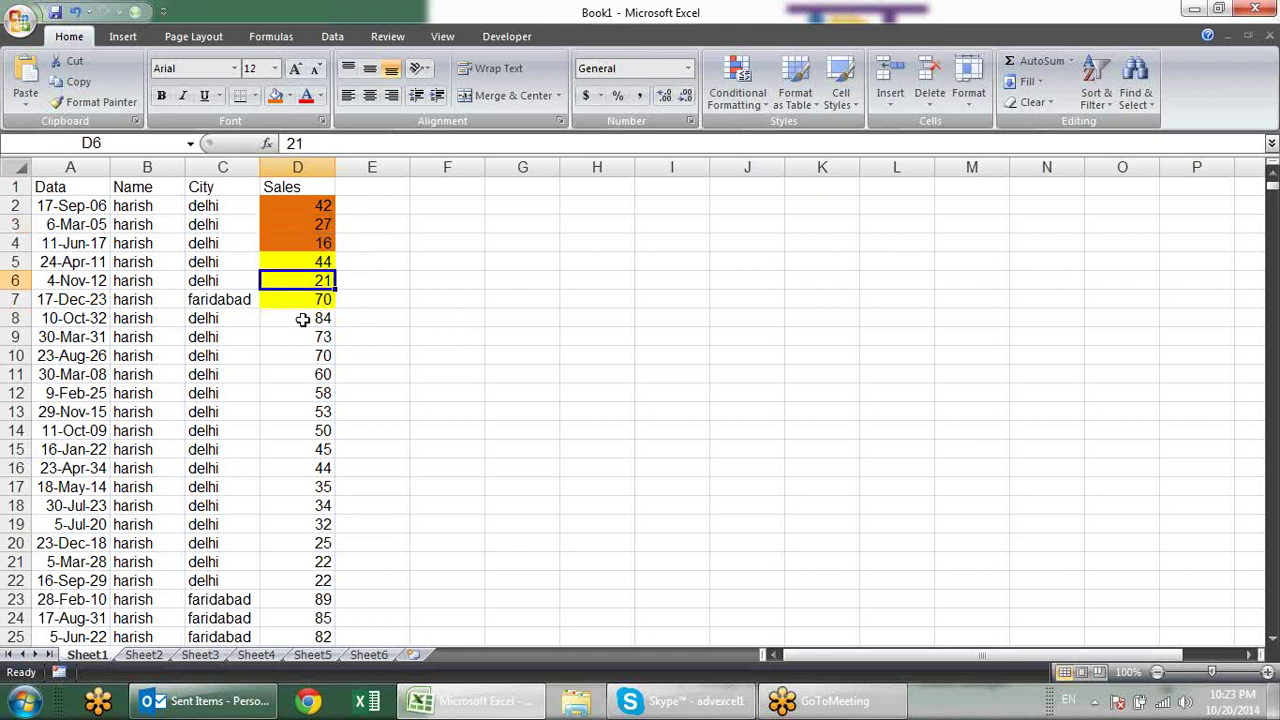
drag(301, 325, 282, 497)
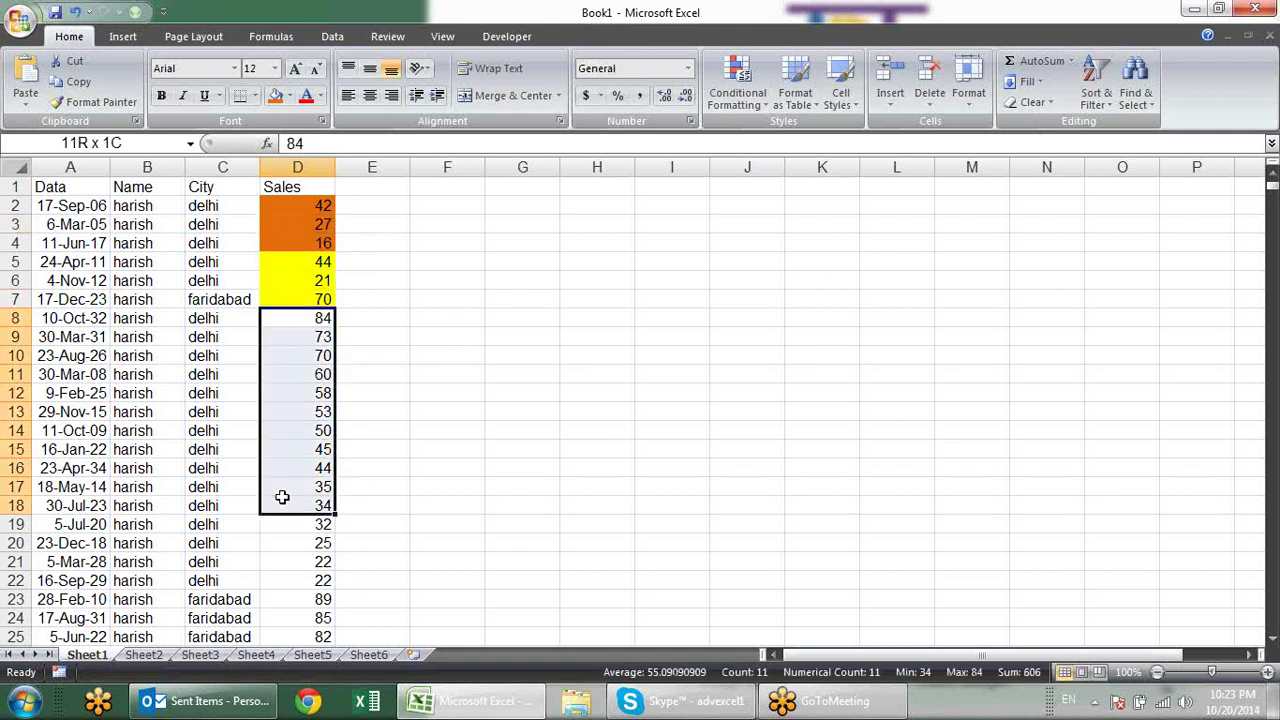
click(237, 356)
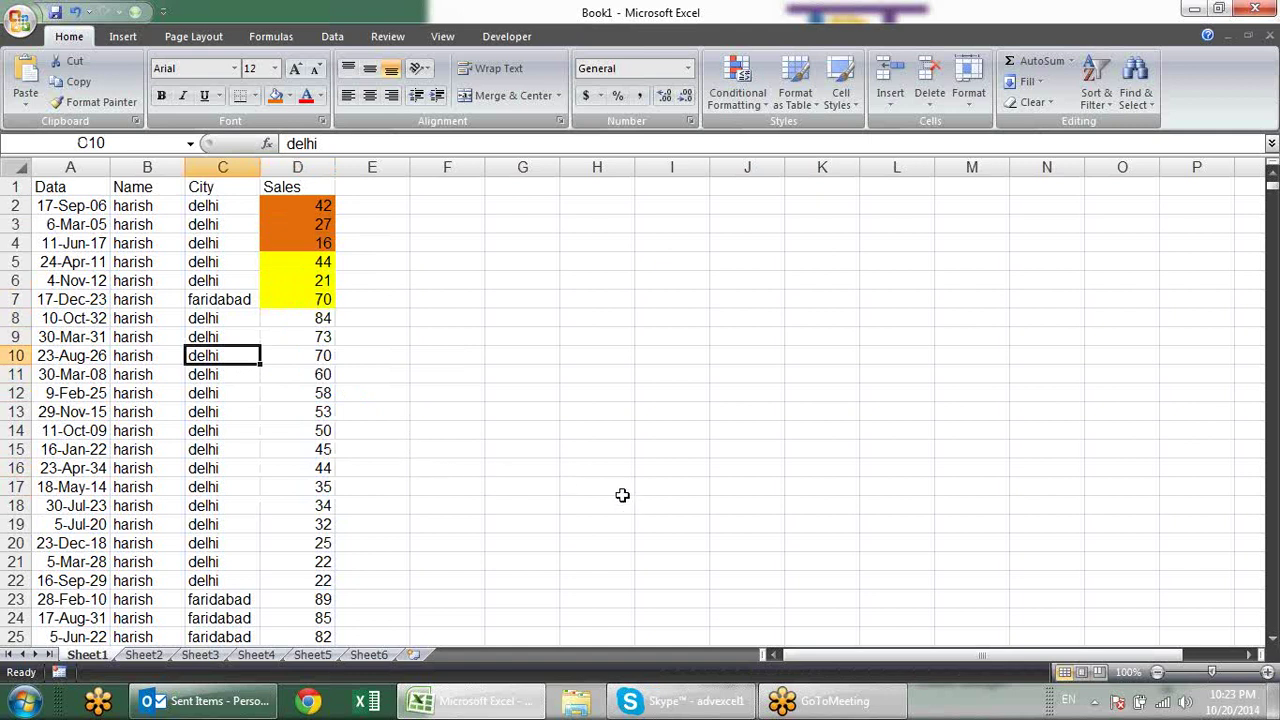
click(326, 228)
click(324, 280)
click(222, 265)
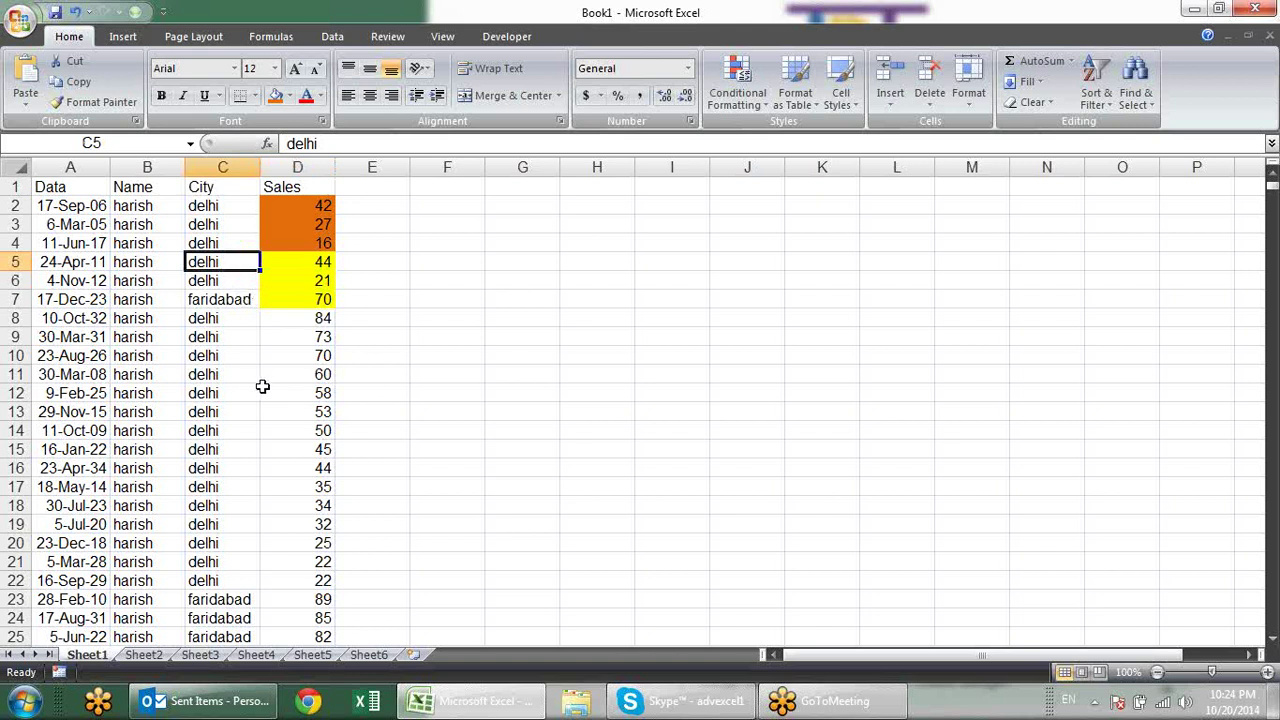
Step: Make the City text in C11, C17, C21 and C7 red
click(210, 376)
click(306, 95)
click(240, 487)
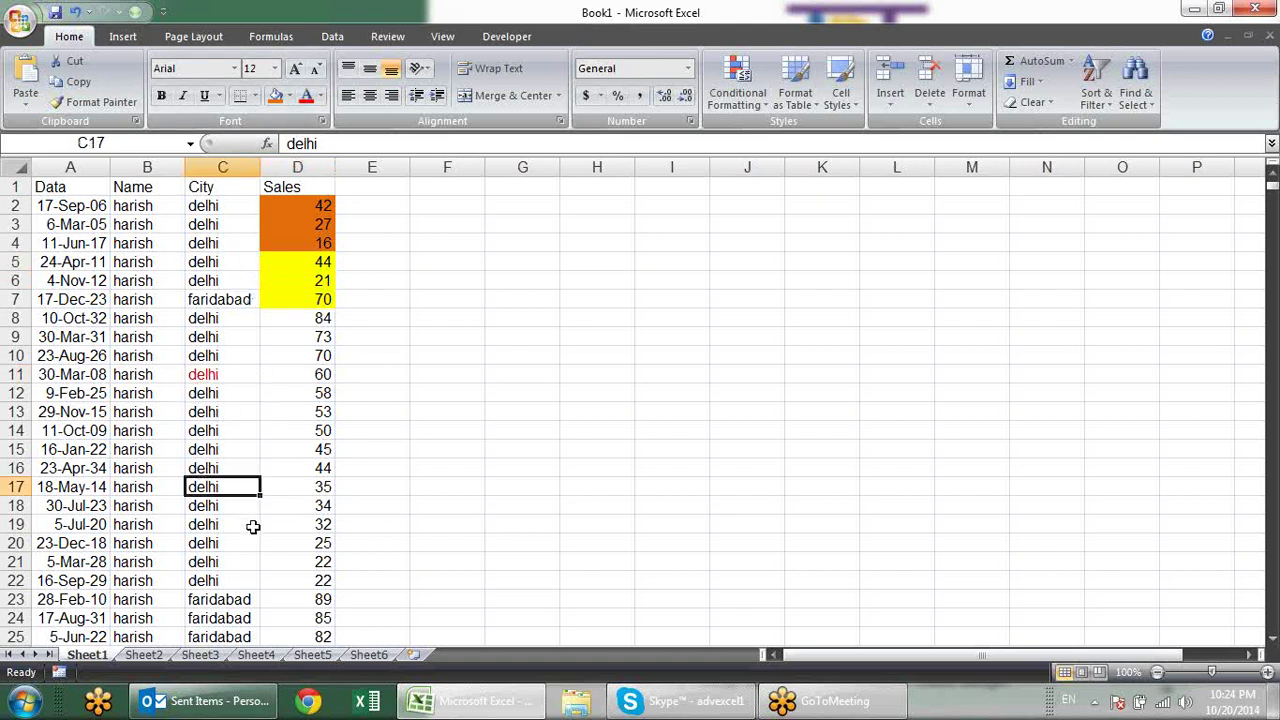
key(F5)
key(Escape)
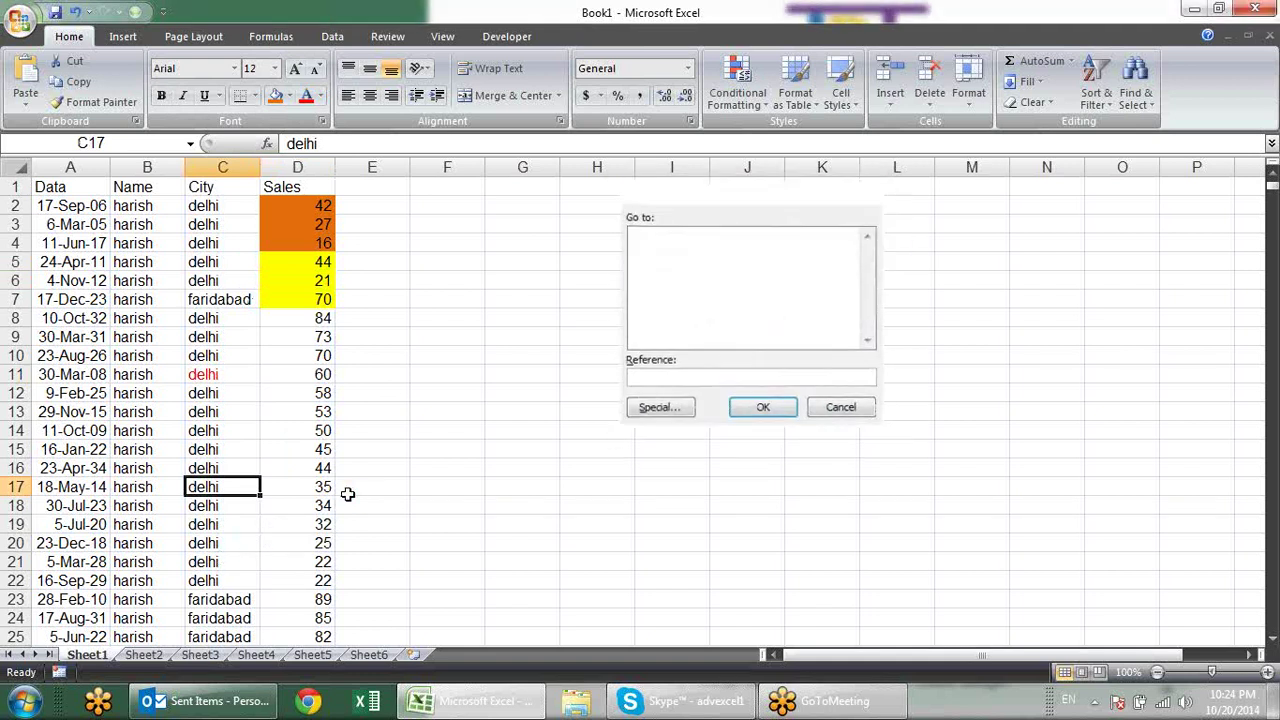
key(F4)
click(223, 562)
key(F4)
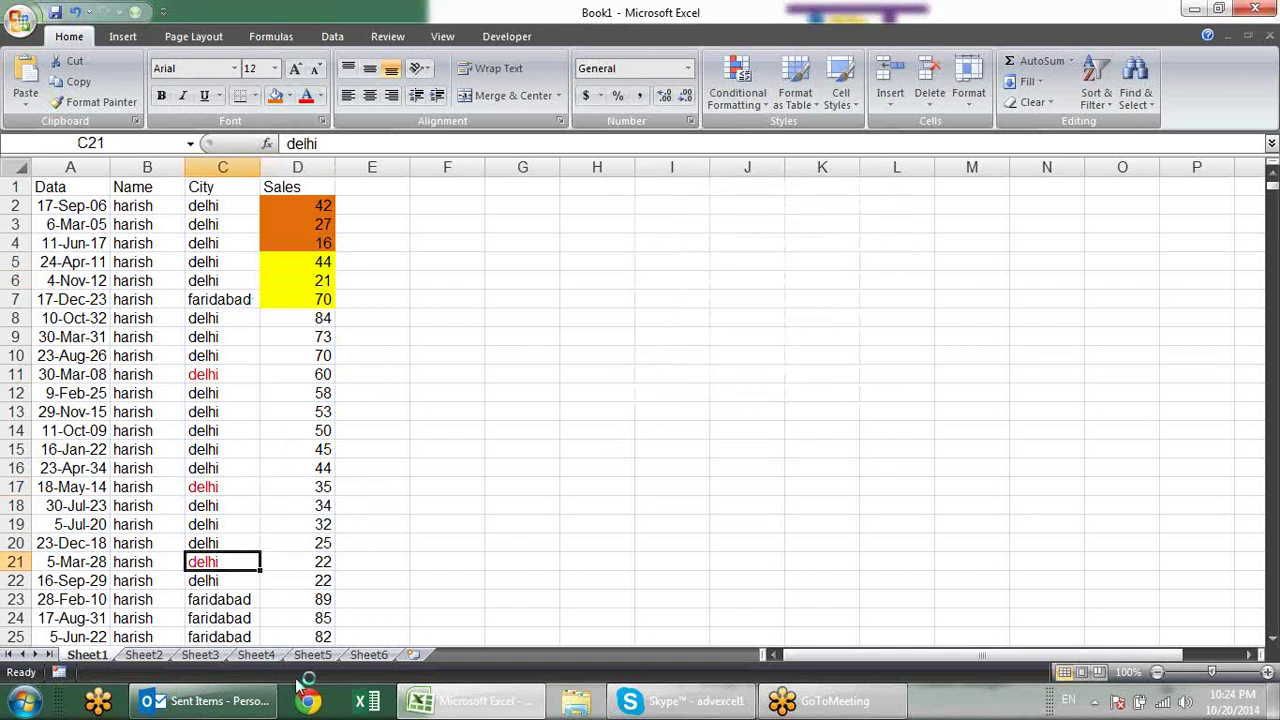
click(205, 298)
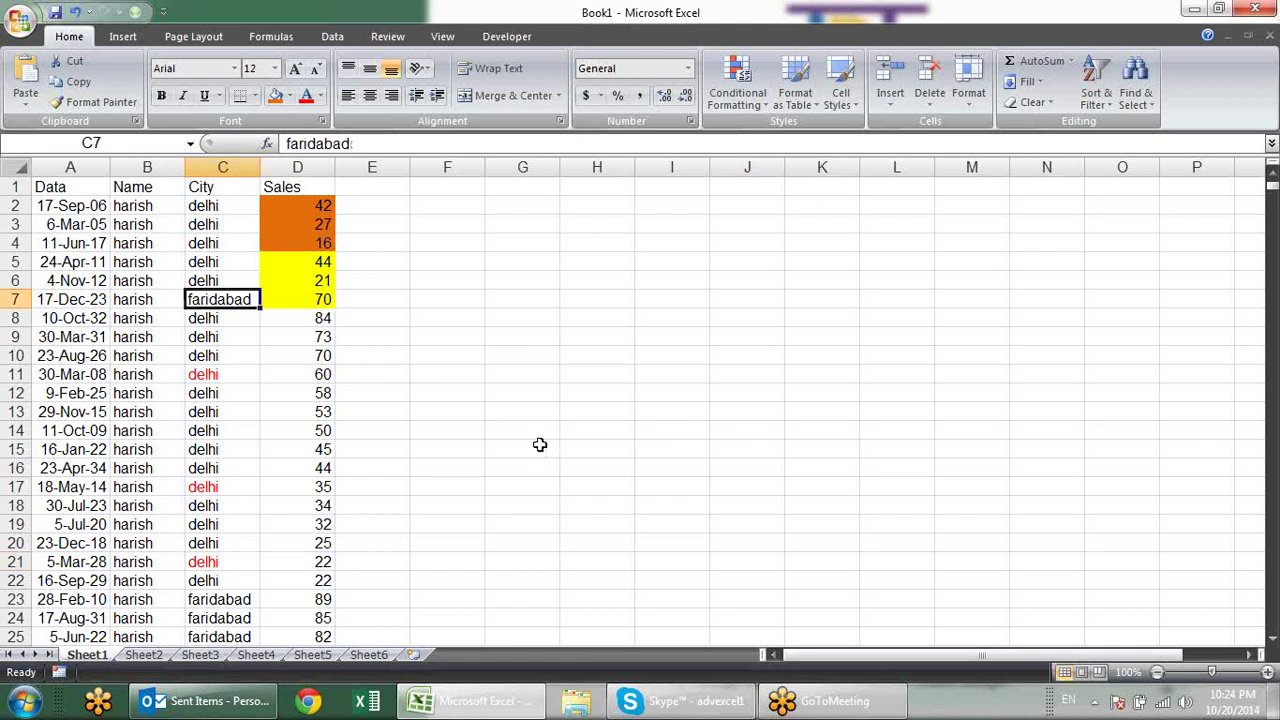
key(F4)
Step: Reopen the Sort dialog and delete the orange cell colour level
click(490, 440)
click(225, 332)
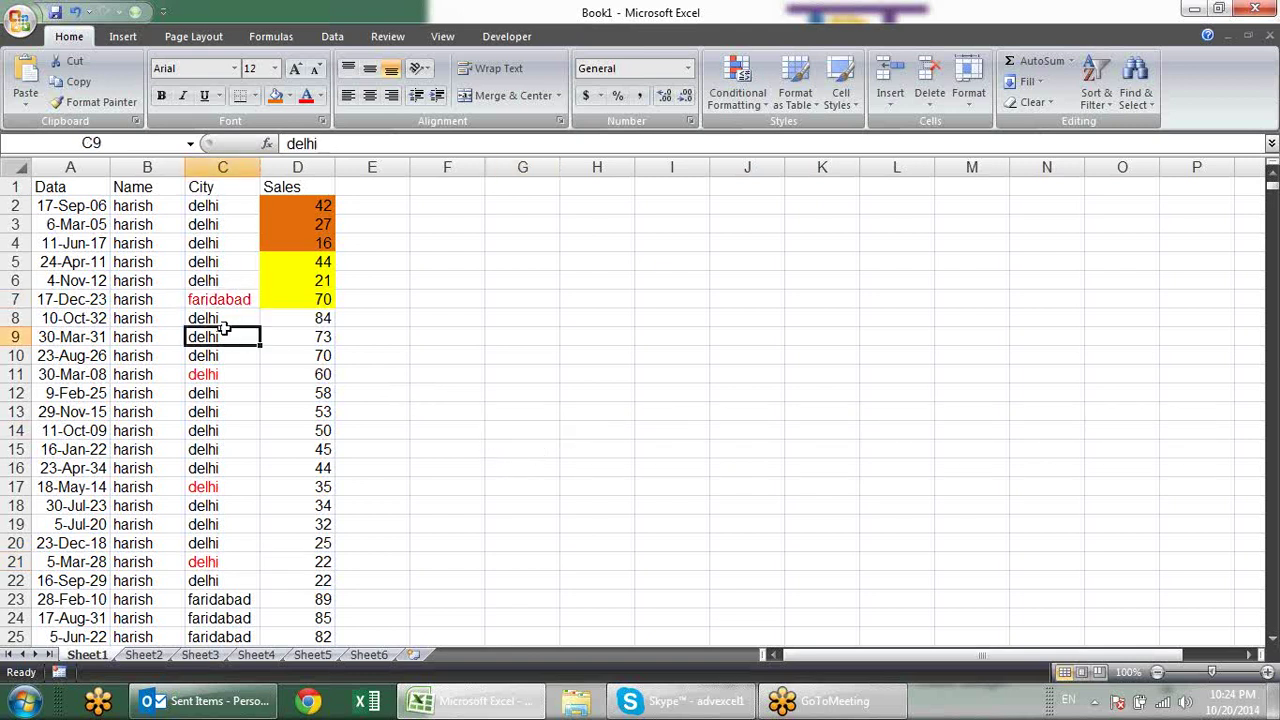
key(alt+d)
key(s)
click(545, 276)
click(612, 234)
click(645, 280)
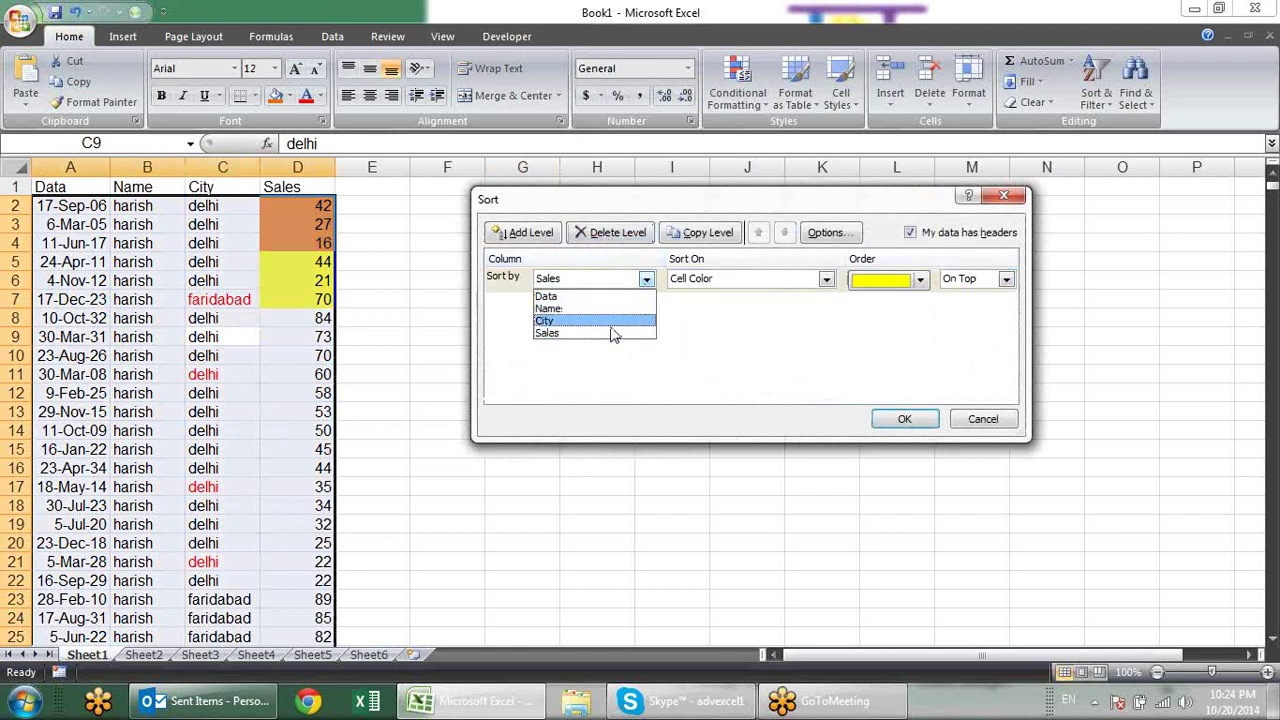
Step: Sort by City on Font Color with red On Top
click(612, 321)
click(825, 279)
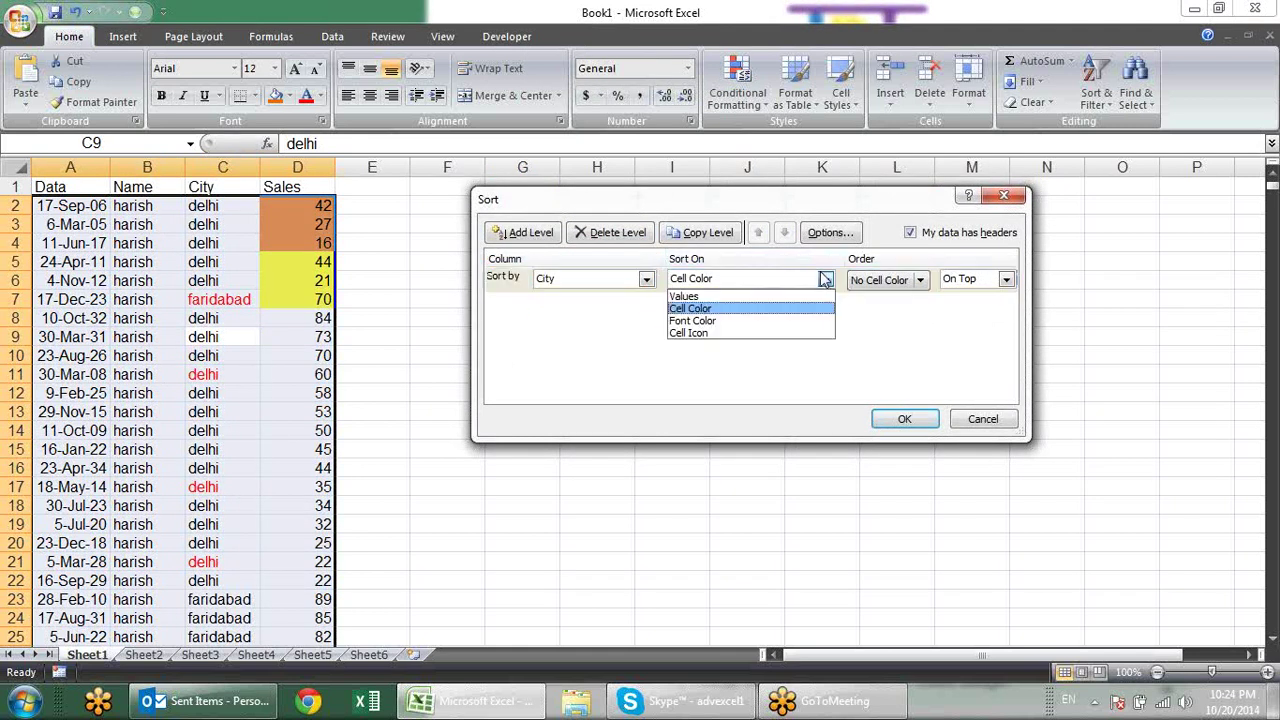
click(790, 321)
click(919, 280)
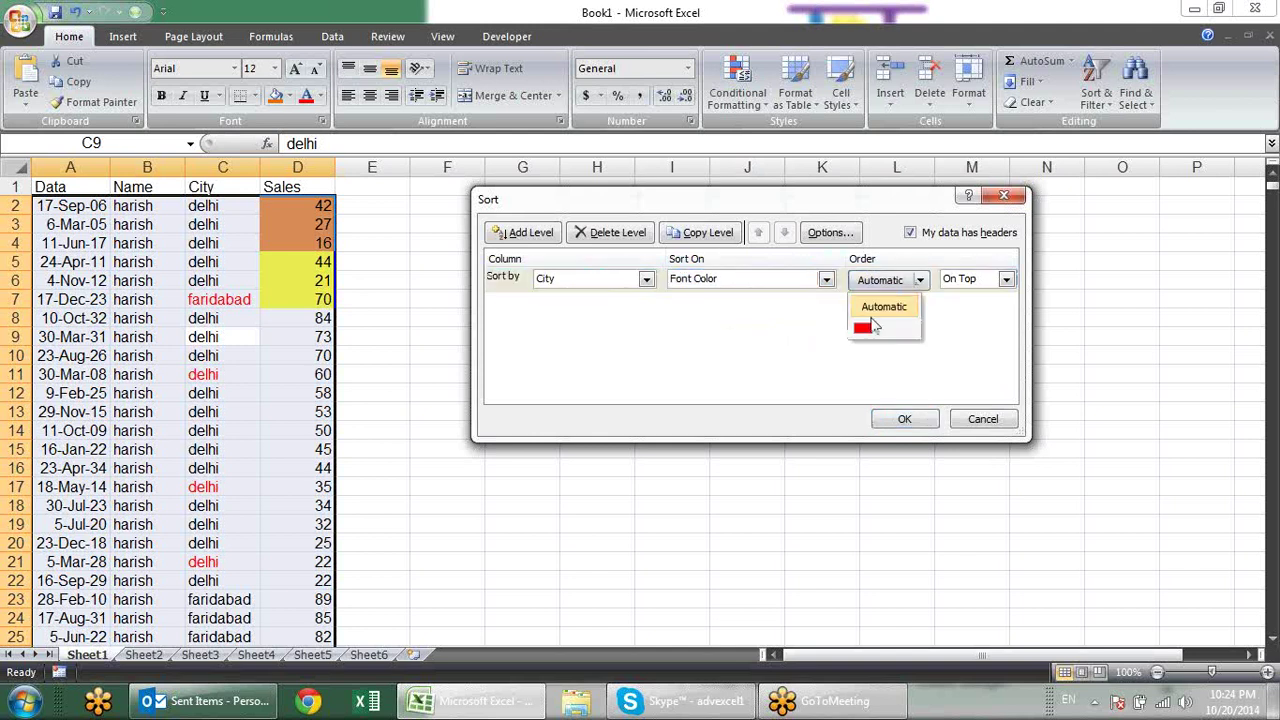
click(866, 327)
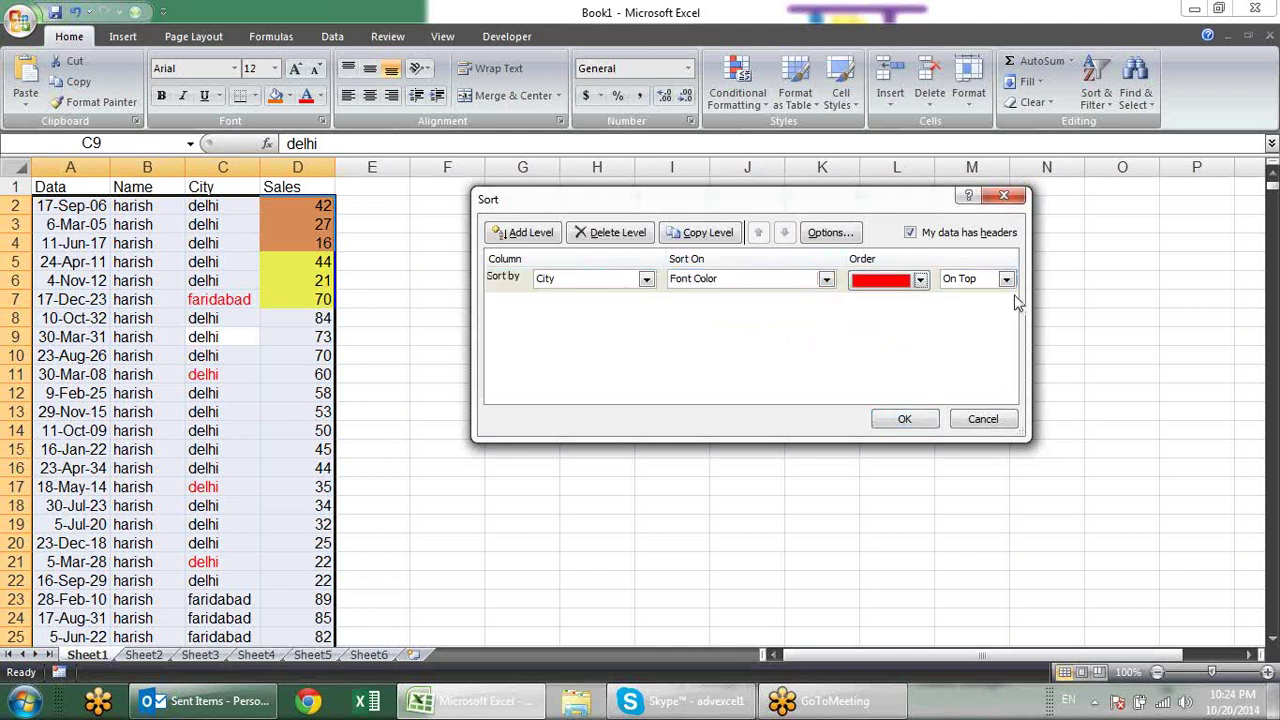
click(904, 419)
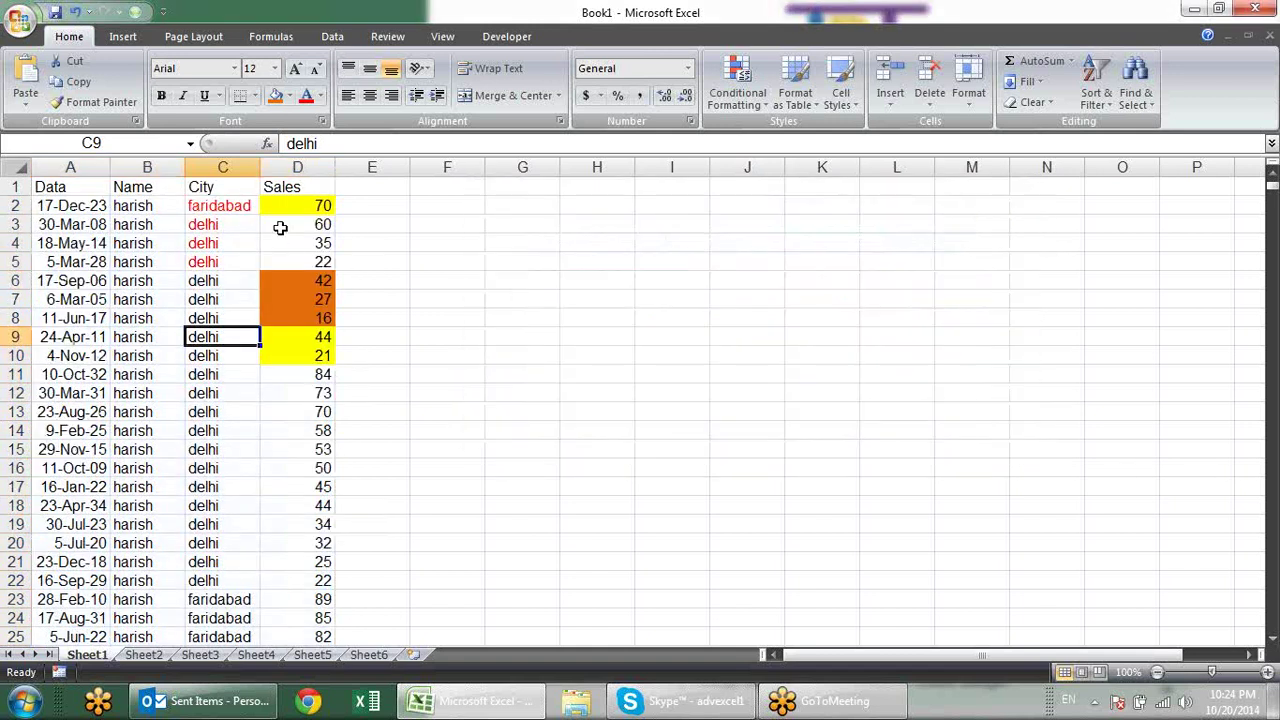
Step: Undo the recent sort and red City text
drag(244, 205, 236, 260)
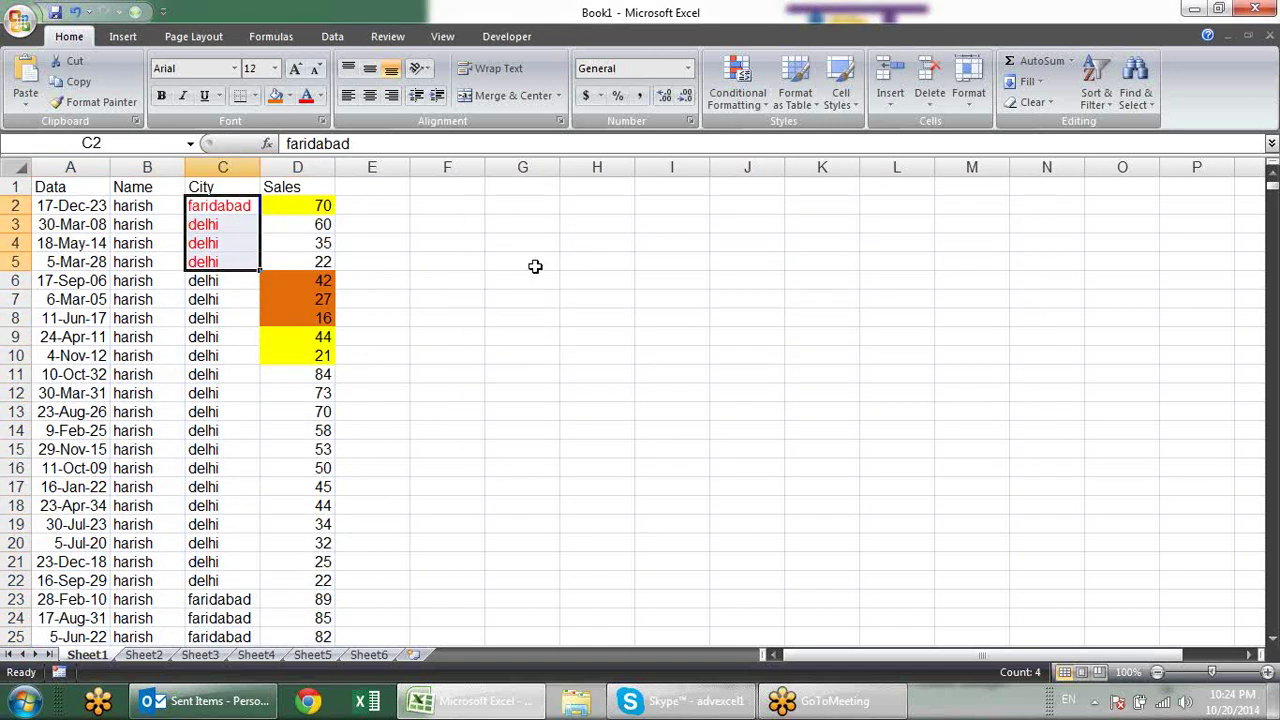
click(220, 299)
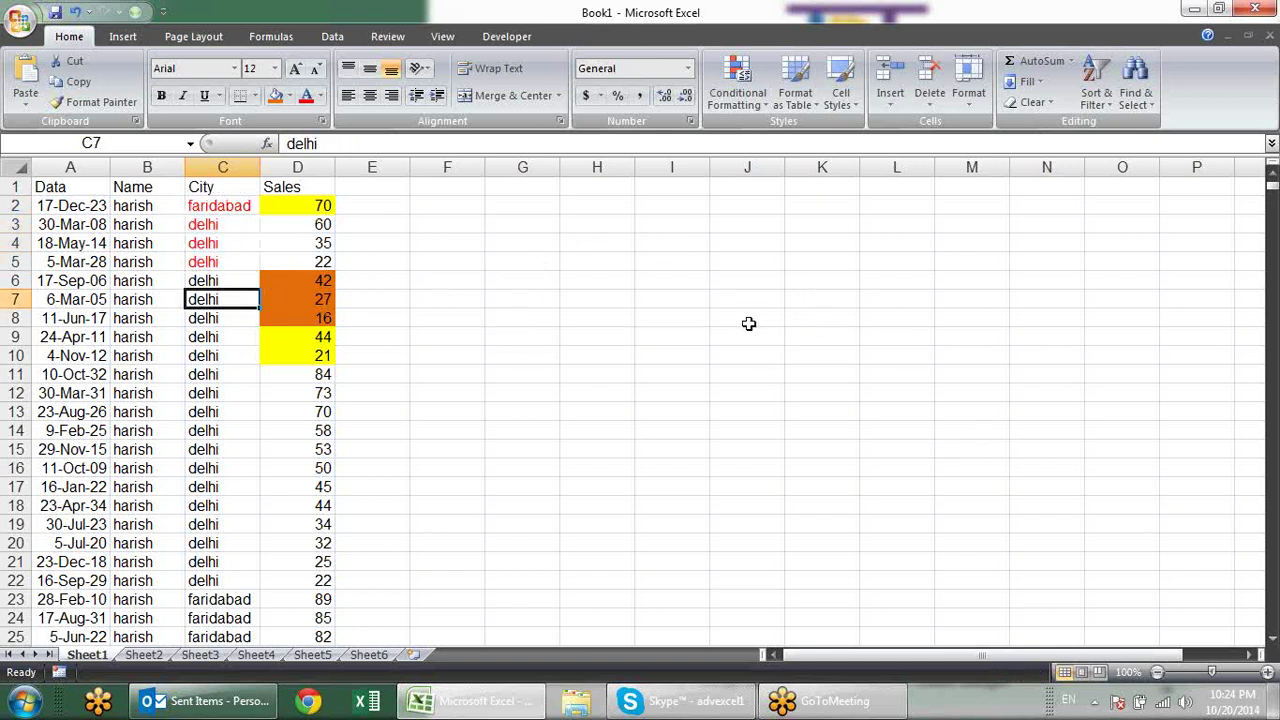
key(ctrl+z)
key(ctrl+z)
key(ctrl+z)
key(ctrl+z)
key(ctrl+z)
key(ctrl+z)
key(ctrl+z)
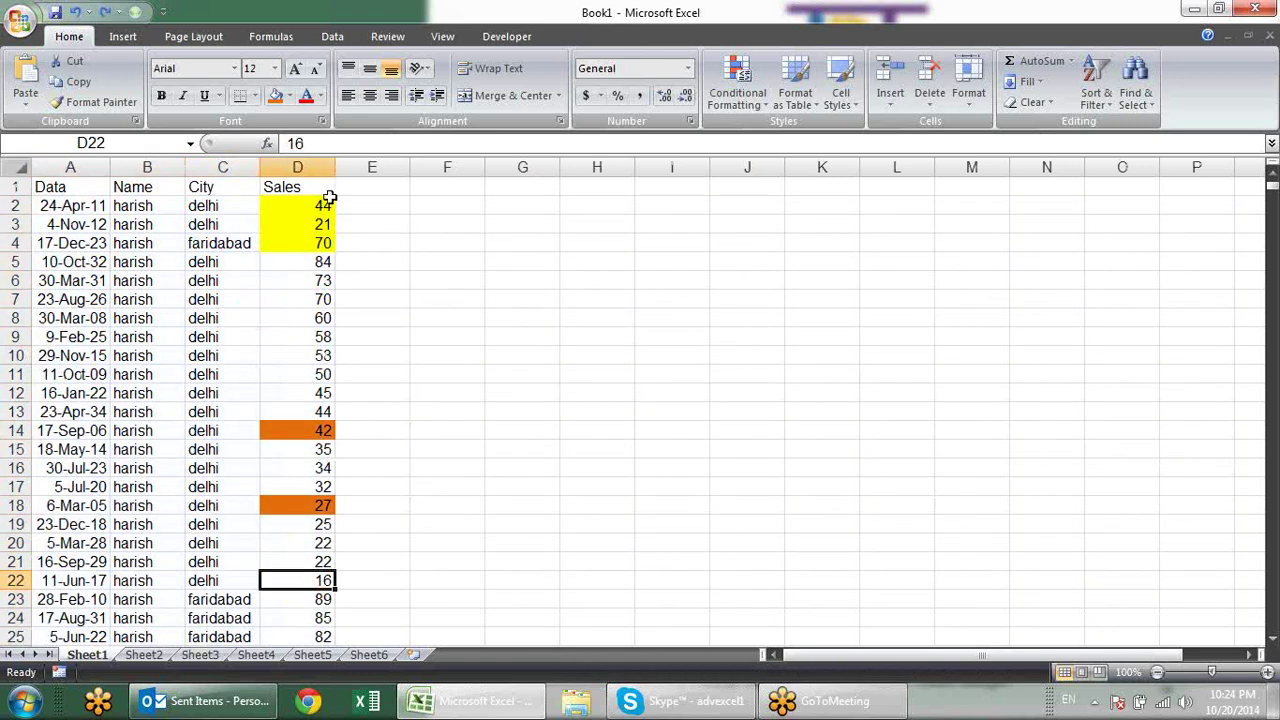
Step: Apply a check, exclamation and cross icon set to Sales D2:D1119
click(325, 200)
key(ctrl+shift+Down)
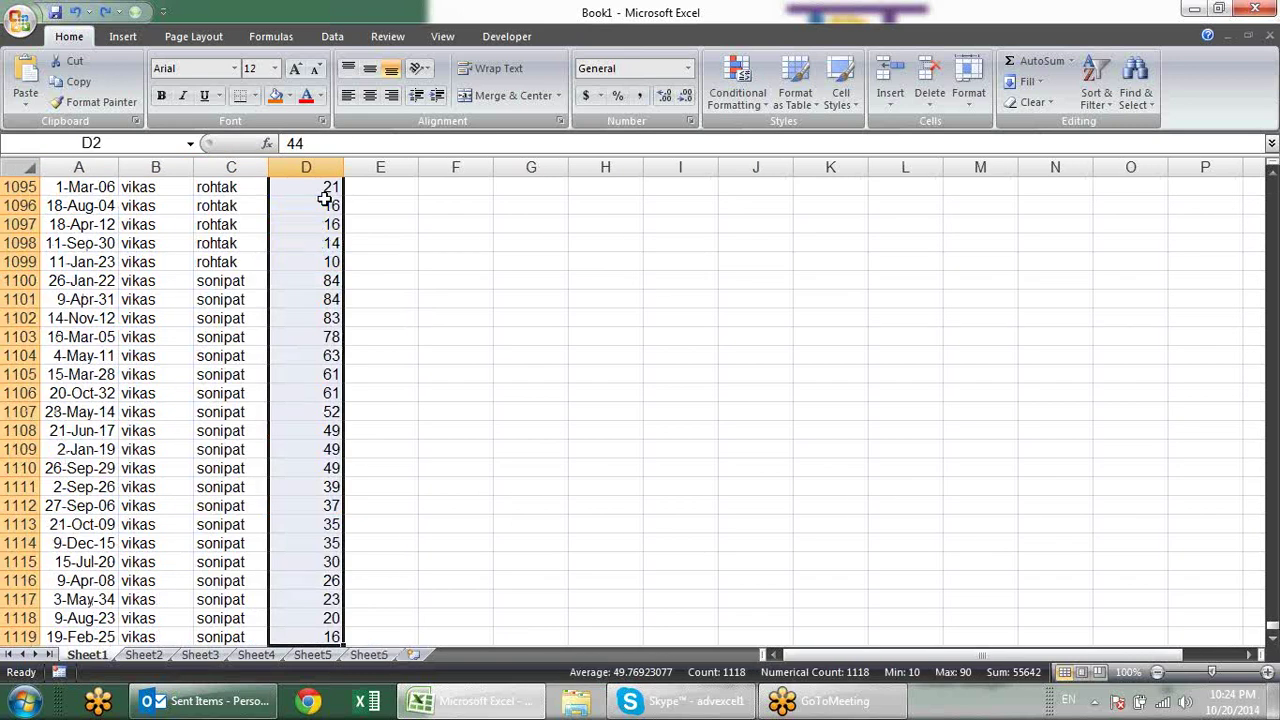
click(740, 98)
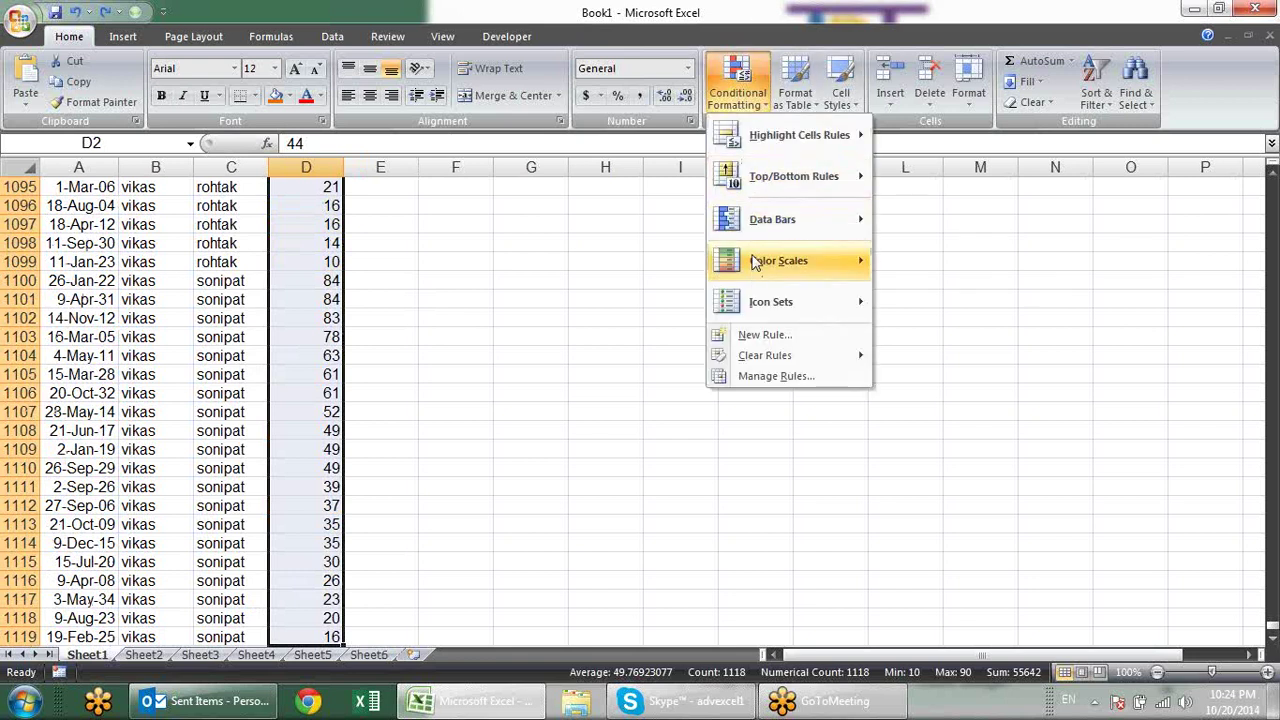
mouse_move(771, 301)
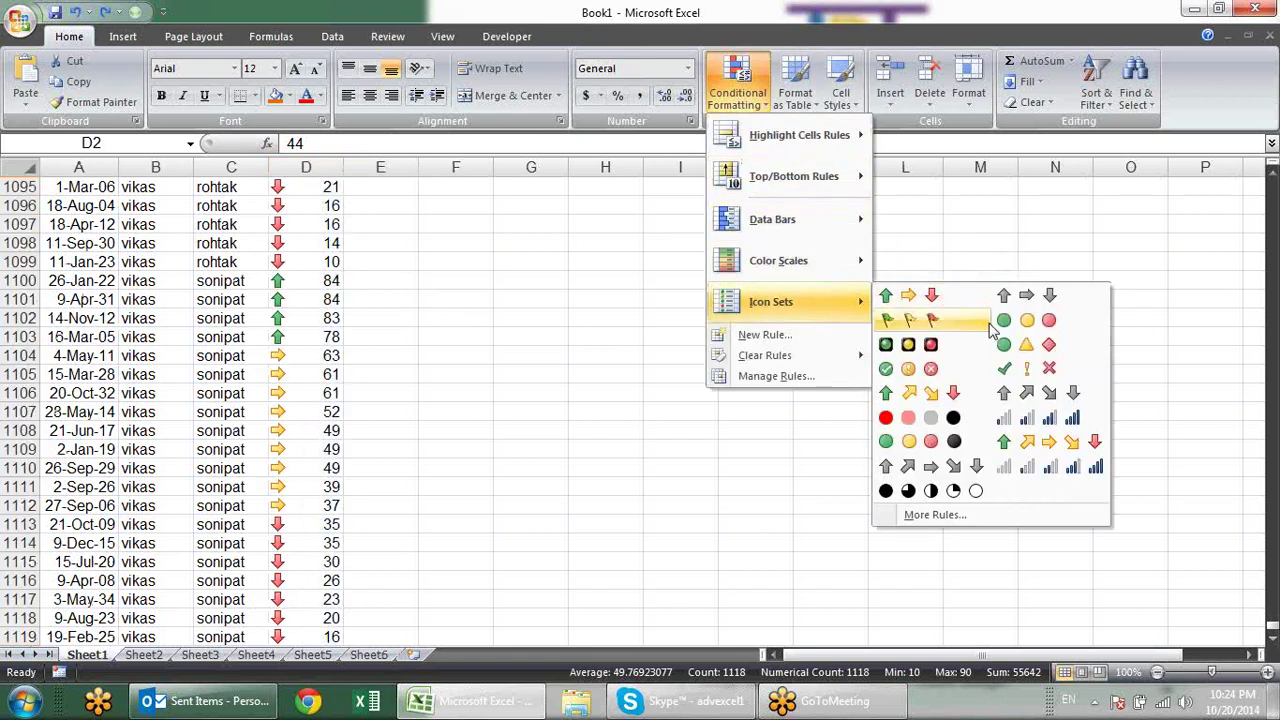
click(1027, 369)
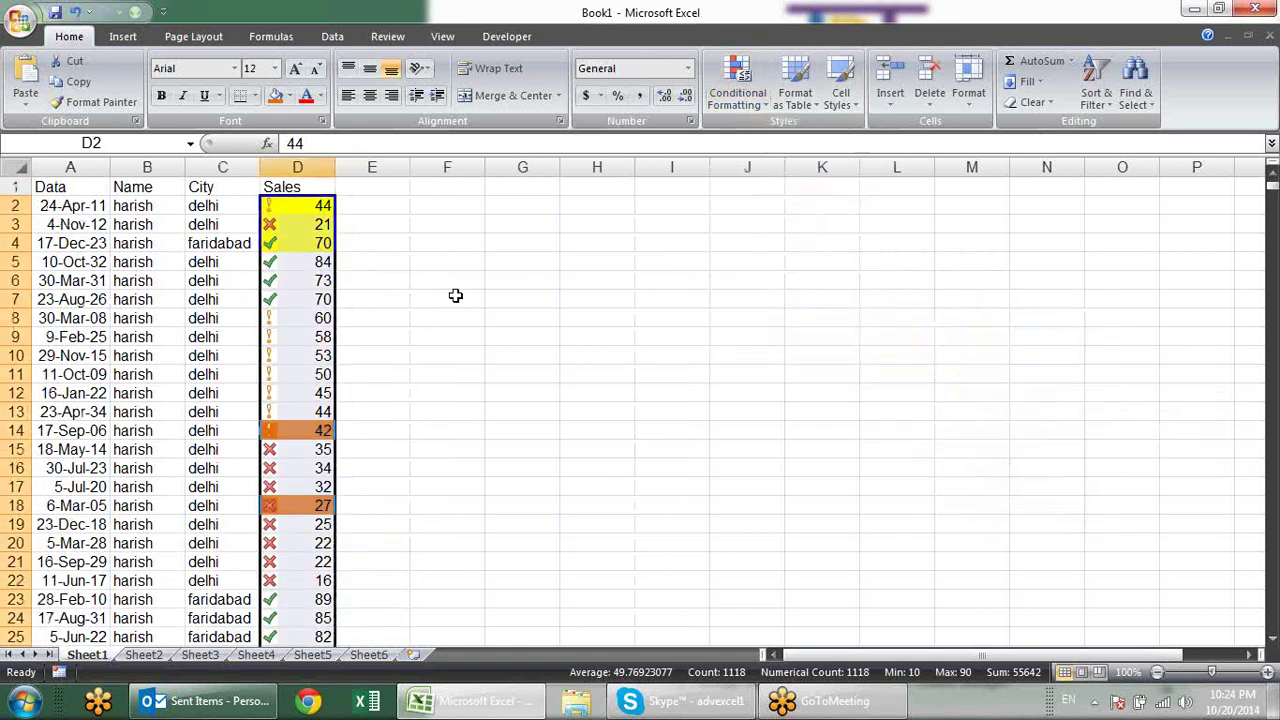
Step: Inspect the icons on Sales cells D7, D8 and D10
click(452, 336)
click(277, 291)
click(279, 320)
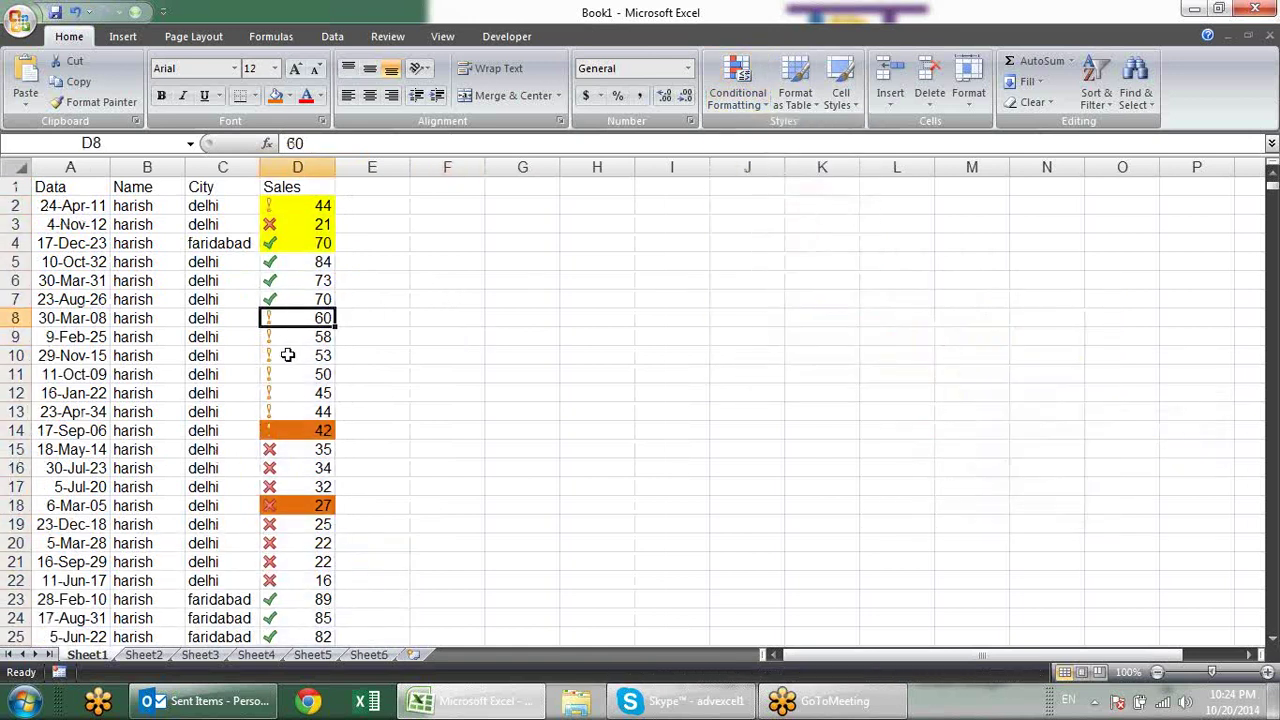
click(295, 357)
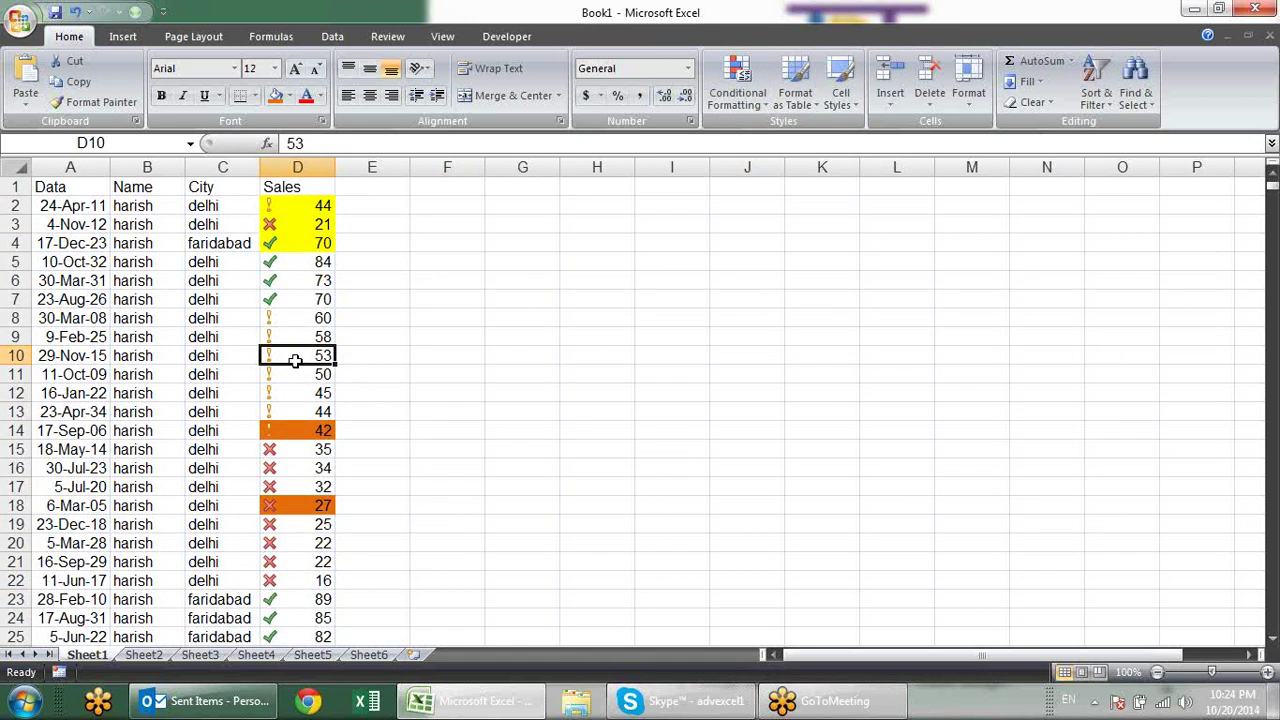
scroll(305, 355, down, 4)
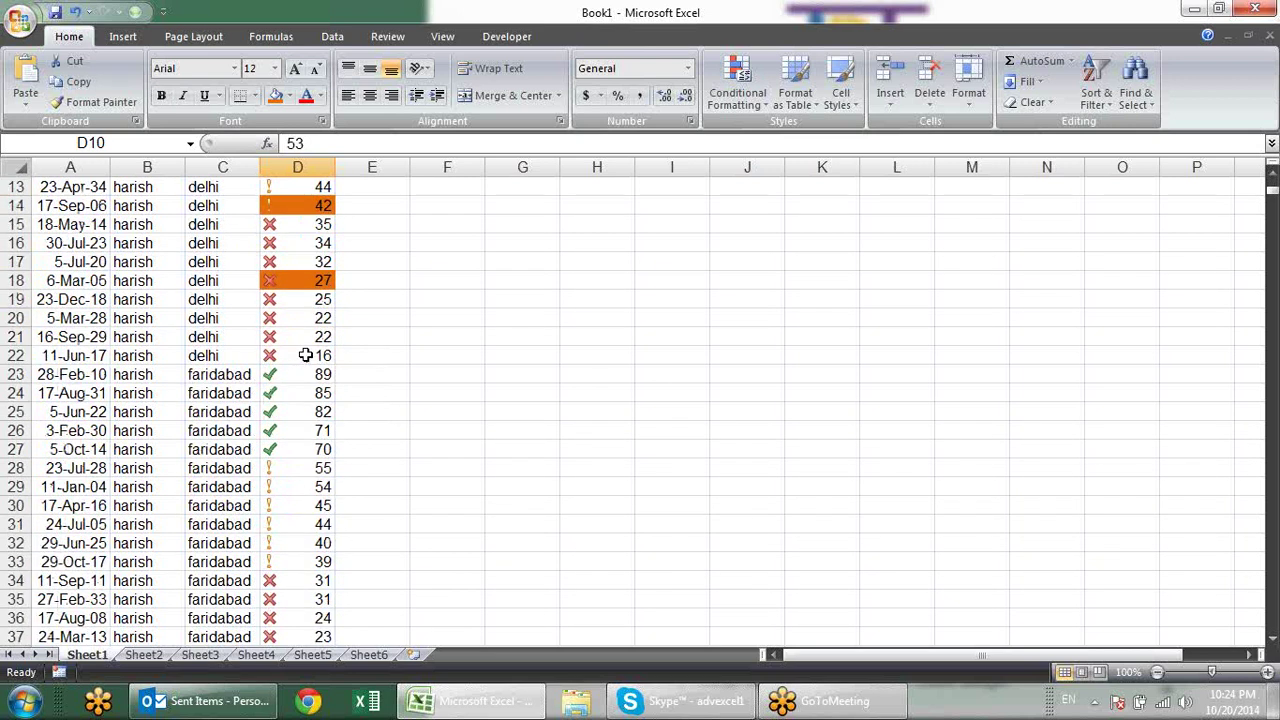
scroll(305, 355, up, 4)
click(313, 297)
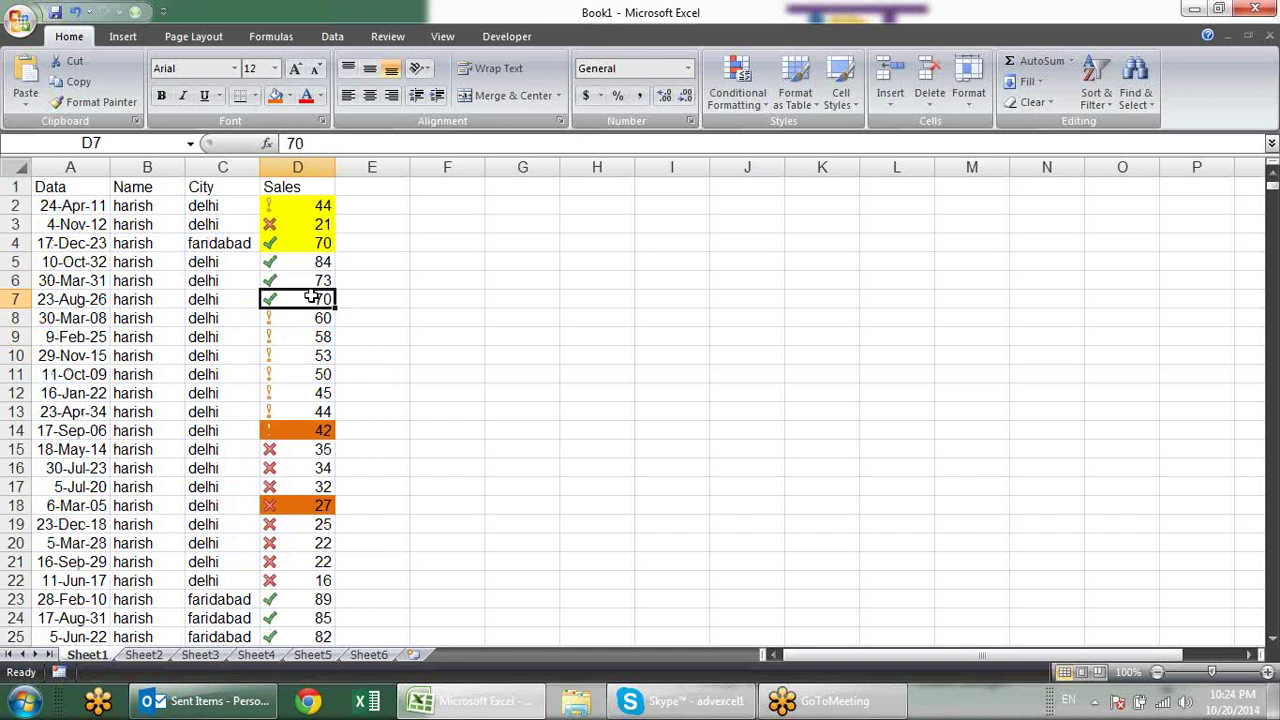
Step: Sort Sales on Cell Icon with the green check On Top
key(alt+d)
key(s)
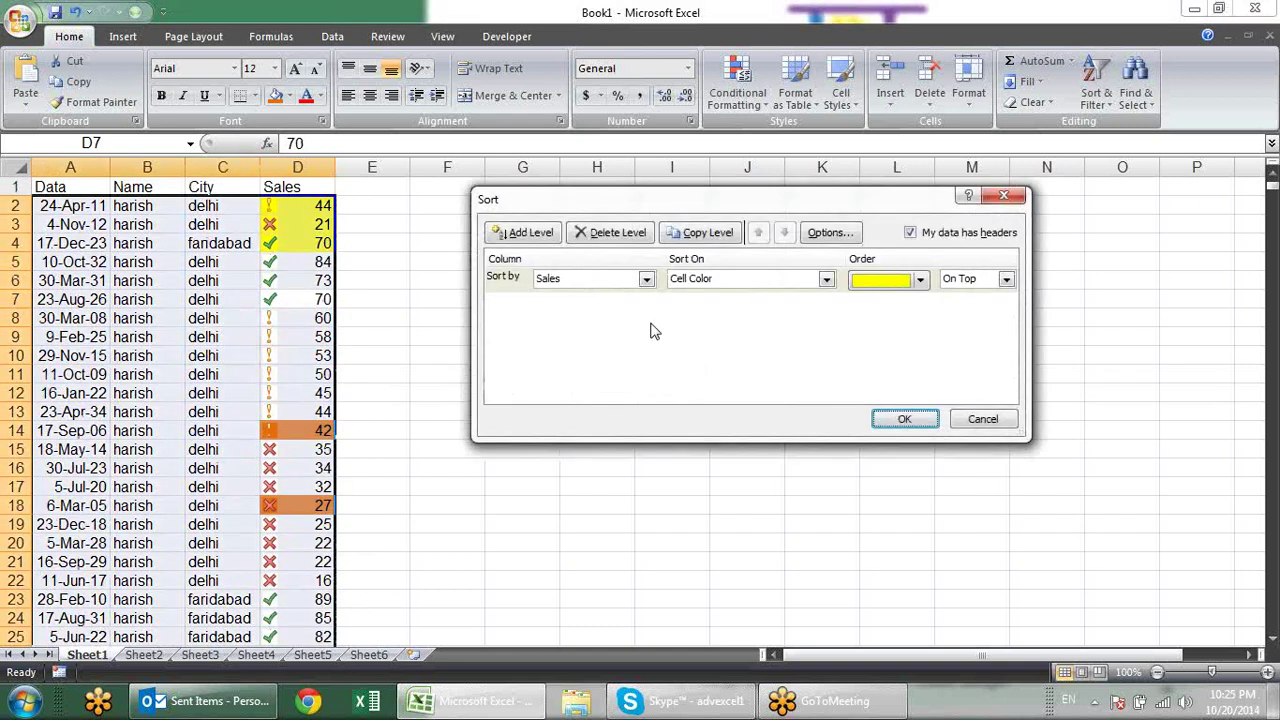
click(826, 284)
click(773, 340)
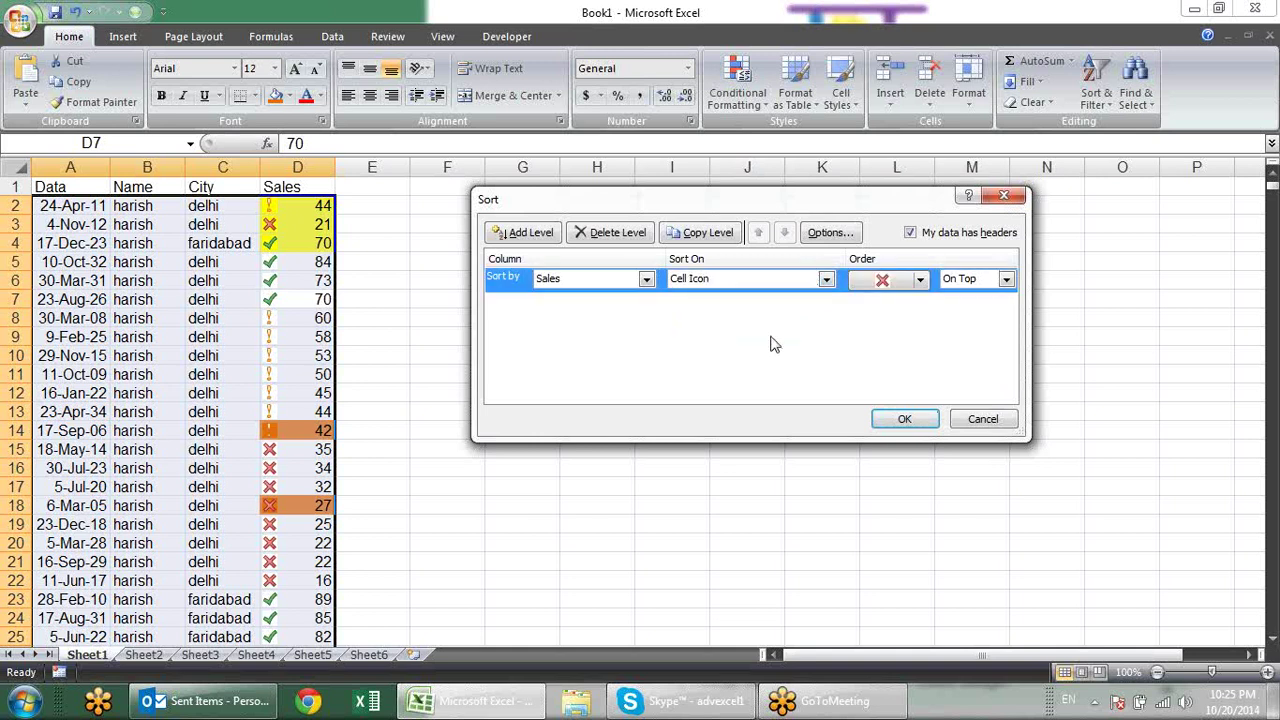
click(921, 279)
click(911, 308)
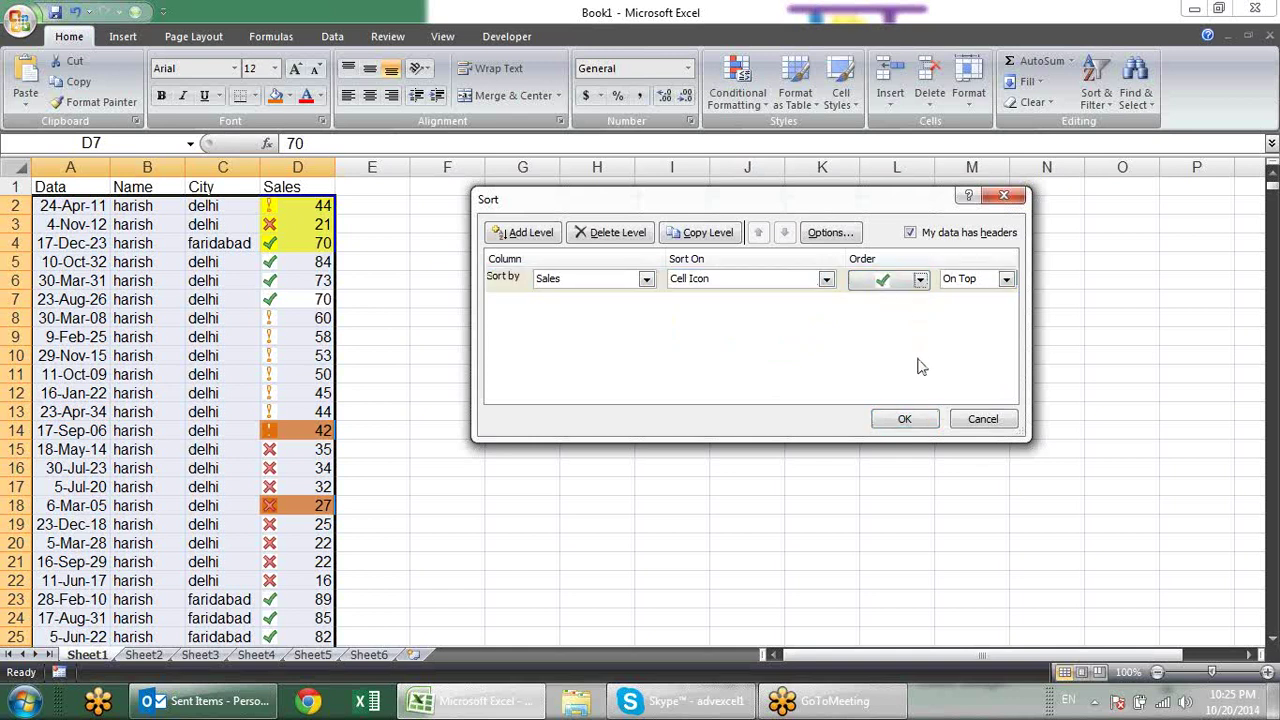
Step: Add a second Sales icon level placing exclamation-mark rows next, and apply
click(513, 233)
click(646, 303)
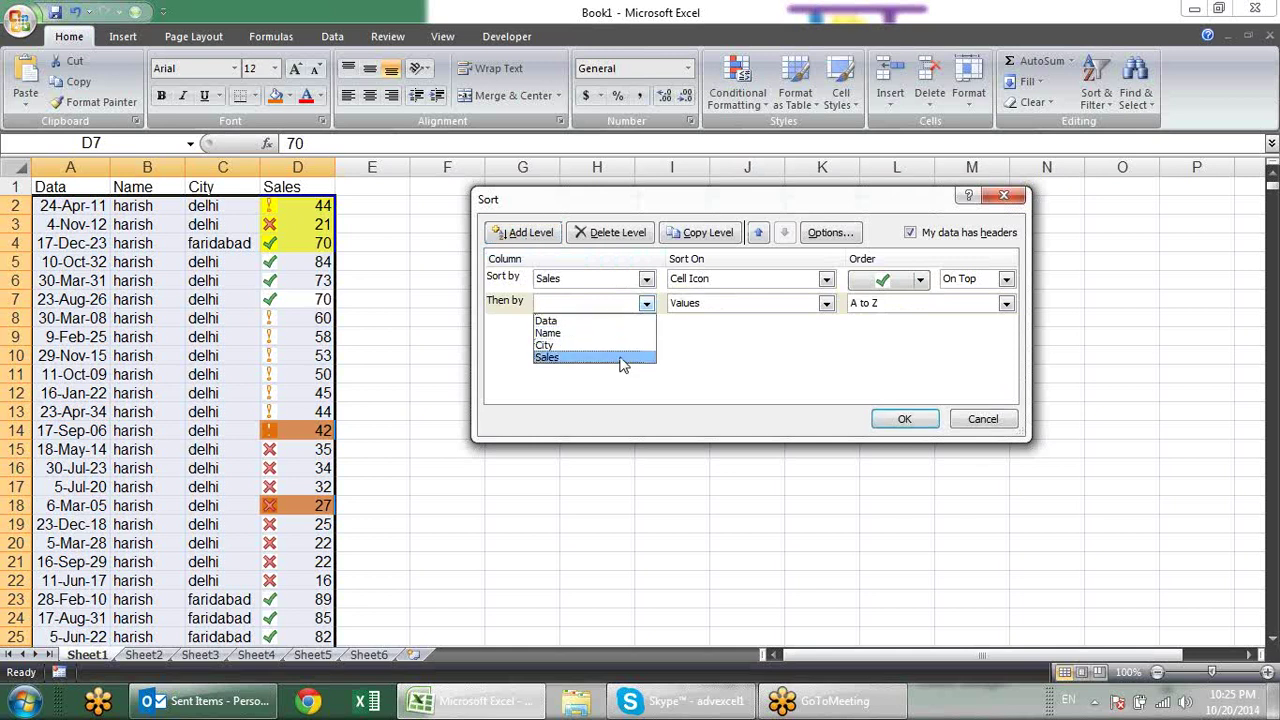
click(621, 358)
click(825, 304)
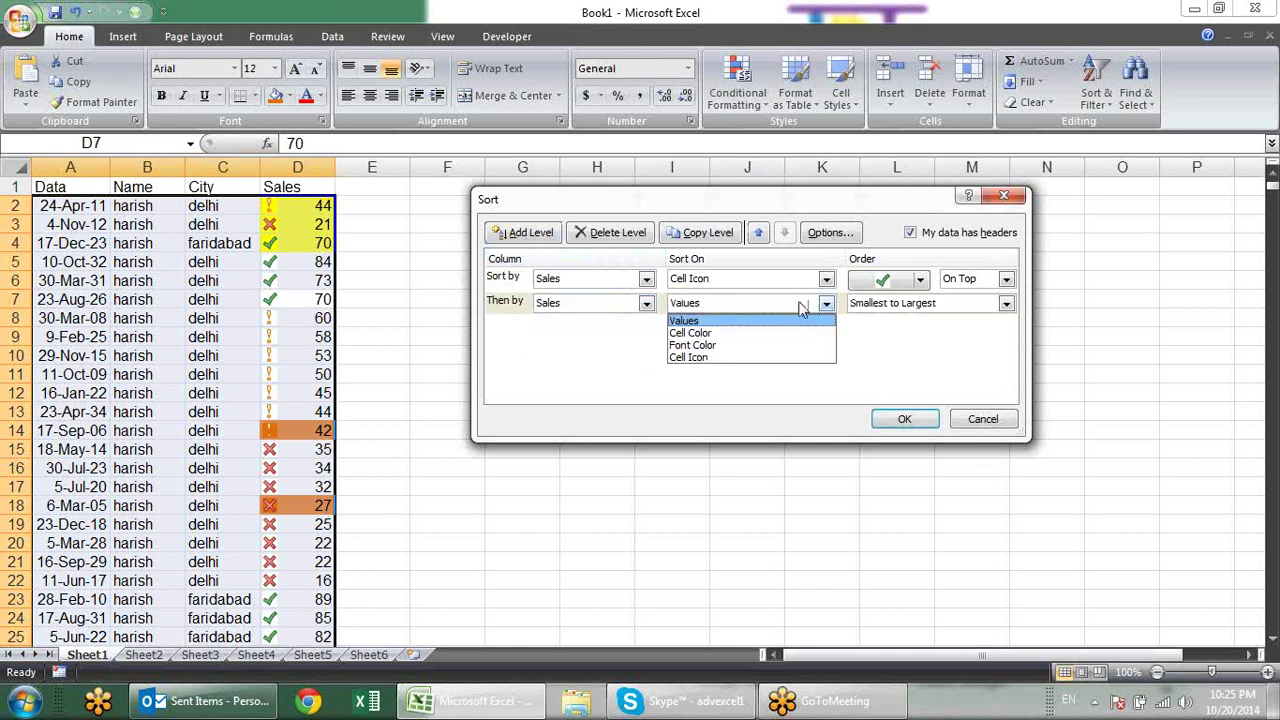
click(744, 358)
click(919, 303)
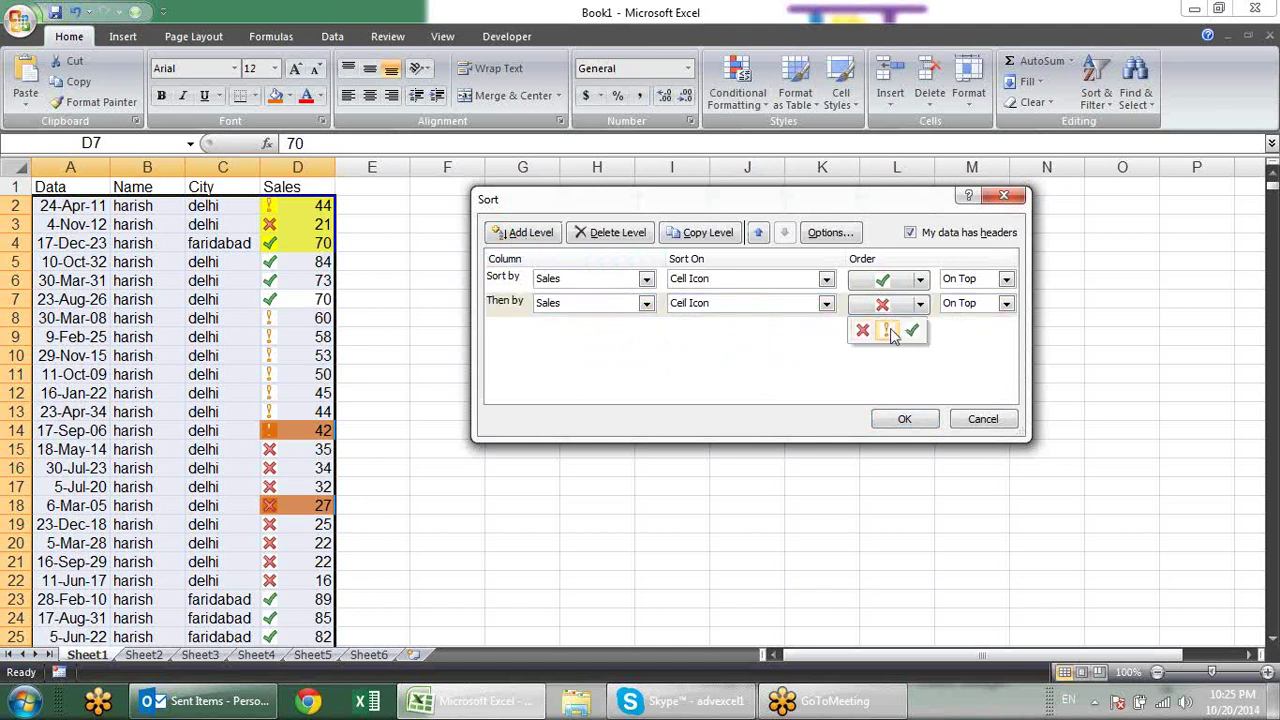
click(888, 332)
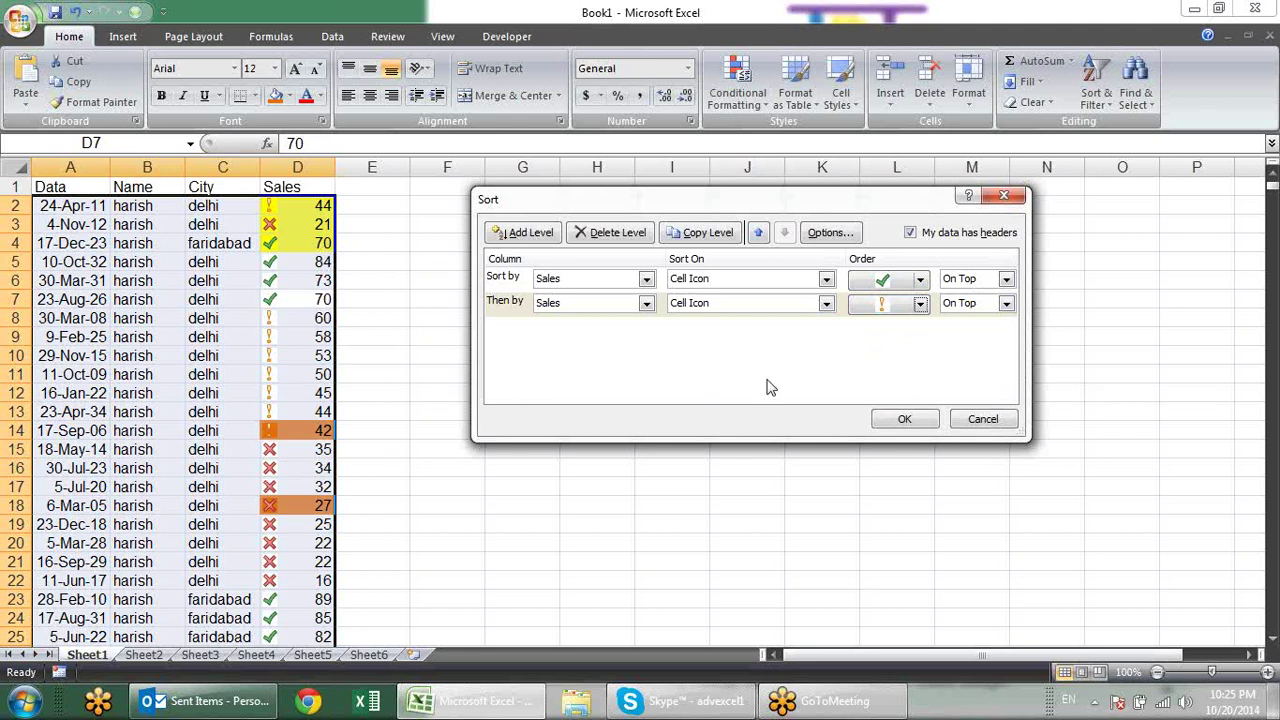
click(905, 419)
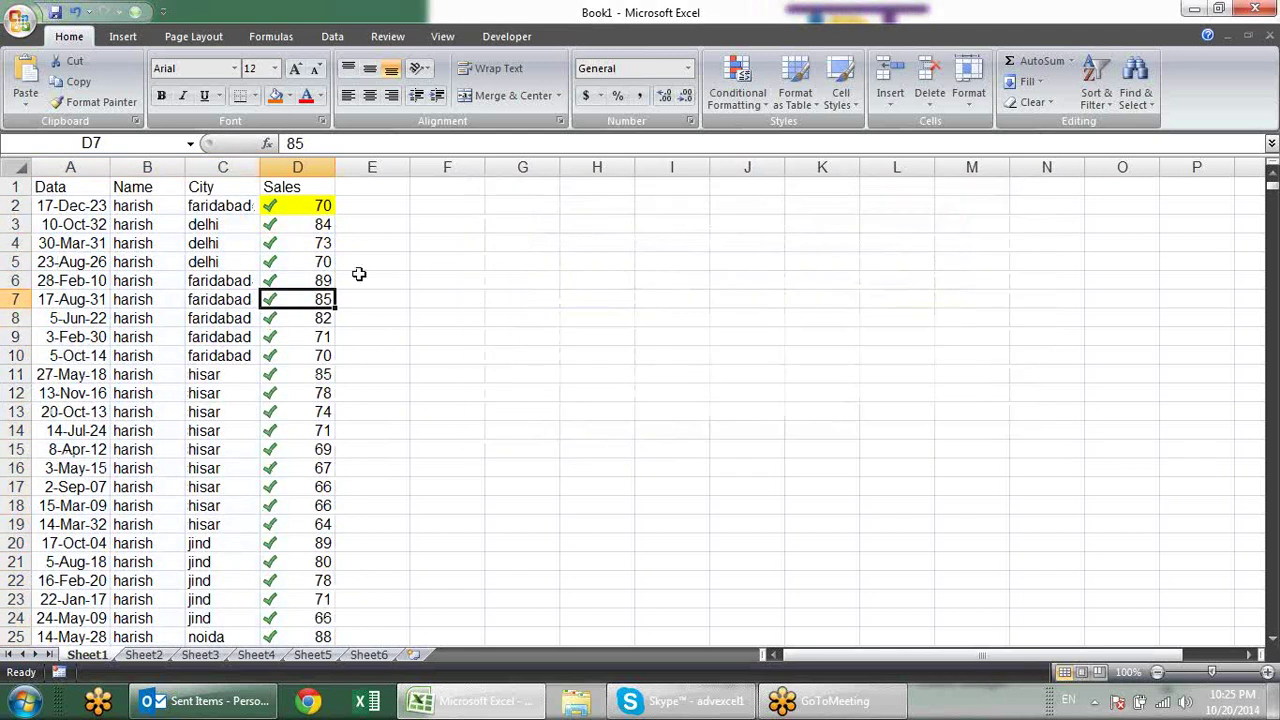
scroll(350, 270, down, 4)
scroll(345, 271, down, 3)
scroll(344, 271, down, 15)
scroll(341, 280, down, 8)
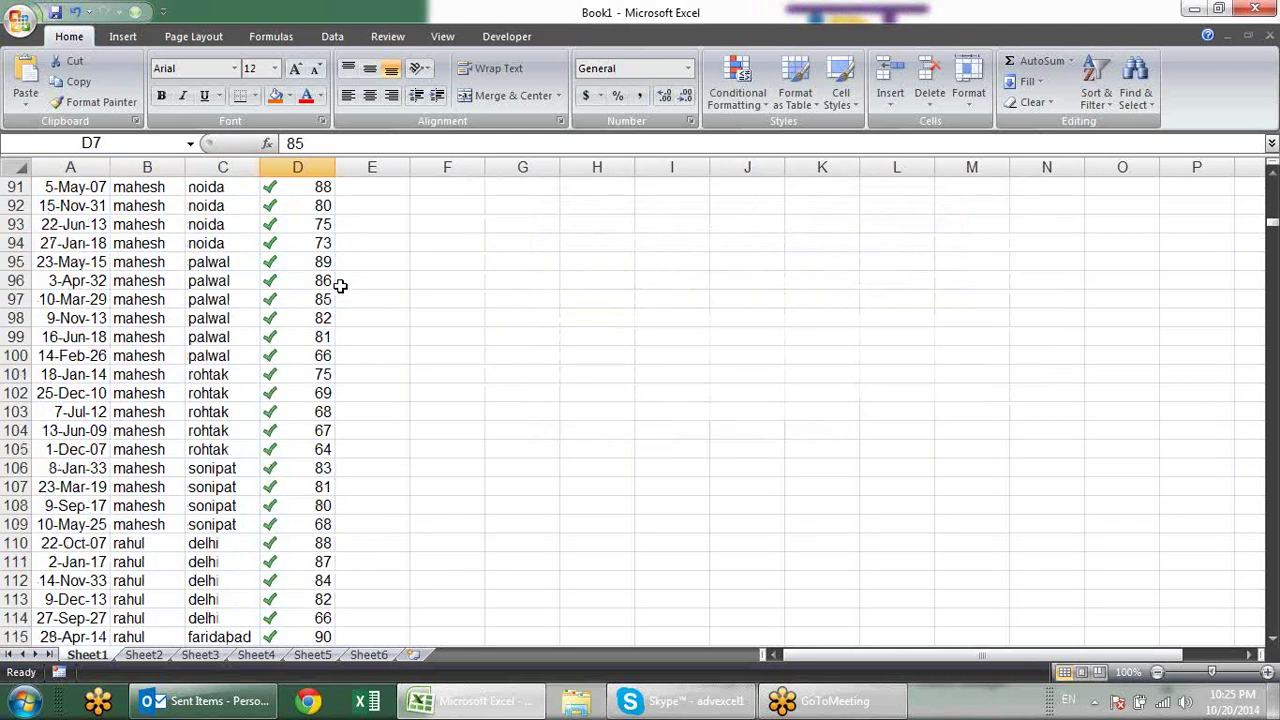
scroll(341, 280, down, 8)
scroll(338, 300, down, 9)
scroll(330, 322, down, 11)
scroll(323, 330, down, 15)
scroll(323, 322, down, 8)
scroll(325, 330, down, 9)
scroll(326, 335, down, 15)
scroll(323, 340, down, 9)
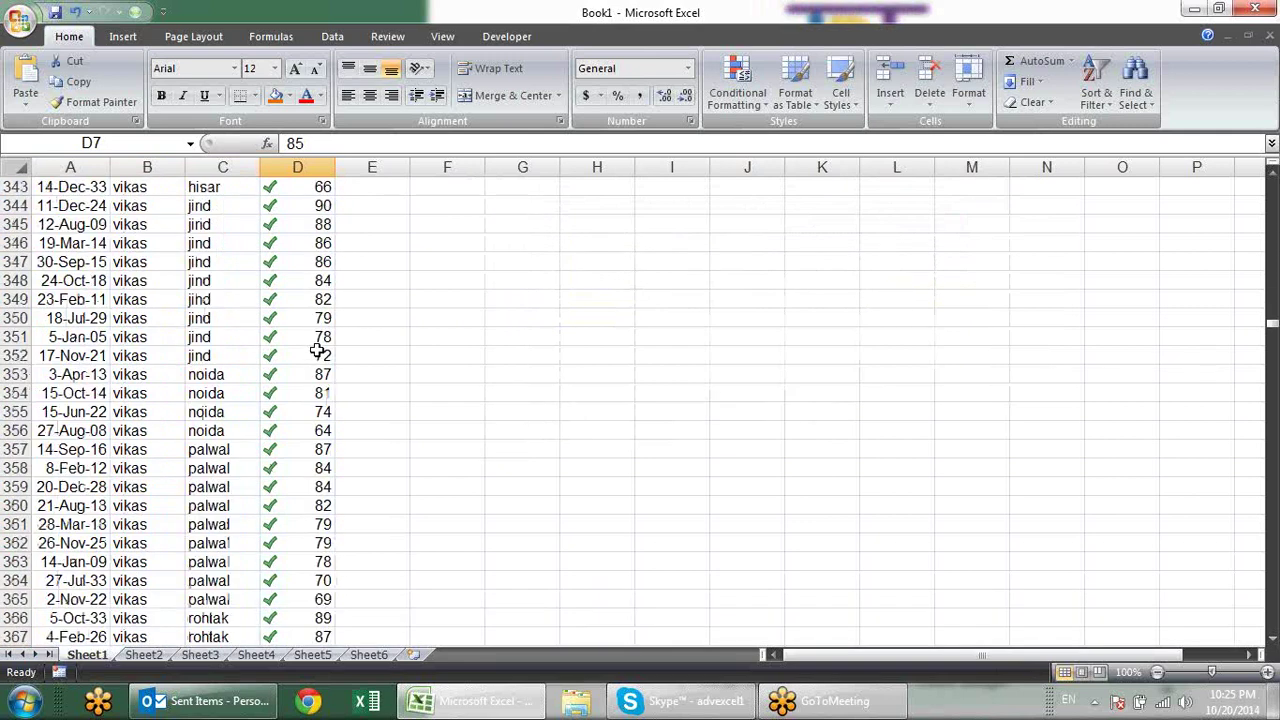
scroll(315, 350, down, 10)
scroll(304, 343, down, 1)
scroll(304, 343, down, 15)
scroll(302, 342, down, 8)
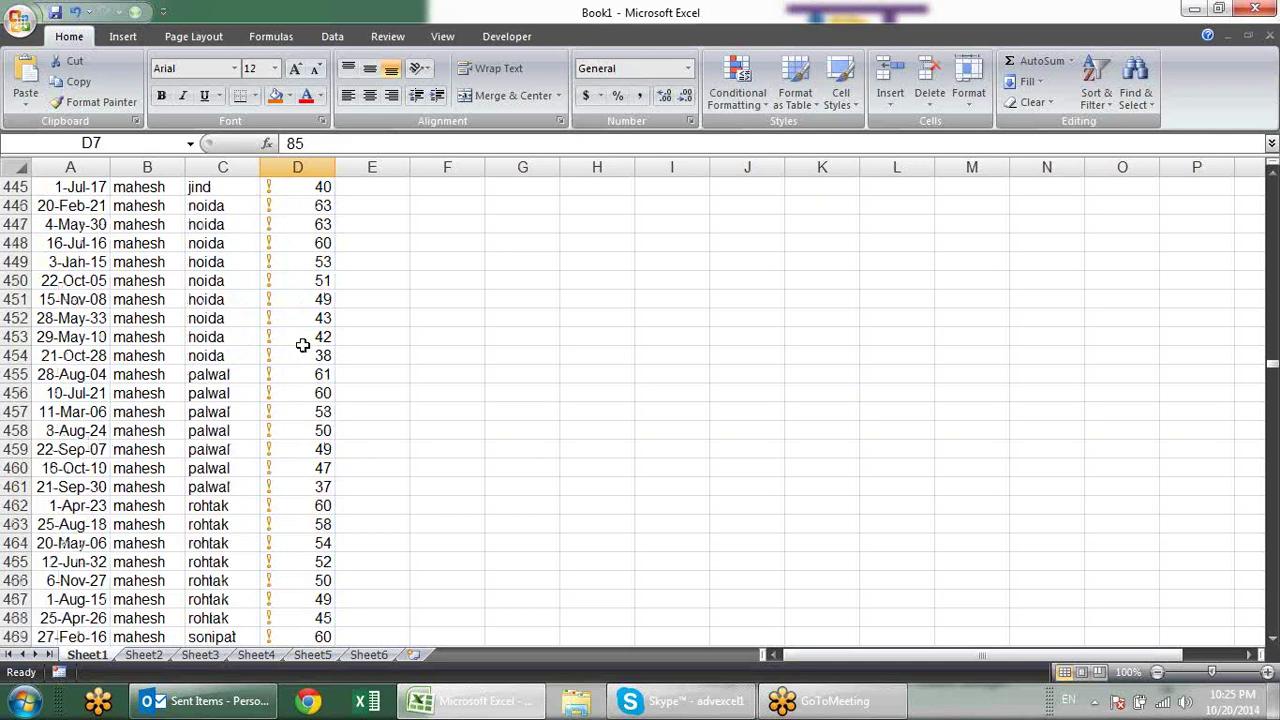
scroll(302, 342, down, 9)
scroll(302, 340, down, 9)
scroll(302, 340, down, 10)
scroll(303, 343, down, 16)
scroll(294, 351, down, 9)
scroll(300, 340, down, 8)
scroll(300, 354, down, 16)
scroll(294, 366, down, 8)
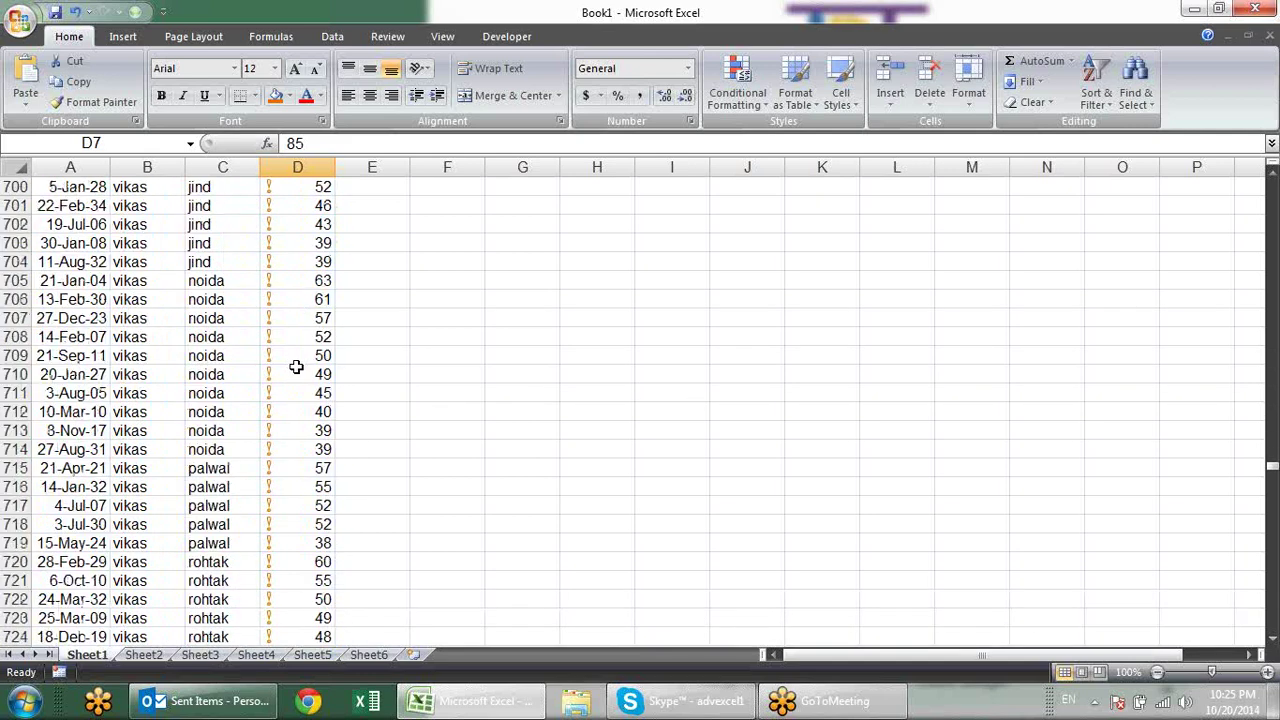
scroll(294, 366, down, 8)
scroll(294, 371, down, 5)
scroll(296, 374, down, 4)
scroll(300, 370, down, 4)
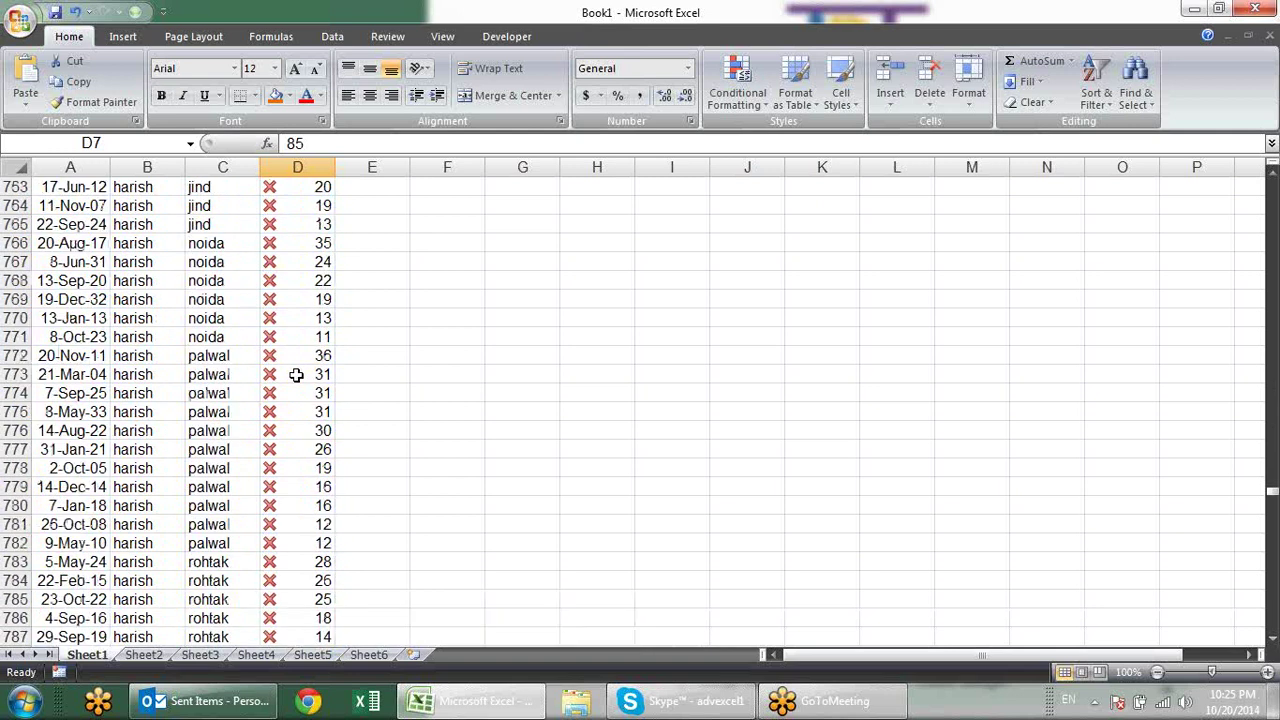
click(301, 369)
key(ctrl+Up)
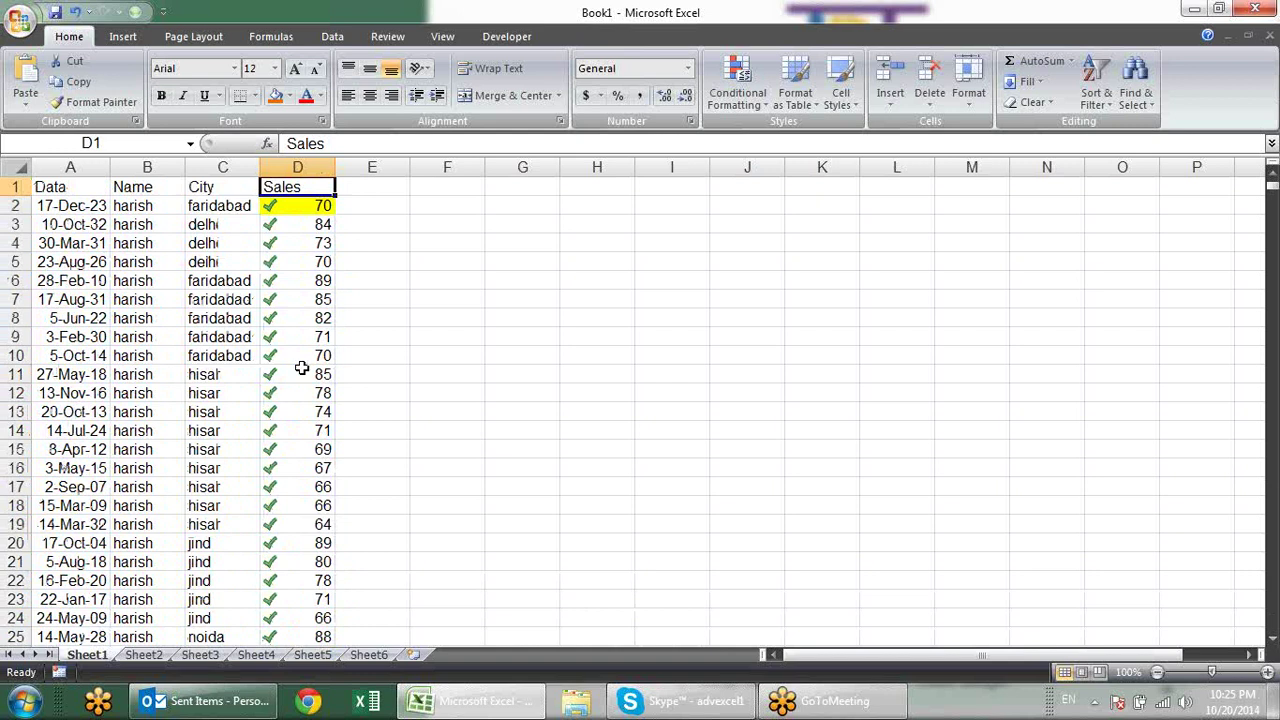
key(Down)
key(Down)
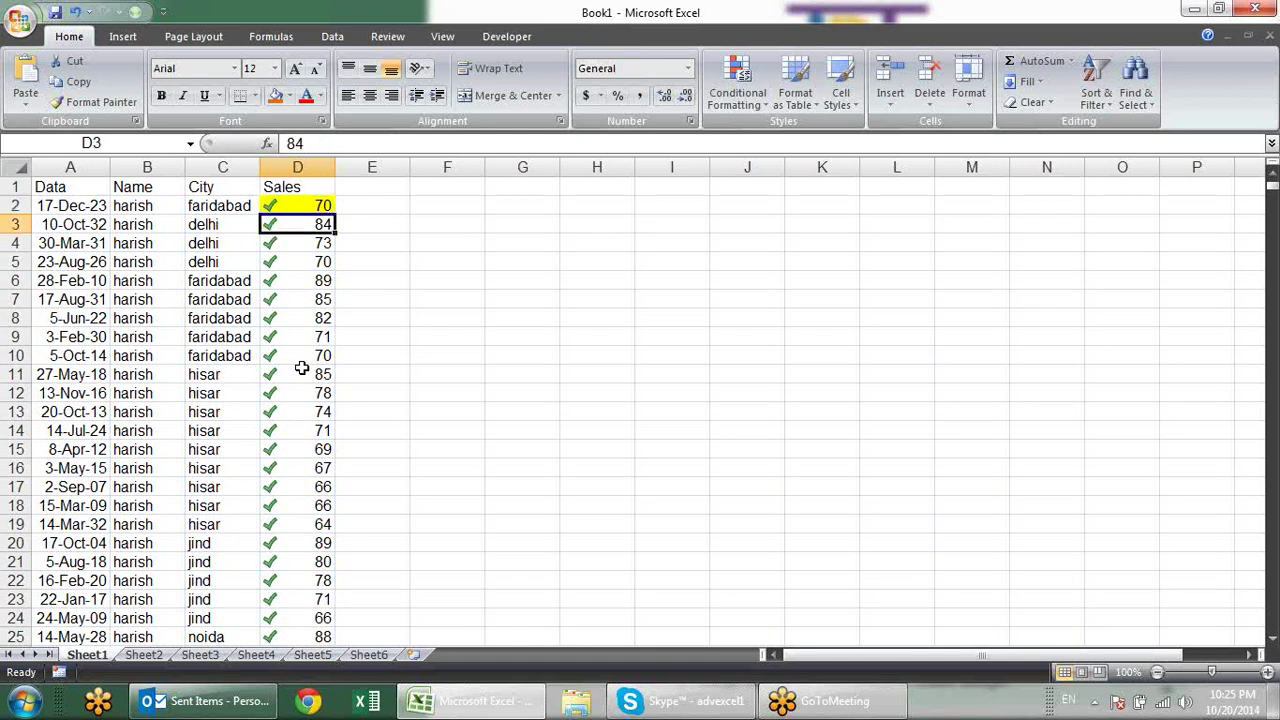
Step: Enter the header Month in E1 and =TEXT(A2,"mmm") in E2
click(393, 190)
text(Month)
key(Return)
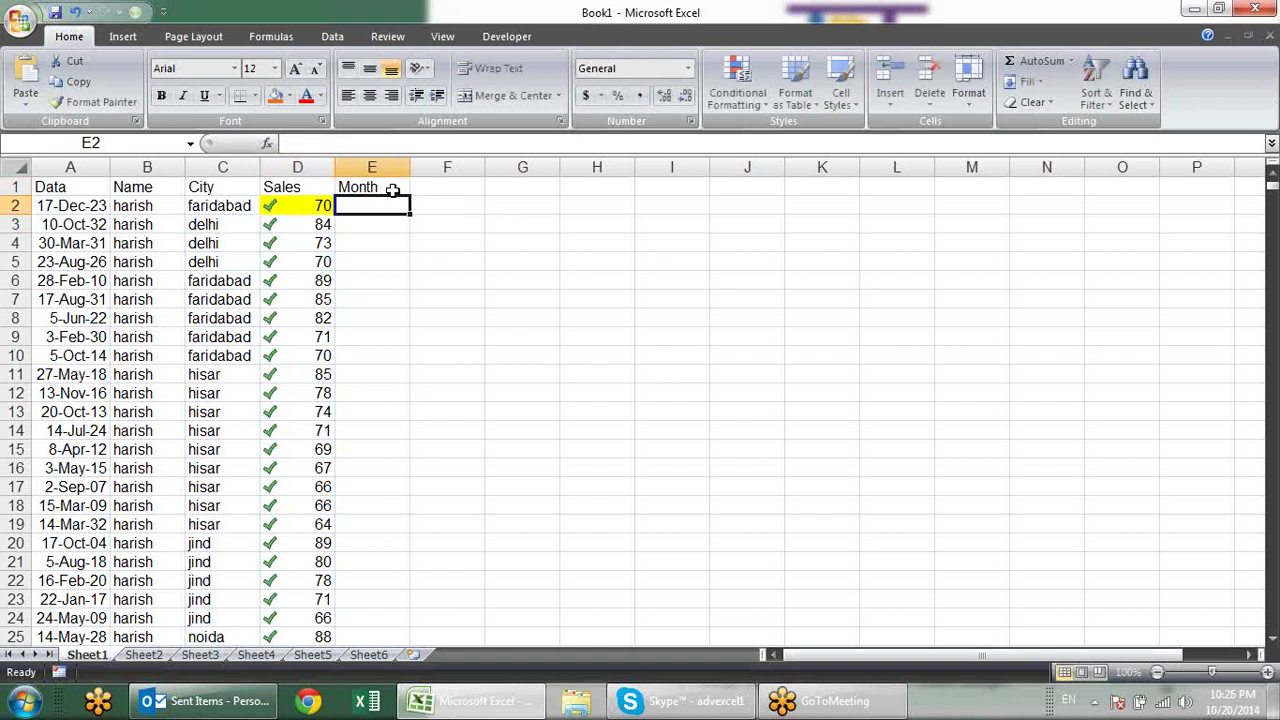
text(=)
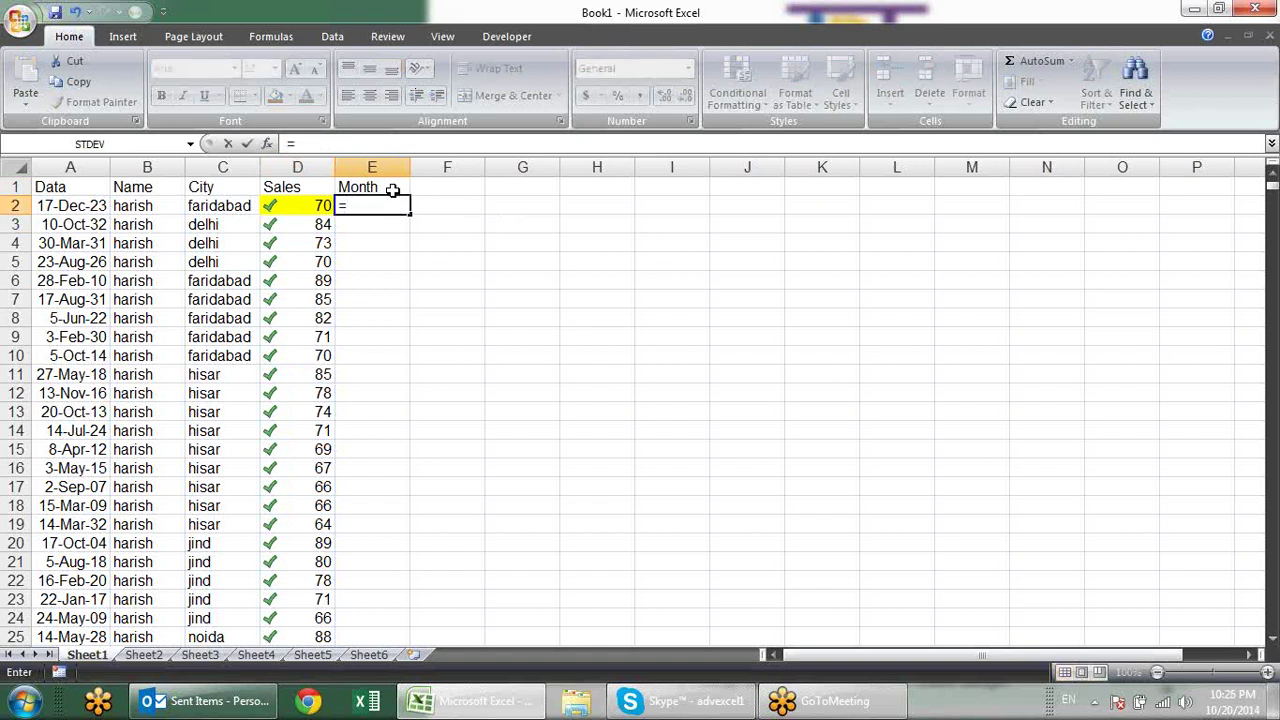
text(tex)
key(Tab)
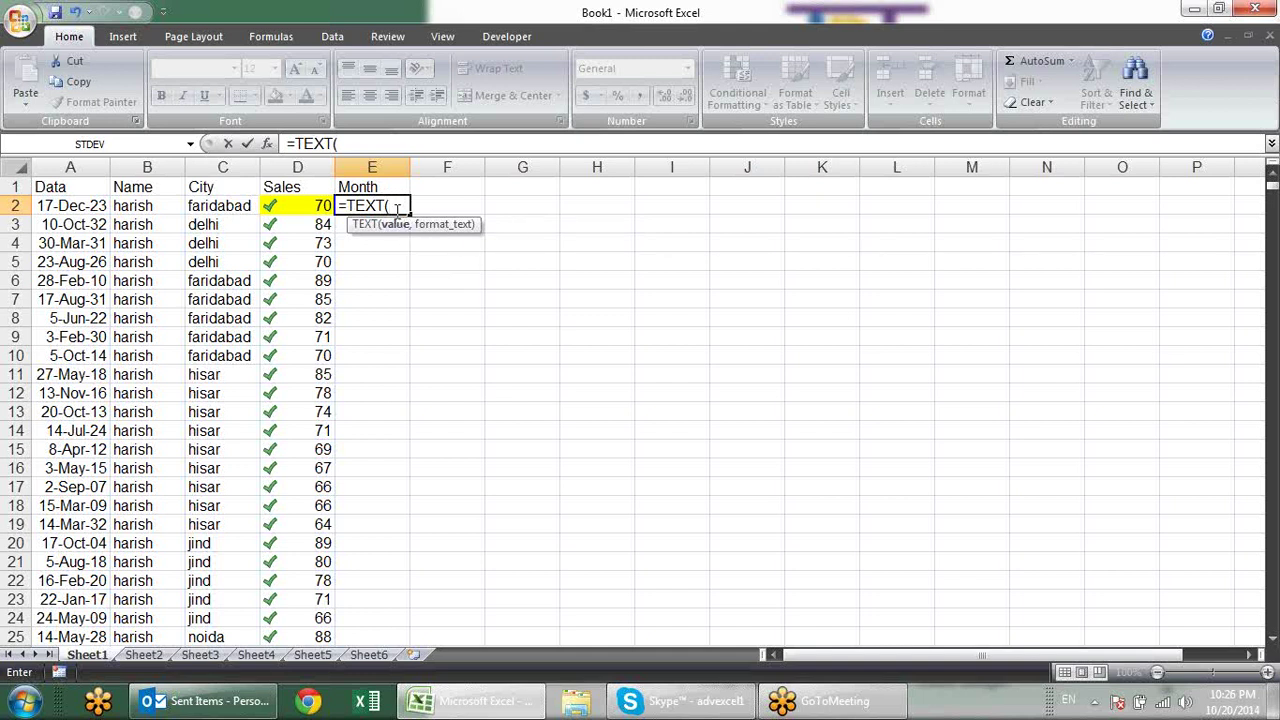
click(104, 207)
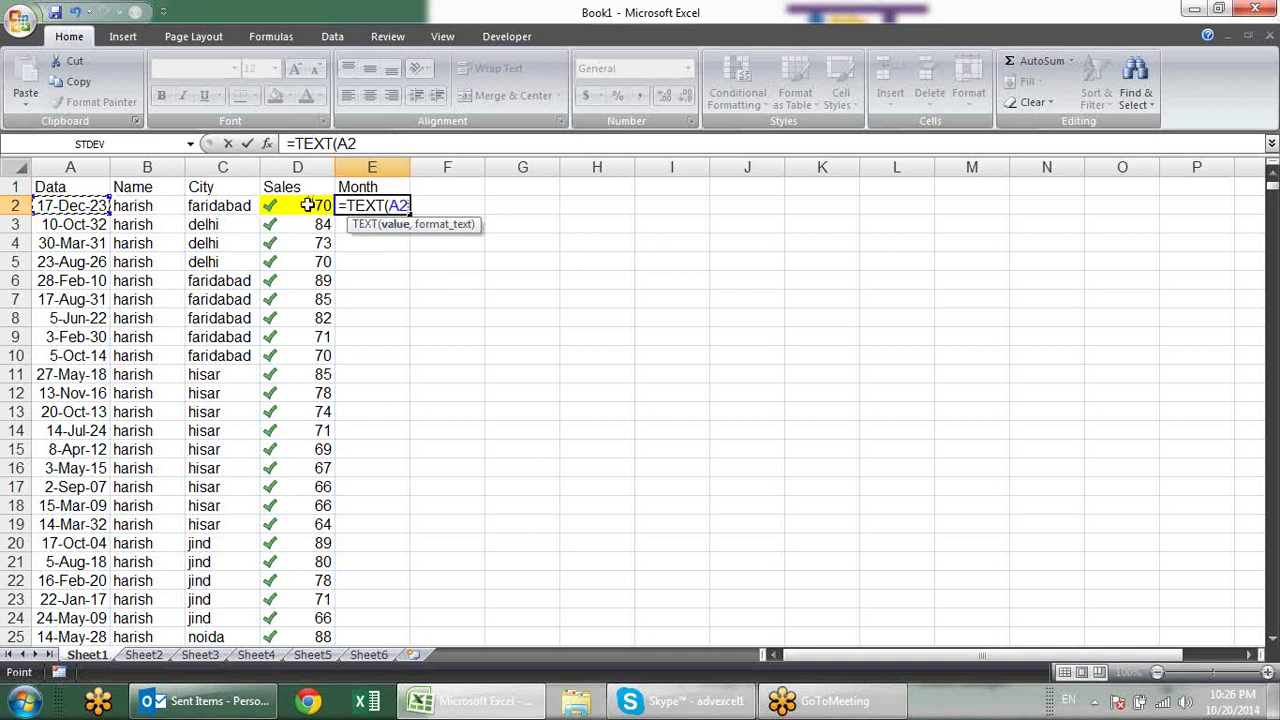
text(,"mmm)
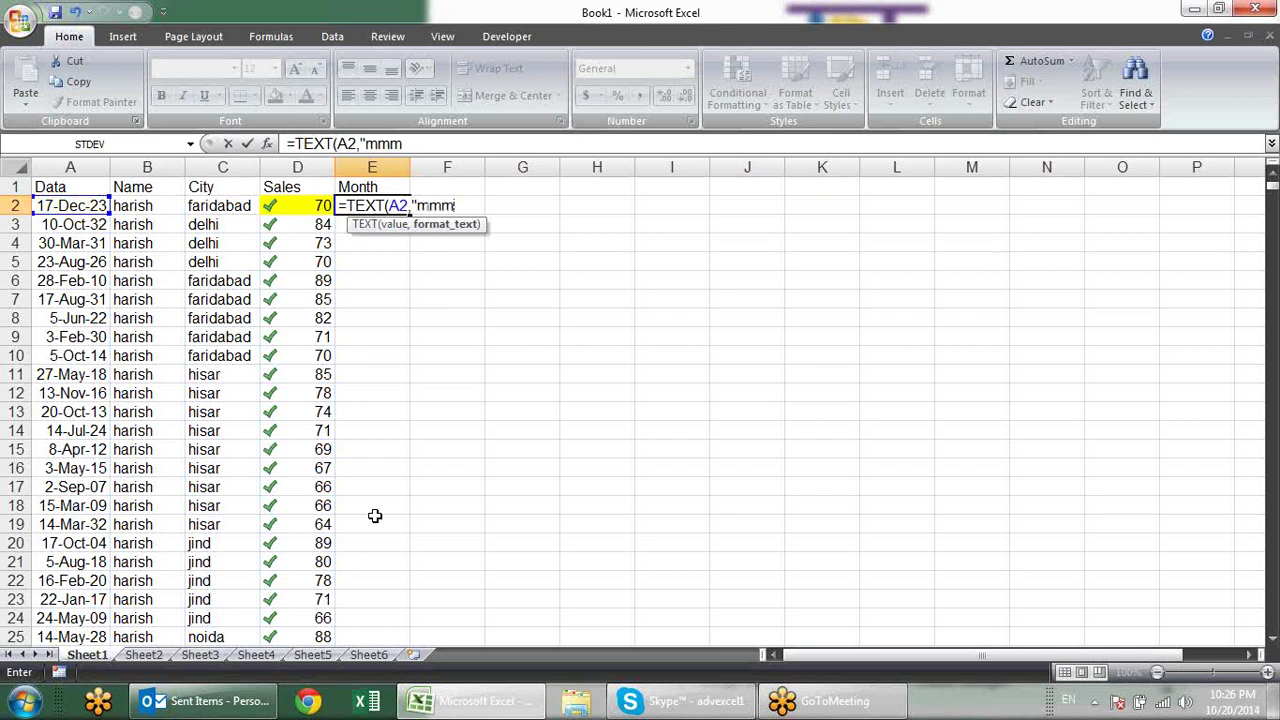
text("))
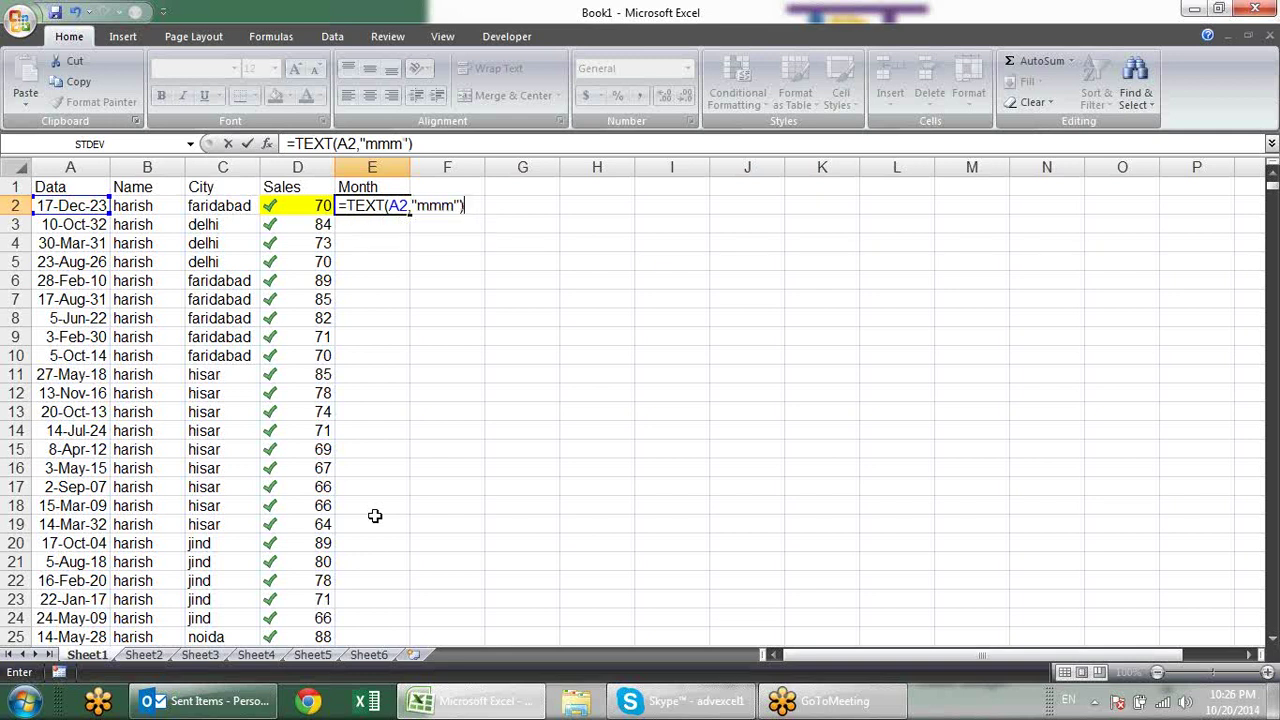
key(Return)
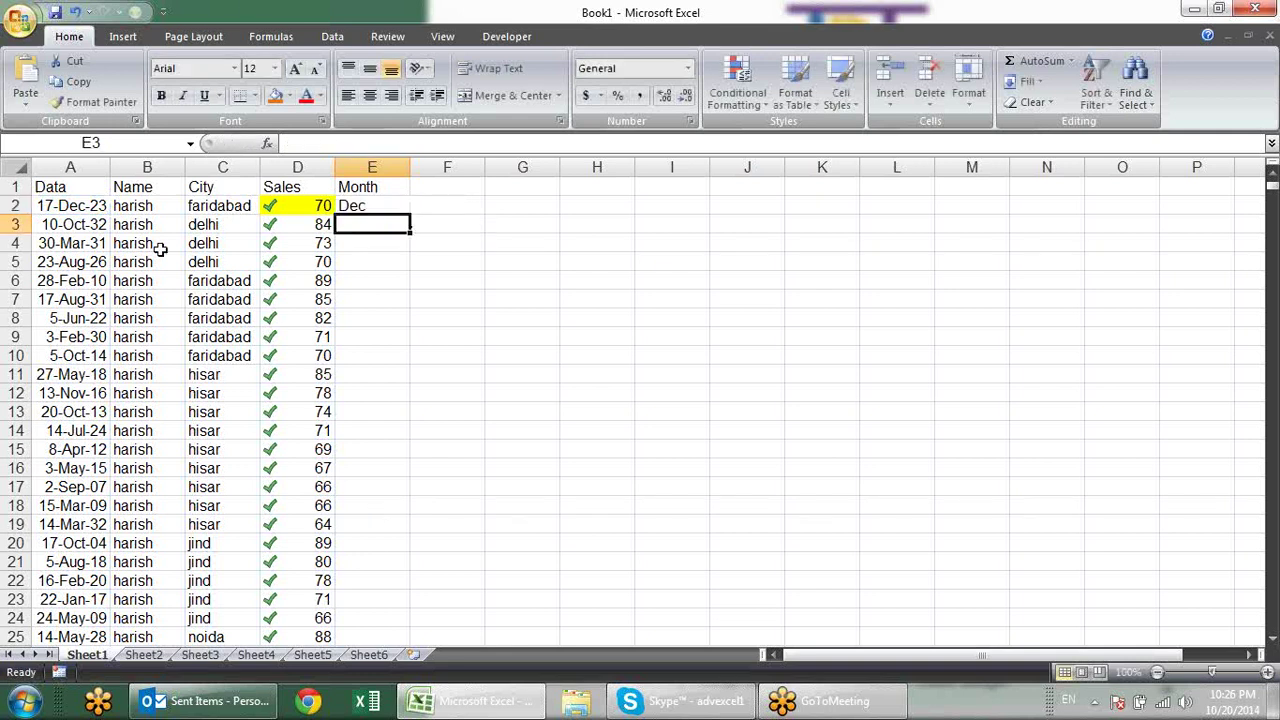
Step: Fill the month formula down column E
click(358, 206)
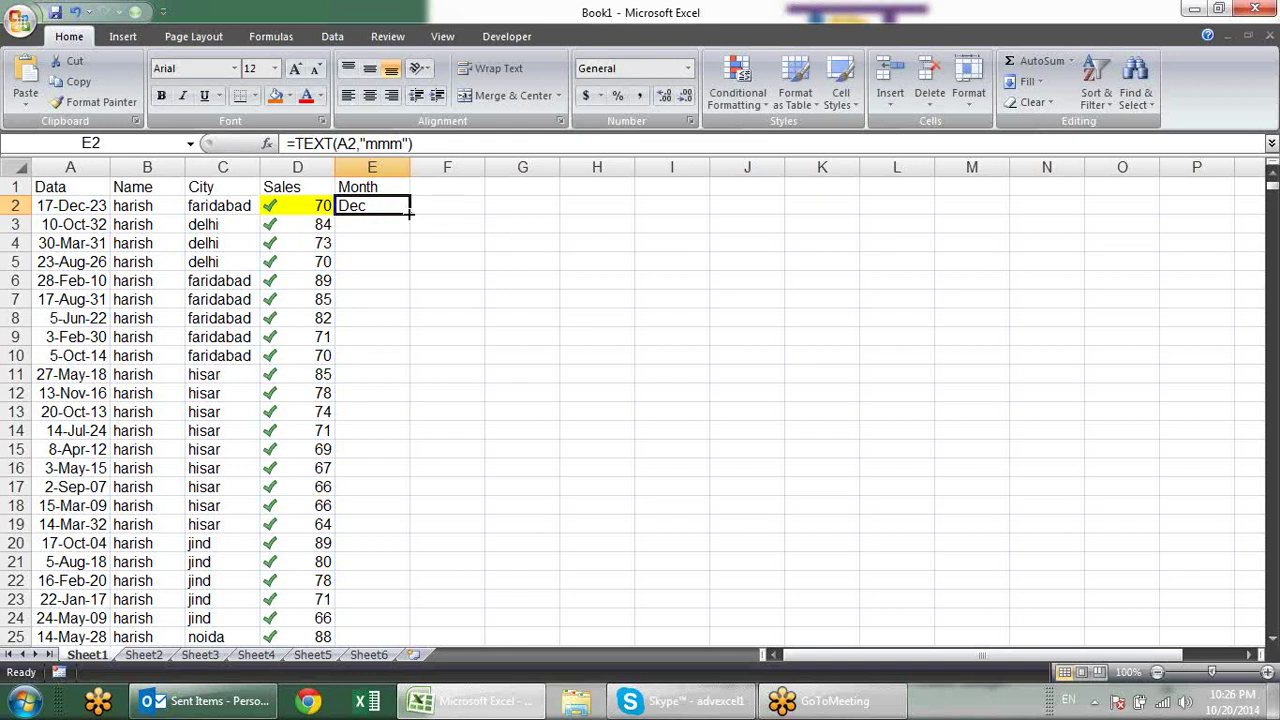
double_click(409, 213)
click(376, 224)
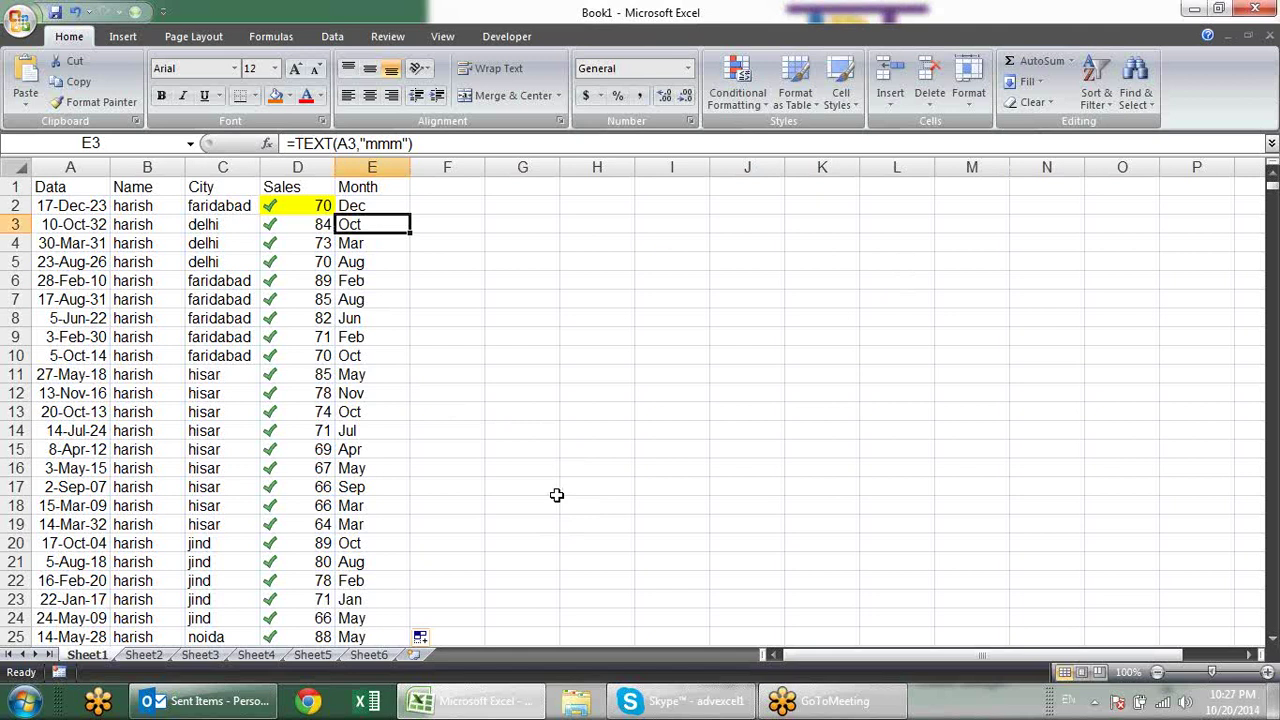
Step: Delete the second sort level and sort by Month on cell values, A to Z
key(alt+d)
key(s)
click(510, 310)
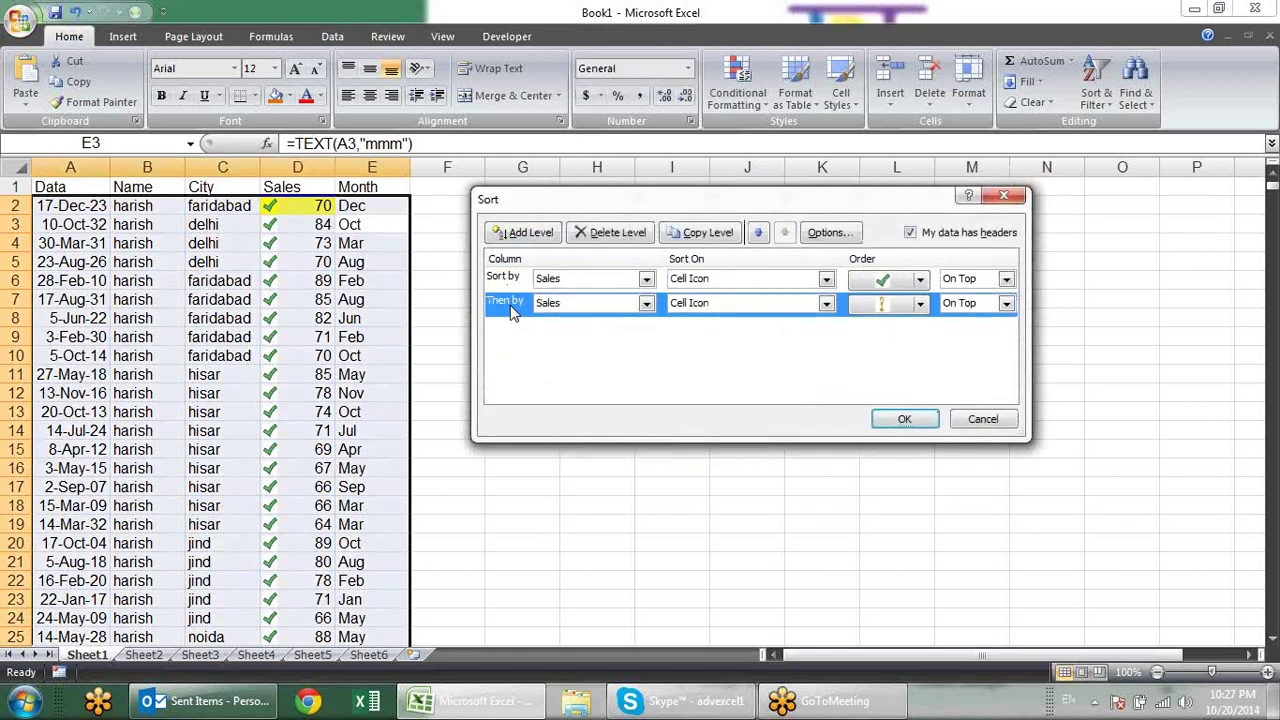
click(618, 234)
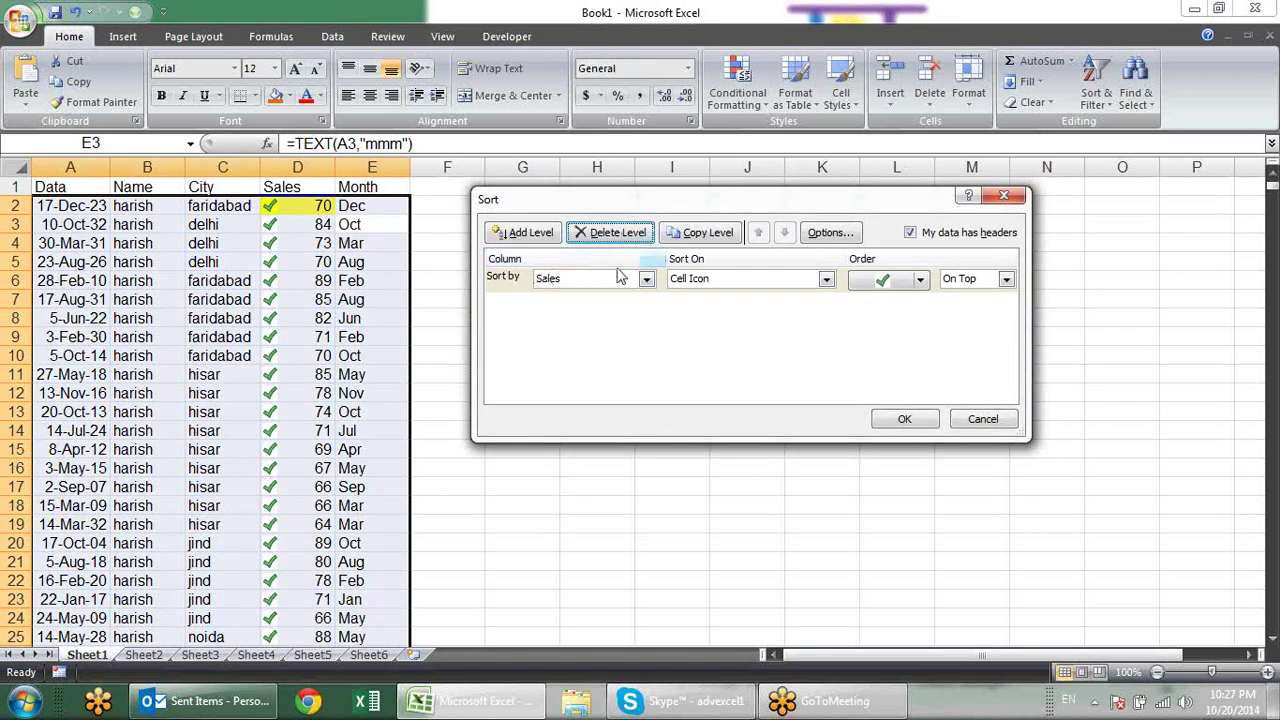
click(646, 279)
click(617, 344)
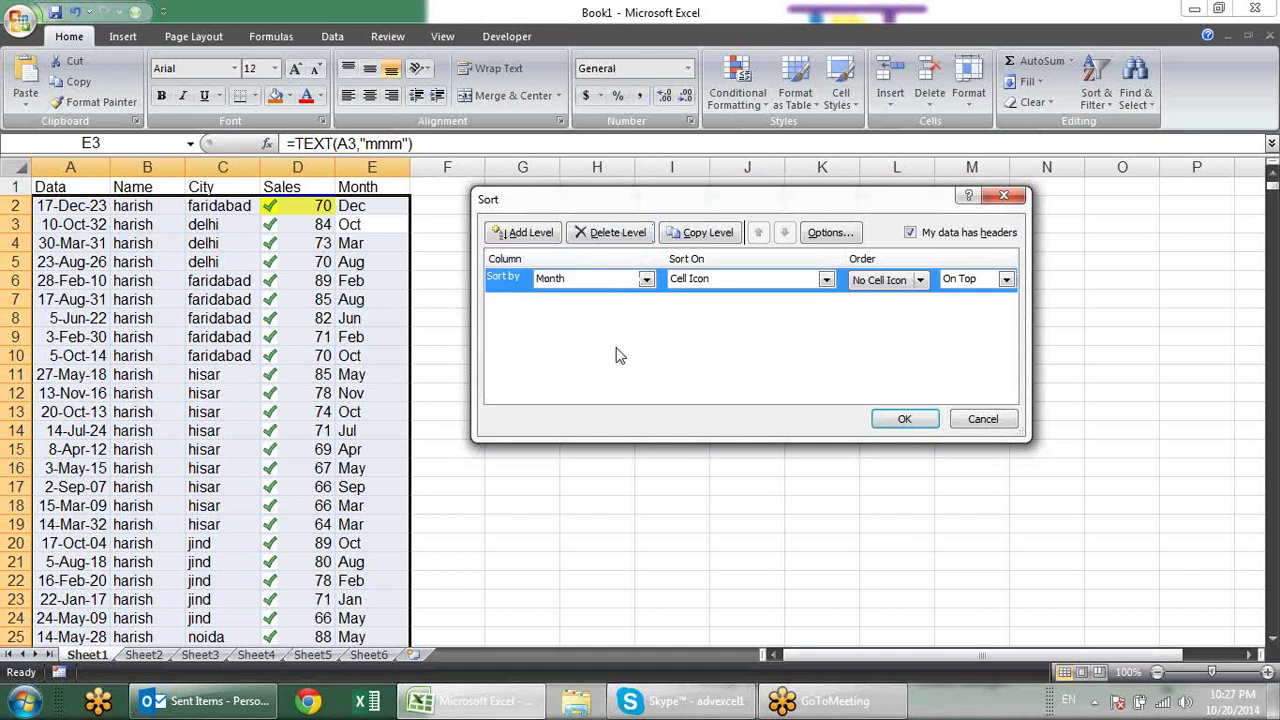
click(826, 279)
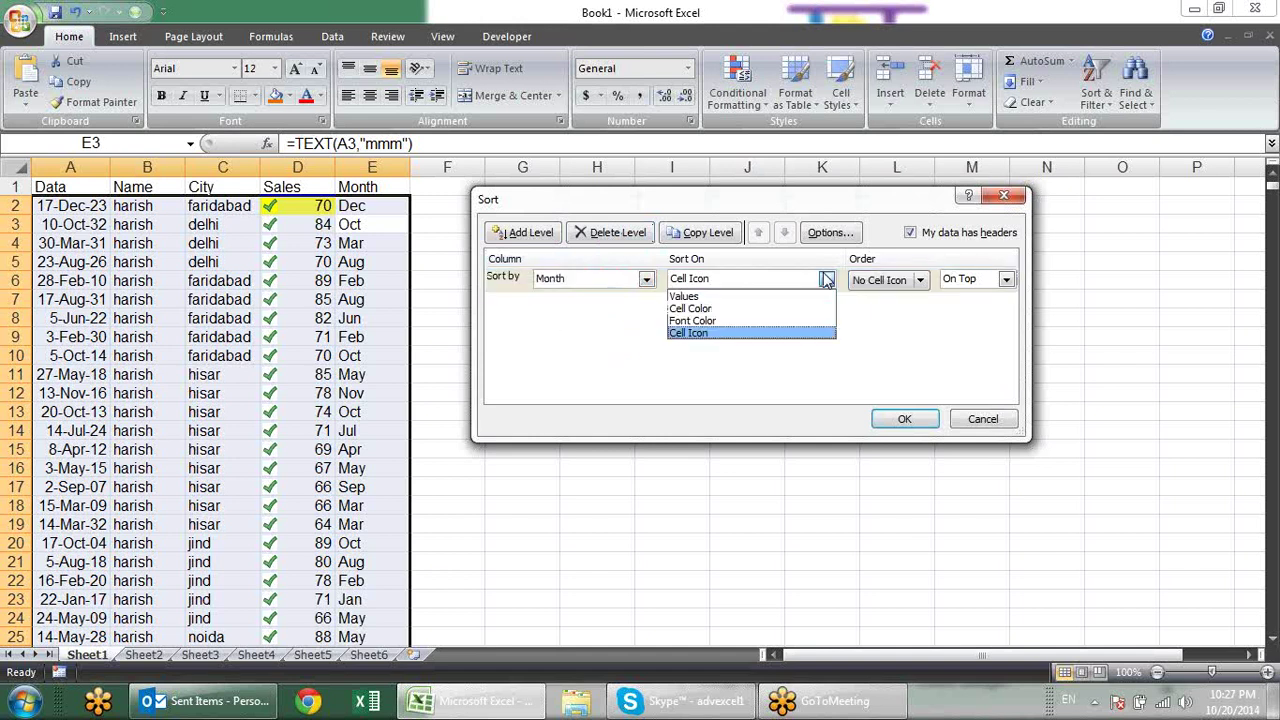
click(757, 297)
click(1005, 279)
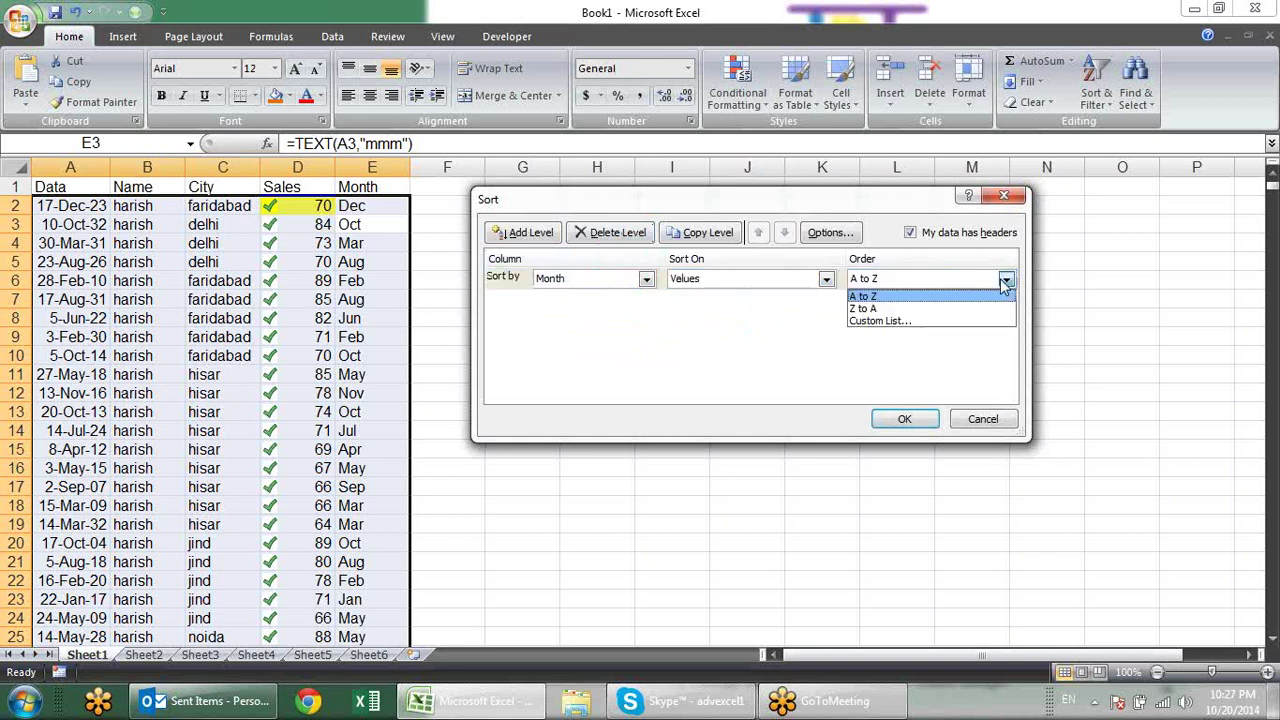
click(958, 300)
click(903, 420)
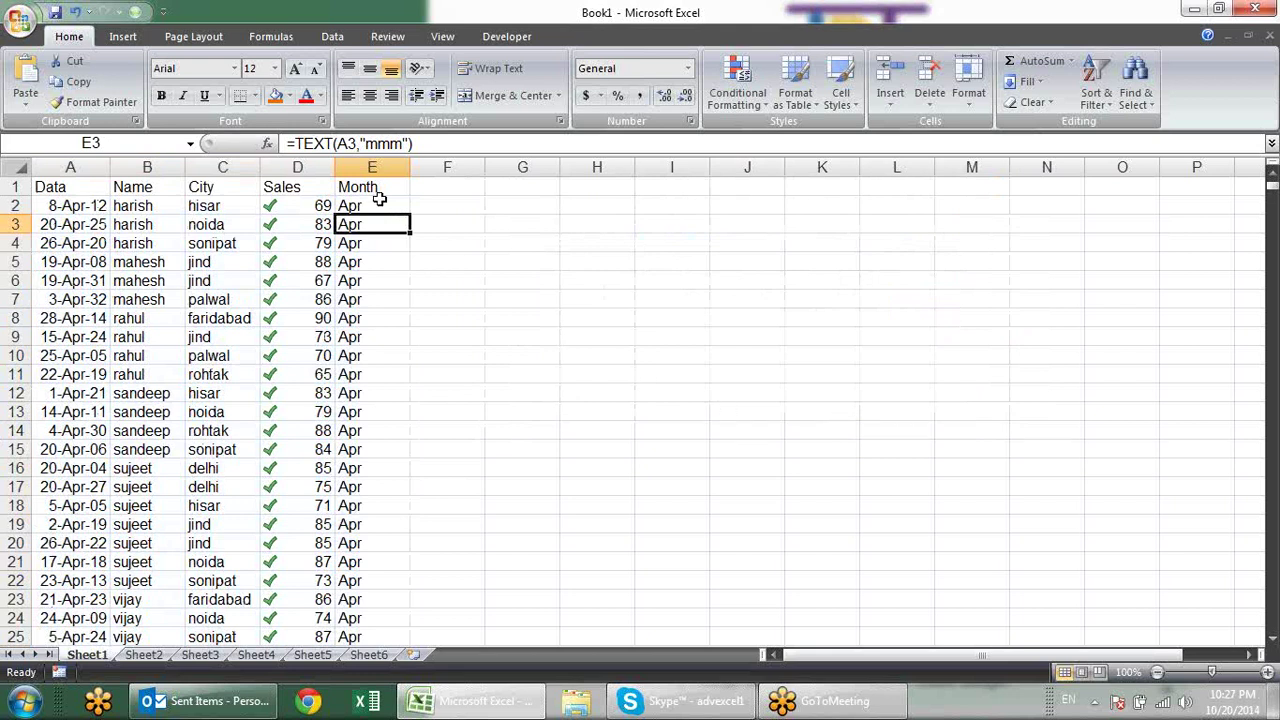
click(362, 262)
scroll(415, 398, down, 5)
scroll(412, 400, down, 7)
scroll(412, 400, down, 7)
scroll(412, 400, down, 7)
scroll(412, 400, down, 6)
click(387, 302)
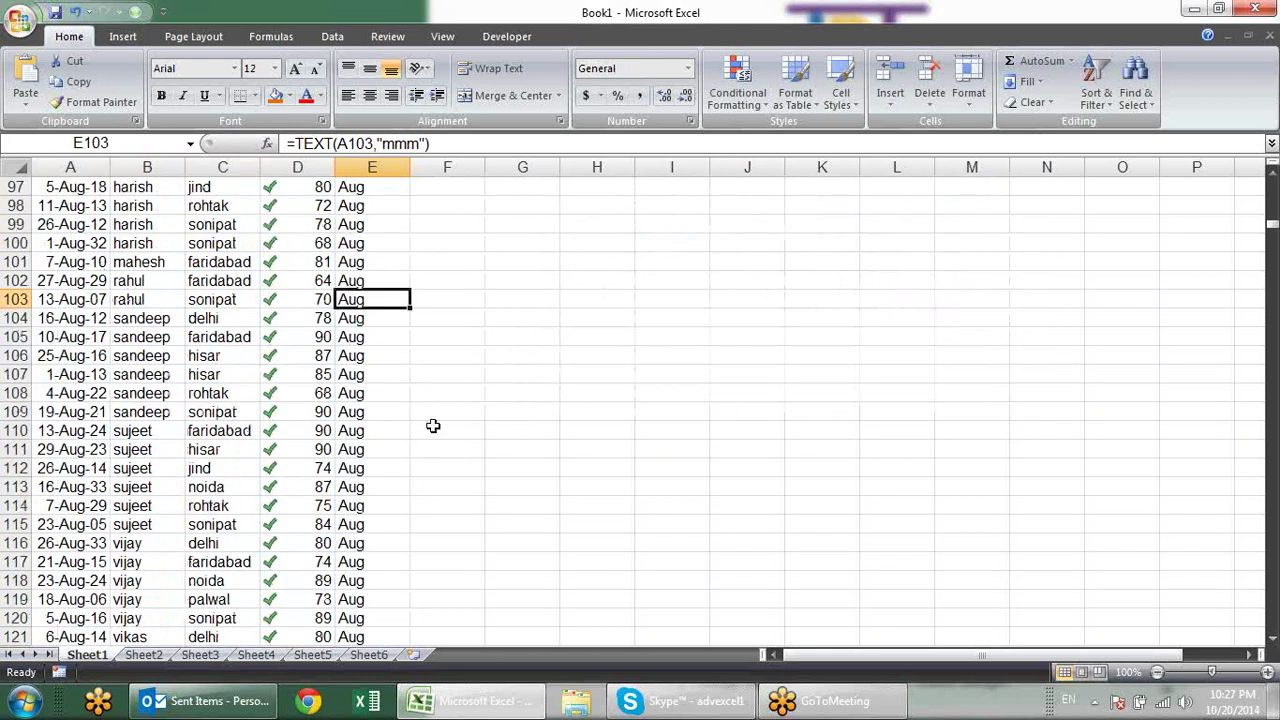
scroll(454, 477, down, 1)
scroll(453, 479, down, 7)
scroll(453, 479, down, 10)
scroll(453, 479, down, 6)
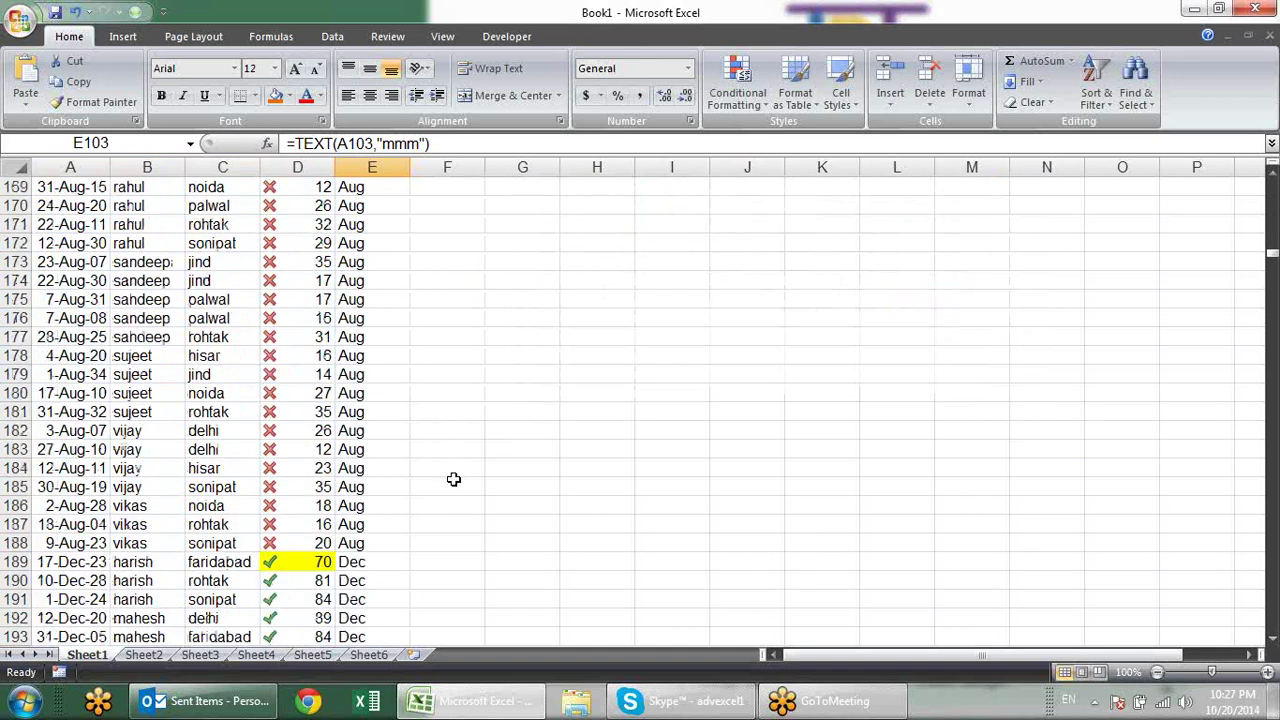
scroll(453, 479, down, 7)
click(390, 288)
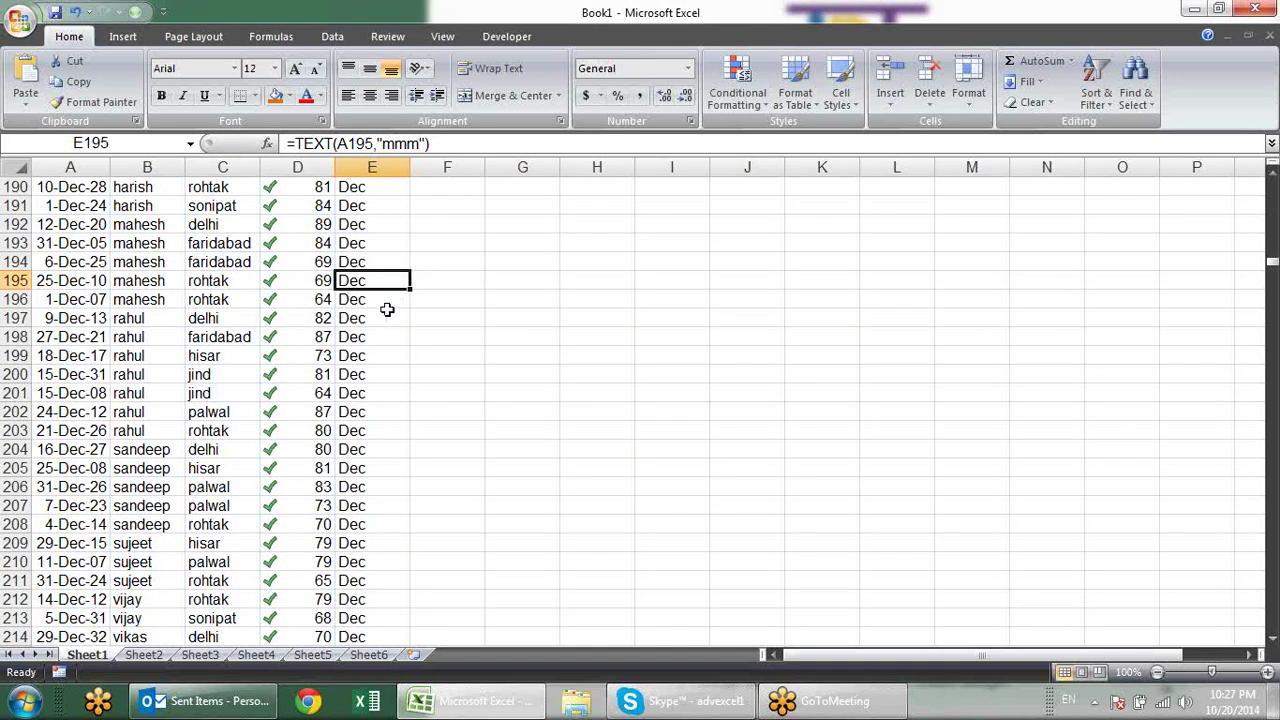
scroll(386, 334, down, 5)
scroll(386, 334, down, 6)
scroll(383, 333, down, 6)
scroll(383, 333, down, 4)
scroll(382, 334, up, 7)
scroll(382, 334, up, 8)
scroll(383, 336, up, 7)
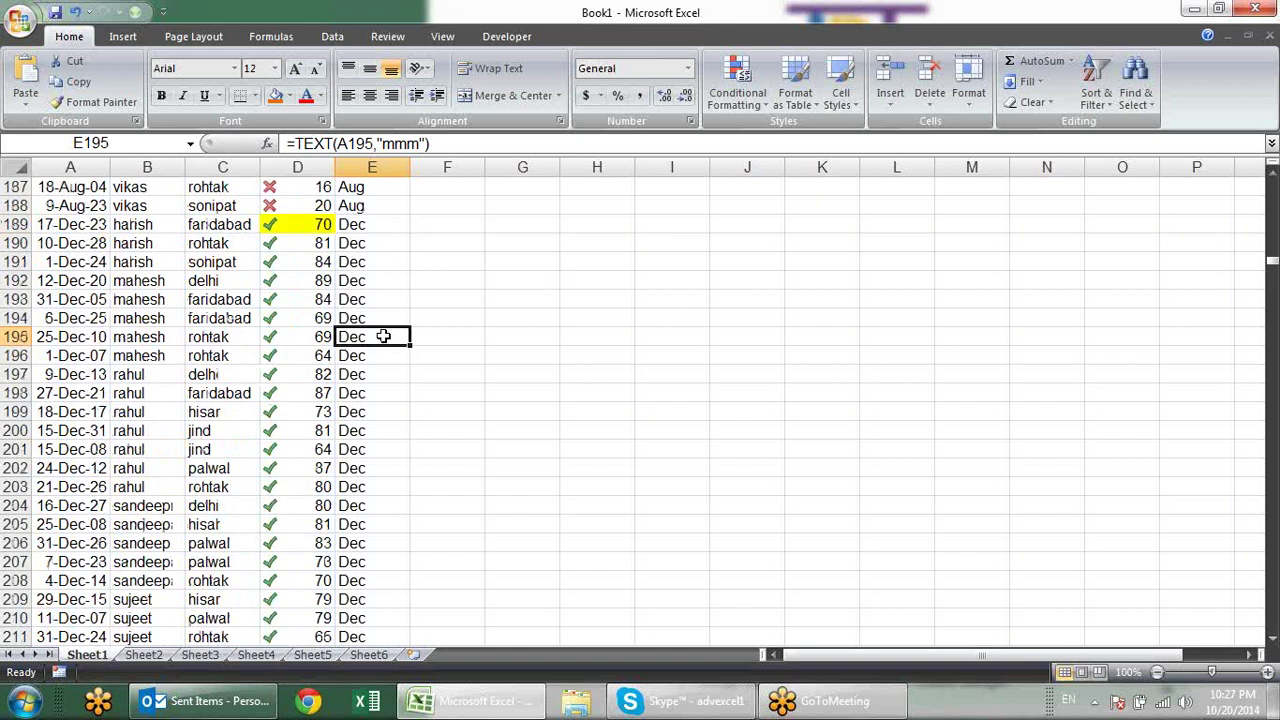
key(ctrl+Up)
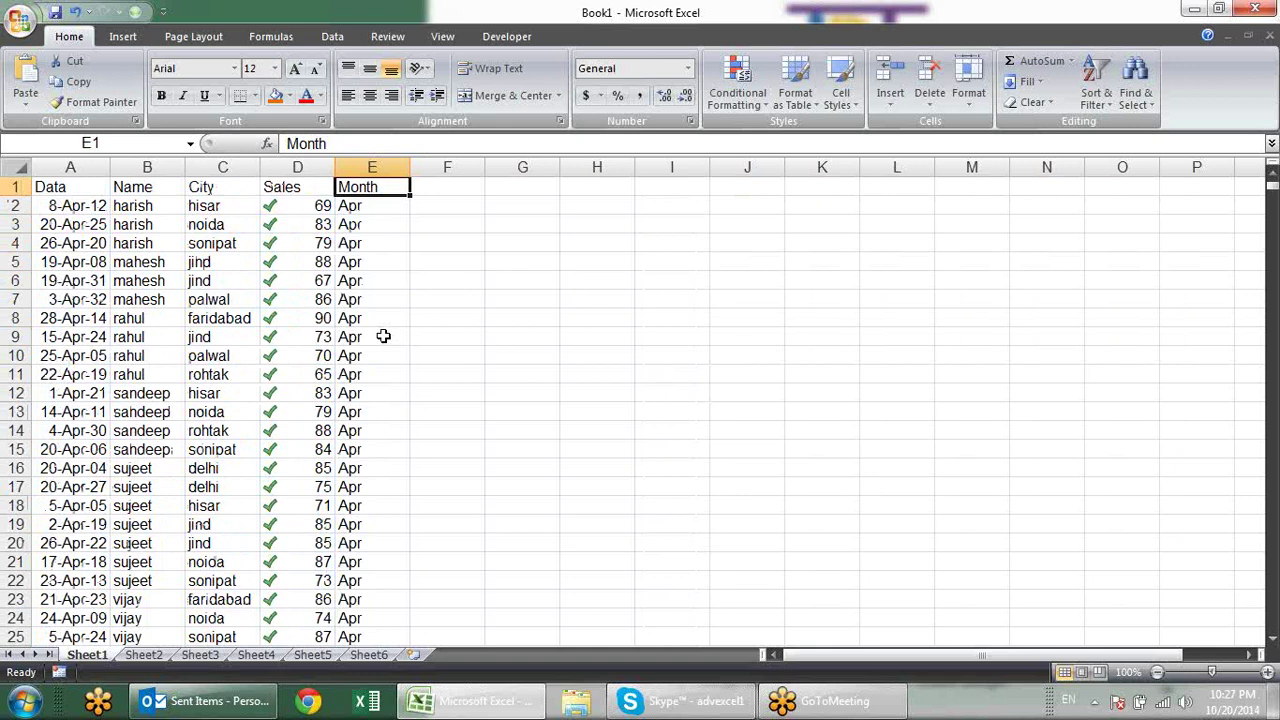
key(Down)
key(Down)
key(Down)
key(Down)
key(Down)
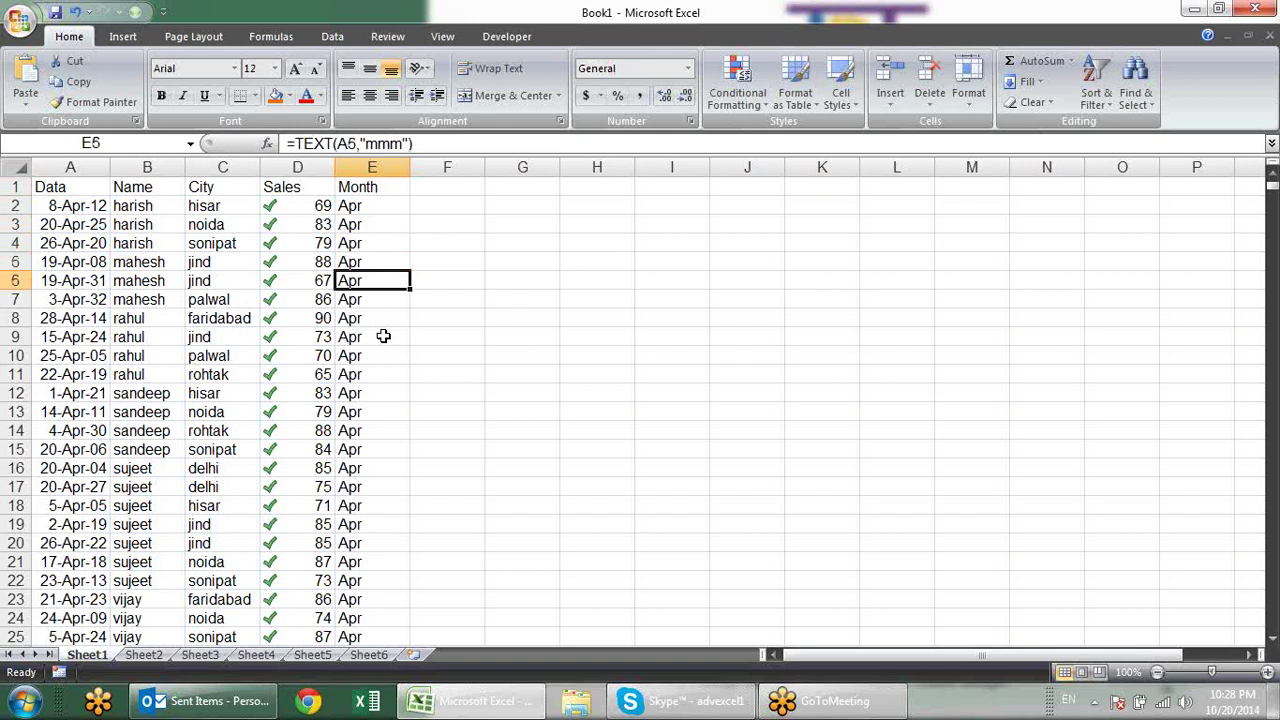
Step: Sort Month by the Jan, Feb, Mar custom list
key(alt+d)
key(s)
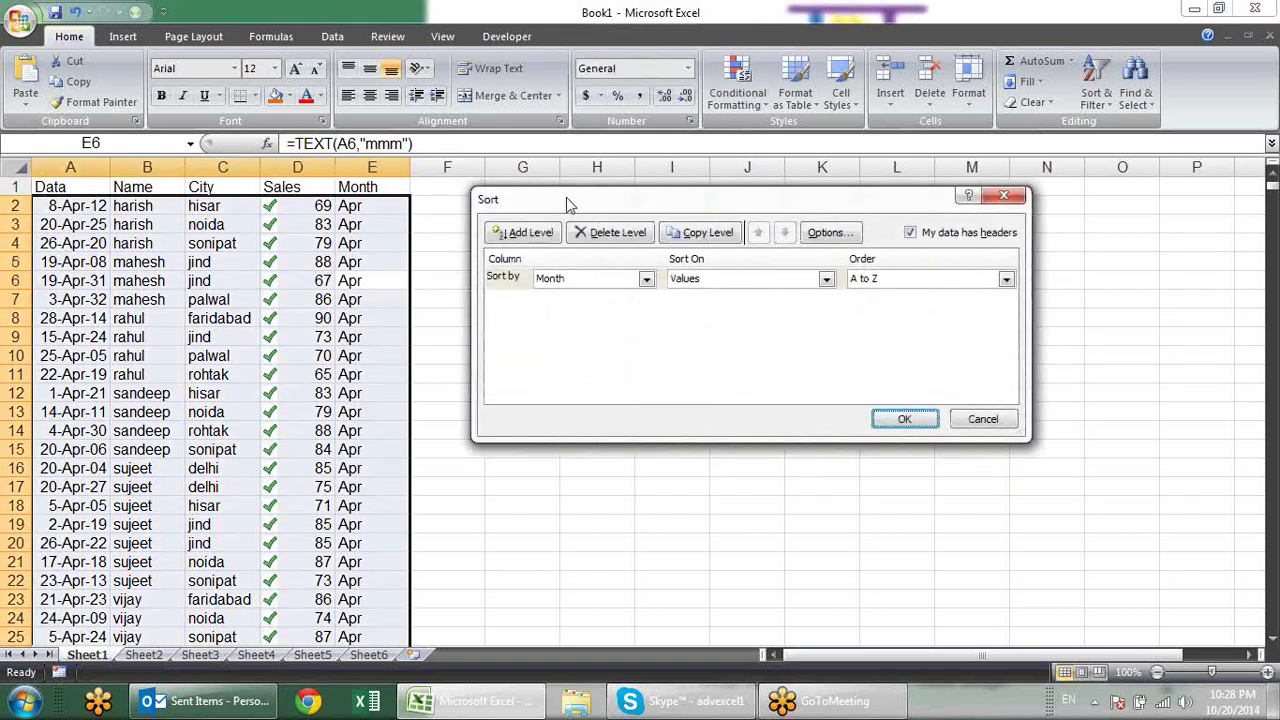
click(925, 284)
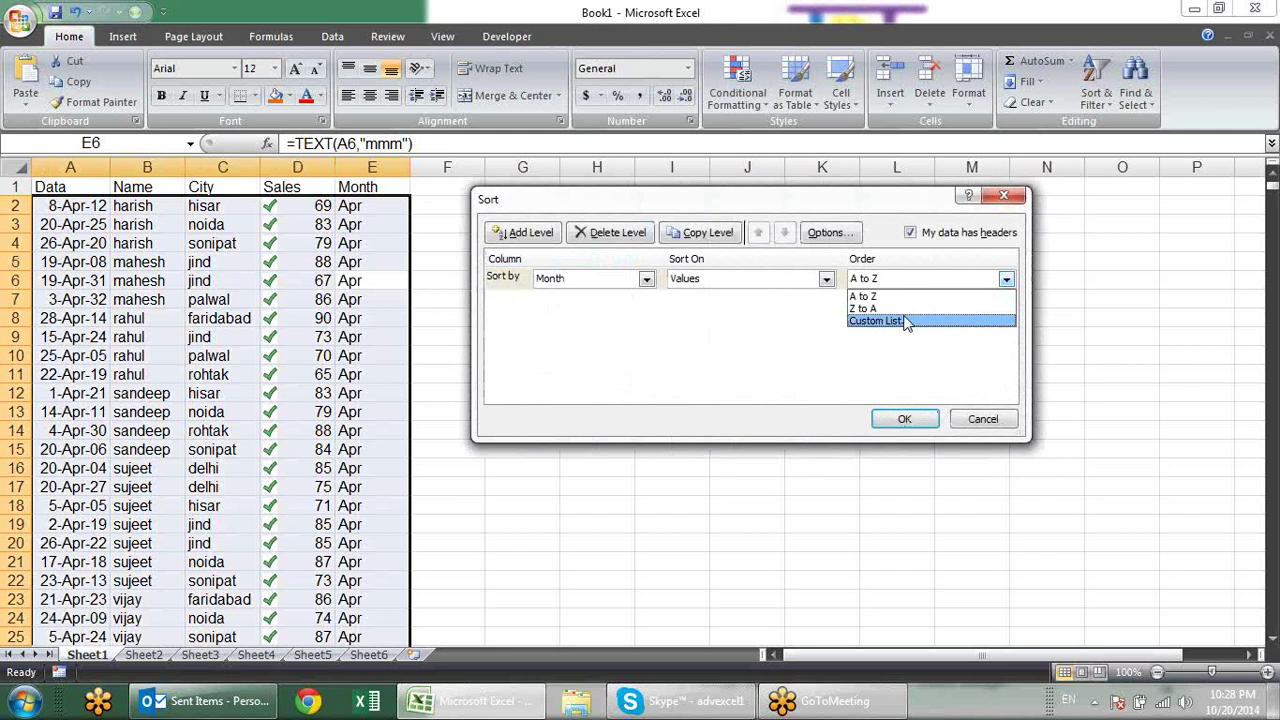
click(905, 321)
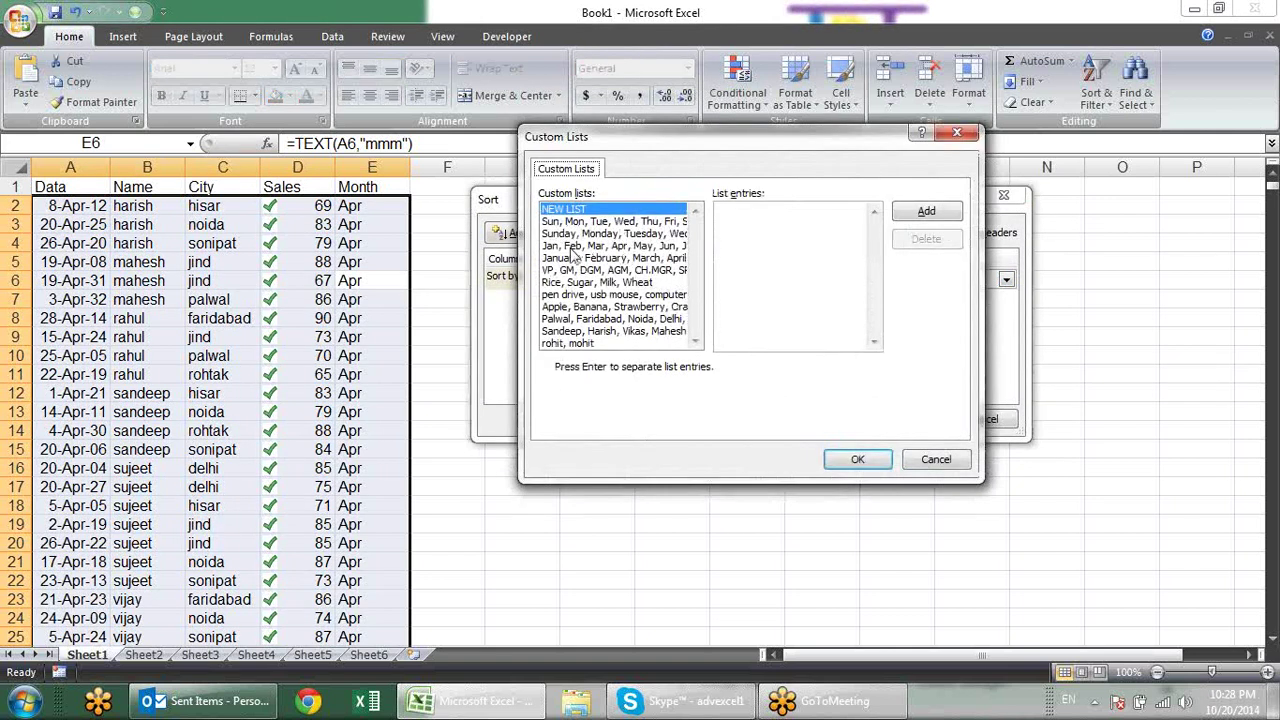
click(571, 246)
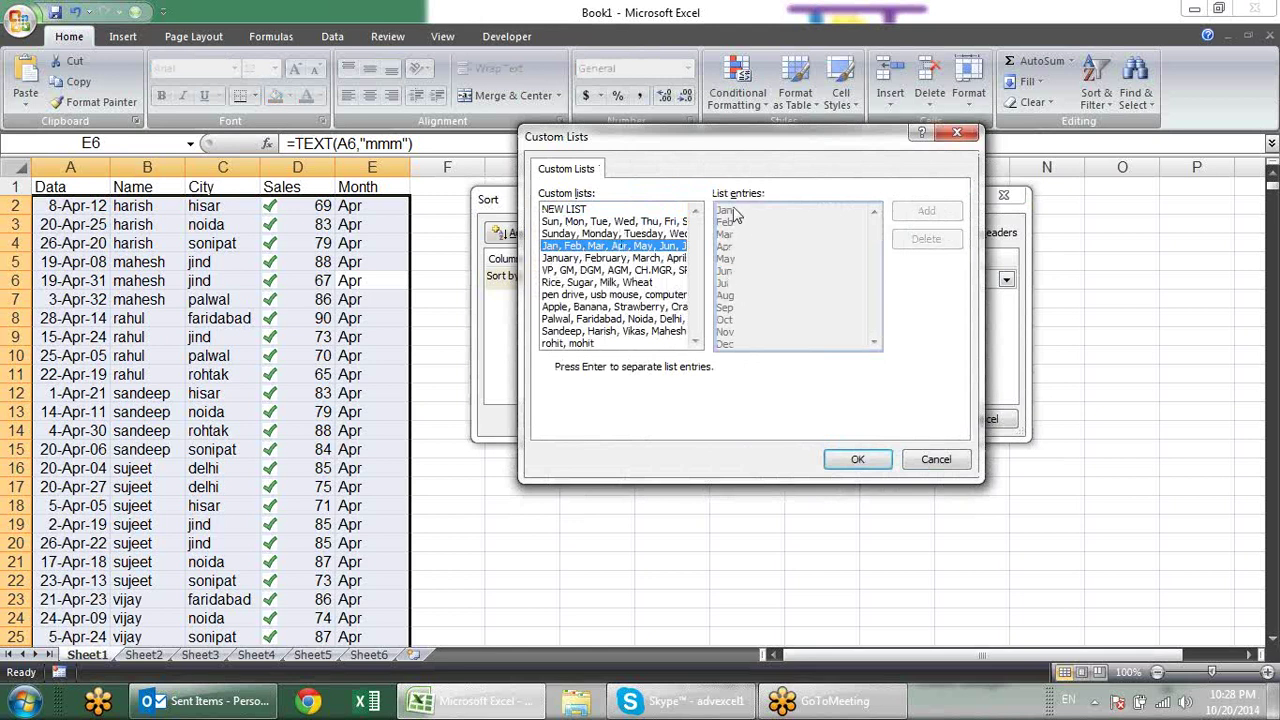
click(868, 460)
click(905, 418)
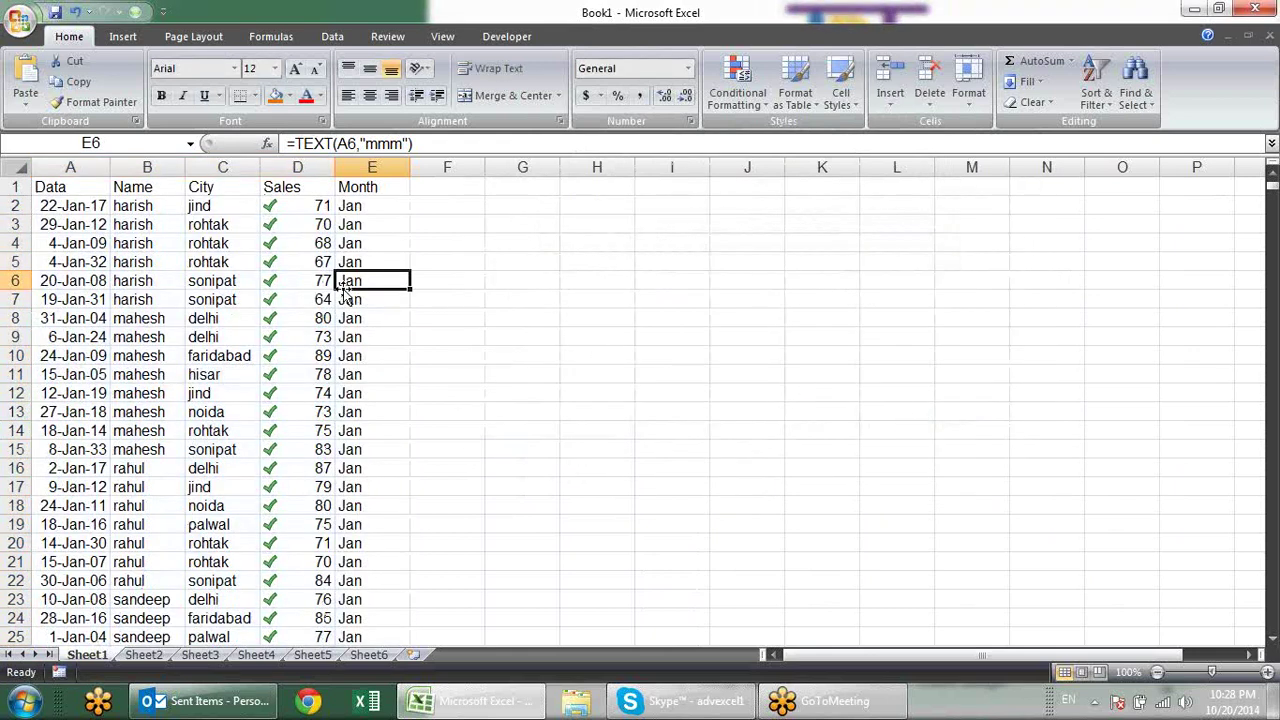
Step: Scroll down to check the month order, then return to the table's top
scroll(360, 300, down, 10)
scroll(371, 318, down, 10)
scroll(368, 314, down, 7)
scroll(365, 310, down, 6)
scroll(356, 305, down, 7)
scroll(356, 300, down, 8)
scroll(357, 288, down, 7)
scroll(365, 305, down, 7)
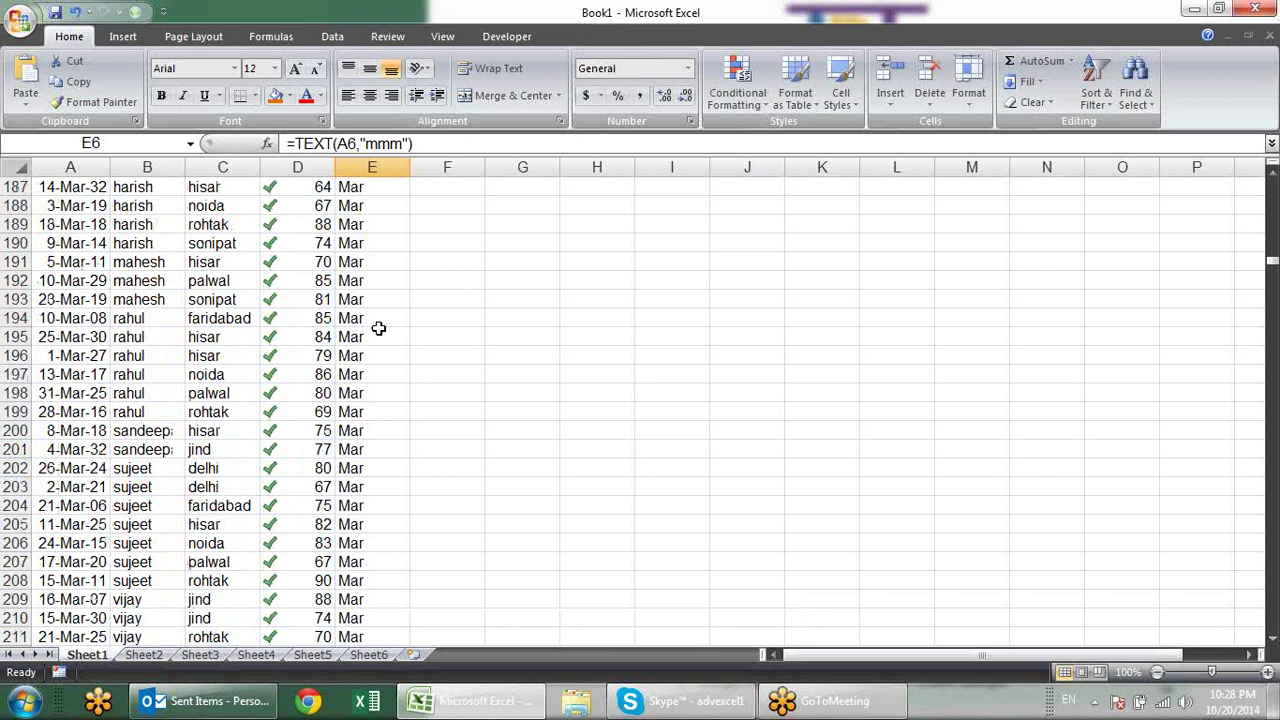
click(383, 318)
key(ctrl+Up)
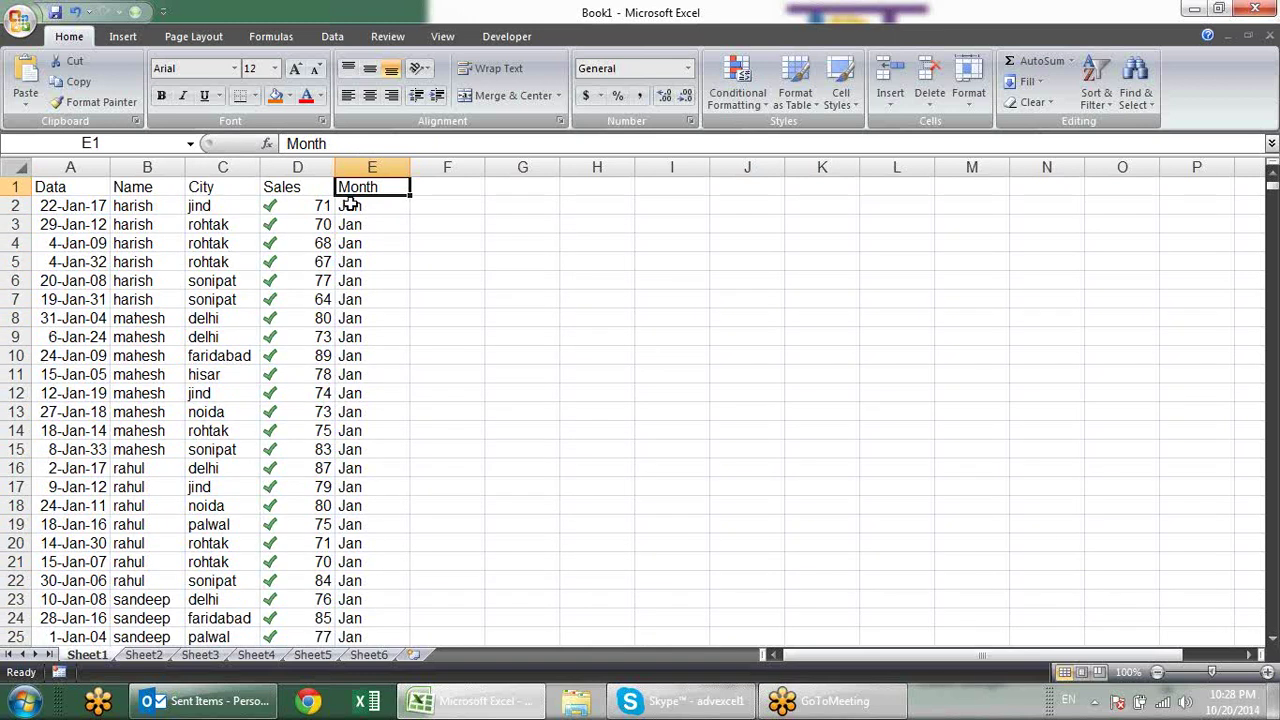
Step: Insert a blank column before Sales and give it the header 'designationa'
right_click(330, 167)
click(388, 264)
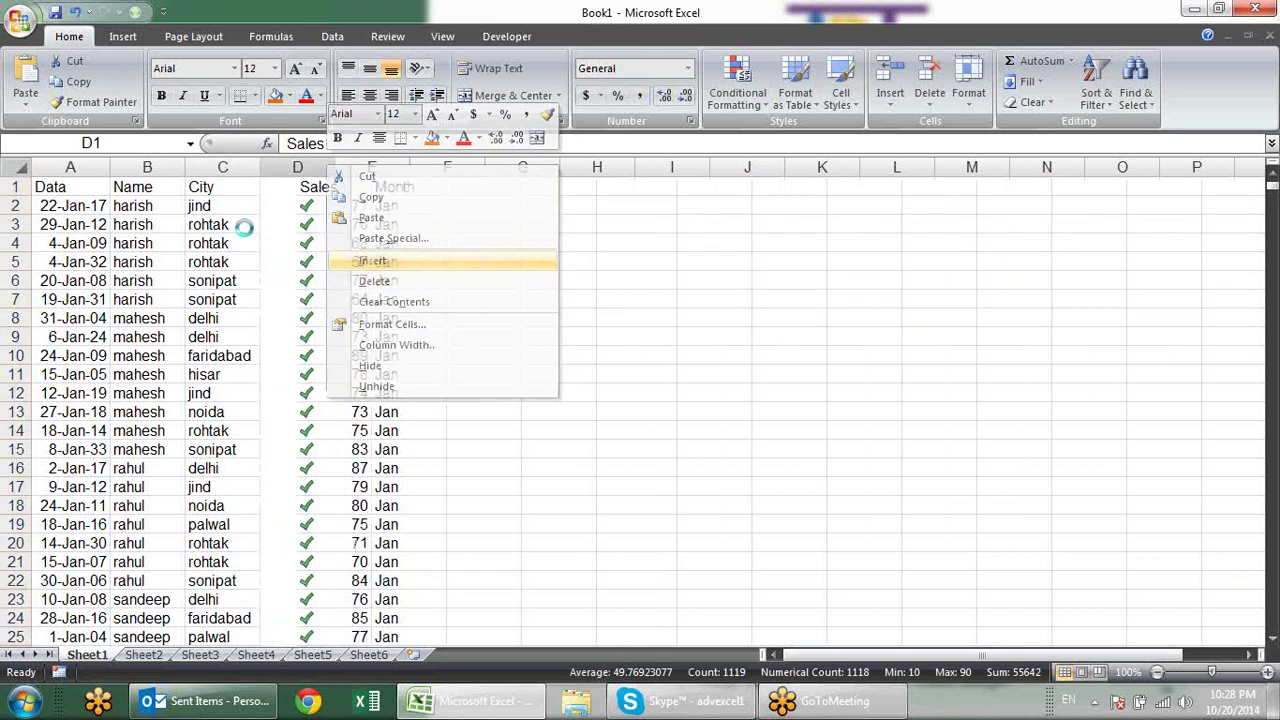
click(290, 193)
text(designationa)
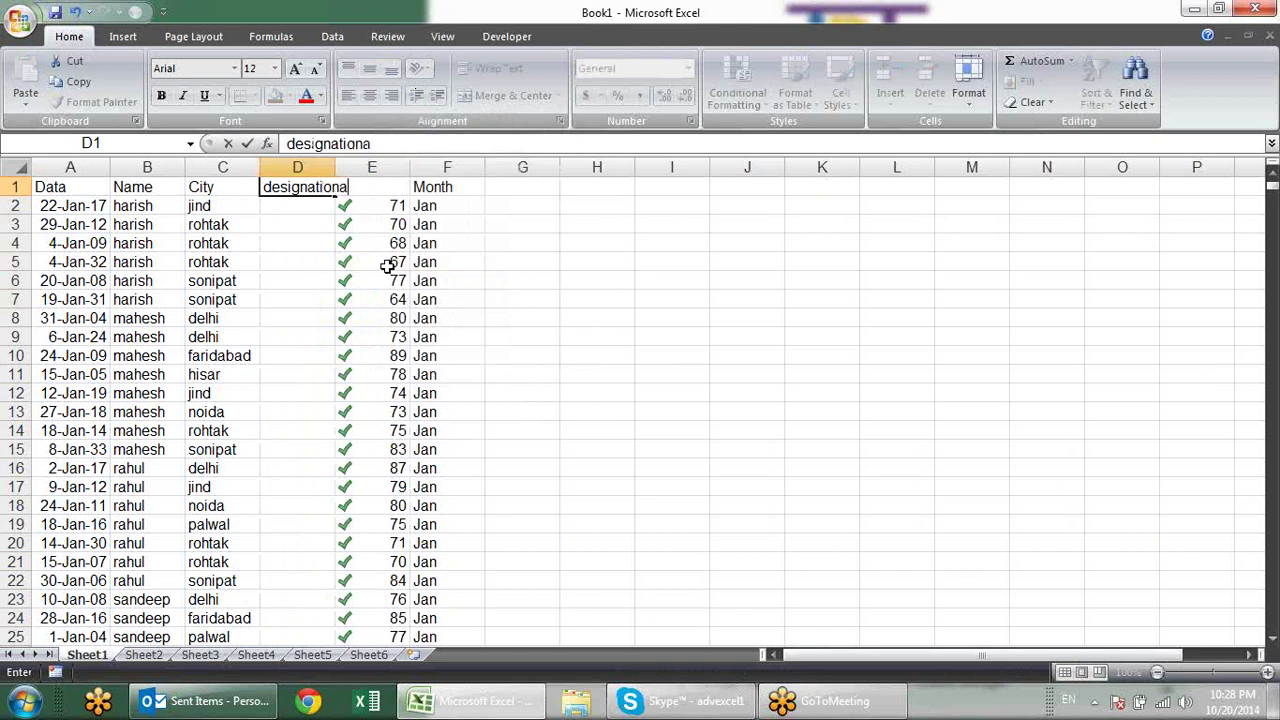
key(Return)
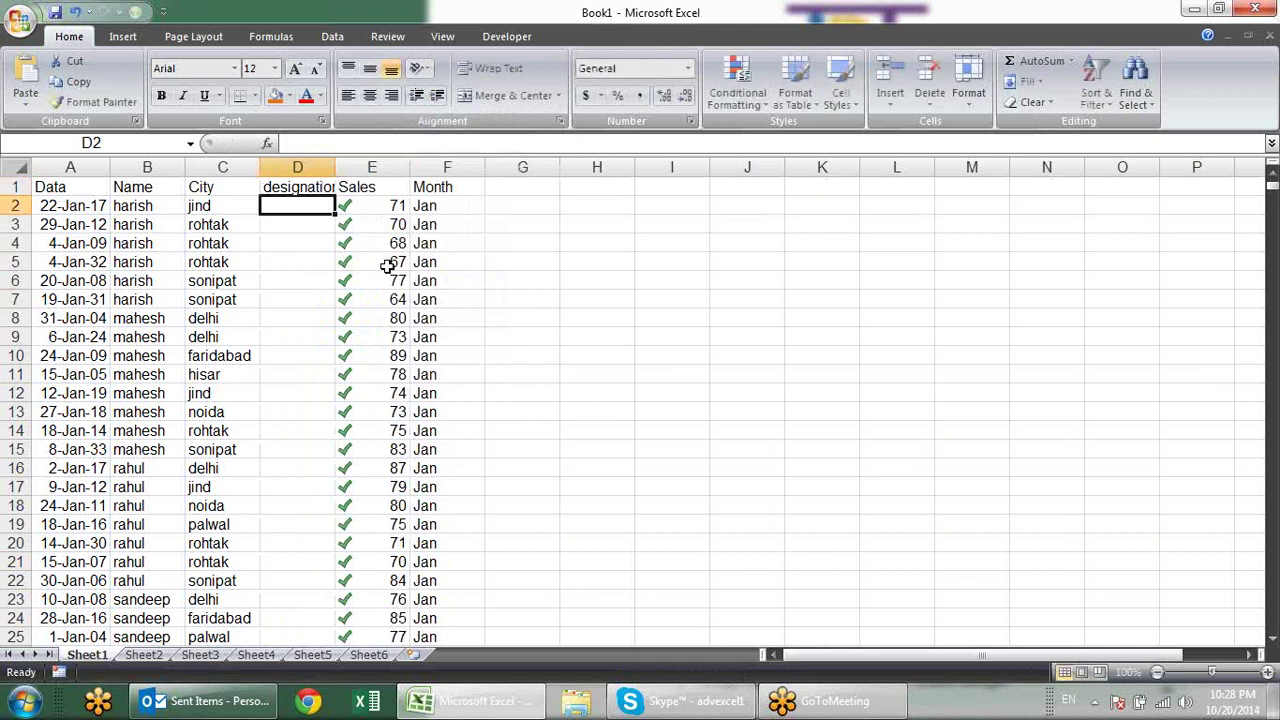
Step: Try filling 'Executive', then 'manager', down the designation column, undoing the manager fill
text(Exce)
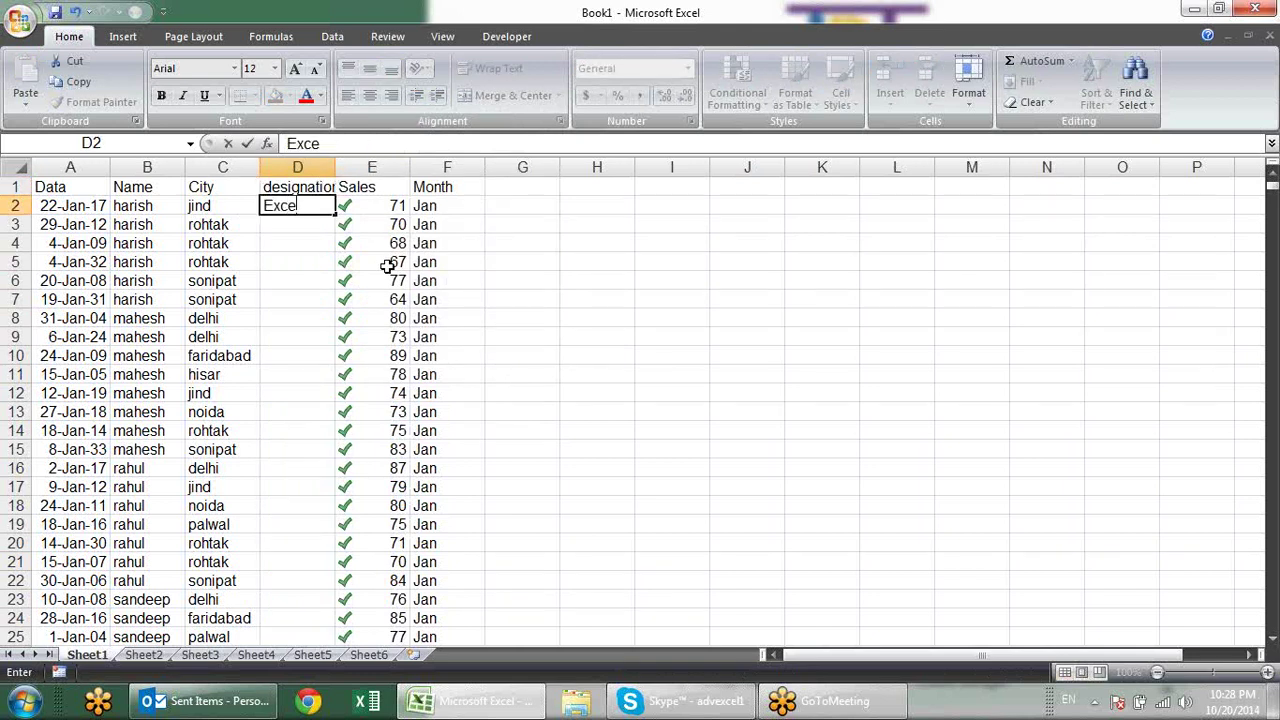
key(BackSpace)
text(utive)
key(Return)
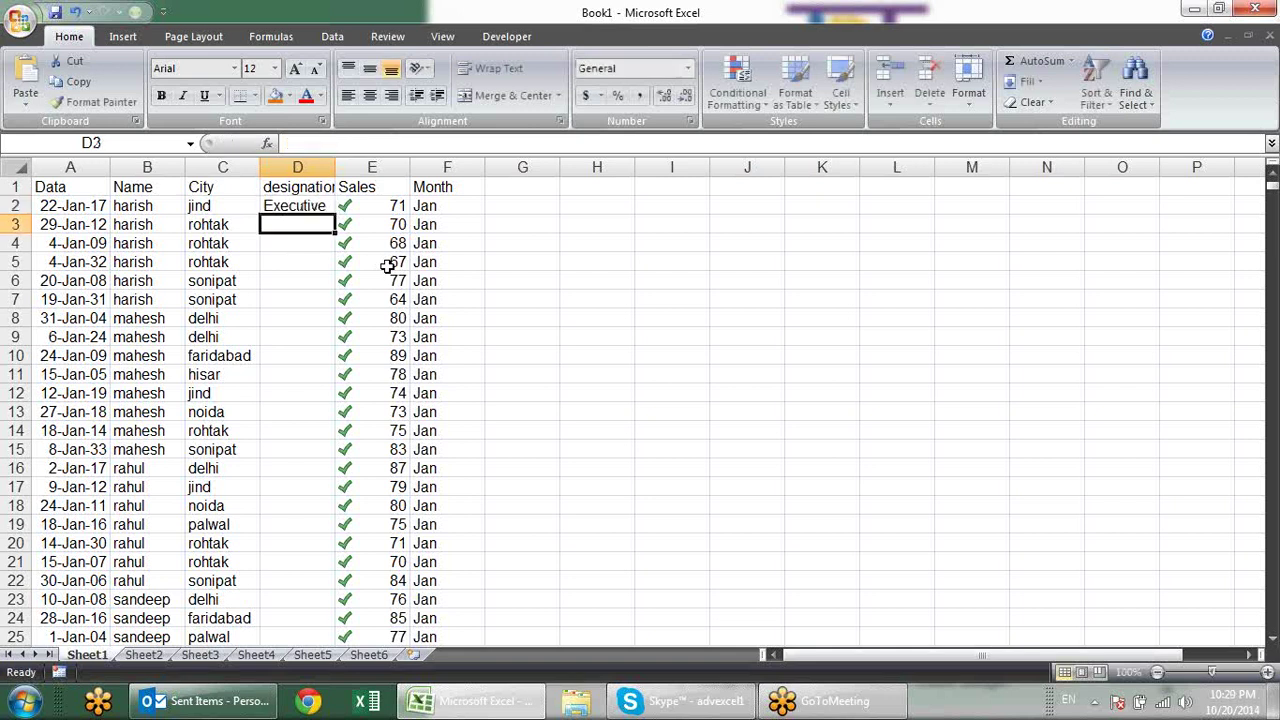
click(328, 208)
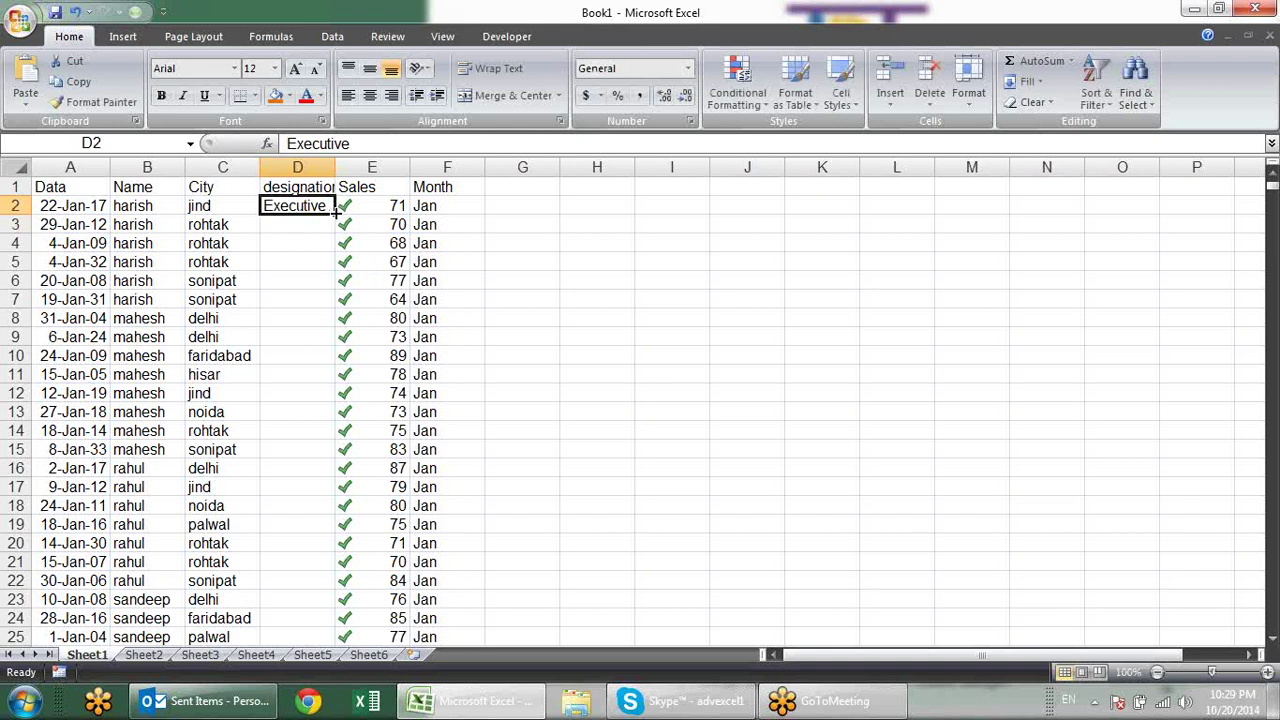
double_click(335, 211)
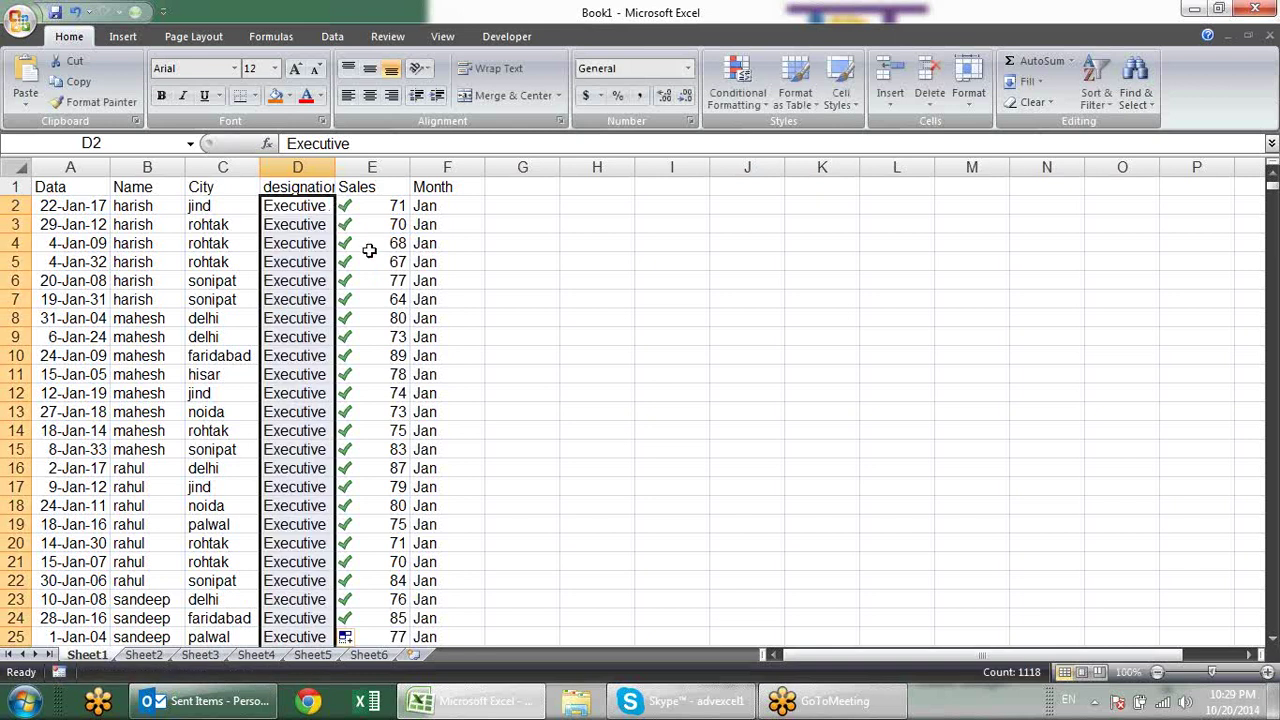
click(297, 205)
text(manag)
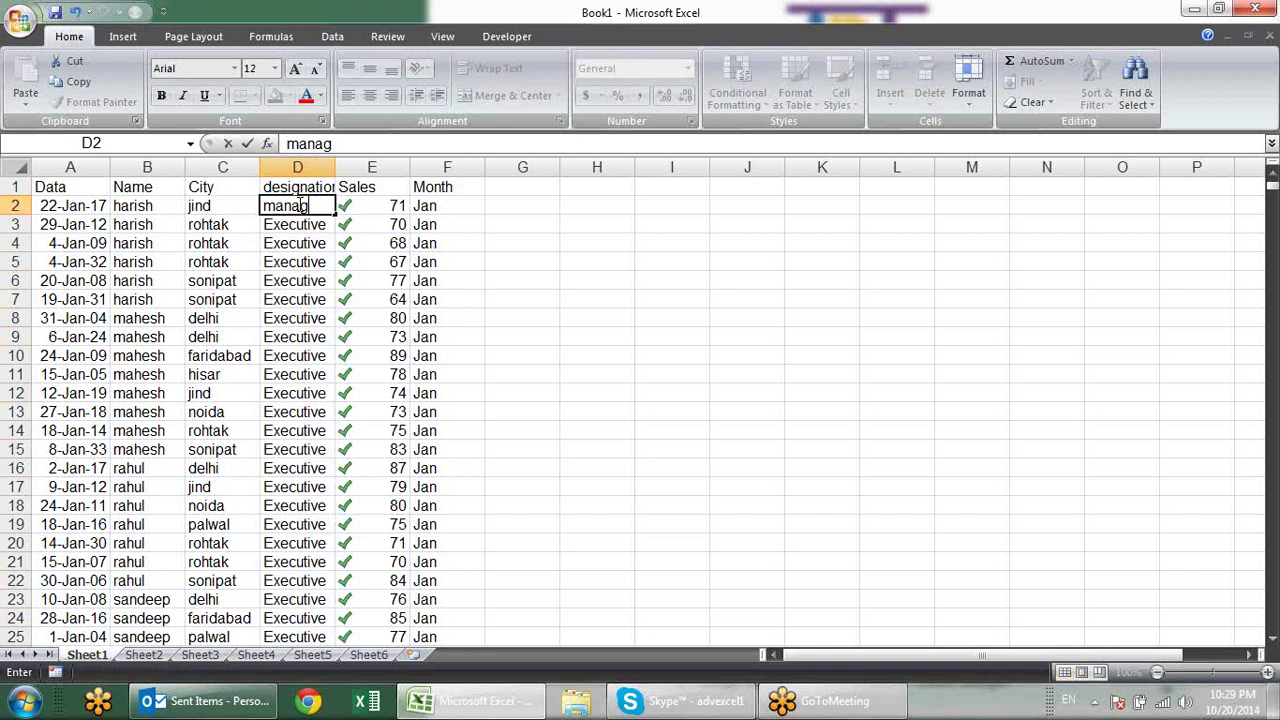
text(er)
key(Return)
click(297, 205)
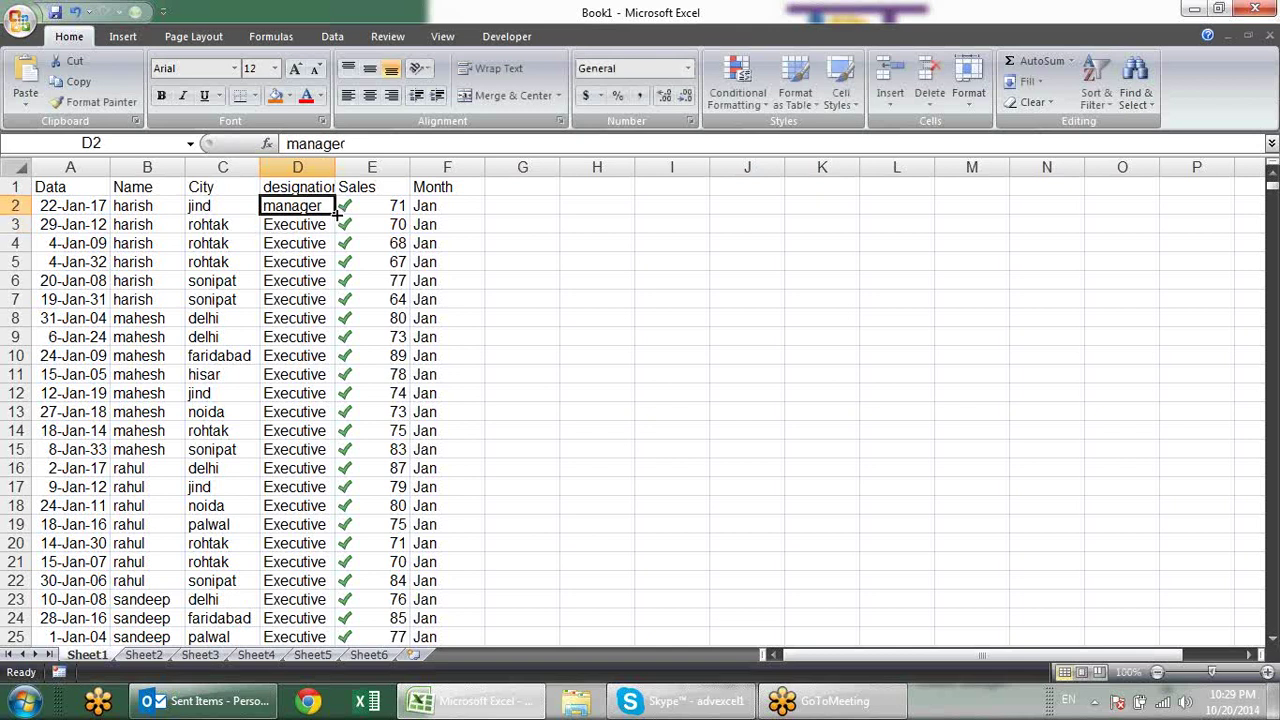
double_click(335, 211)
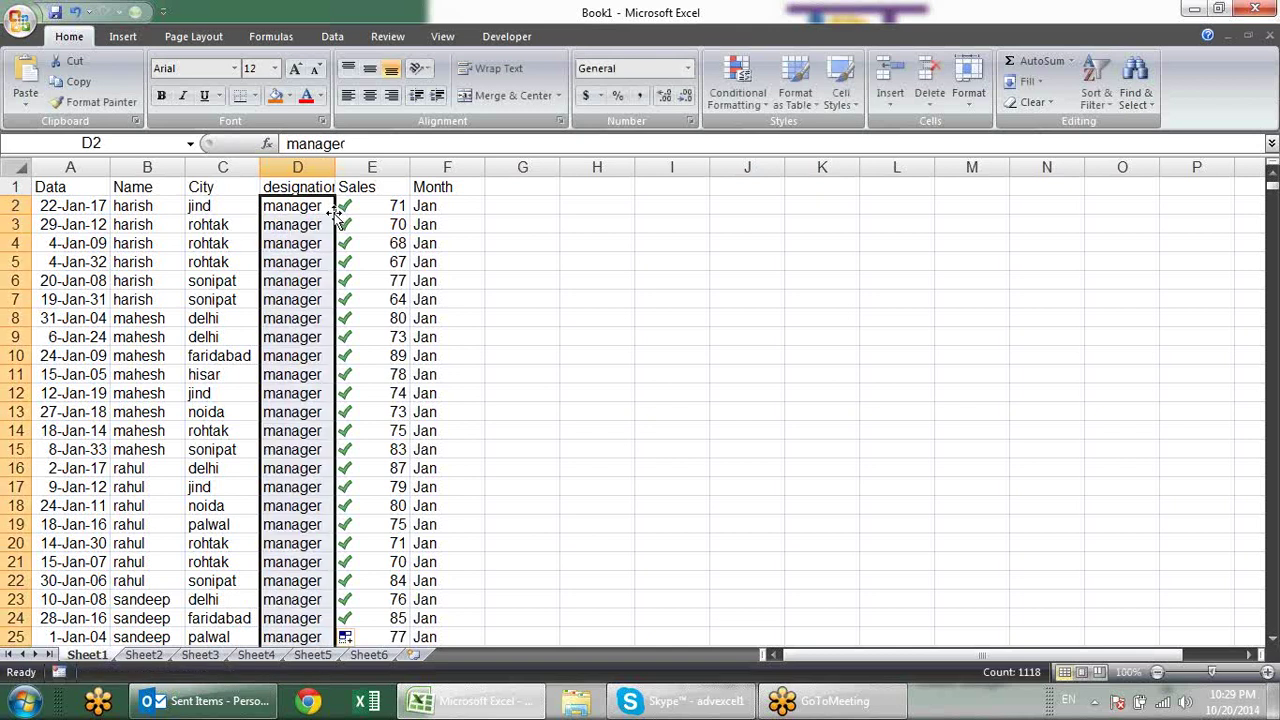
click(324, 229)
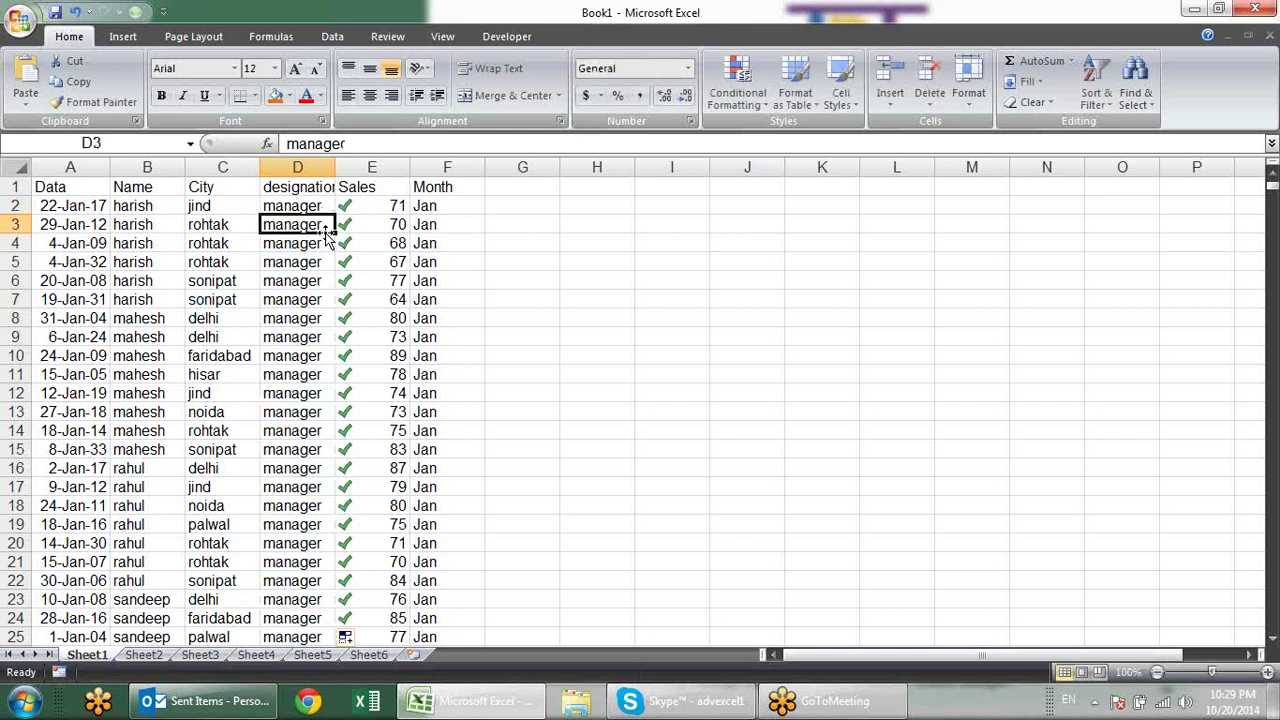
key(ctrl+z)
key(ctrl+z)
key(ctrl+z)
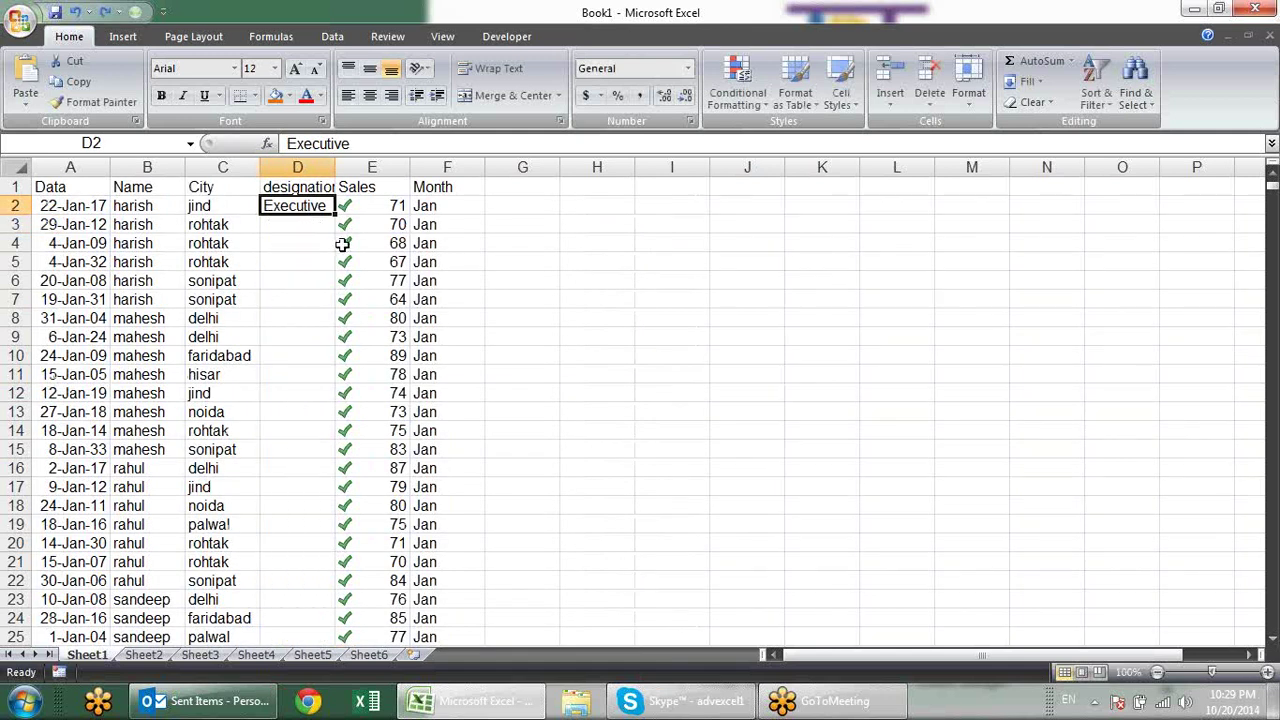
Step: Enter 'vp' in the first row and fill the designation series down the column
text(vp)
key(Return)
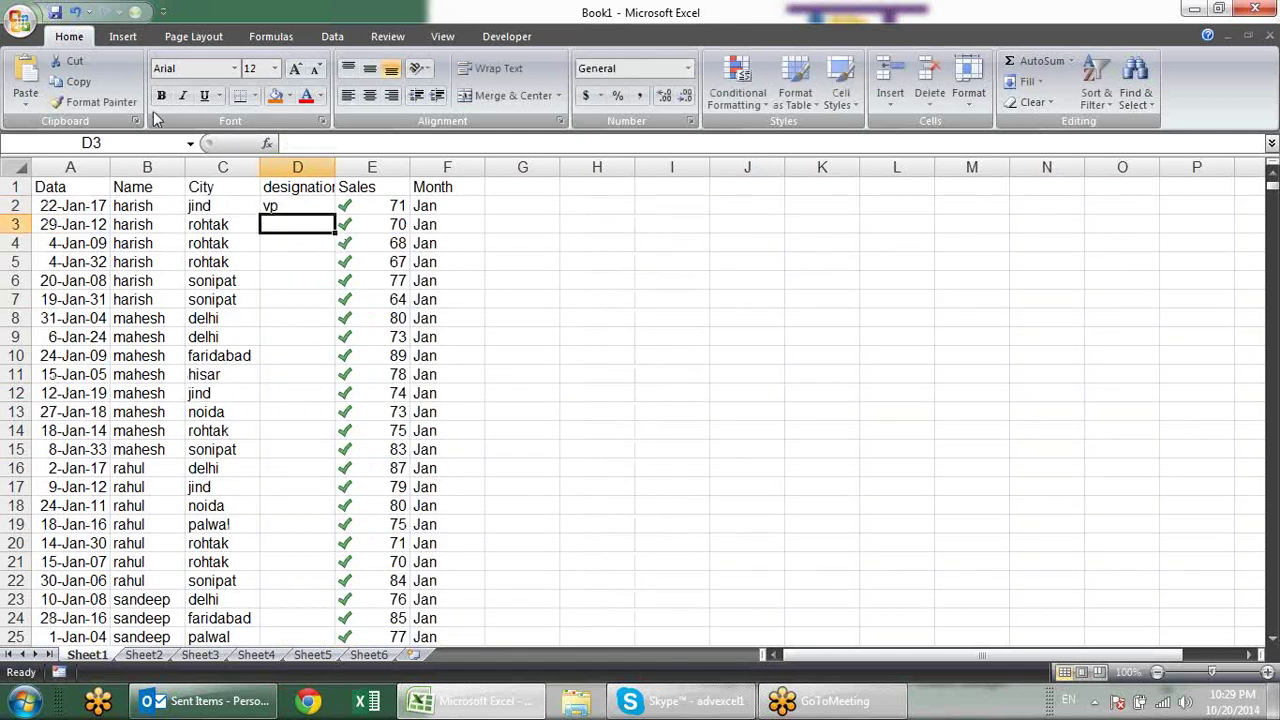
click(308, 208)
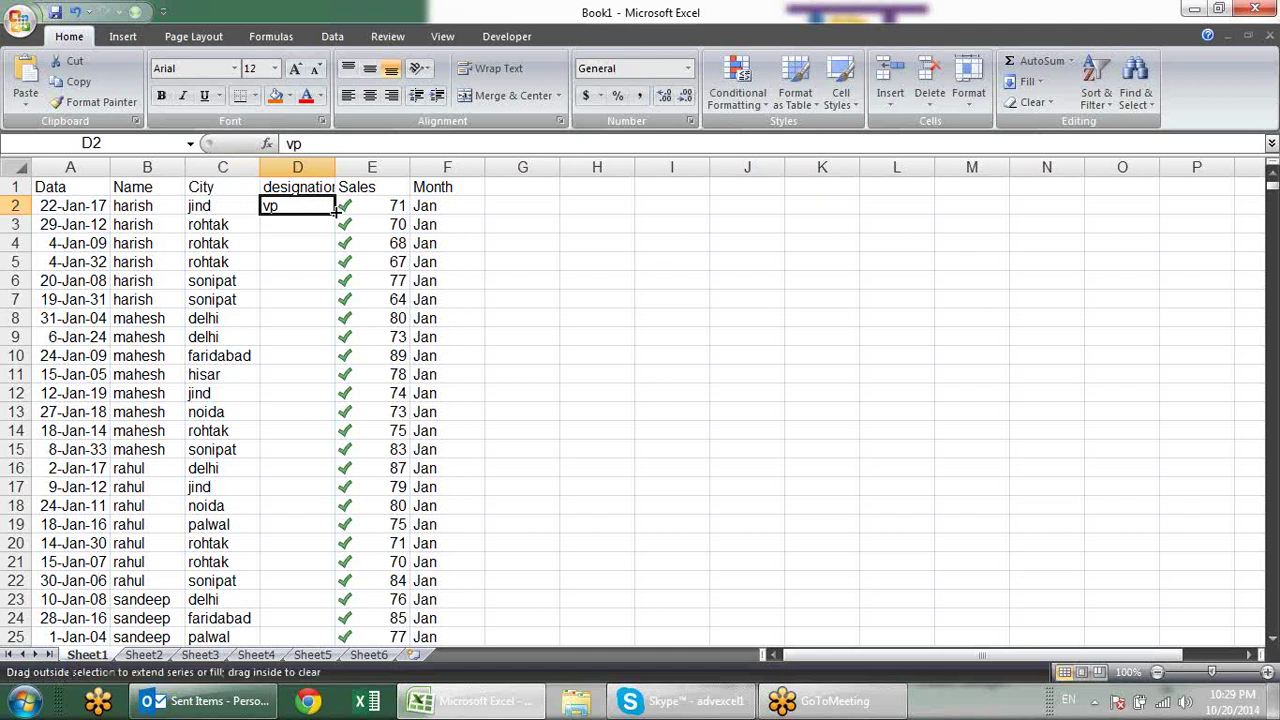
double_click(335, 213)
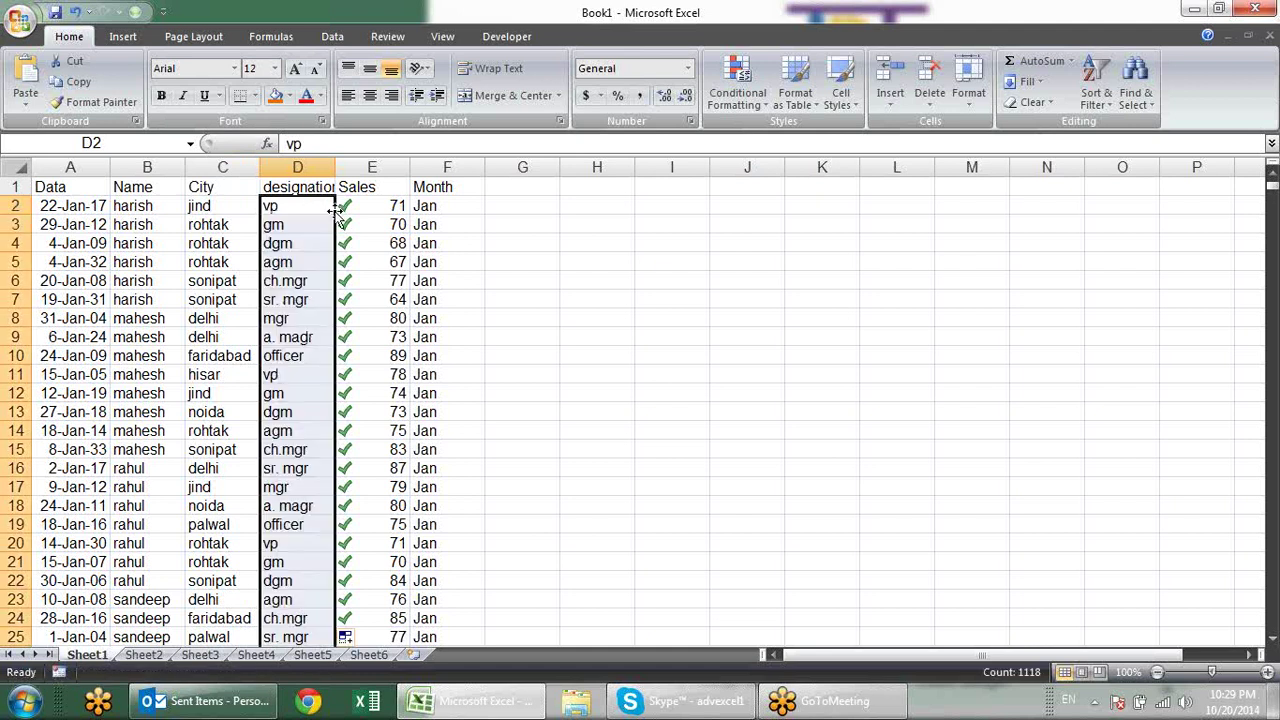
Step: Check the month formula in F4, then select cell D3 and start the Alt+D sort shortcut
click(444, 248)
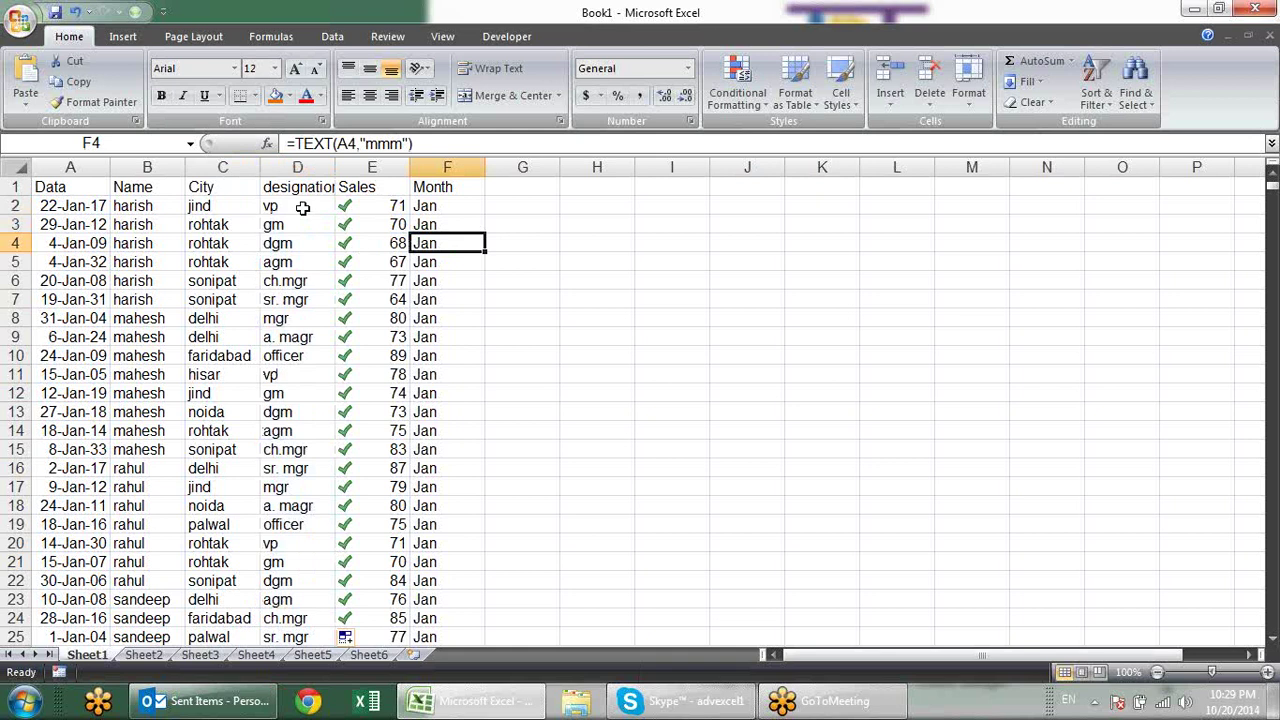
click(302, 208)
click(305, 226)
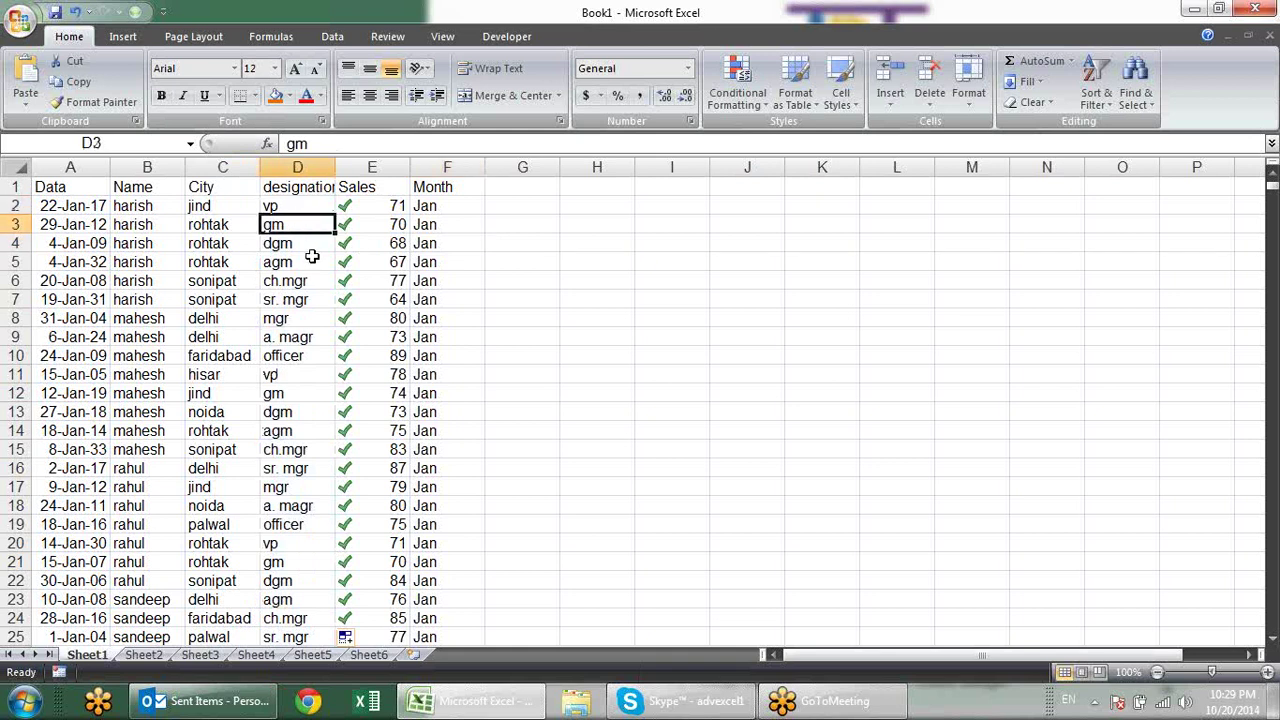
key(alt+d)
Step: Sort the table by designation using the custom list VP, GM, DGM, AGM, CH.MGR, SR. MGR
key(s)
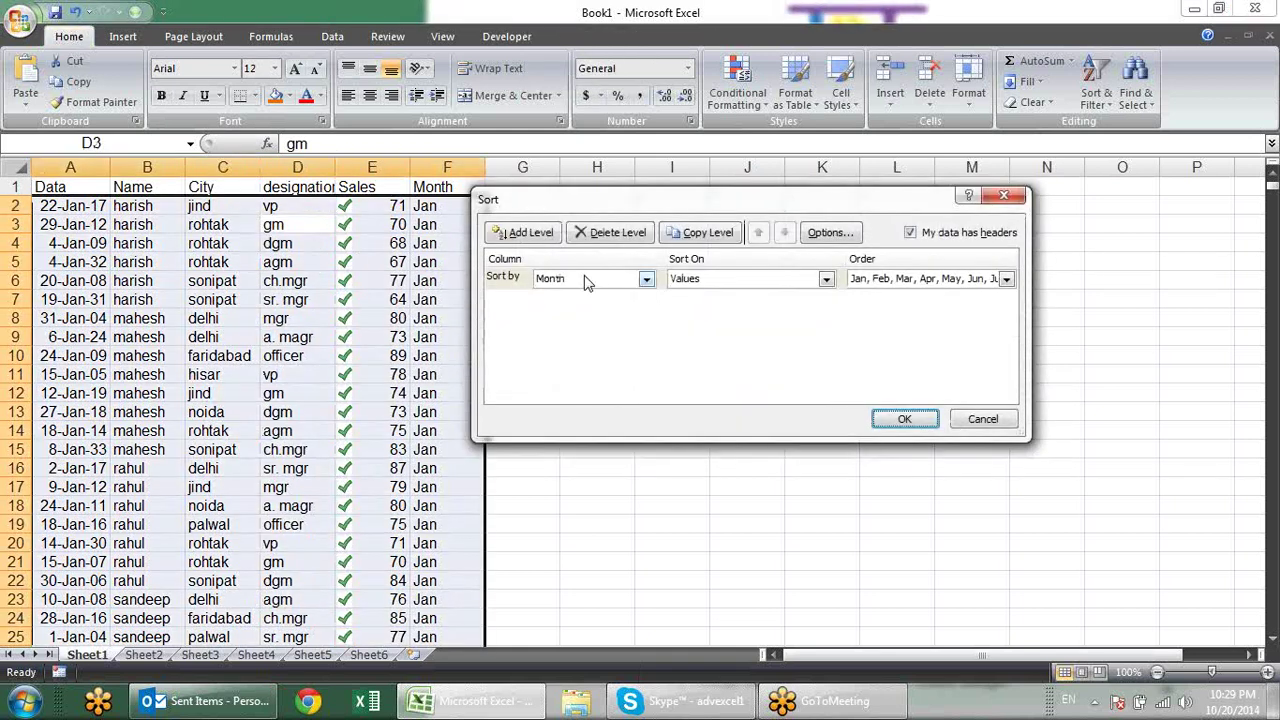
click(646, 284)
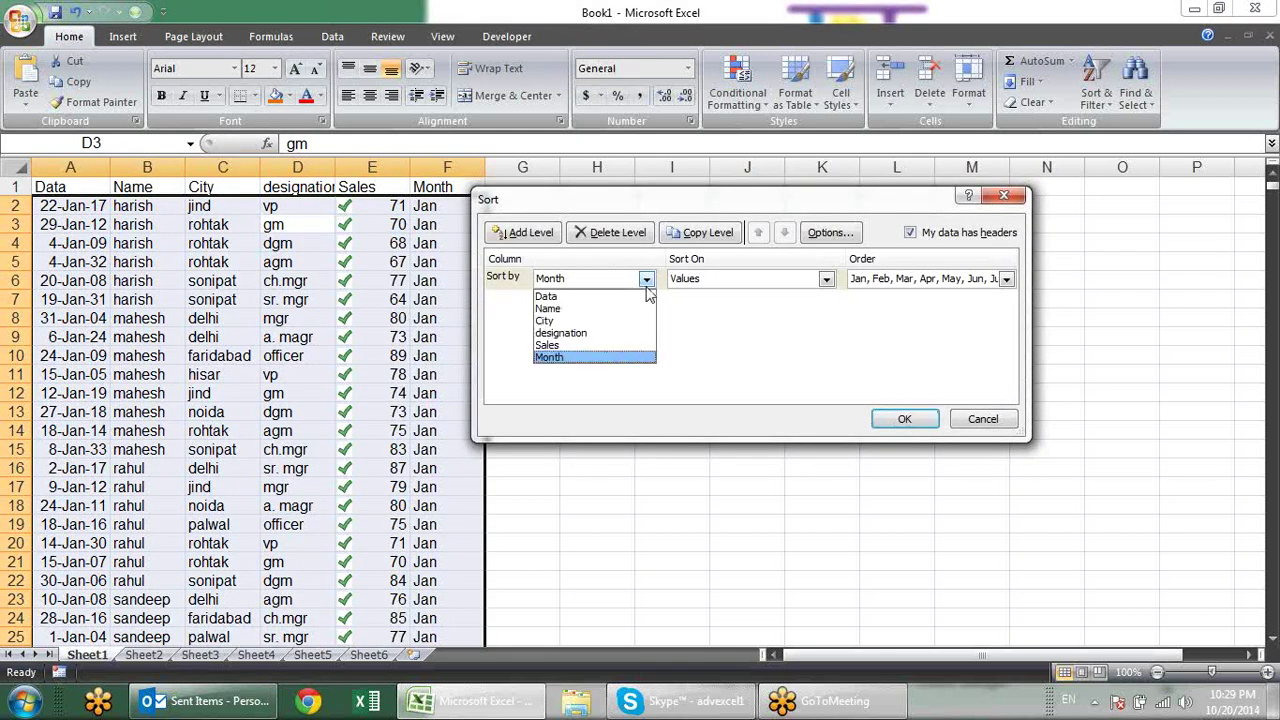
click(605, 334)
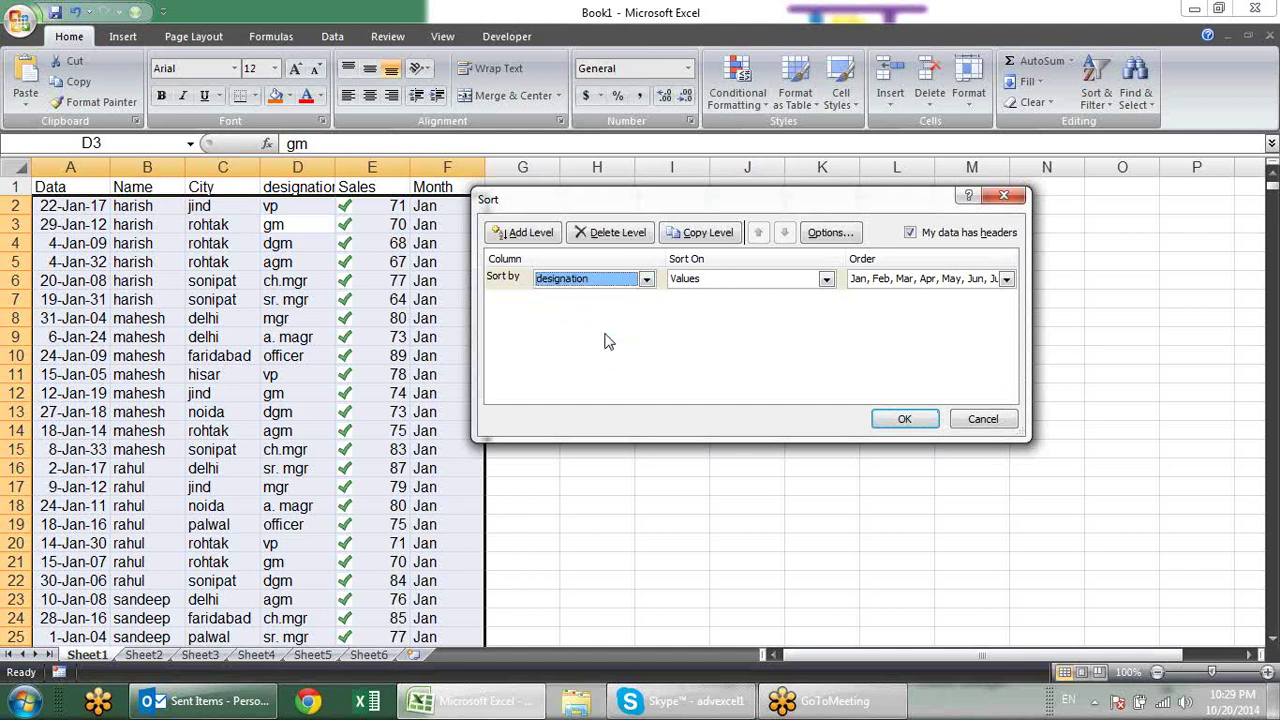
click(1006, 279)
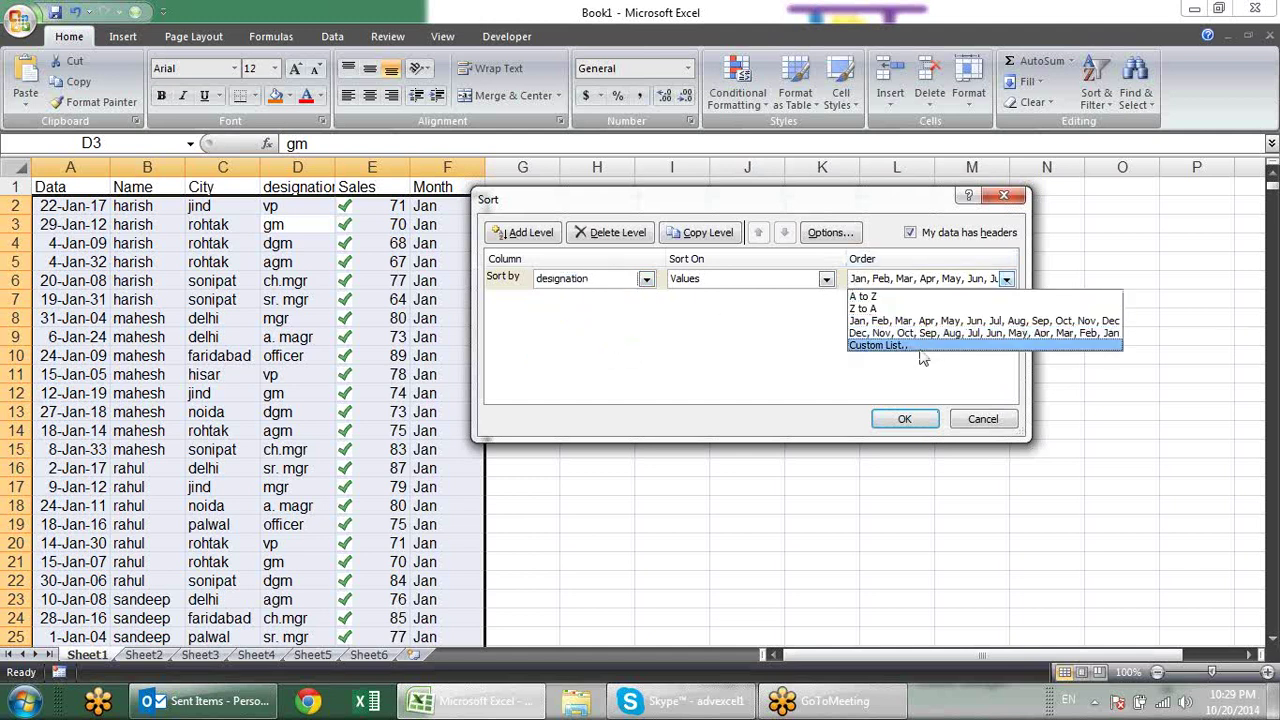
click(920, 347)
click(645, 271)
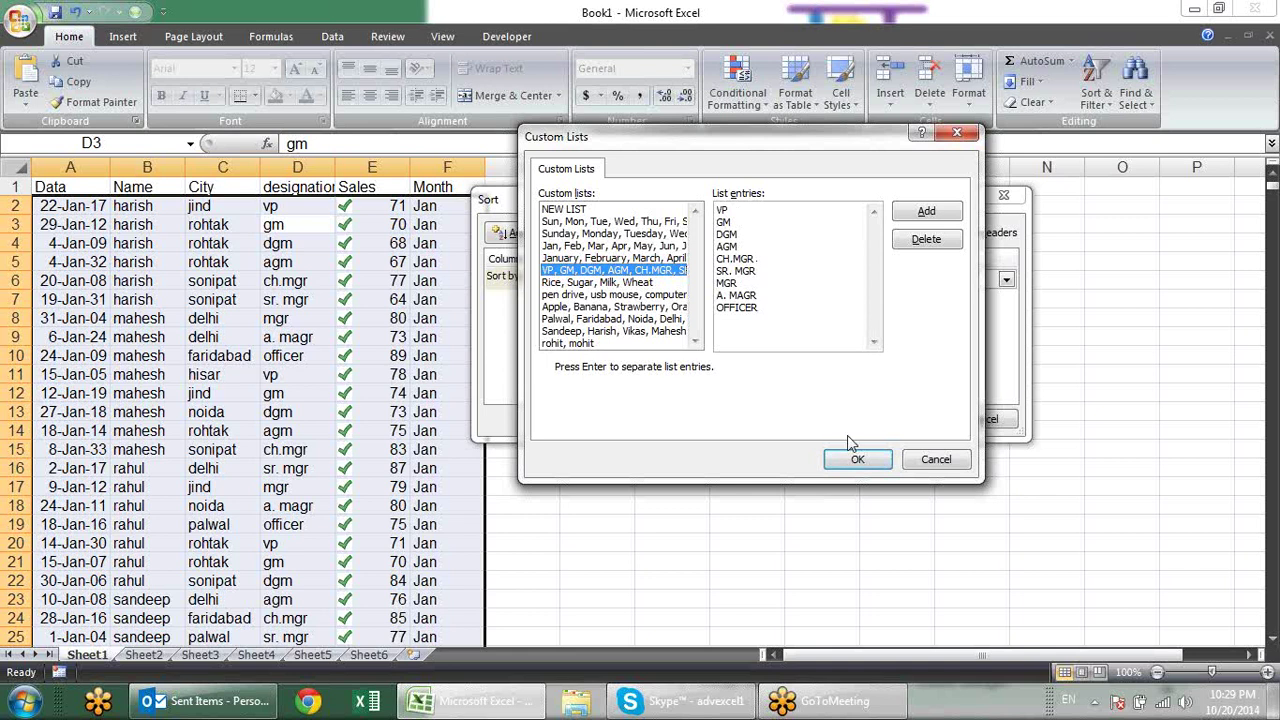
click(857, 462)
click(905, 420)
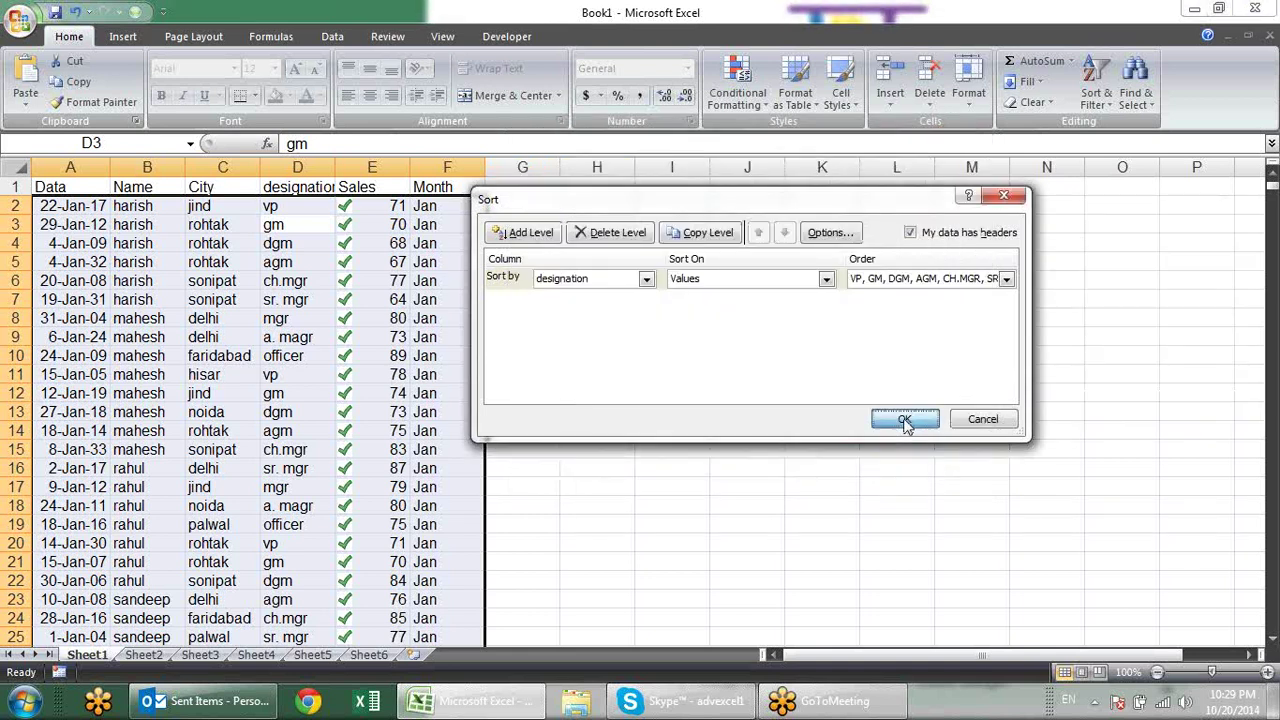
scroll(295, 287, down, 8)
scroll(295, 287, down, 8)
scroll(280, 331, down, 17)
scroll(306, 320, down, 8)
scroll(306, 328, down, 5)
scroll(306, 328, down, 8)
scroll(306, 328, down, 14)
scroll(306, 330, down, 8)
scroll(306, 331, down, 8)
scroll(306, 331, down, 9)
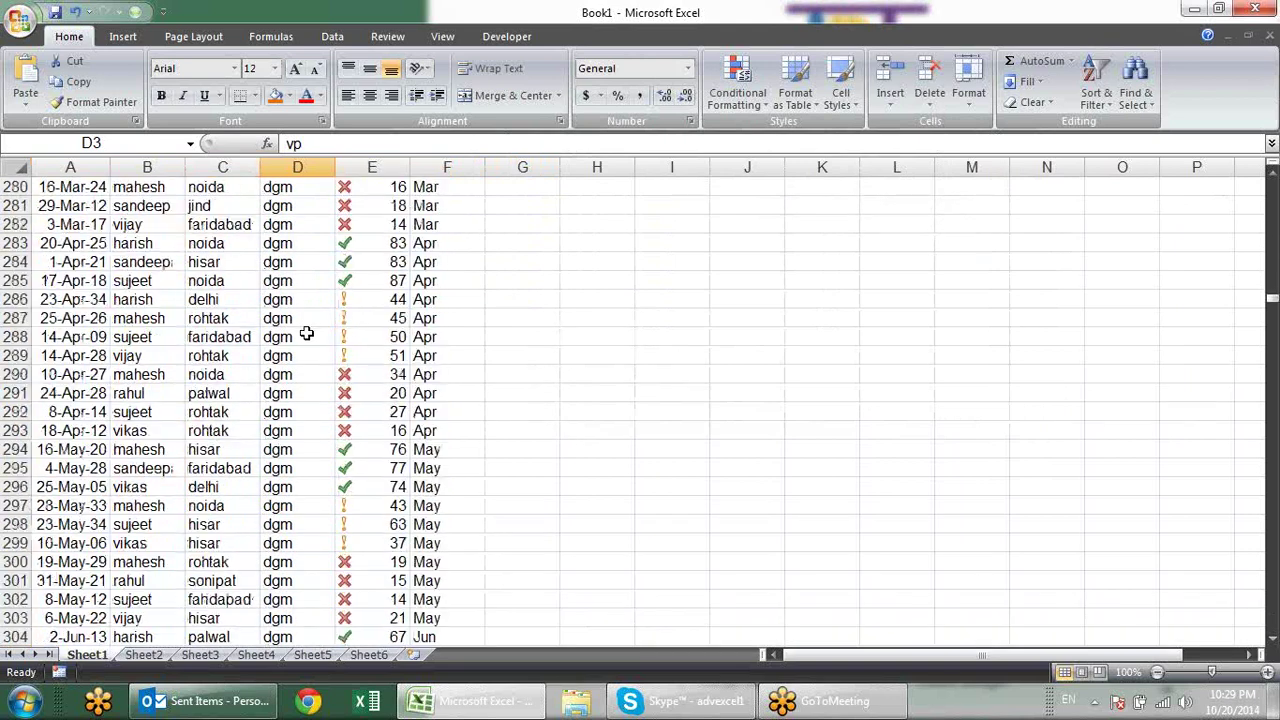
scroll(306, 333, down, 10)
scroll(306, 334, down, 15)
scroll(306, 336, down, 9)
scroll(306, 336, down, 1)
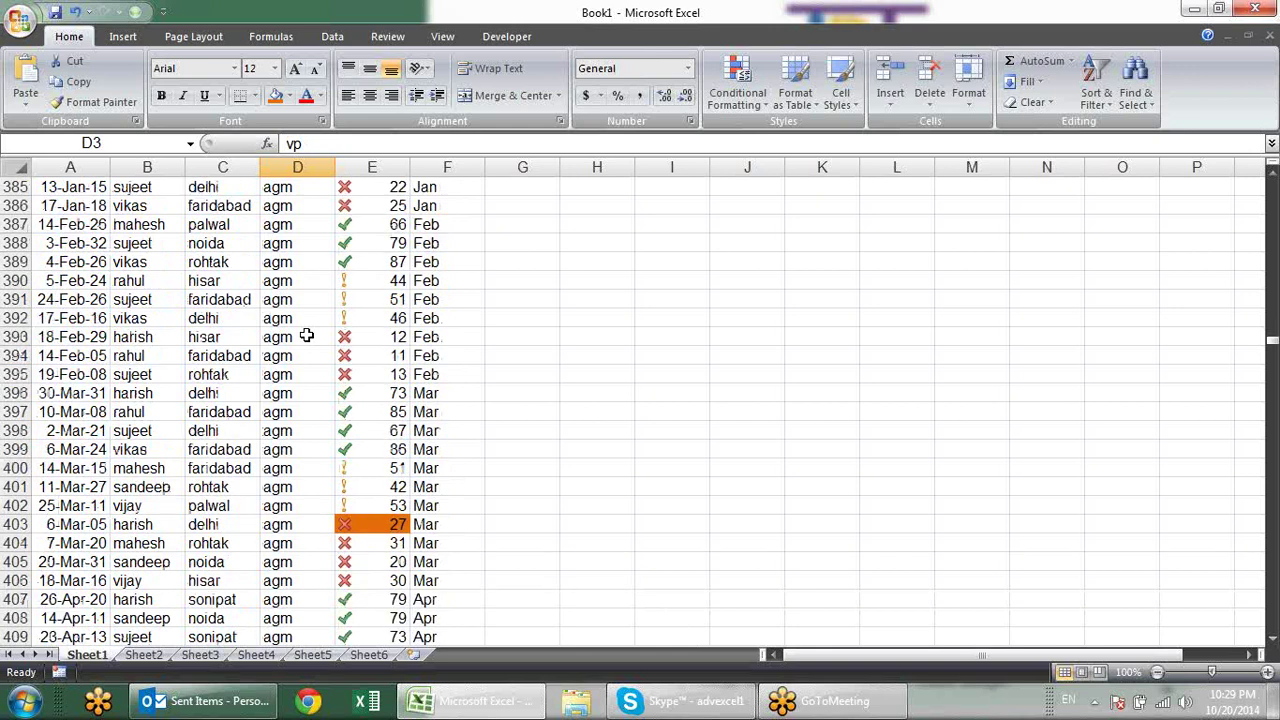
scroll(308, 338, down, 11)
scroll(309, 340, down, 5)
scroll(312, 342, down, 16)
scroll(314, 343, down, 1)
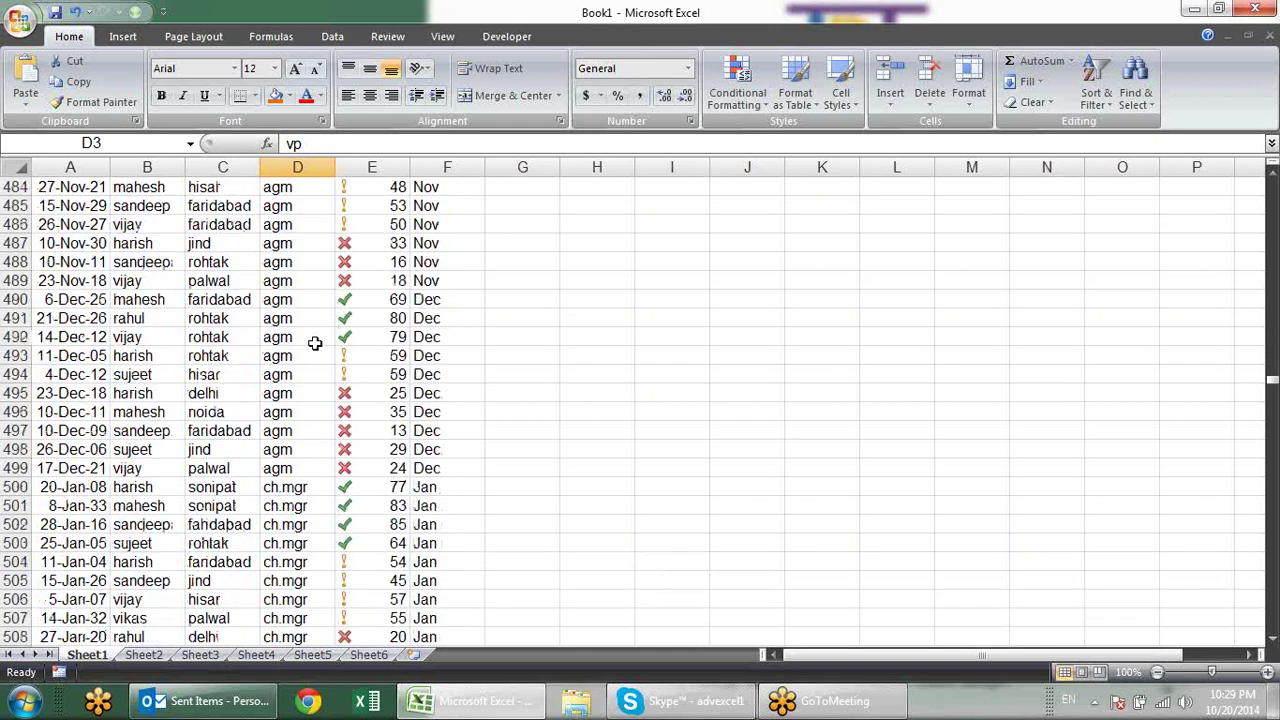
scroll(314, 343, down, 14)
scroll(314, 343, down, 8)
scroll(314, 343, down, 8)
scroll(314, 343, down, 9)
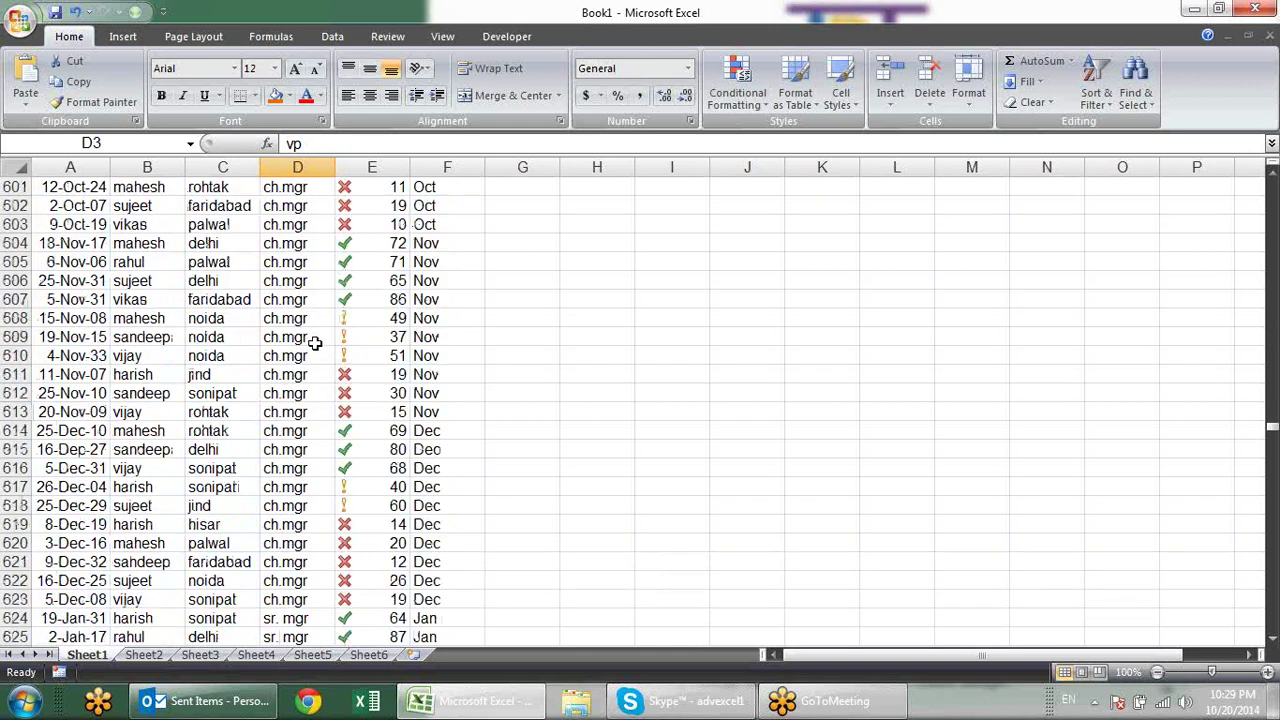
scroll(314, 343, down, 8)
scroll(314, 343, down, 5)
scroll(314, 343, down, 10)
scroll(313, 343, down, 8)
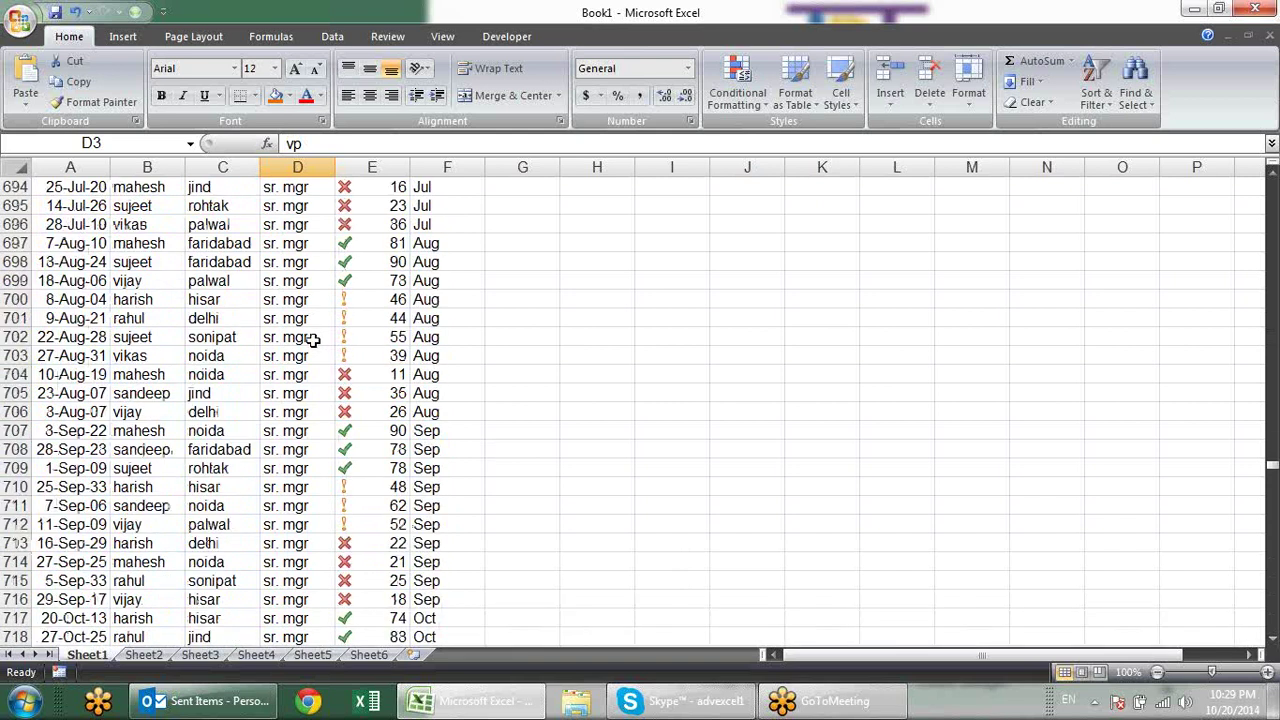
scroll(313, 343, down, 5)
click(313, 322)
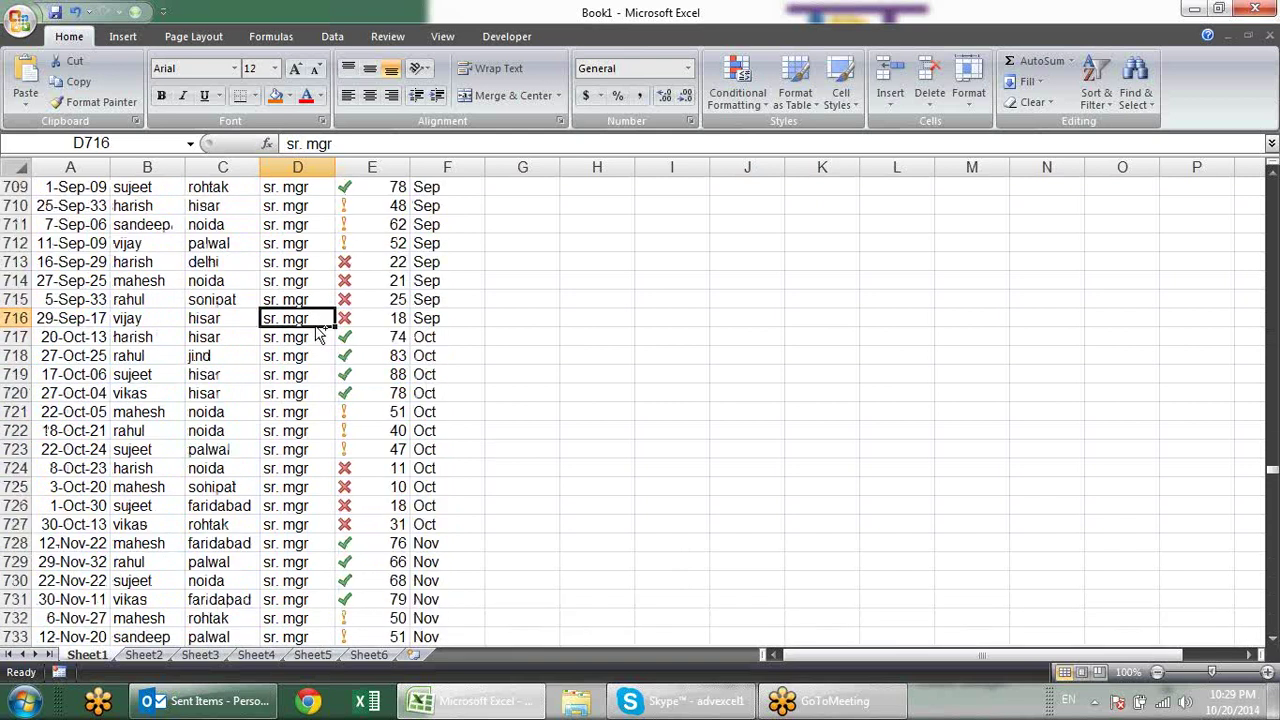
key(ctrl+Up)
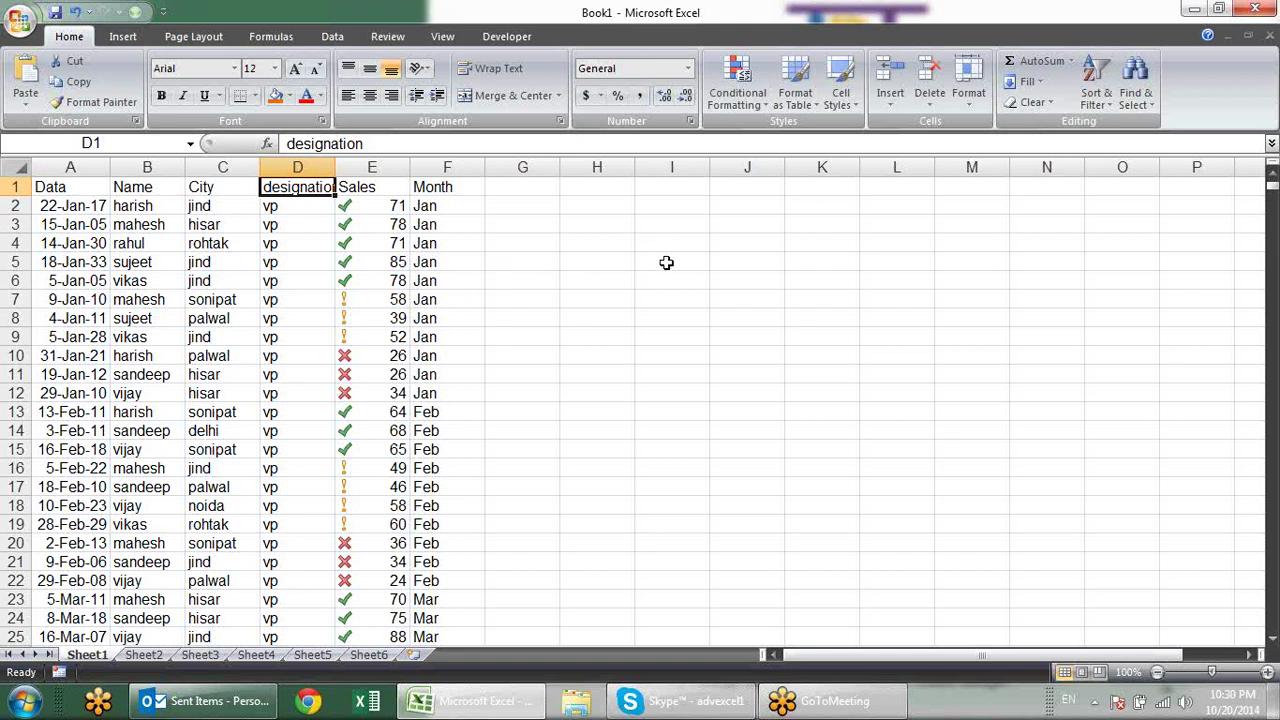
click(306, 261)
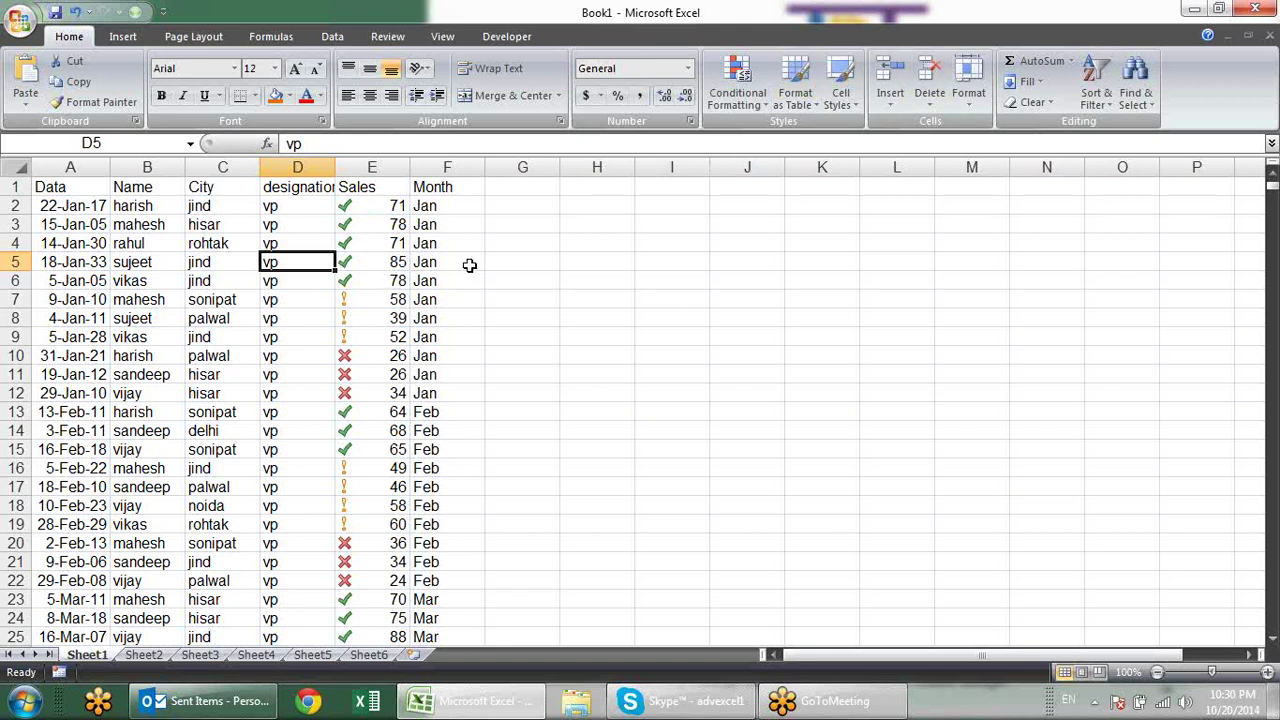
Step: Clear conditional formatting rules from the entire sheet and autofit column E to the Sales header
click(745, 98)
mouse_move(765, 356)
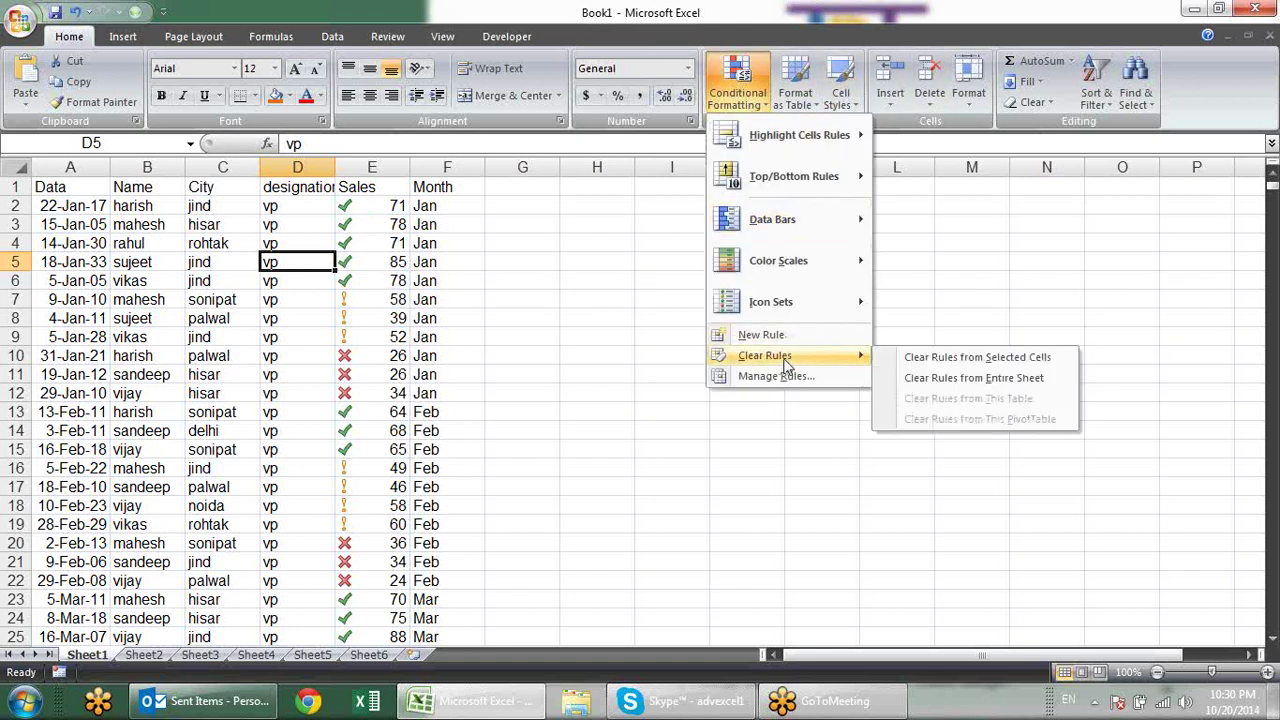
click(990, 378)
click(537, 278)
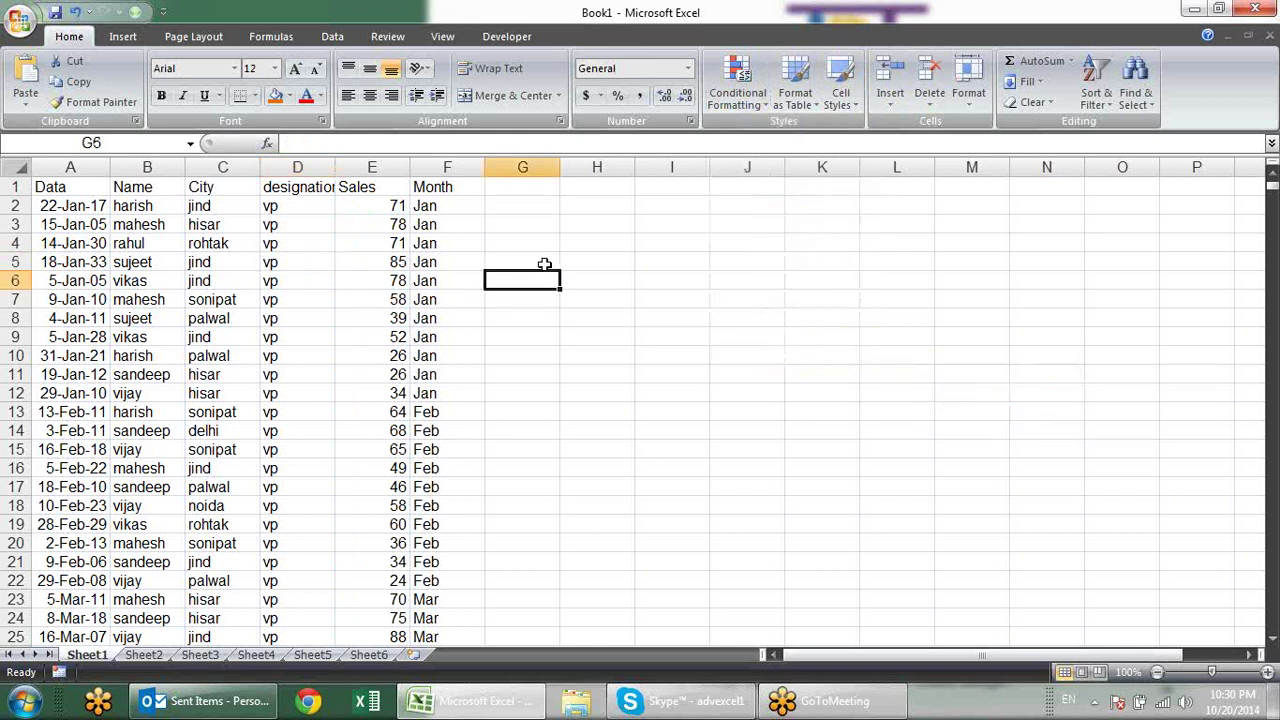
double_click(410, 160)
Step: Review the month formula in F4, then select header cell A1
click(450, 243)
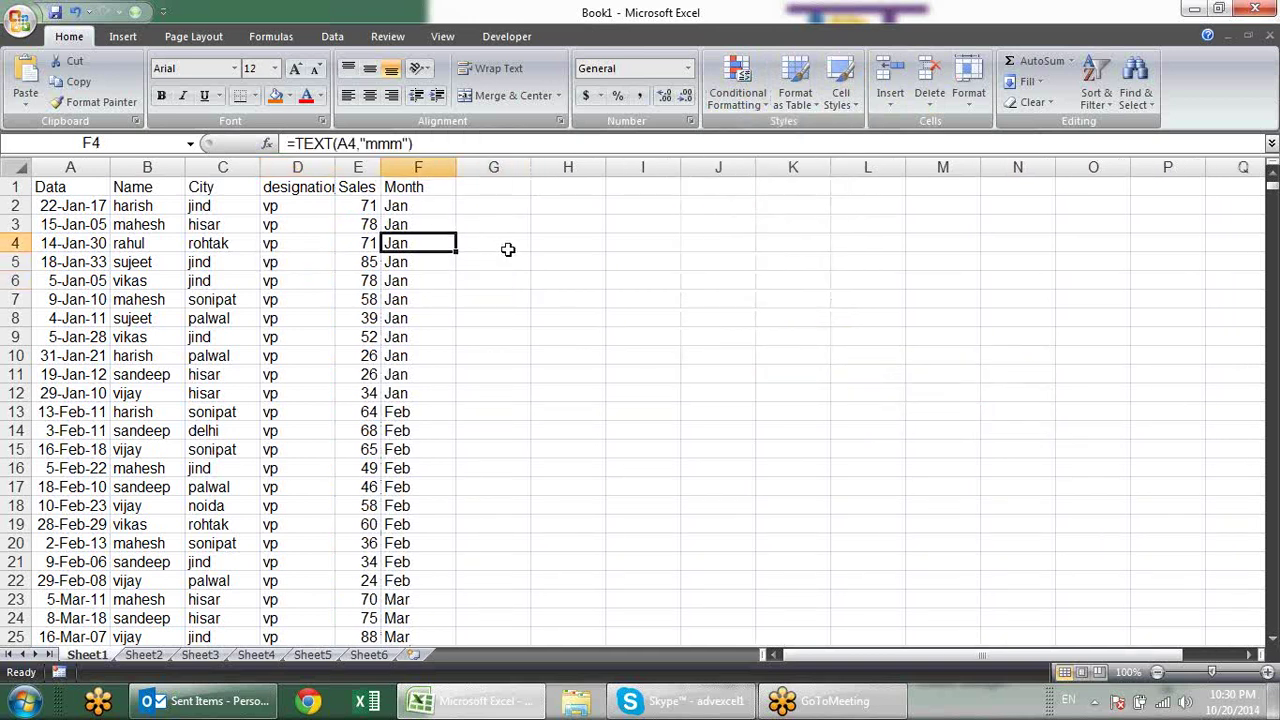
click(1263, 52)
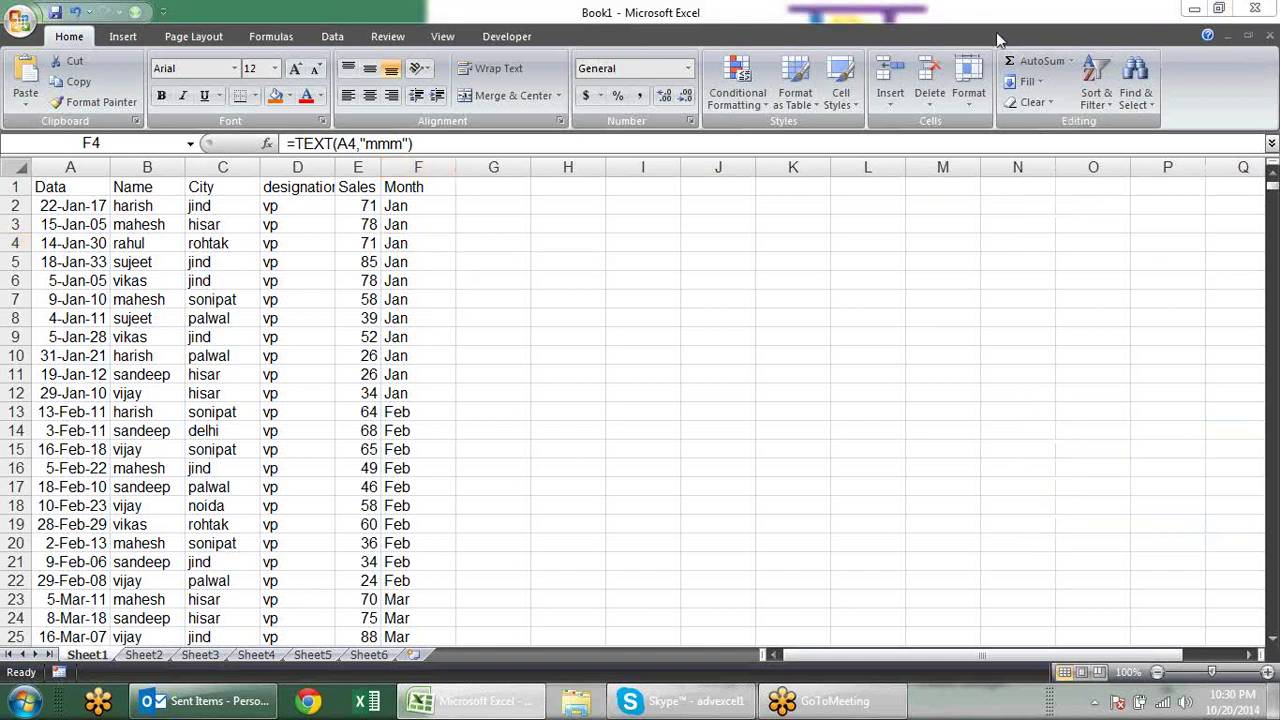
click(452, 248)
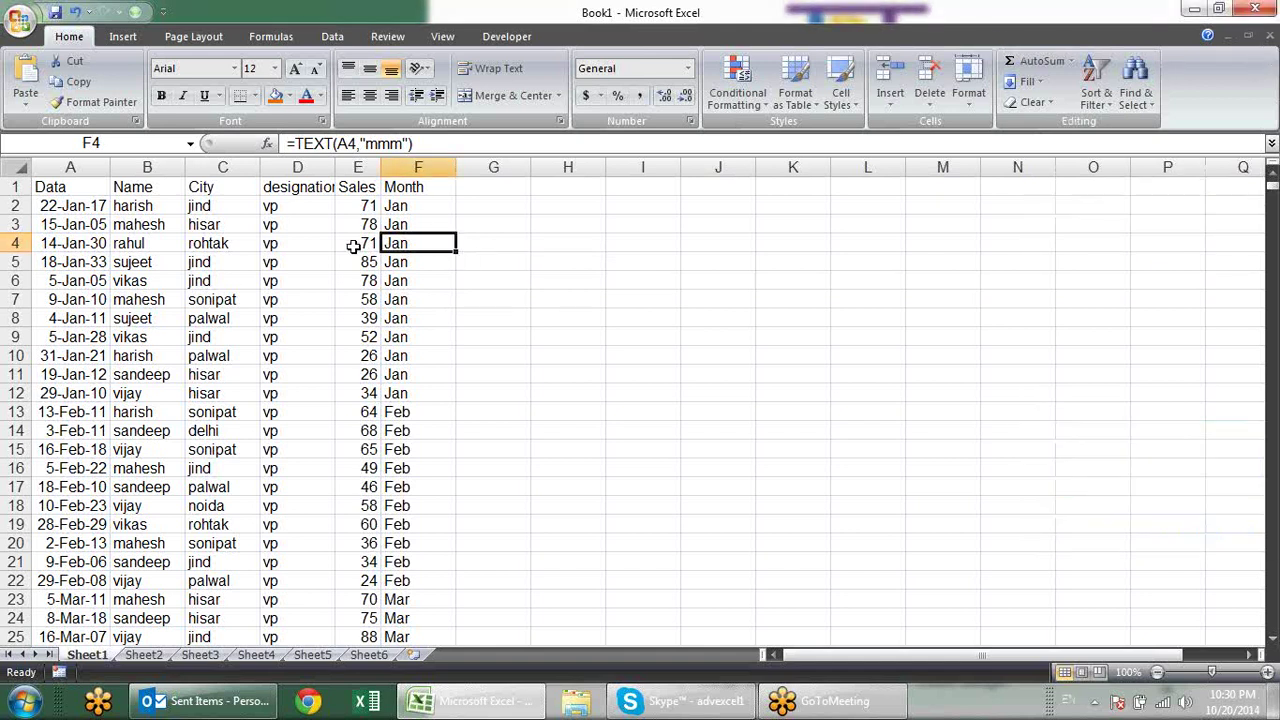
click(67, 191)
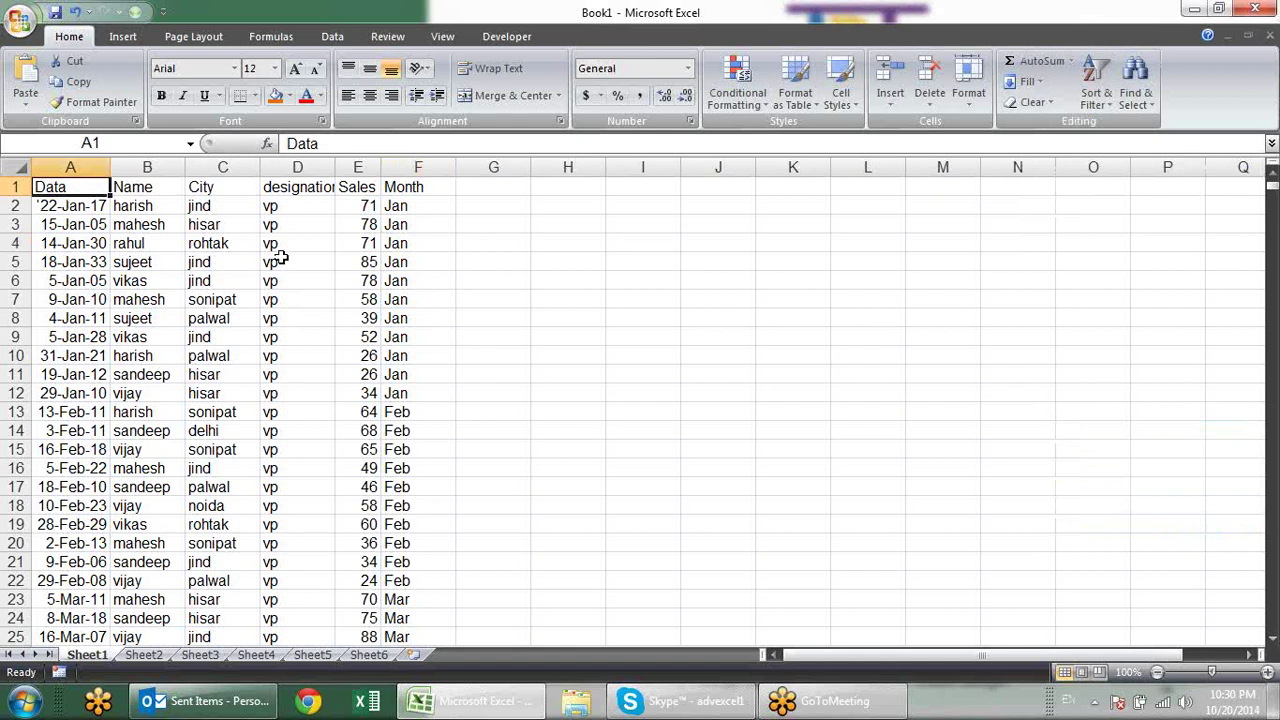
Step: Apply AutoFilter with Ctrl+Shift+L and inspect the Data and Name filter lists without filtering
key(ctrl+shift+l)
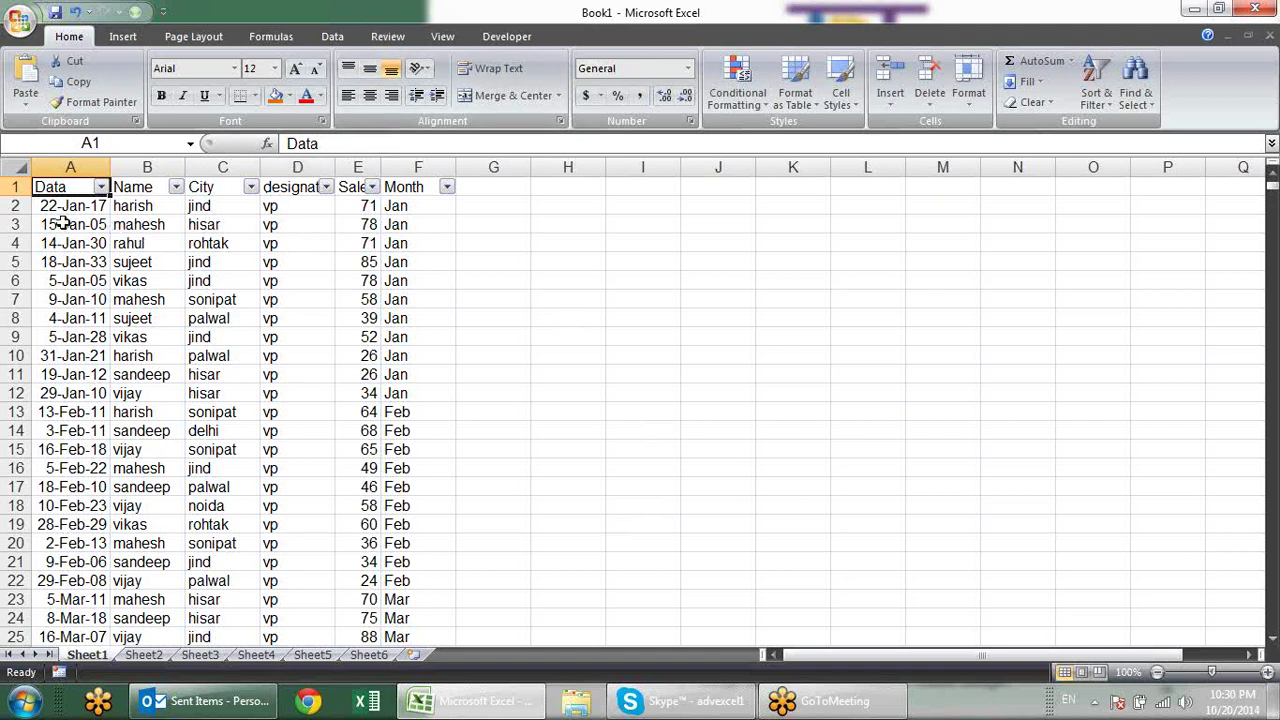
click(101, 187)
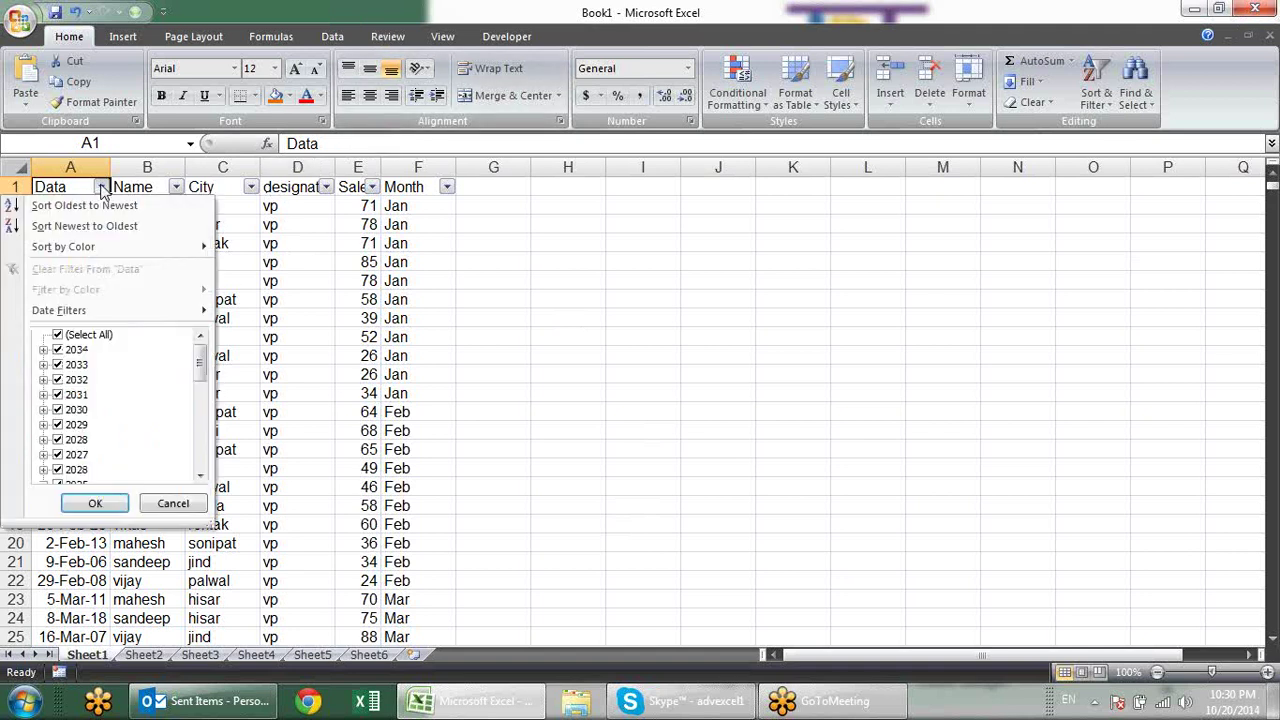
mouse_move(60, 310)
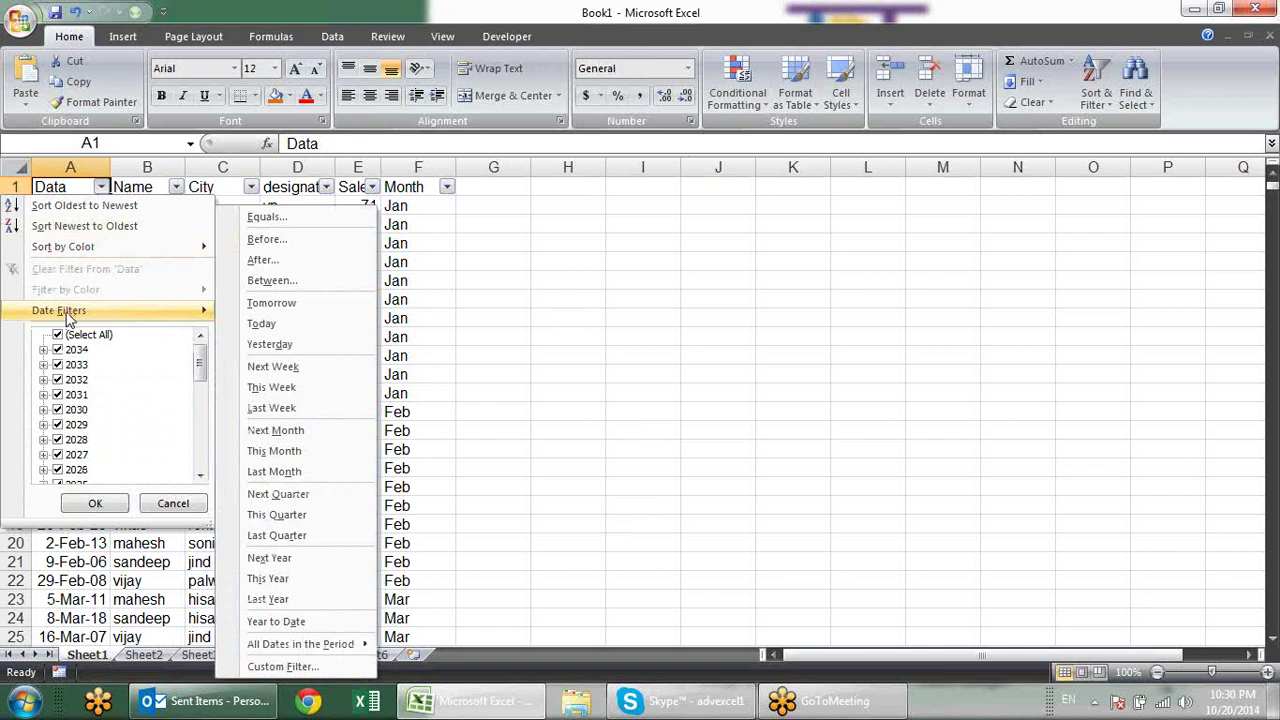
click(175, 187)
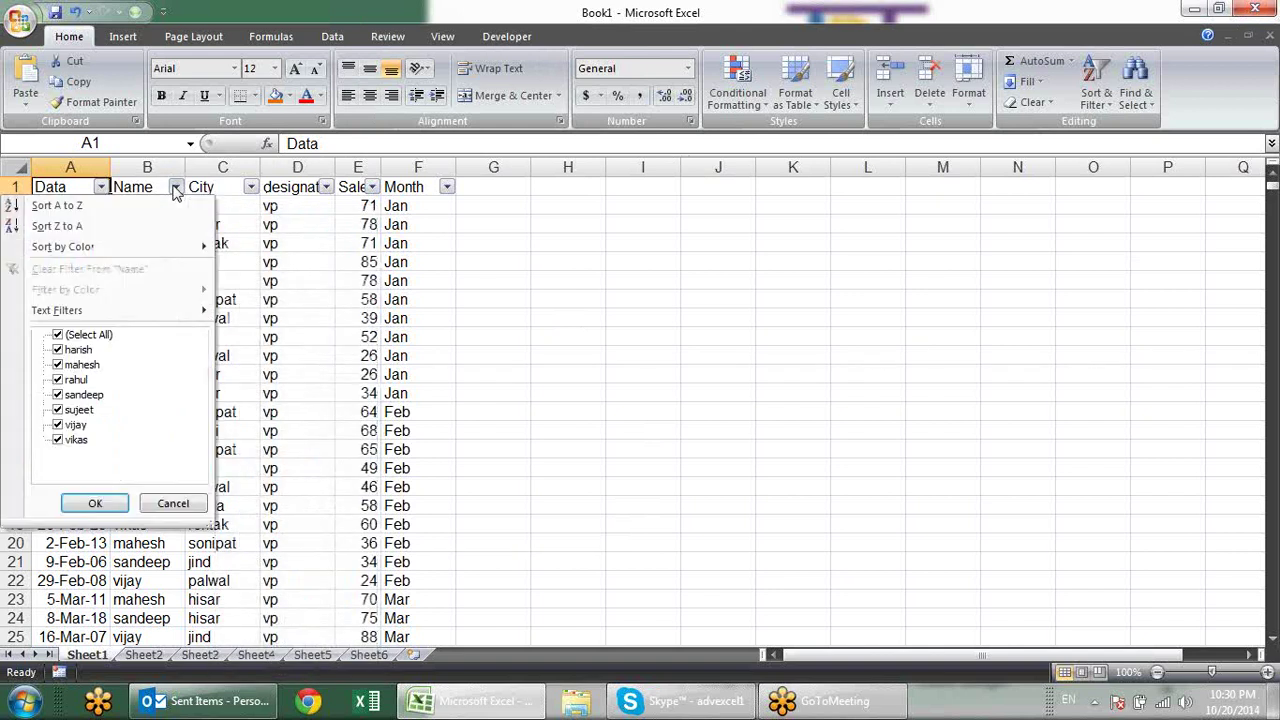
click(493, 268)
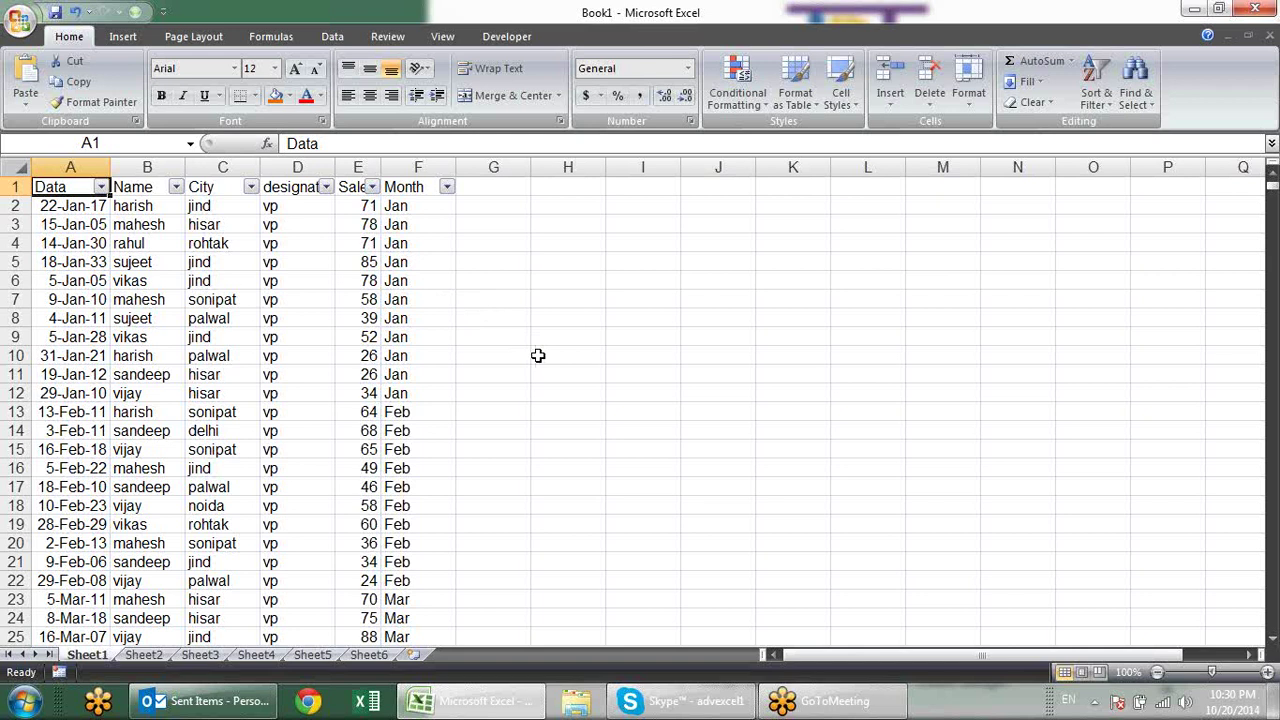
Step: Toggle AutoFilter off and on with Ctrl+Shift+L and the Data menu shortcut
key(ctrl+shift+l)
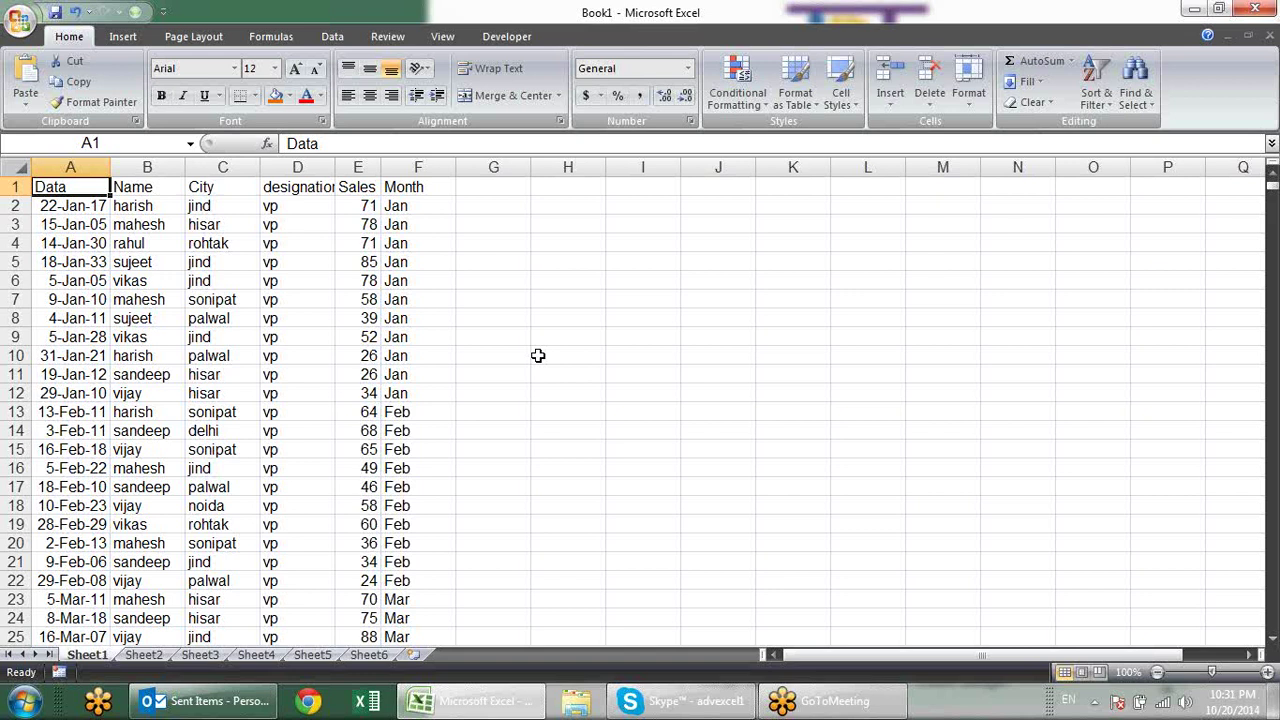
key(ctrl+shift+l)
key(alt+d)
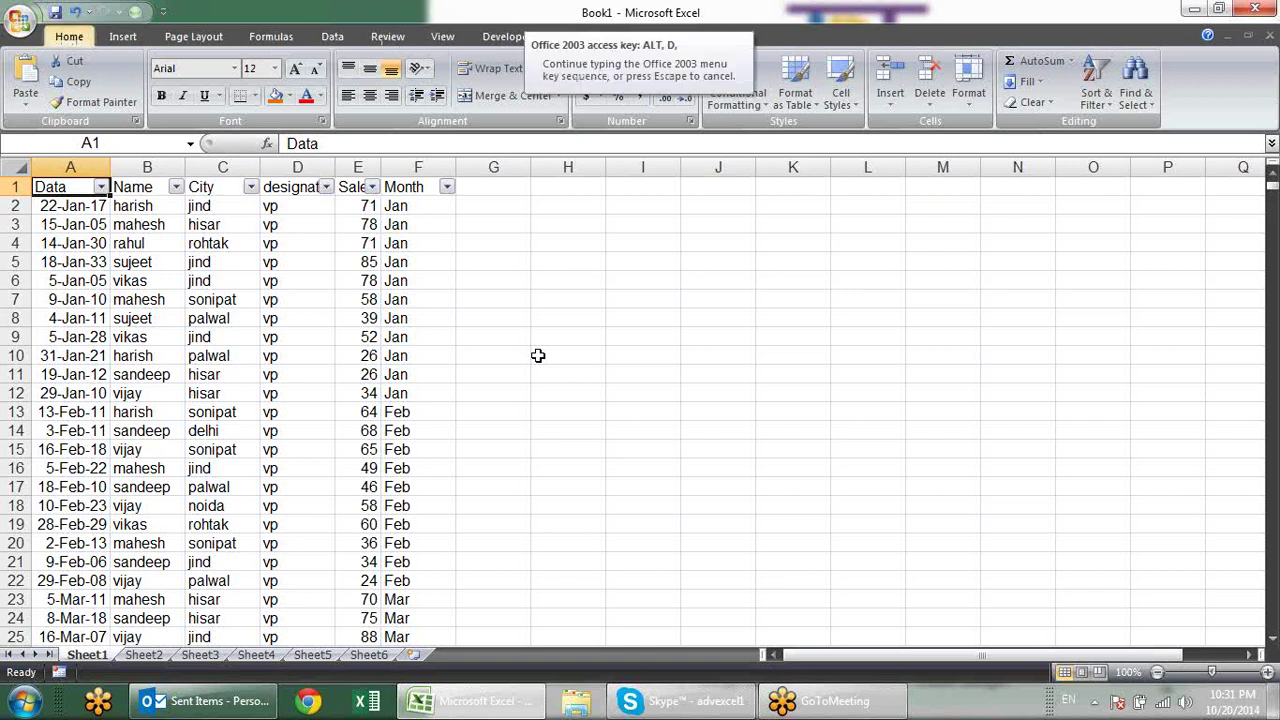
key(f)
key(f)
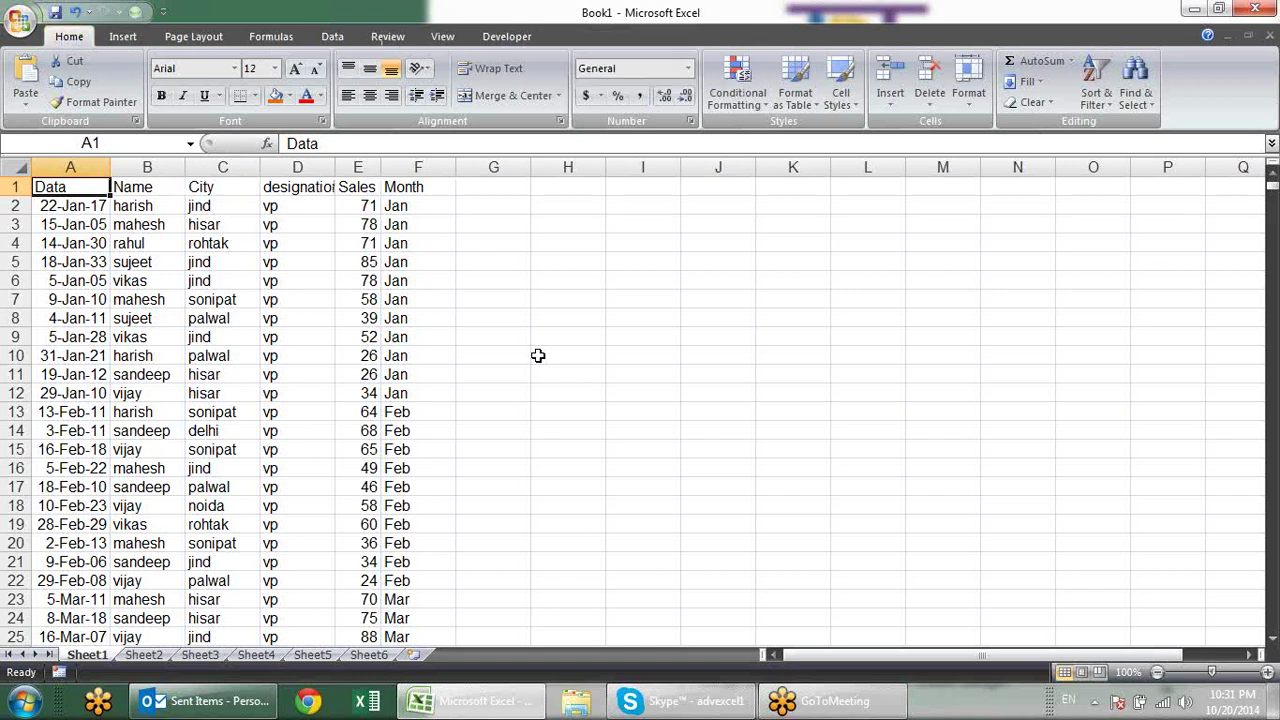
key(alt+a)
key(t)
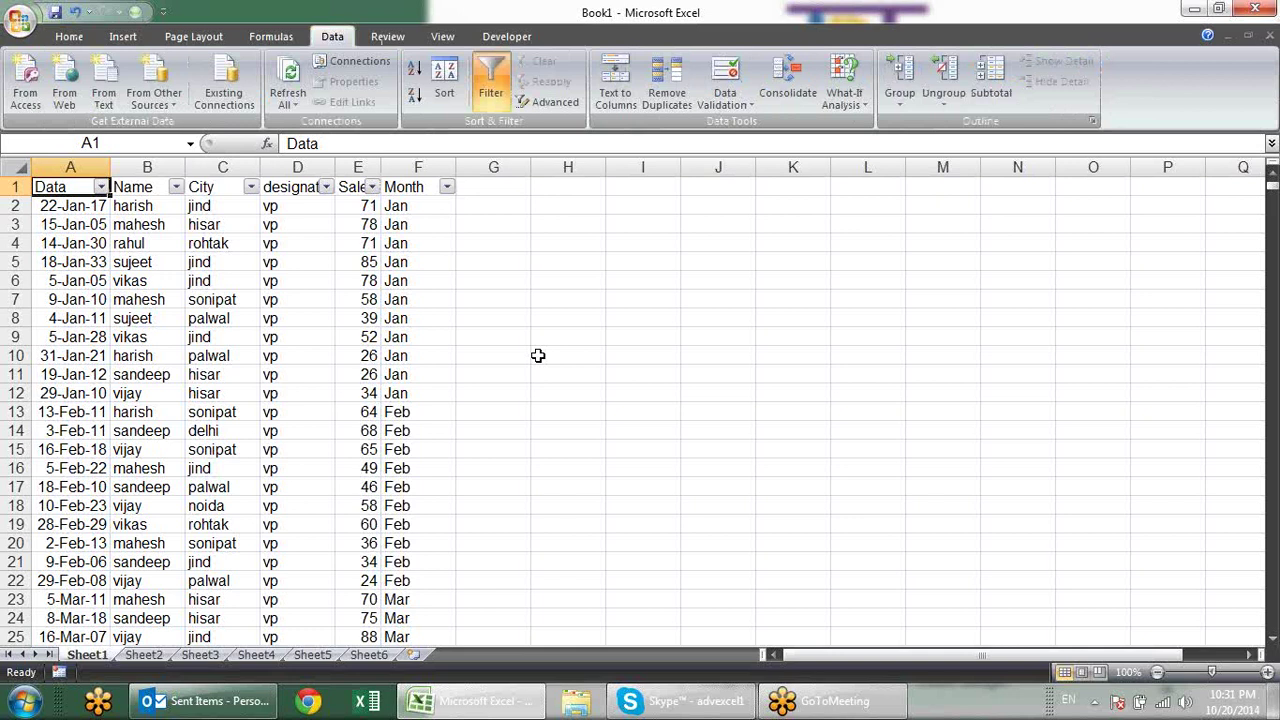
Step: Toggle AutoFilter off and back on via Home > Sort & Filter keyboard keys
key(alt)
key(h)
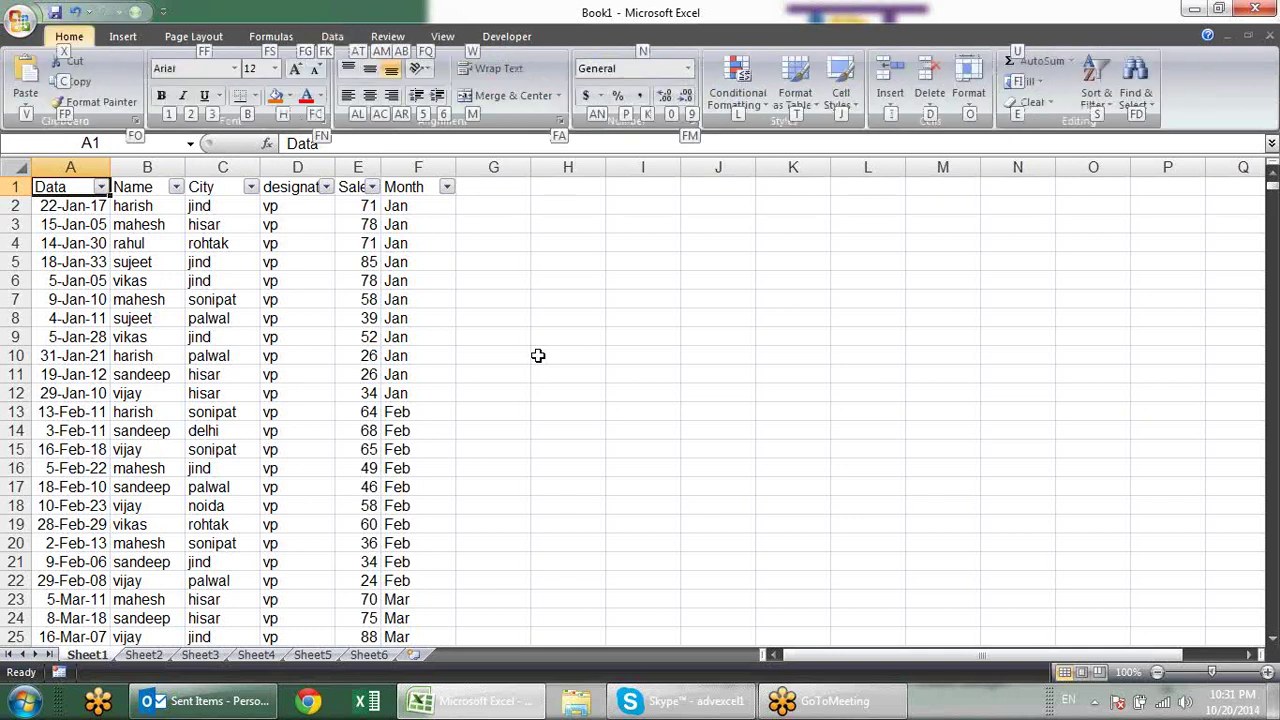
key(s)
key(f)
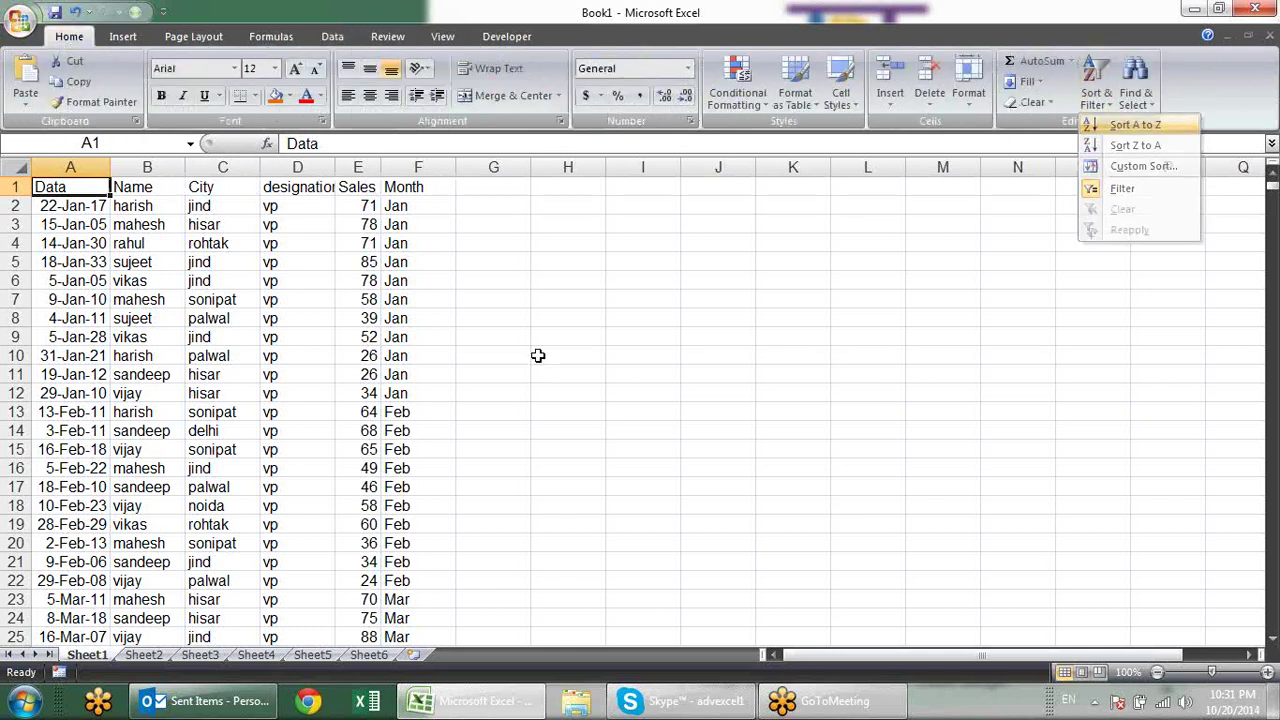
key(alt+h)
key(s)
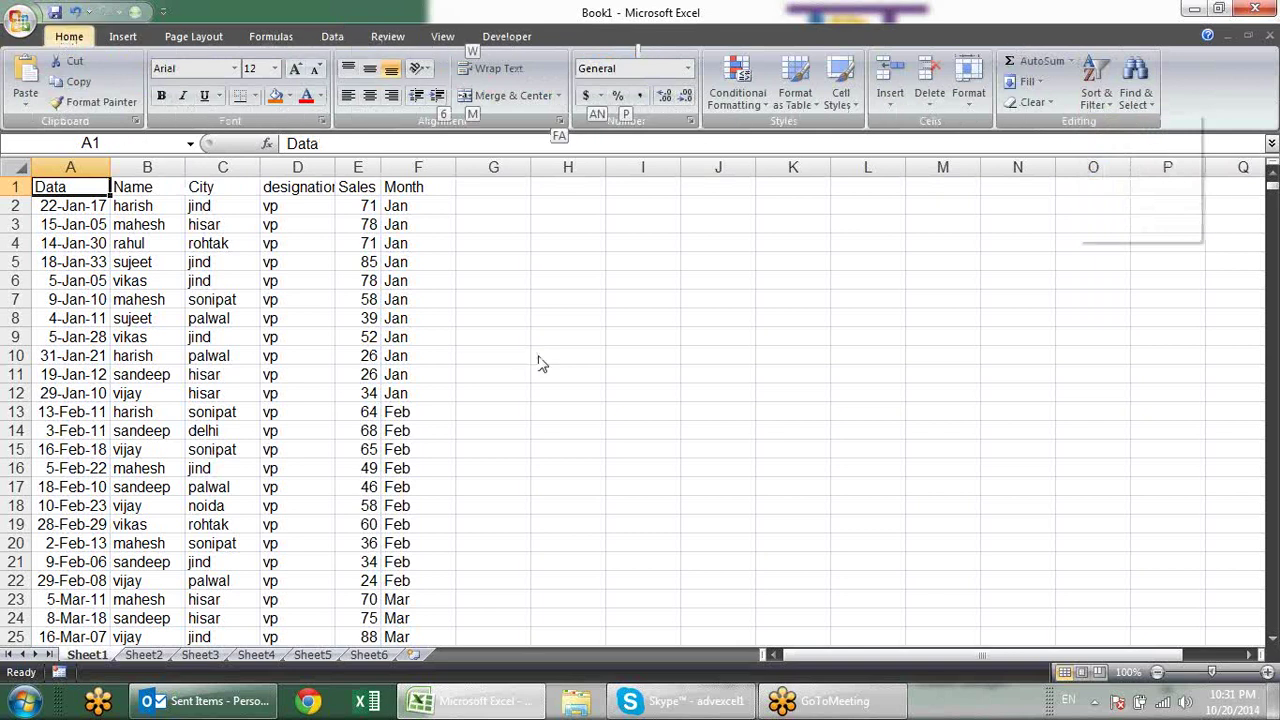
key(f)
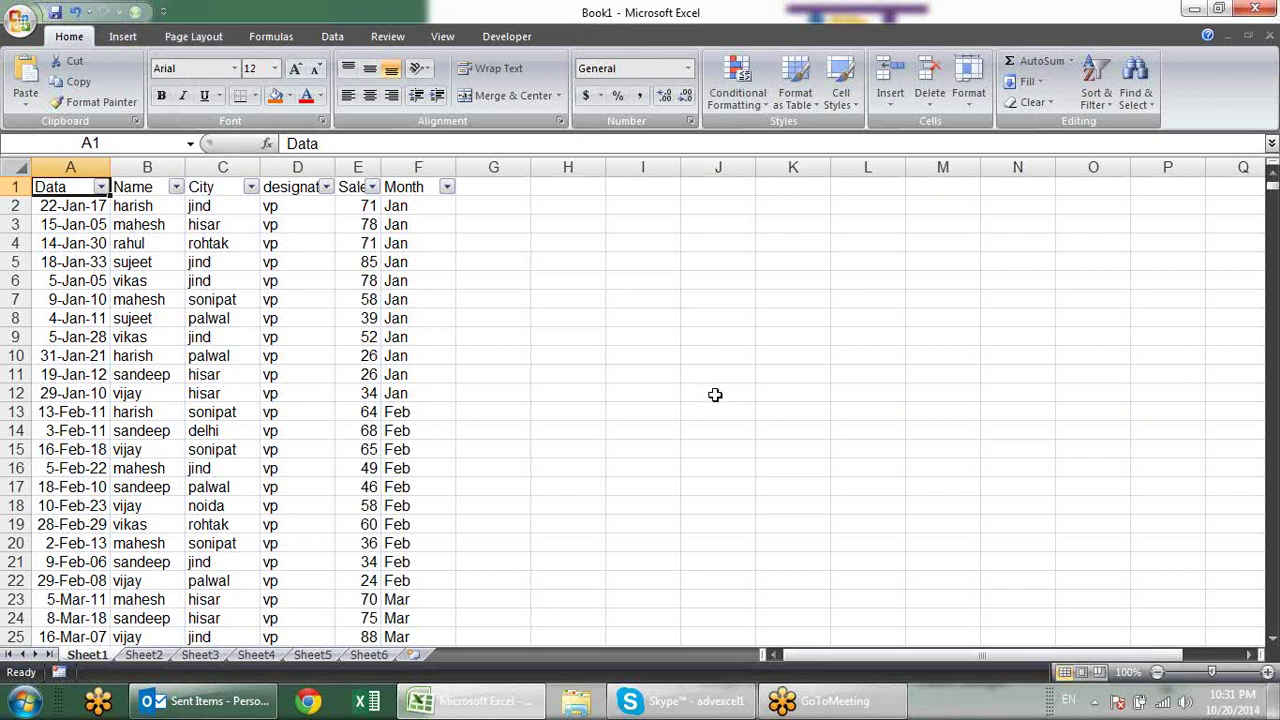
Step: Look over the filter choices for the Data, Name and Sales columns, then close them
click(203, 222)
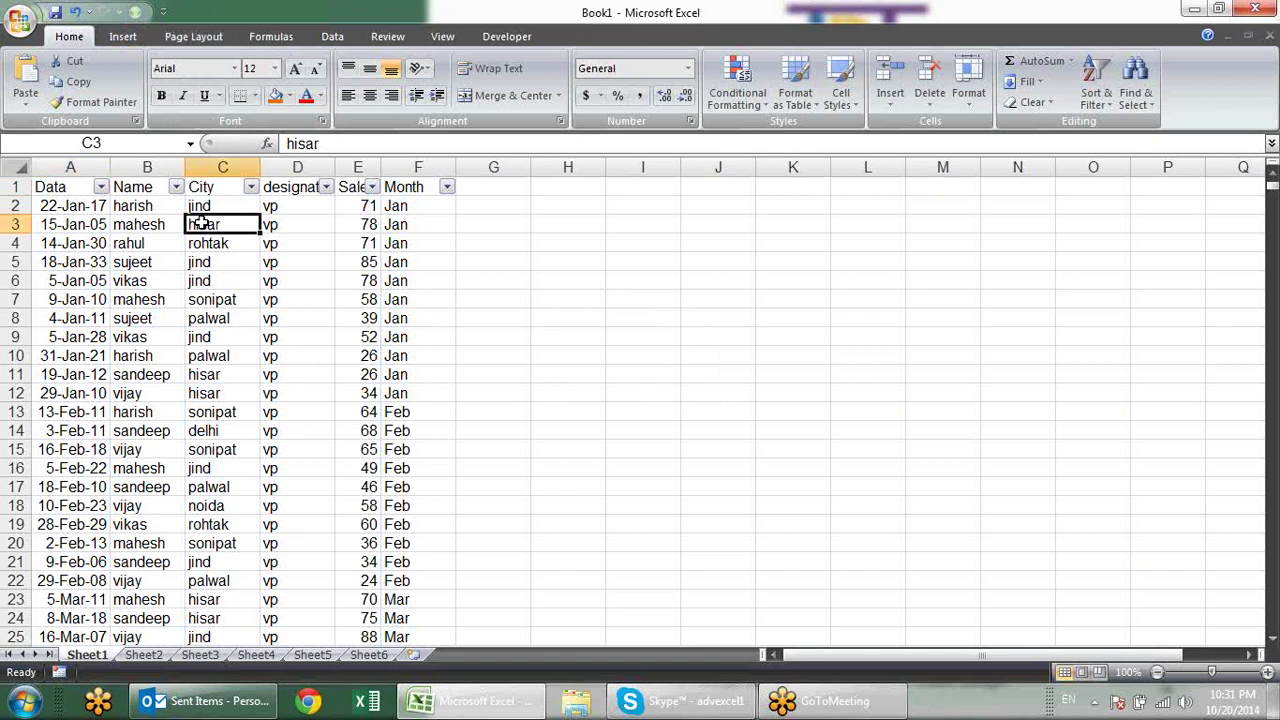
click(160, 242)
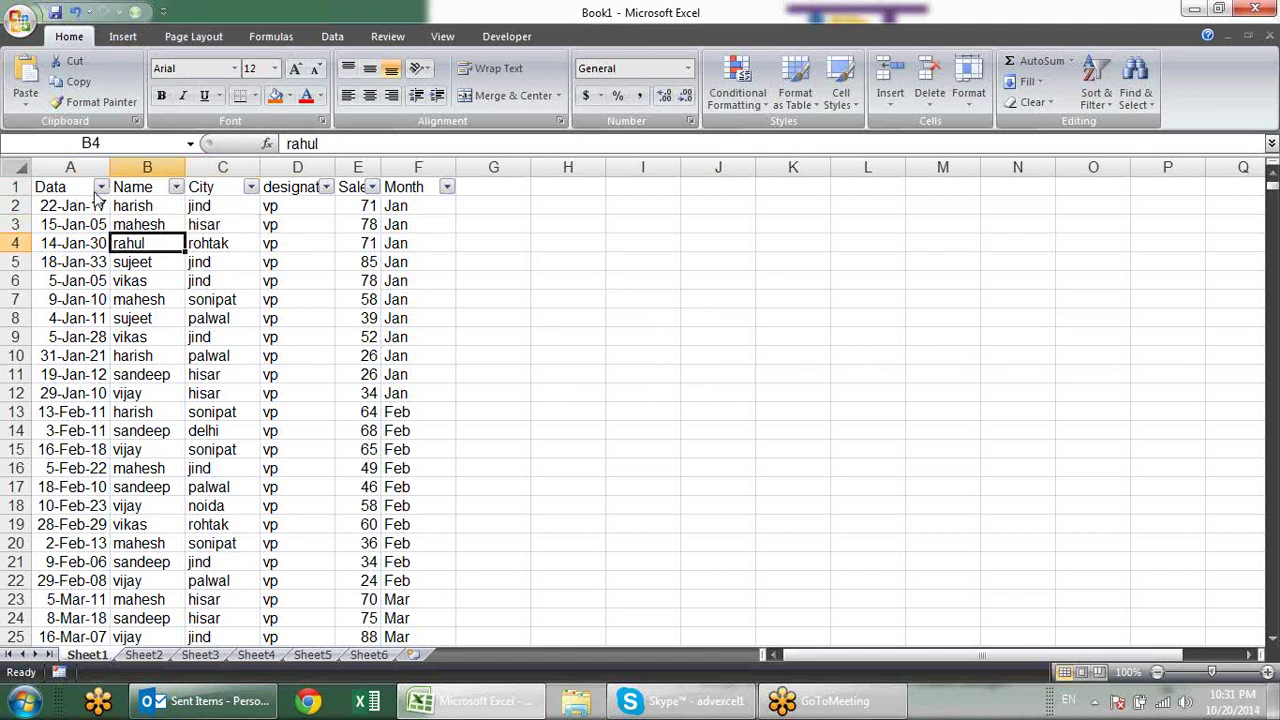
click(101, 187)
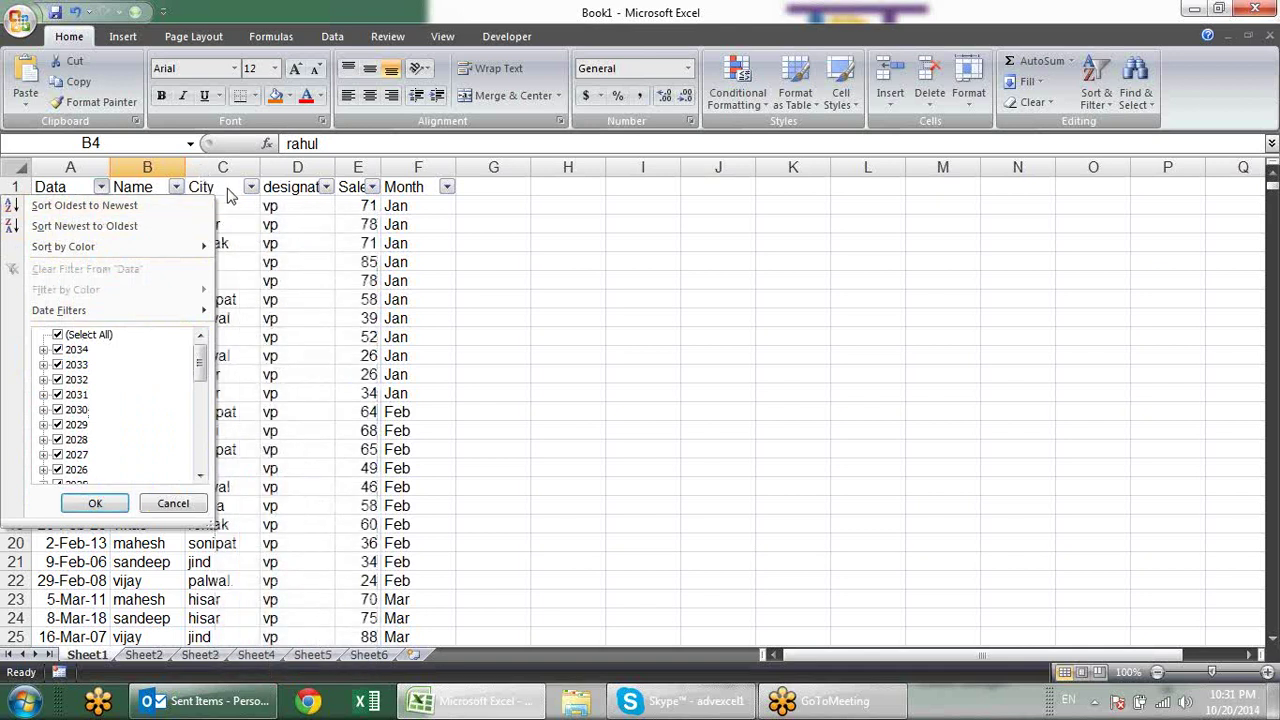
click(176, 187)
click(176, 187)
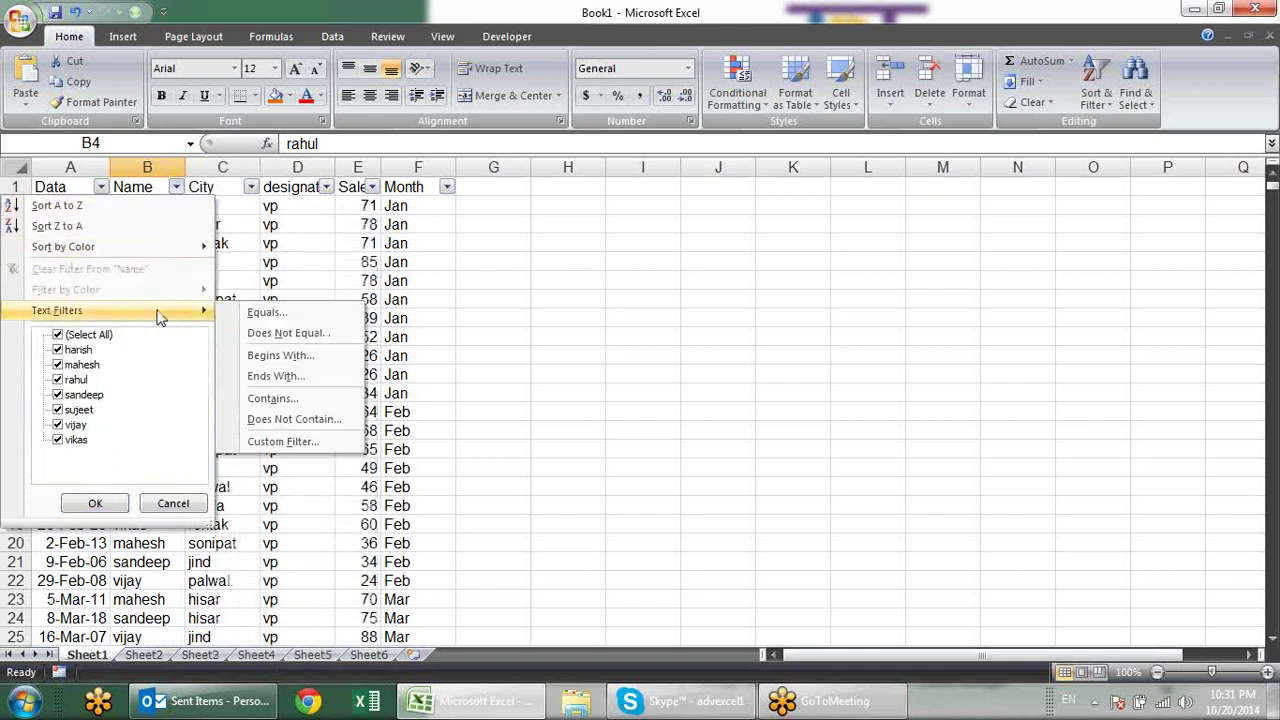
click(372, 187)
click(372, 187)
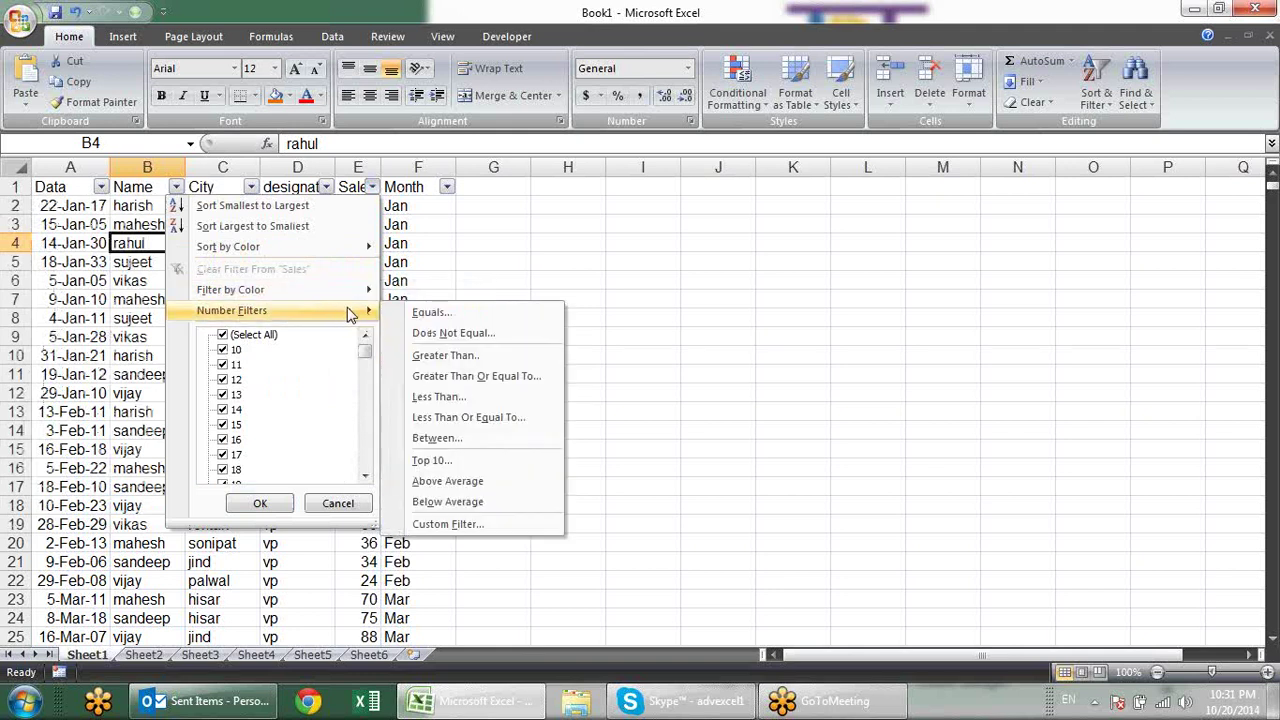
click(653, 284)
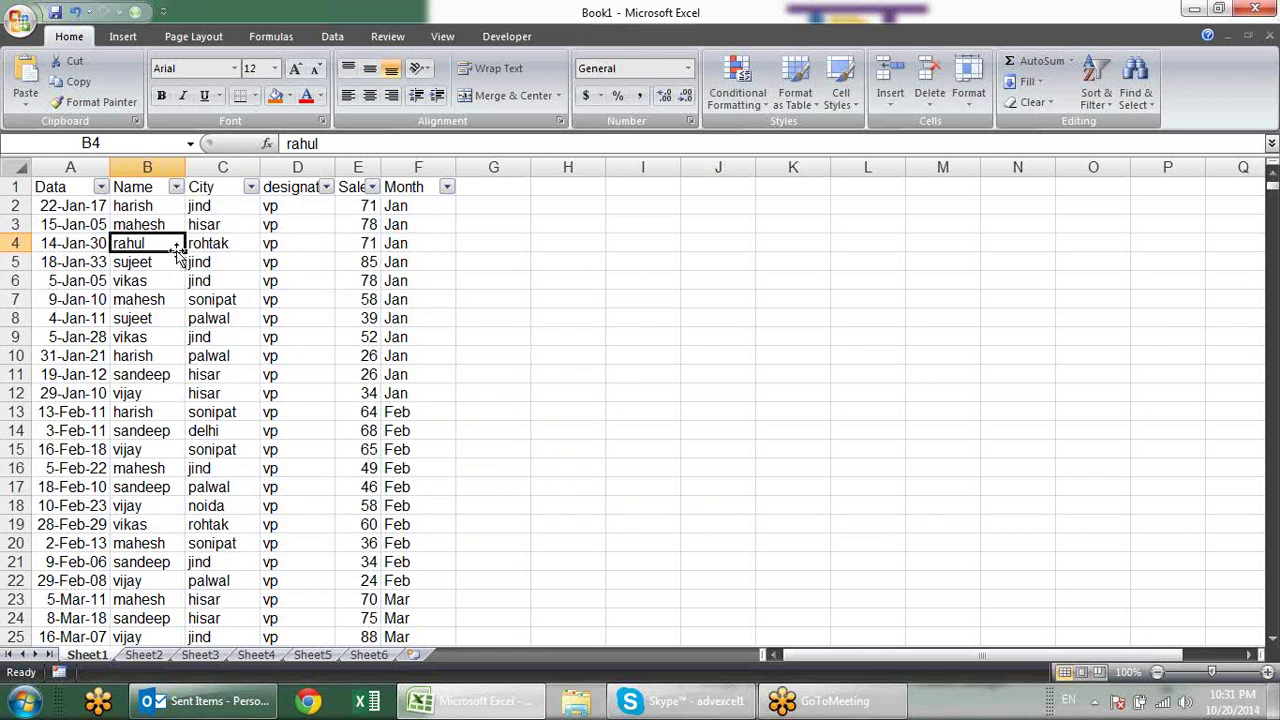
Step: Replace cell A5's date with the entry 20.12.14
click(96, 270)
click(82, 300)
click(82, 336)
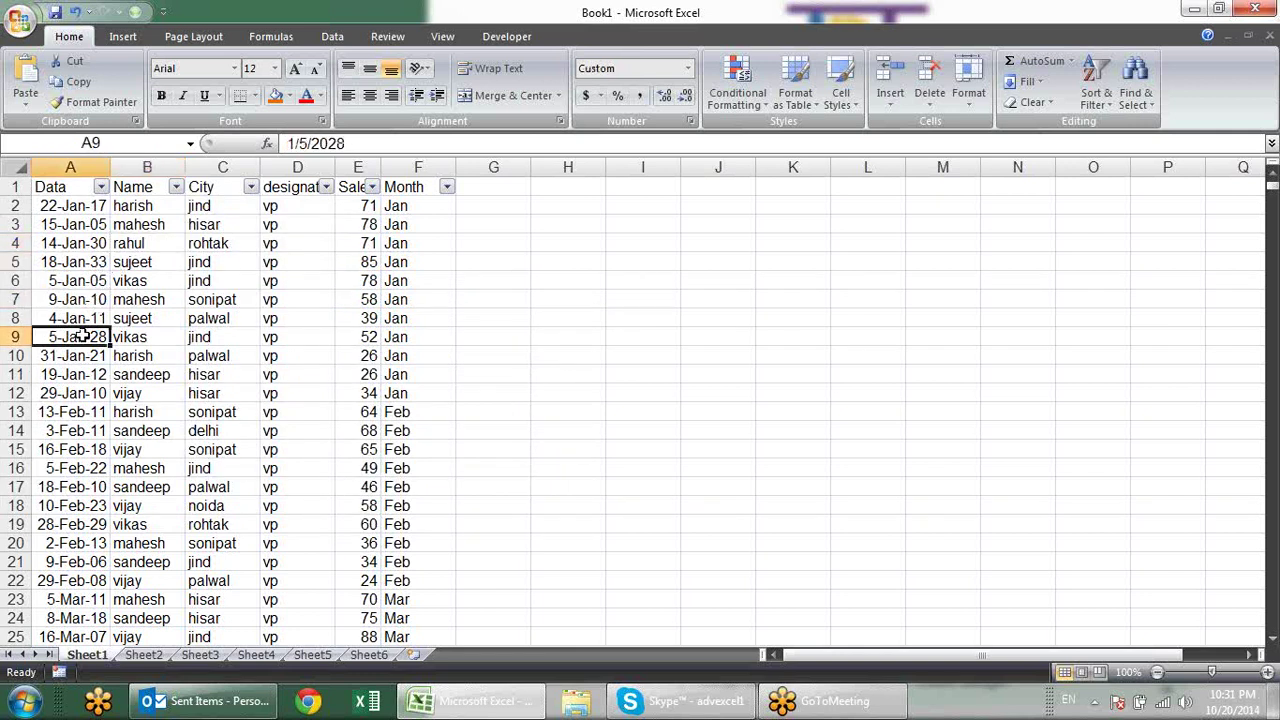
click(98, 266)
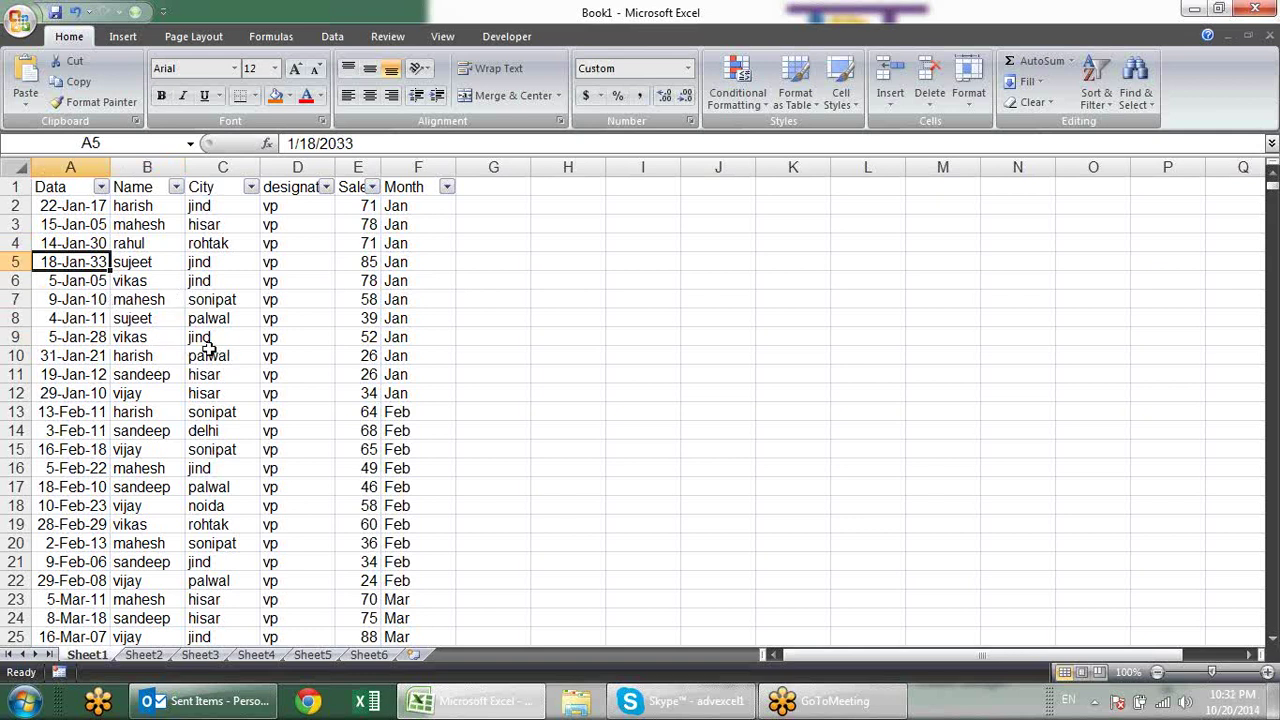
text(2)
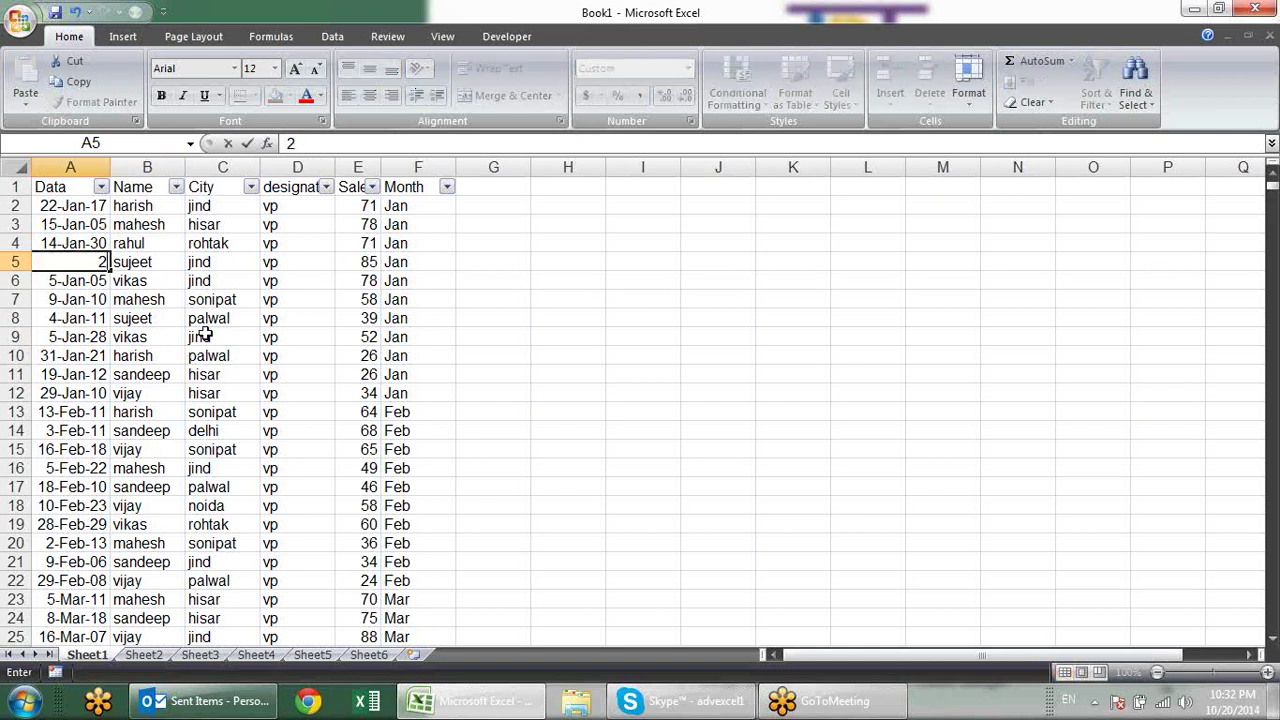
text(0.12.)
text(14)
key(Return)
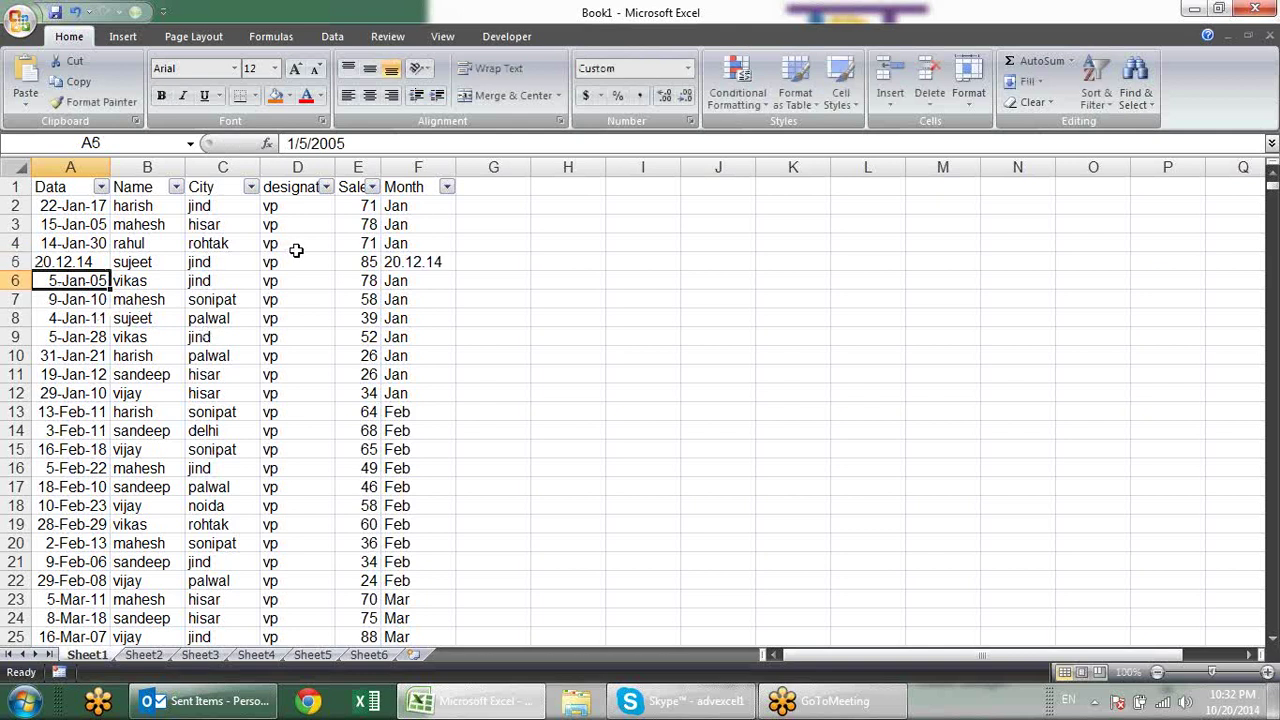
click(101, 188)
drag(200, 358, 199, 450)
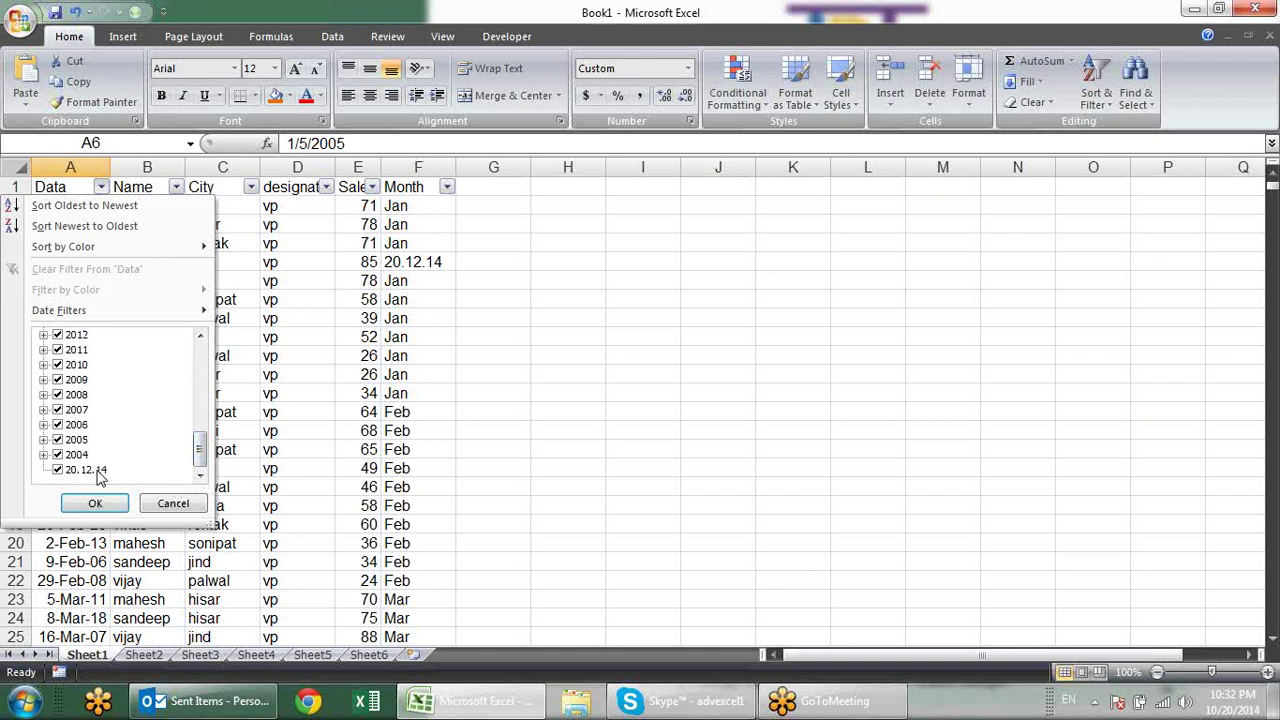
drag(200, 455, 200, 360)
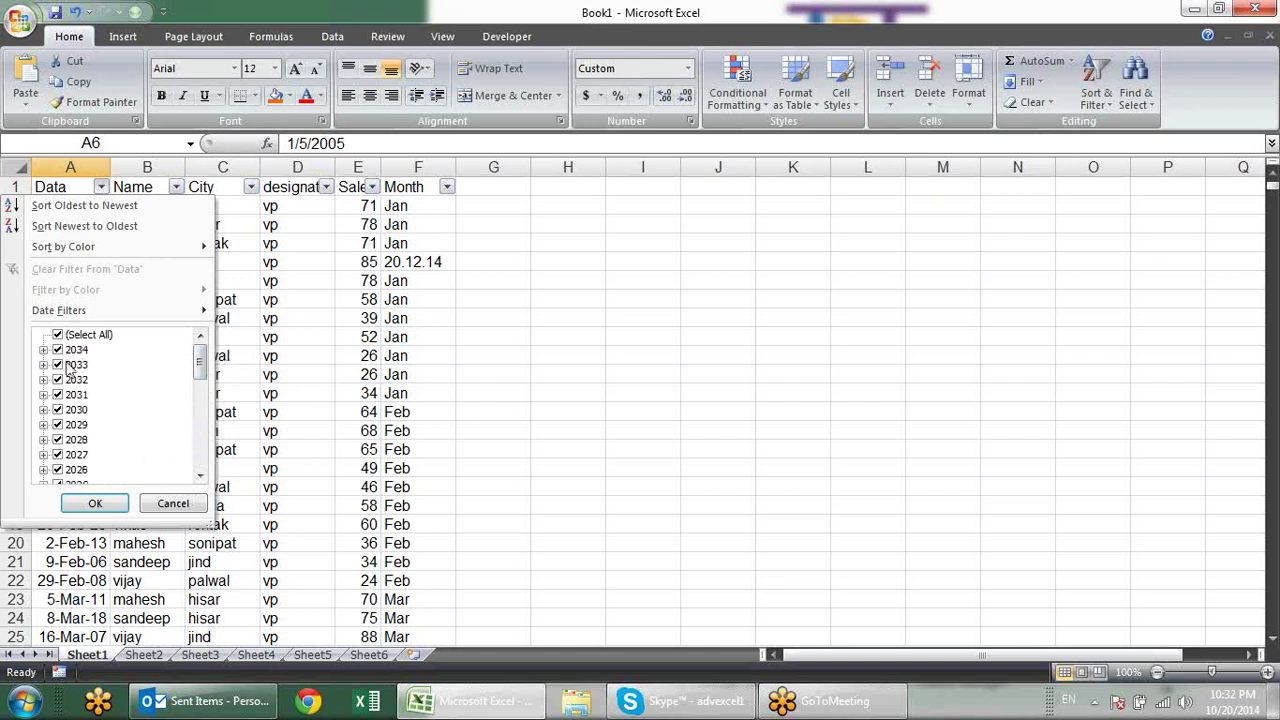
click(58, 336)
drag(198, 380, 199, 455)
click(58, 470)
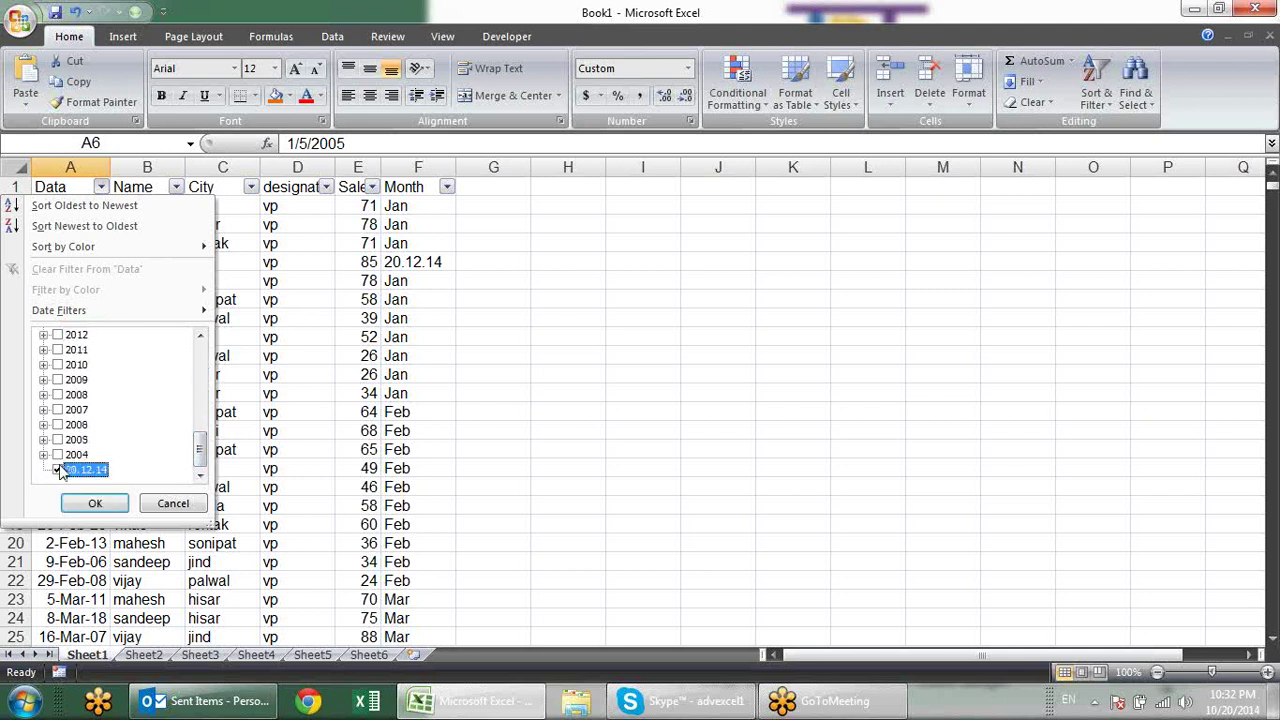
click(95, 503)
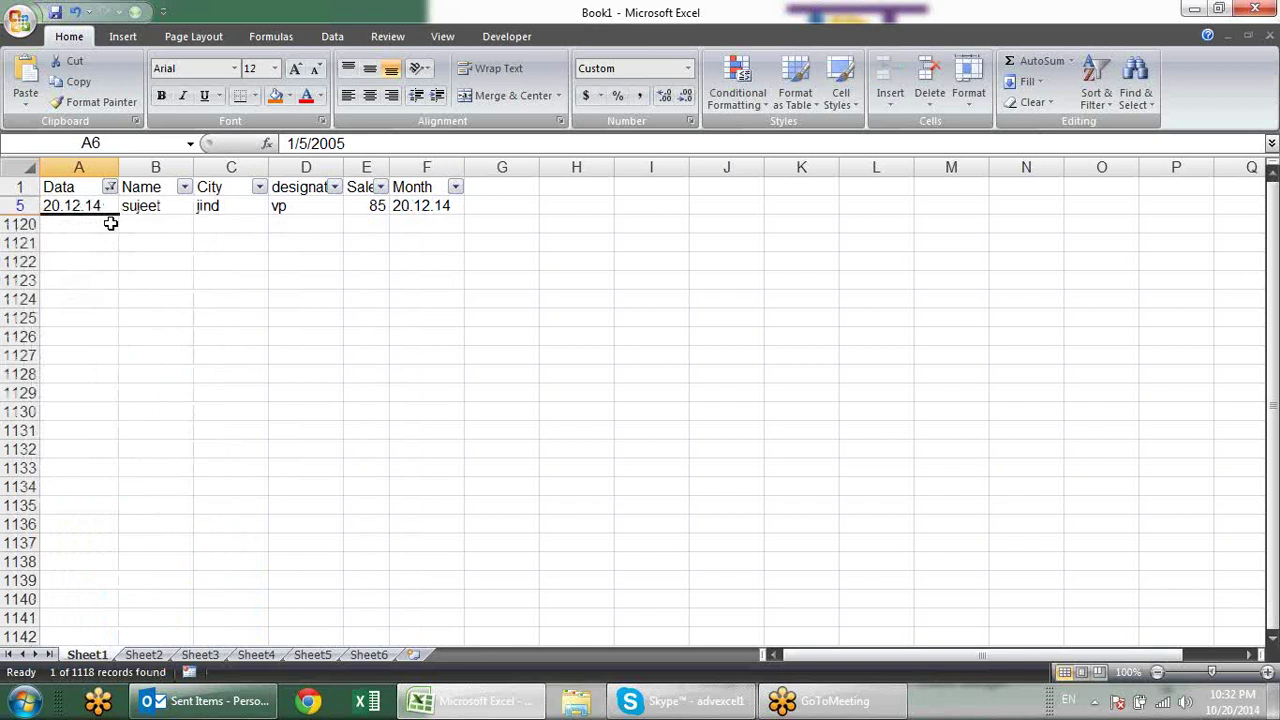
click(93, 240)
click(95, 206)
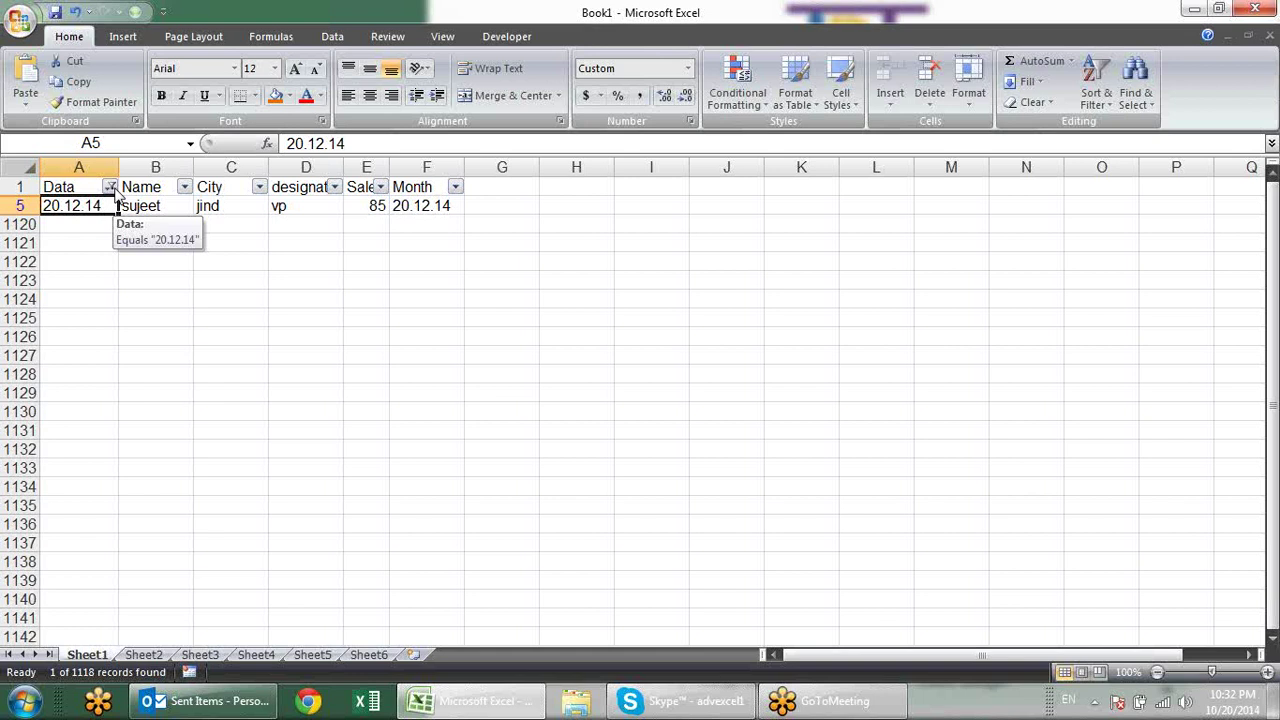
click(111, 188)
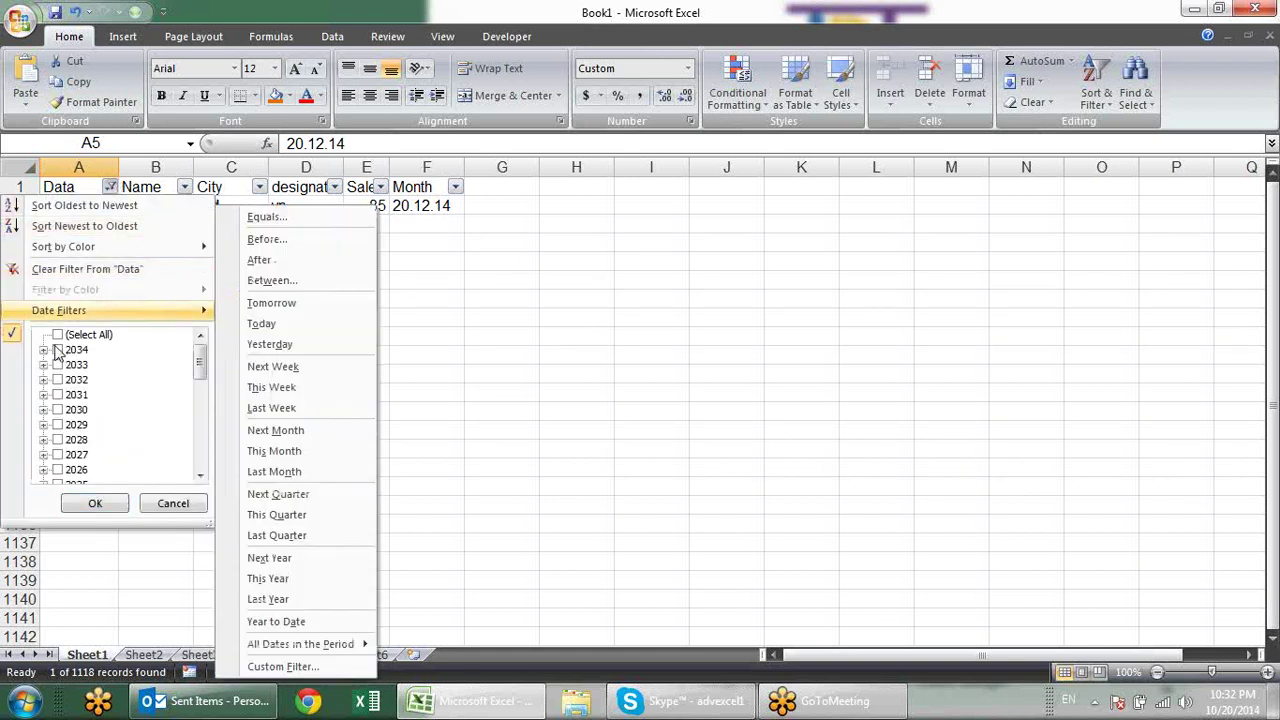
click(90, 505)
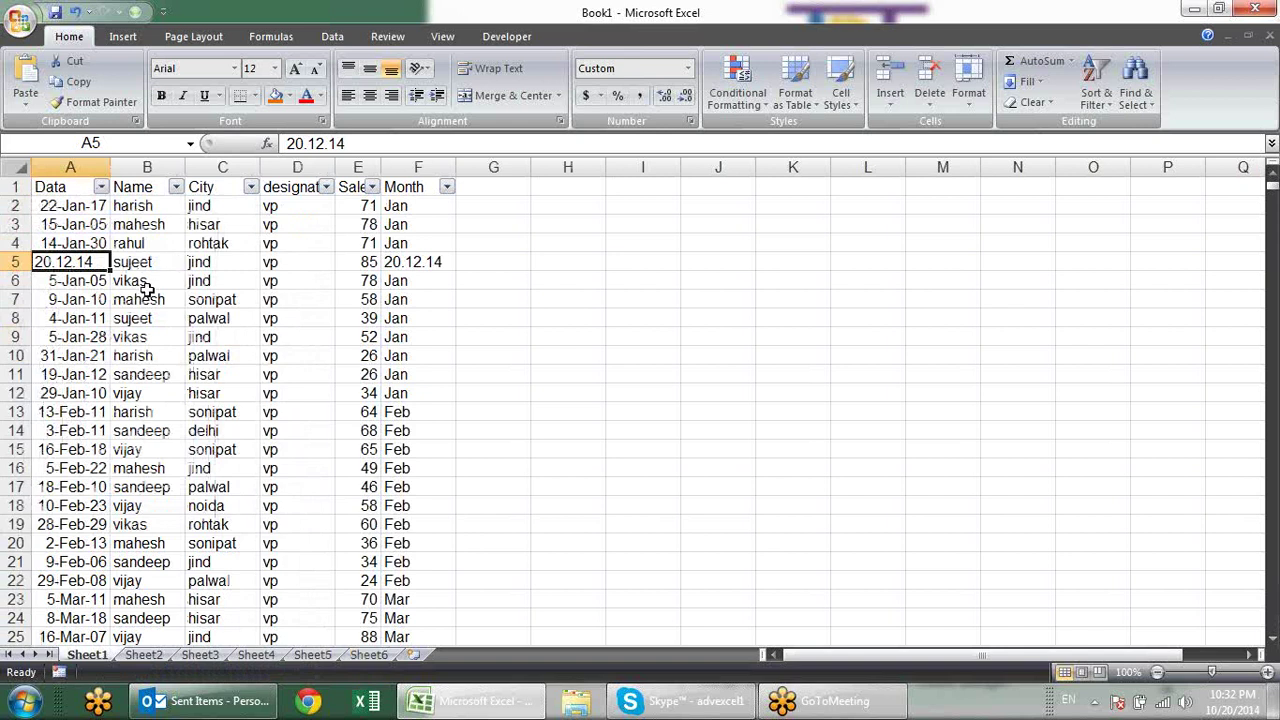
Step: Undo to restore A5's original date, then browse the Data filter's years and clear all dates
key(ctrl+z)
click(522, 264)
click(98, 243)
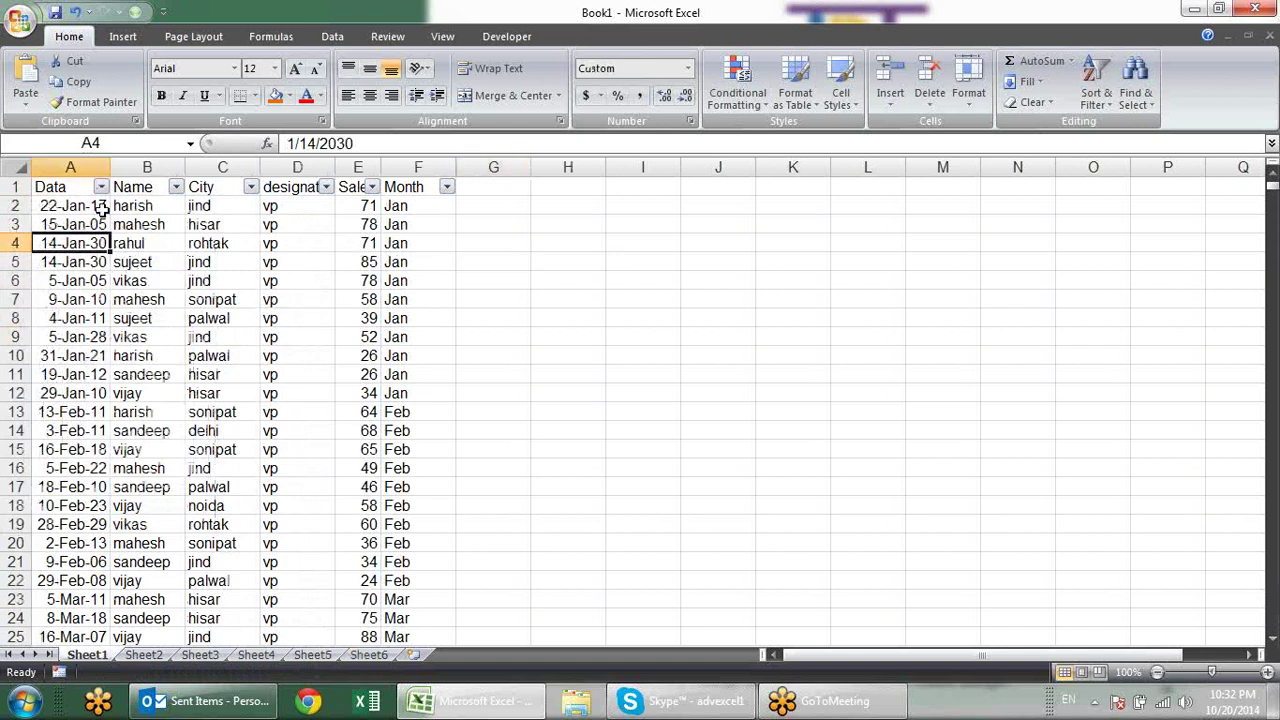
click(101, 187)
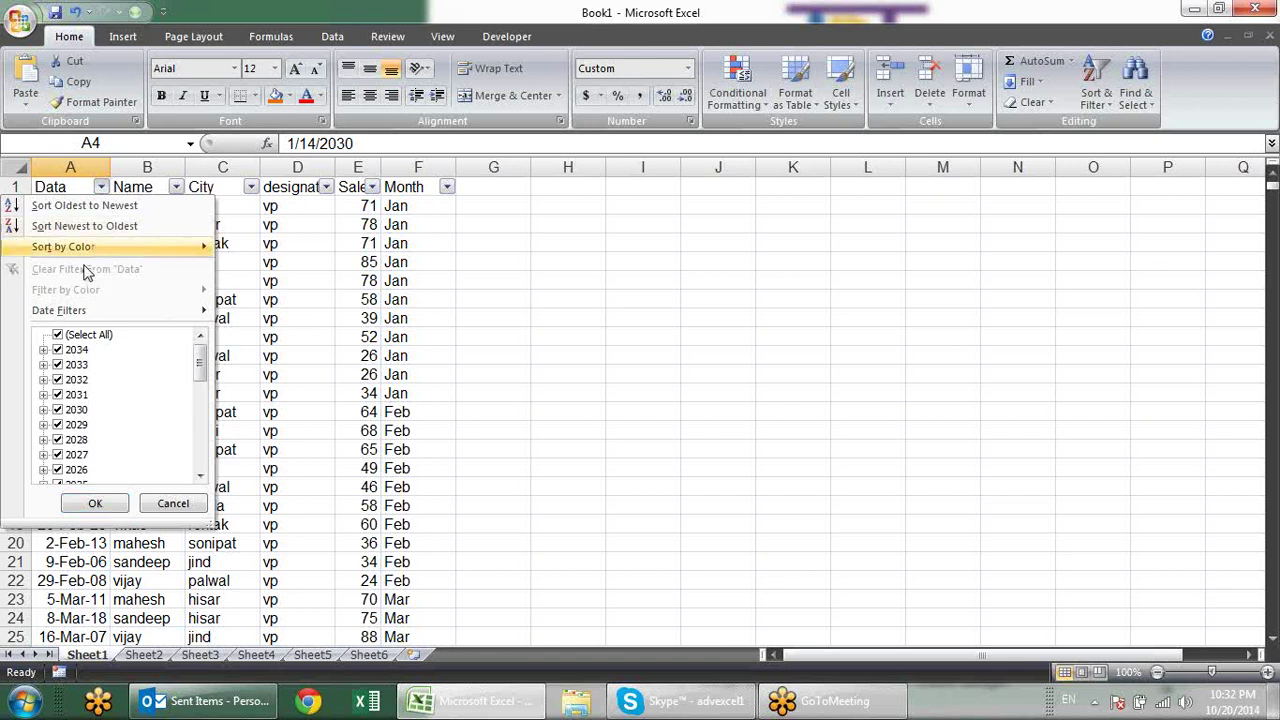
drag(205, 368, 220, 345)
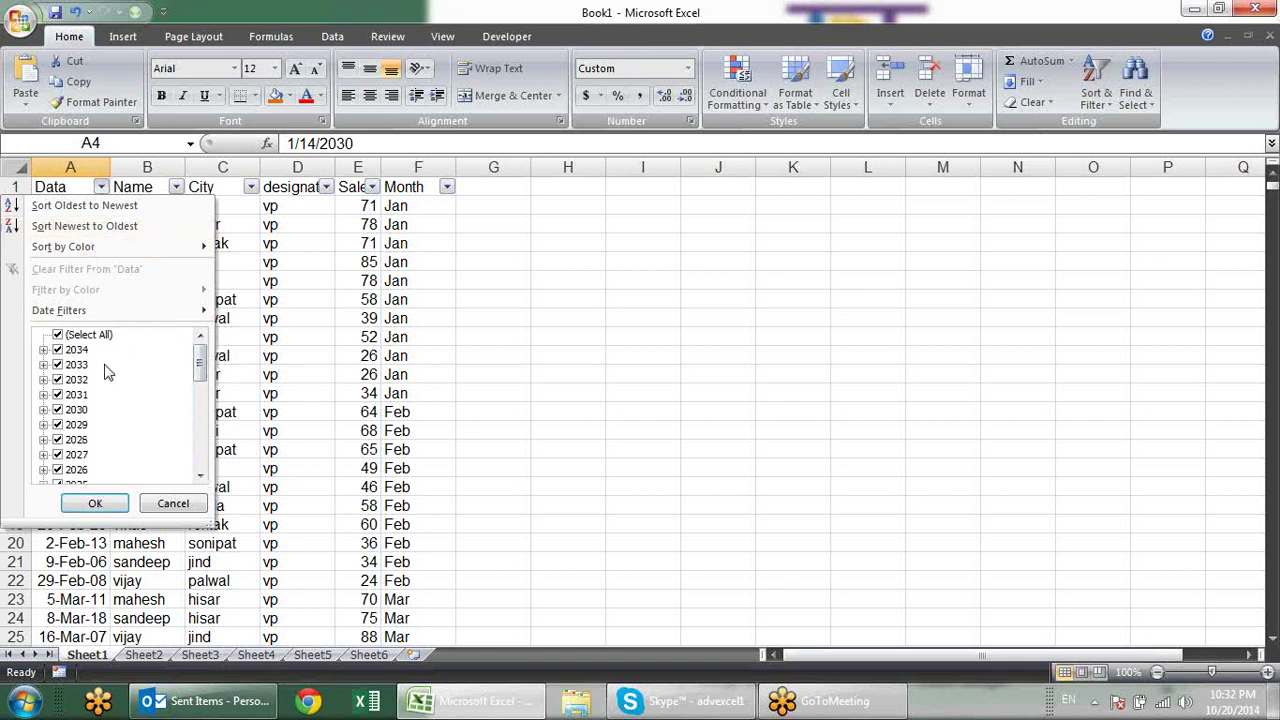
click(43, 350)
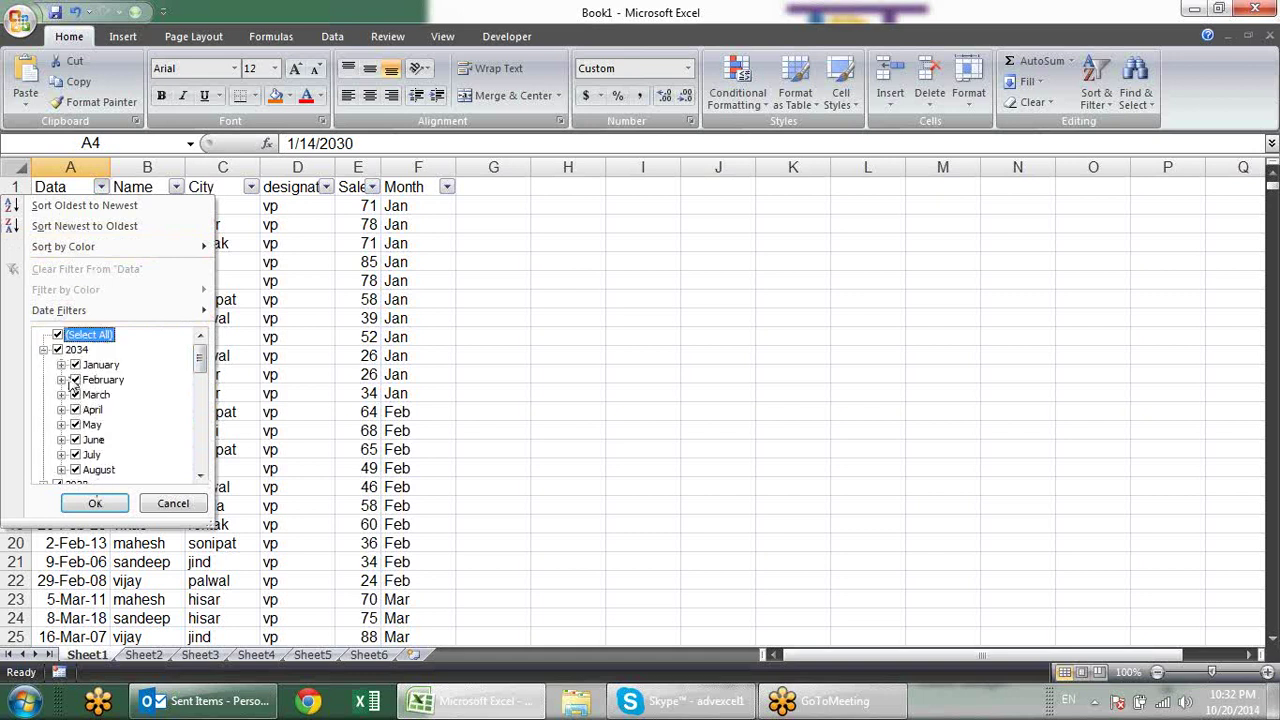
click(61, 365)
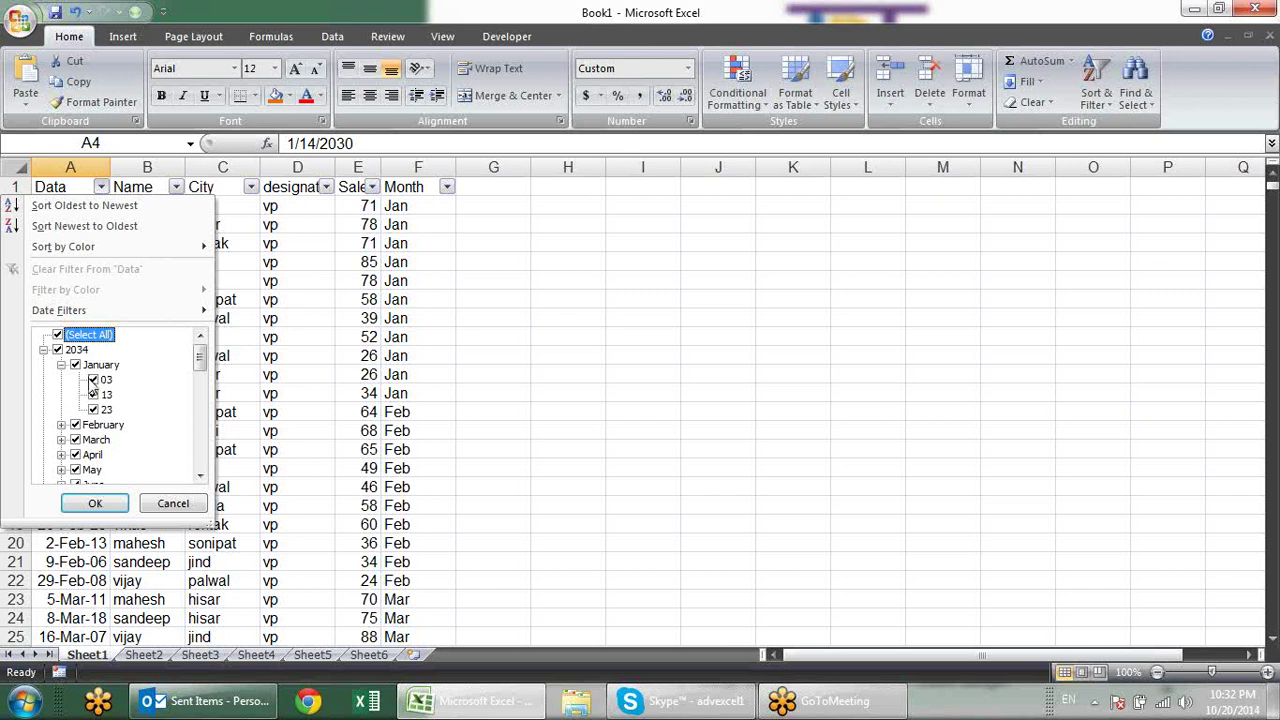
click(43, 350)
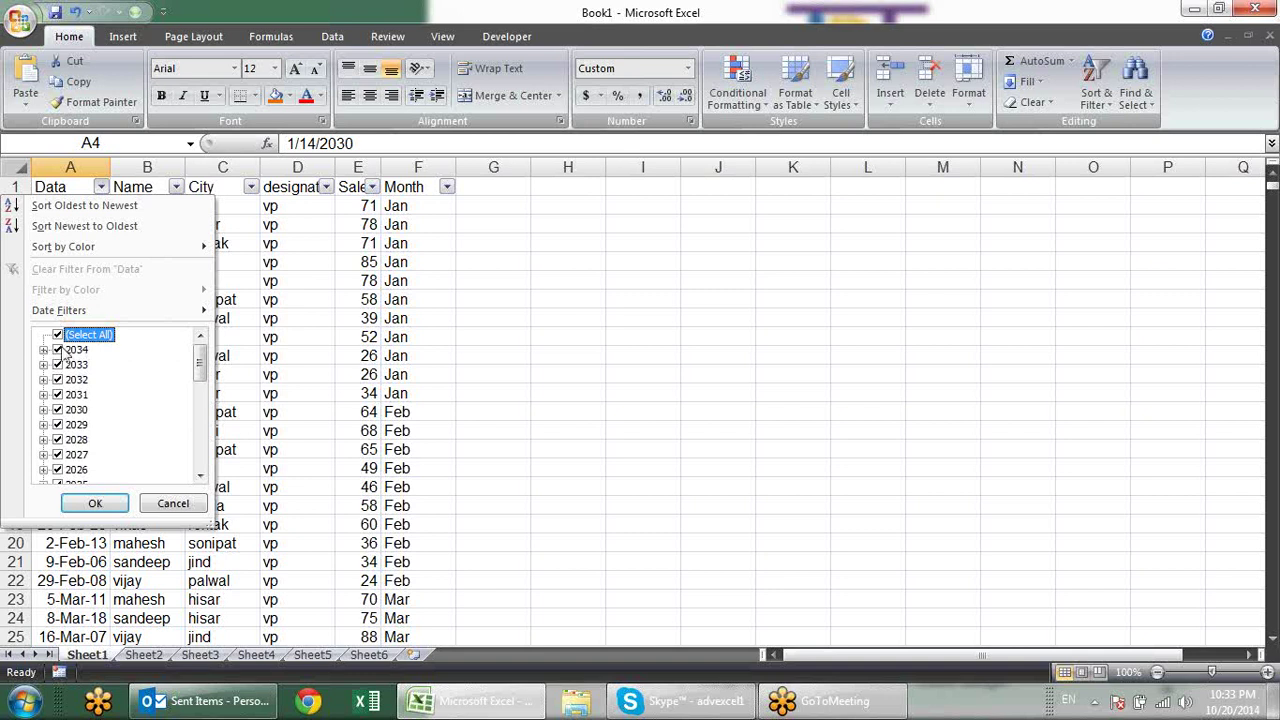
click(57, 335)
Step: Tick 2013 in the Data filter, excluding its early months to keep April–December
mouse_move(200, 362)
mouse_down()
mouse_move(210, 430)
mouse_move(190, 418)
mouse_up()
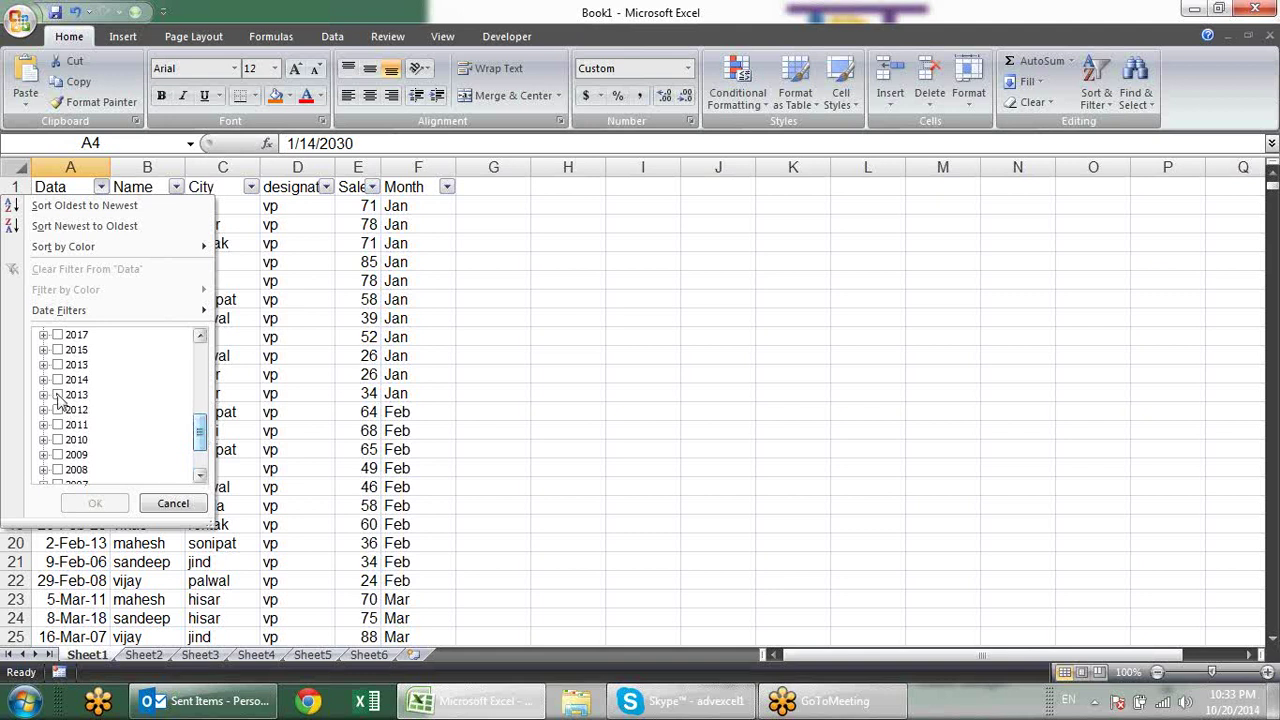
click(57, 395)
click(43, 396)
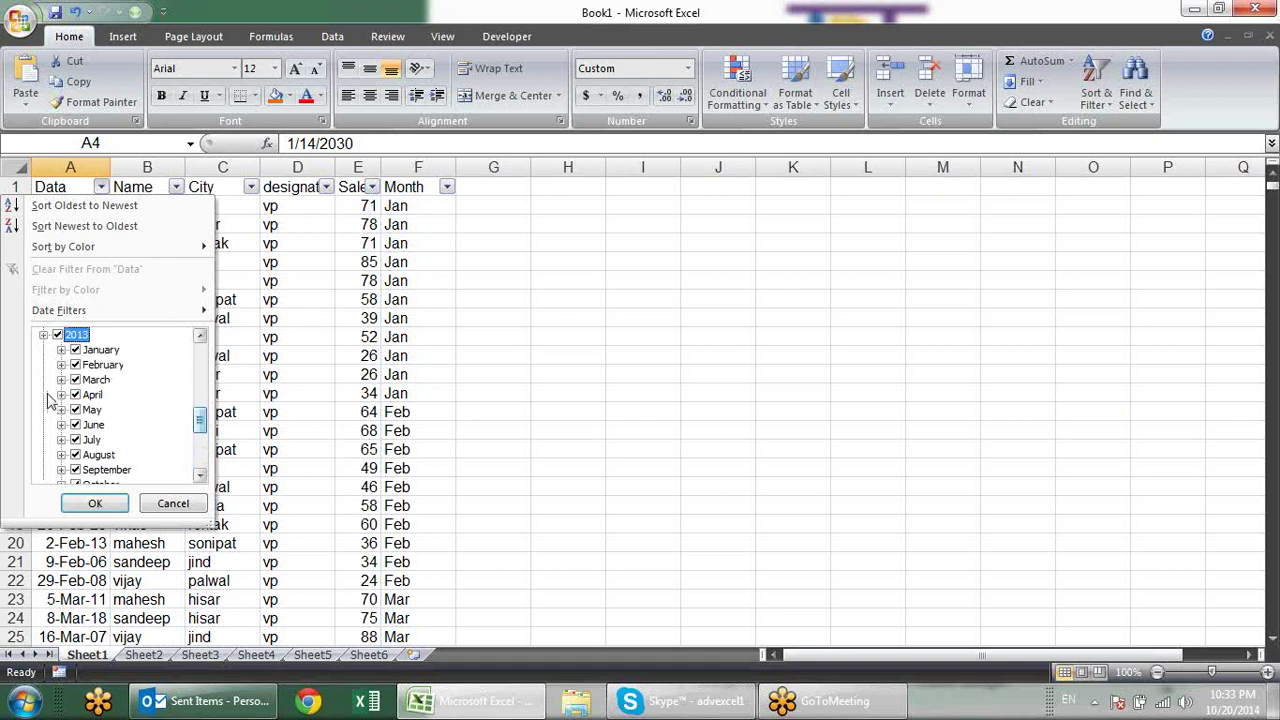
click(75, 349)
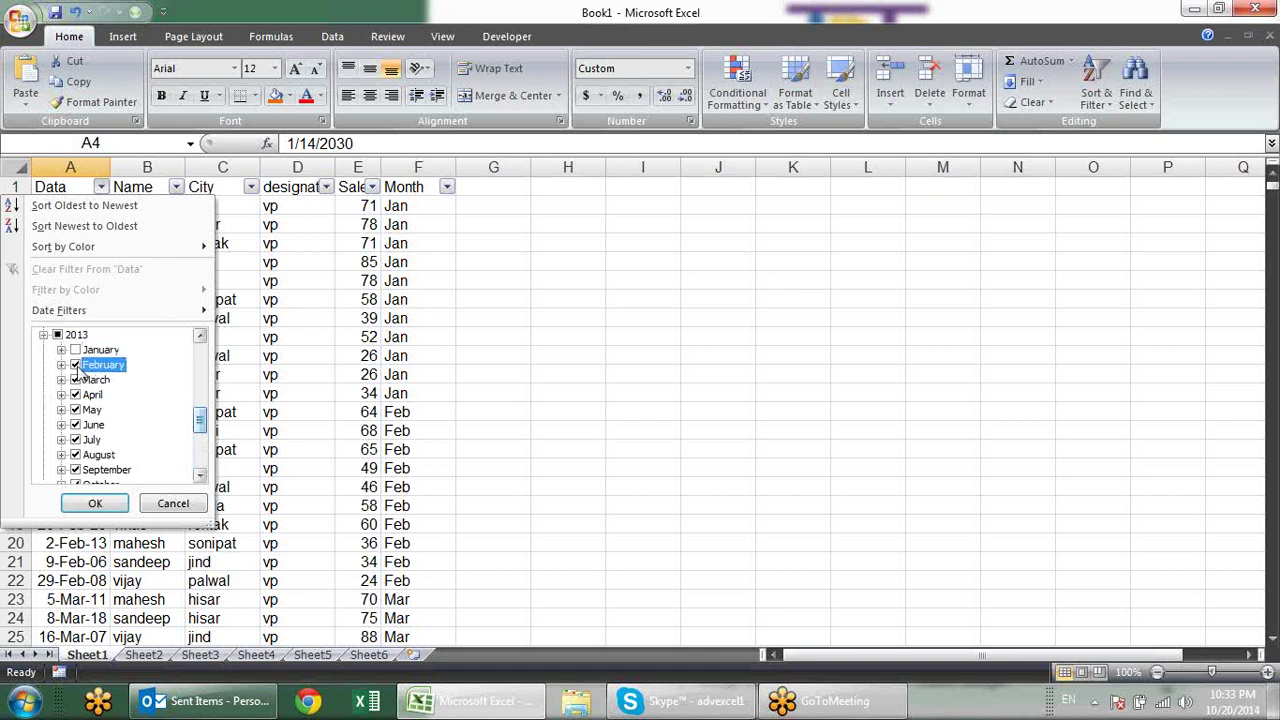
click(76, 380)
click(200, 336)
click(200, 336)
click(200, 336)
click(200, 336)
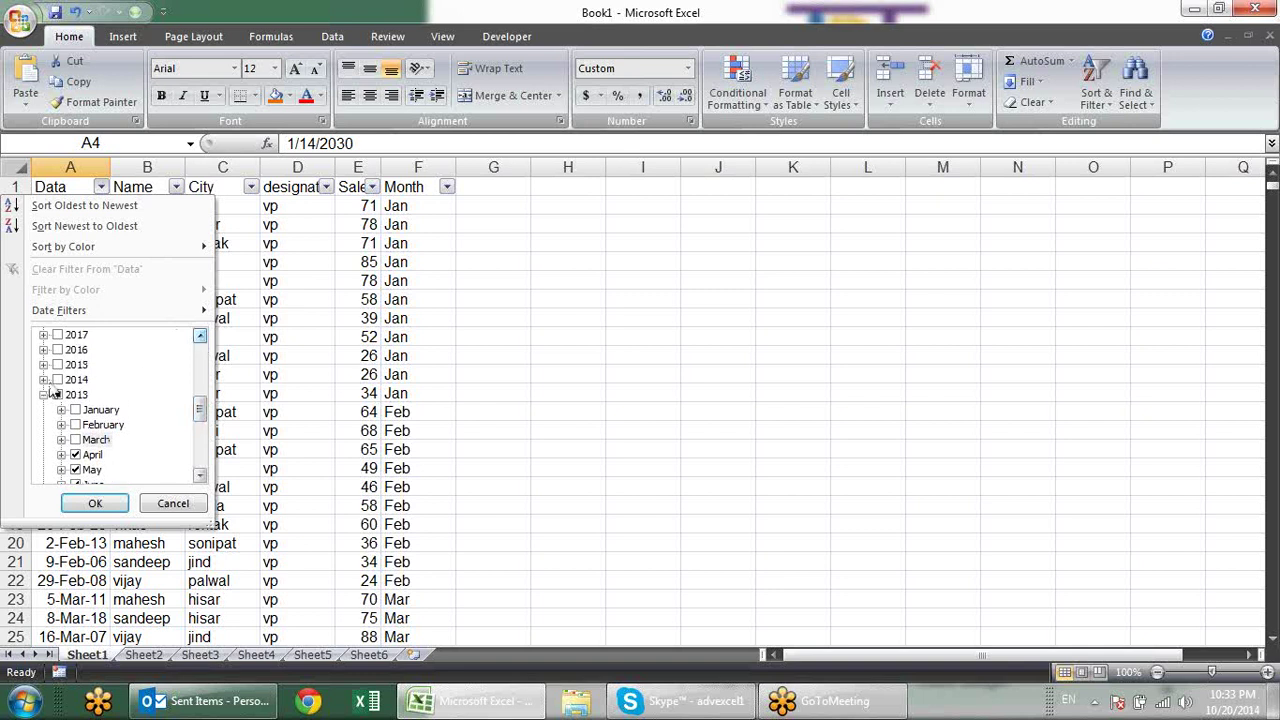
Step: Add January, February and March 2014 and apply the filter, showing 37 records
click(43, 380)
click(88, 351)
click(75, 365)
click(75, 380)
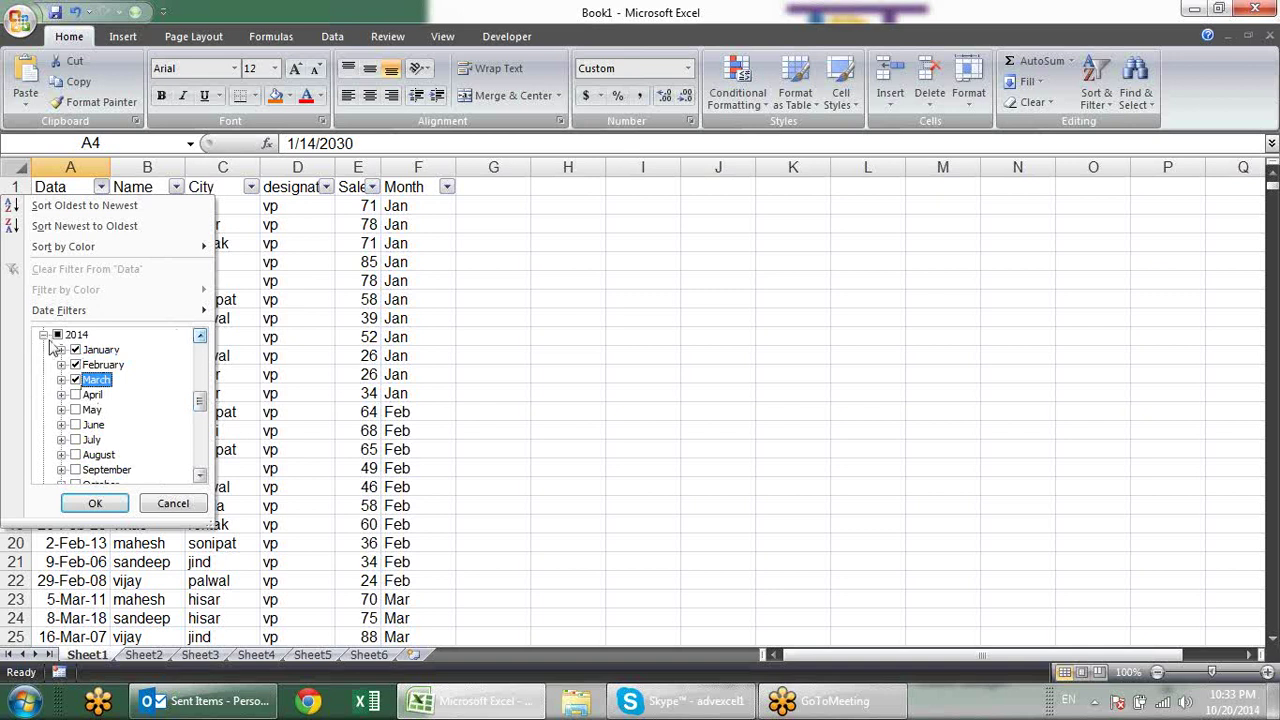
click(44, 335)
click(95, 503)
click(186, 245)
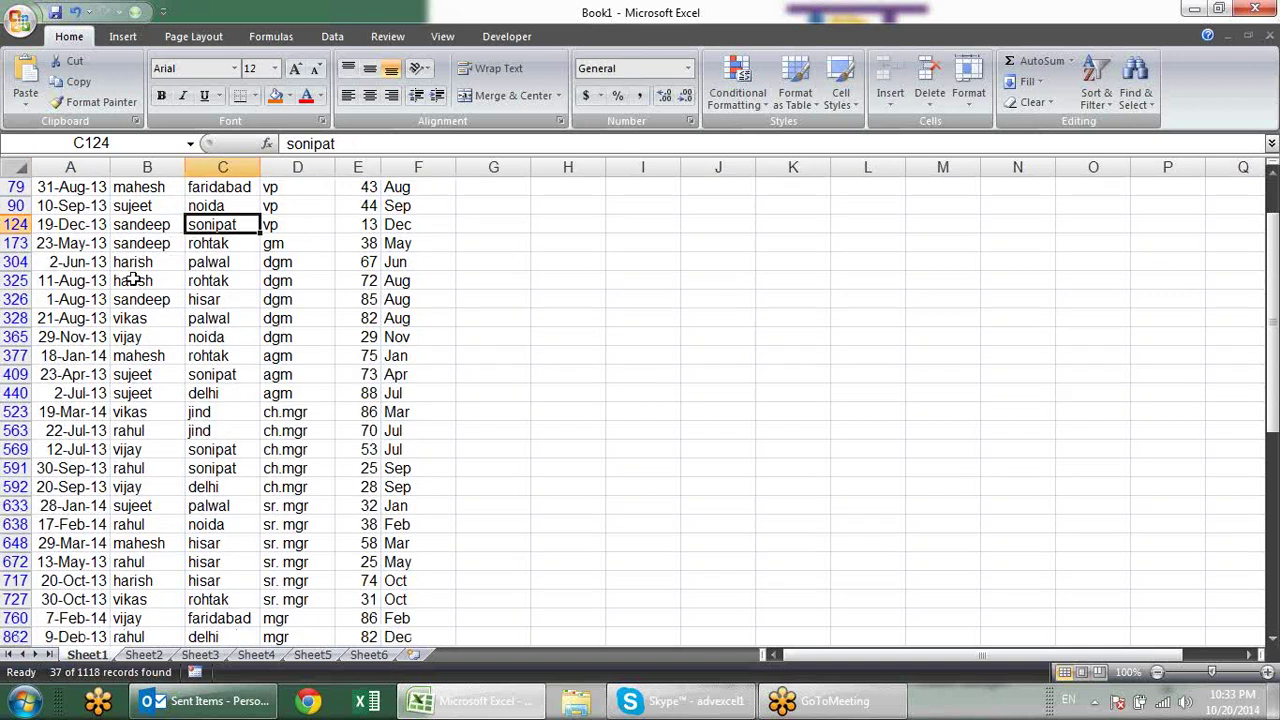
Step: Review the filtered rows, then reselect all dates to show every row again
scroll(175, 300, down, 1)
scroll(171, 337, down, 3)
scroll(150, 357, down, 2)
scroll(128, 360, up, 3)
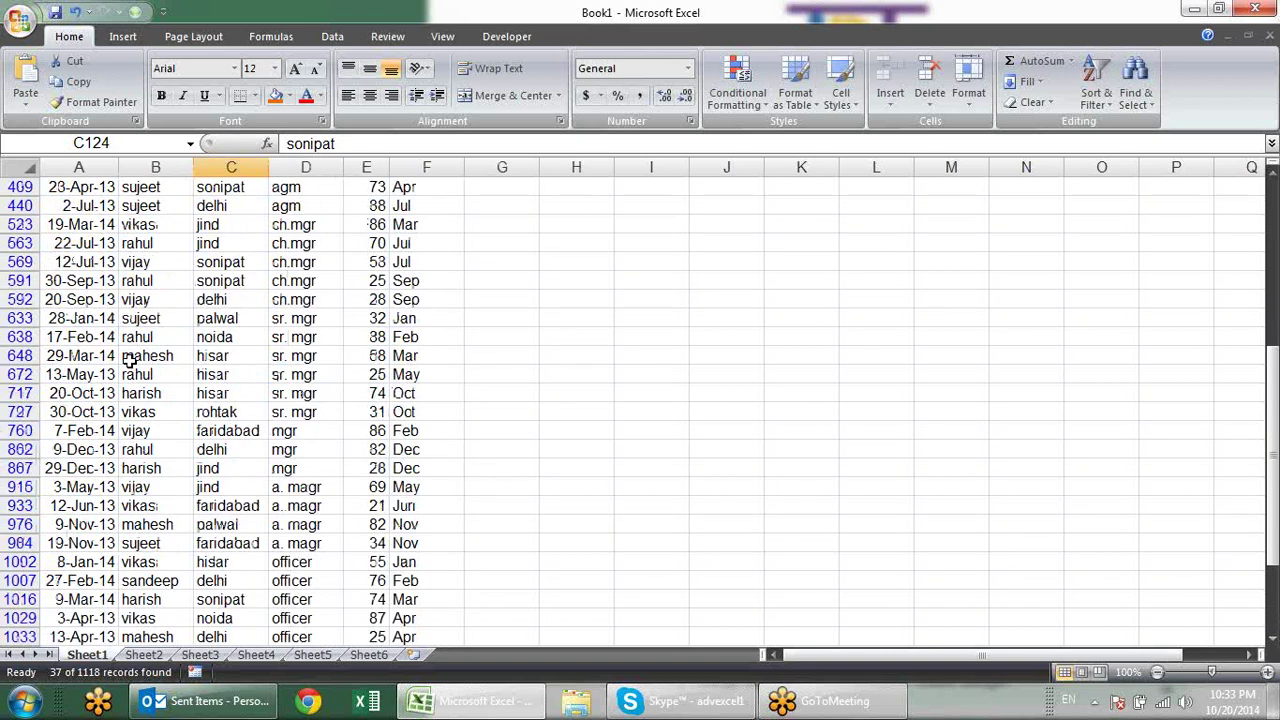
scroll(130, 360, up, 3)
scroll(130, 360, up, 1)
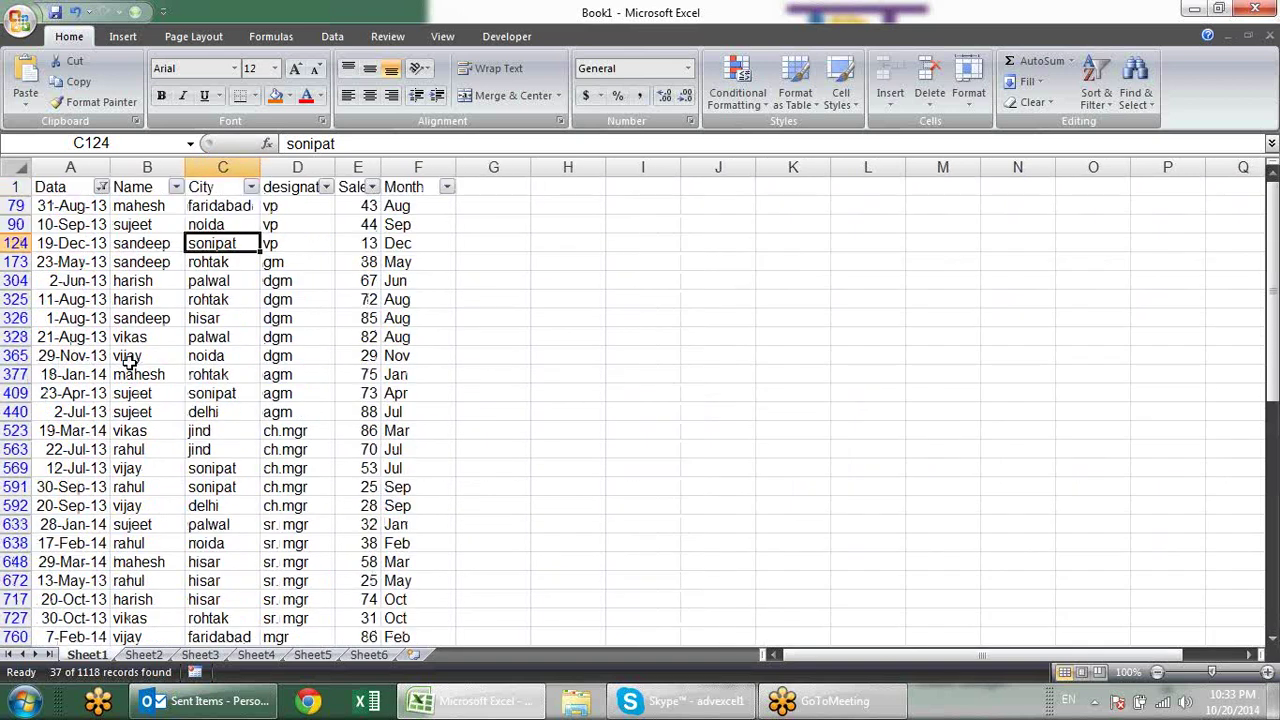
click(101, 187)
click(95, 503)
click(470, 318)
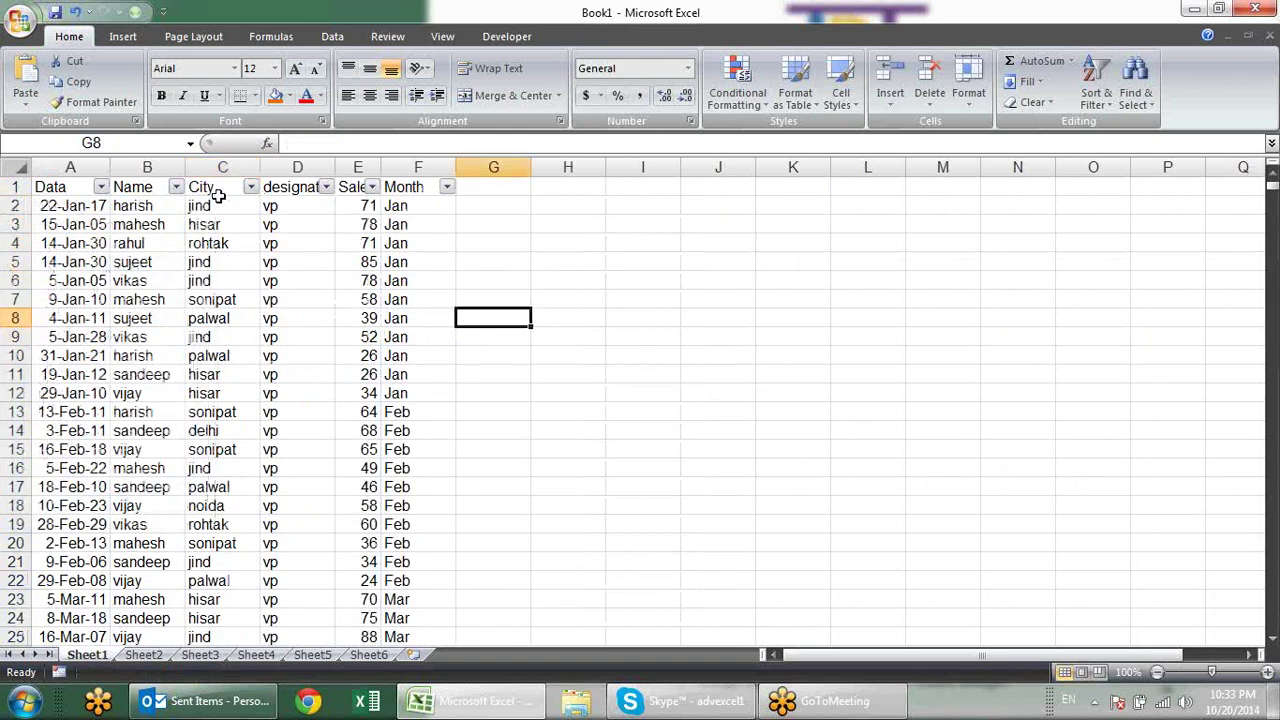
Step: Apply a Date Filters > Equals 6-Dec-04 filter to the Data column, leaving one record
click(101, 187)
mouse_move(83, 328)
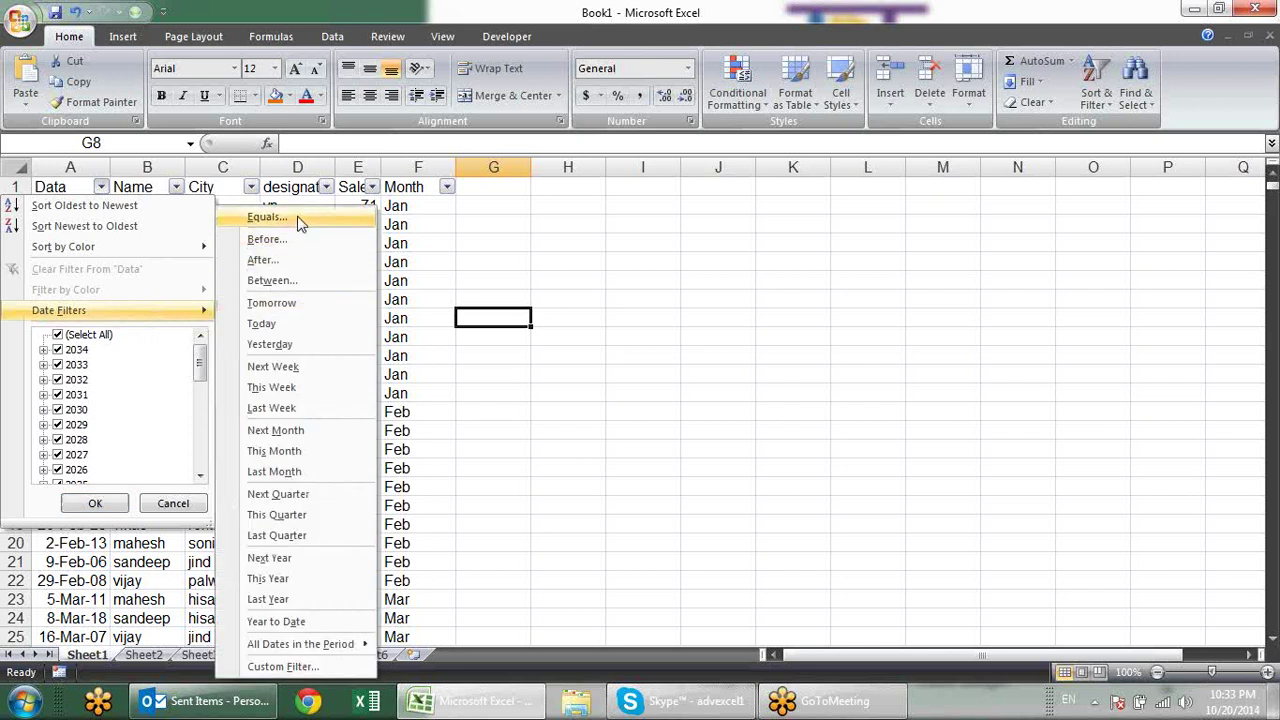
click(267, 217)
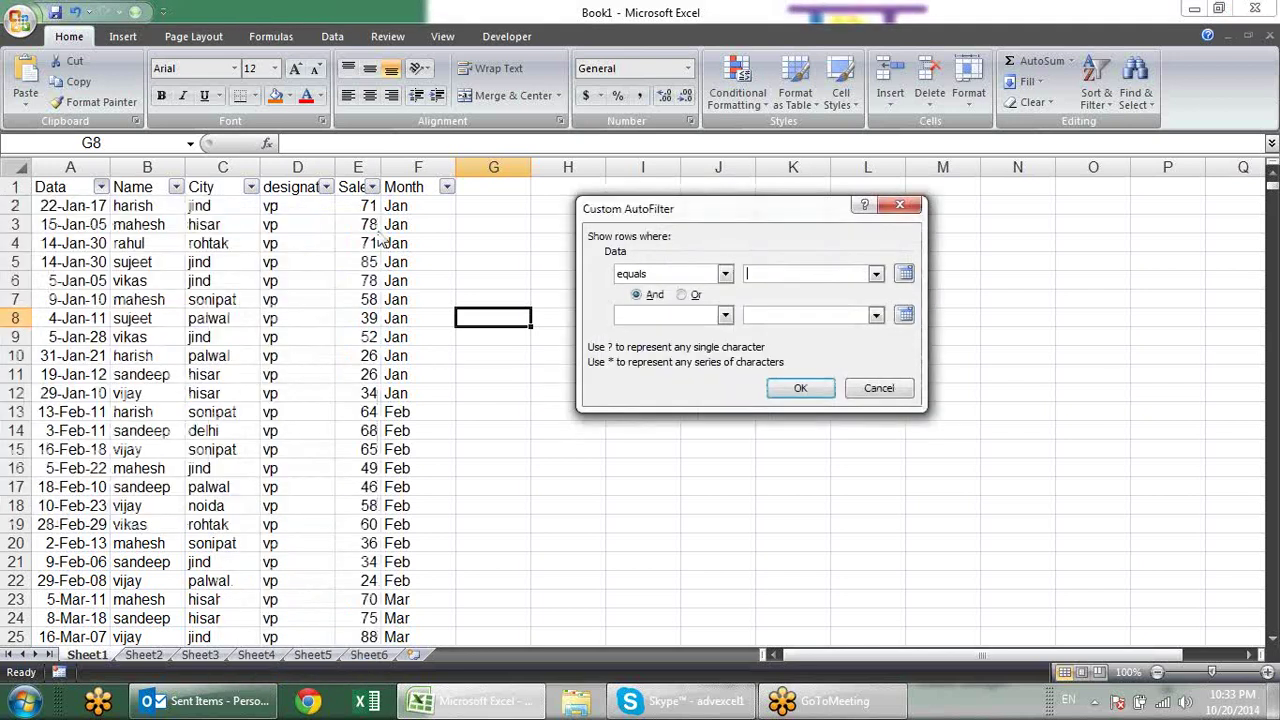
click(876, 275)
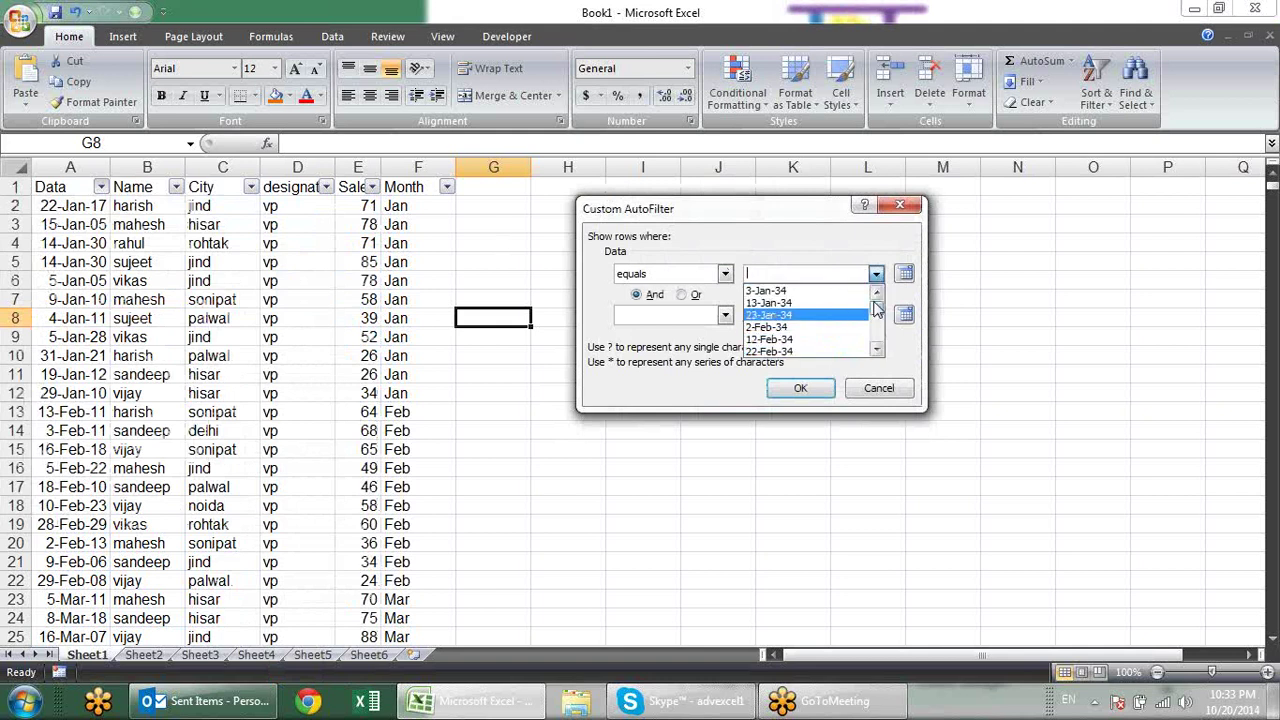
drag(876, 315, 876, 345)
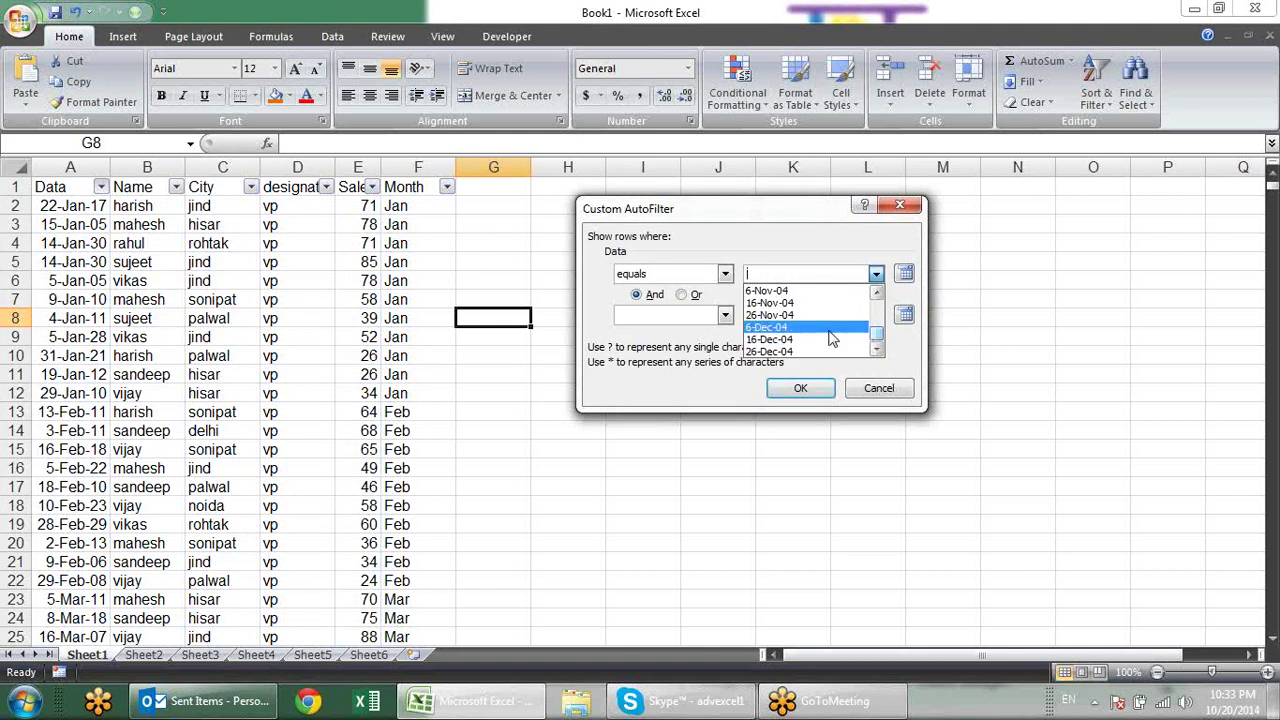
click(826, 338)
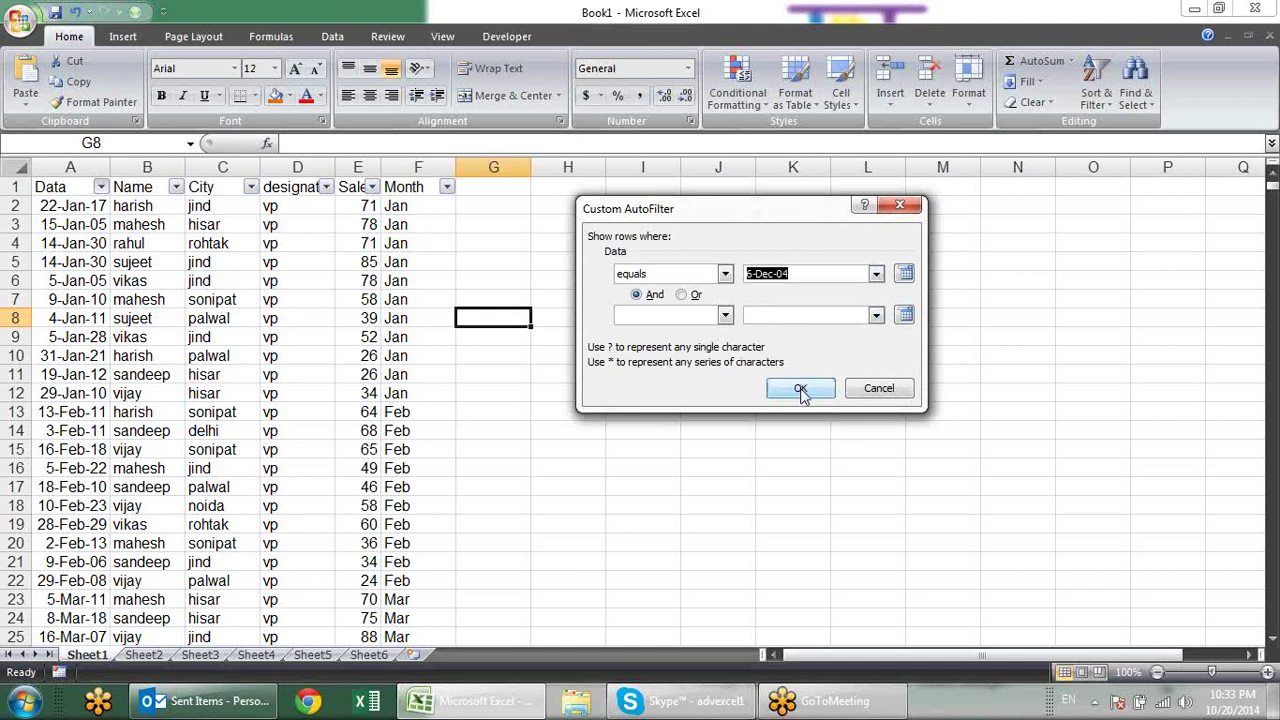
click(800, 389)
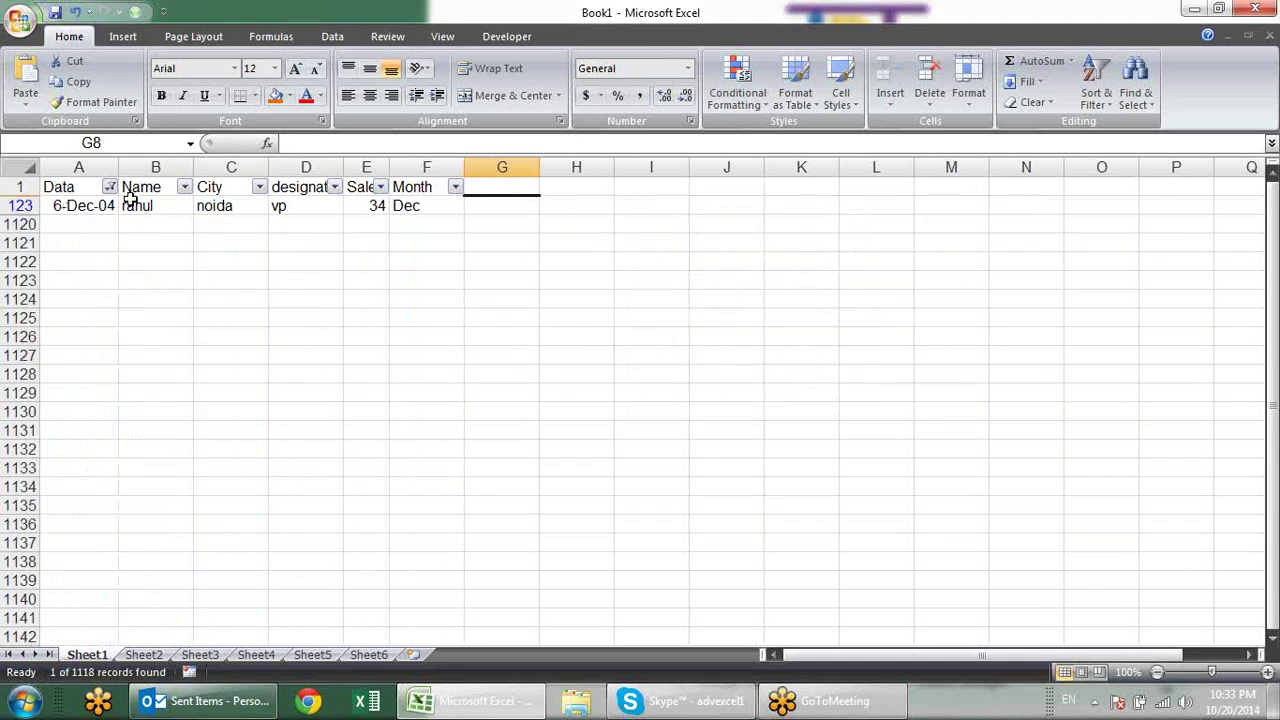
Step: Filter the Data column to dates before 16-Dec-04 and scroll through the 35 matching records
click(110, 188)
mouse_move(110, 310)
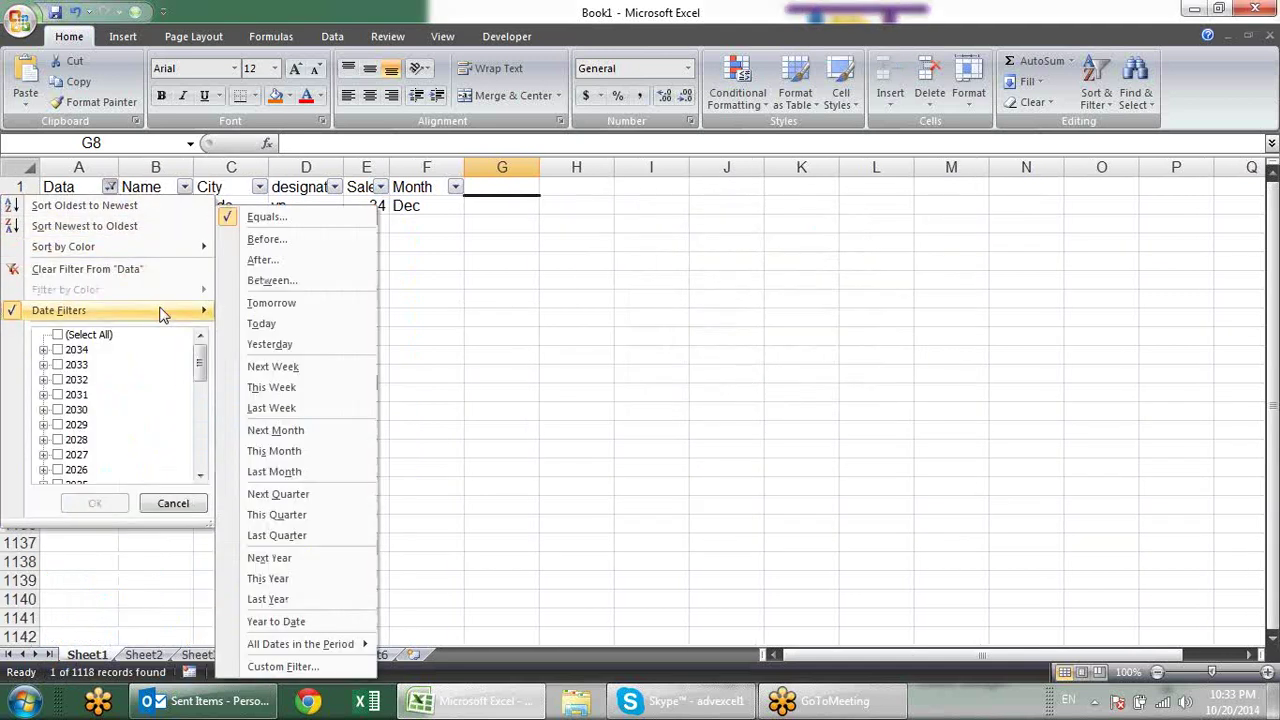
click(266, 241)
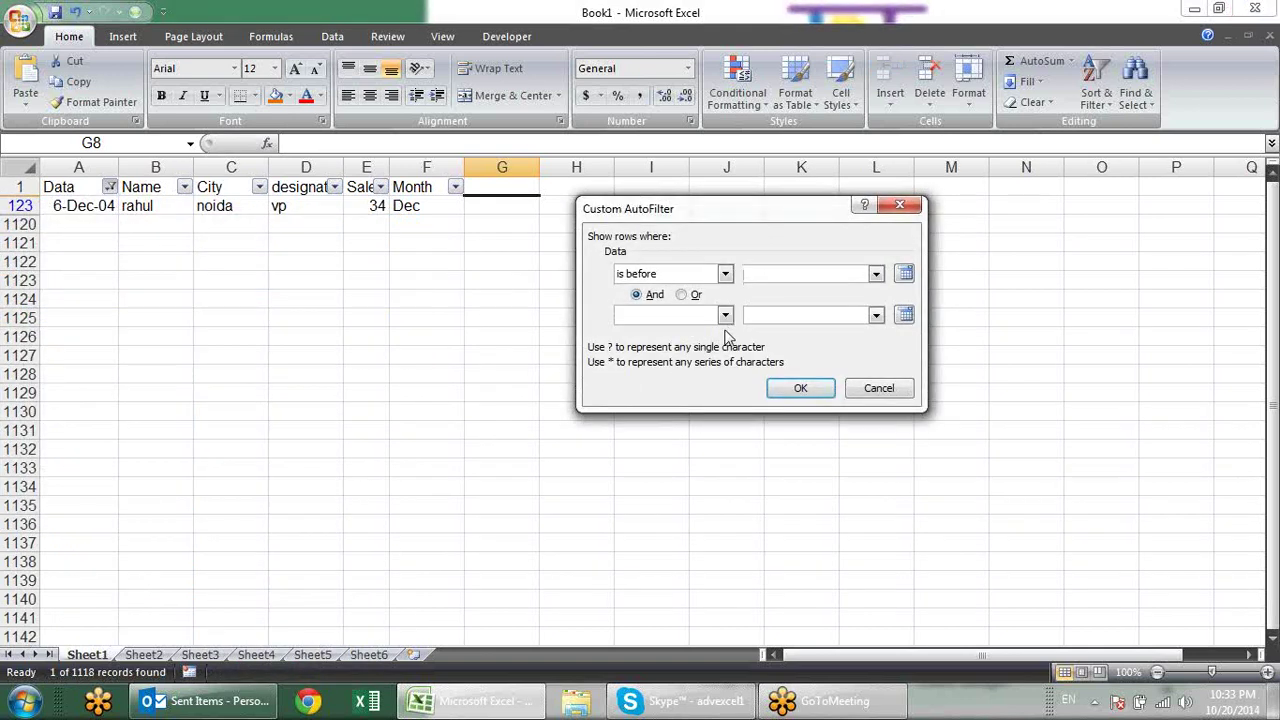
click(876, 274)
drag(877, 300, 877, 350)
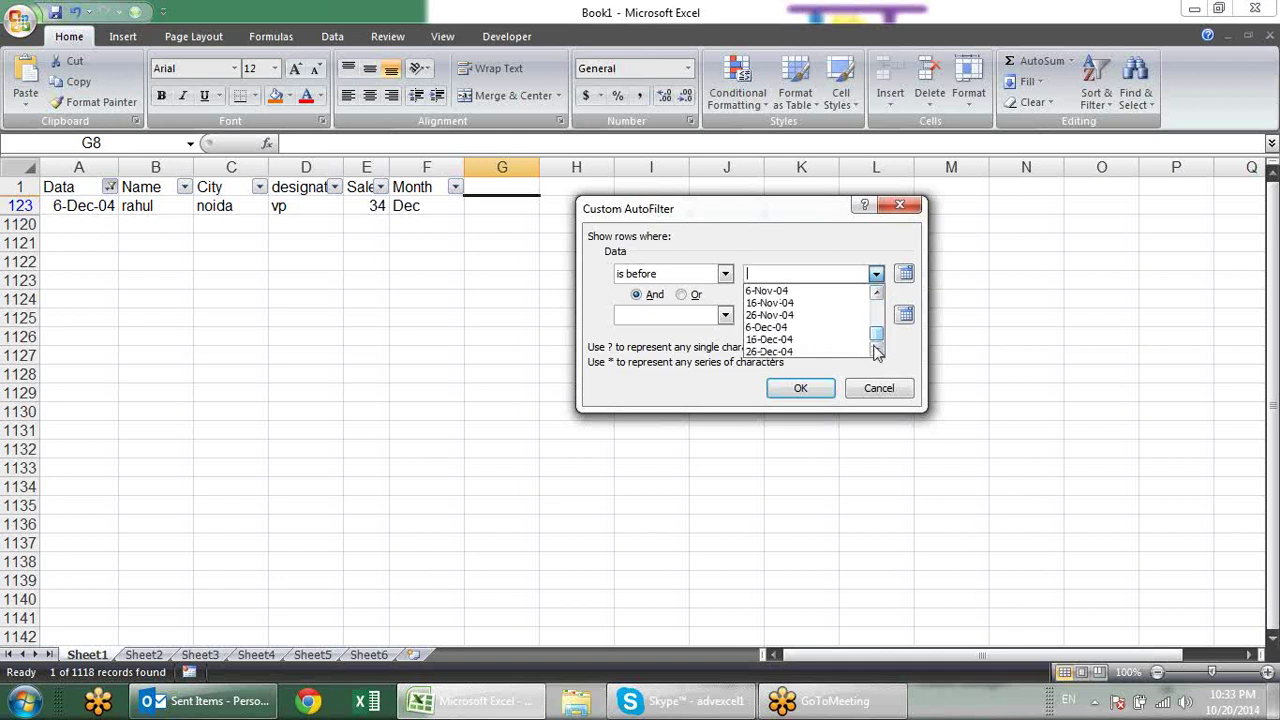
click(790, 340)
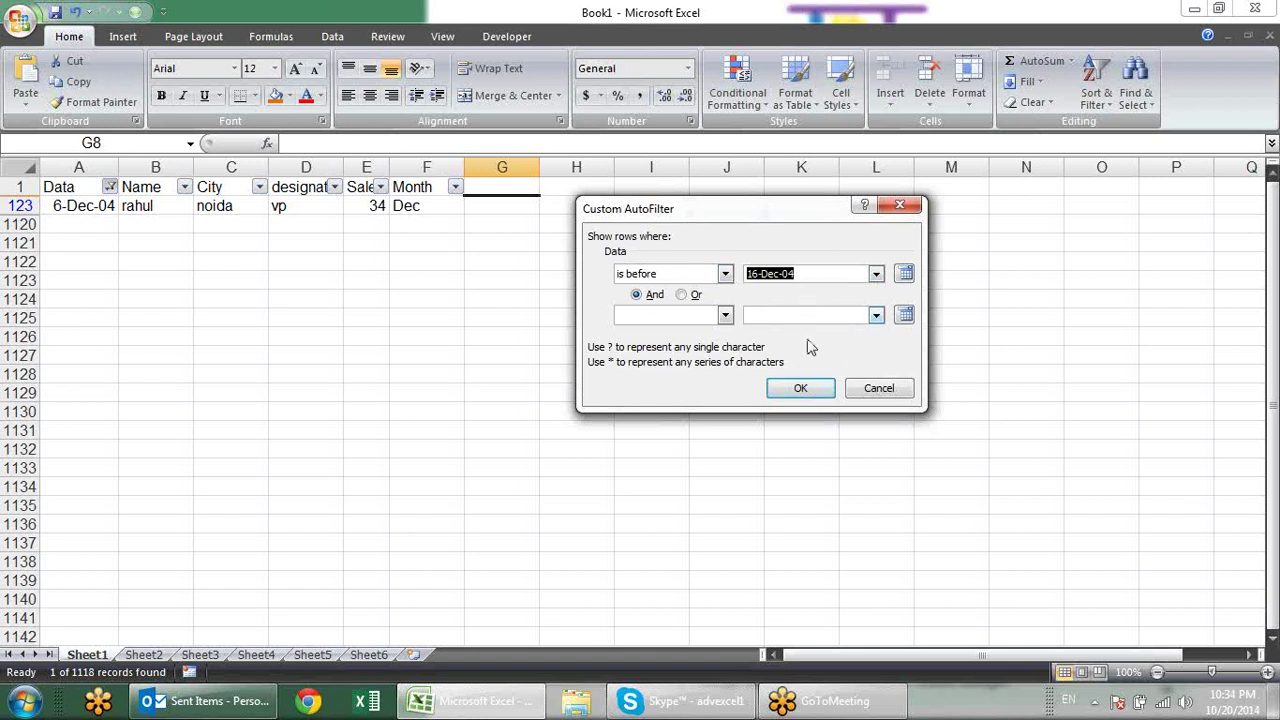
click(801, 388)
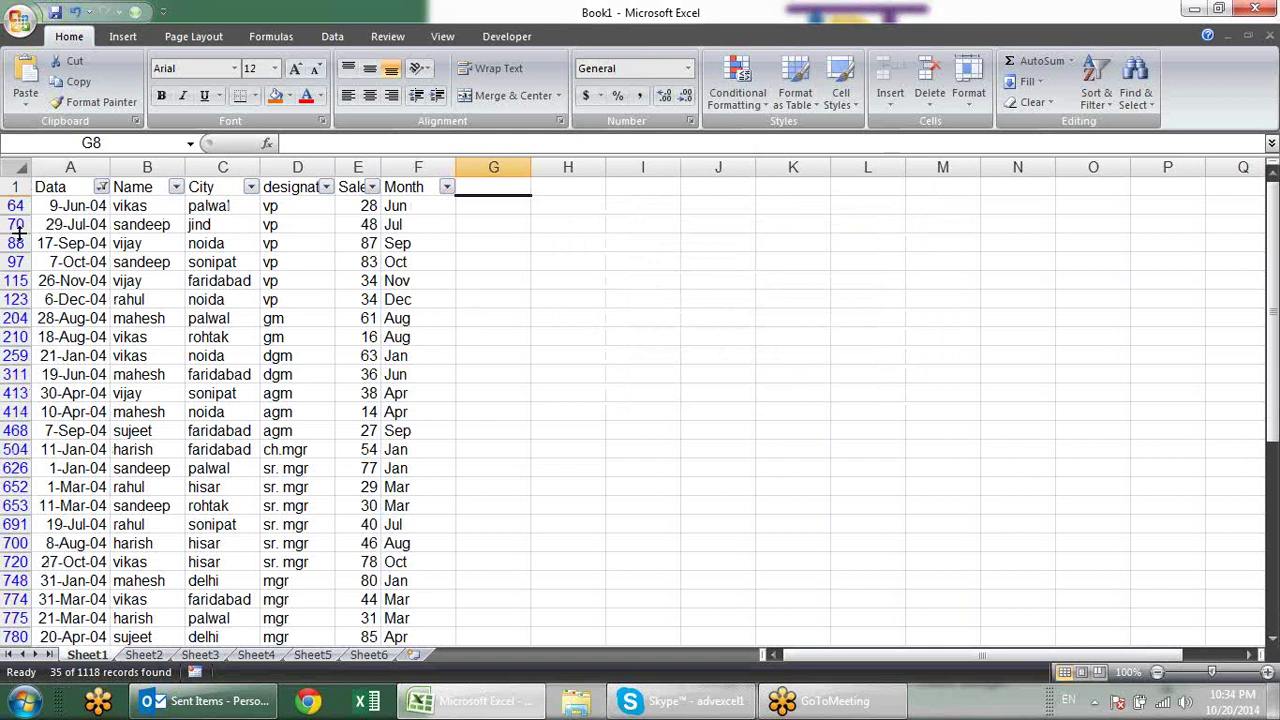
scroll(72, 285, down, 2)
scroll(72, 285, down, 3)
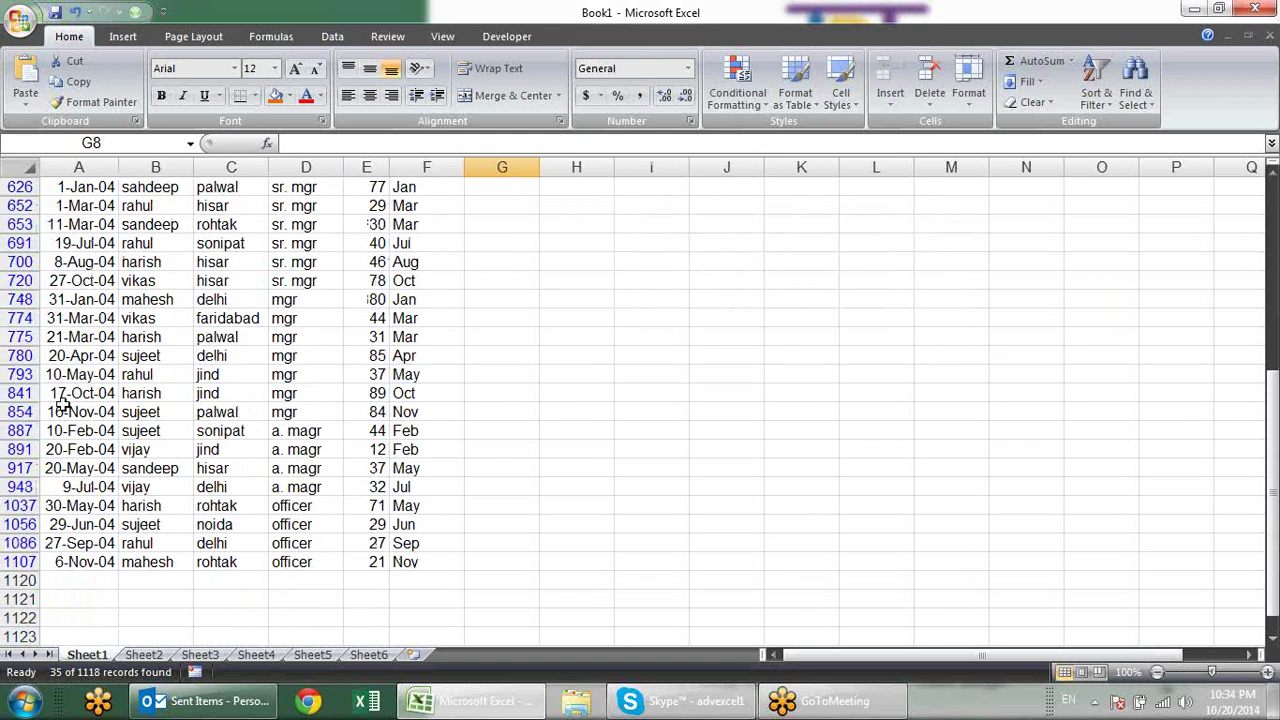
scroll(82, 330, up, 3)
scroll(85, 325, up, 2)
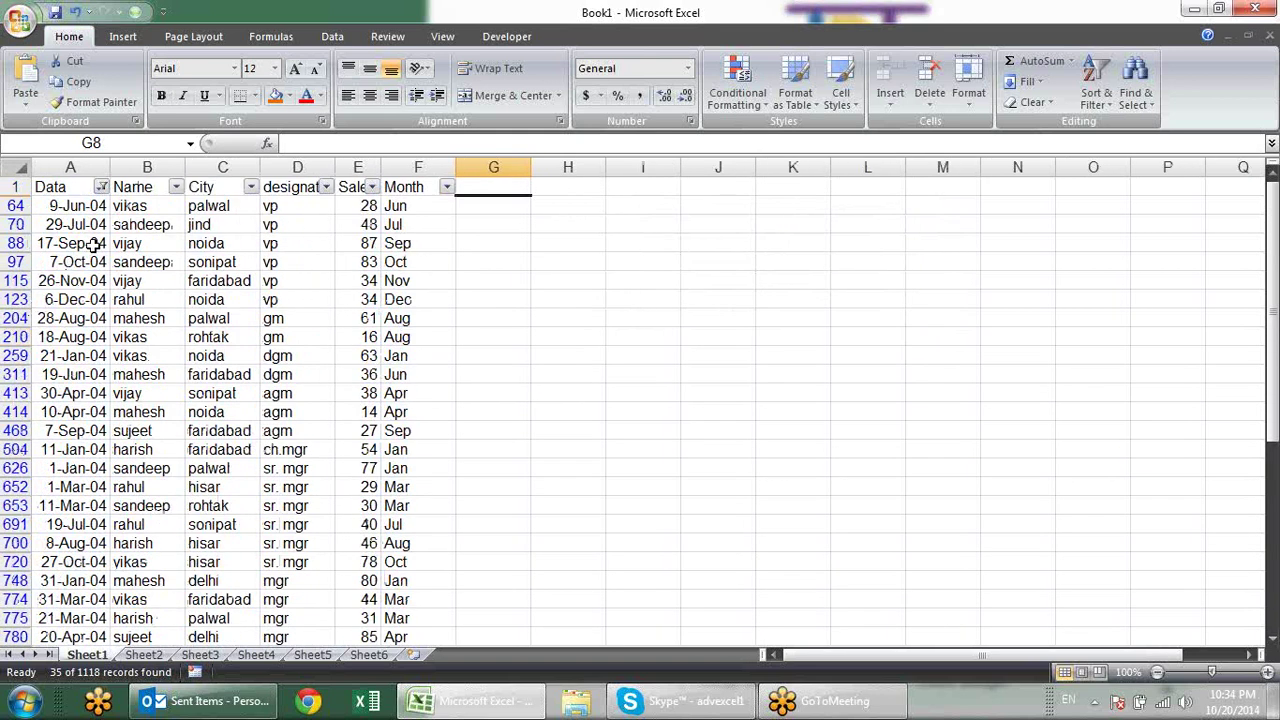
click(102, 187)
mouse_move(60, 310)
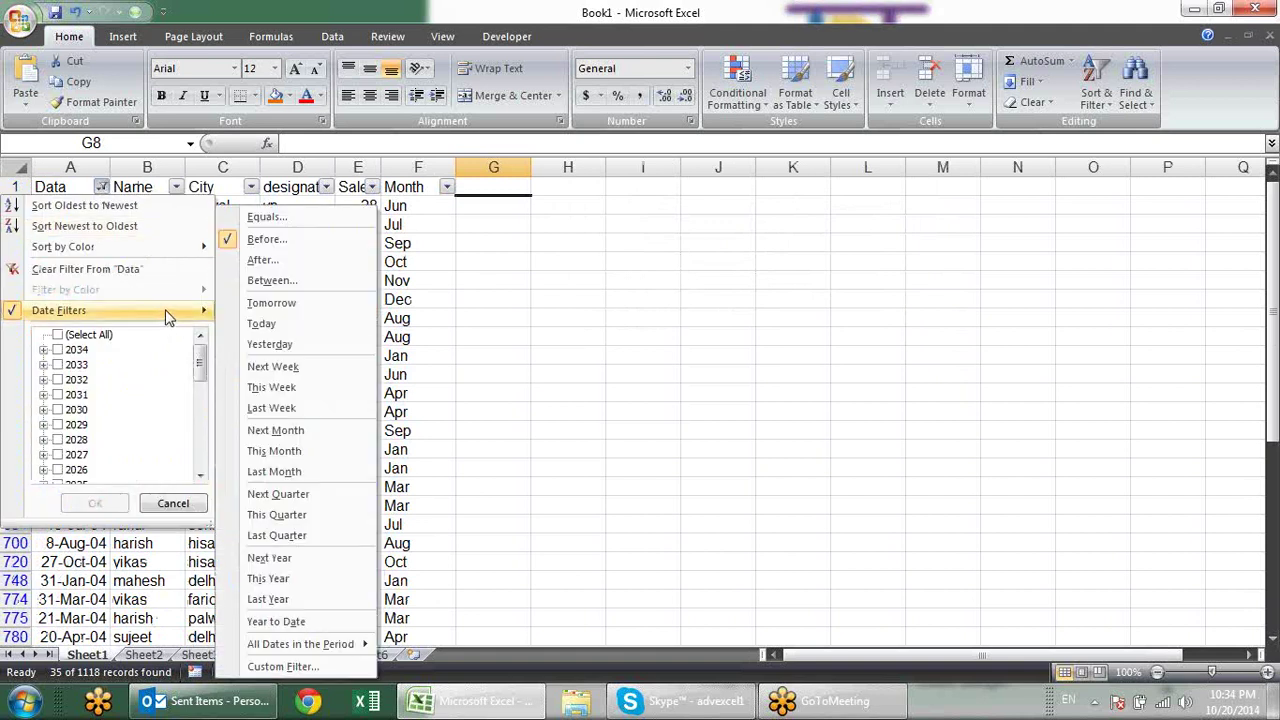
Step: Filter the Data column to dates after 3-Jan-34
click(264, 259)
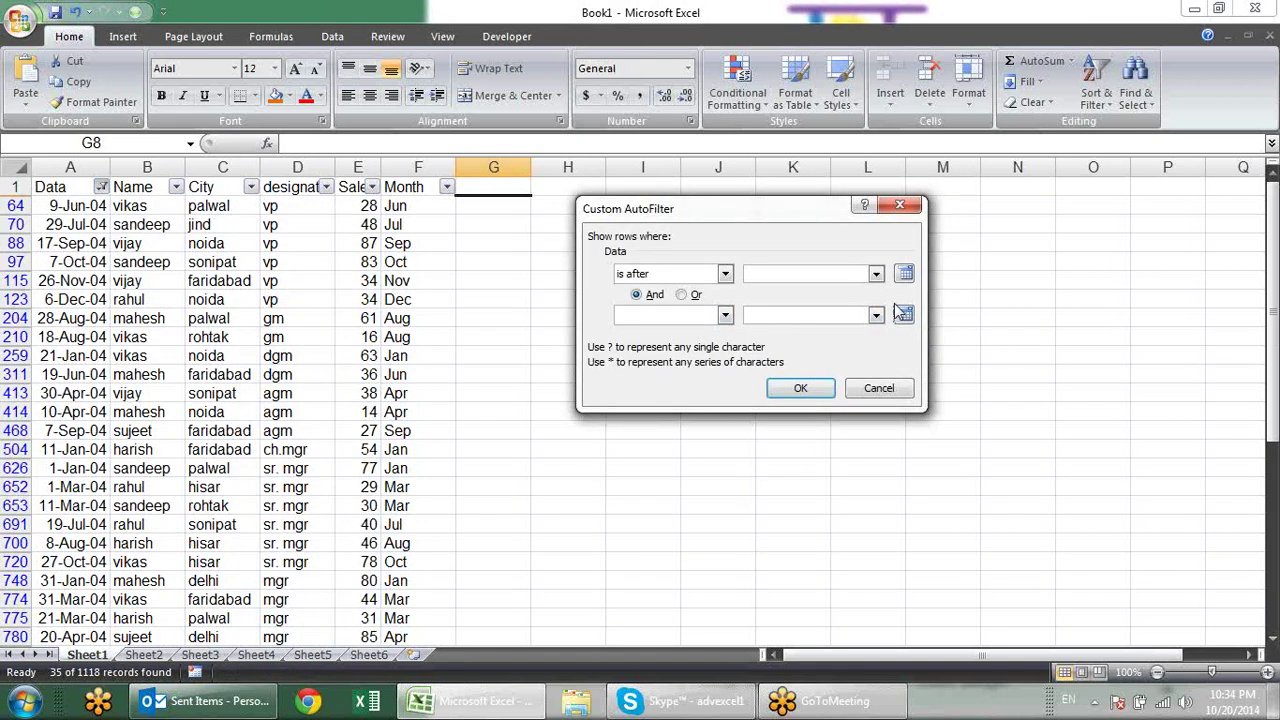
click(876, 279)
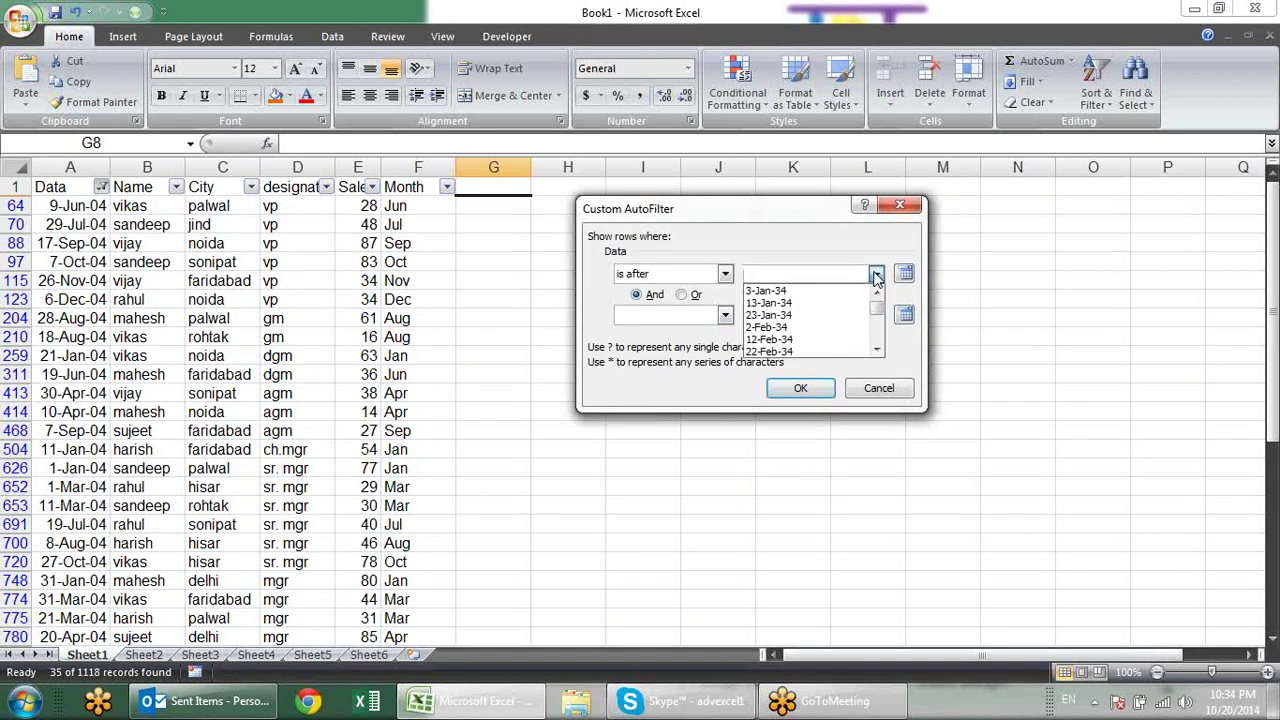
click(829, 290)
click(810, 396)
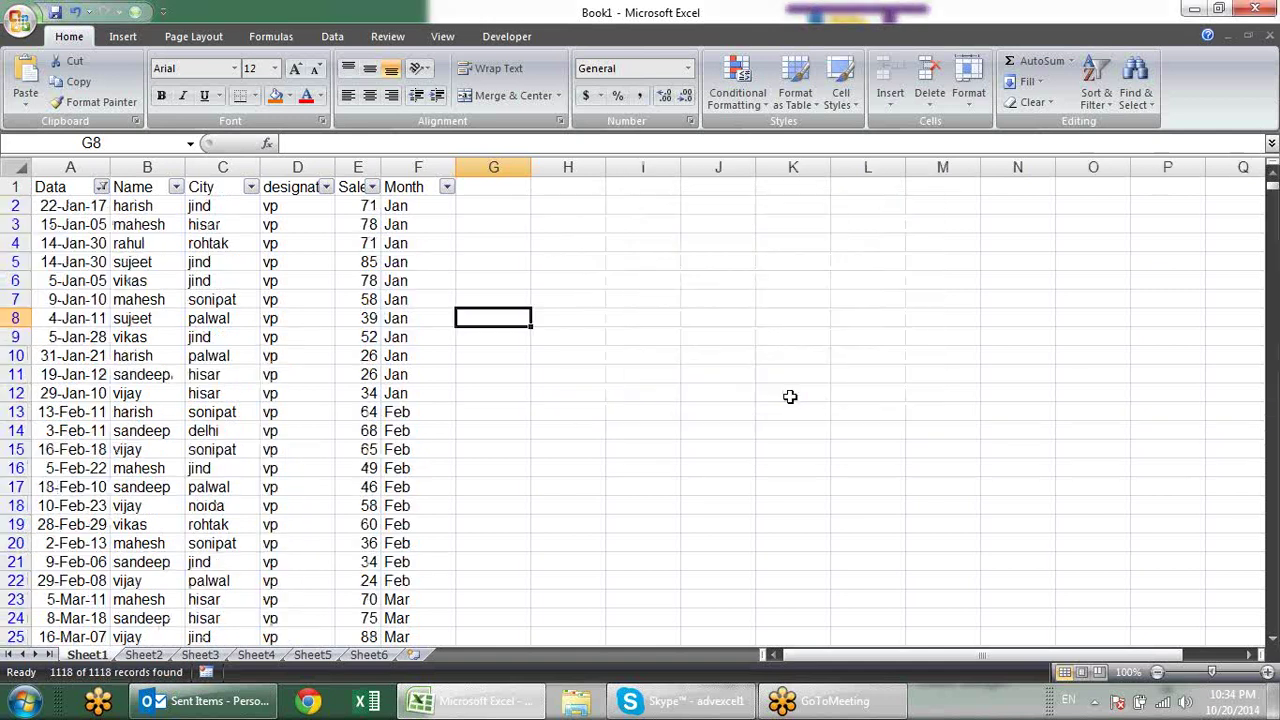
Step: Change the Data filter to show dates after 13-Jan-34
click(101, 187)
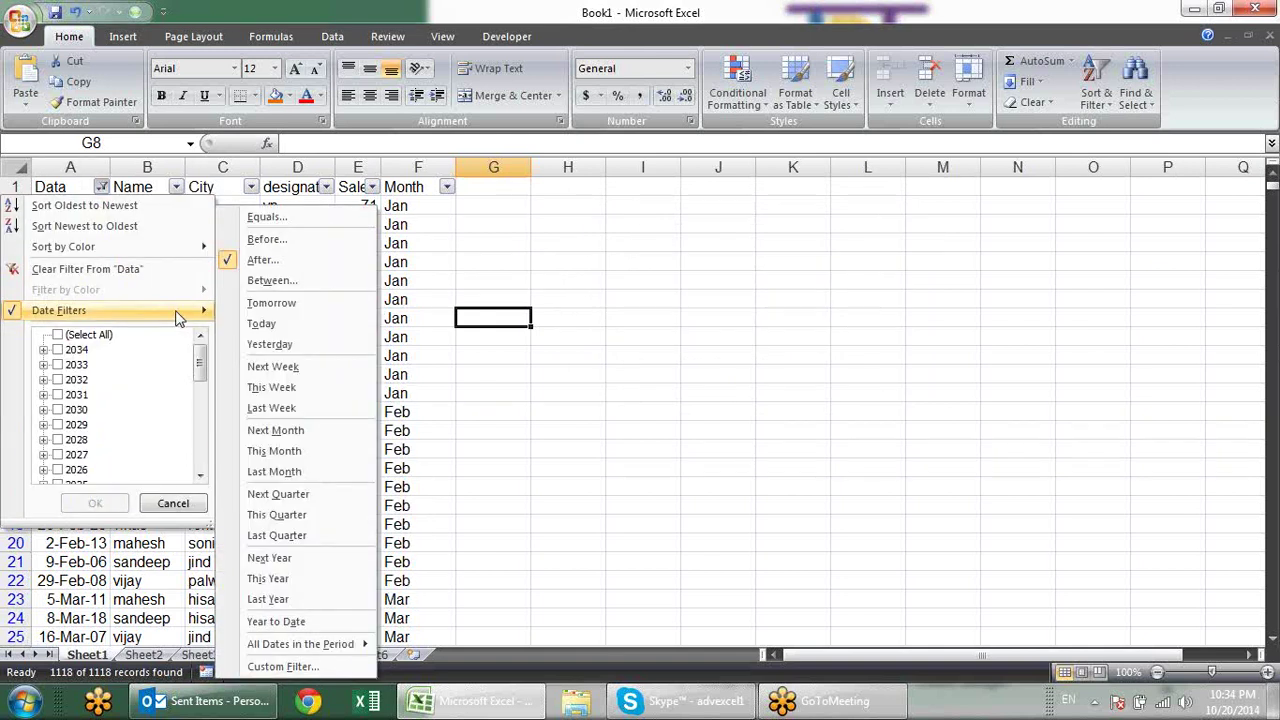
mouse_move(59, 310)
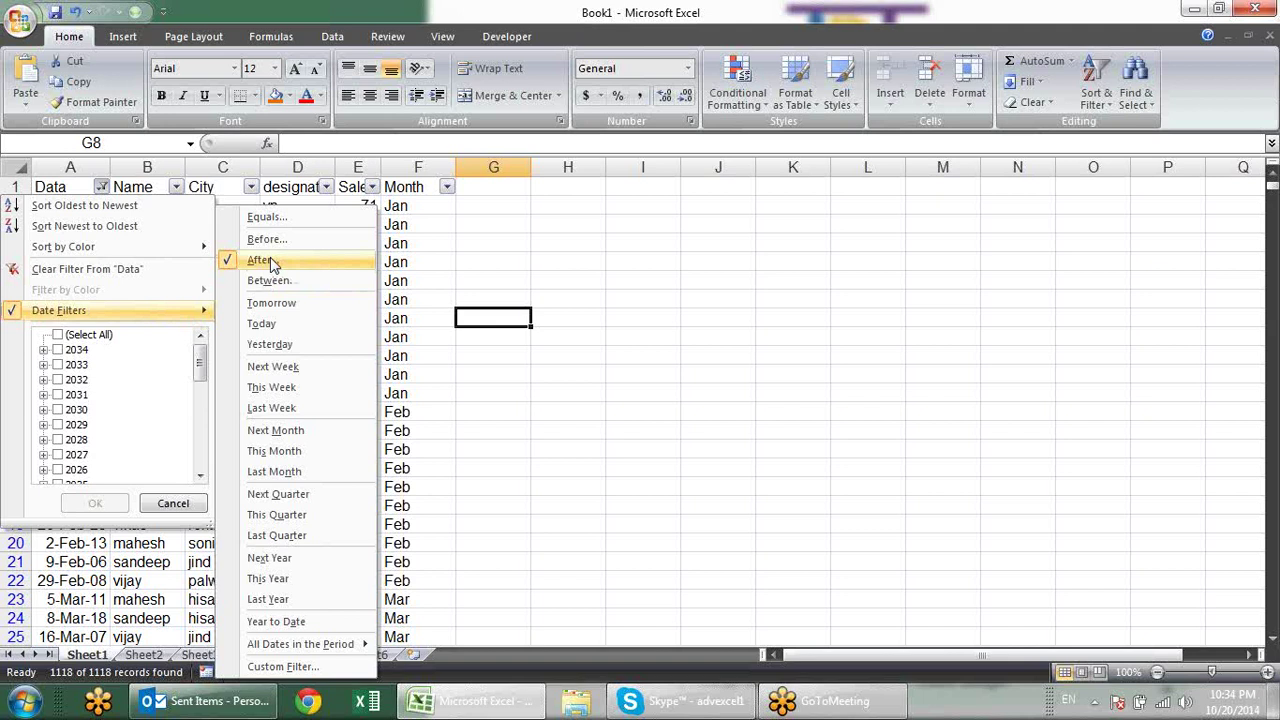
click(260, 260)
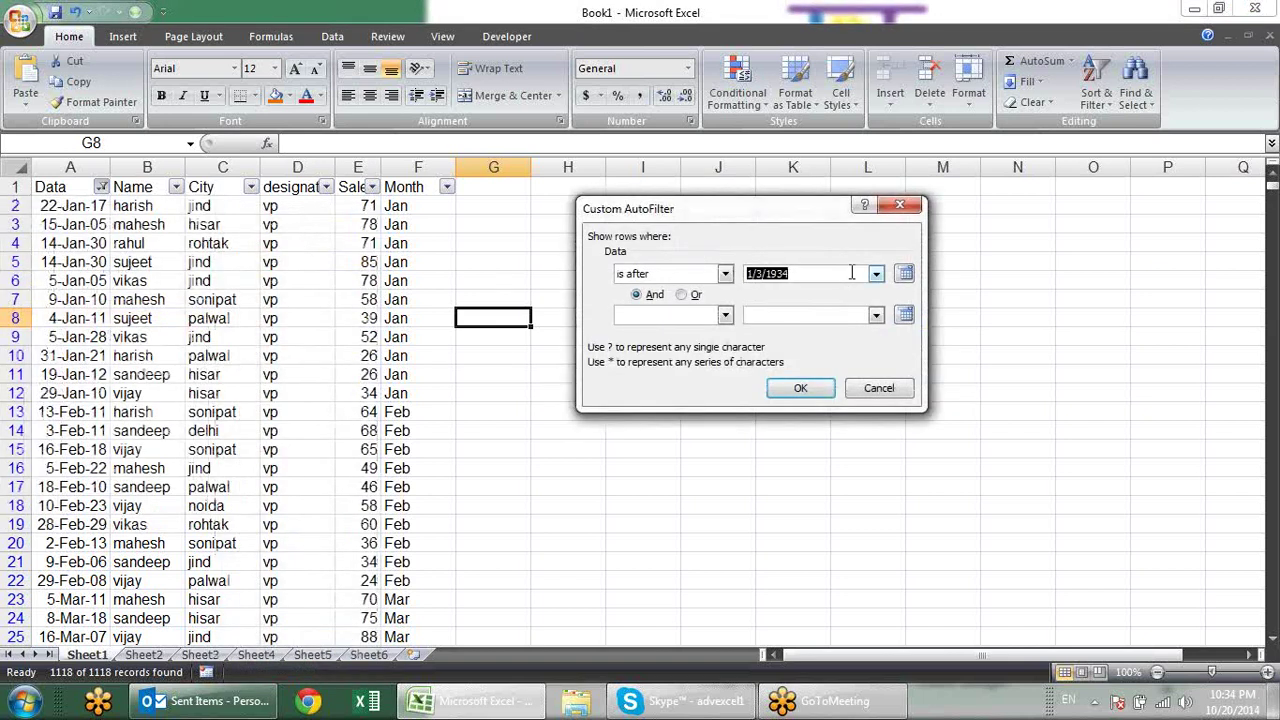
click(876, 276)
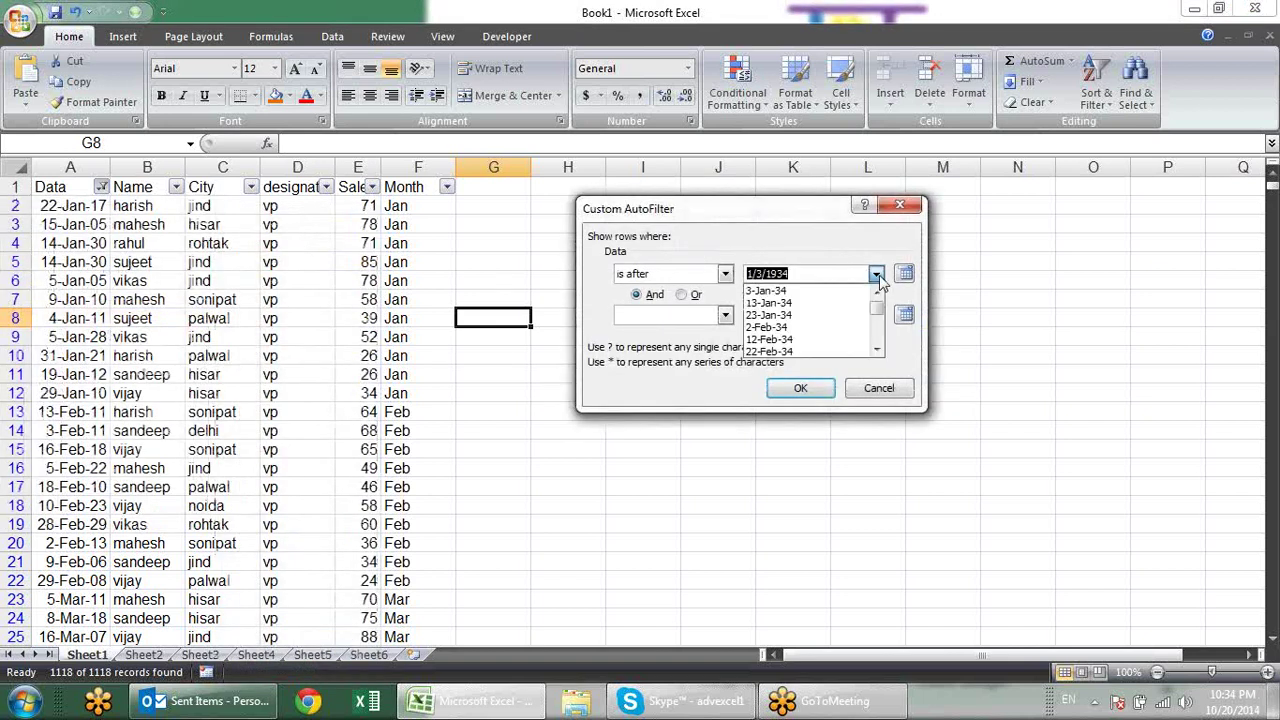
click(815, 316)
click(814, 392)
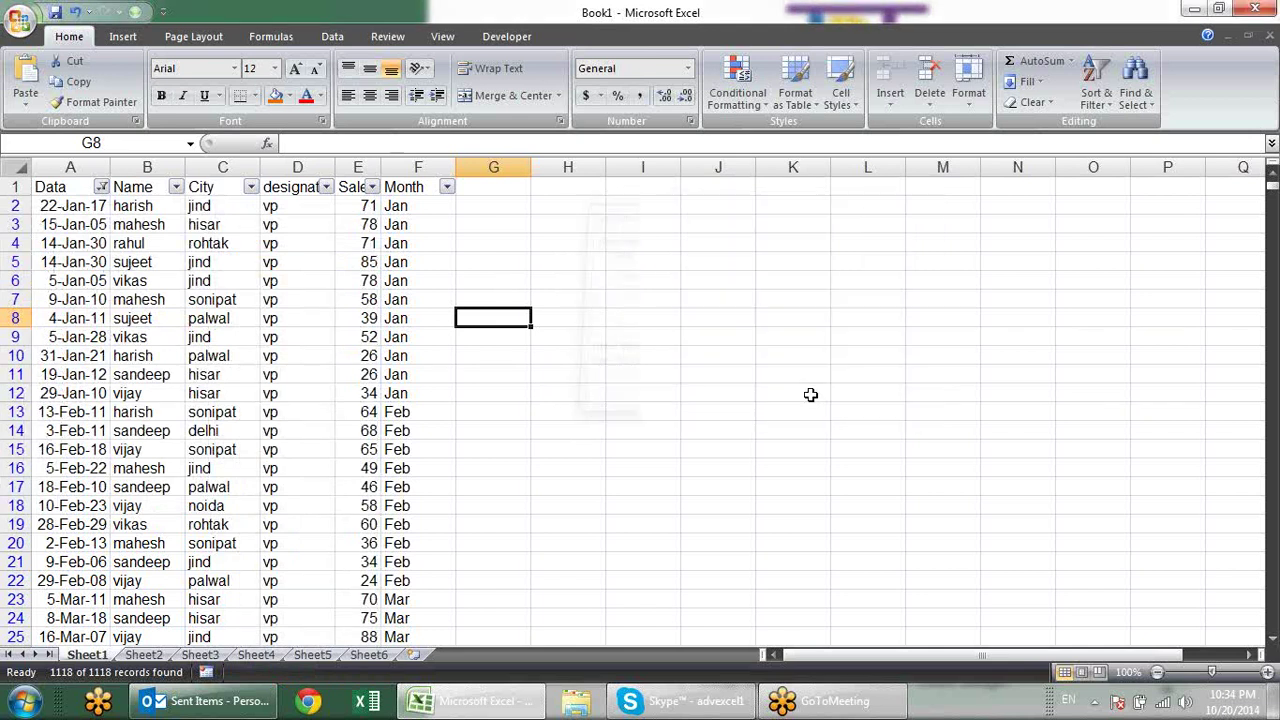
Step: Check the full dates behind the filtered cells A2 through A18
click(80, 205)
click(85, 225)
click(80, 262)
click(72, 318)
click(67, 355)
click(60, 392)
click(43, 430)
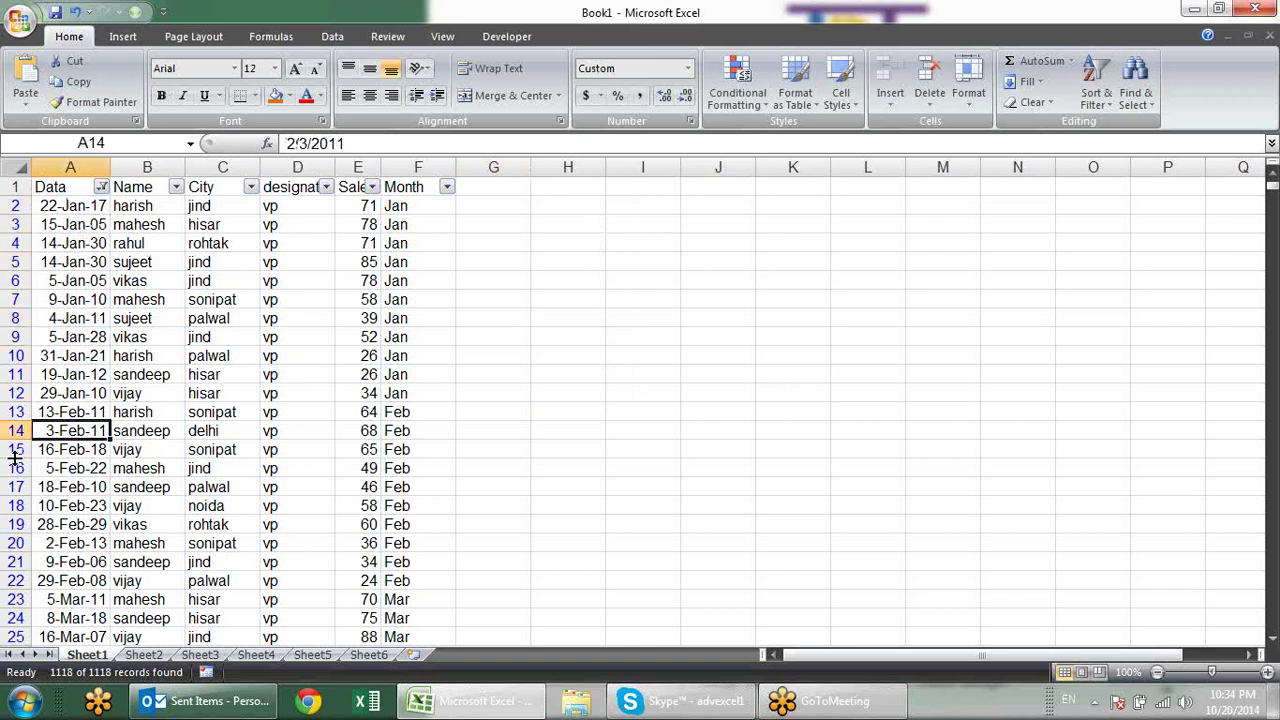
click(48, 468)
click(44, 505)
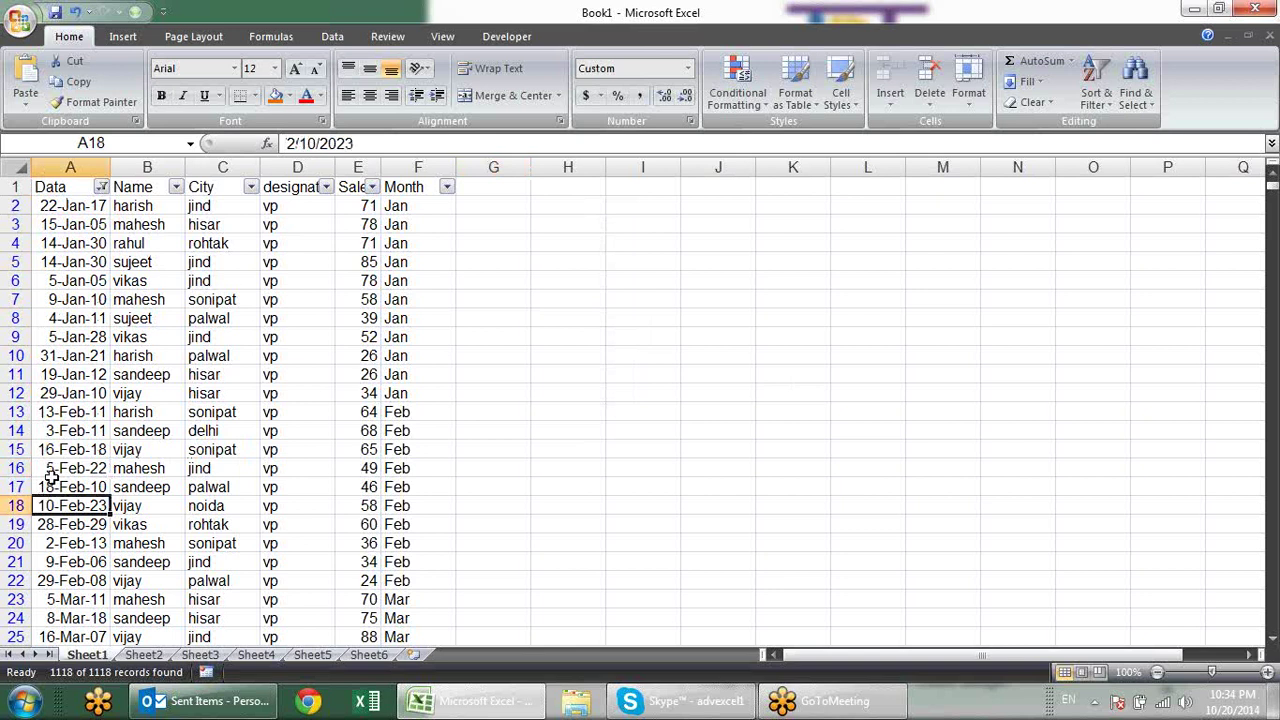
click(67, 318)
click(94, 222)
click(70, 263)
click(71, 392)
click(57, 466)
click(49, 505)
click(70, 243)
click(70, 205)
Step: Tick every year in the Data filter to clear it, then select cell G2
click(101, 187)
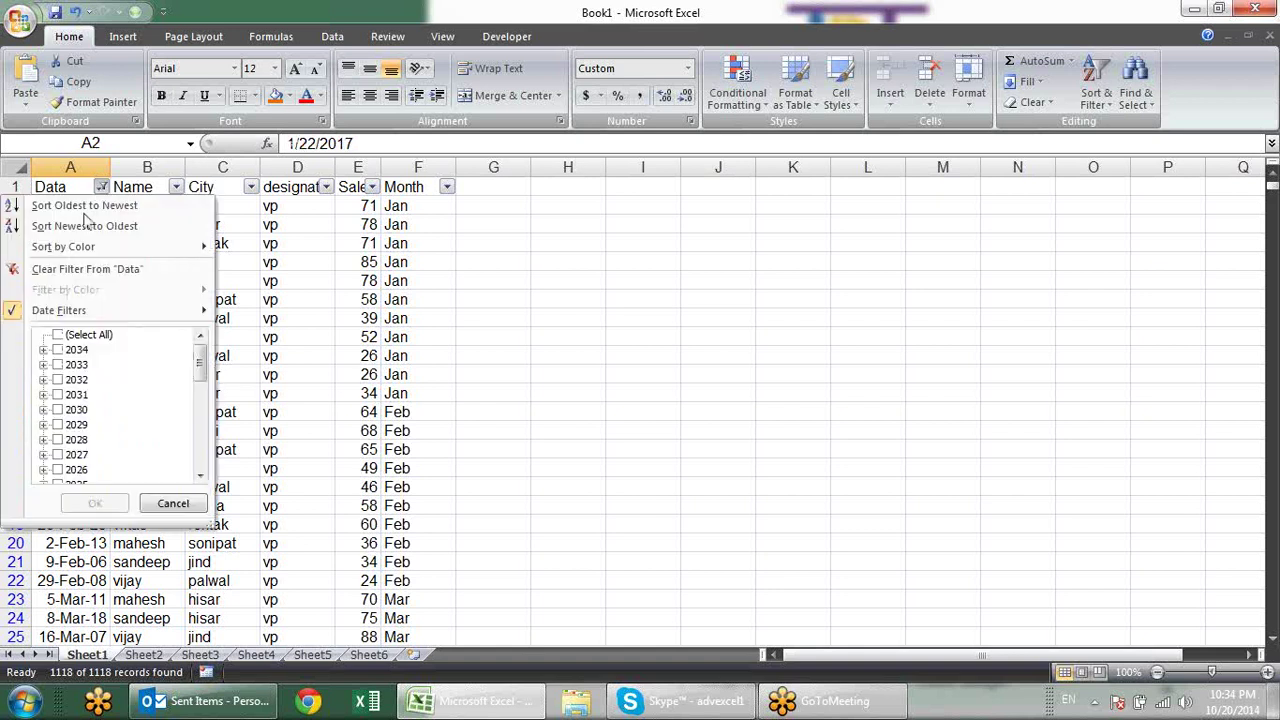
click(66, 335)
click(95, 503)
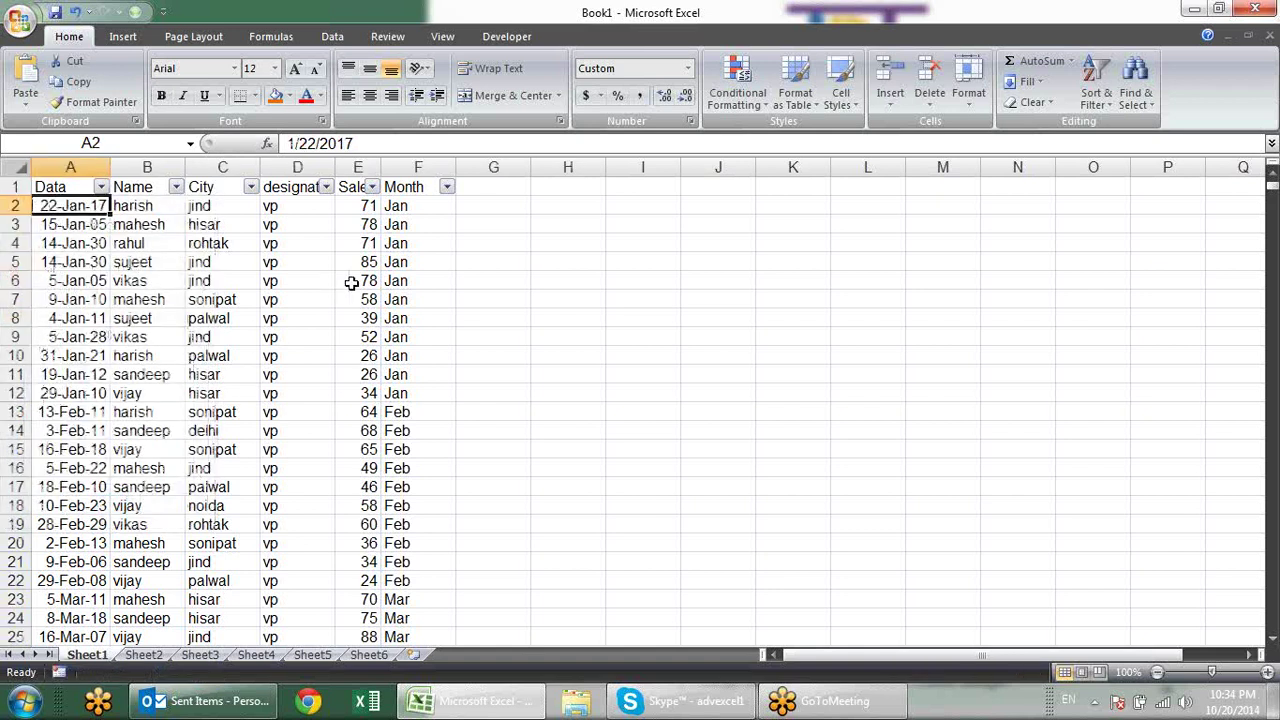
click(462, 203)
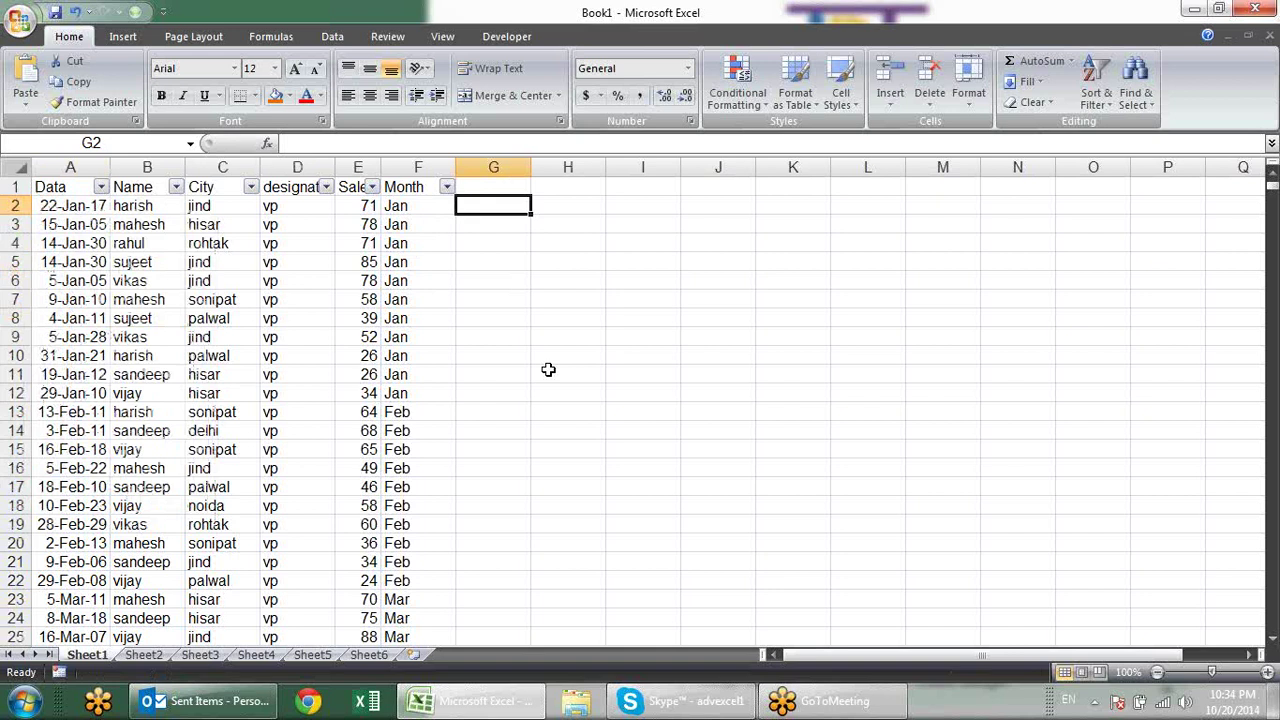
text(=)
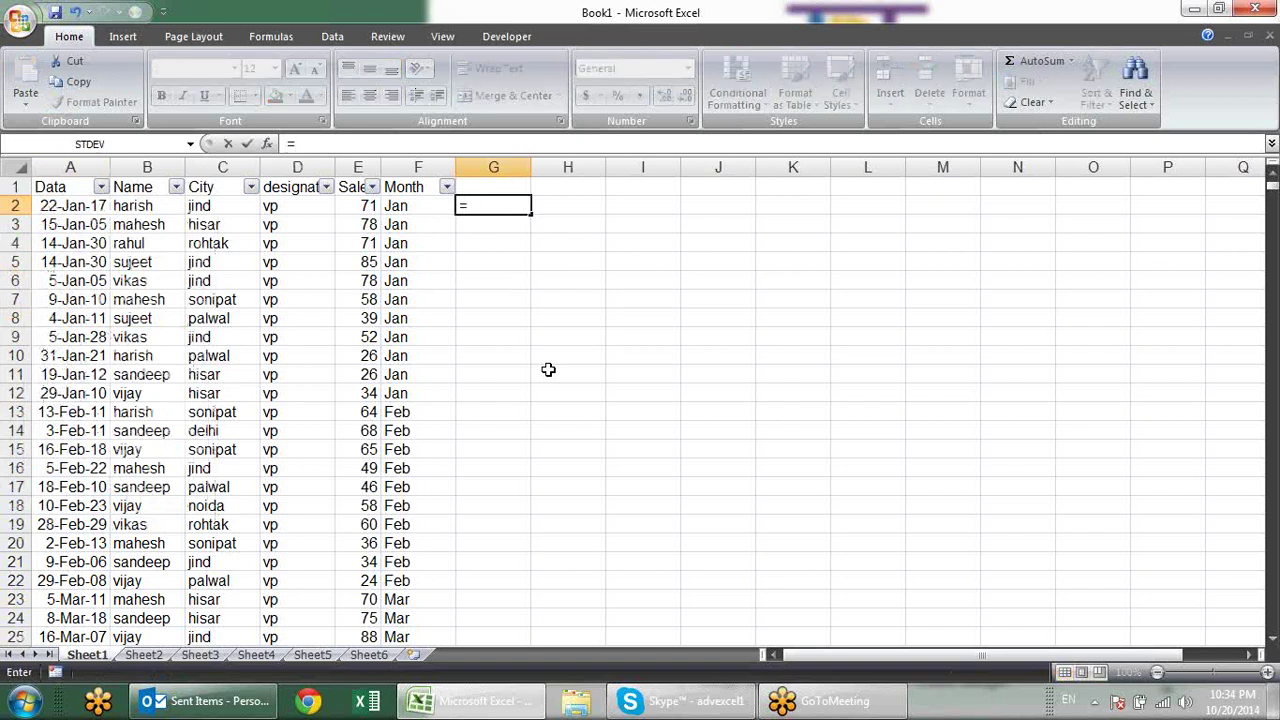
text(year)
key(Tab)
key(Left)
key(Left)
key(Left)
key(Left)
key(Left)
key(Left)
text())
key(Return)
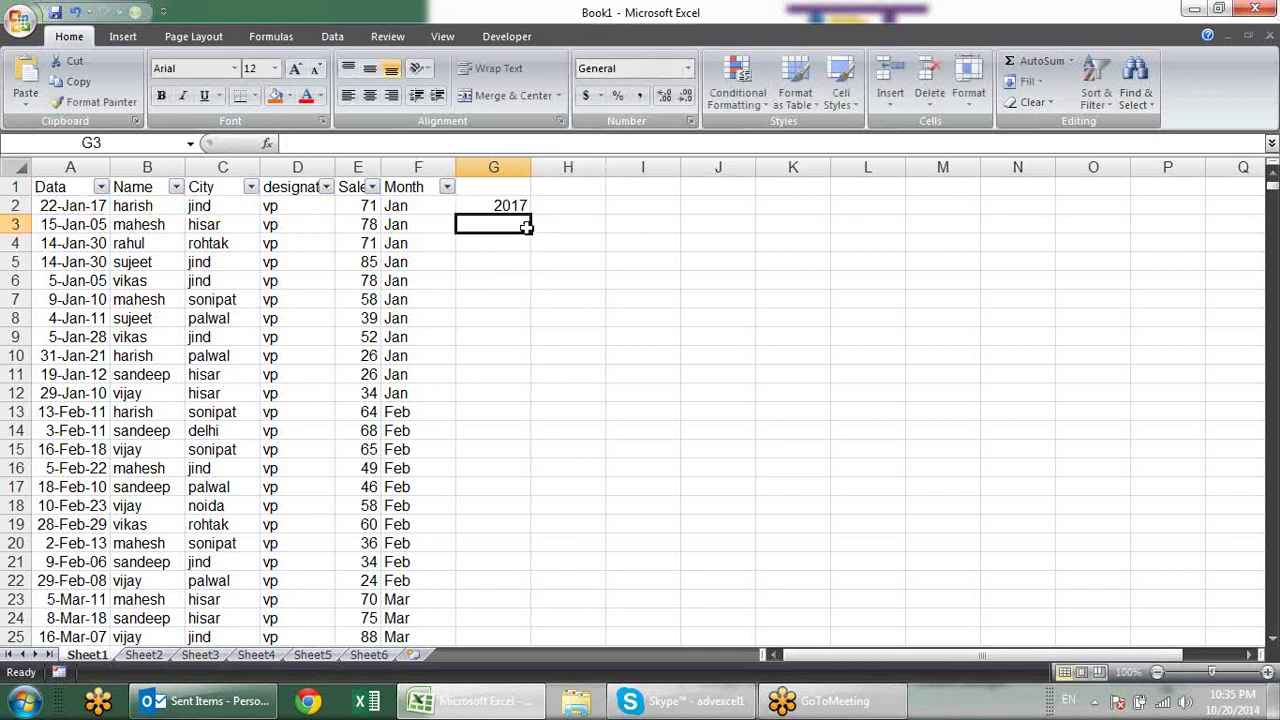
click(508, 205)
double_click(530, 208)
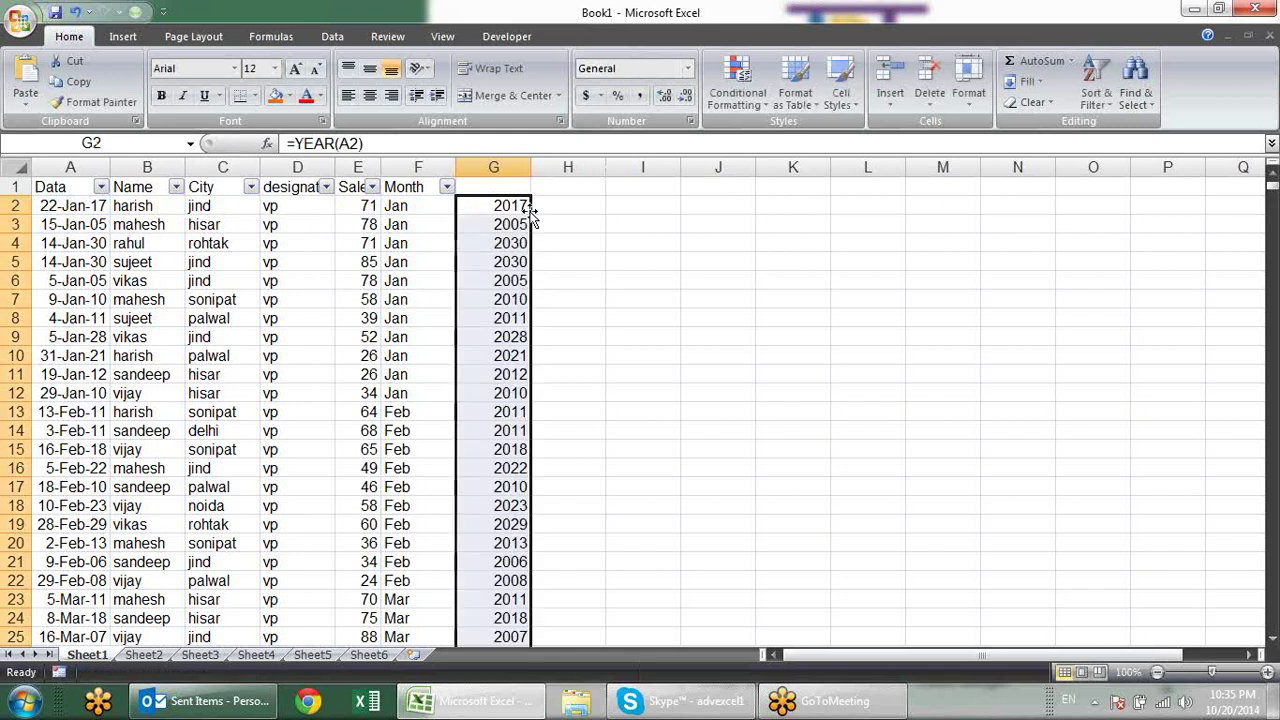
click(482, 187)
key(ctrl+shift+l)
key(ctrl+shift+l)
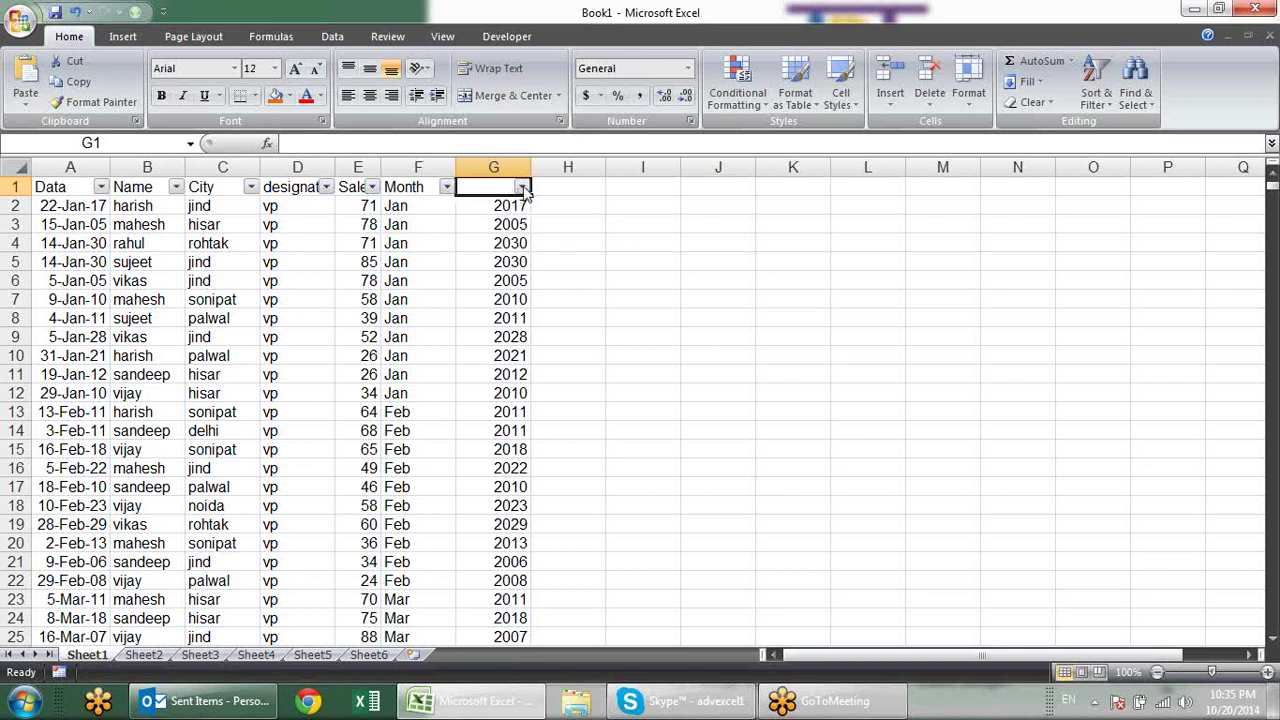
click(521, 187)
drag(519, 368, 517, 381)
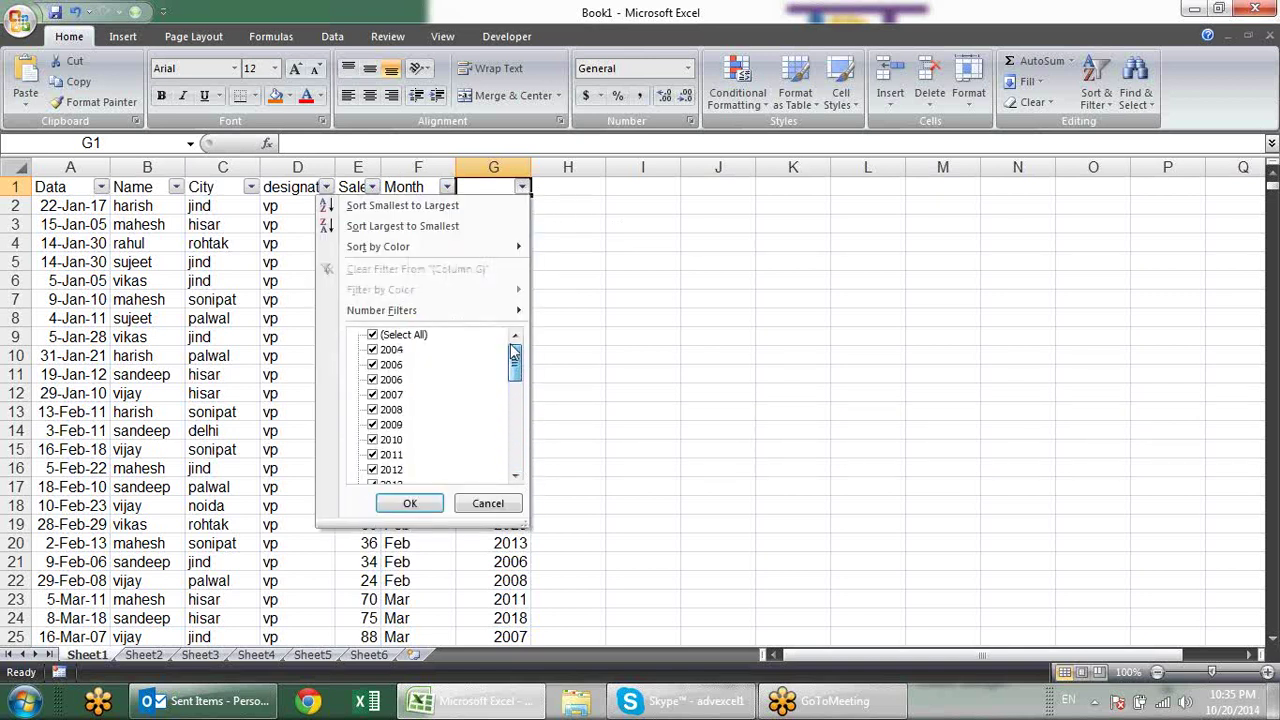
mouse_move(517, 381)
mouse_down()
mouse_move(515, 470)
mouse_move(515, 350)
mouse_up()
click(620, 291)
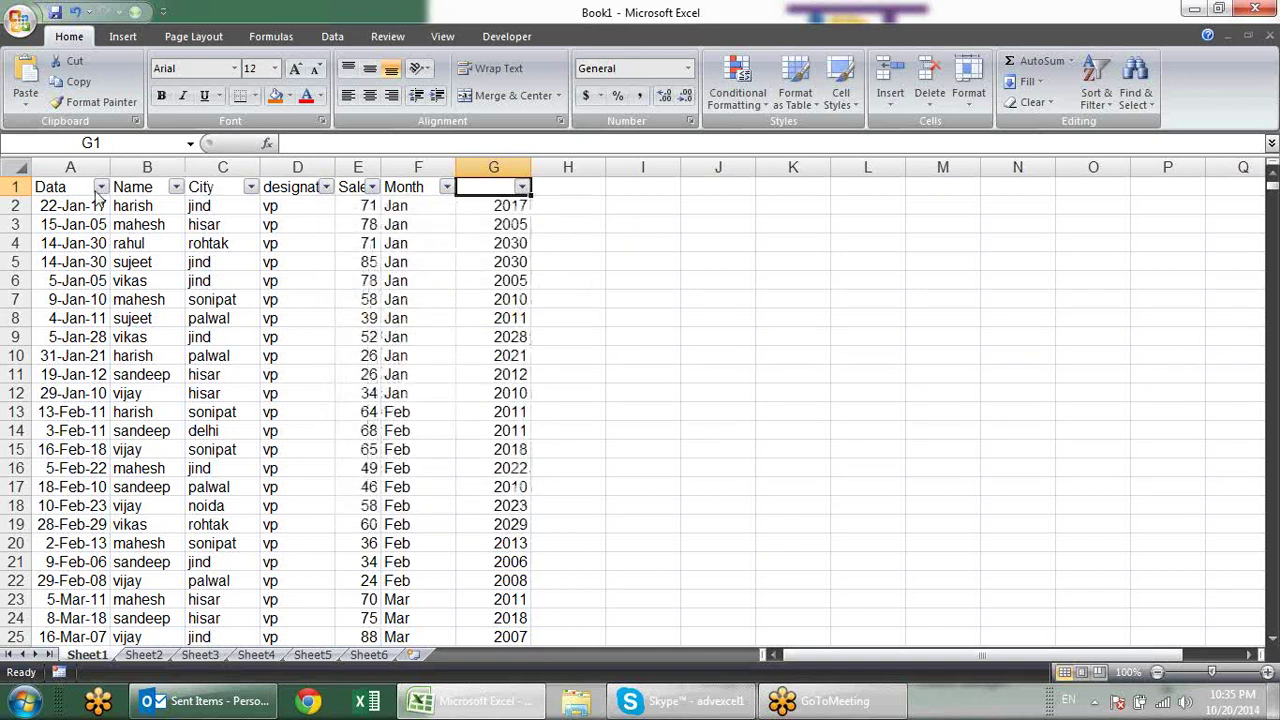
key(ctrl+shift+l)
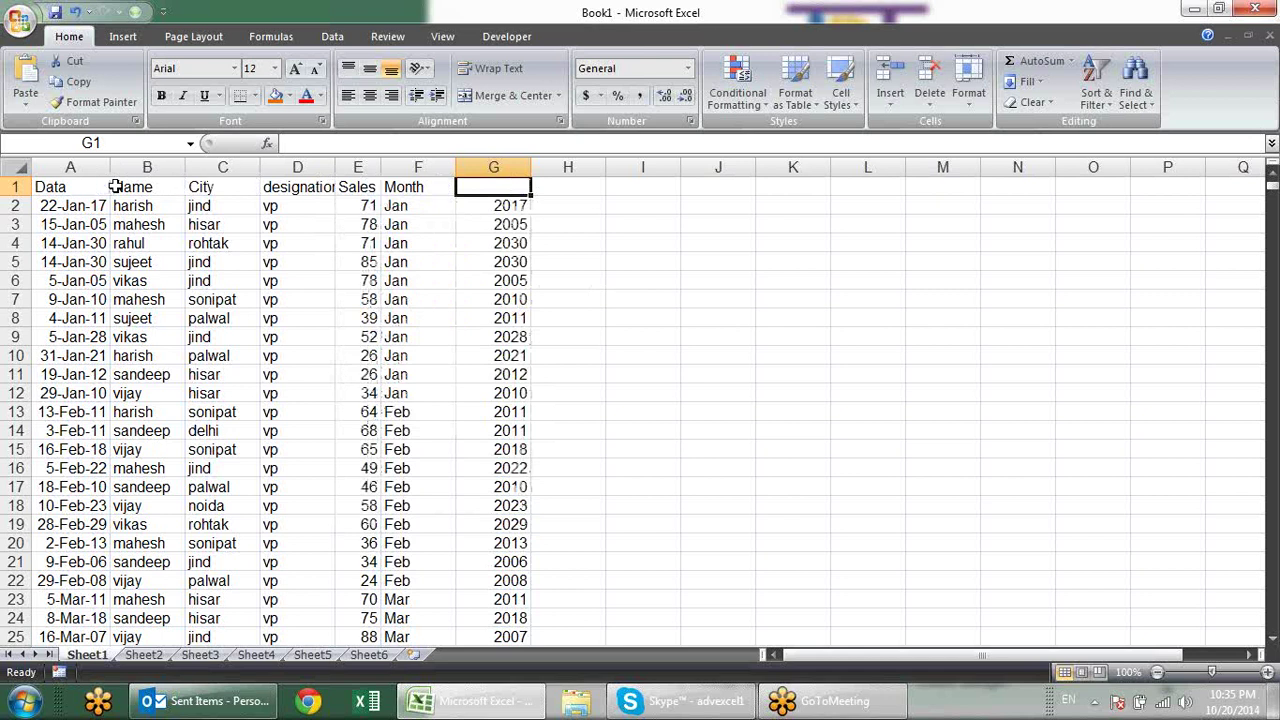
click(497, 165)
key(alt+e)
key(d)
click(594, 296)
click(84, 206)
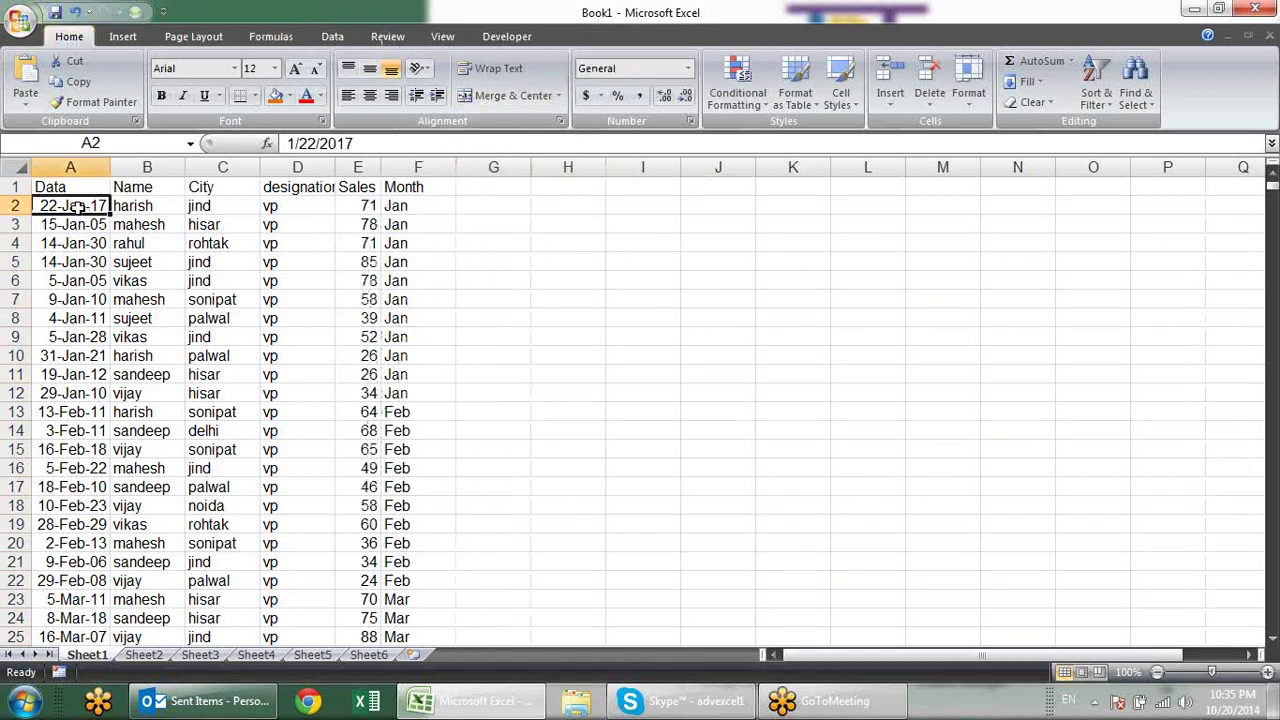
Step: Turn AutoFilter back on and begin an After date filter on the Data column
key(ctrl+shift+l)
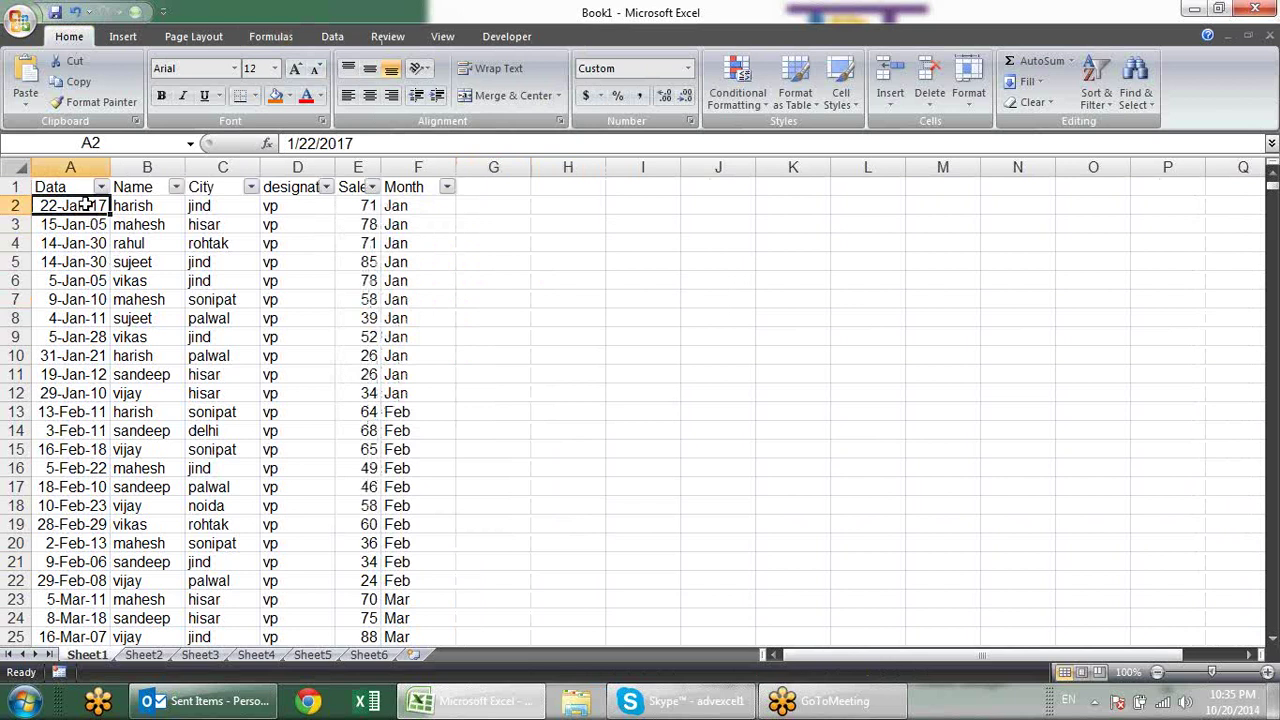
click(105, 244)
click(98, 187)
mouse_move(59, 310)
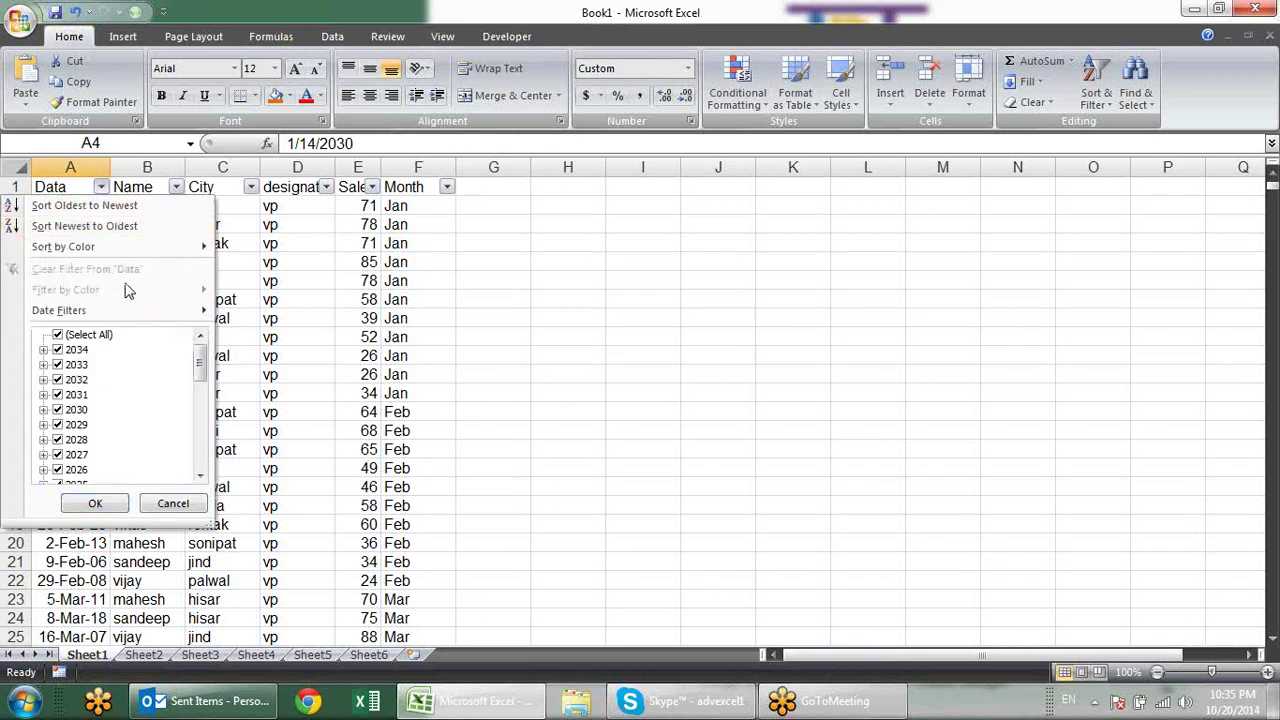
click(283, 260)
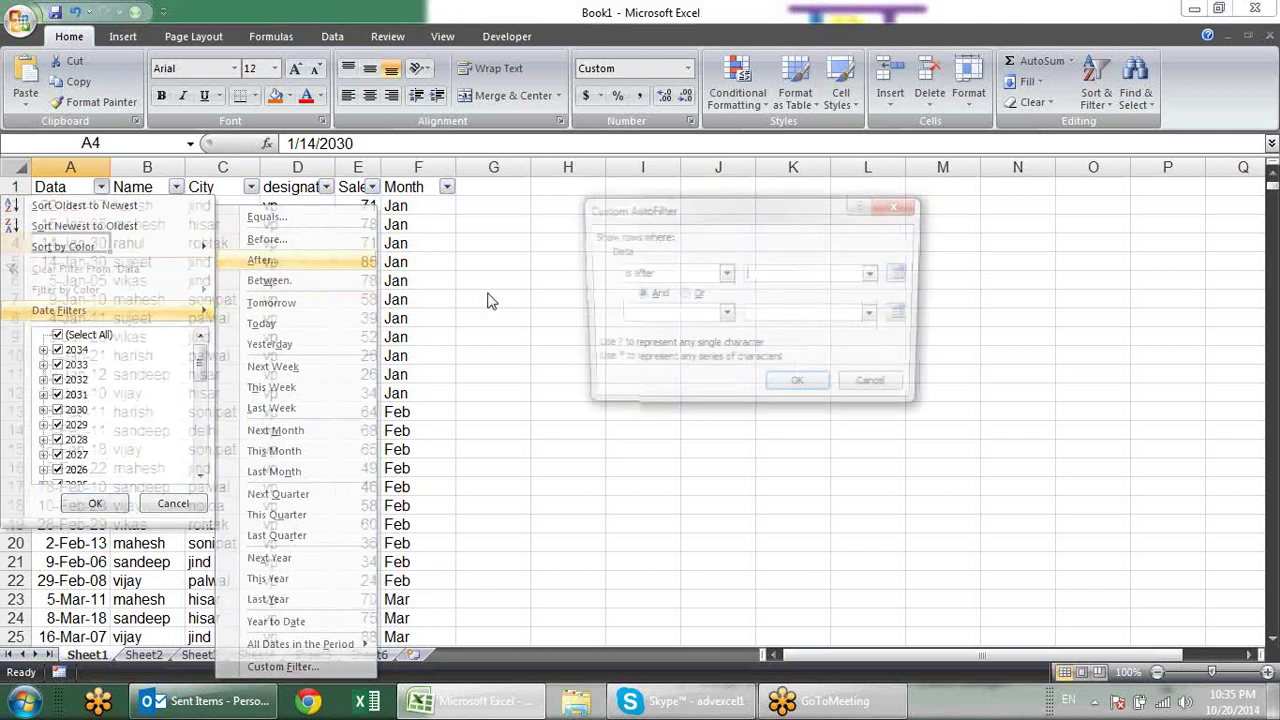
click(875, 274)
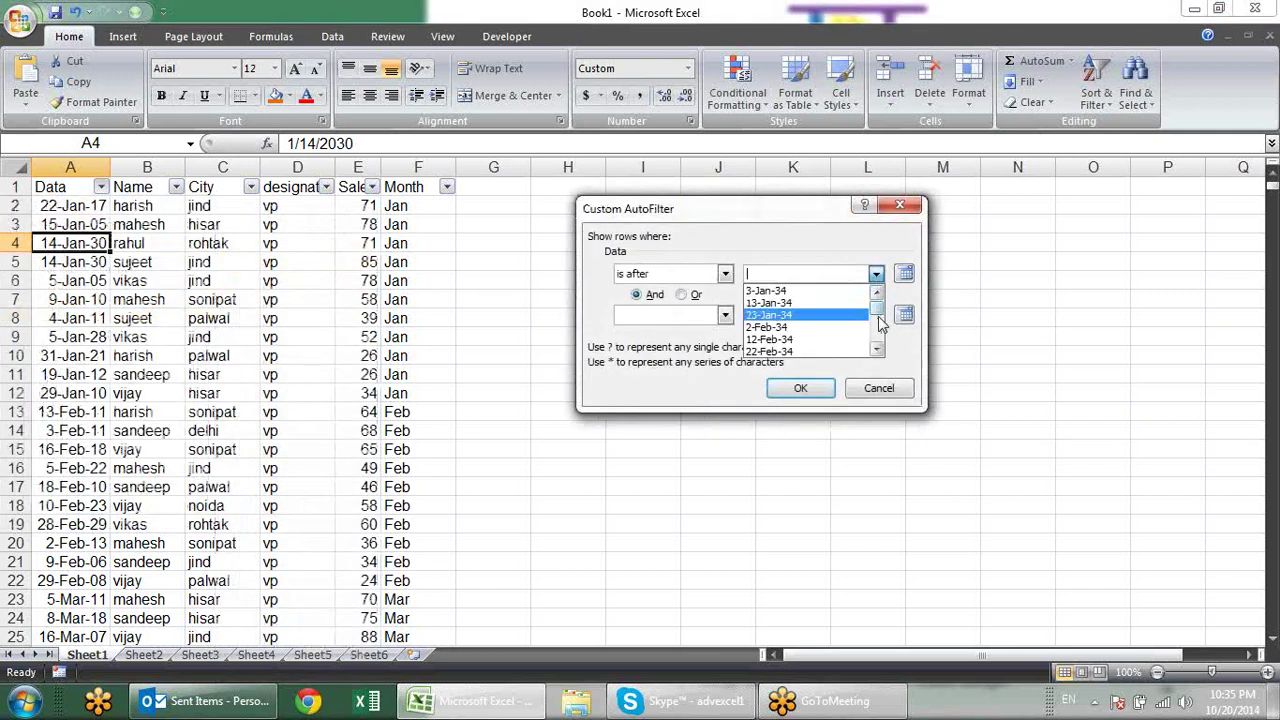
click(878, 330)
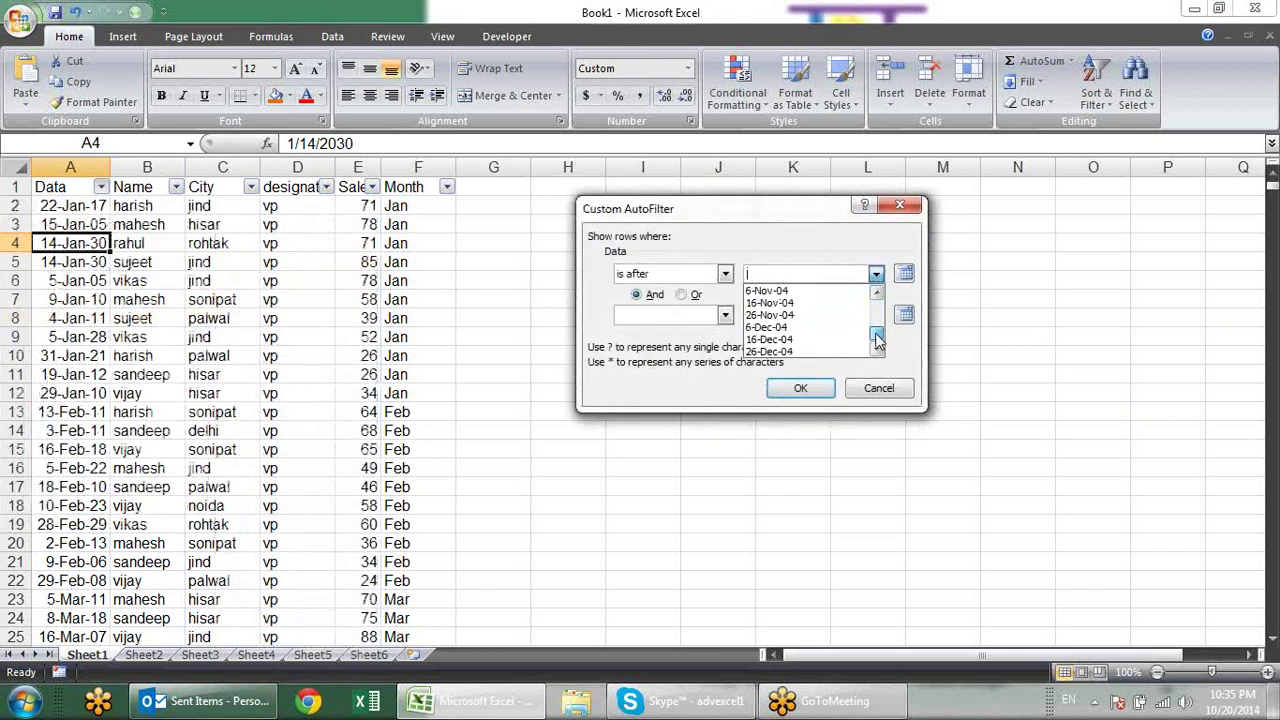
click(844, 327)
Step: Set the 'is after' date to 3-Jan-2034 and apply the filter
click(805, 280)
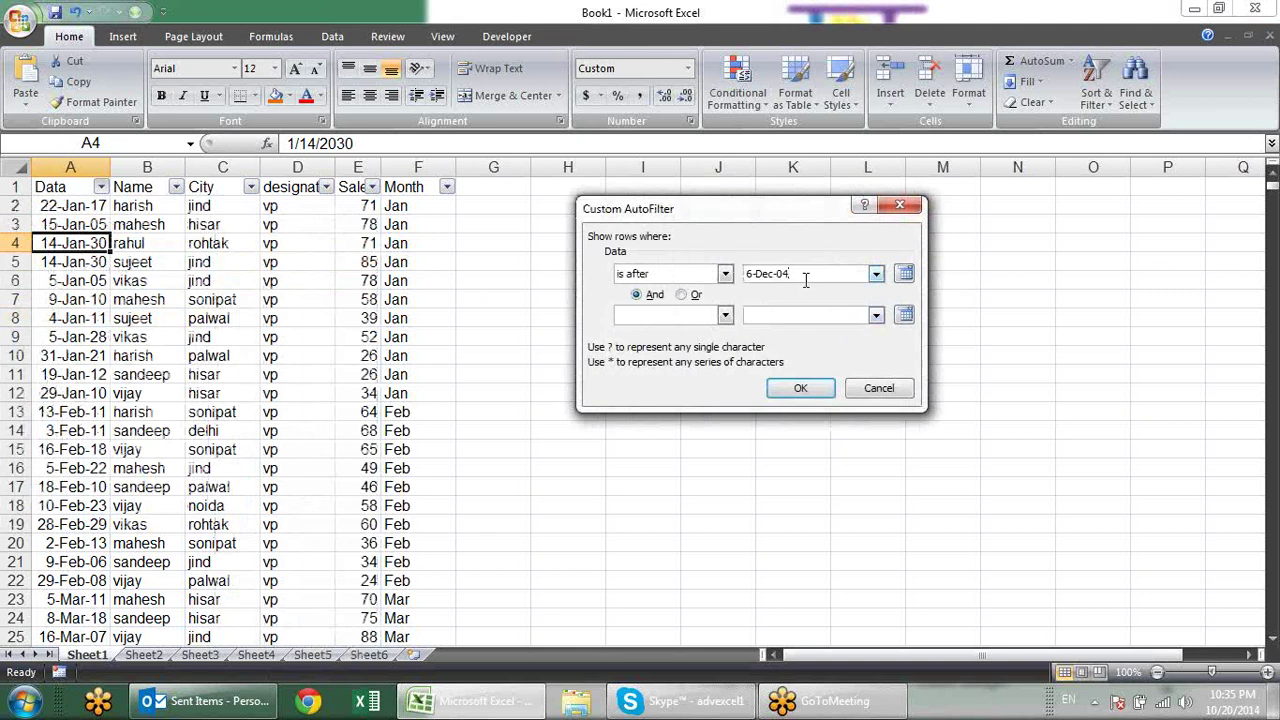
click(875, 274)
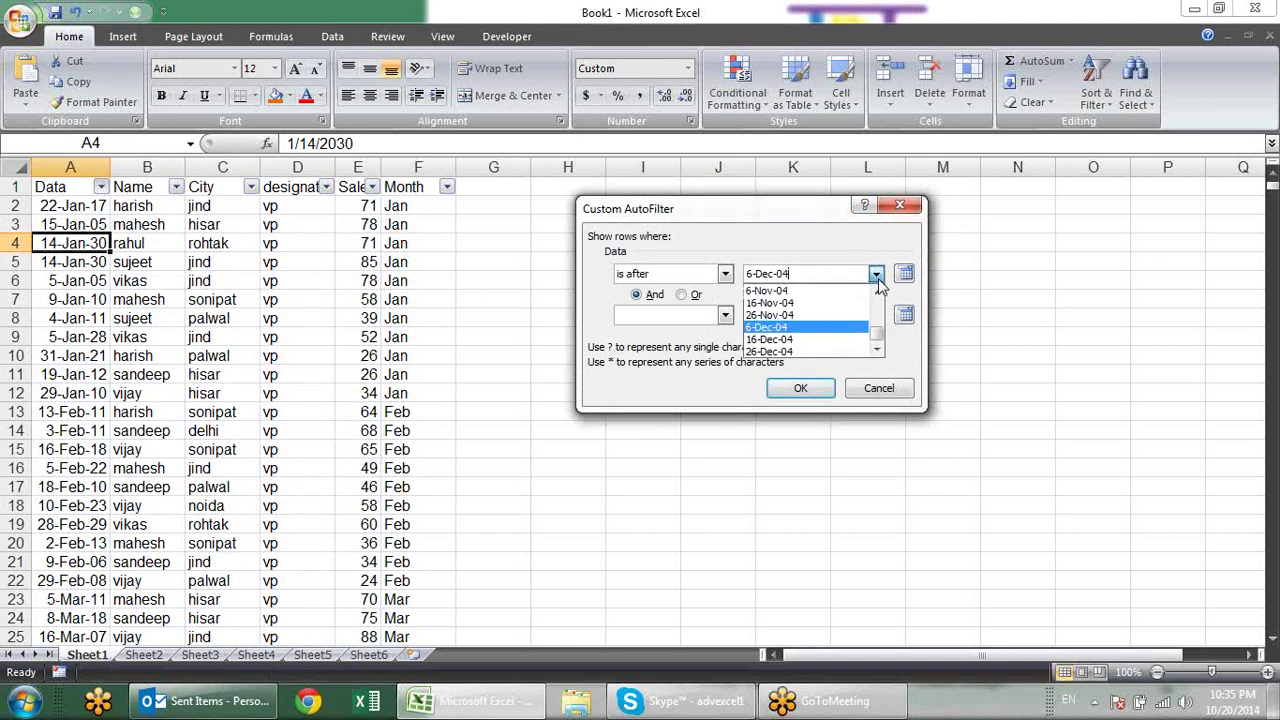
drag(876, 338, 874, 305)
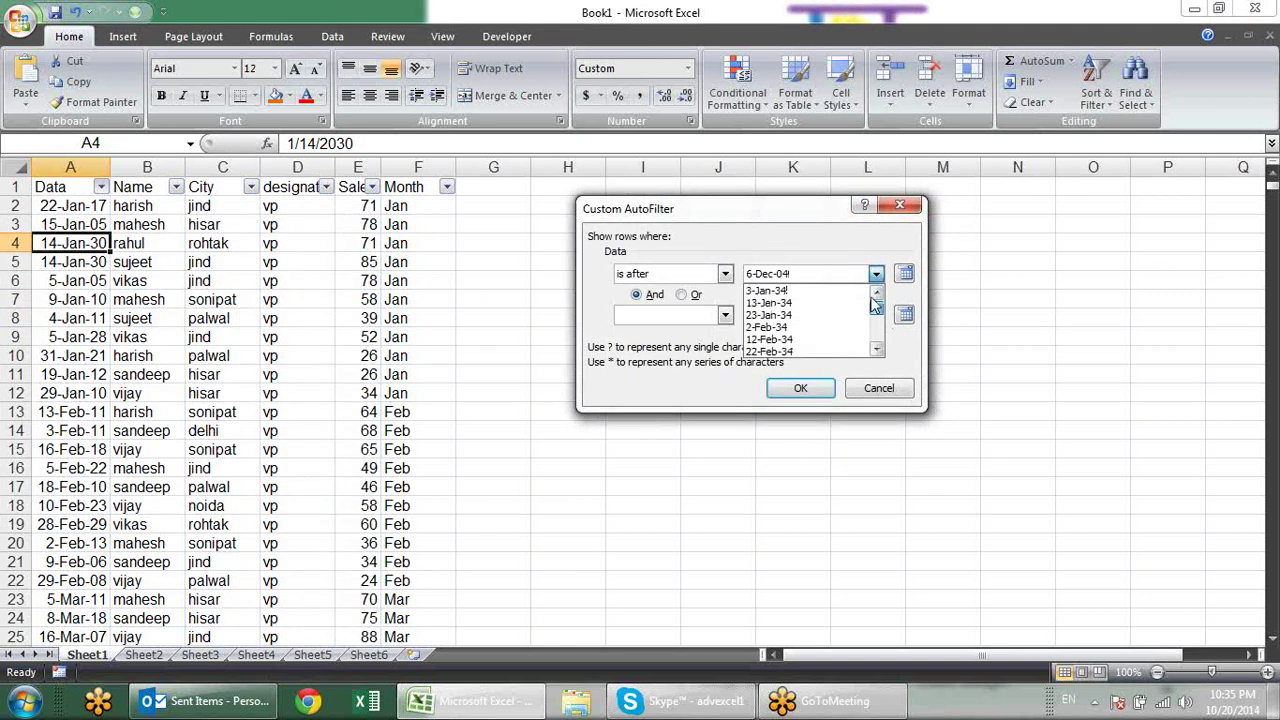
click(815, 290)
click(783, 274)
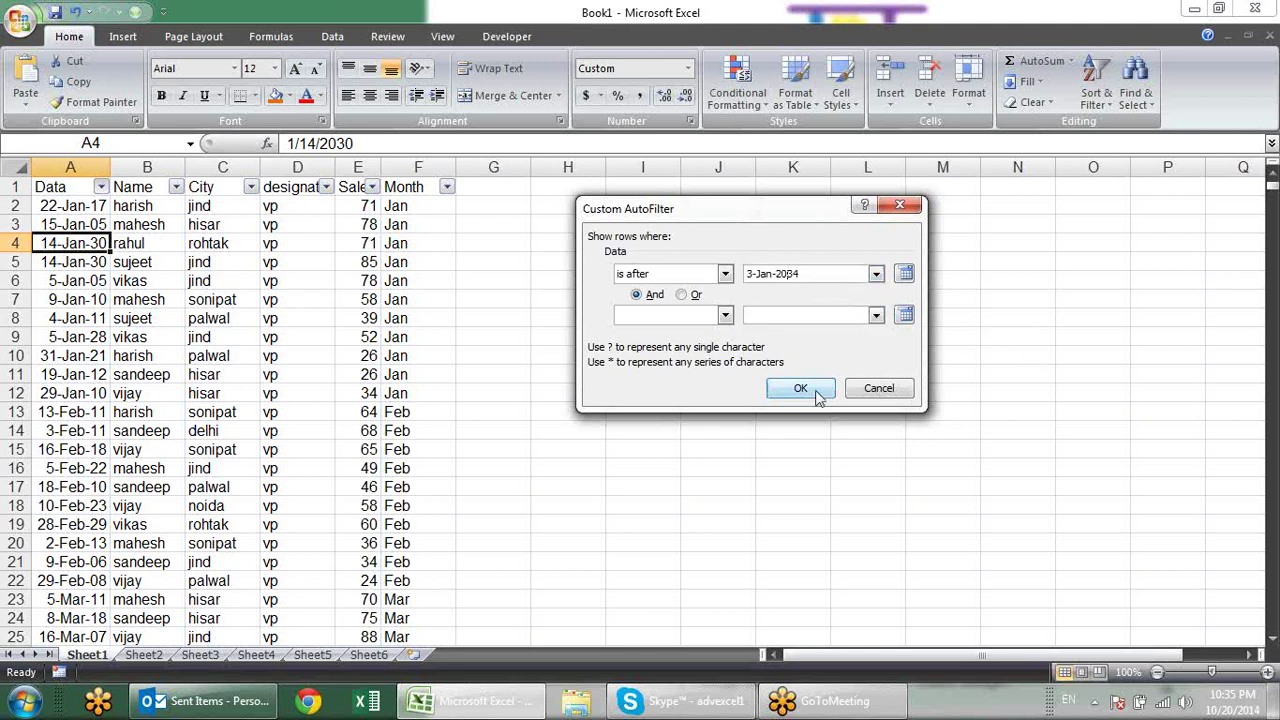
click(800, 388)
Step: Inspect the 21 filtered dates, selecting them from row 183 down
click(108, 222)
click(98, 375)
click(88, 578)
drag(88, 487, 88, 468)
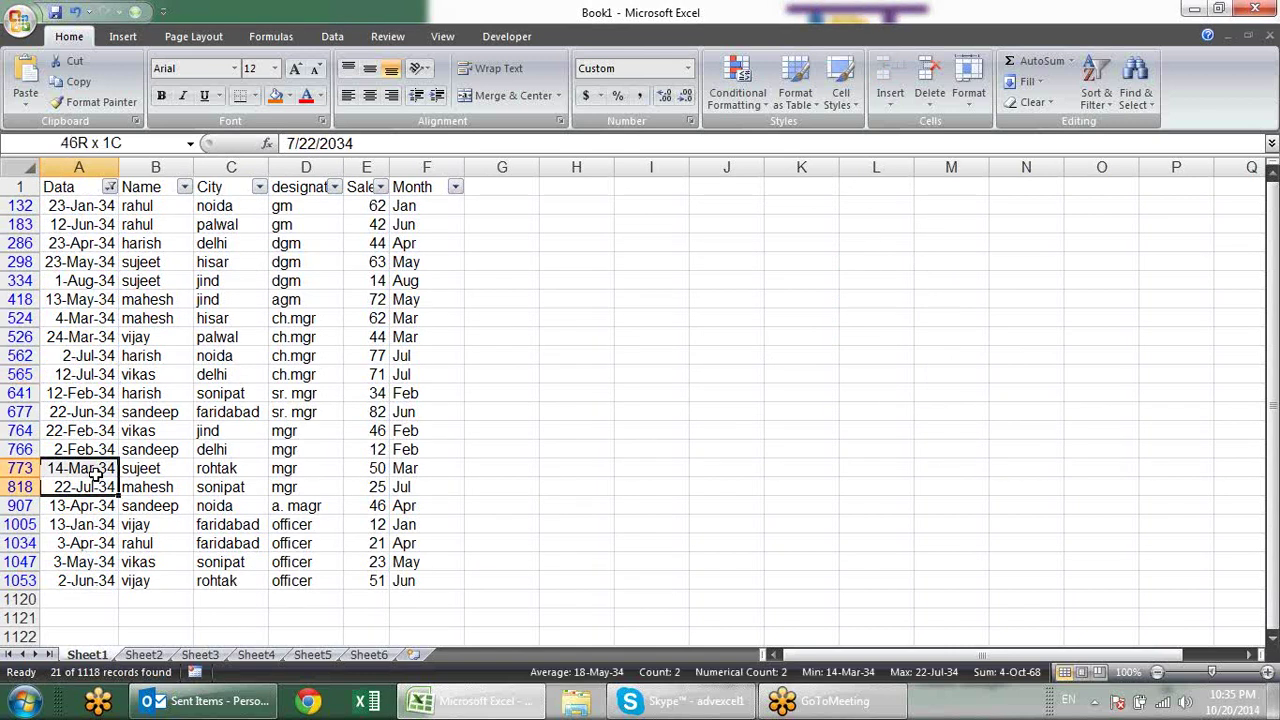
mouse_move(94, 224)
mouse_down()
mouse_move(110, 312)
mouse_move(108, 543)
mouse_up()
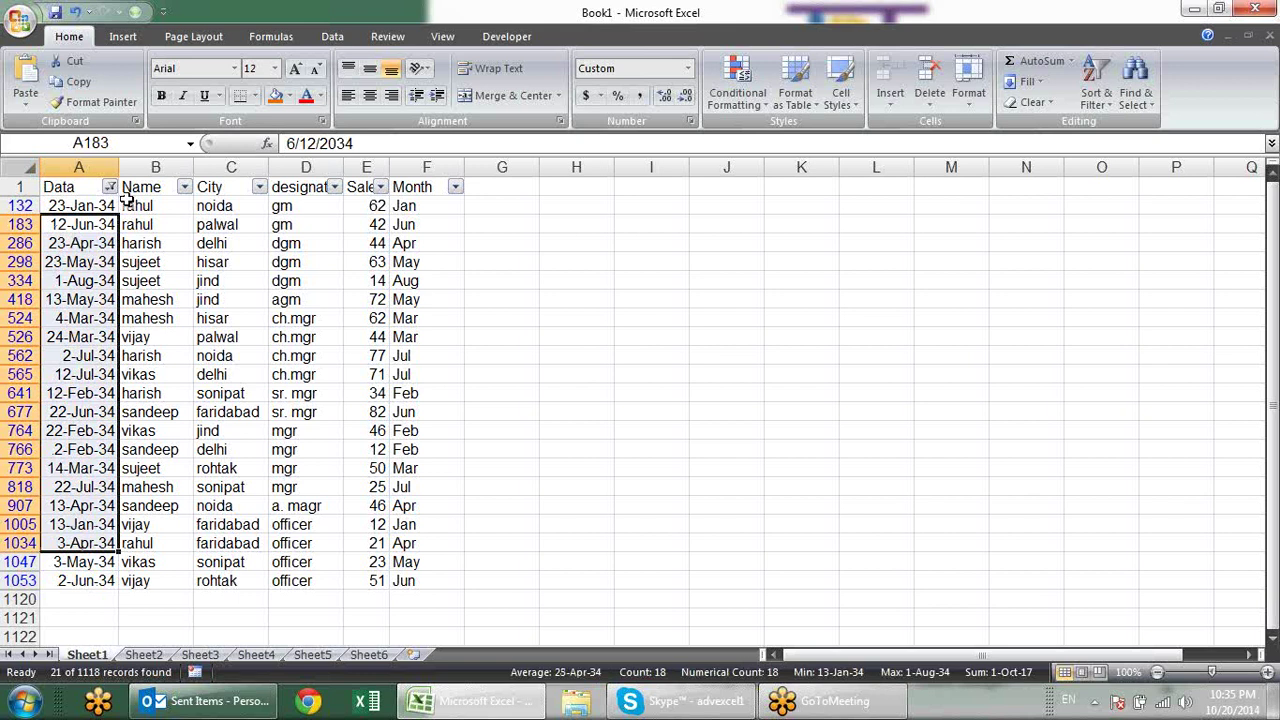
Step: Filter the Data column to dates between 1-Apr-2013 and 31-Mar-2014
click(110, 245)
click(110, 187)
mouse_move(60, 310)
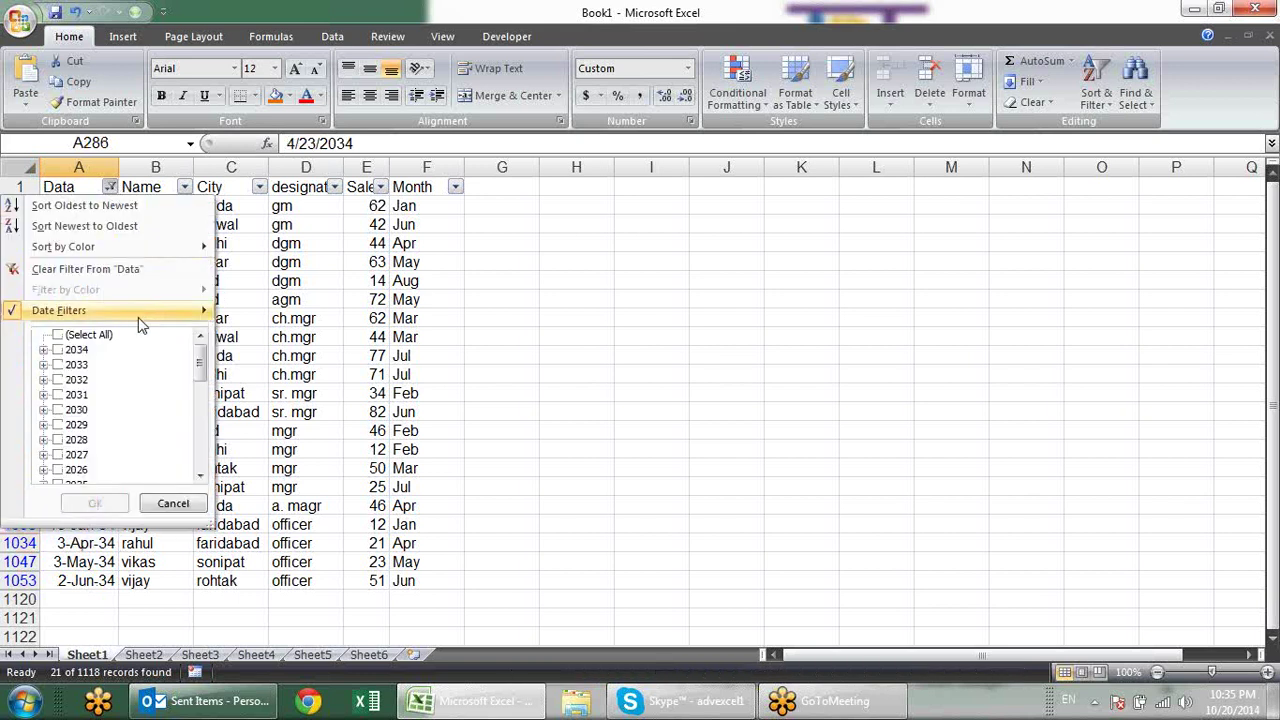
click(285, 281)
text(1-mar-2013)
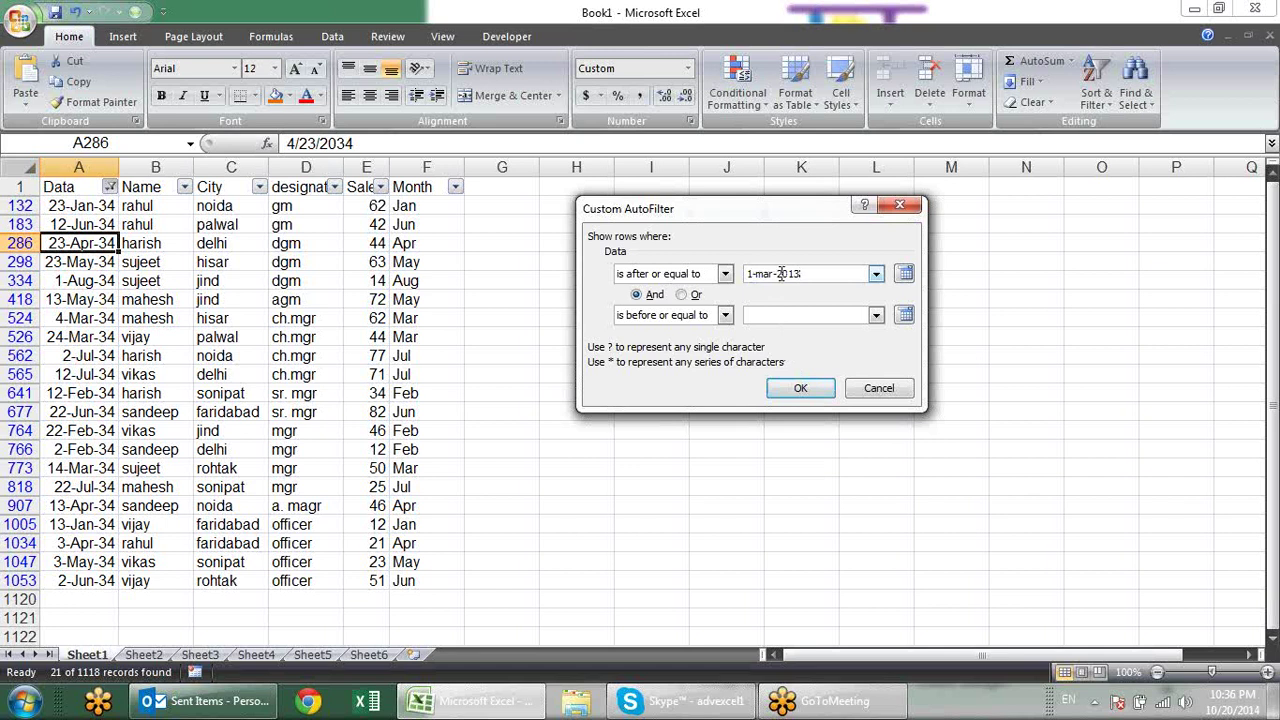
key(BackSpace)
key(BackSpace)
text(pril)
click(800, 388)
scroll(140, 332, down, 1)
scroll(140, 332, down, 3)
scroll(140, 332, down, 1)
scroll(143, 336, up, 3)
scroll(143, 336, up, 3)
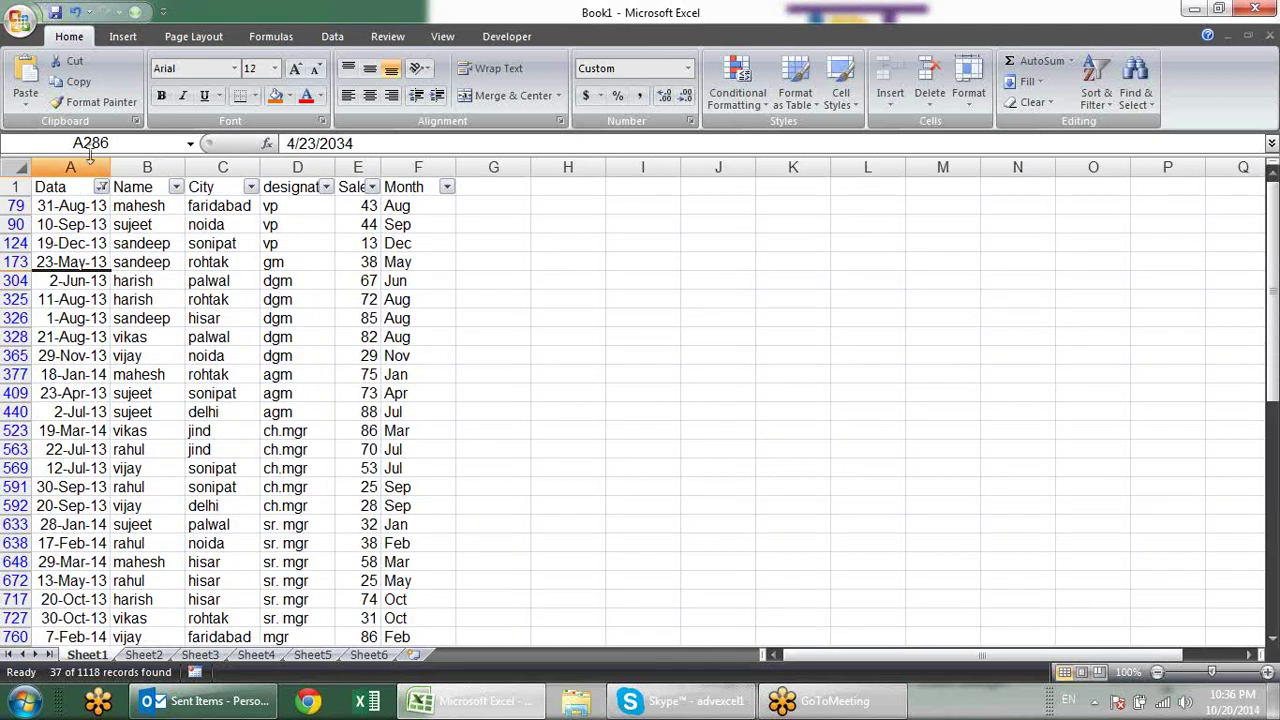
Step: Switch the Data column to the Tomorrow date filter, which matches no rows
click(86, 222)
click(101, 187)
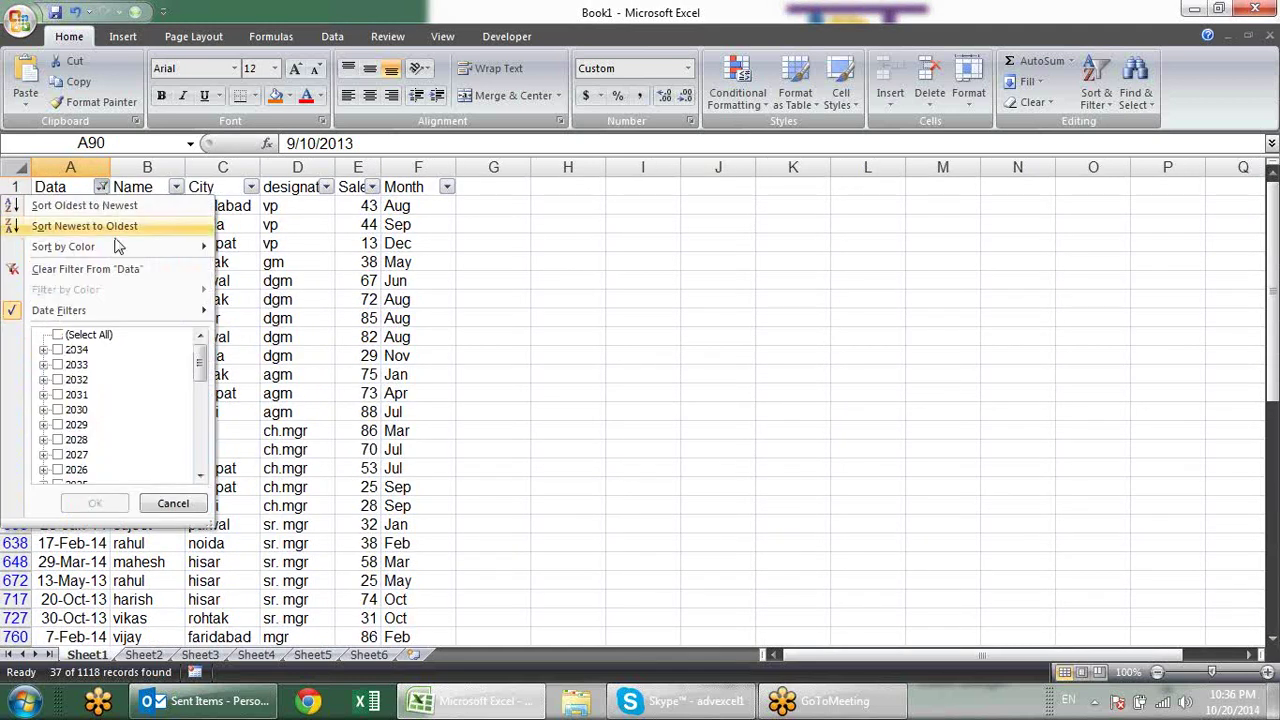
mouse_move(60, 310)
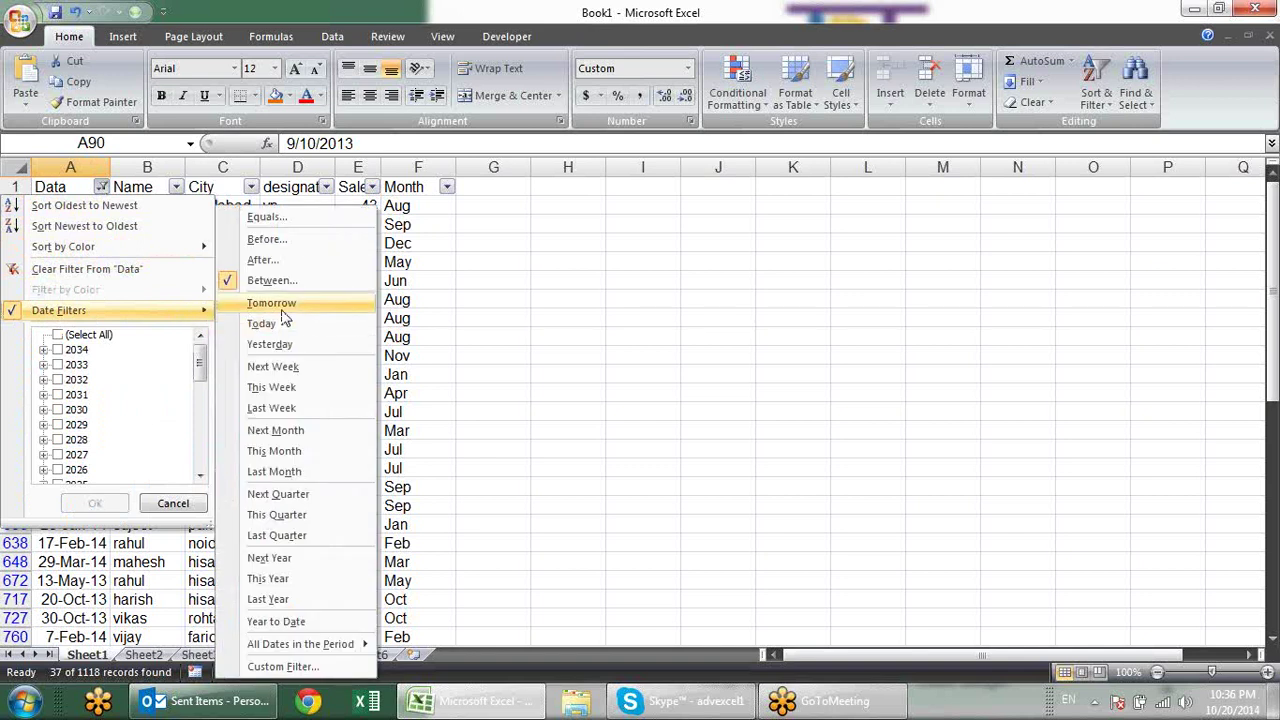
click(277, 303)
click(205, 275)
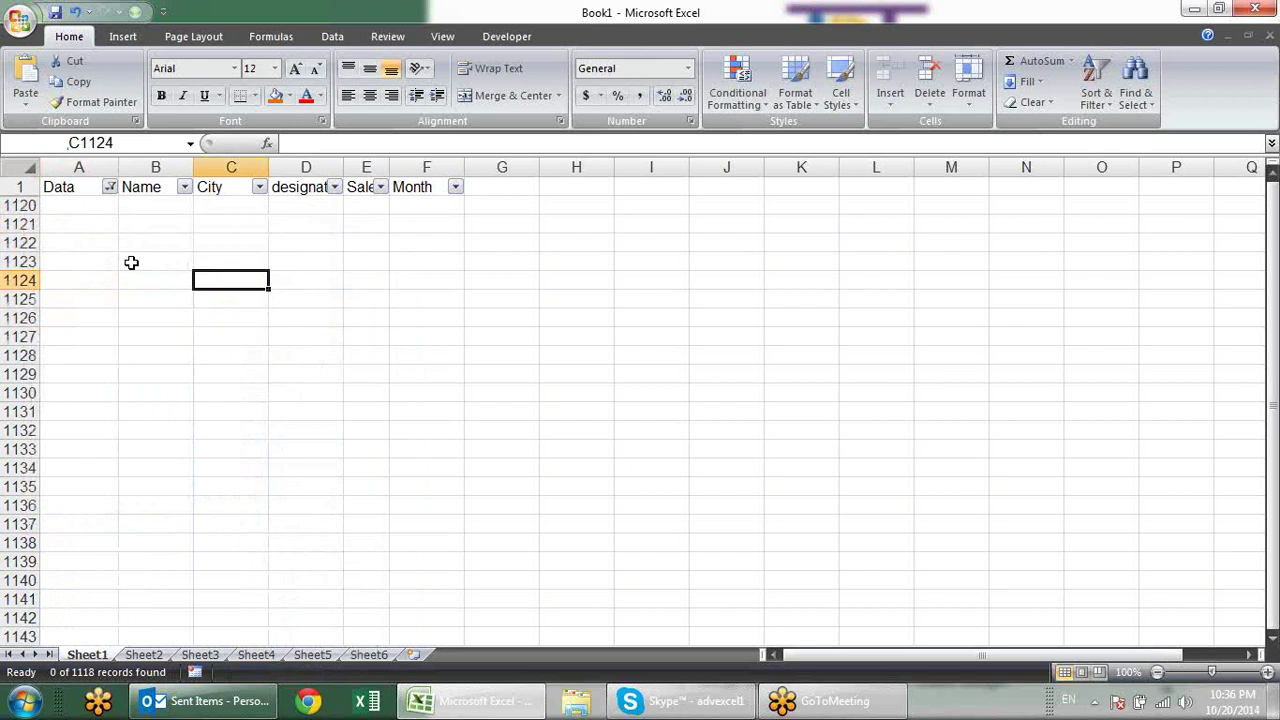
click(109, 187)
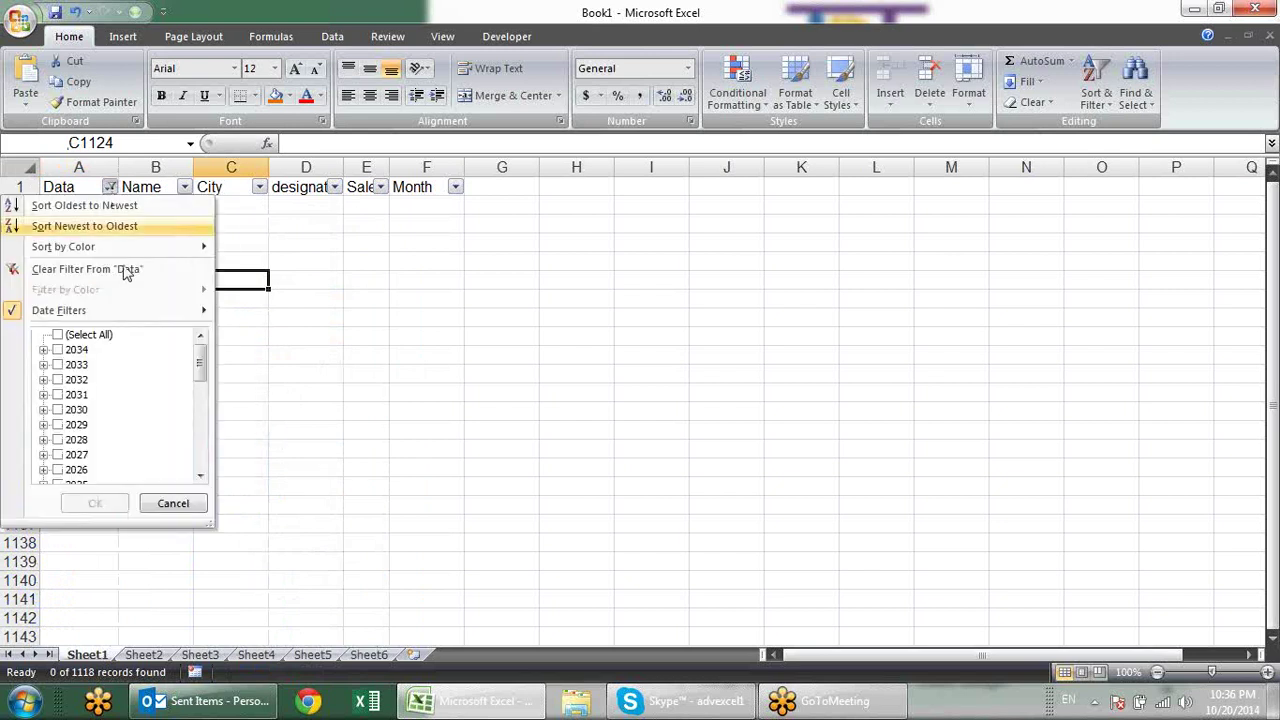
Step: Clear the date filter and set cell A5 to tomorrow's date, 21-Oct-14, using Ctrl+;
click(112, 335)
click(95, 503)
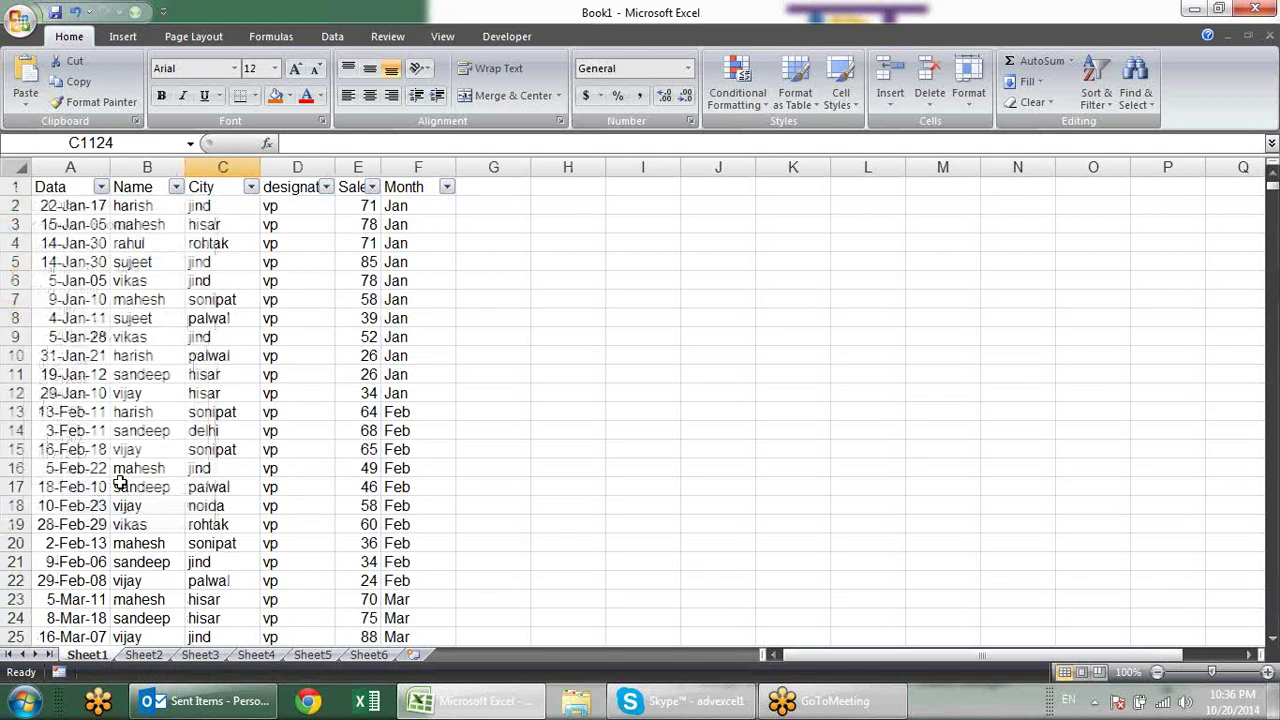
click(68, 261)
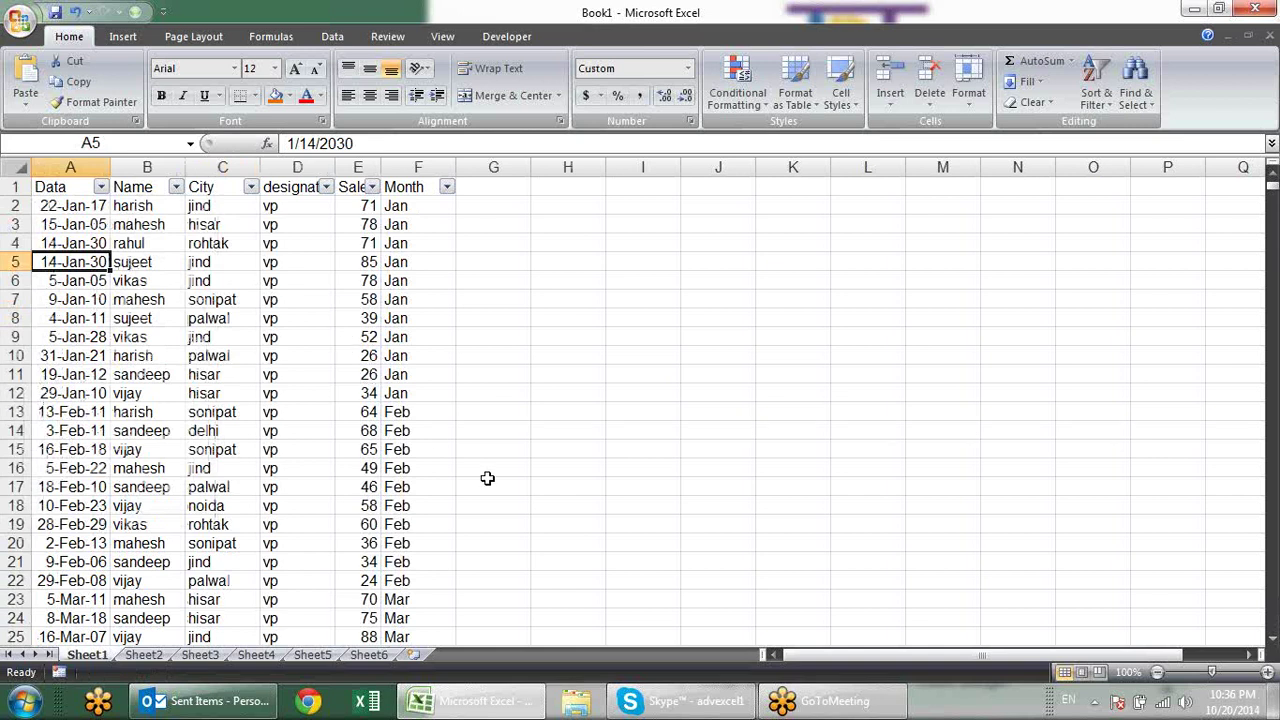
key(ctrl+semicolon)
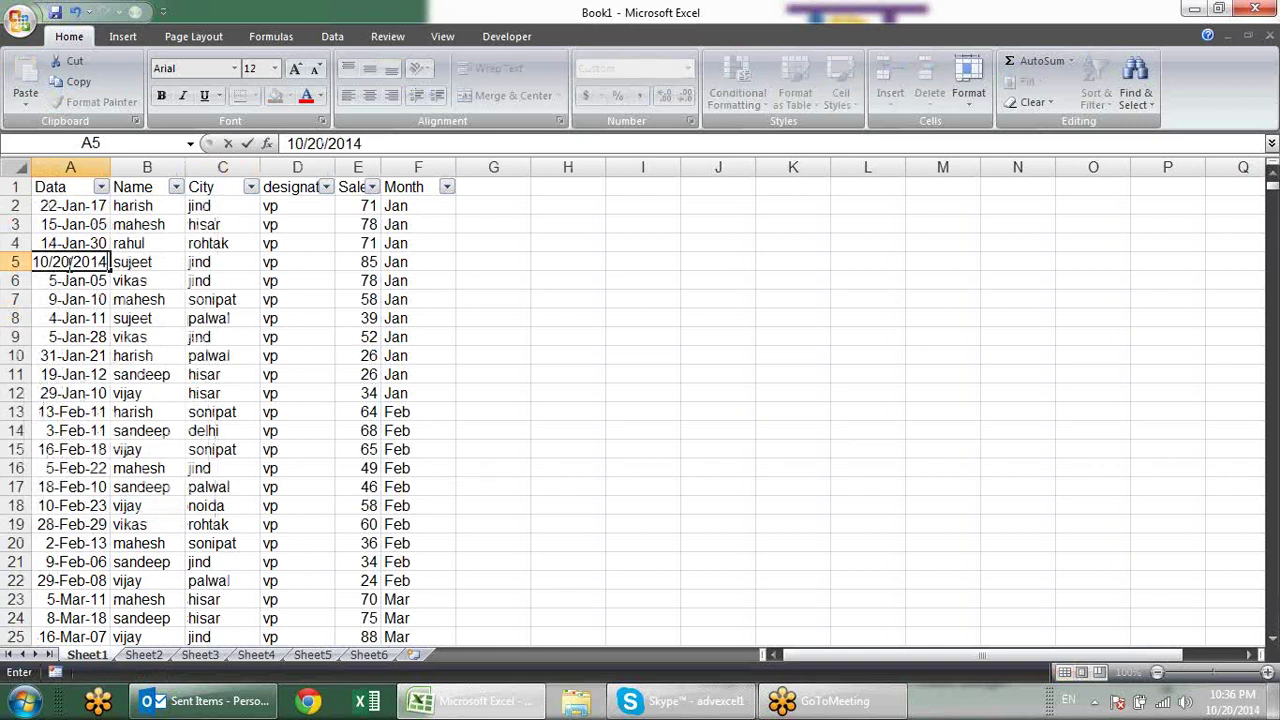
click(66, 262)
key(Delete)
text(1)
key(Return)
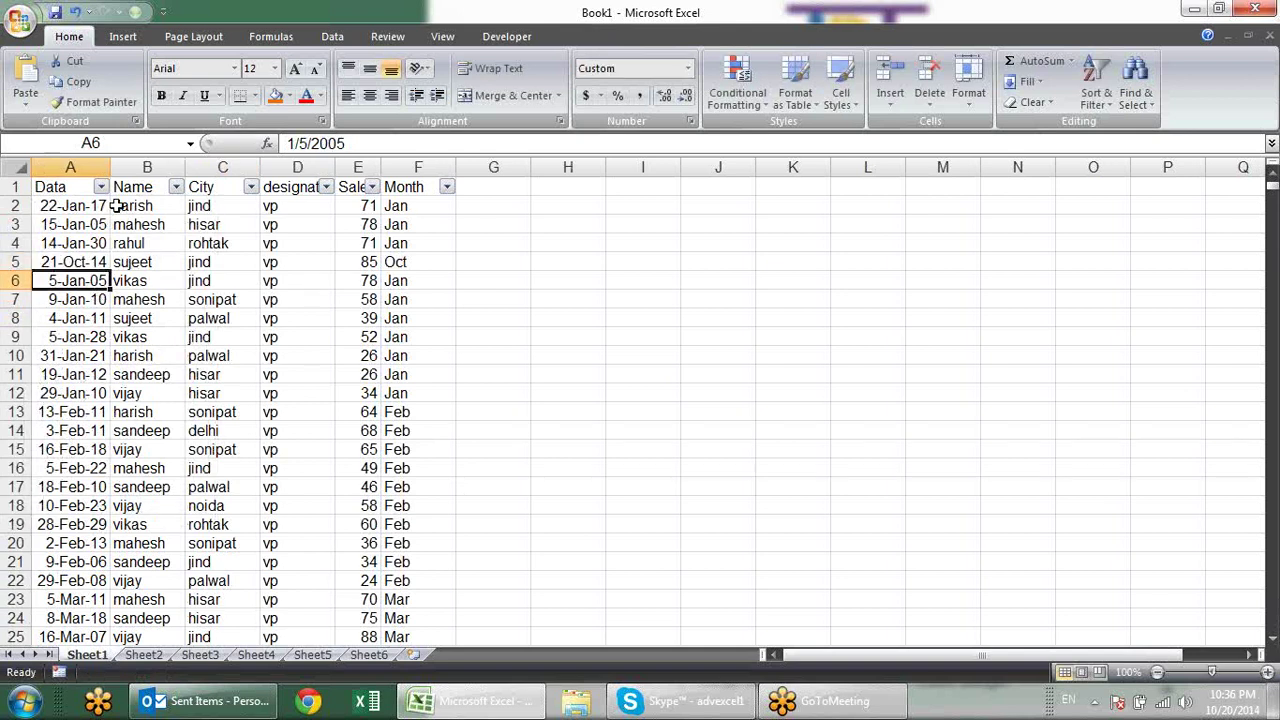
Step: Filter the Data column to Tomorrow so the 21-Oct-14 row appears
click(100, 187)
mouse_move(59, 310)
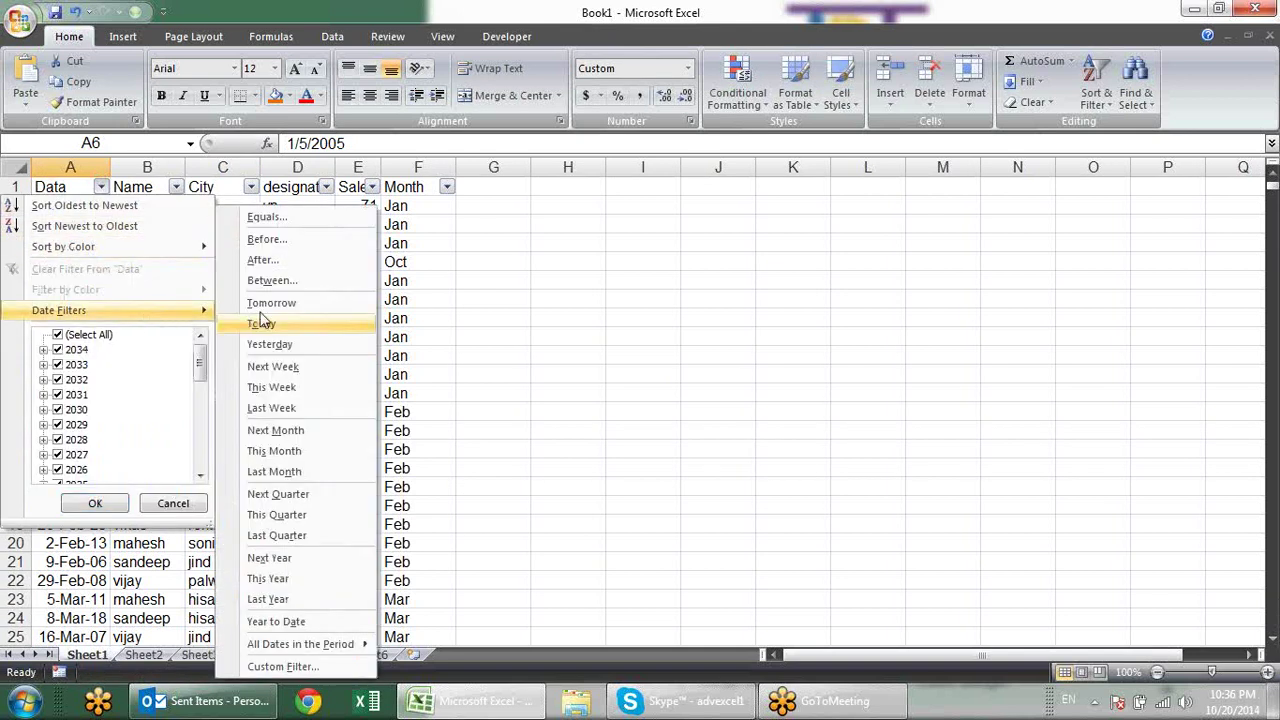
click(268, 302)
click(75, 205)
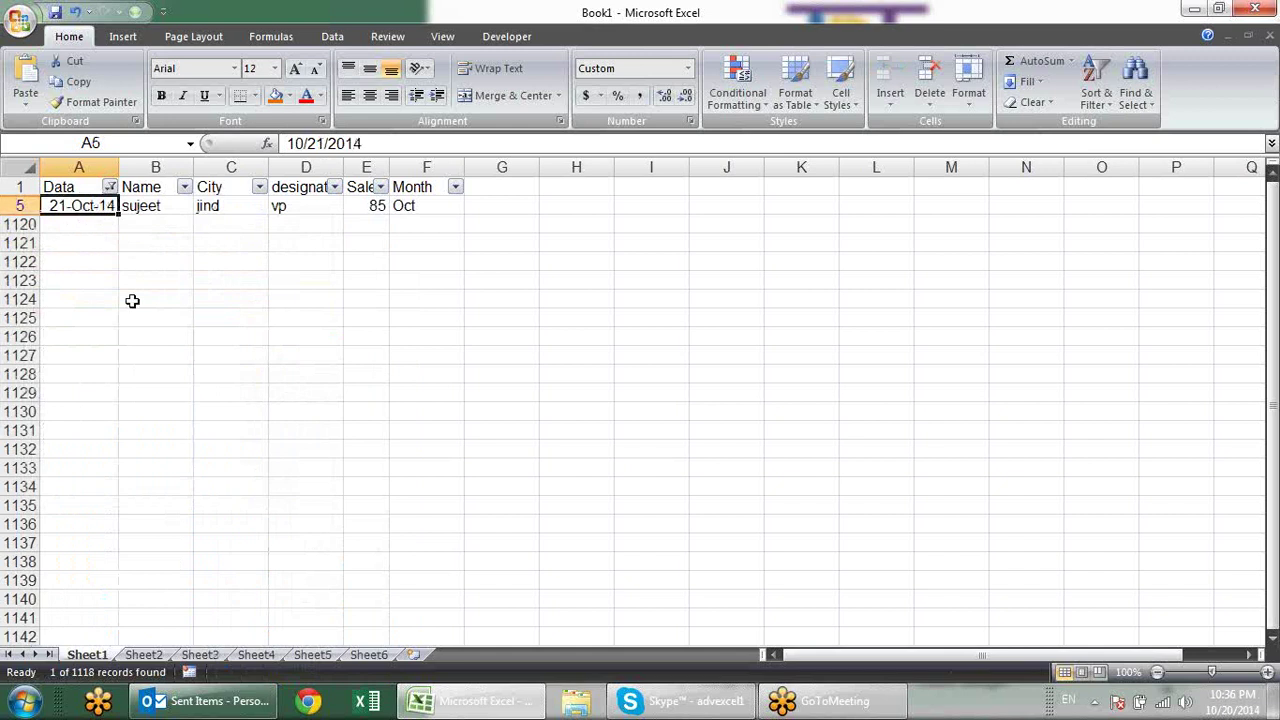
click(132, 301)
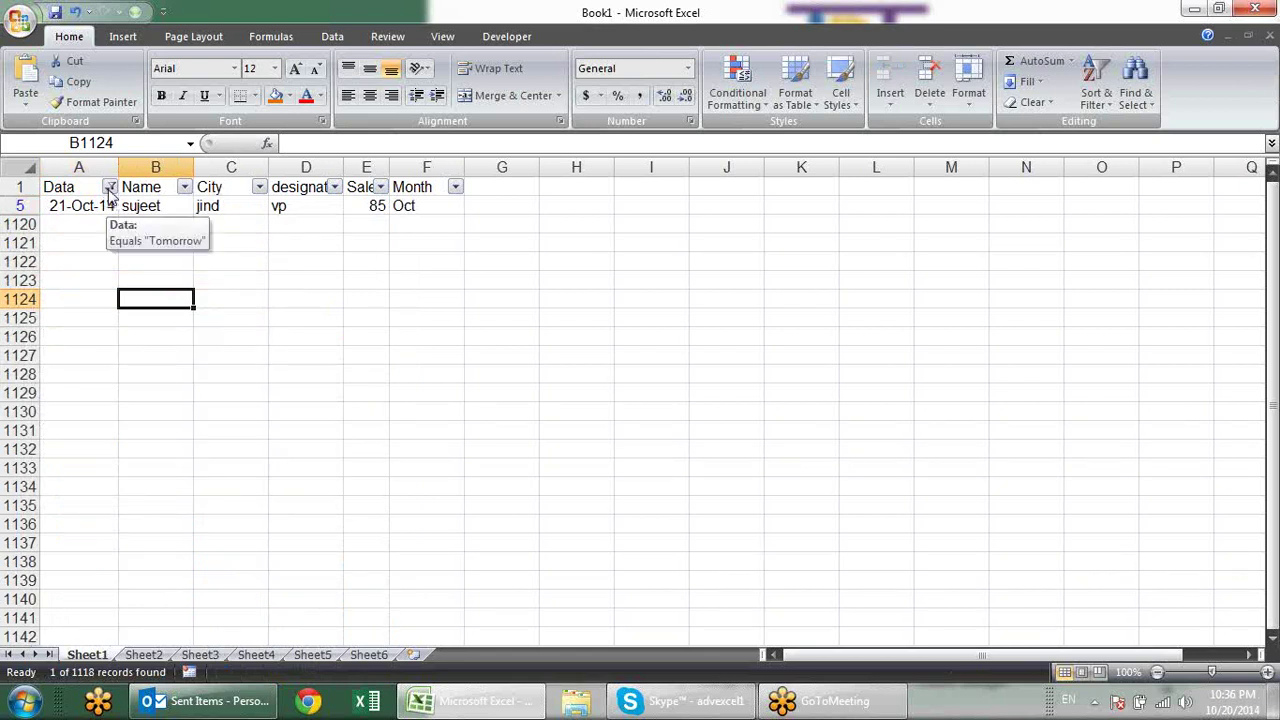
Step: Apply the Today date filter, then tick every year to show all rows again
click(110, 188)
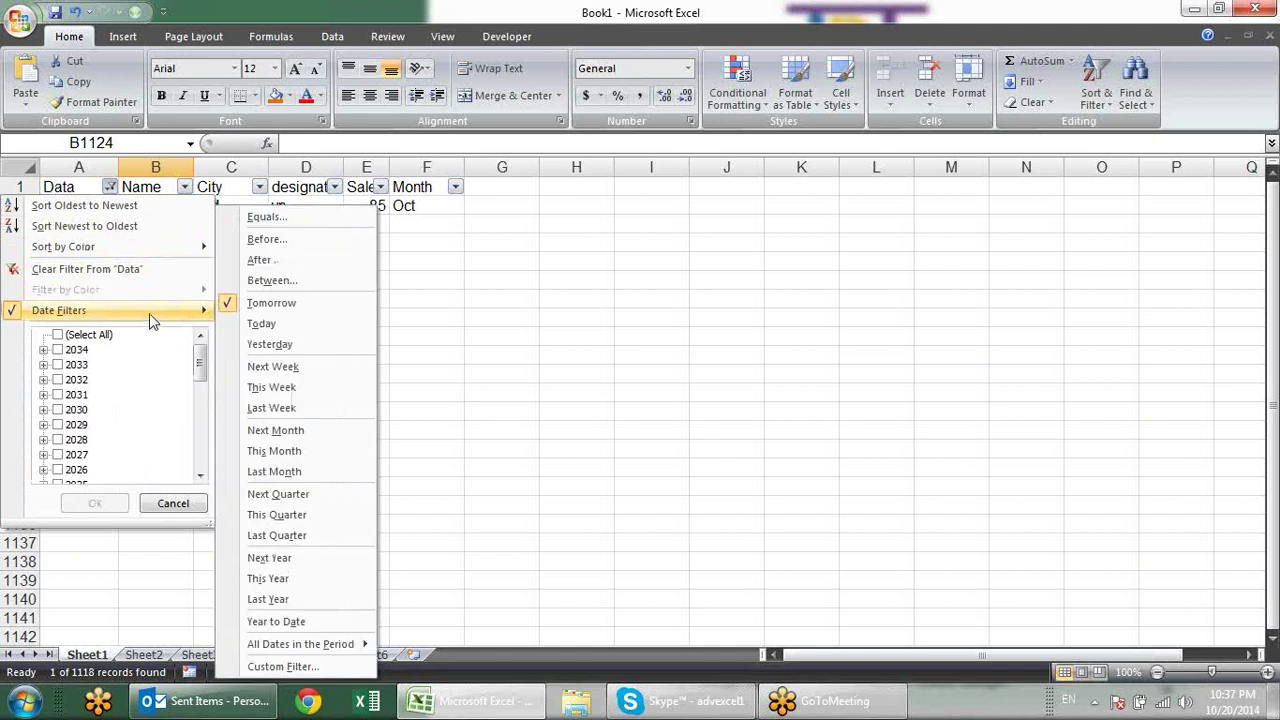
click(311, 321)
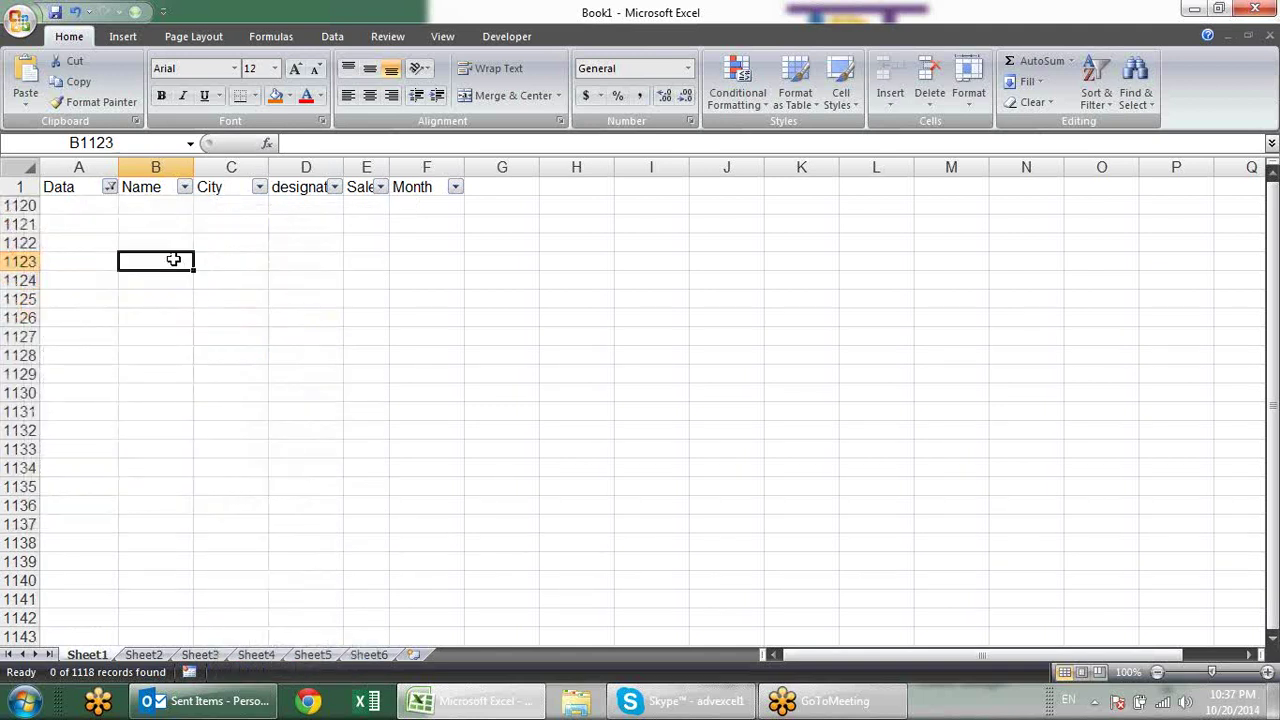
click(110, 187)
mouse_move(60, 310)
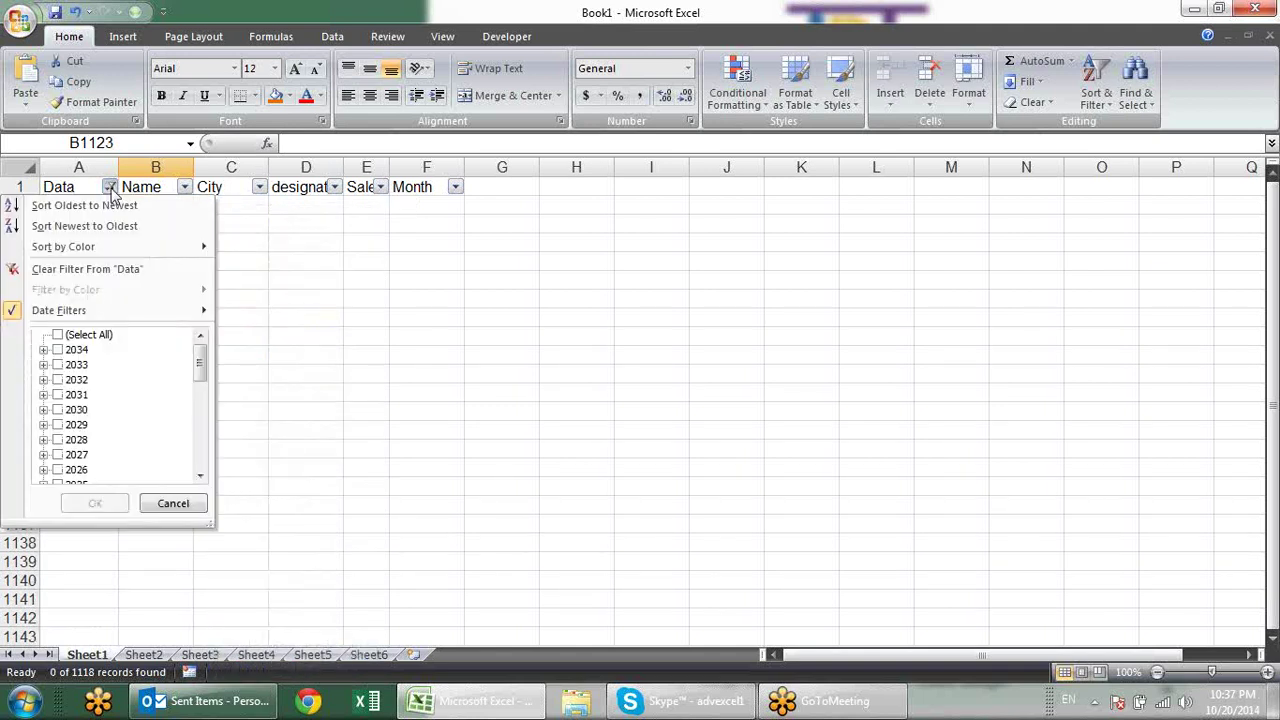
click(100, 334)
click(95, 503)
click(80, 263)
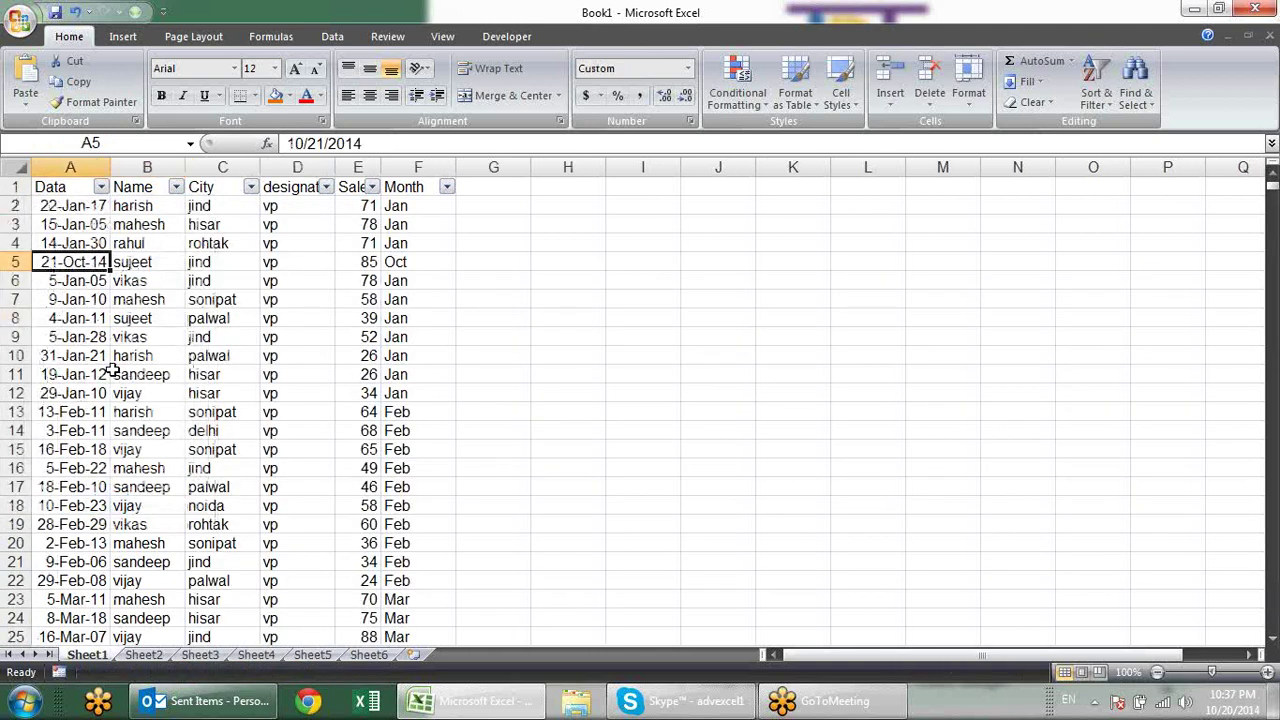
Step: Set A7 to today's date 20-Oct-14 and A8 to 19-Oct-14
key(Down)
key(Down)
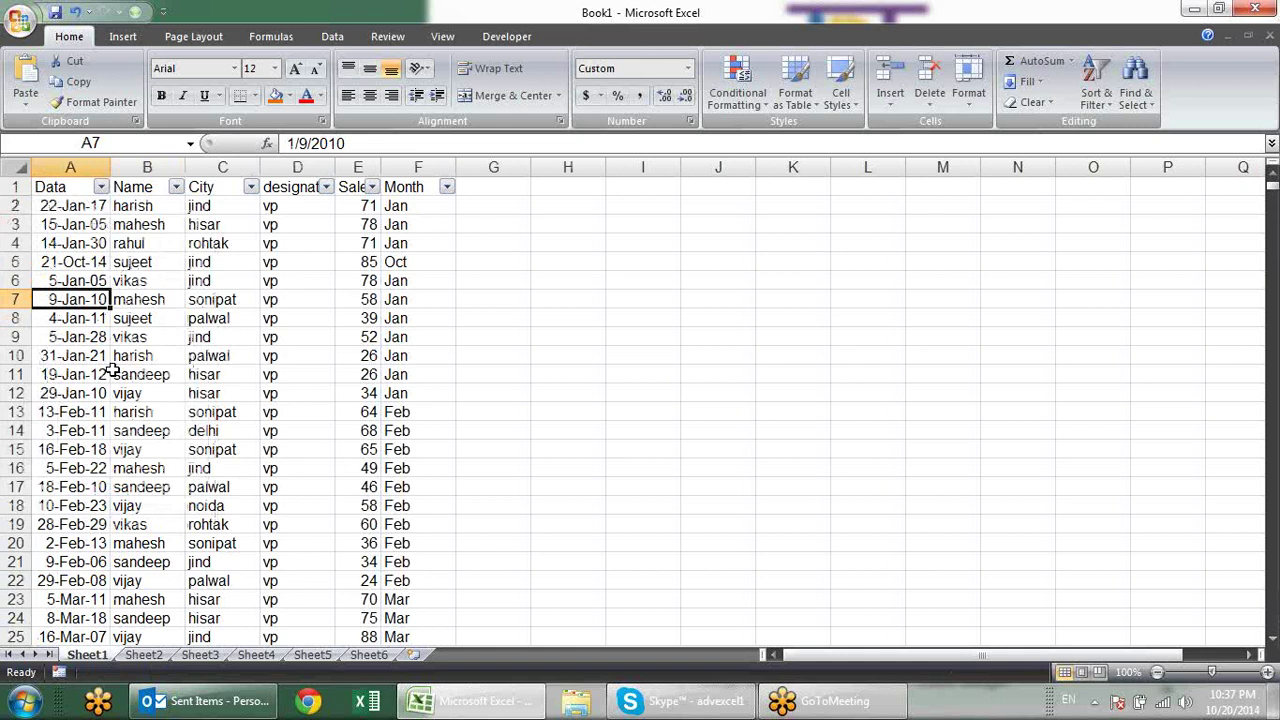
key(ctrl+semicolon)
key(Return)
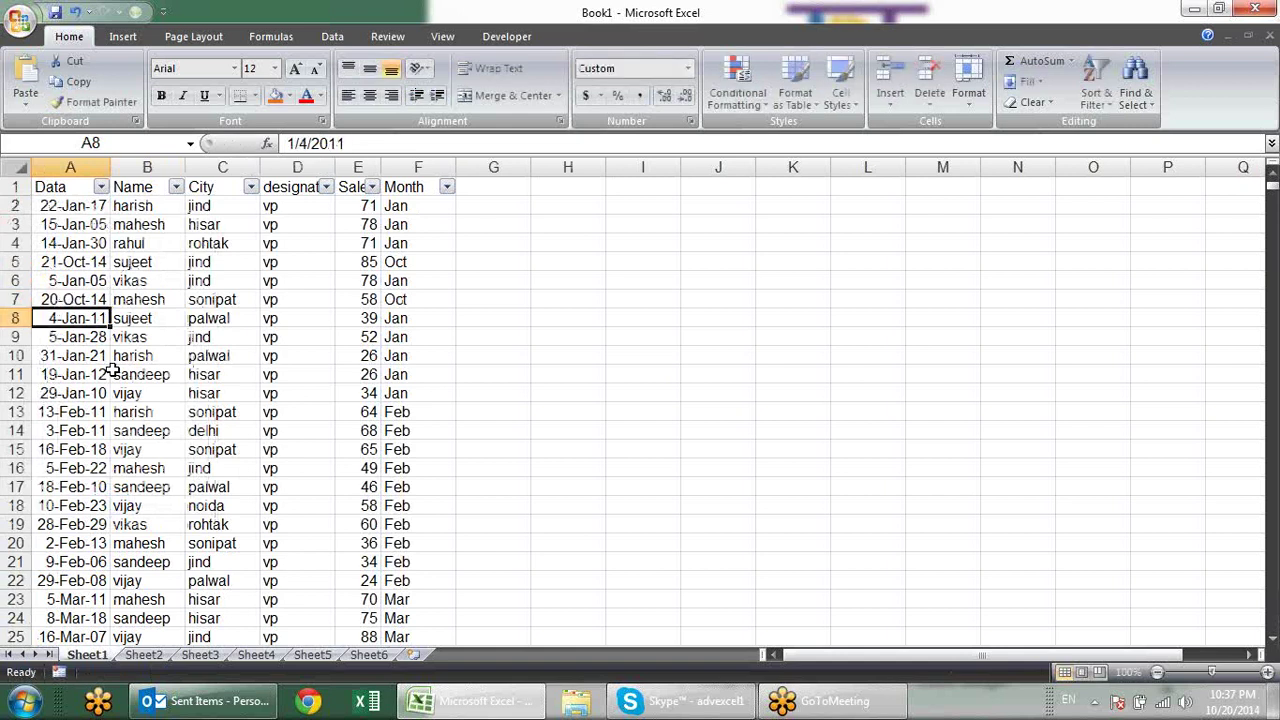
key(ctrl+semicolon)
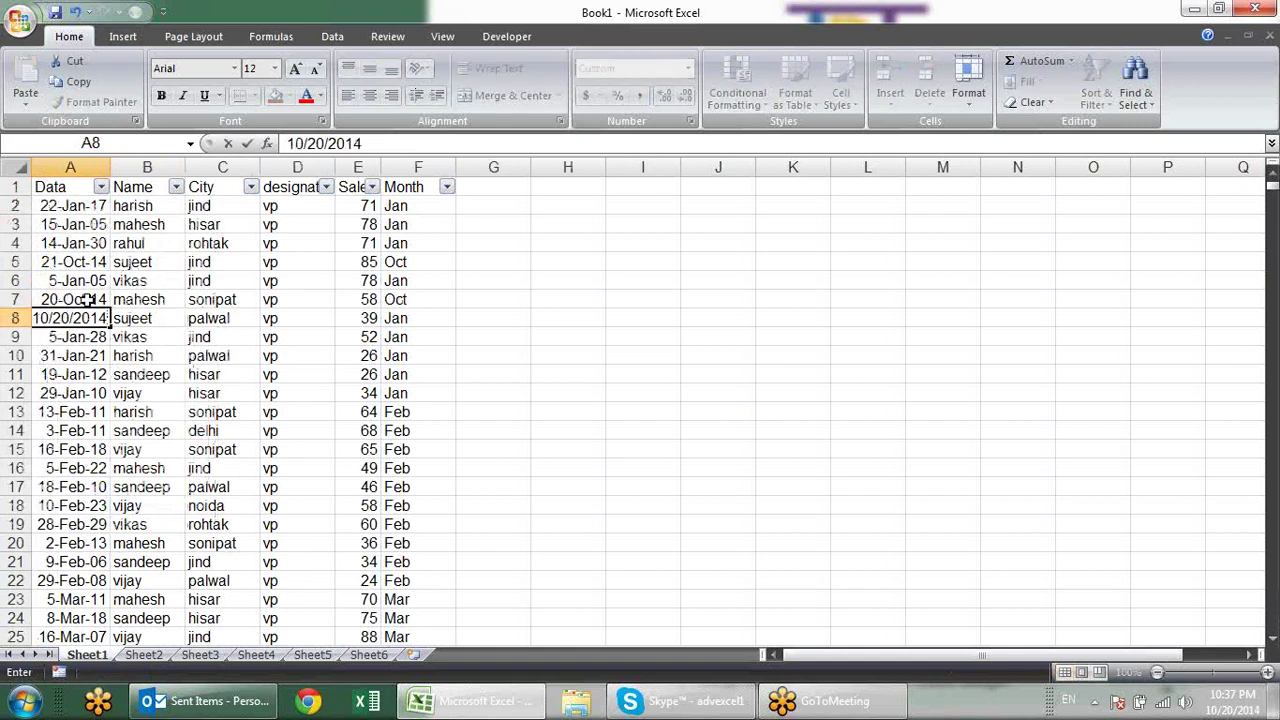
click(70, 318)
key(BackSpace)
key(BackSpace)
text(19)
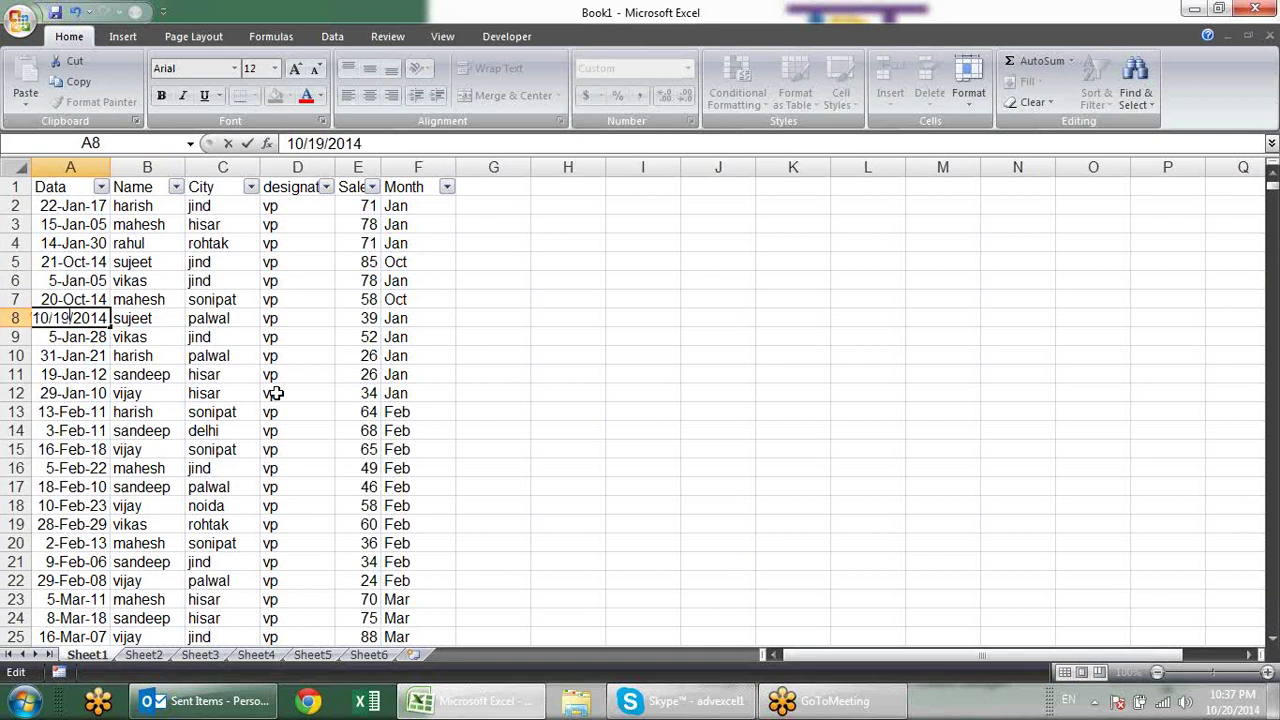
key(Return)
Step: Filter the Data column to Today, then to Yesterday
click(101, 187)
mouse_move(60, 310)
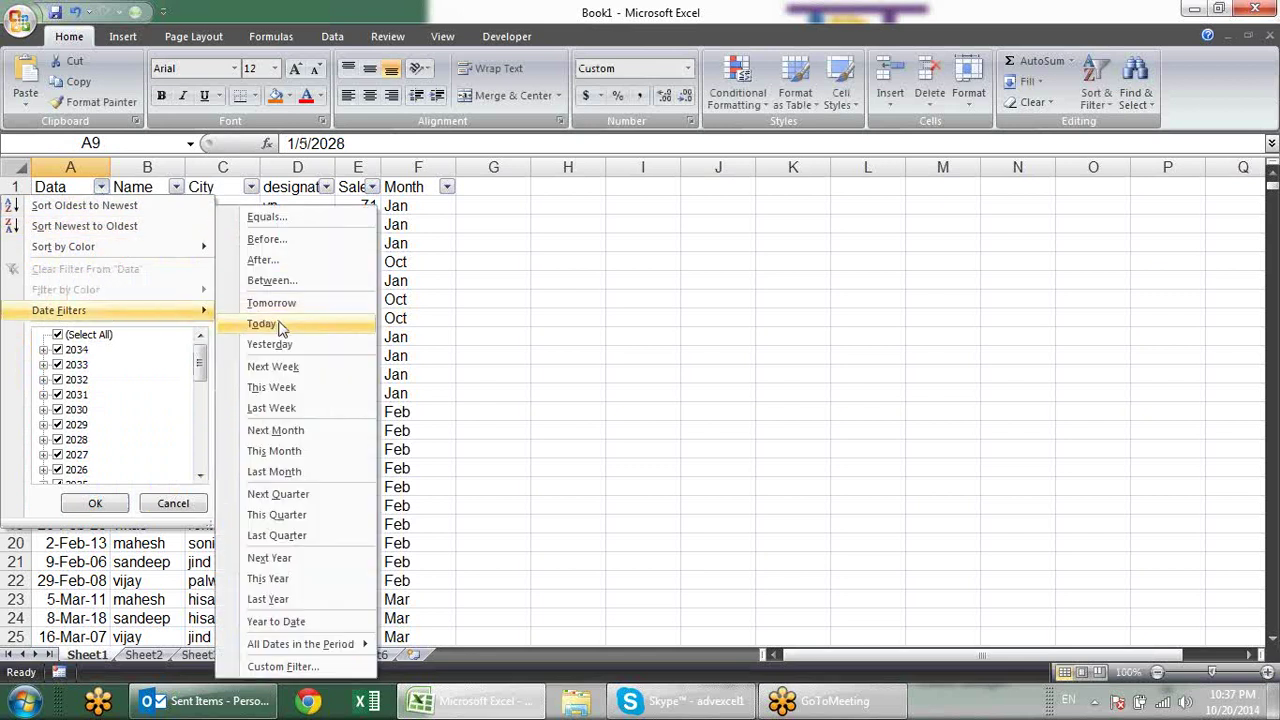
click(280, 324)
click(110, 187)
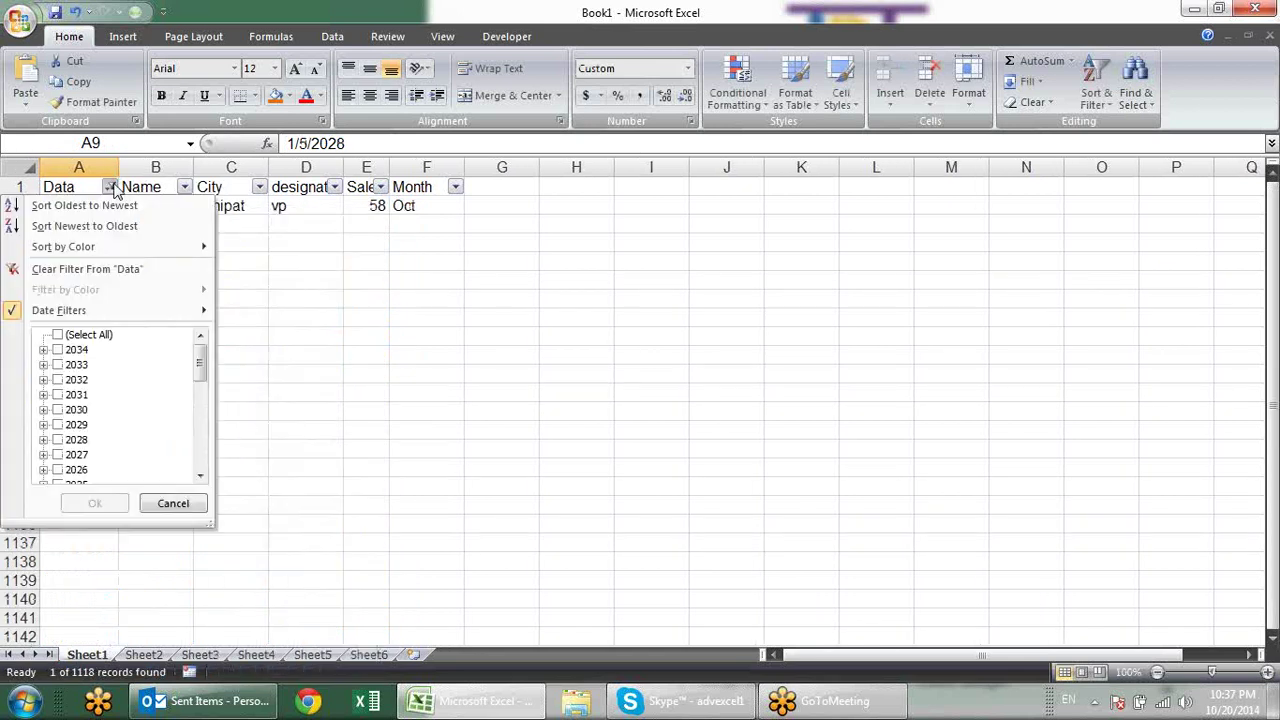
click(278, 345)
click(155, 258)
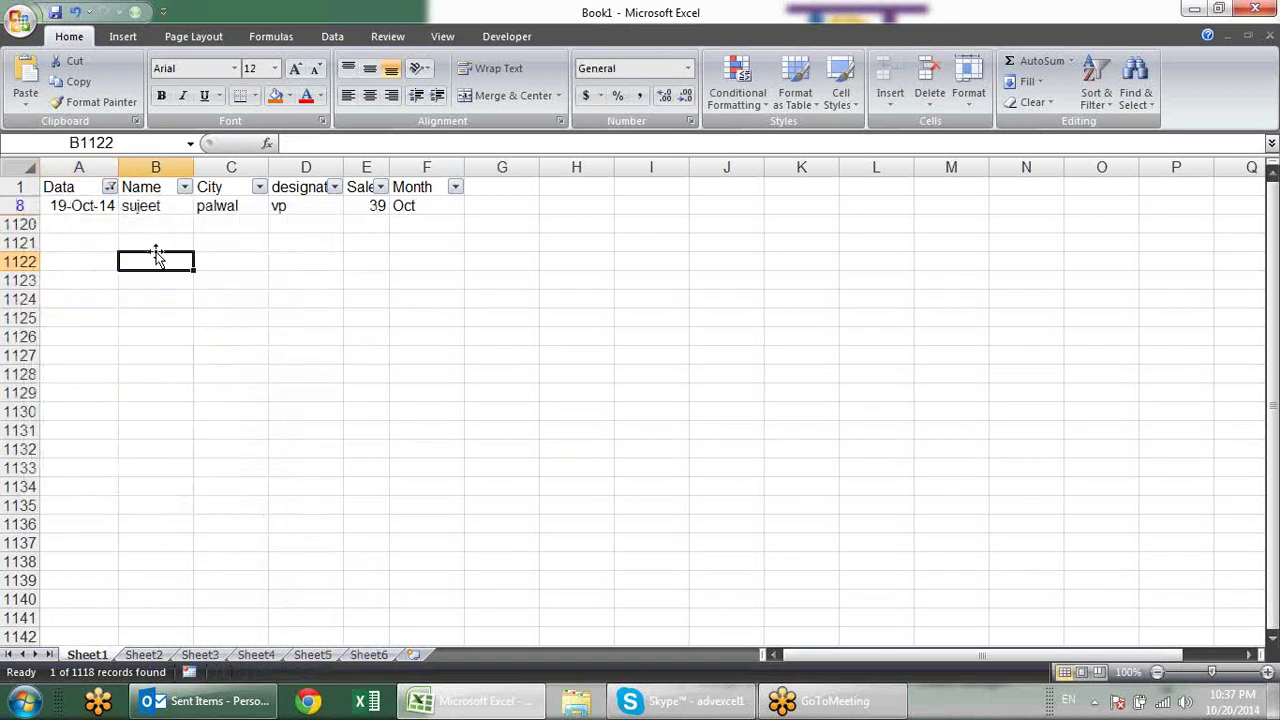
Step: Apply the Next Week date filter, then tick every year to show all rows
click(111, 188)
mouse_move(60, 310)
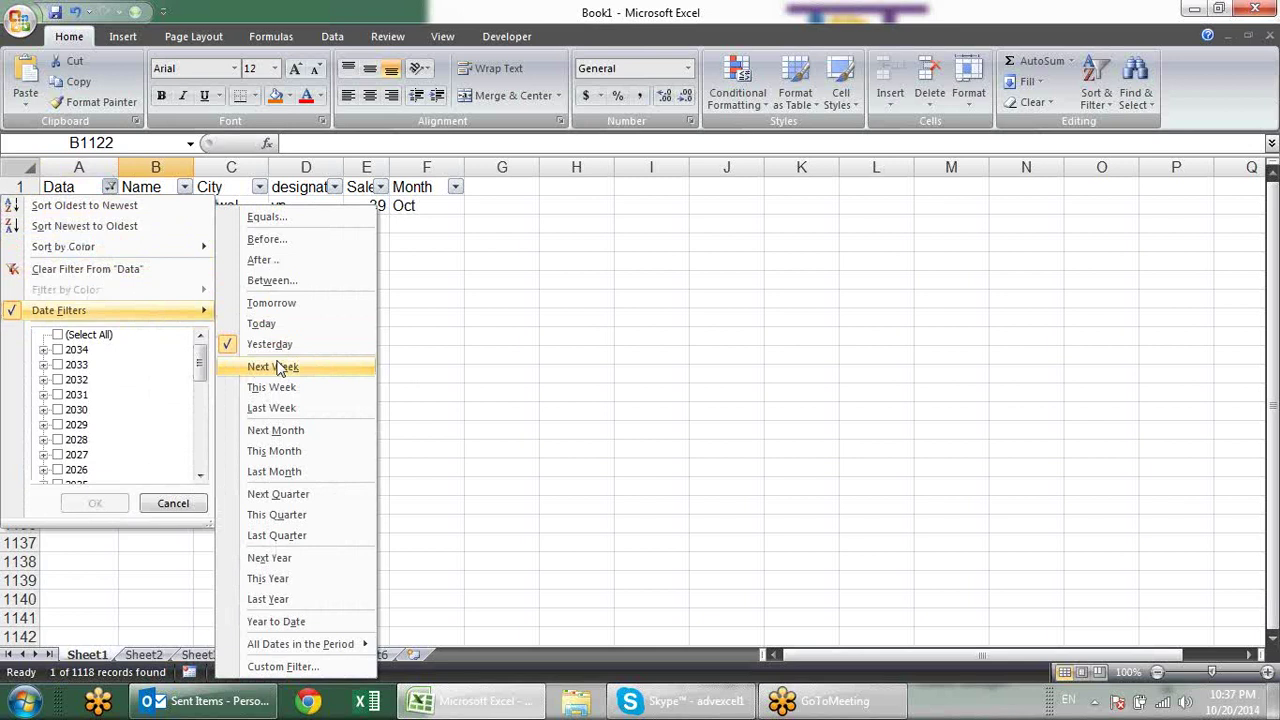
click(280, 367)
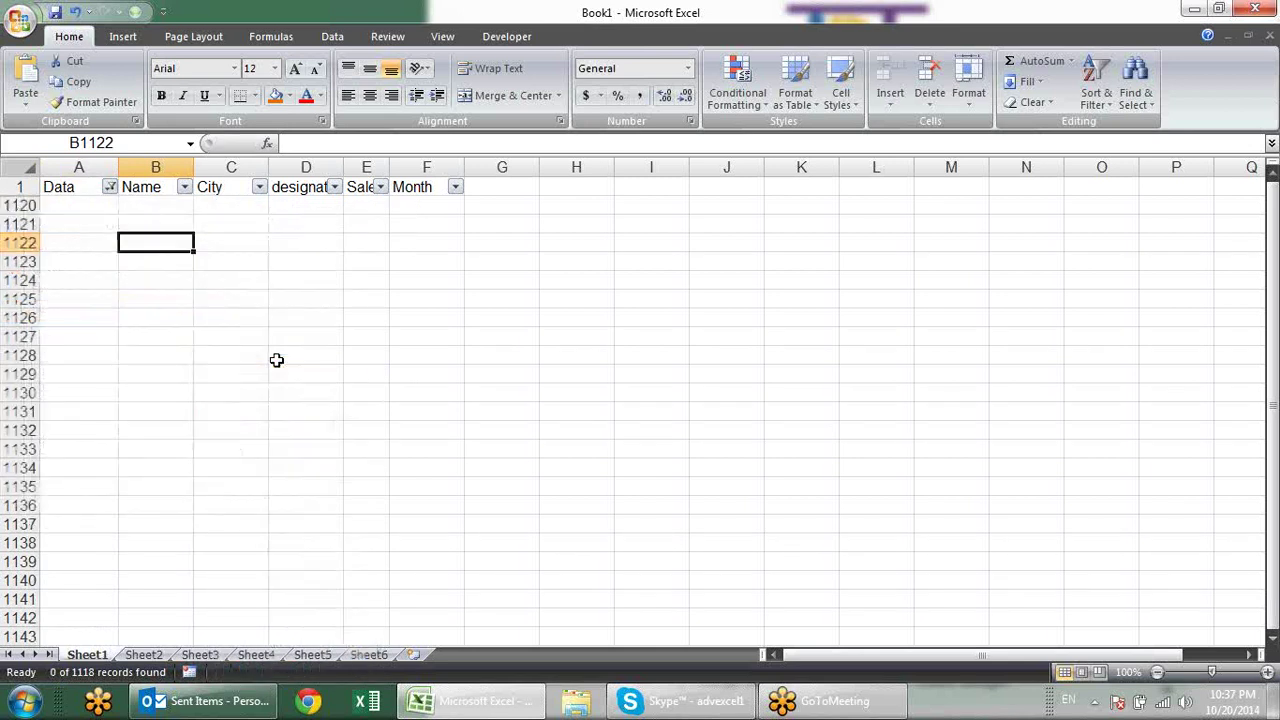
click(251, 298)
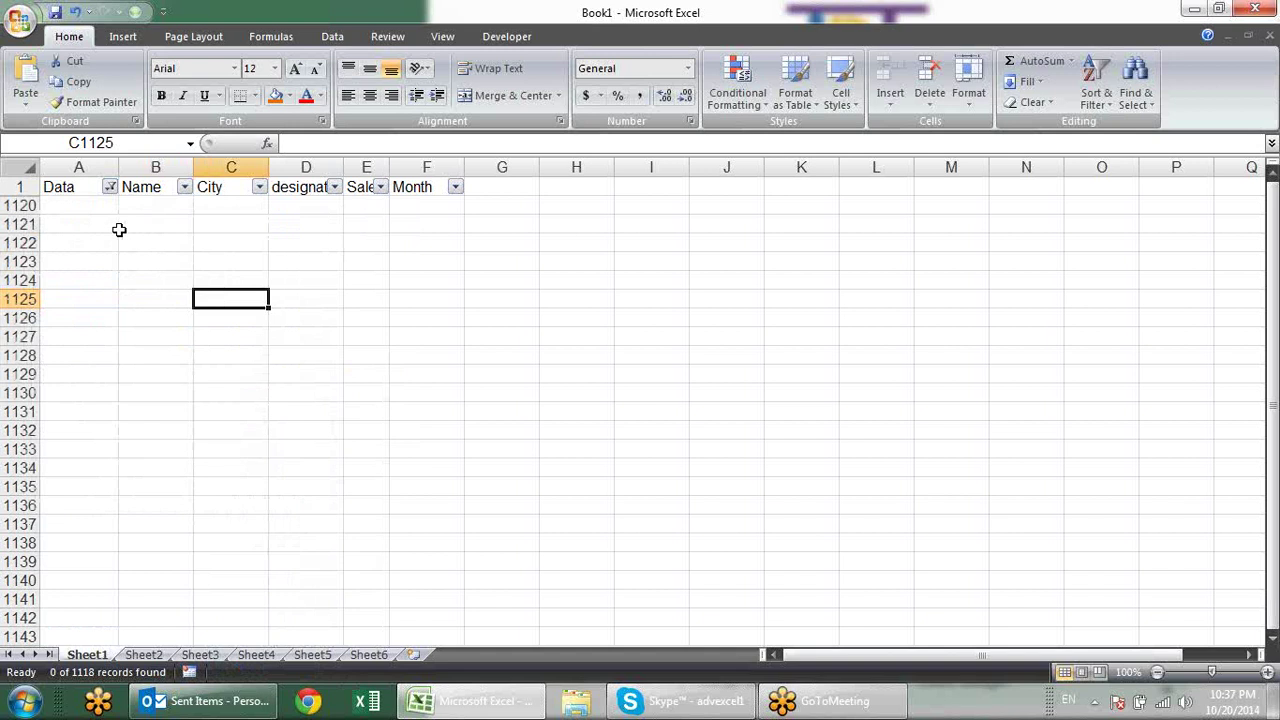
drag(84, 206, 84, 392)
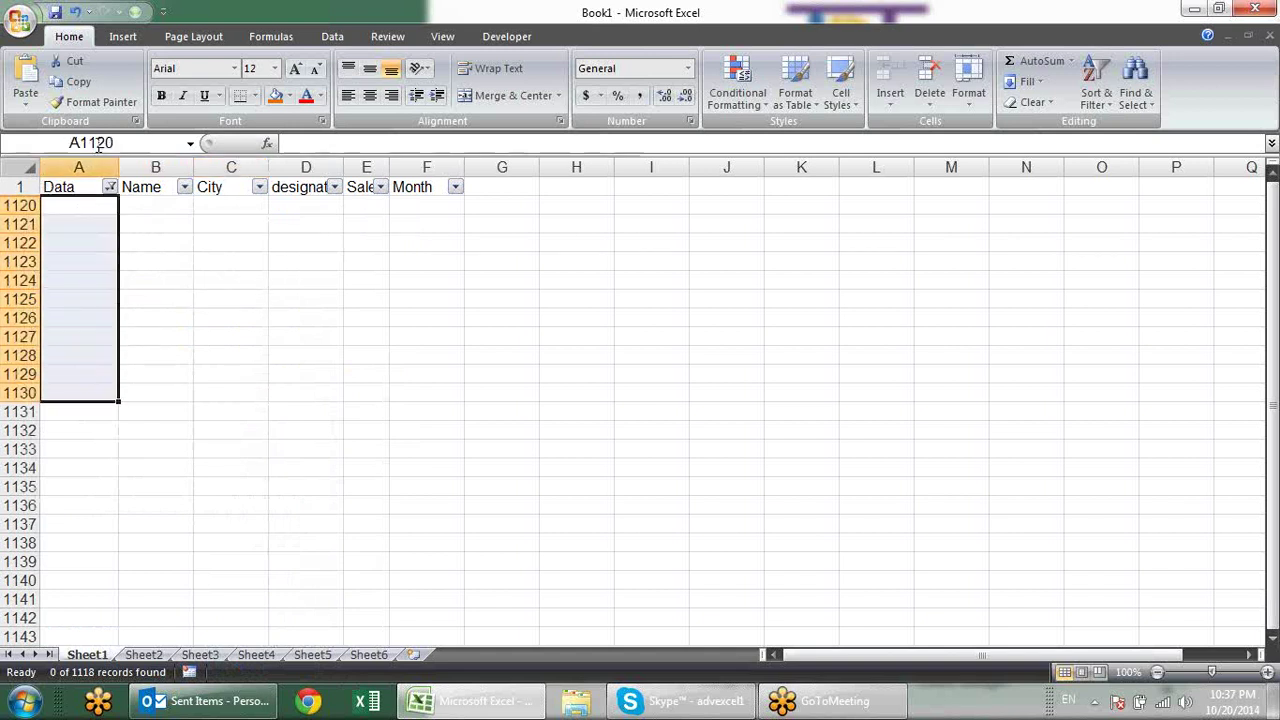
click(110, 187)
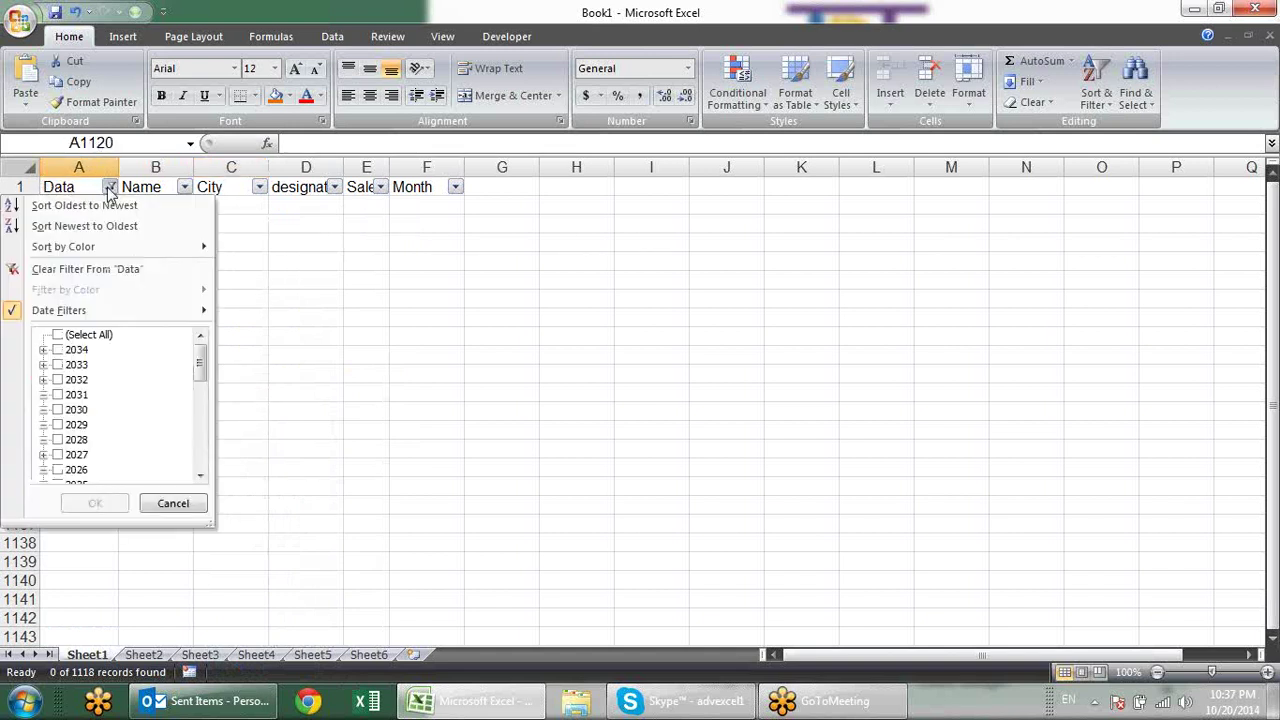
click(98, 337)
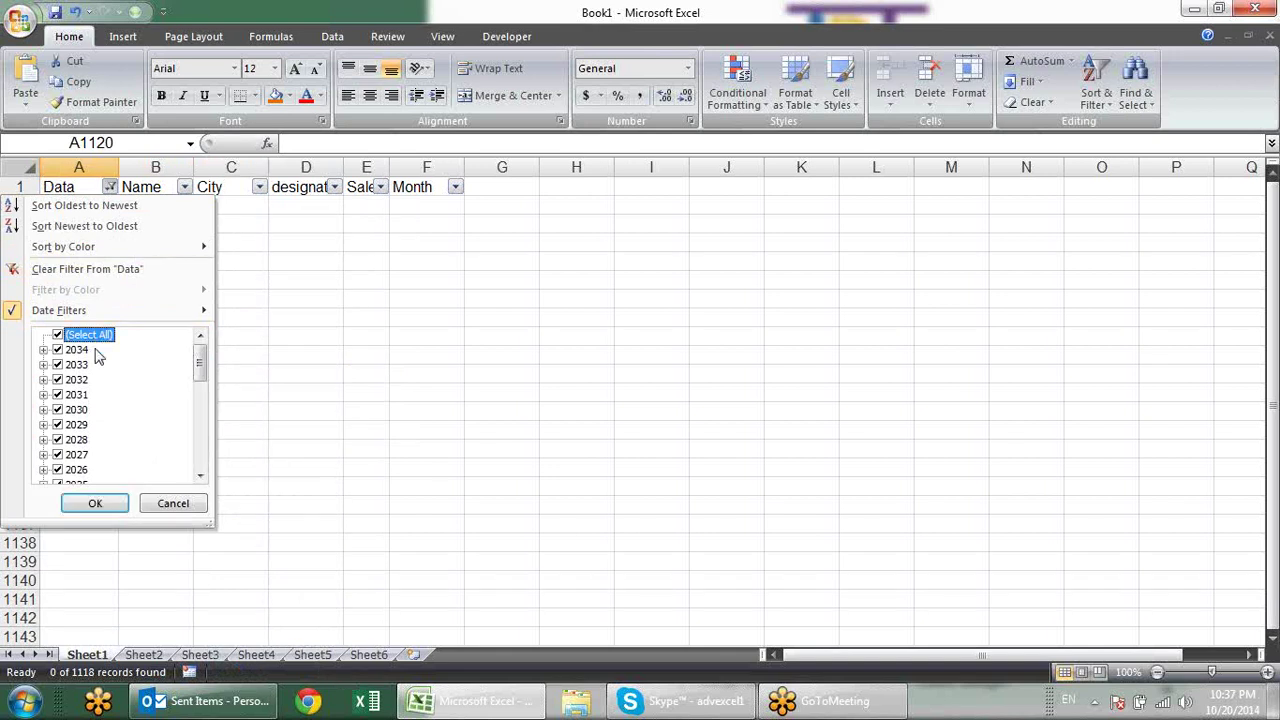
click(95, 503)
Step: Show all rows, then filter the Data column to This Week's dates
click(98, 299)
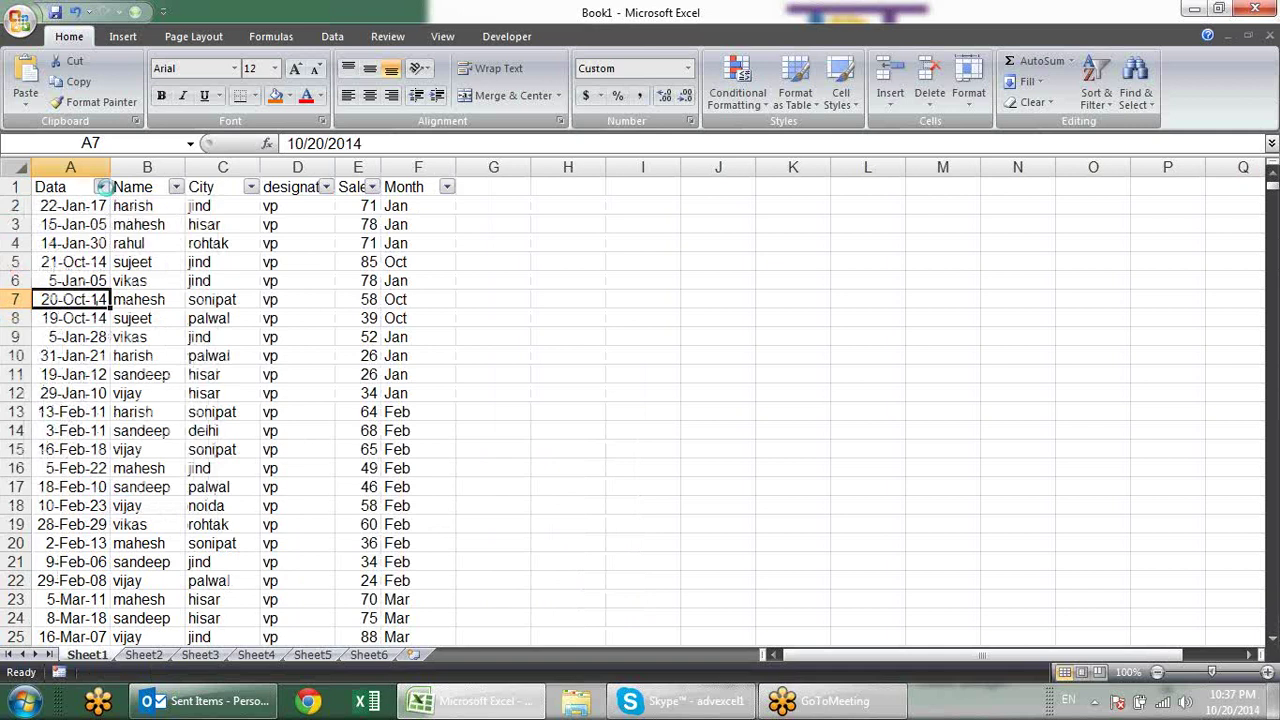
click(101, 187)
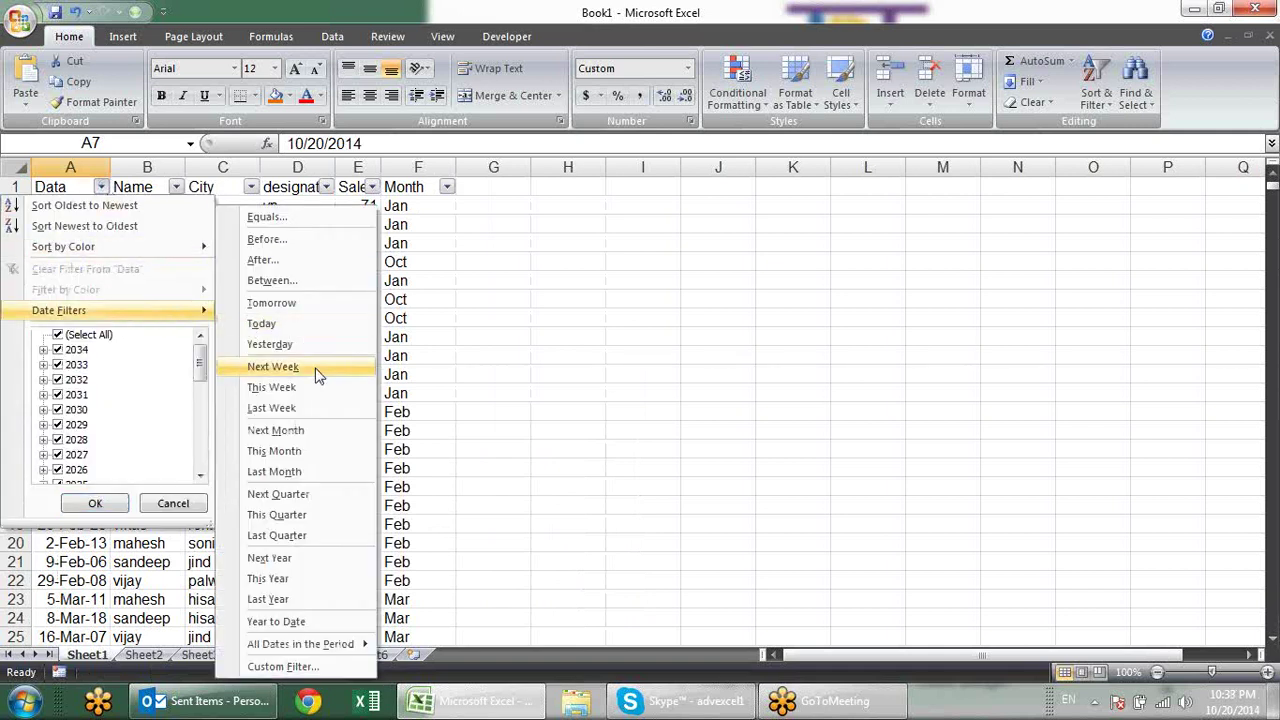
click(318, 386)
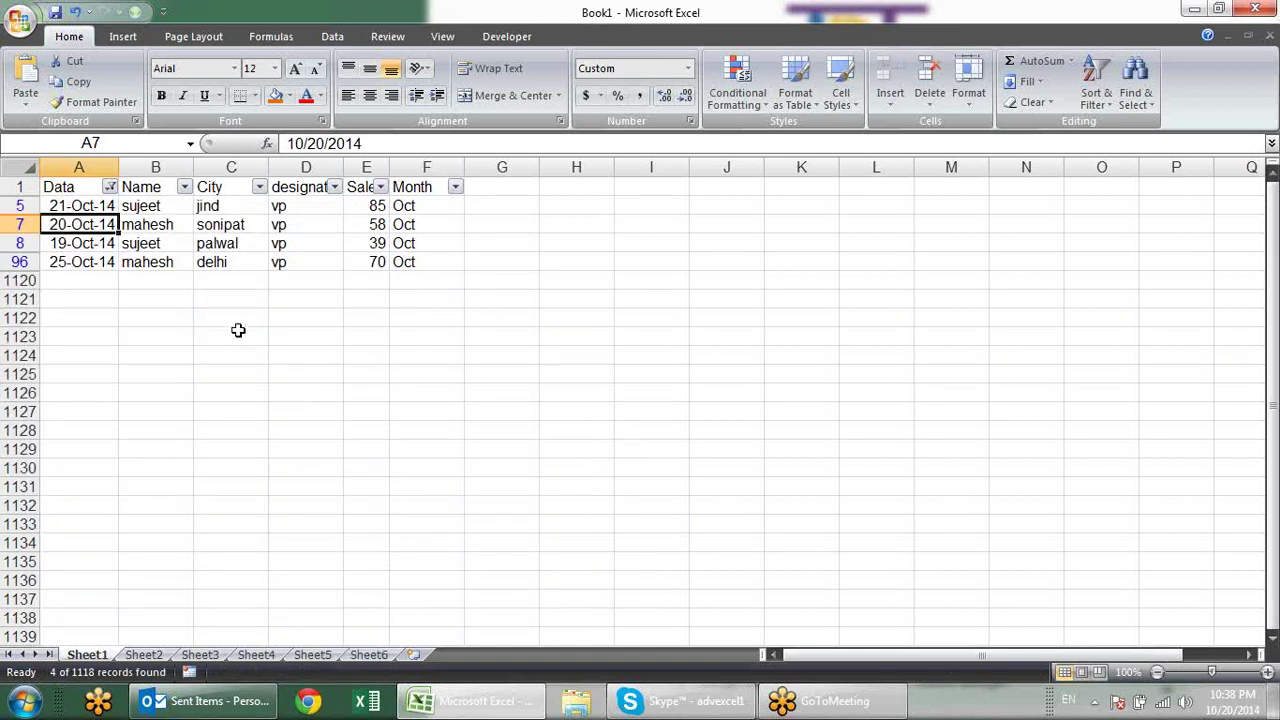
click(187, 294)
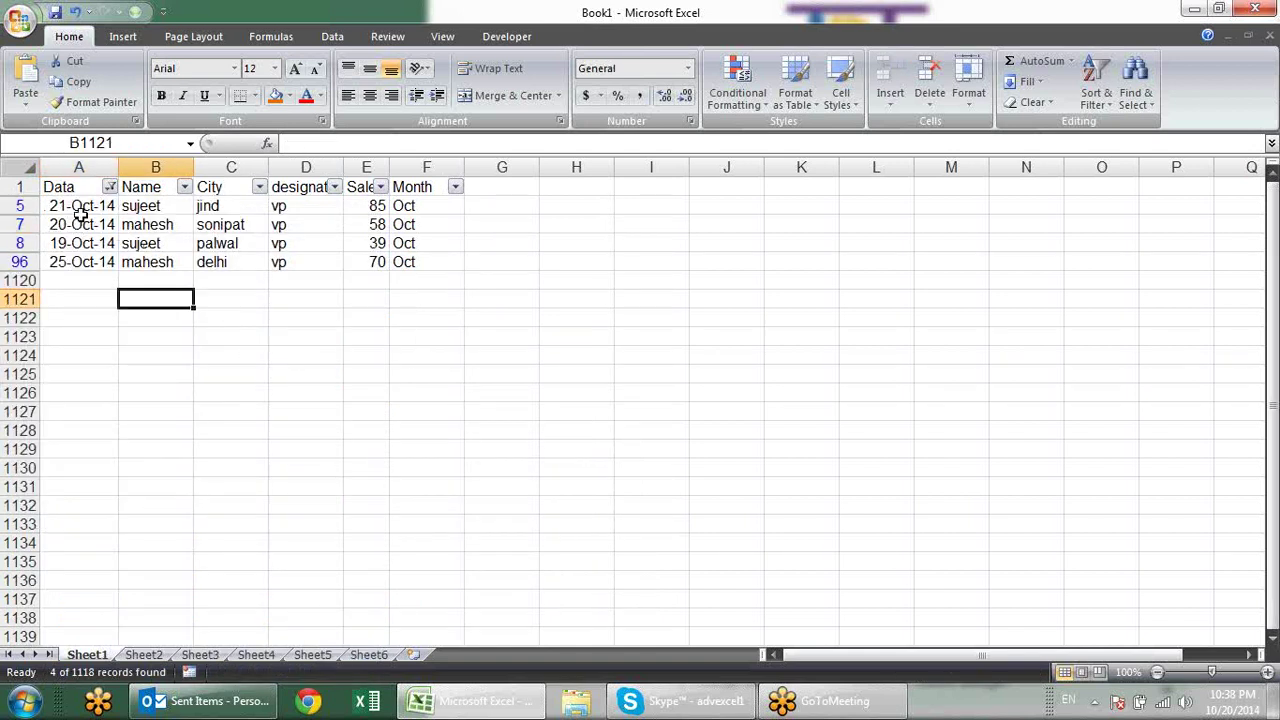
drag(85, 205, 93, 262)
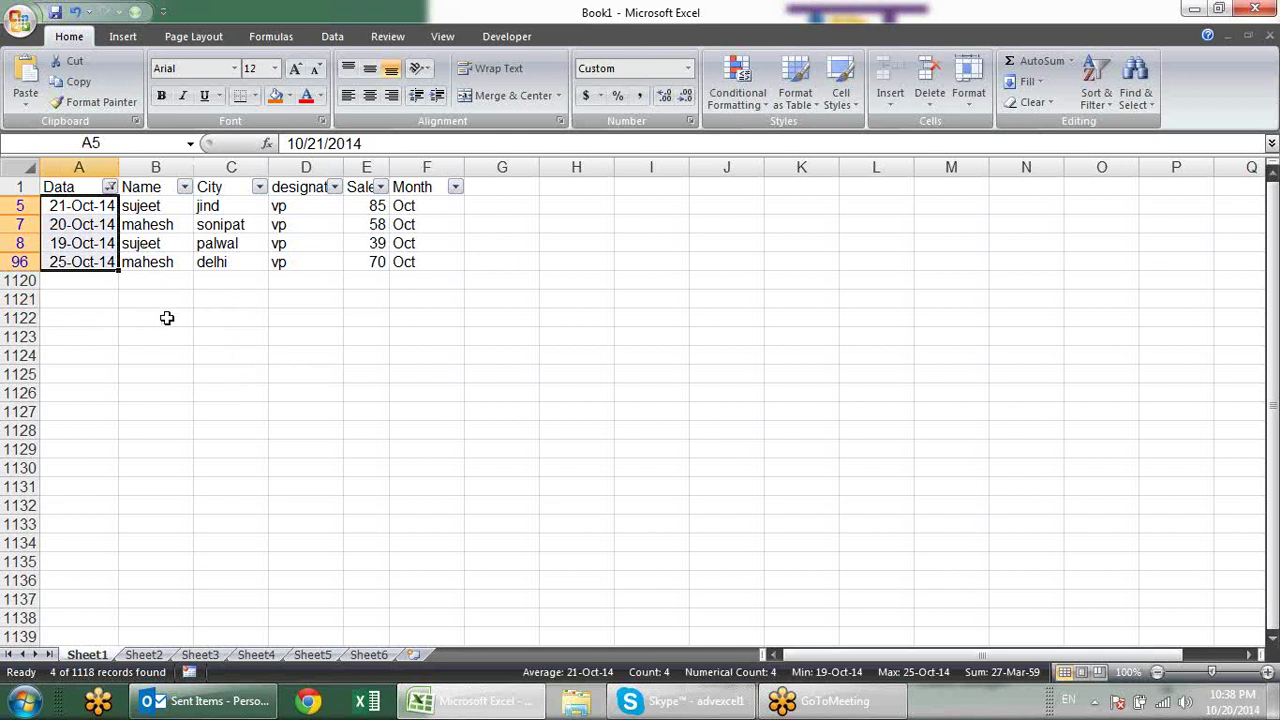
Step: Try the Last Week and Next Month date filters, finishing with This Month
click(167, 318)
click(110, 187)
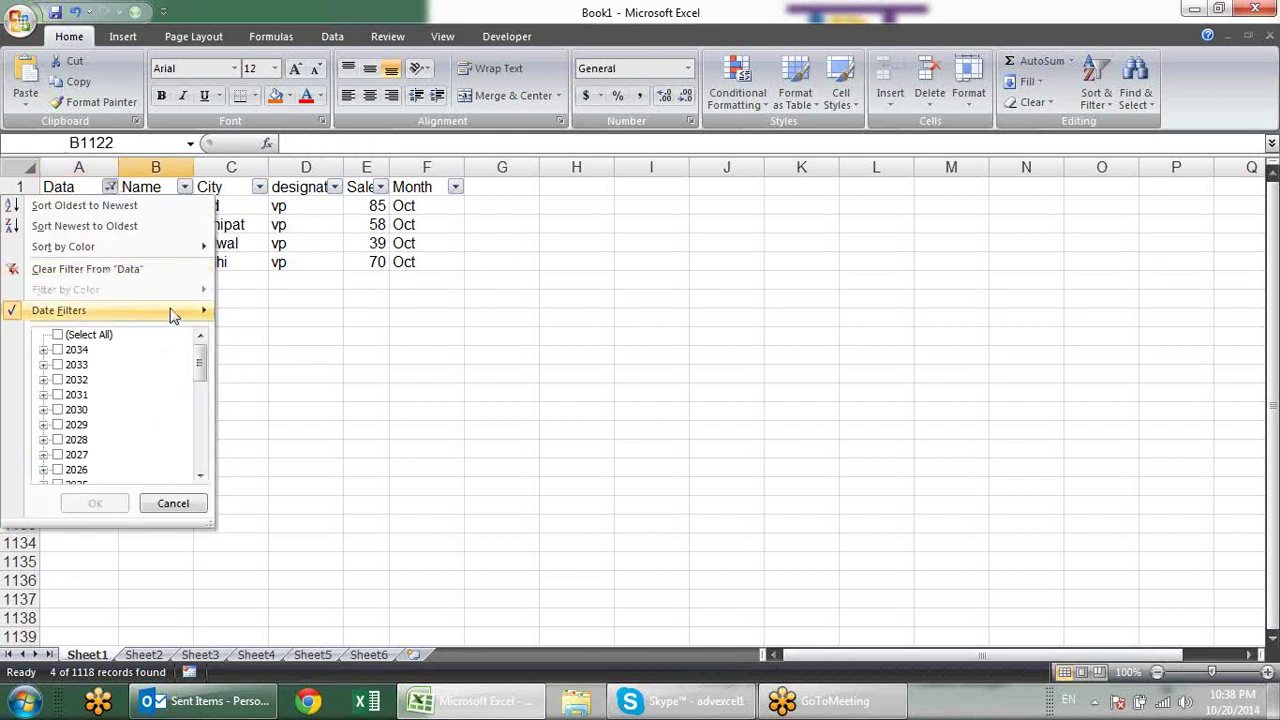
mouse_move(59, 310)
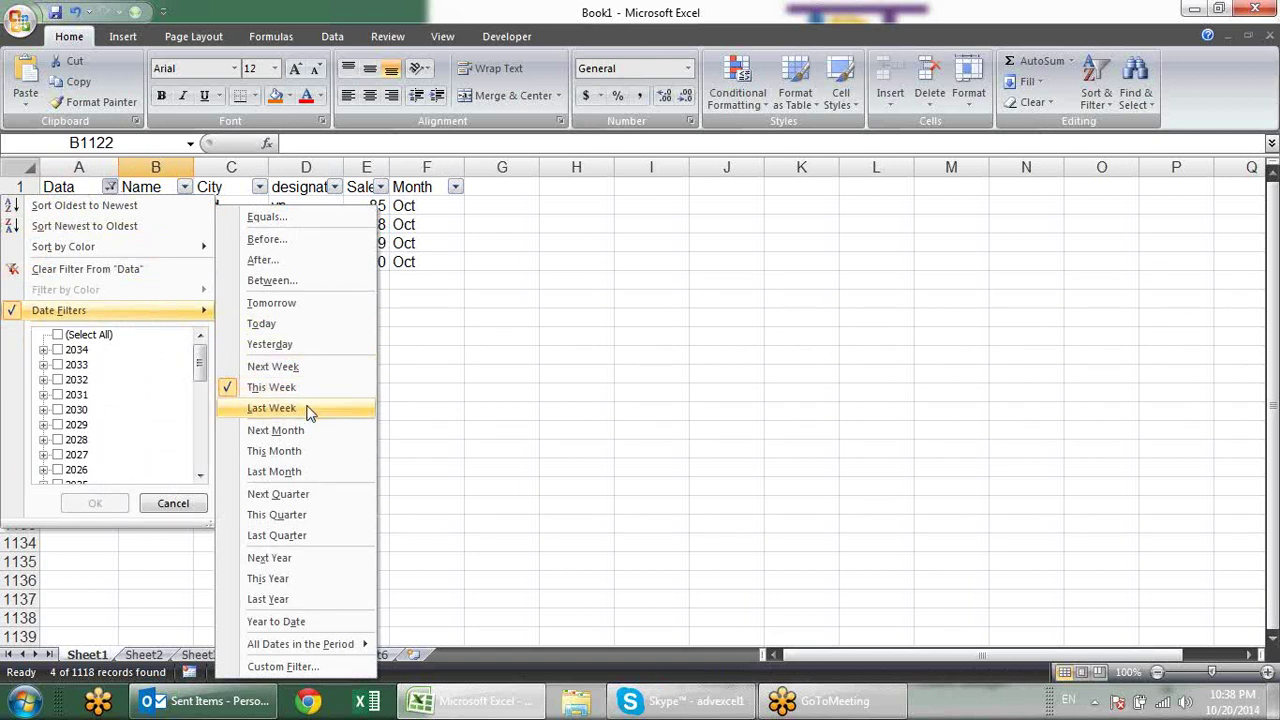
click(309, 409)
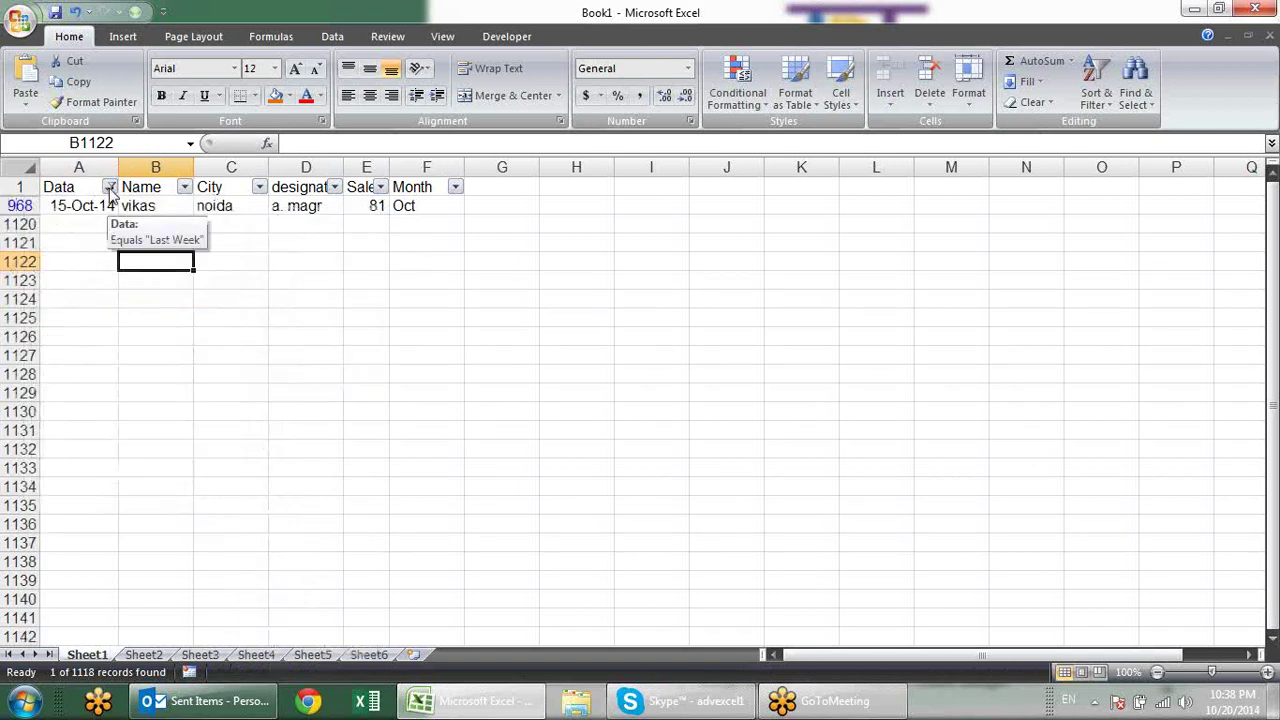
click(110, 188)
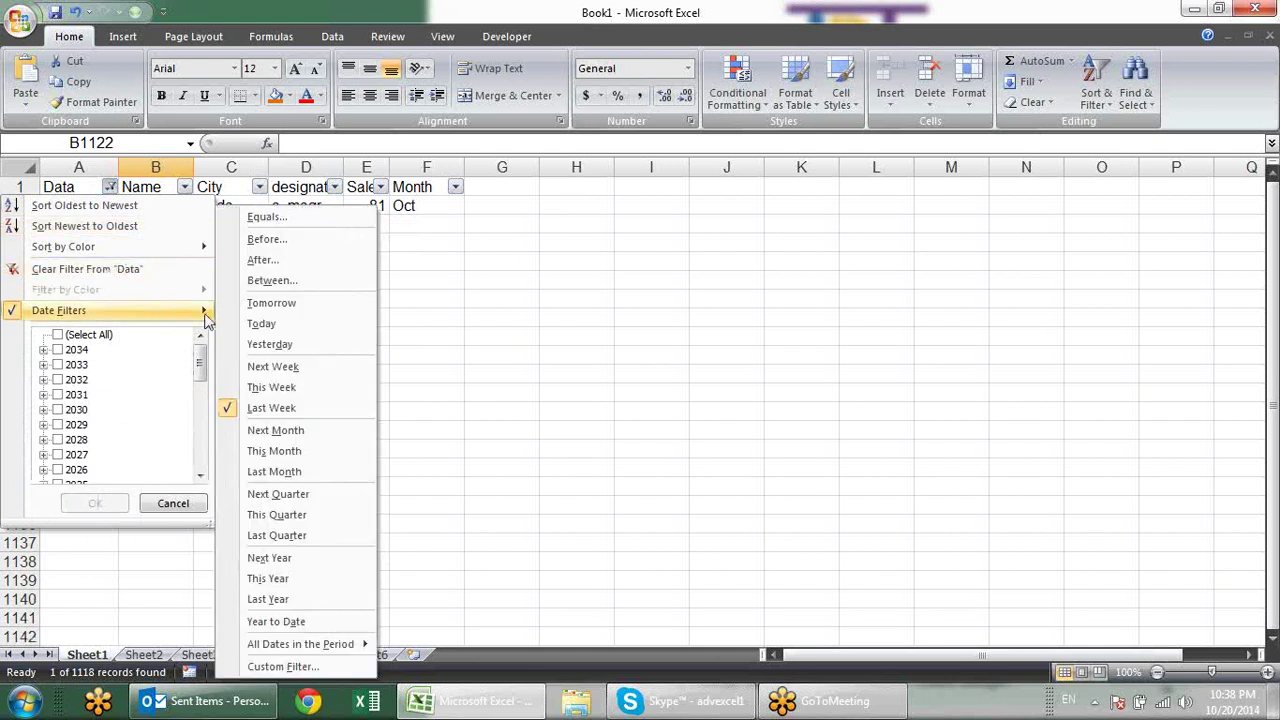
click(290, 430)
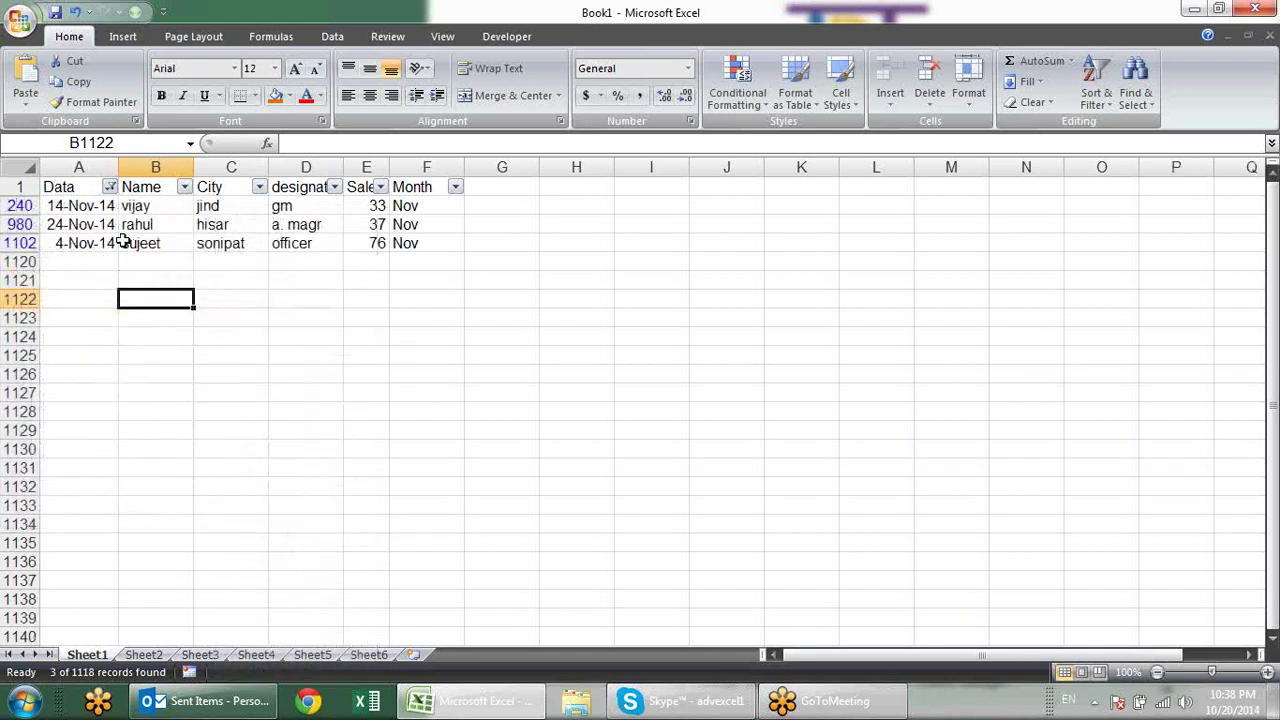
click(110, 187)
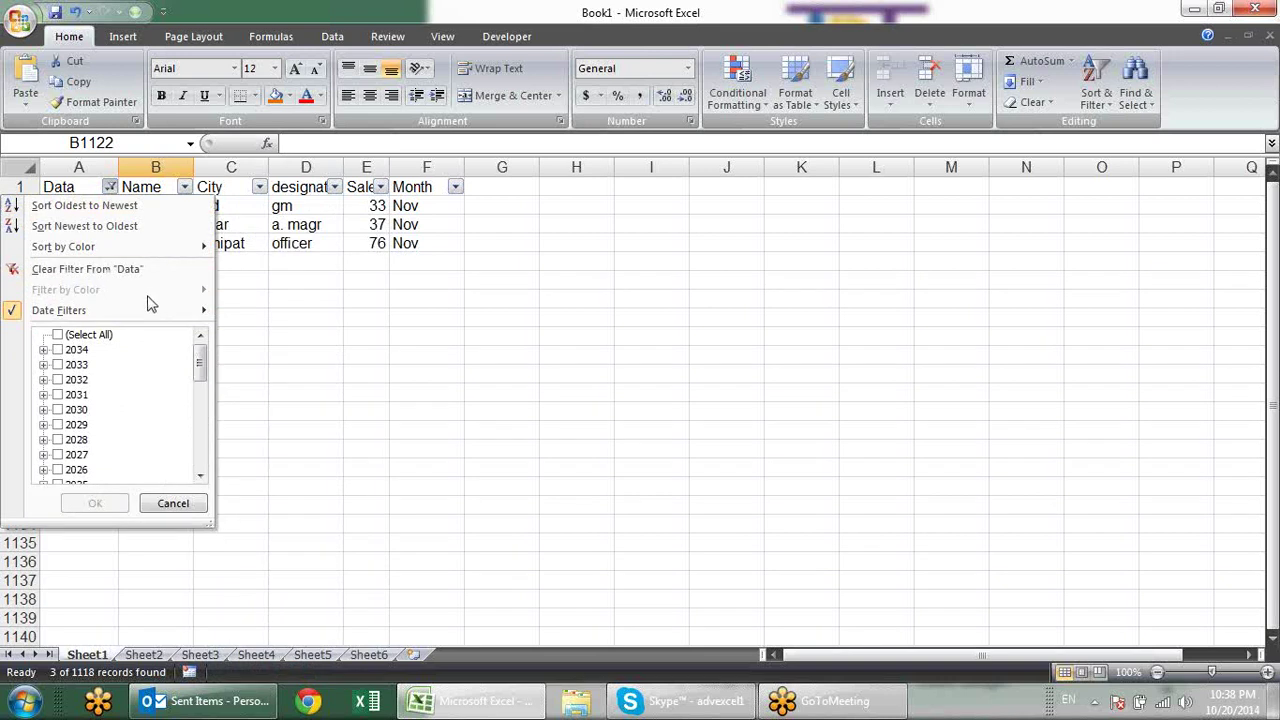
mouse_move(117, 310)
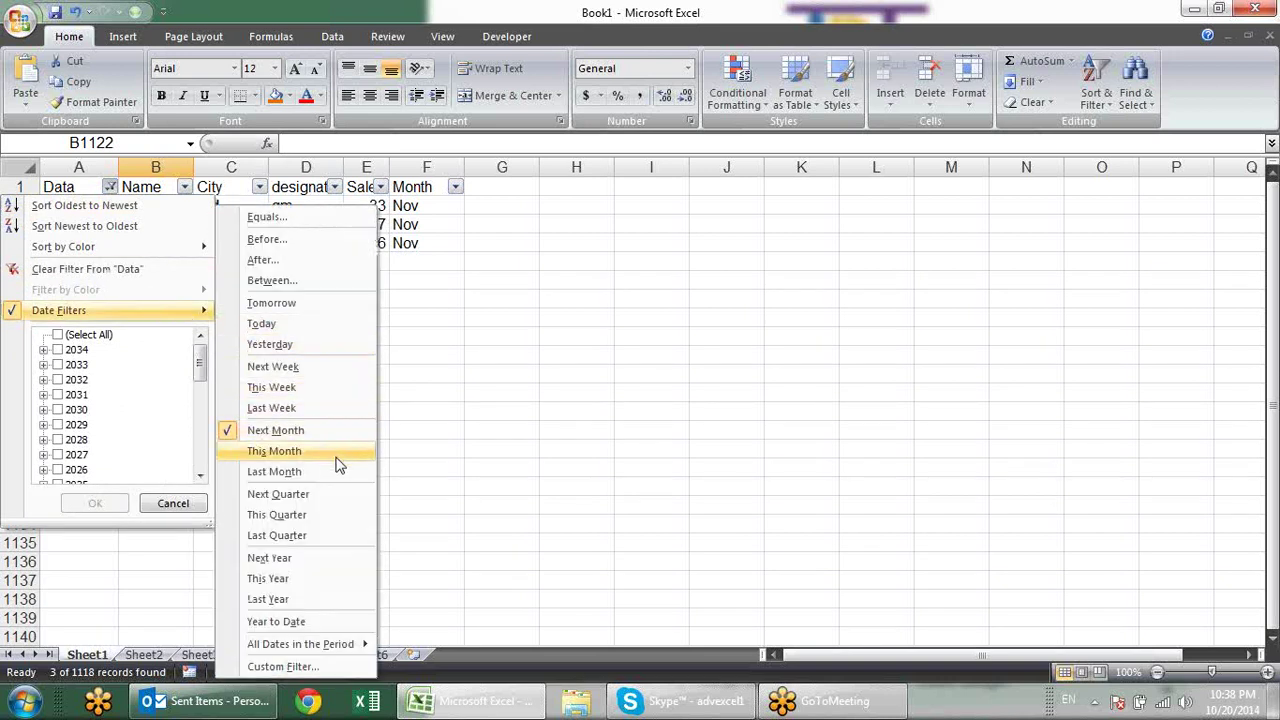
click(274, 451)
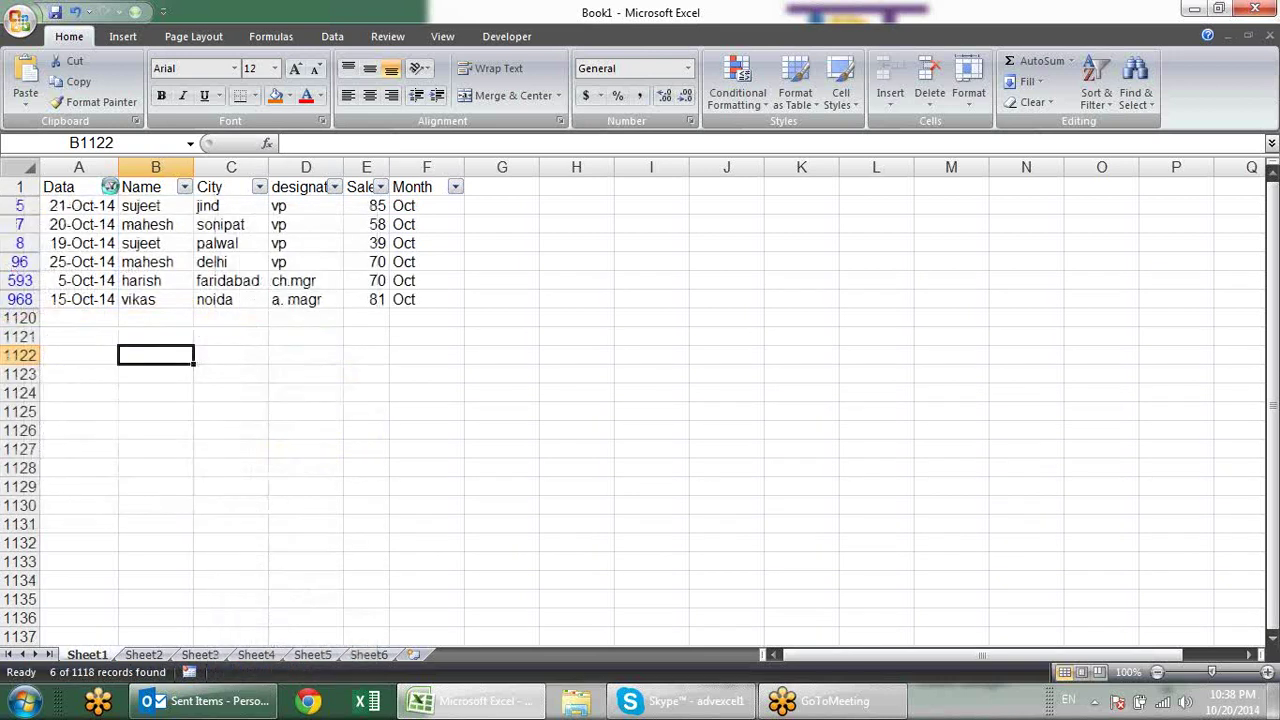
Step: Try the Last Month, Next Quarter, This Quarter and Last Quarter date filters on Data
click(110, 187)
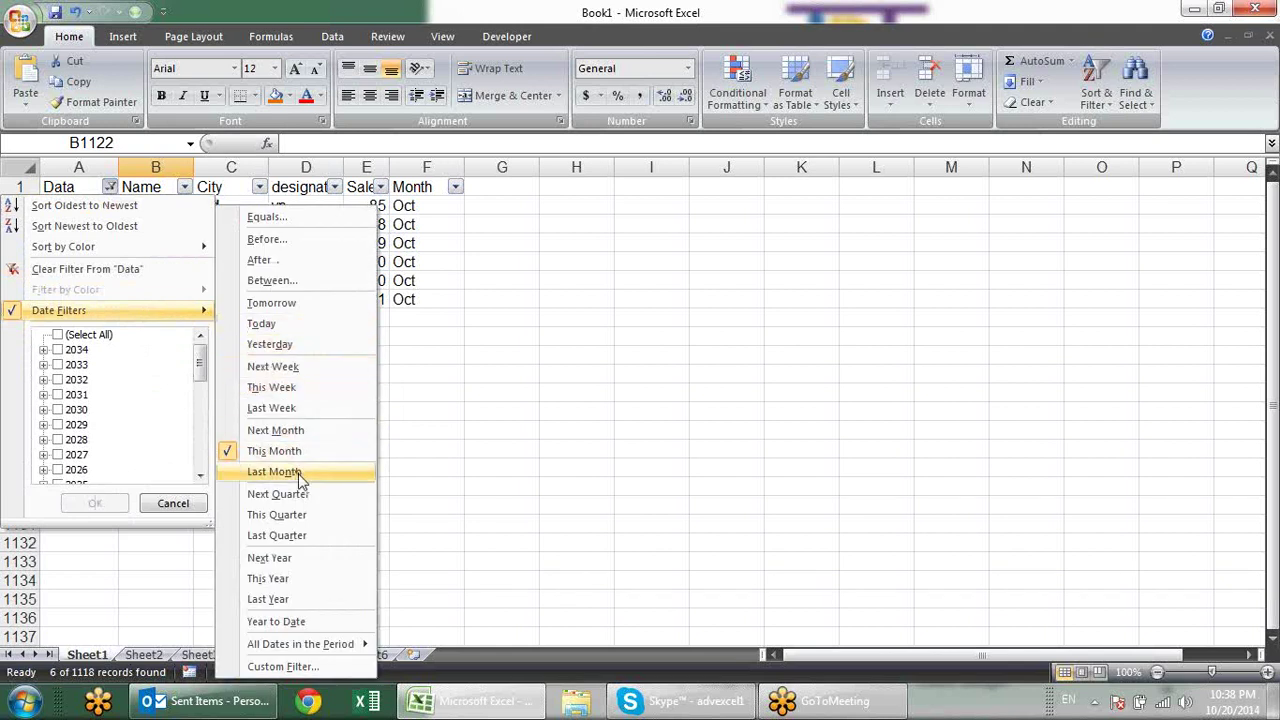
click(298, 474)
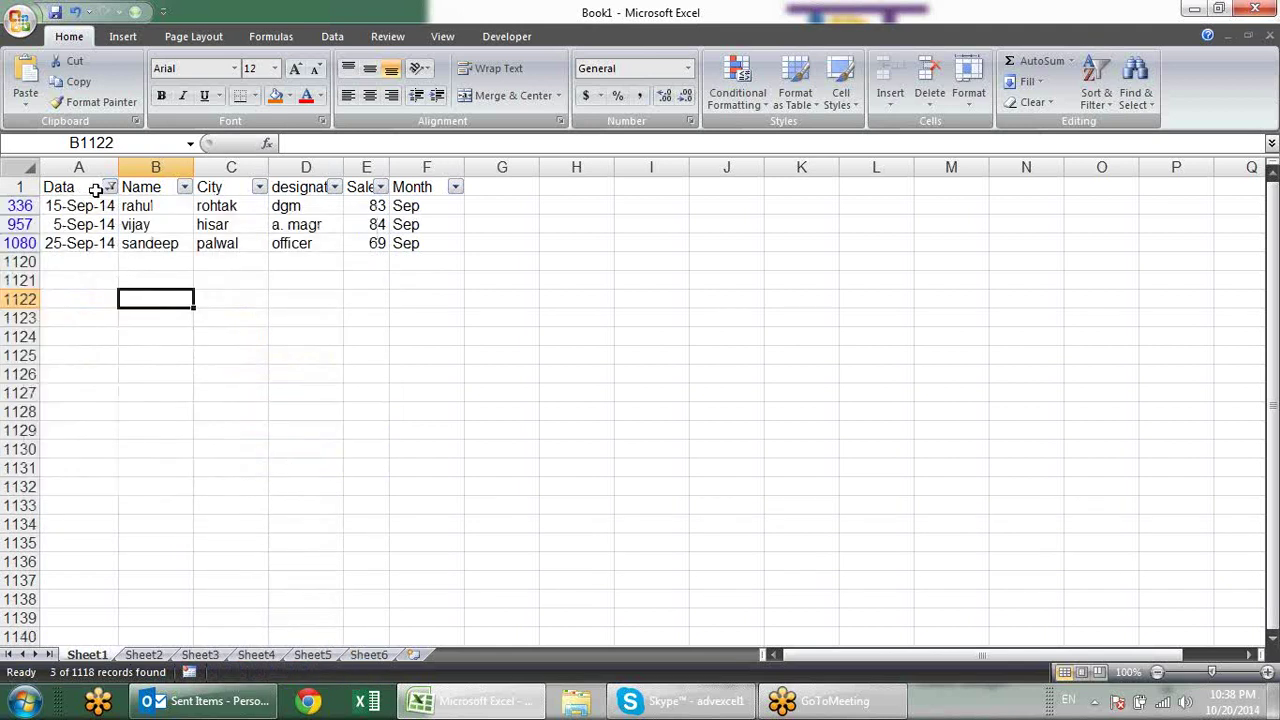
click(110, 189)
mouse_move(60, 310)
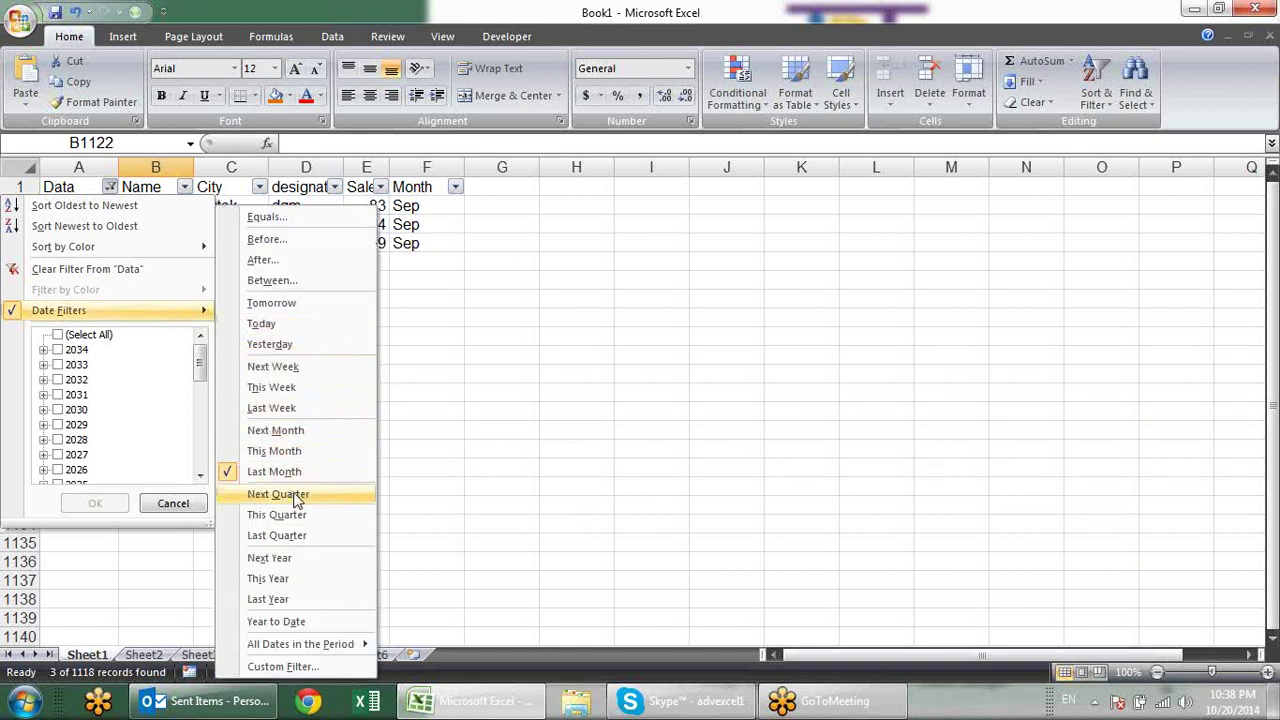
click(279, 494)
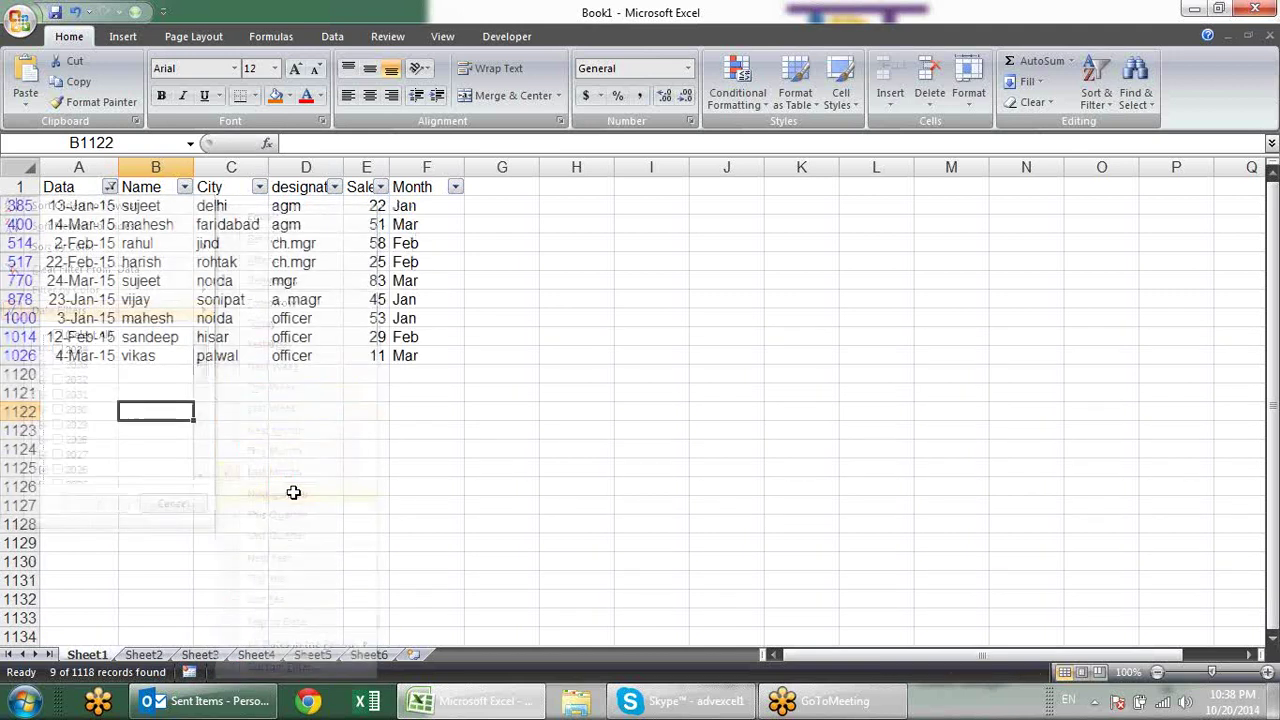
click(110, 188)
mouse_move(59, 310)
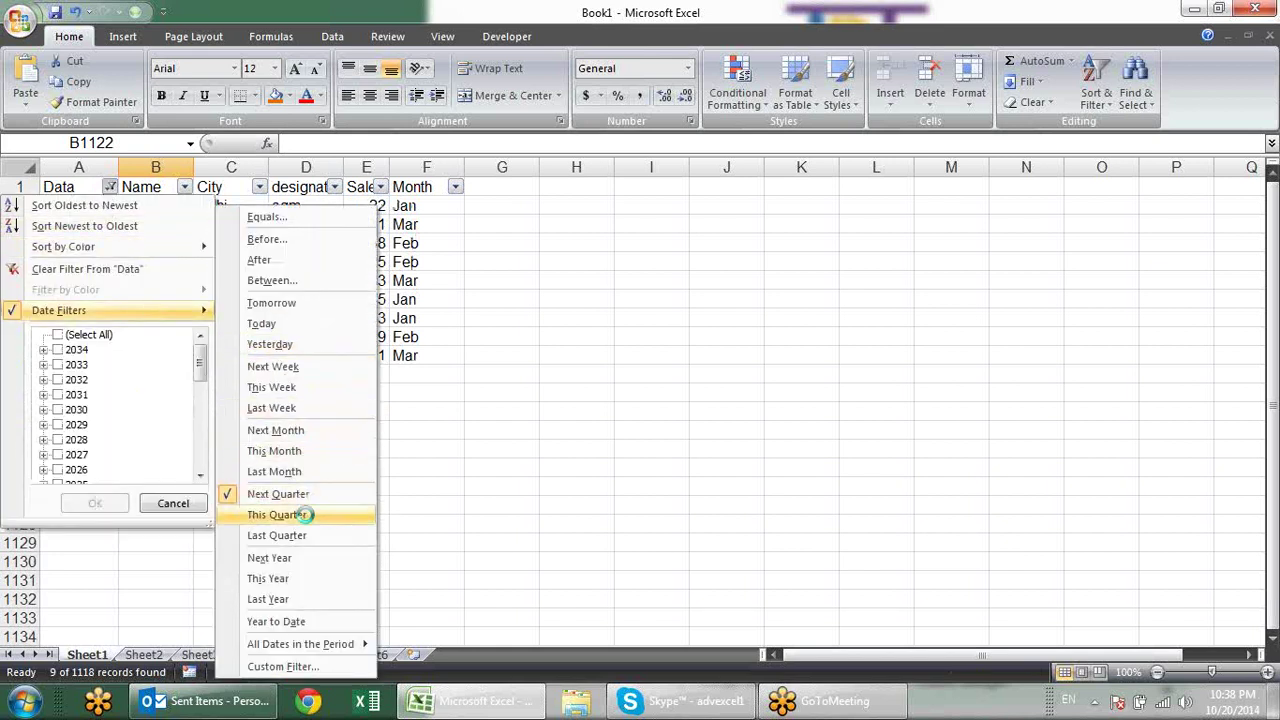
click(300, 514)
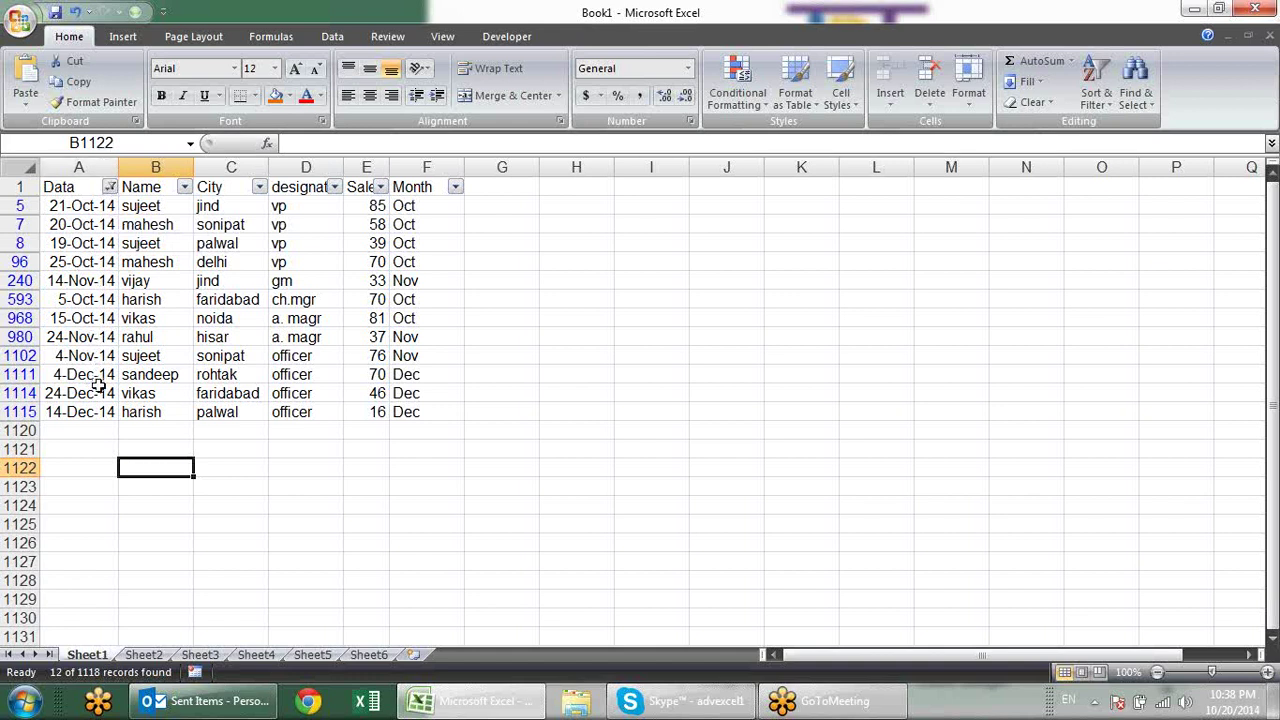
click(110, 187)
mouse_move(59, 310)
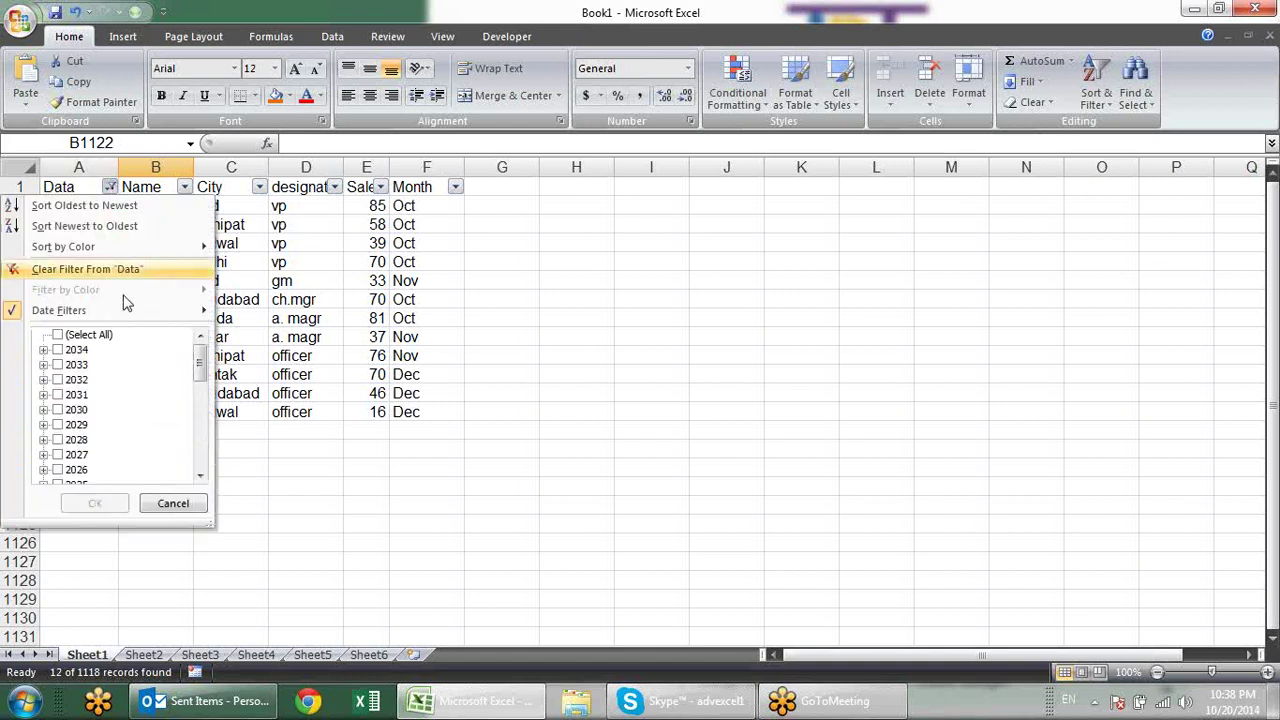
click(366, 536)
Step: Try the Next Year, This Year and Last Year date filters on Data
click(100, 222)
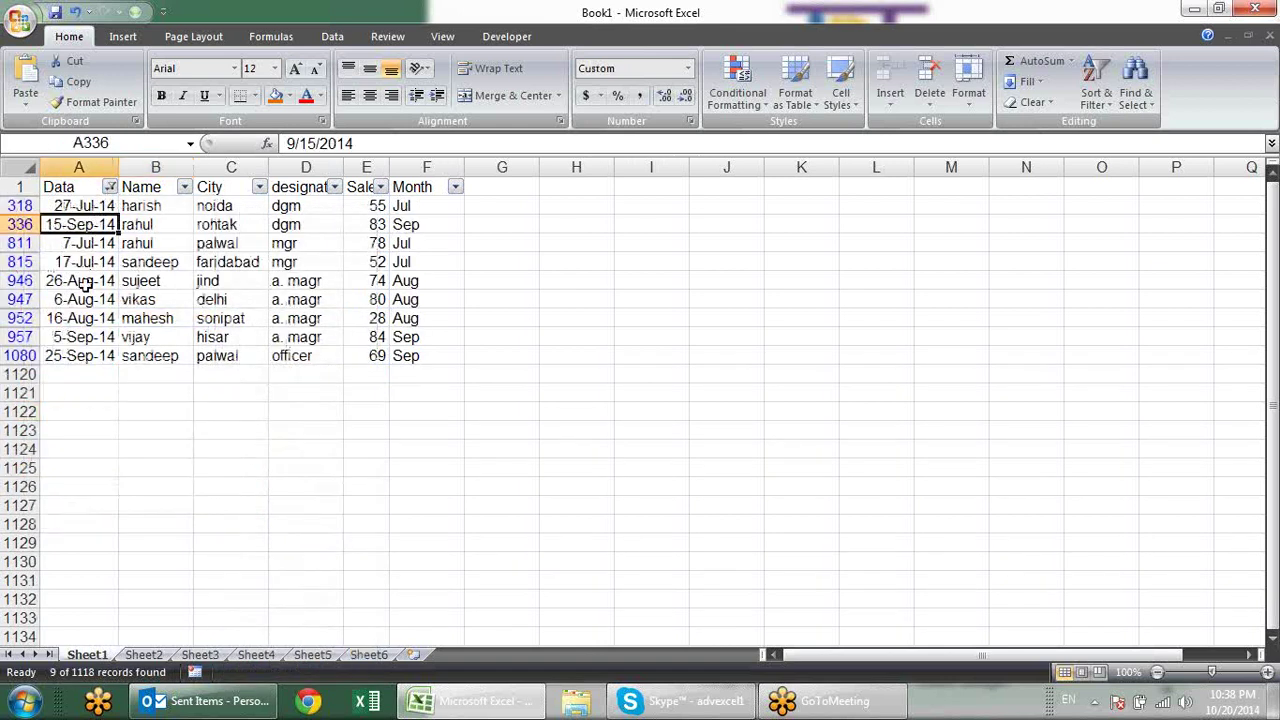
click(110, 187)
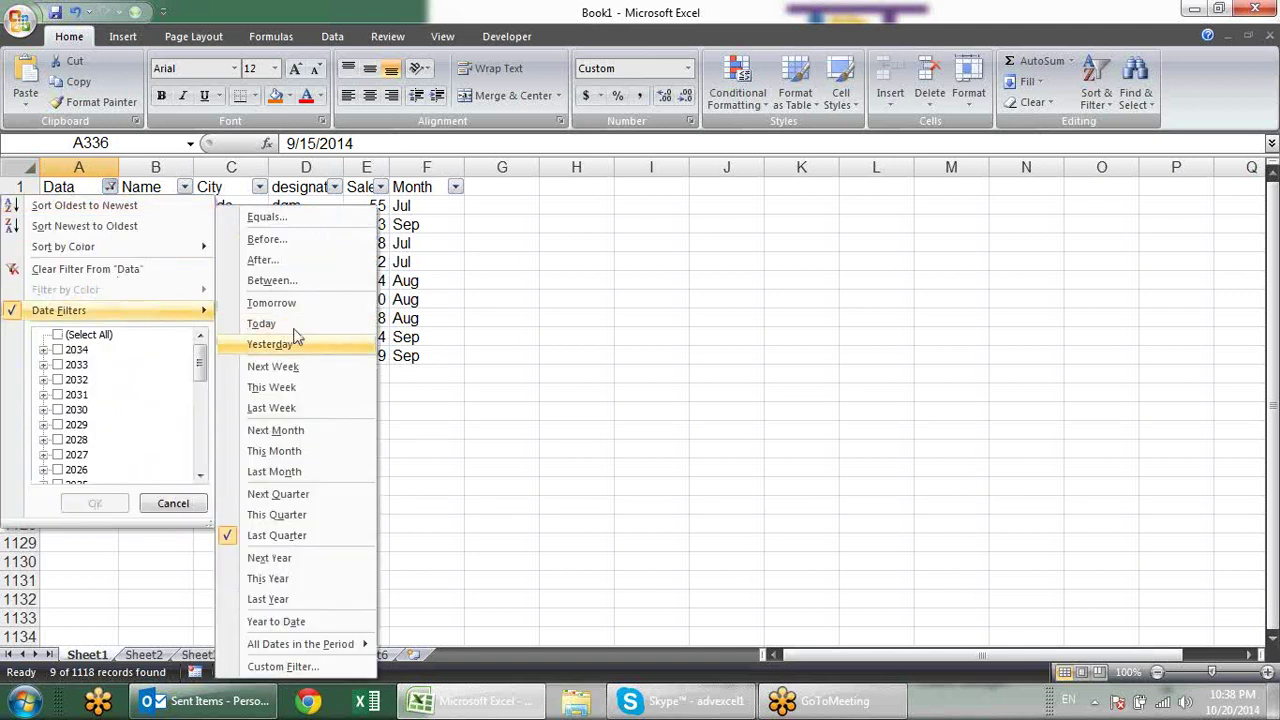
click(340, 571)
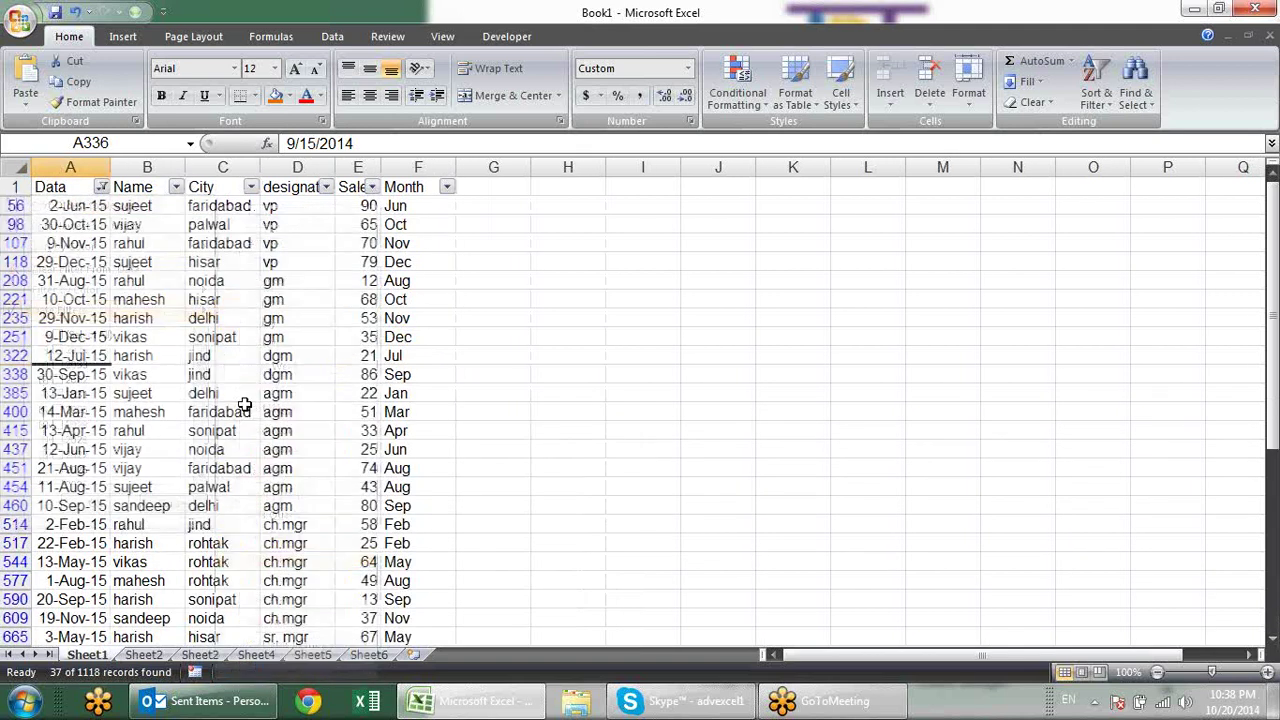
click(103, 187)
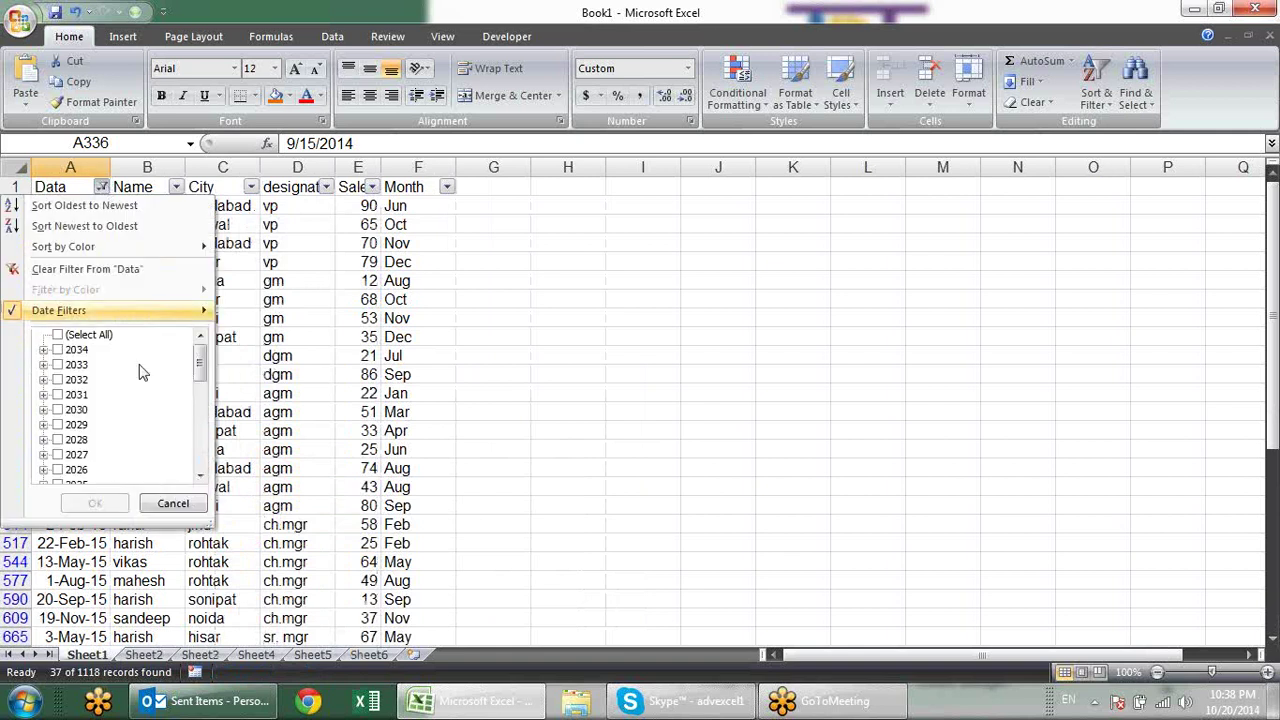
mouse_move(110, 310)
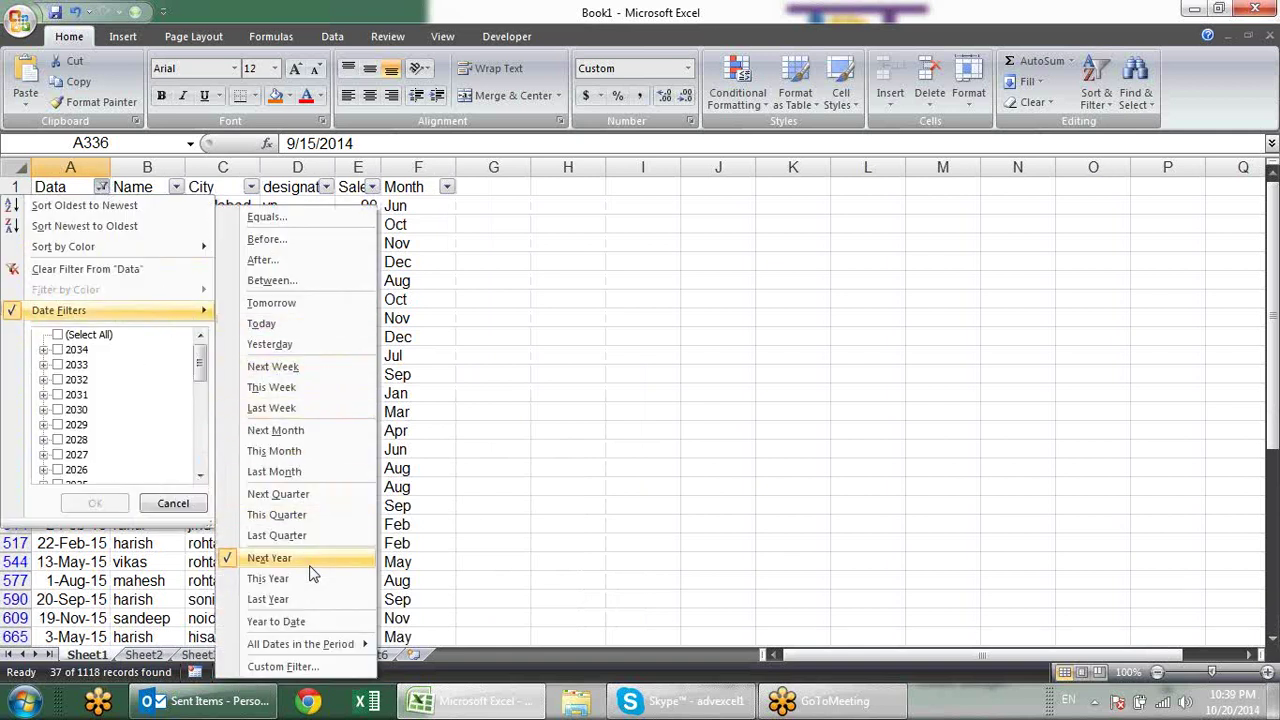
click(290, 578)
click(102, 187)
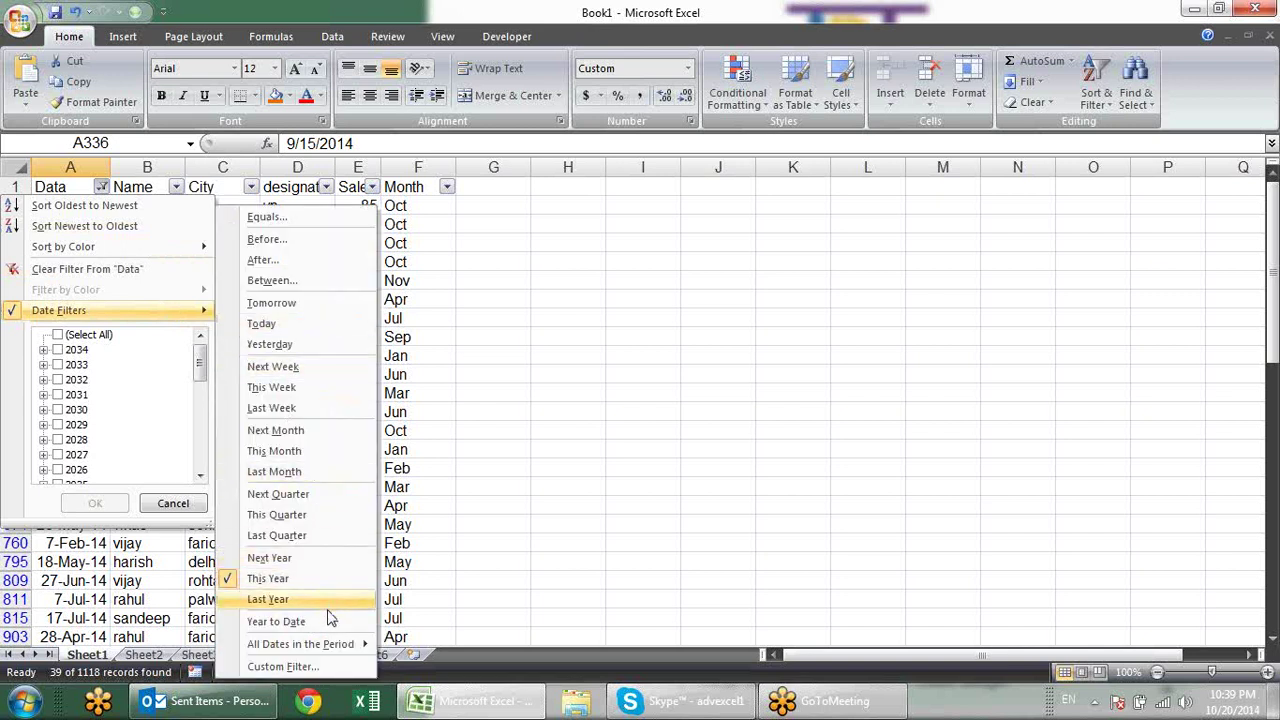
click(268, 599)
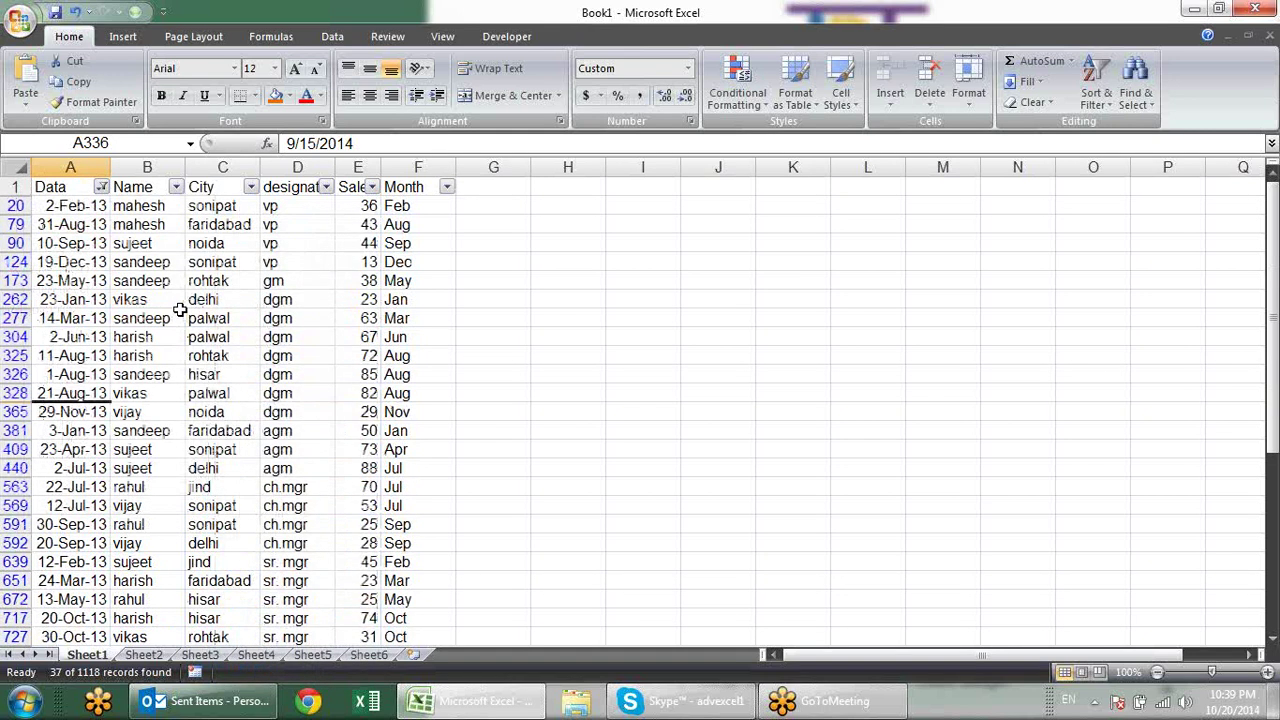
Step: Apply the Year to Date filter, leaving the 31 rows dated 2014
click(102, 187)
mouse_move(59, 310)
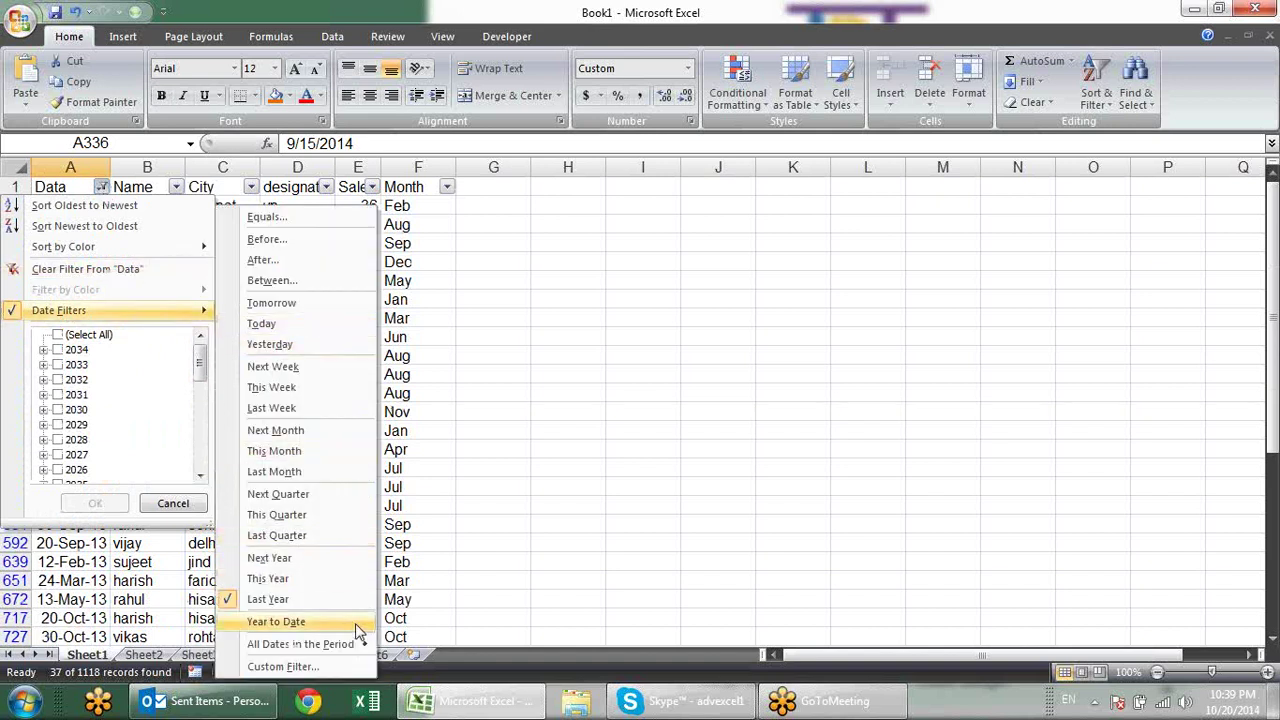
click(350, 621)
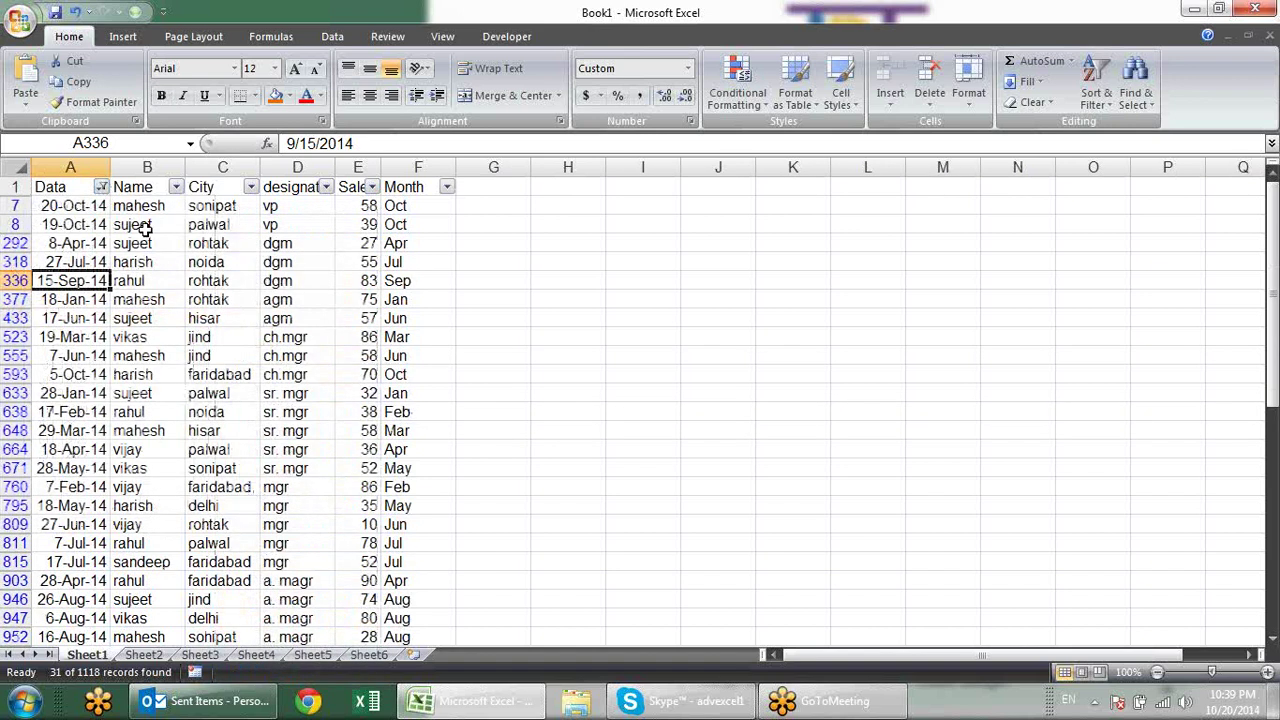
click(105, 222)
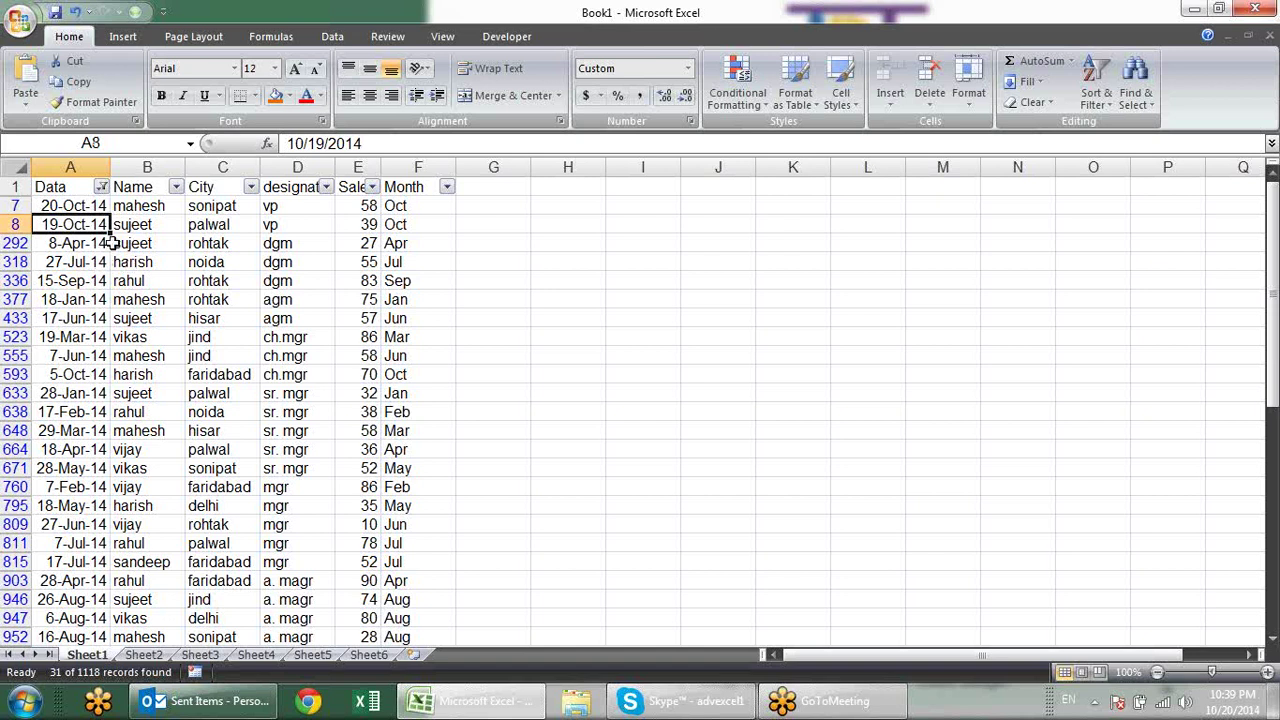
scroll(113, 243, down, 2)
scroll(140, 276, down, 2)
scroll(140, 276, up, 3)
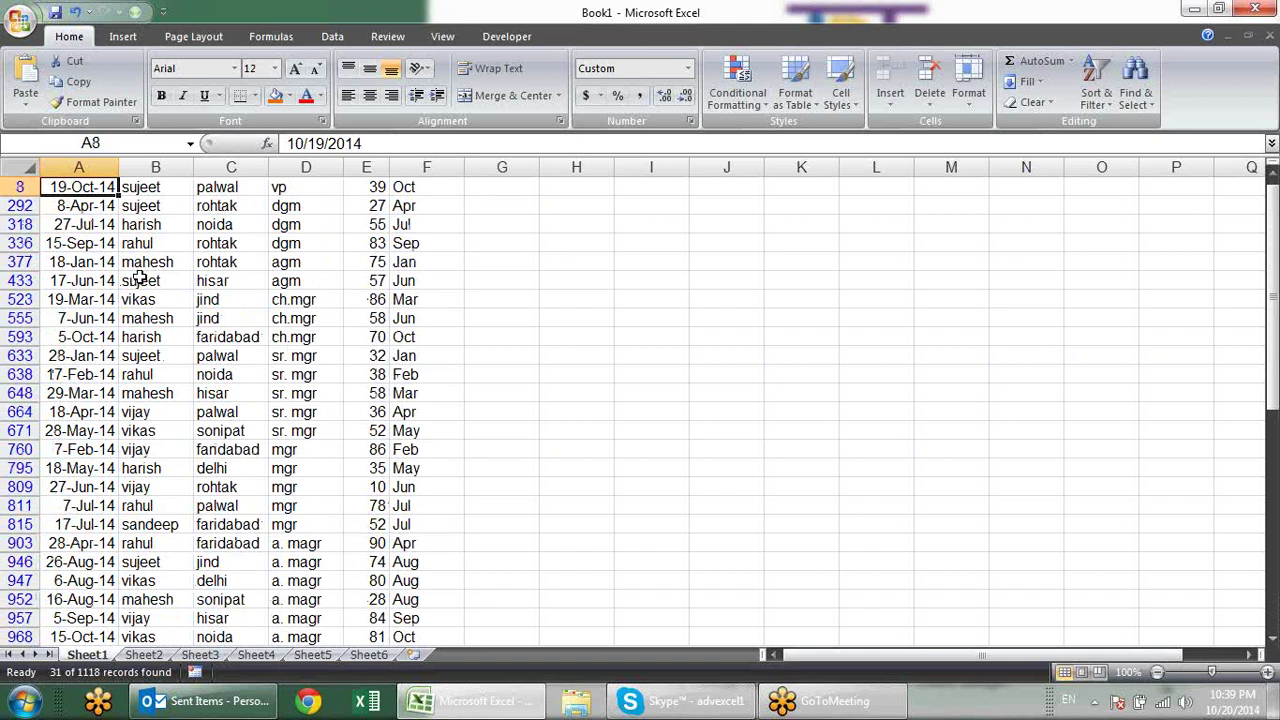
scroll(140, 276, up, 1)
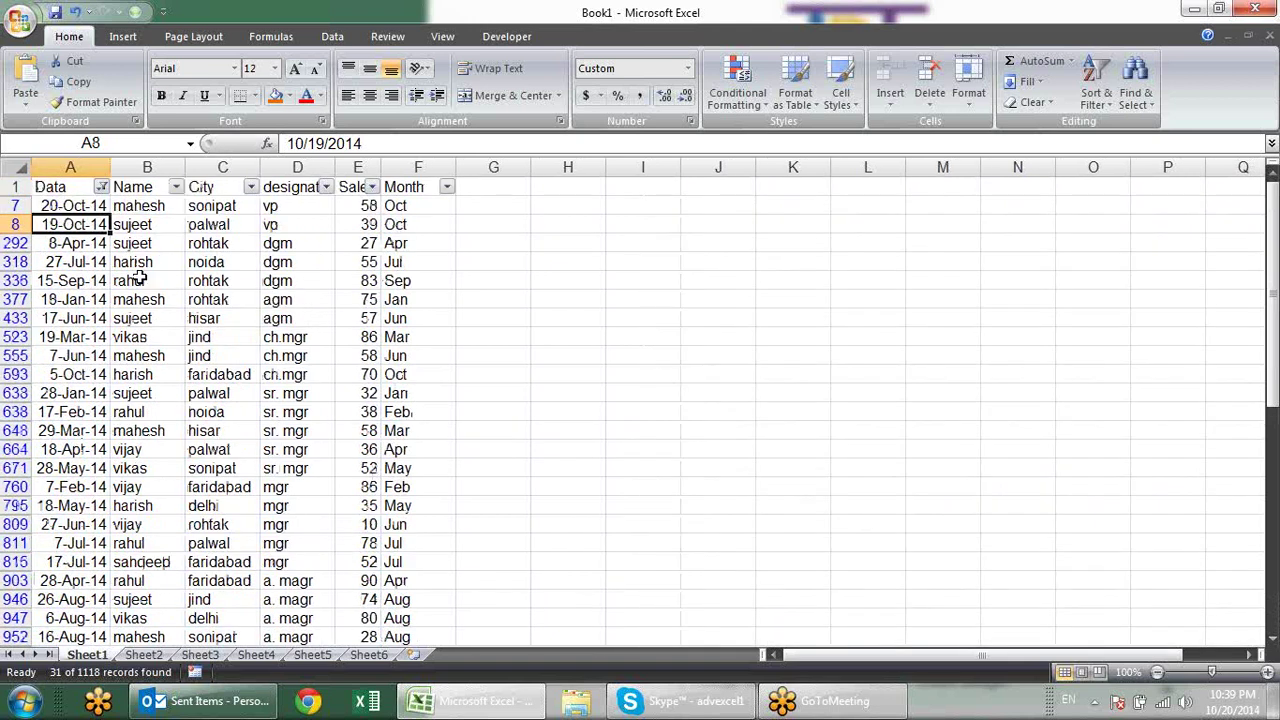
click(101, 188)
mouse_move(59, 310)
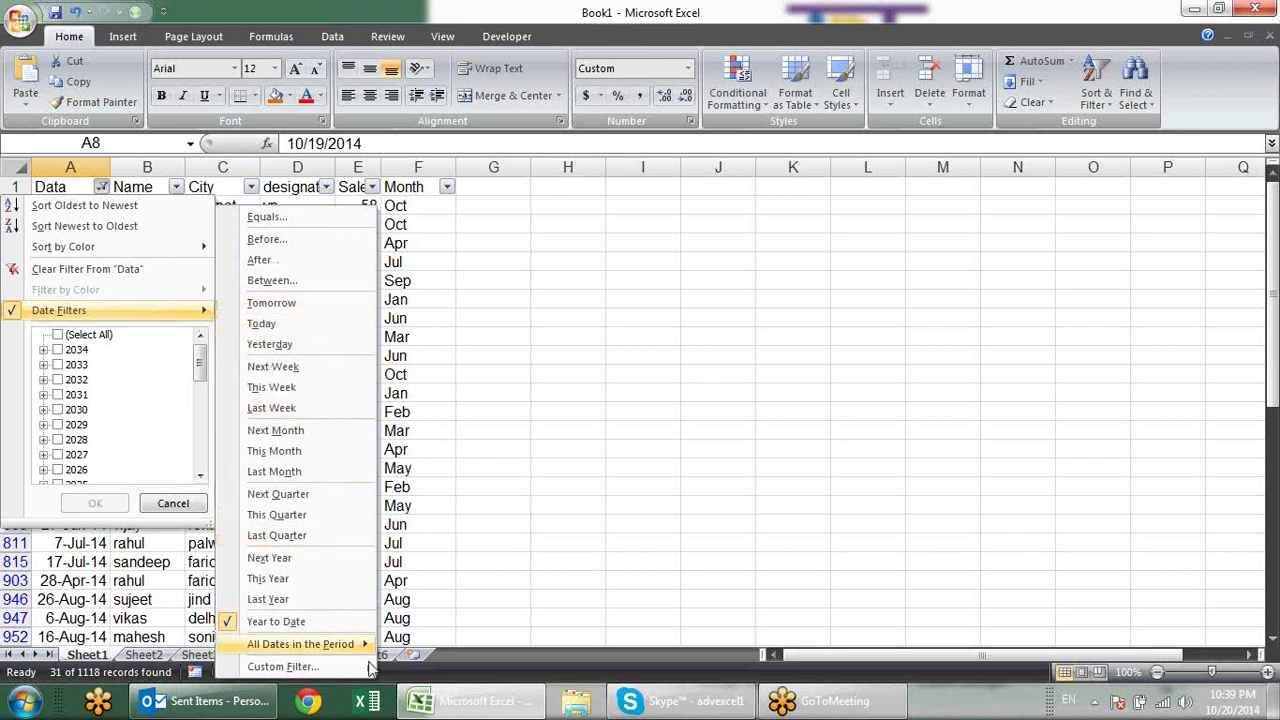
mouse_move(300, 644)
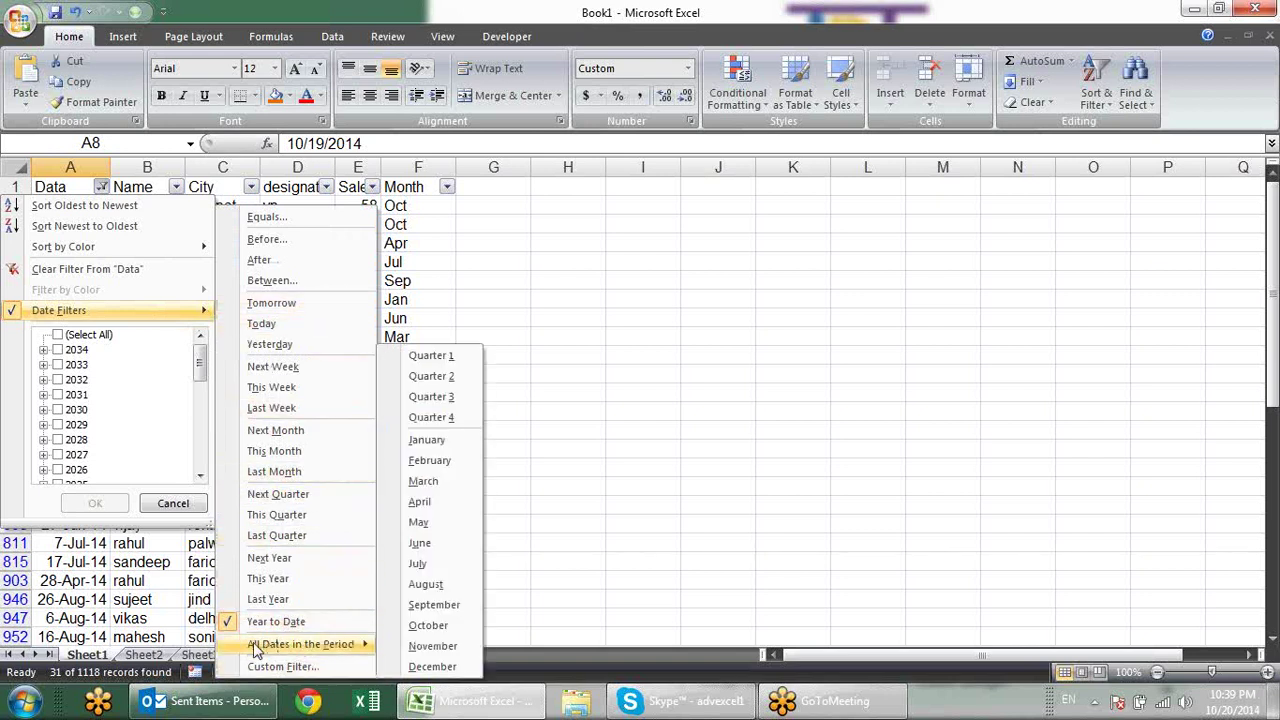
Step: Filter Data to all Quarter 1 dates, then to all January dates, across every year
click(431, 356)
click(368, 281)
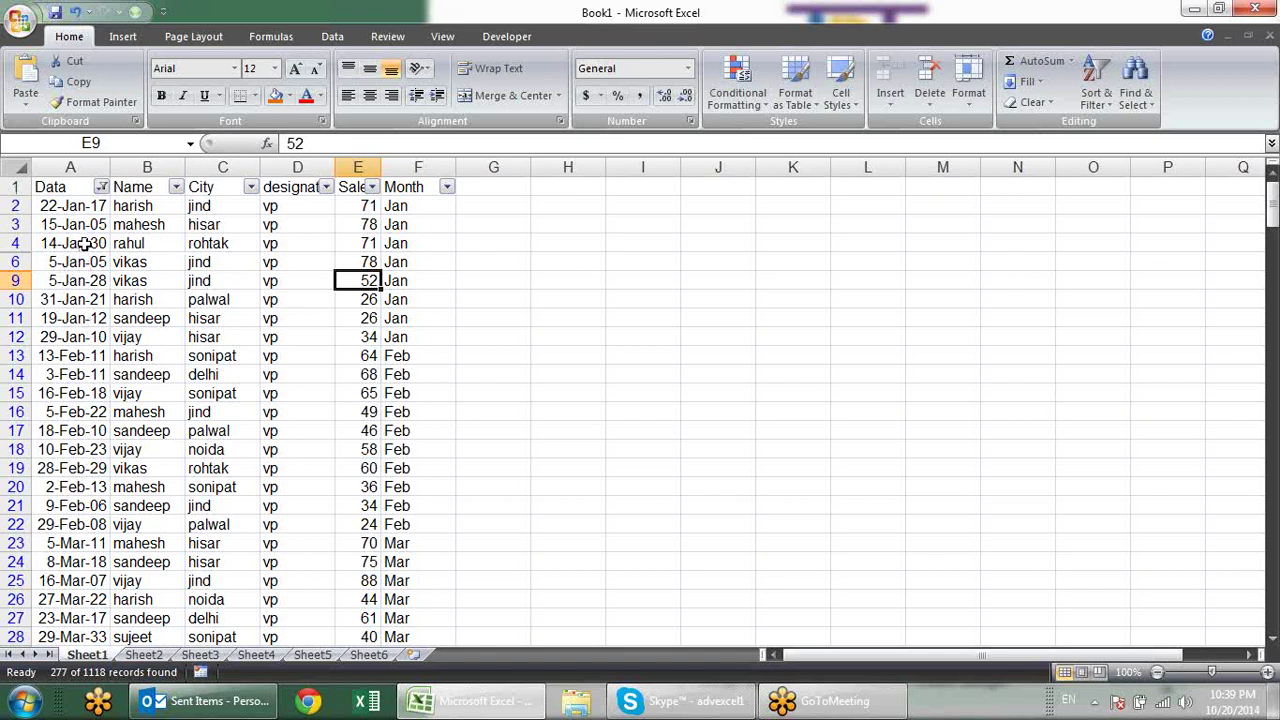
click(102, 187)
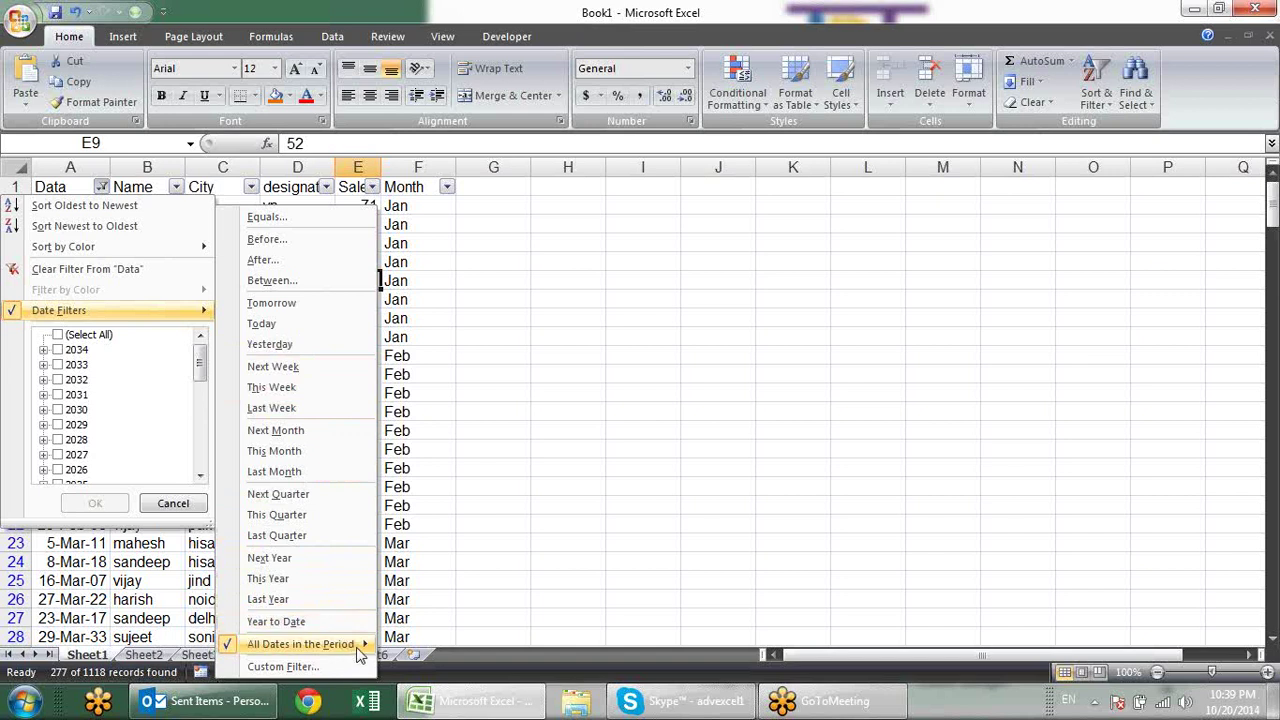
mouse_move(300, 644)
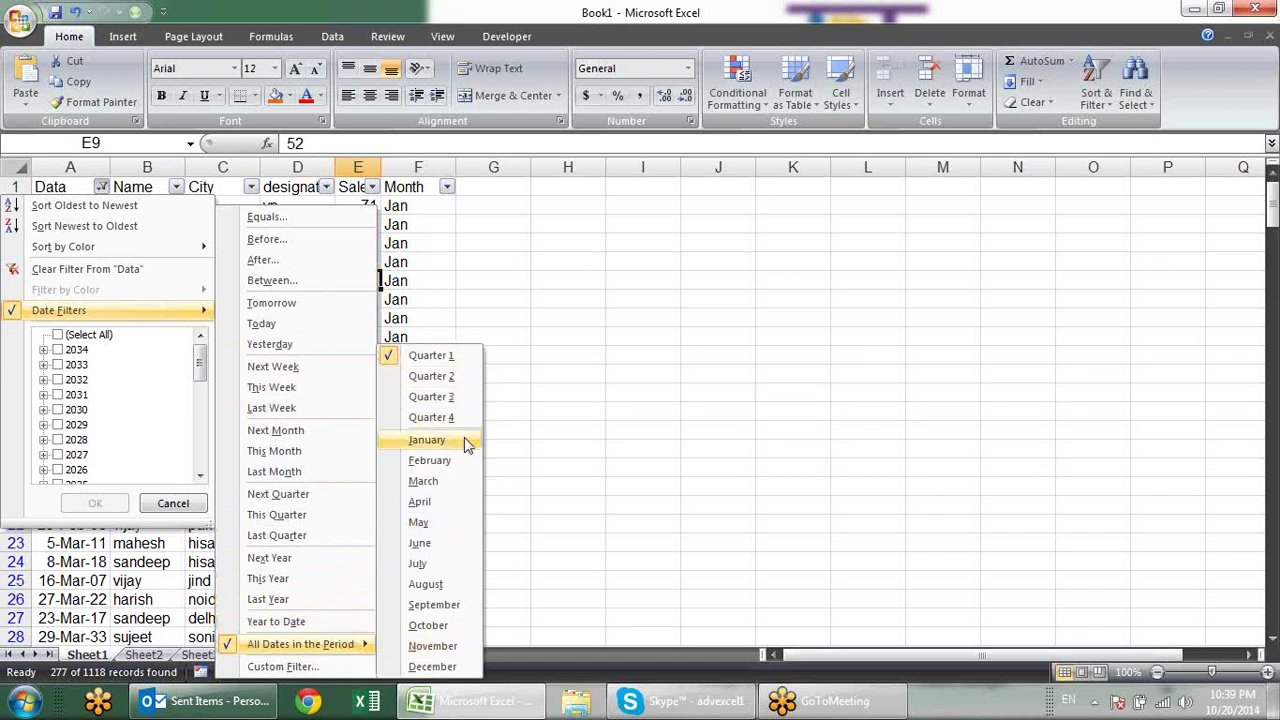
click(426, 440)
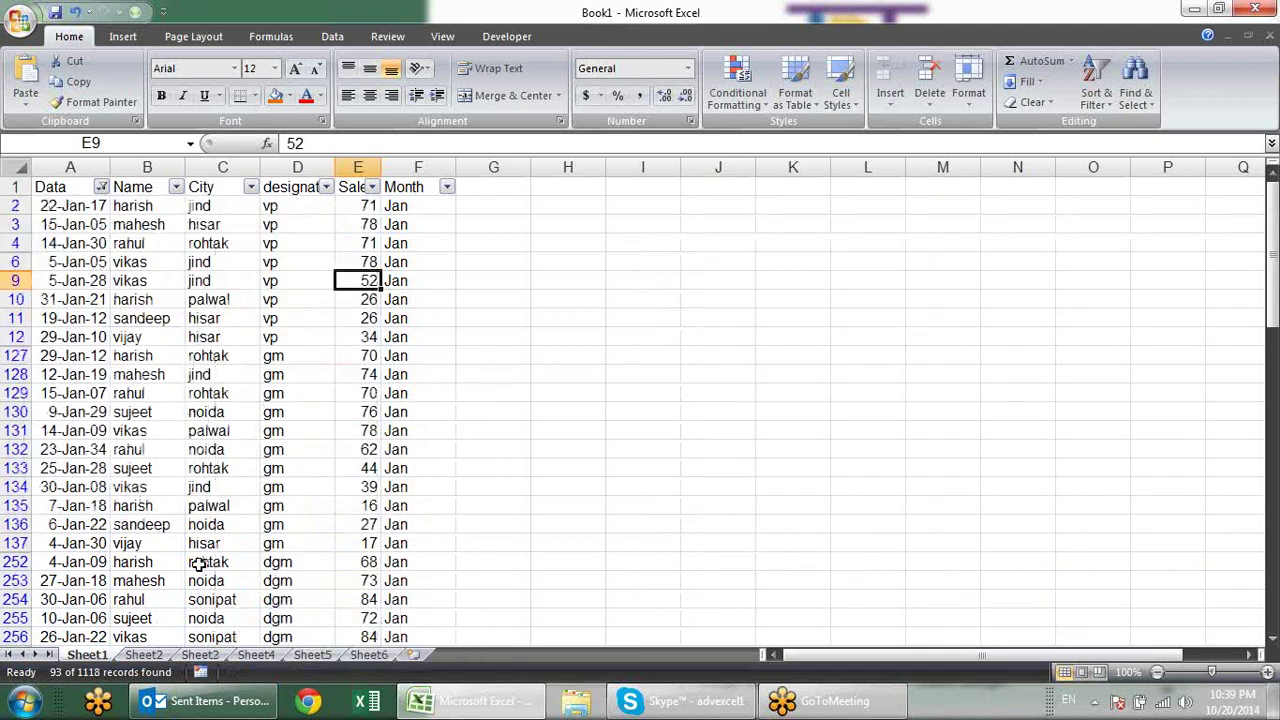
Step: Tick every year in the Data filter so all rows show again
click(102, 188)
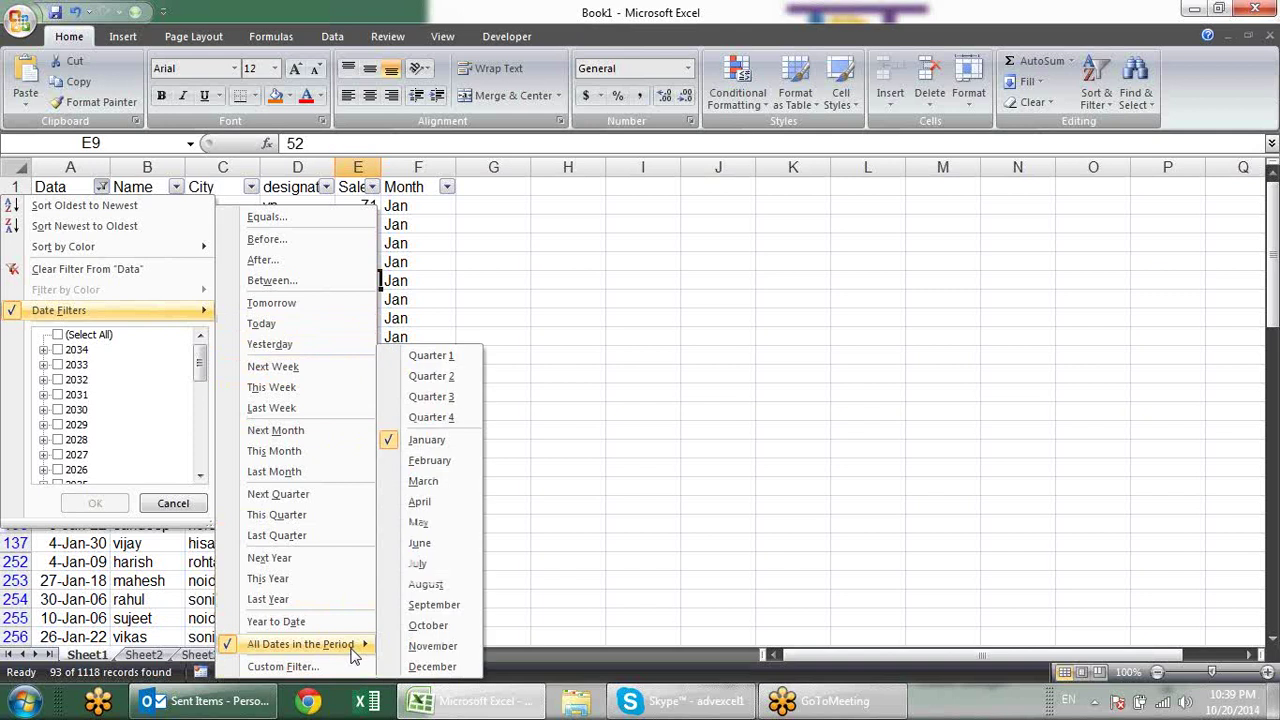
mouse_move(300, 644)
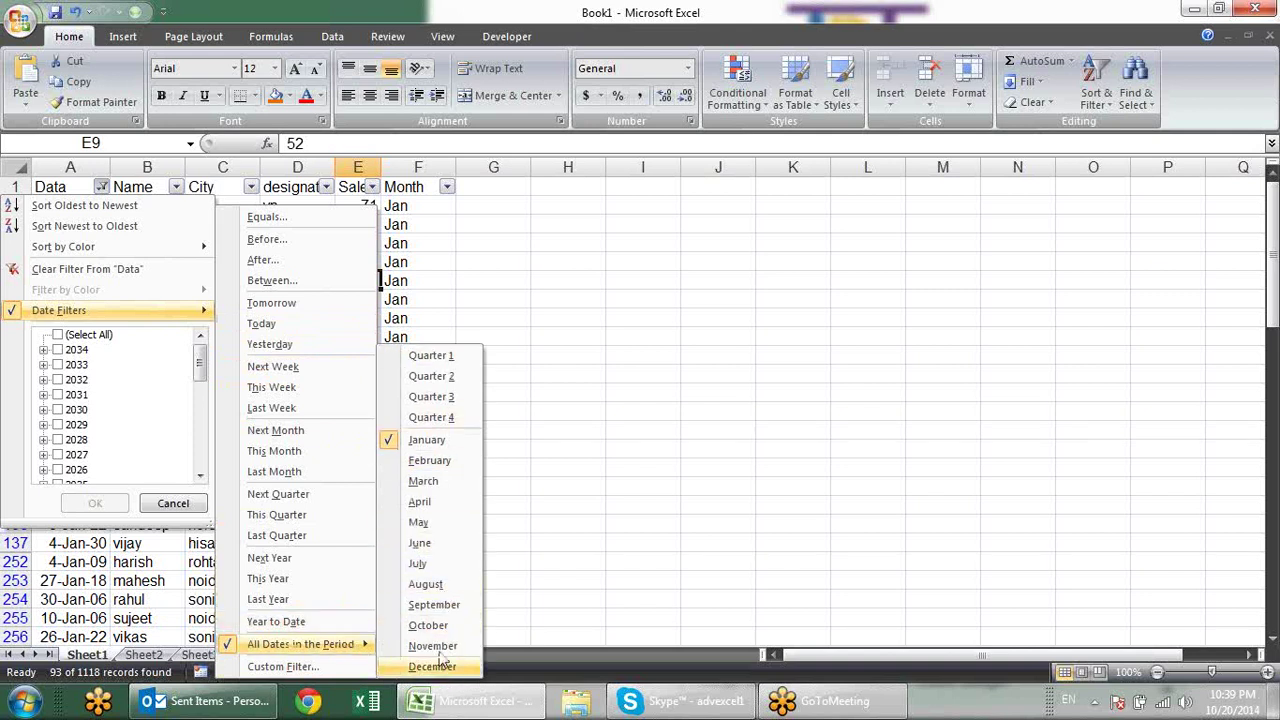
click(90, 335)
click(95, 503)
click(491, 372)
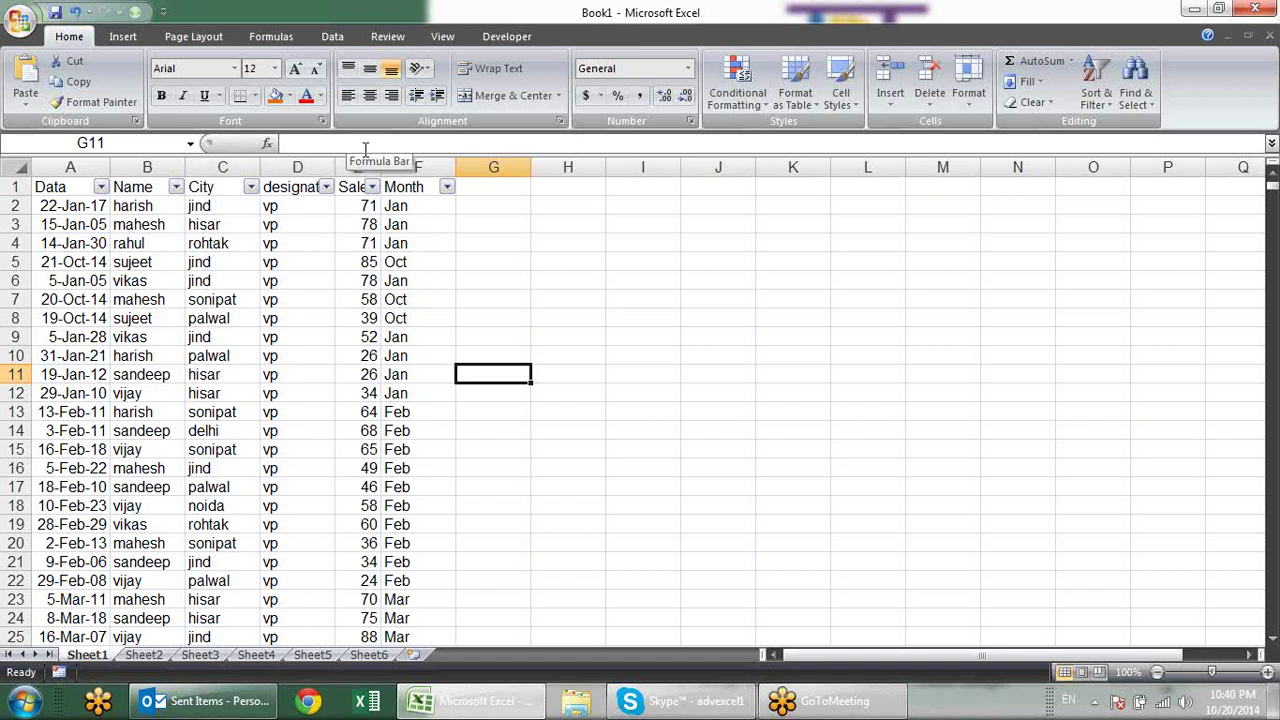
Step: Start a Name Equals text filter, cancel the Custom AutoFilter dialog, then open the Data filter list
click(175, 187)
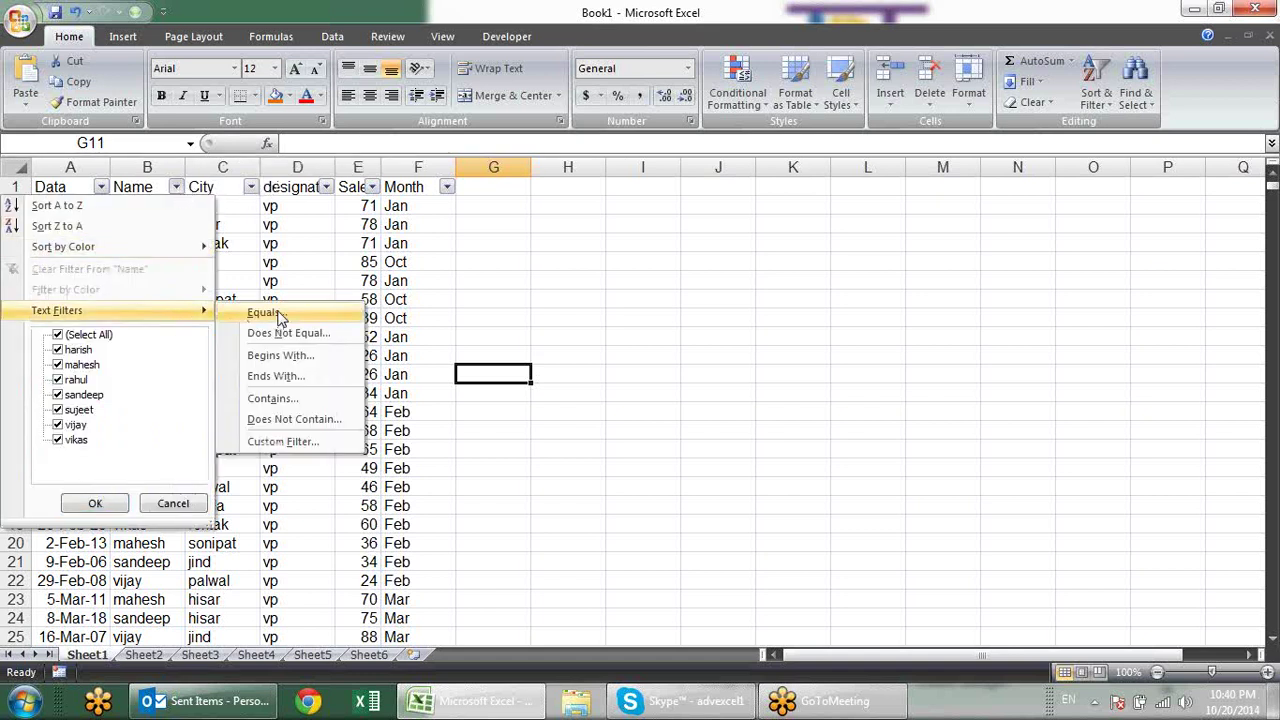
click(268, 313)
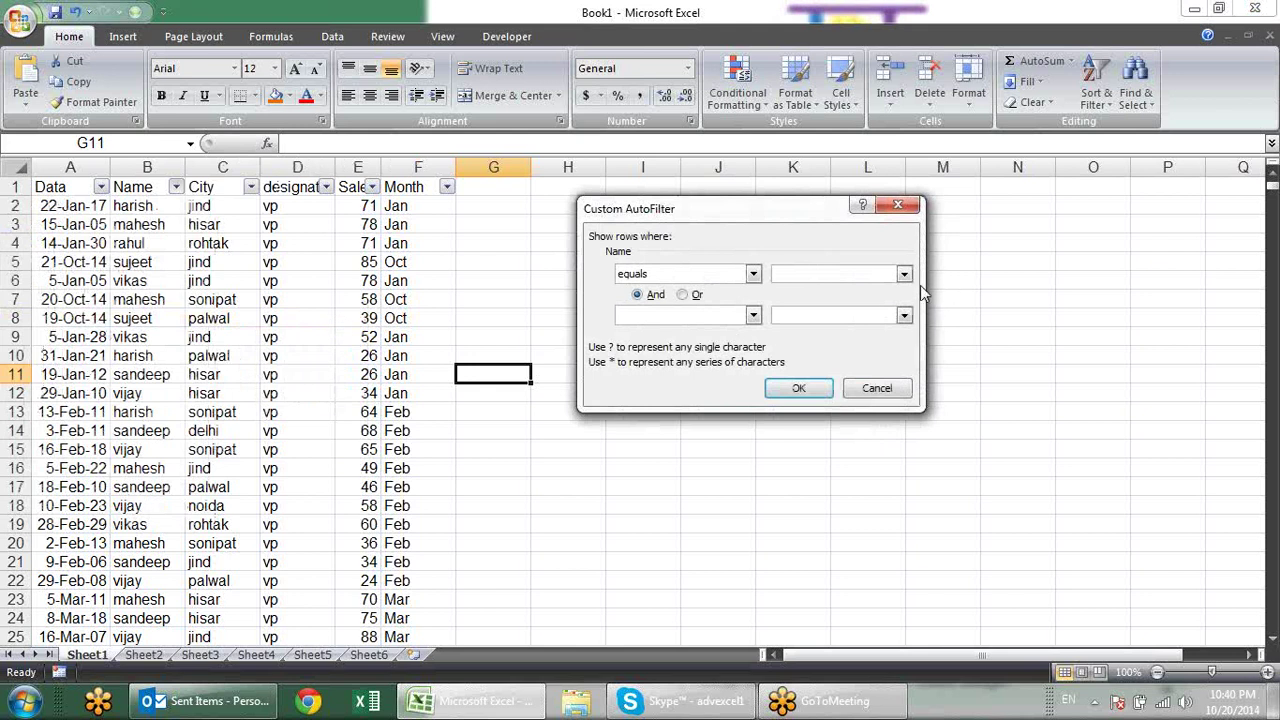
click(896, 382)
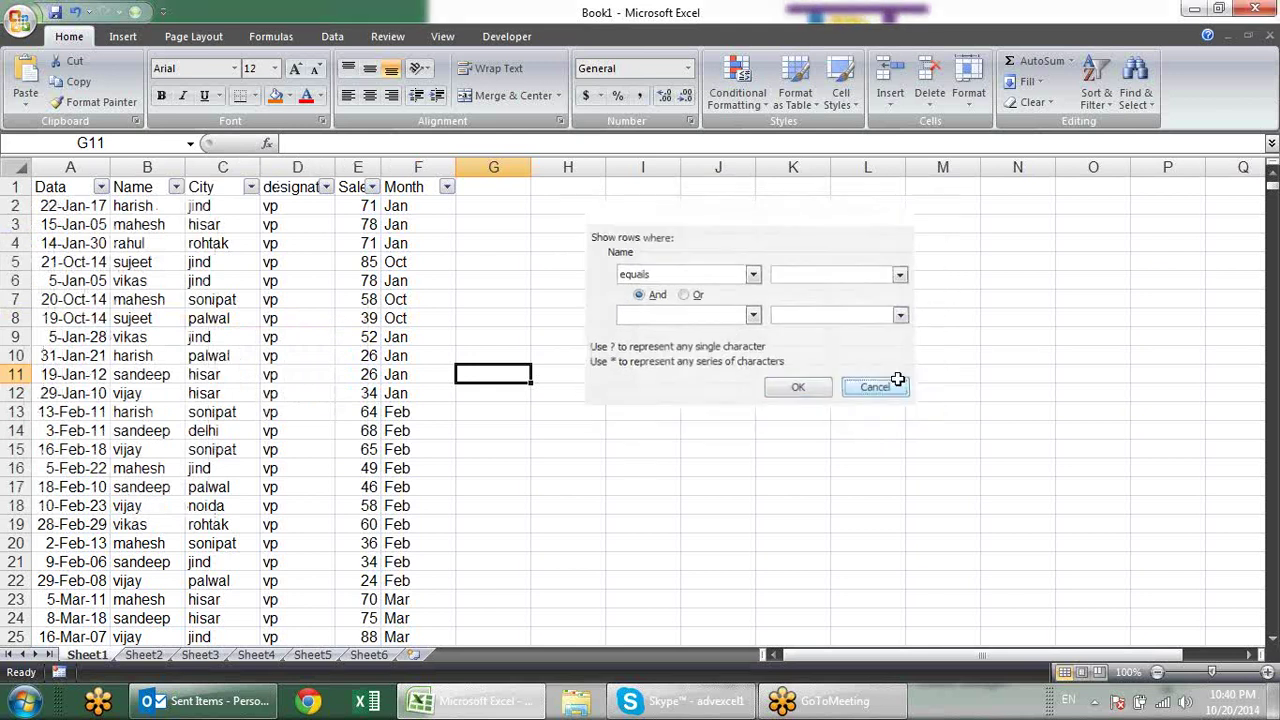
click(102, 189)
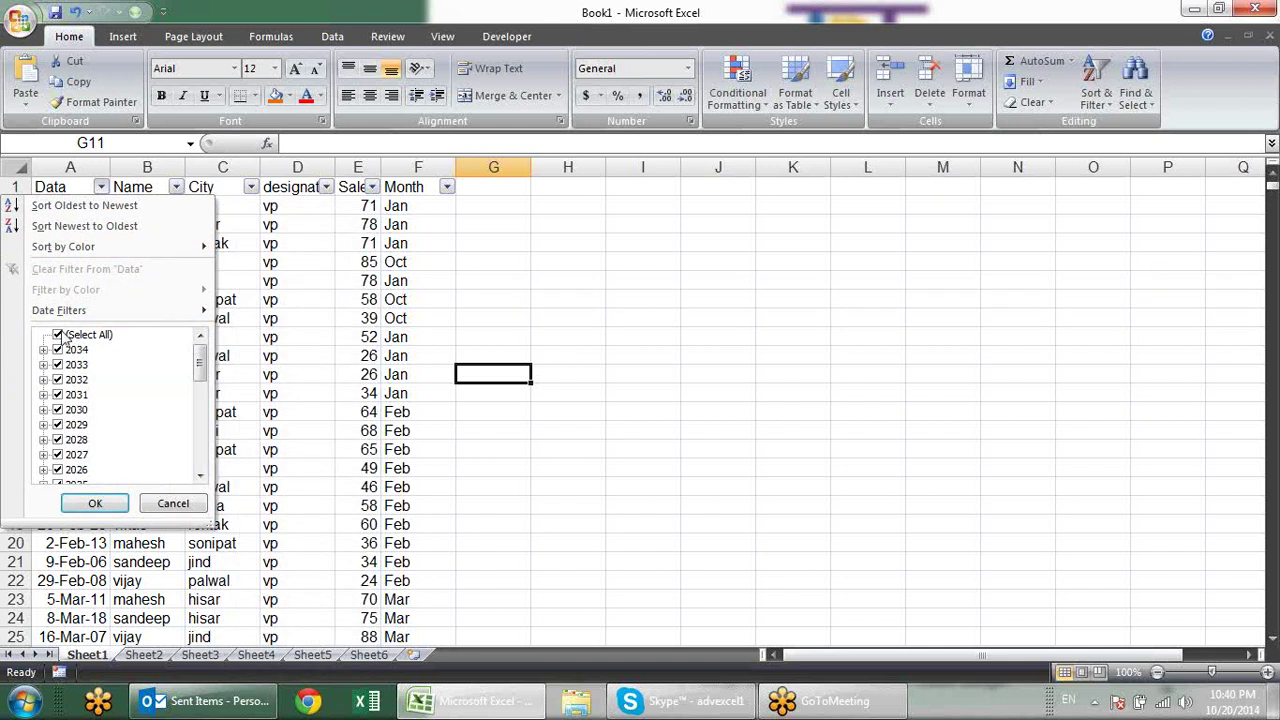
Step: Filter the Data column to January 2008 only, leaving 3 records
click(57, 336)
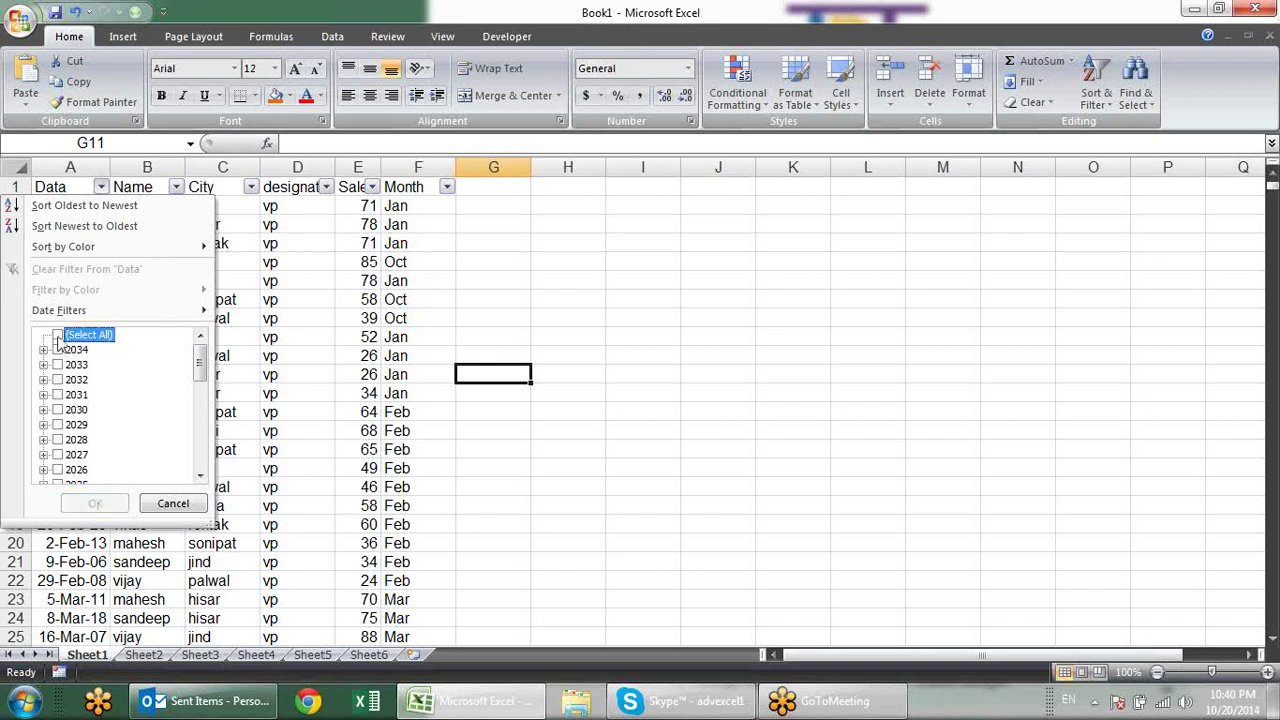
drag(200, 364, 202, 457)
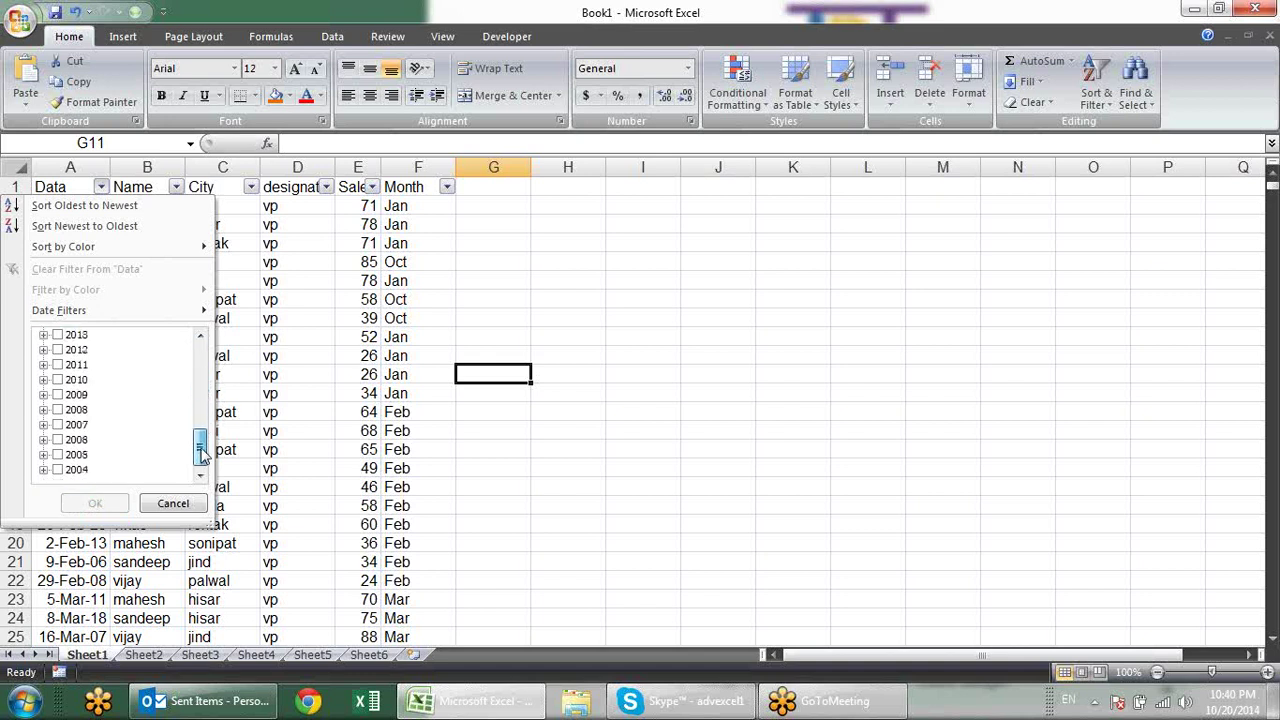
click(43, 410)
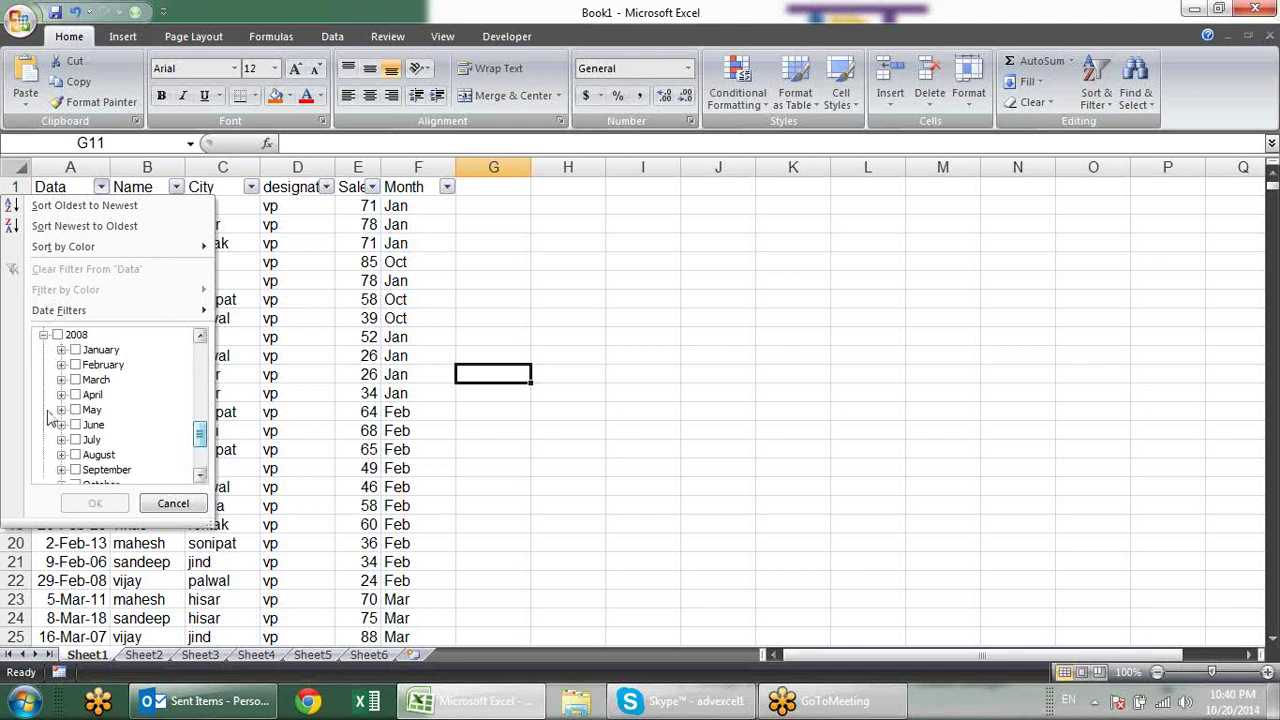
click(80, 350)
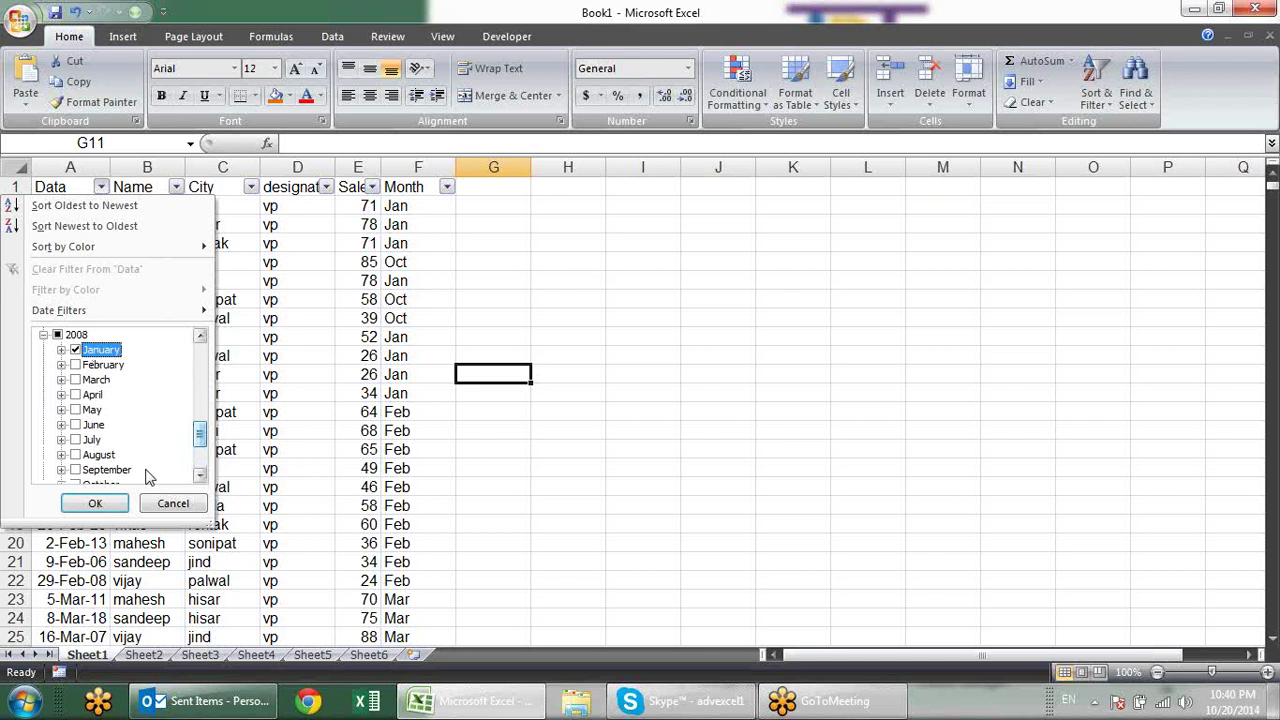
click(95, 503)
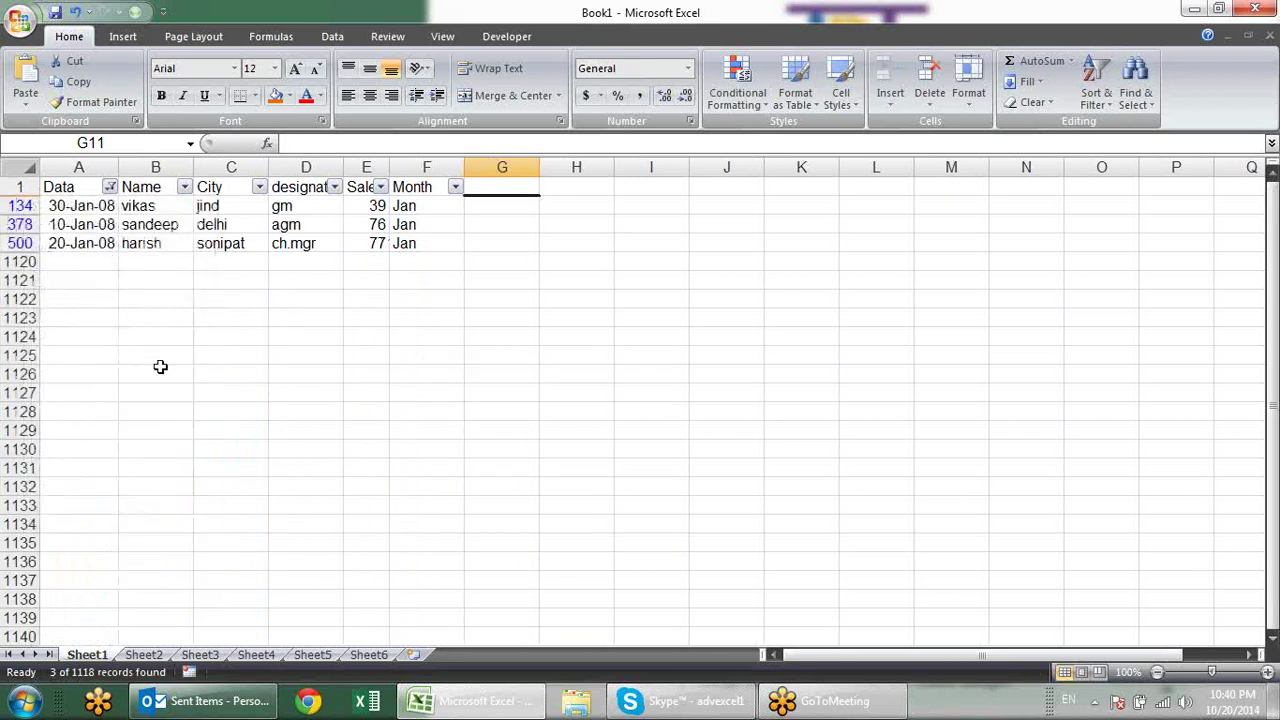
Step: Tick every year in the Data filter to bring back all dates
click(110, 187)
click(58, 334)
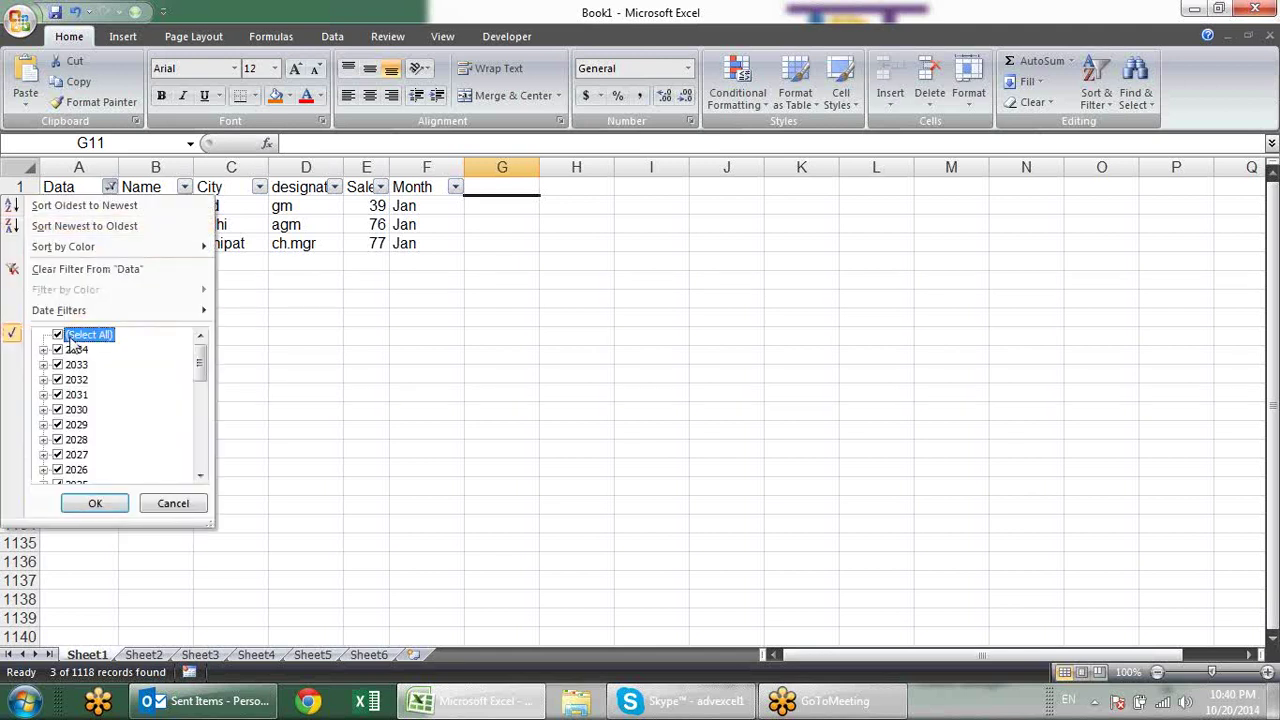
click(95, 503)
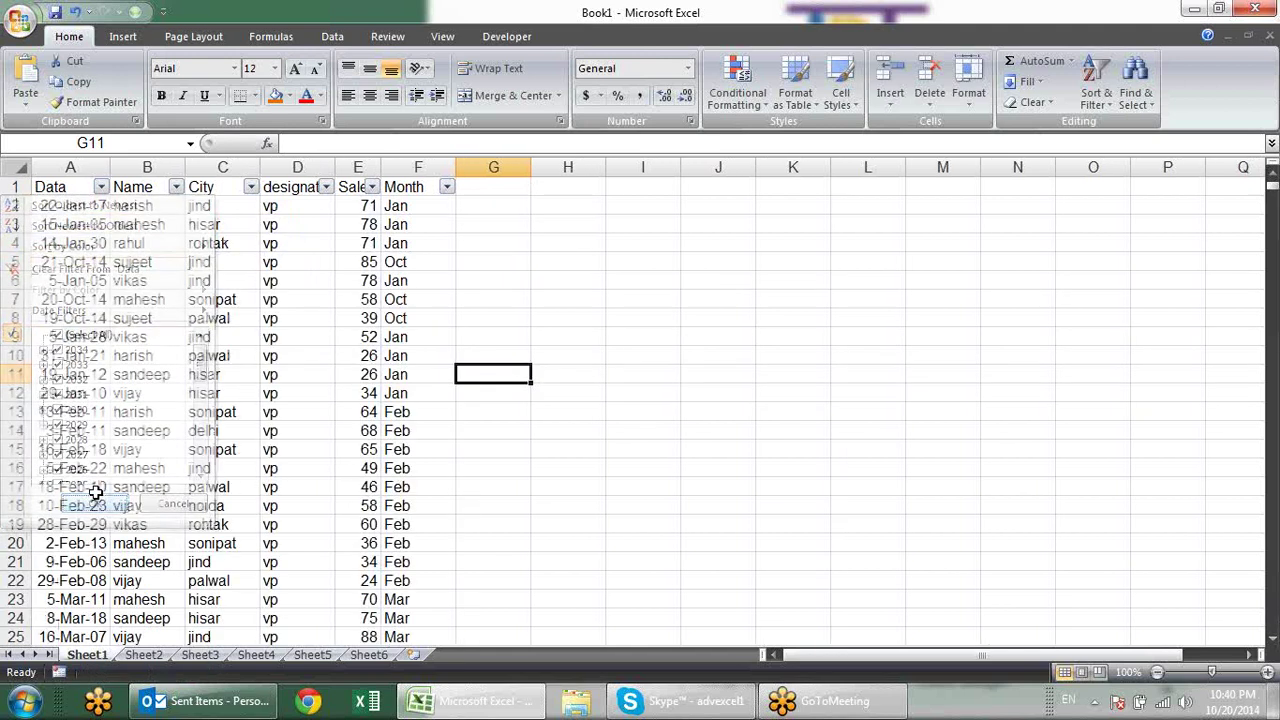
Step: Browse the Name and Data filter lists without changes, selecting cells G2 through G21 in between
click(176, 187)
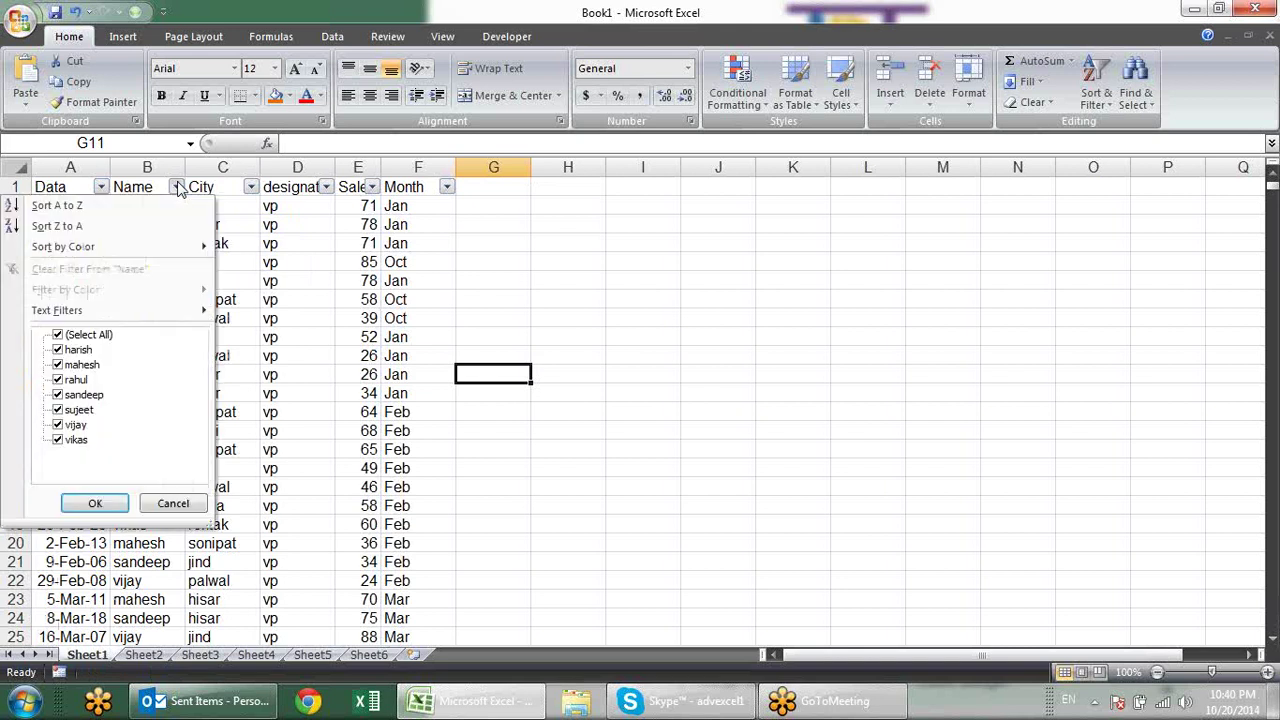
mouse_move(100, 310)
click(590, 262)
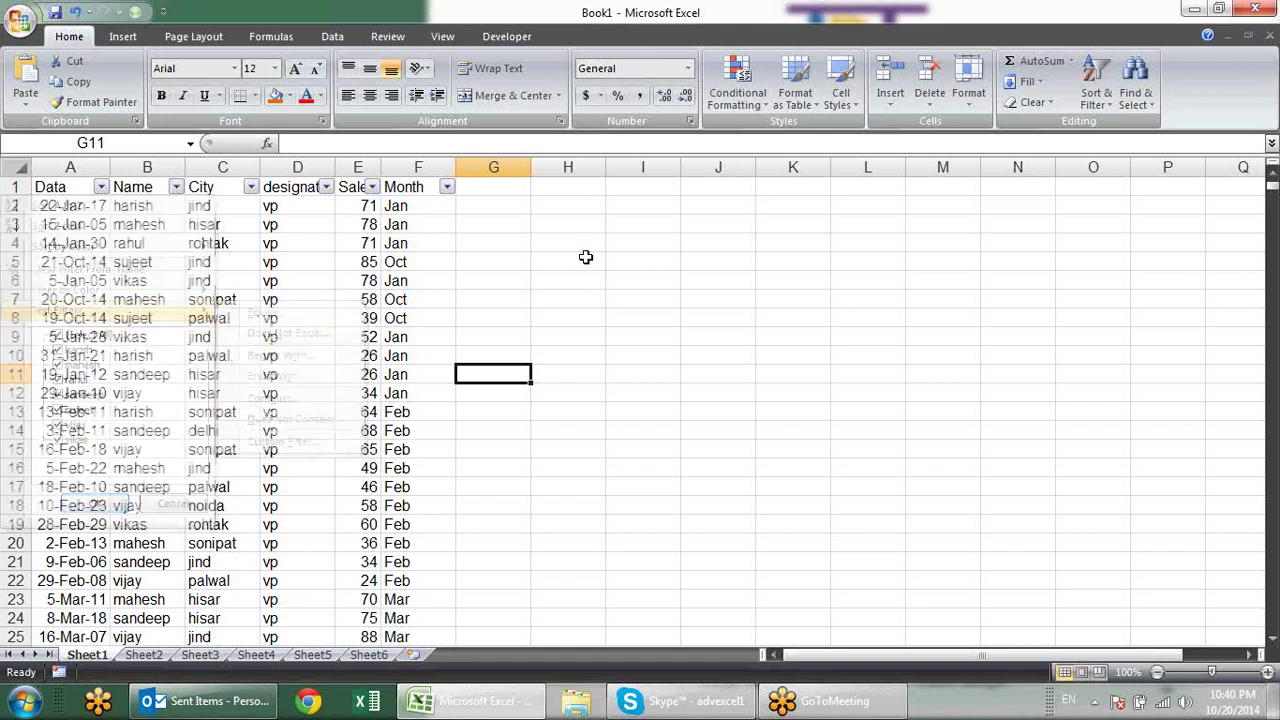
click(68, 226)
drag(488, 205, 522, 556)
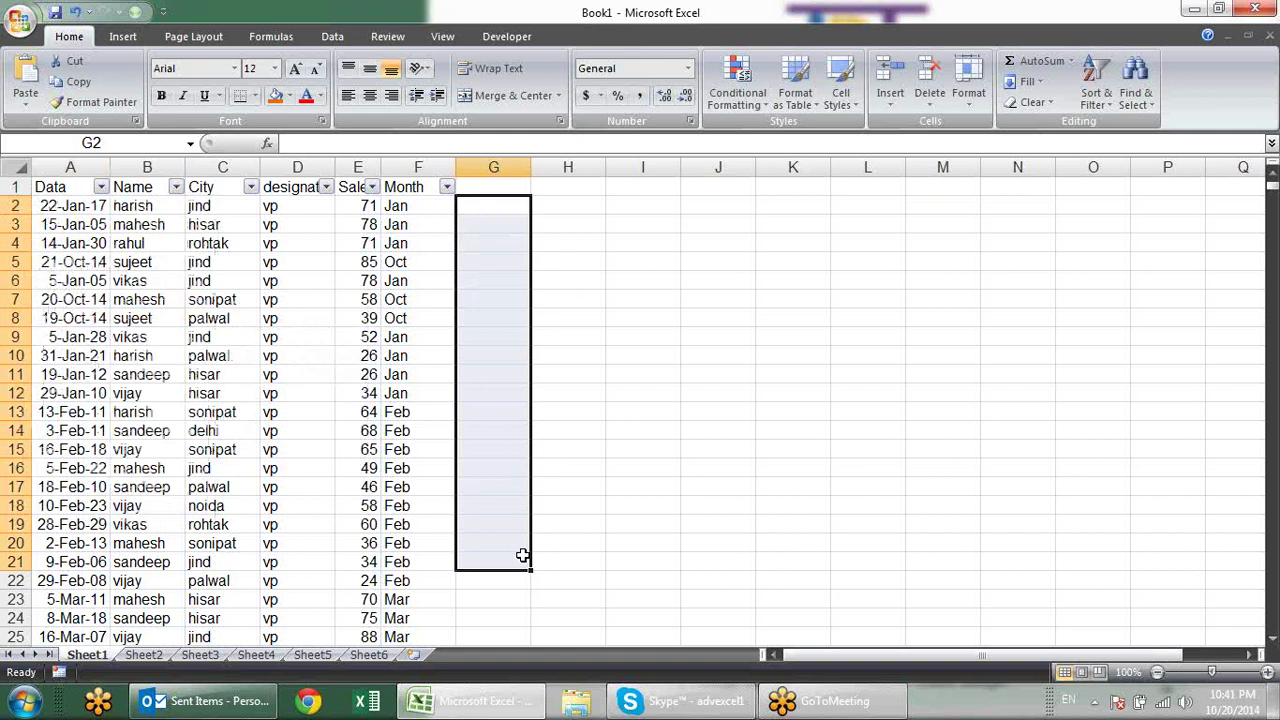
drag(494, 205, 500, 565)
click(584, 238)
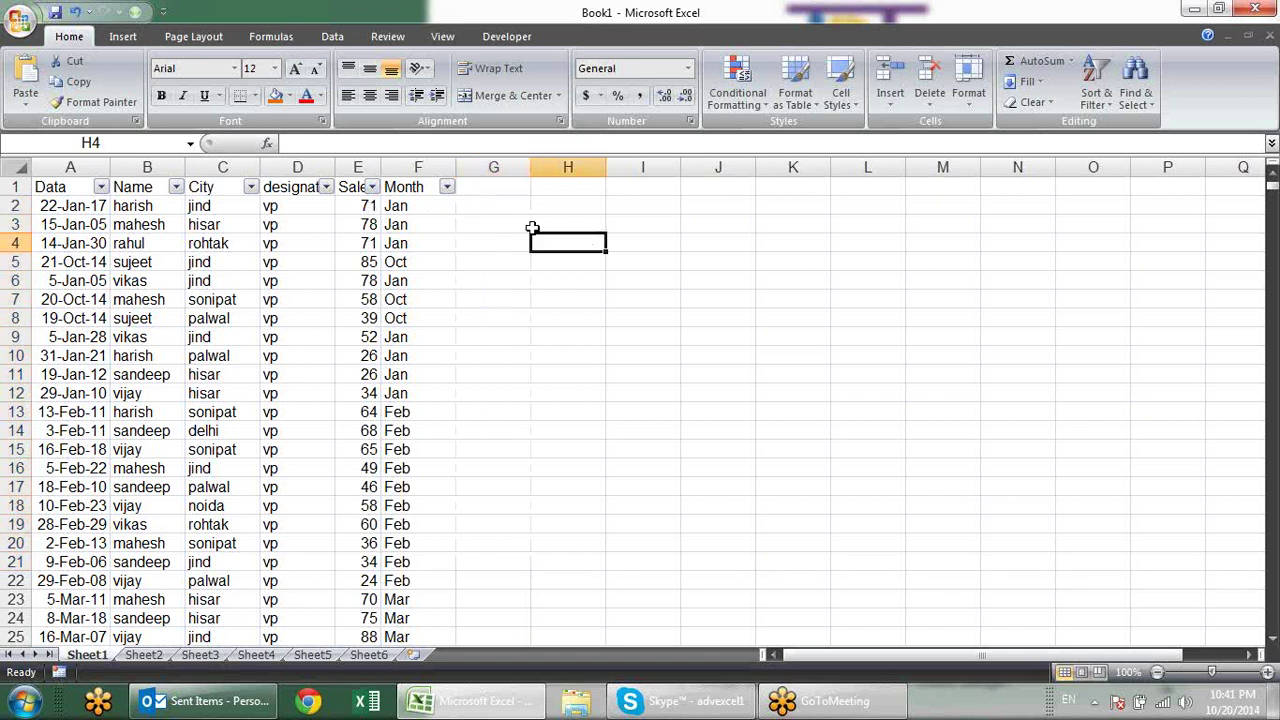
click(488, 199)
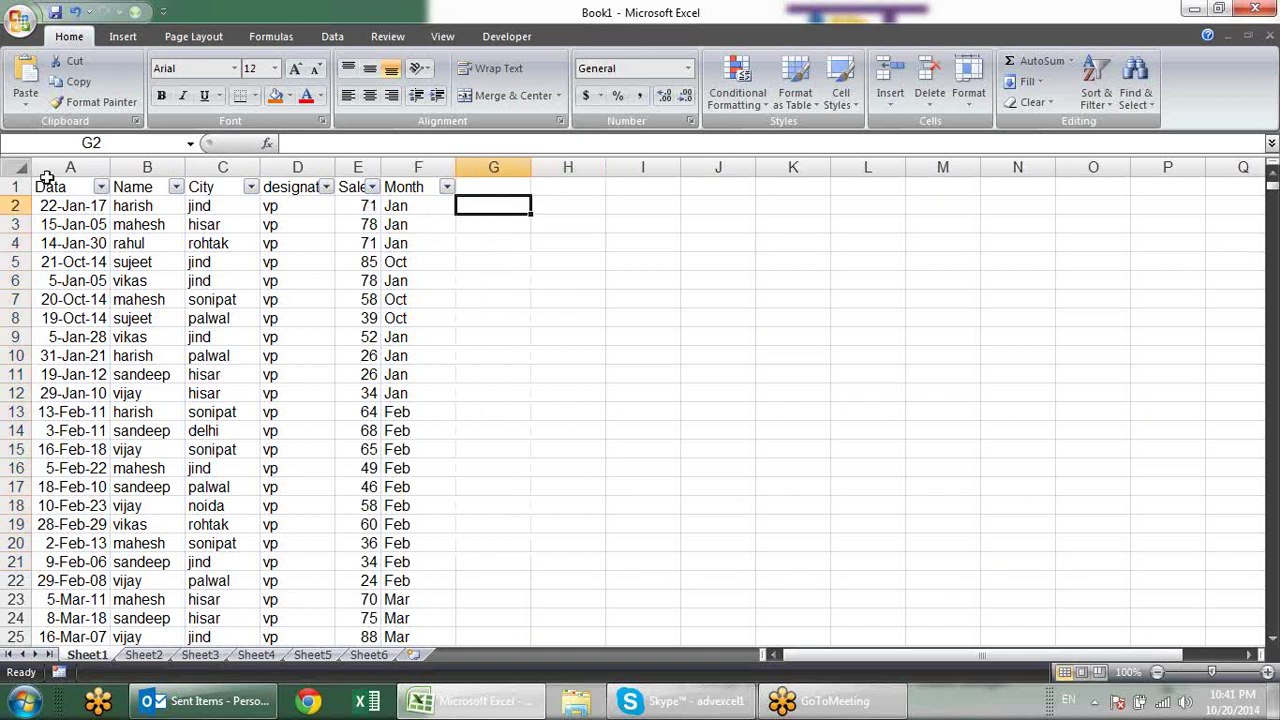
click(101, 187)
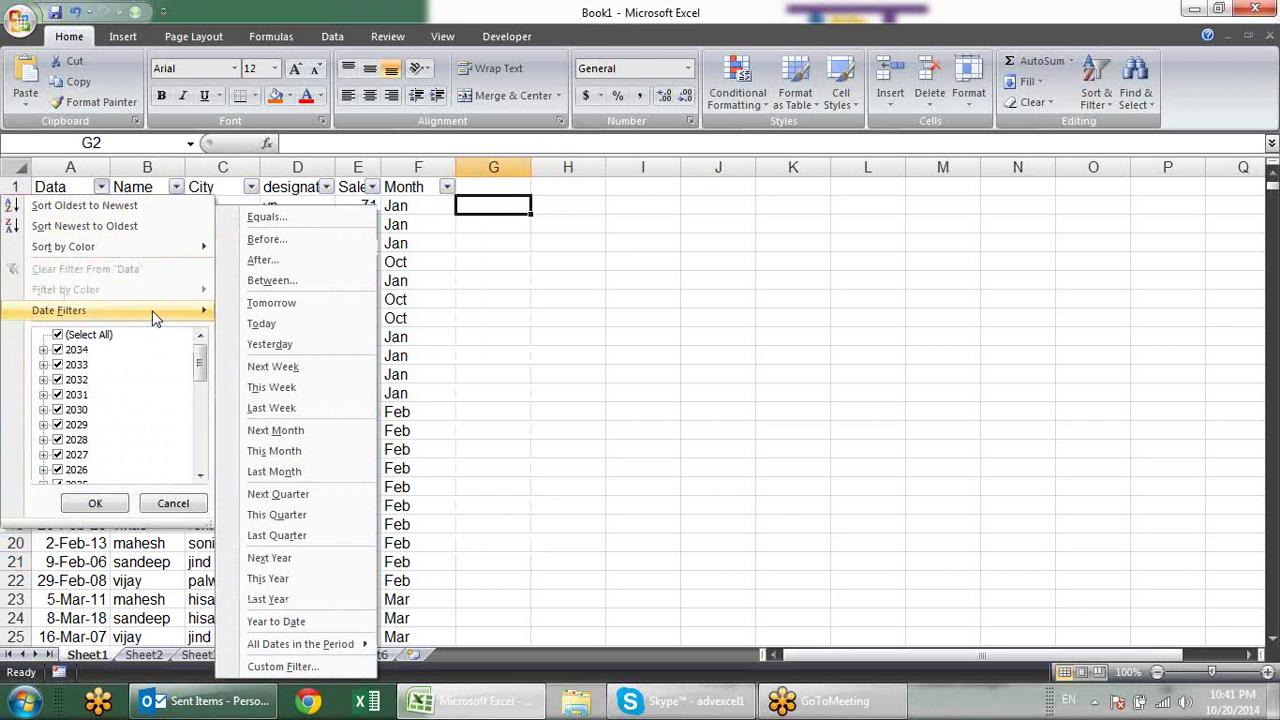
click(406, 277)
Step: Filter the Name column to equal a salesperson's name picked from the list, showing 160 of 1118 records
click(176, 188)
mouse_move(120, 310)
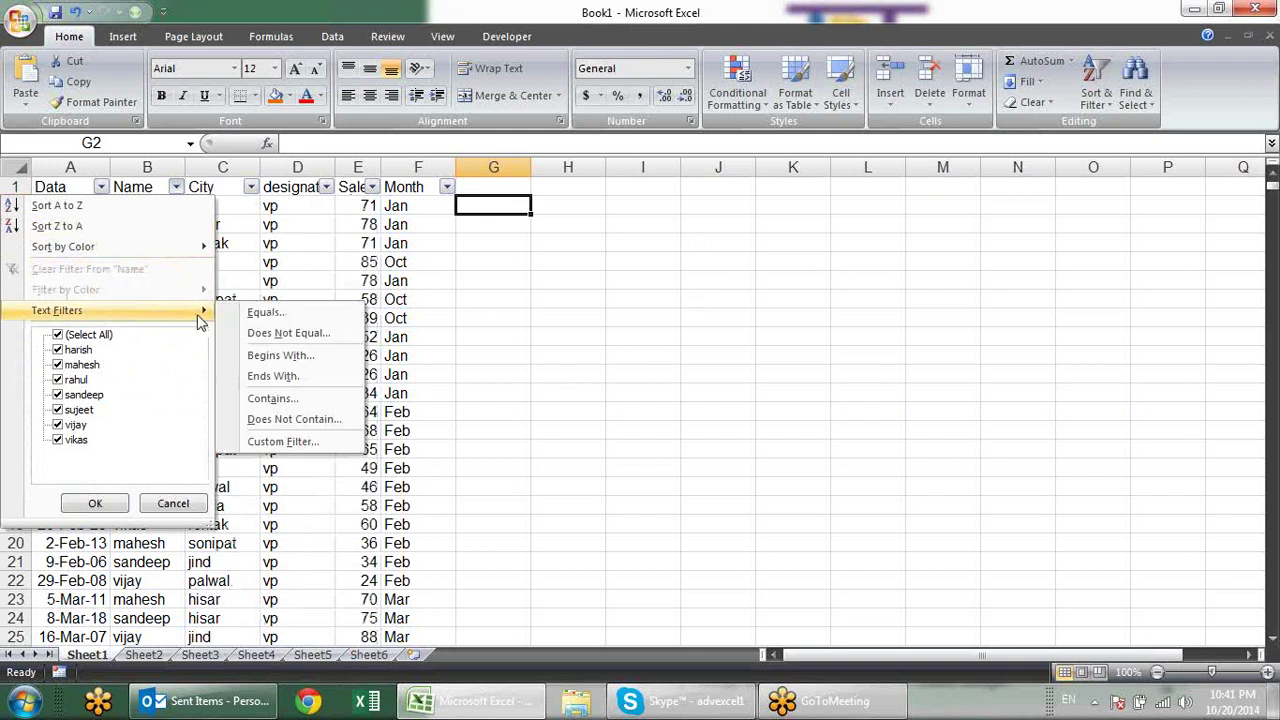
click(262, 313)
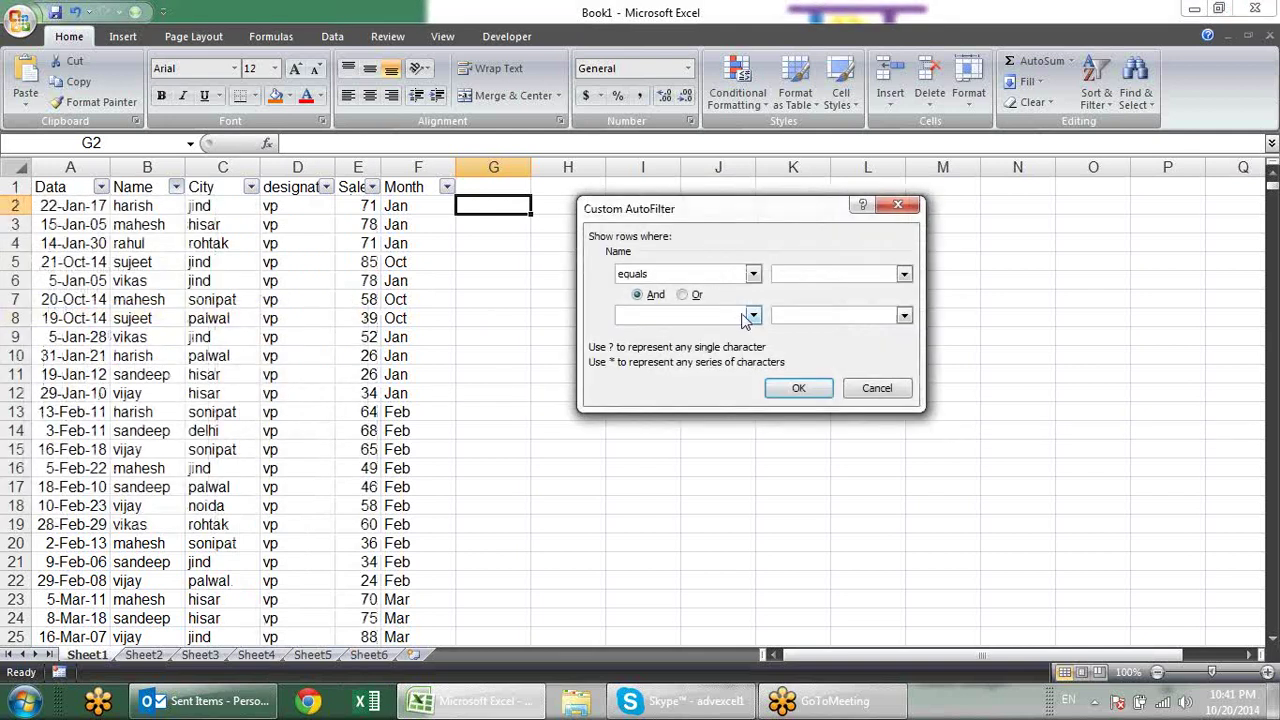
click(903, 274)
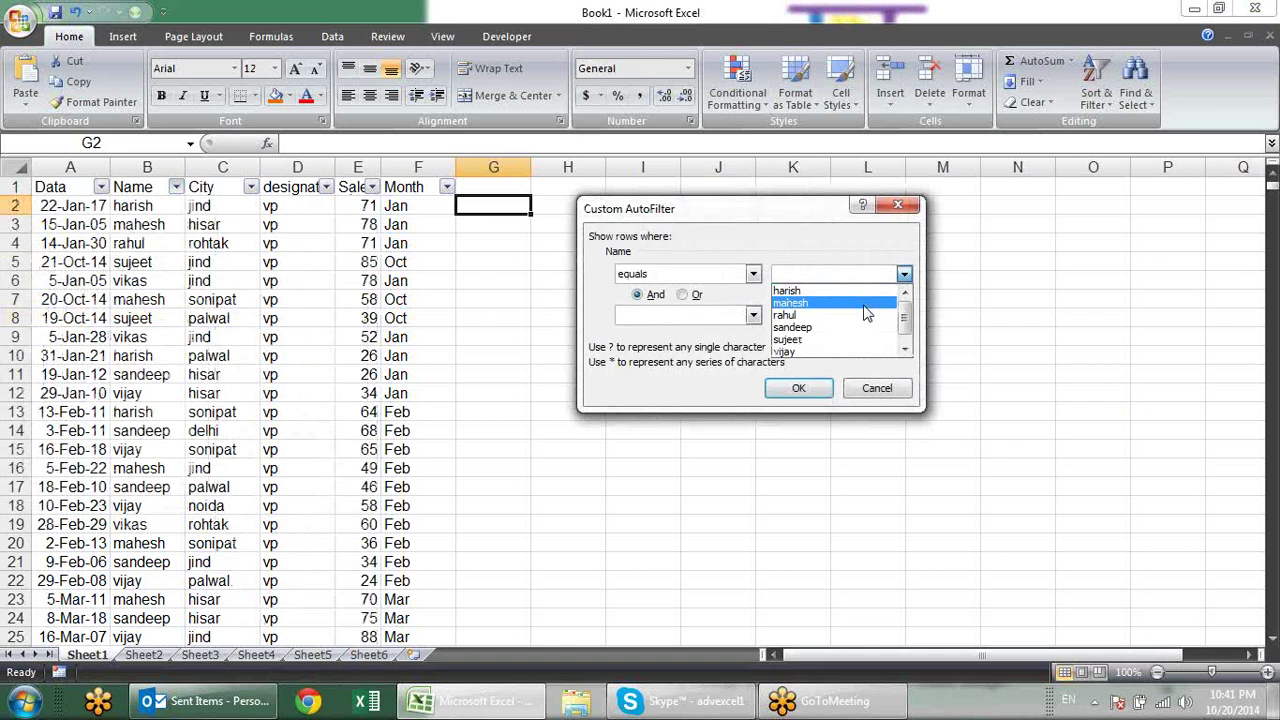
click(795, 300)
click(799, 389)
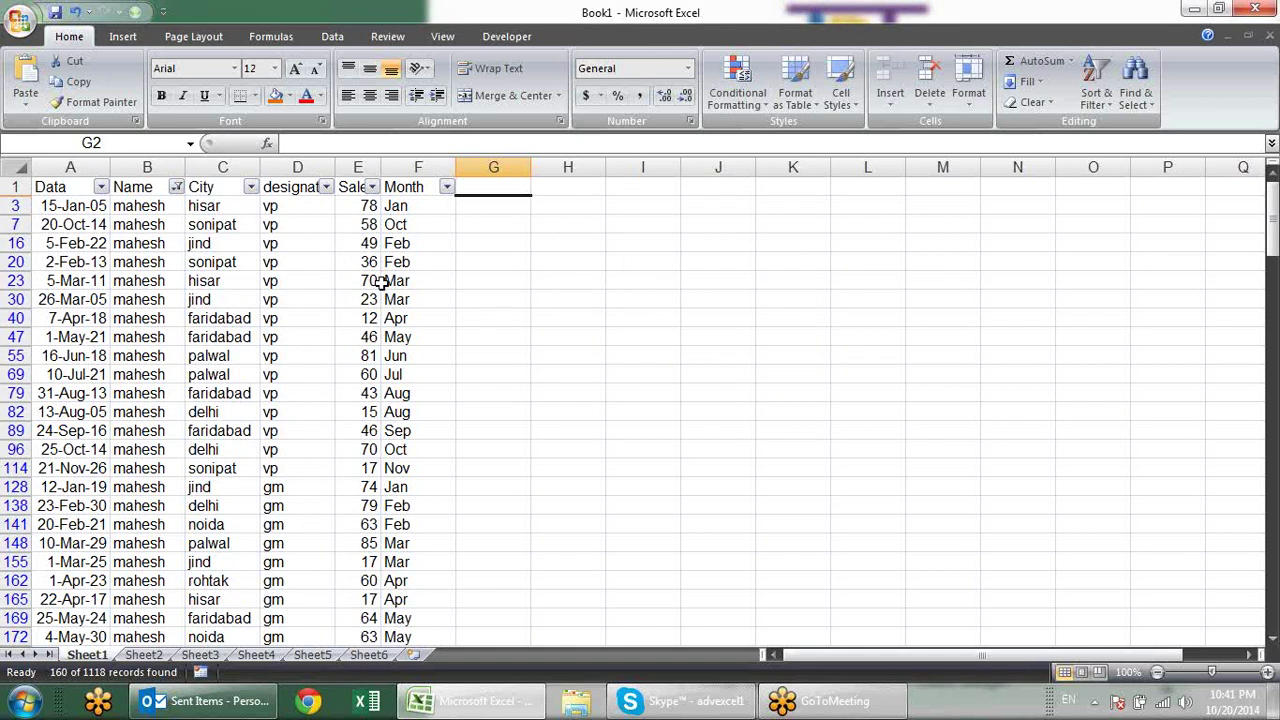
click(176, 187)
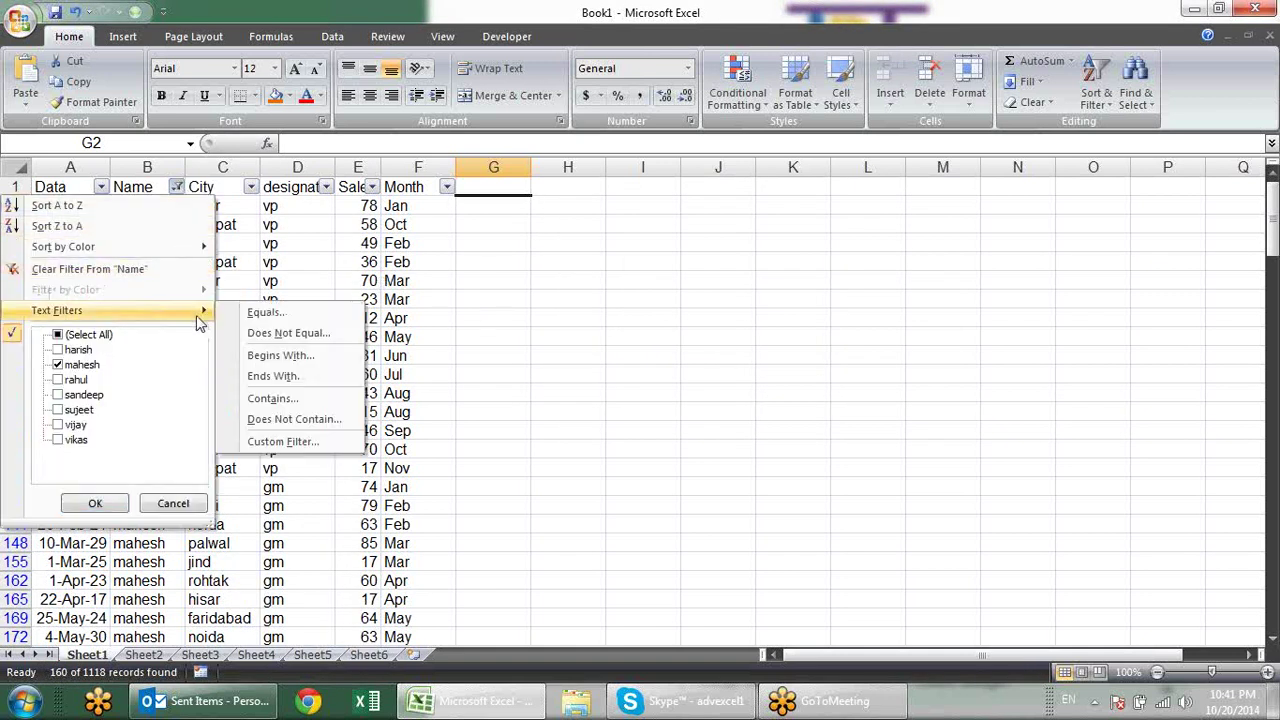
mouse_move(110, 310)
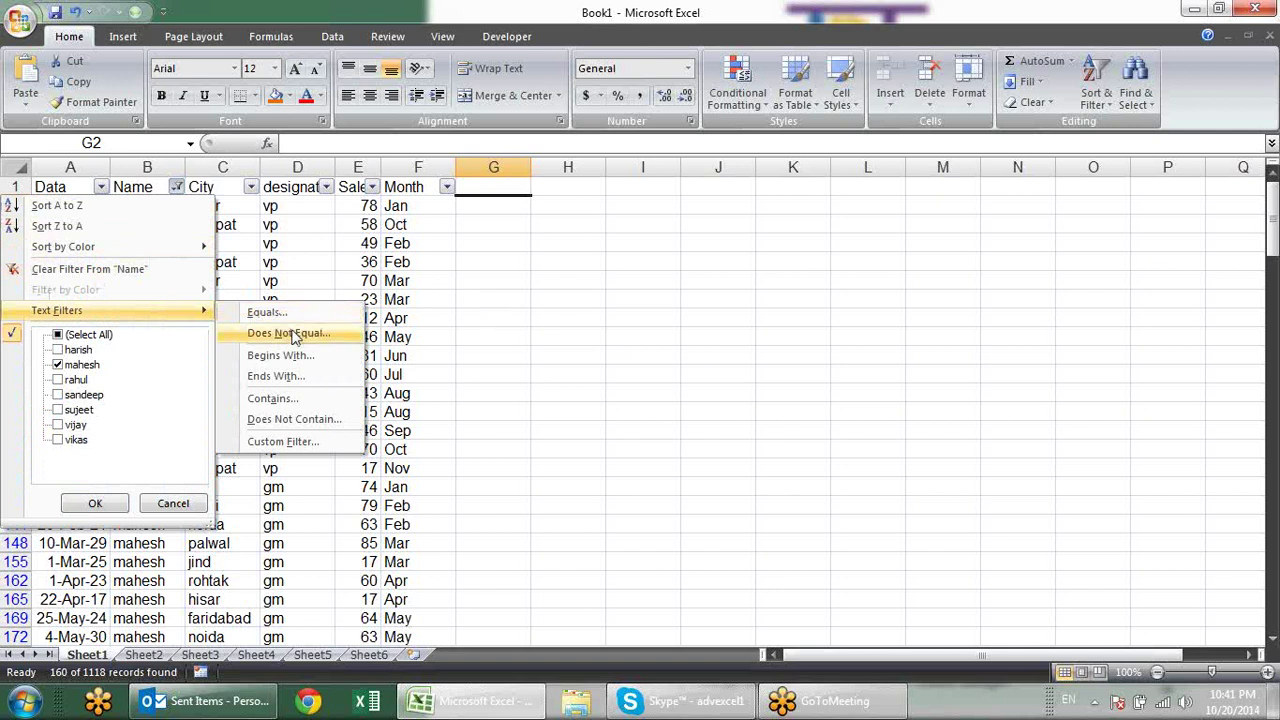
Step: Filter the Name column to exclude mahesh with a does-not-equal condition
click(290, 333)
click(904, 276)
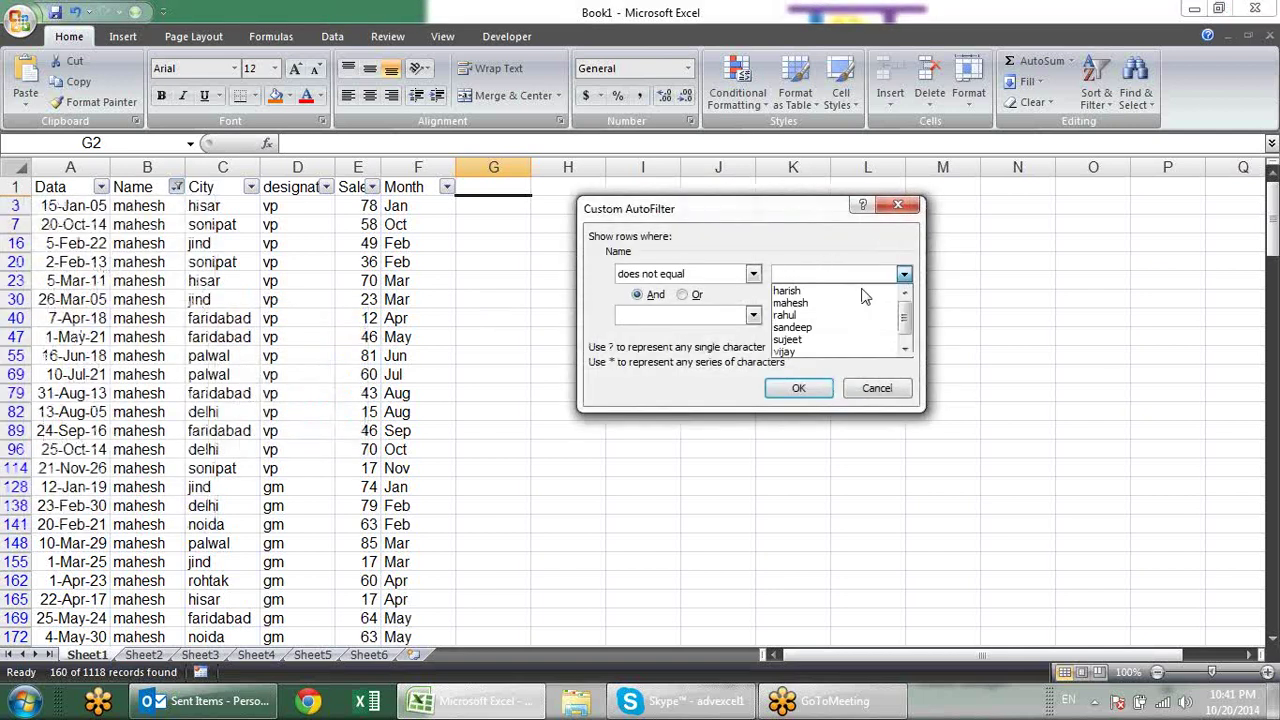
click(870, 297)
click(797, 390)
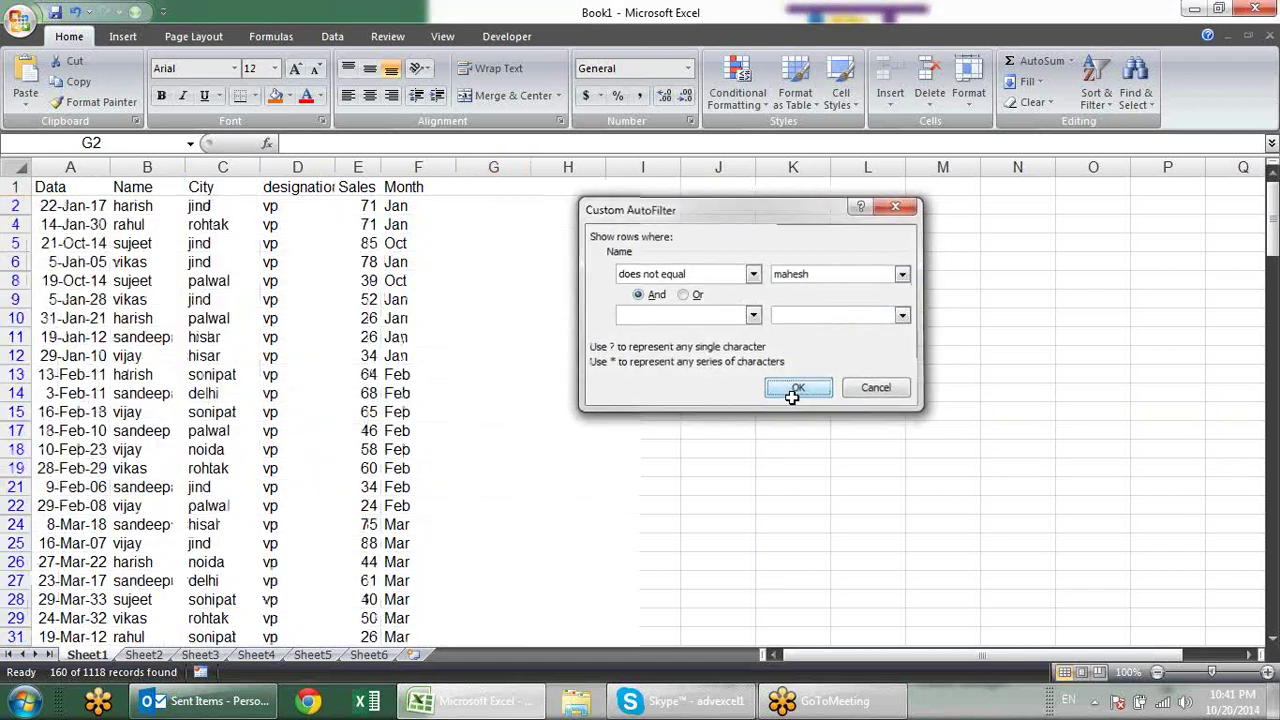
Step: Filter names beginning with s and review the matching rows such as sandeep
click(177, 188)
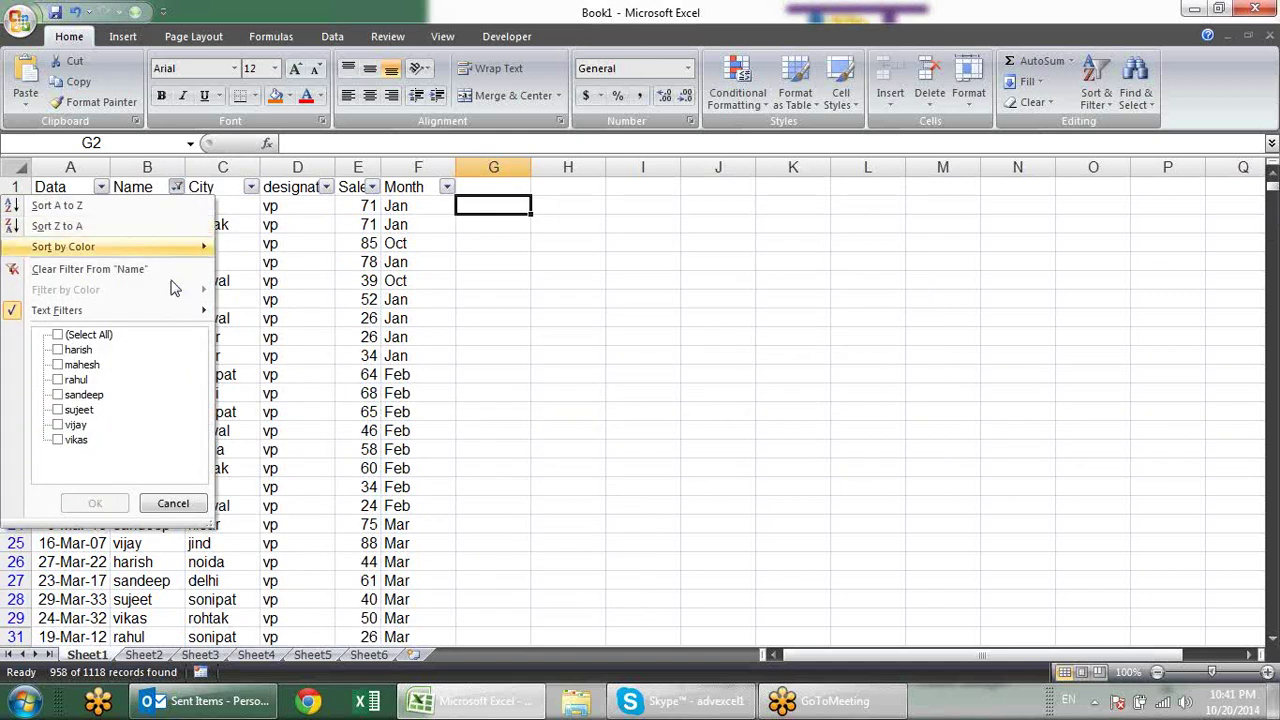
click(340, 358)
text(s)
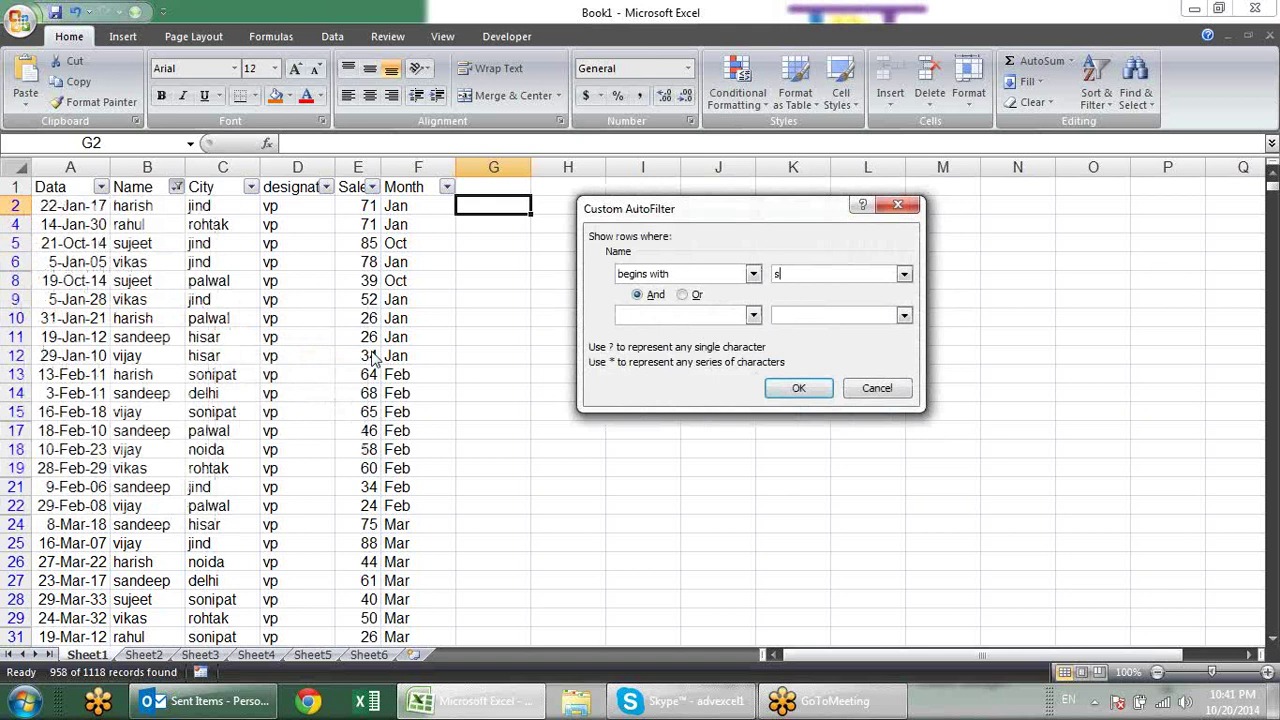
click(816, 387)
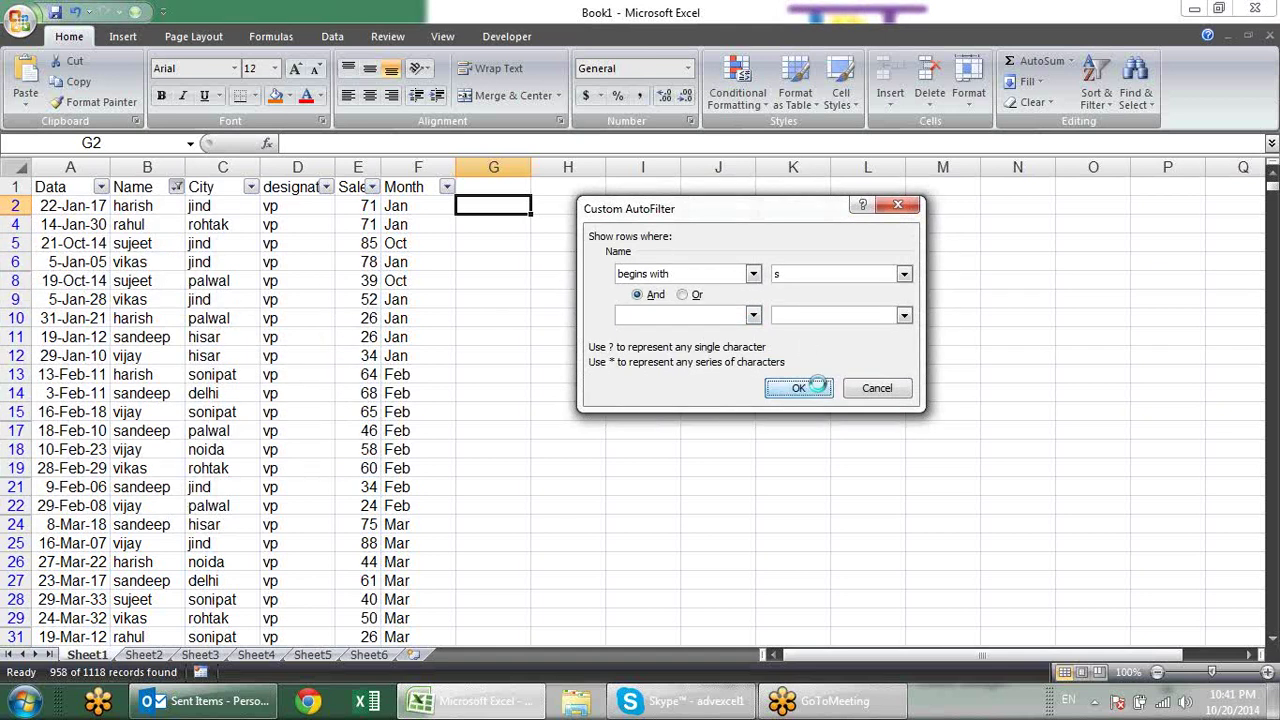
click(155, 224)
click(157, 299)
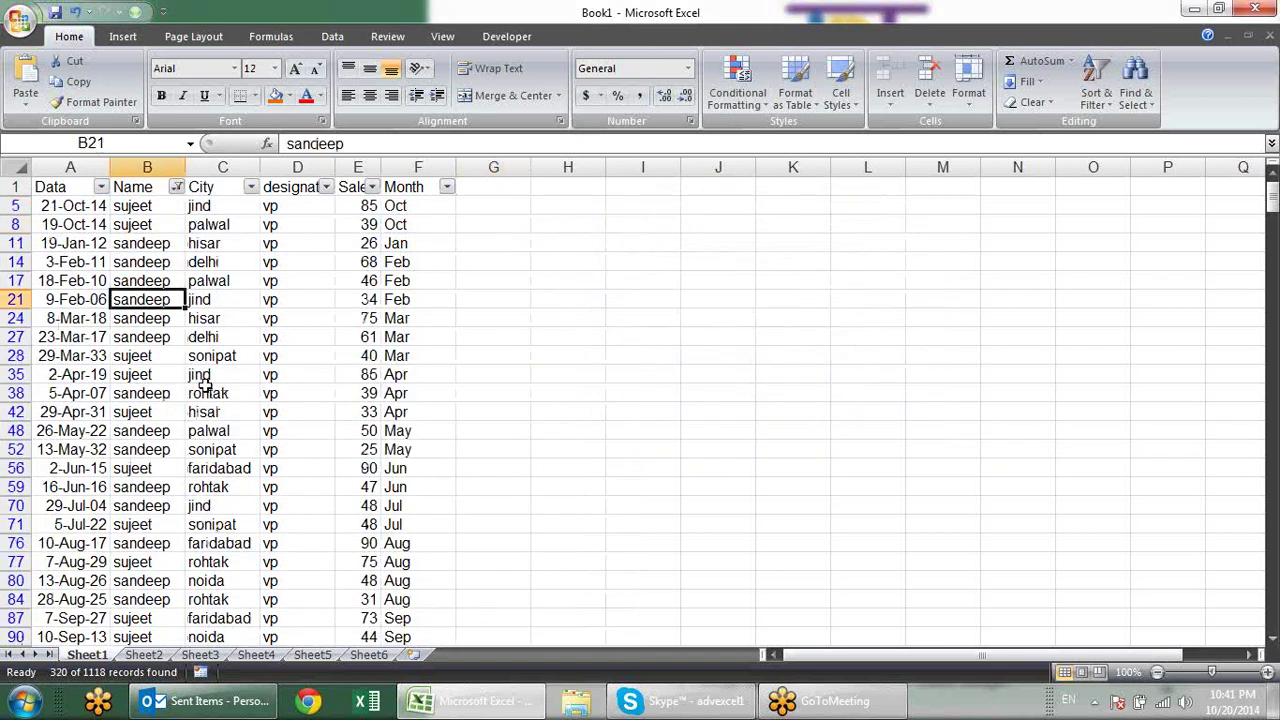
scroll(204, 385, down, 1)
scroll(204, 385, down, 3)
scroll(204, 385, up, 4)
scroll(202, 384, up, 1)
Step: Narrow the begins-with filter to san, leaving only sandeep
click(176, 187)
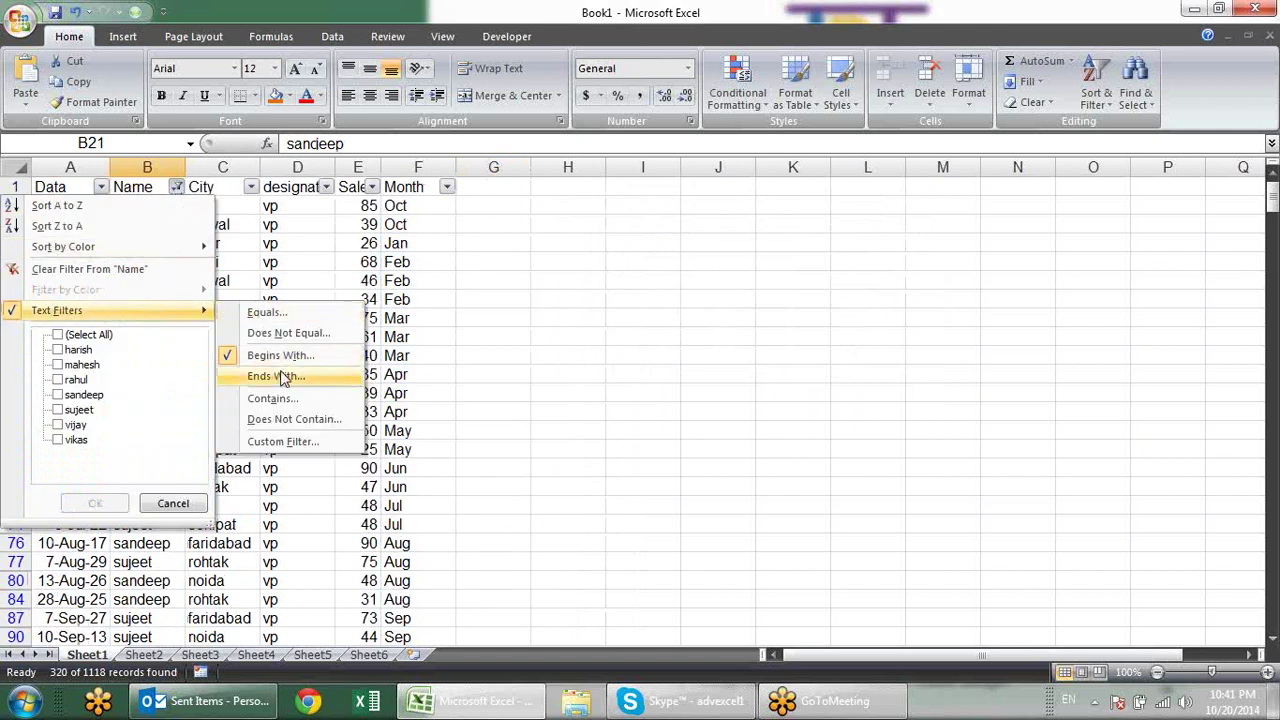
click(280, 355)
text(san)
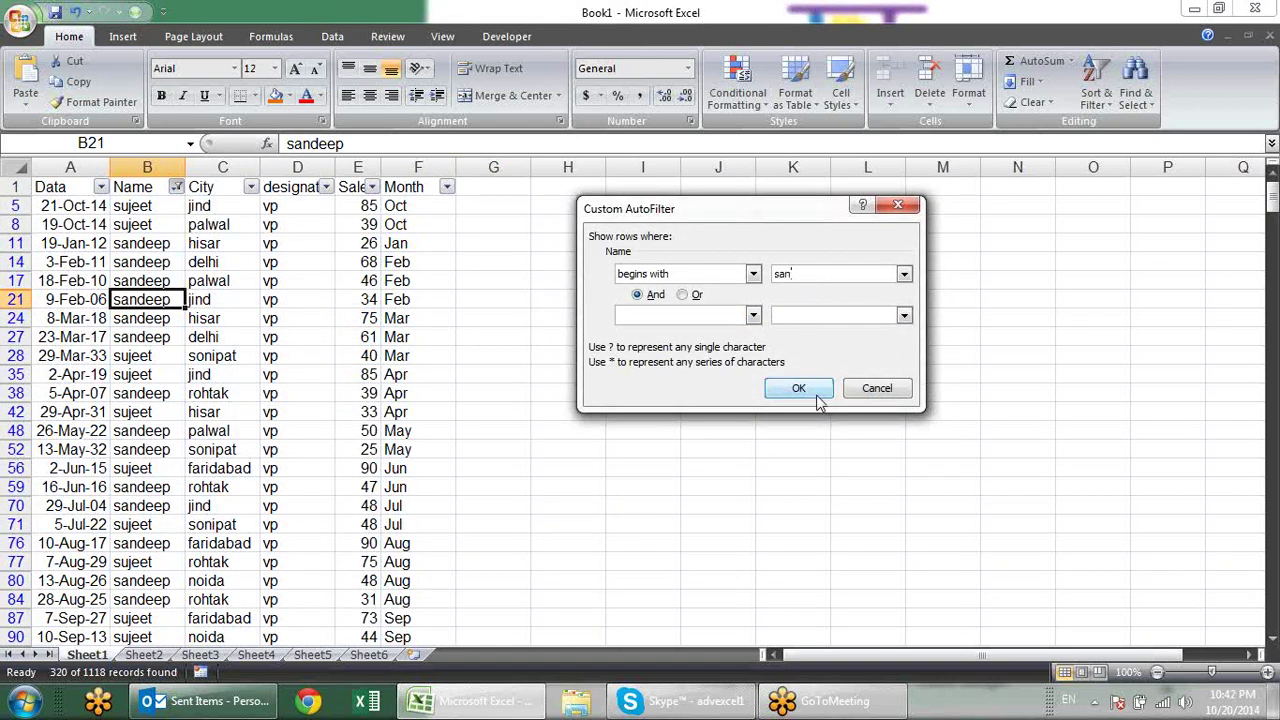
click(815, 391)
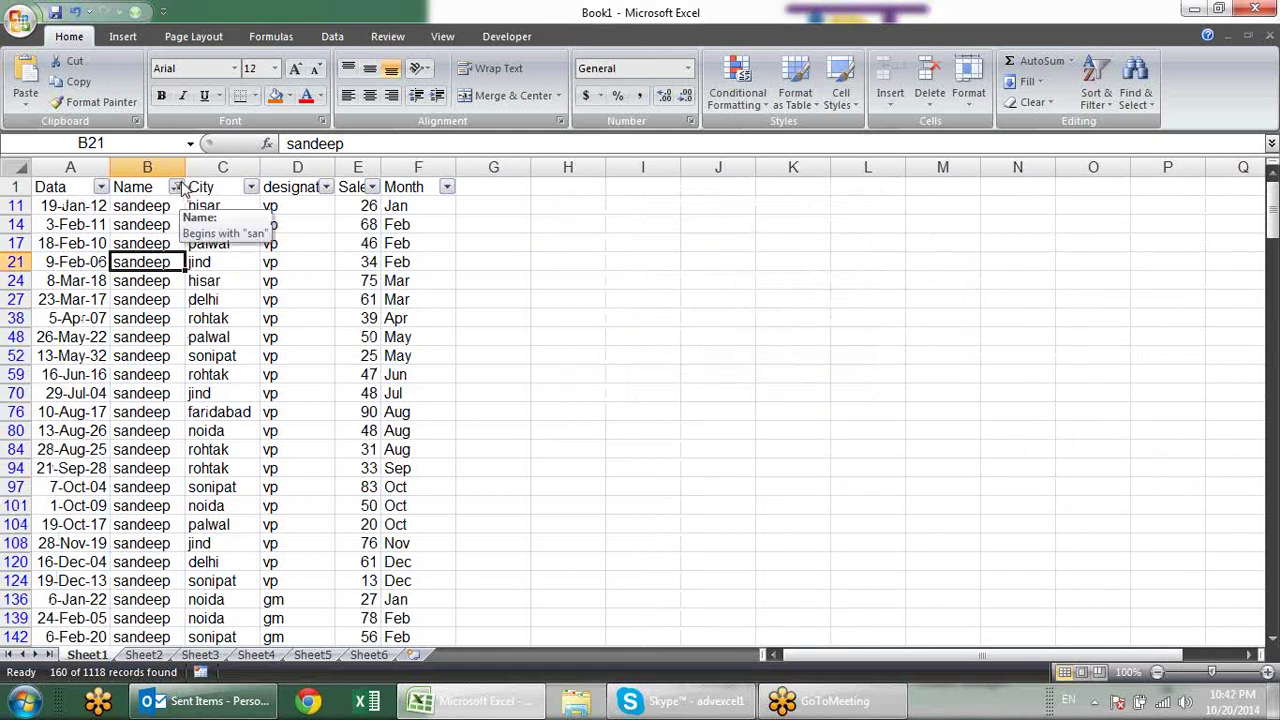
Step: Filter names ending in h and check entries like harish and mahesh
click(177, 188)
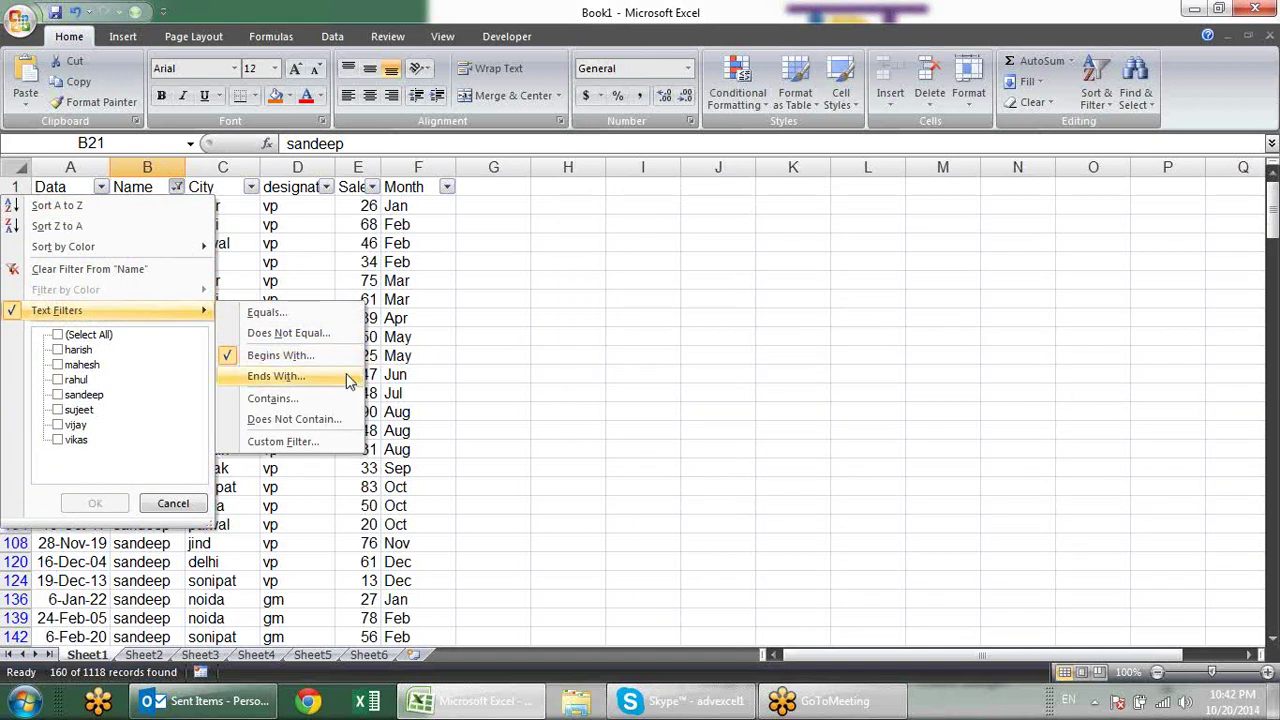
click(349, 380)
text(h)
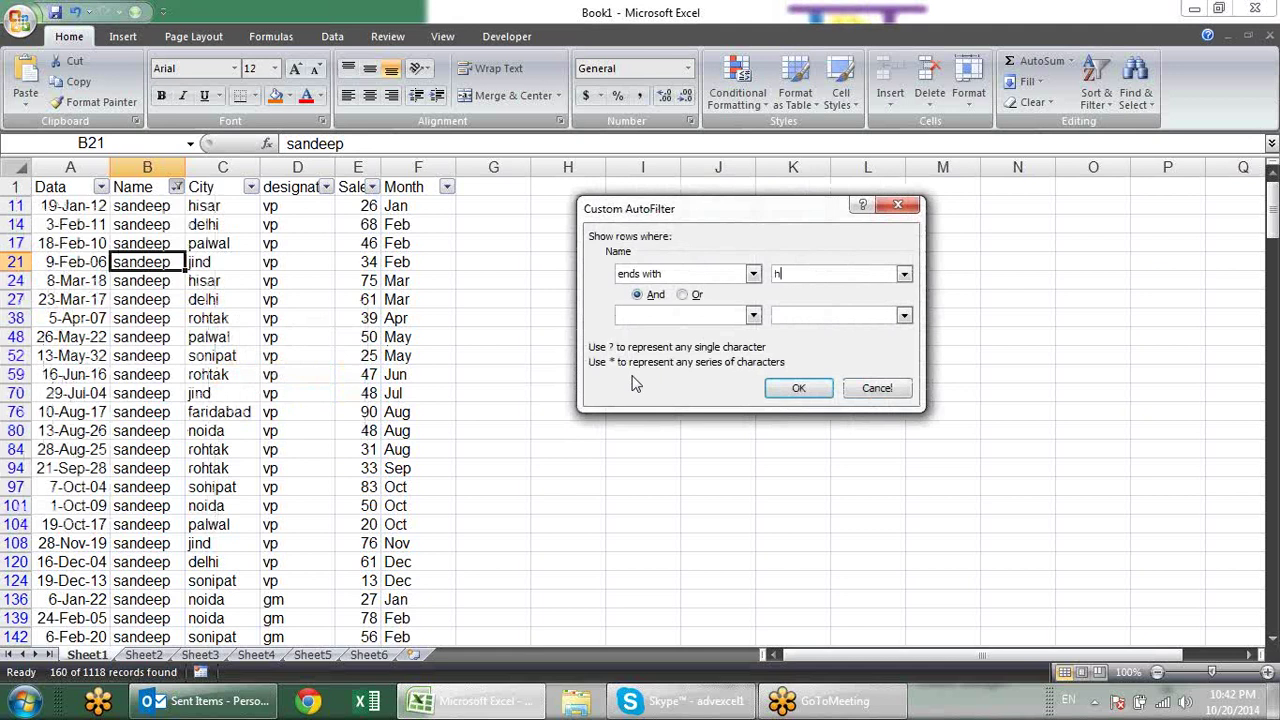
click(780, 388)
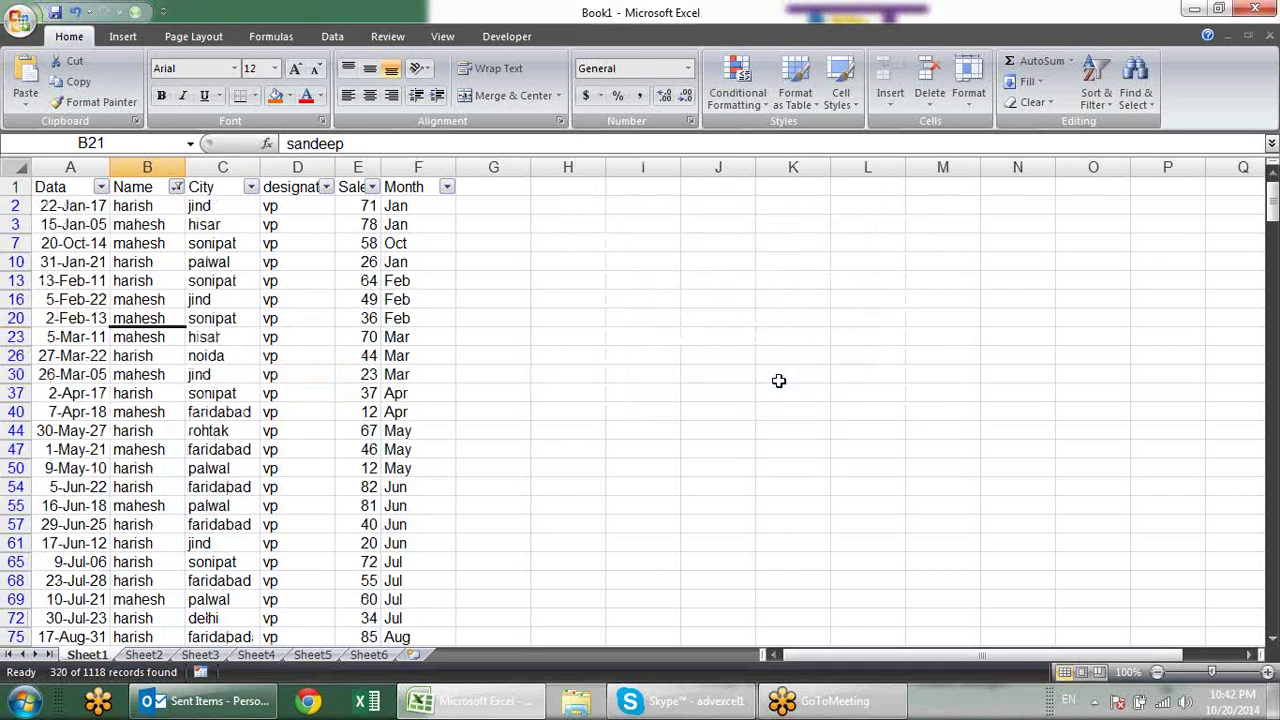
click(162, 222)
click(146, 204)
click(172, 249)
click(160, 338)
click(154, 440)
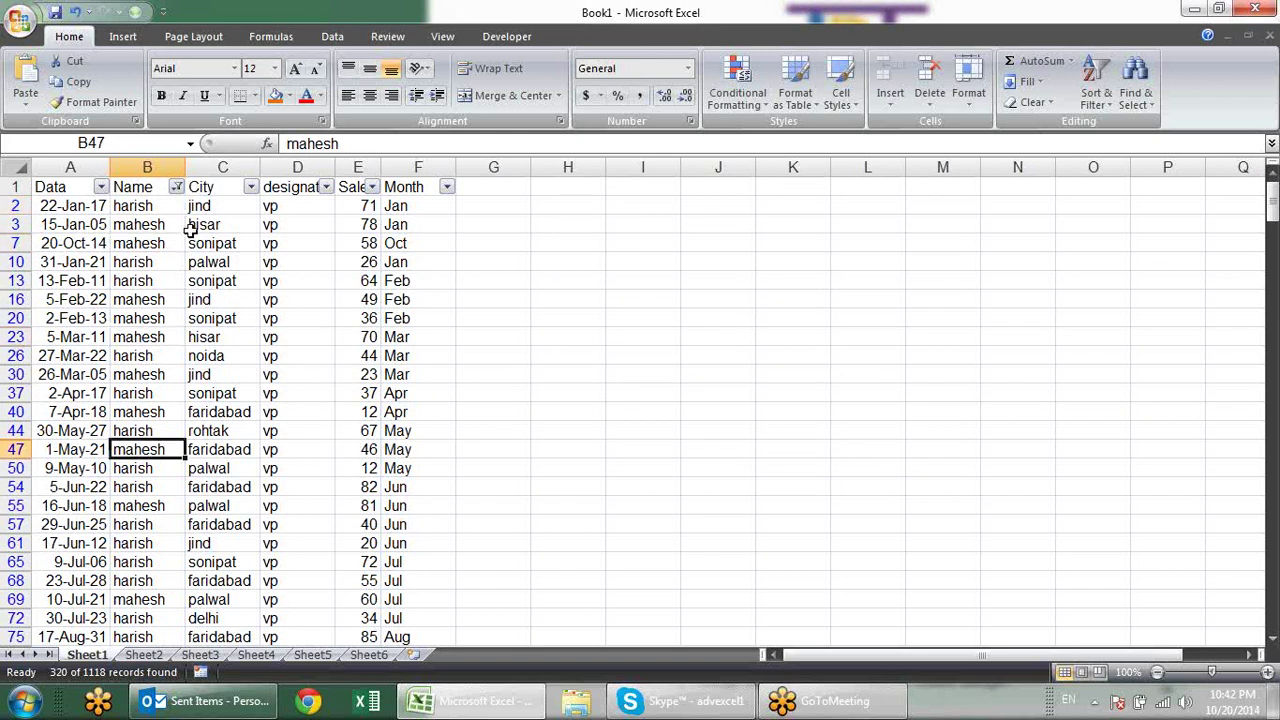
Step: Filter names containing ee, leaving the sandeep and sujeet rows (320 of 1118)
click(176, 190)
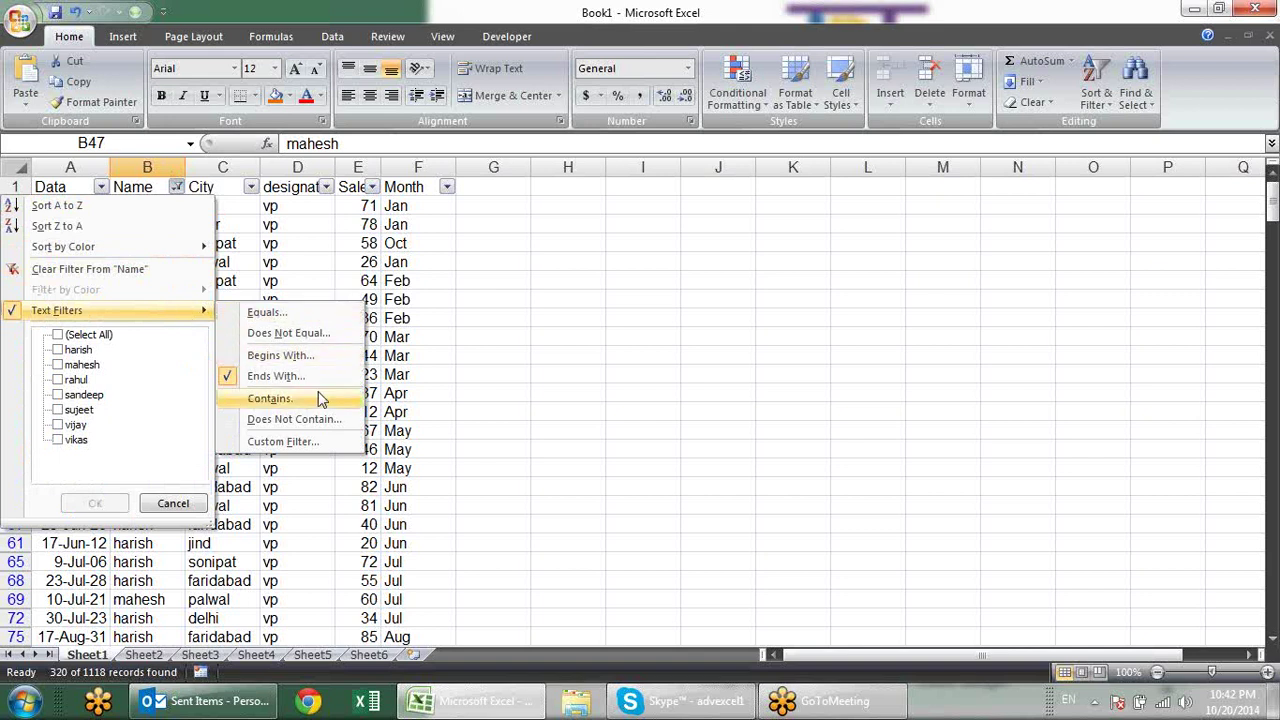
click(270, 398)
text(ee)
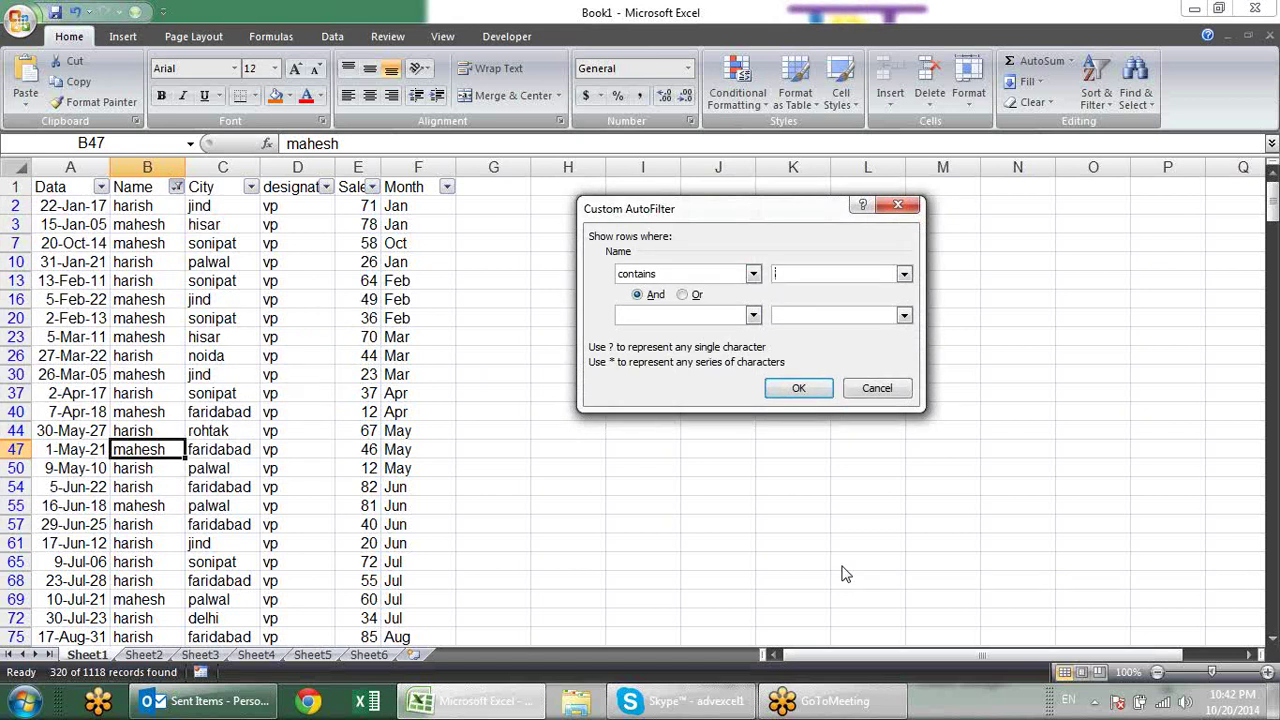
click(797, 387)
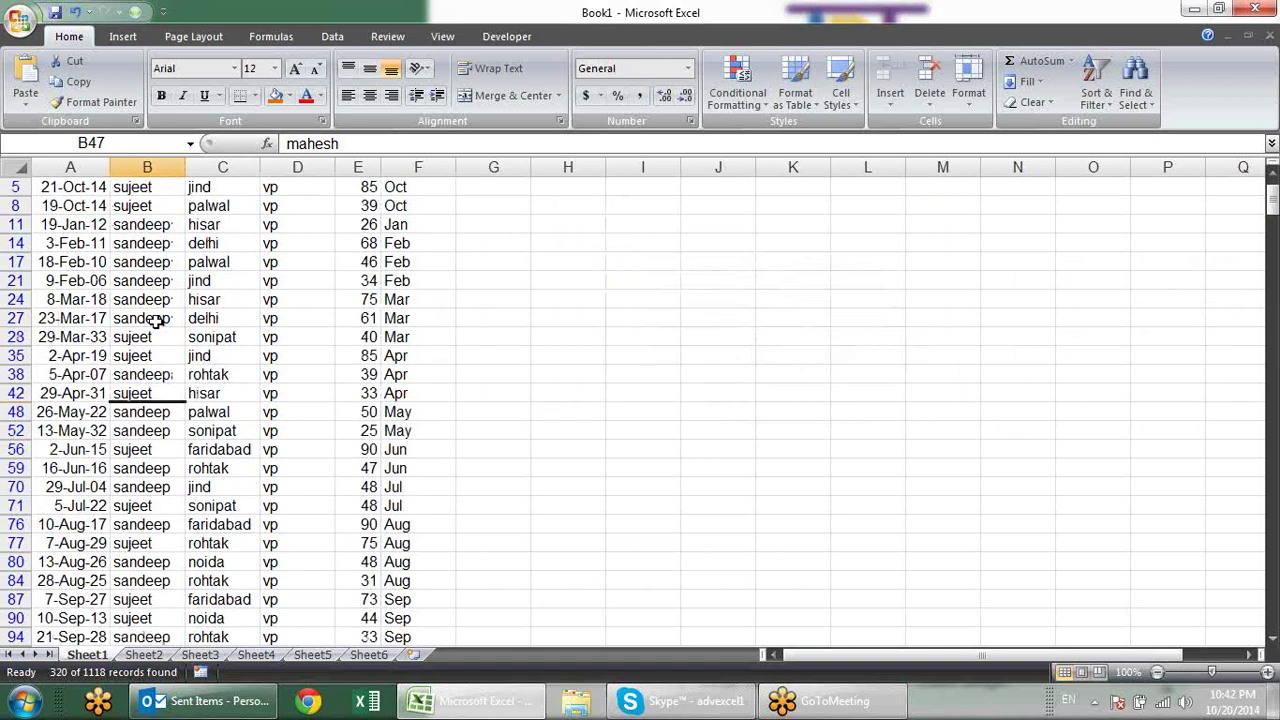
scroll(155, 320, down, 2)
scroll(155, 320, down, 2)
scroll(155, 320, down, 1)
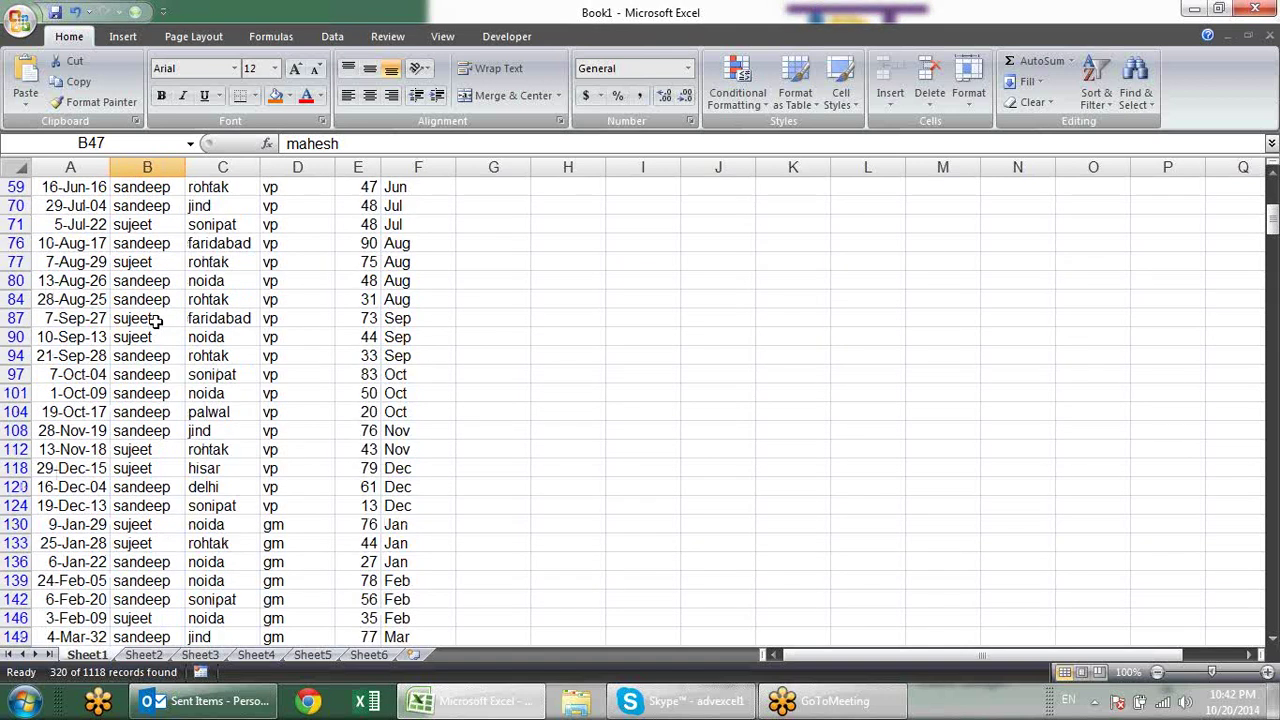
scroll(155, 320, up, 3)
scroll(155, 320, up, 2)
Step: Filter the Name column to names that do not contain sh
click(175, 187)
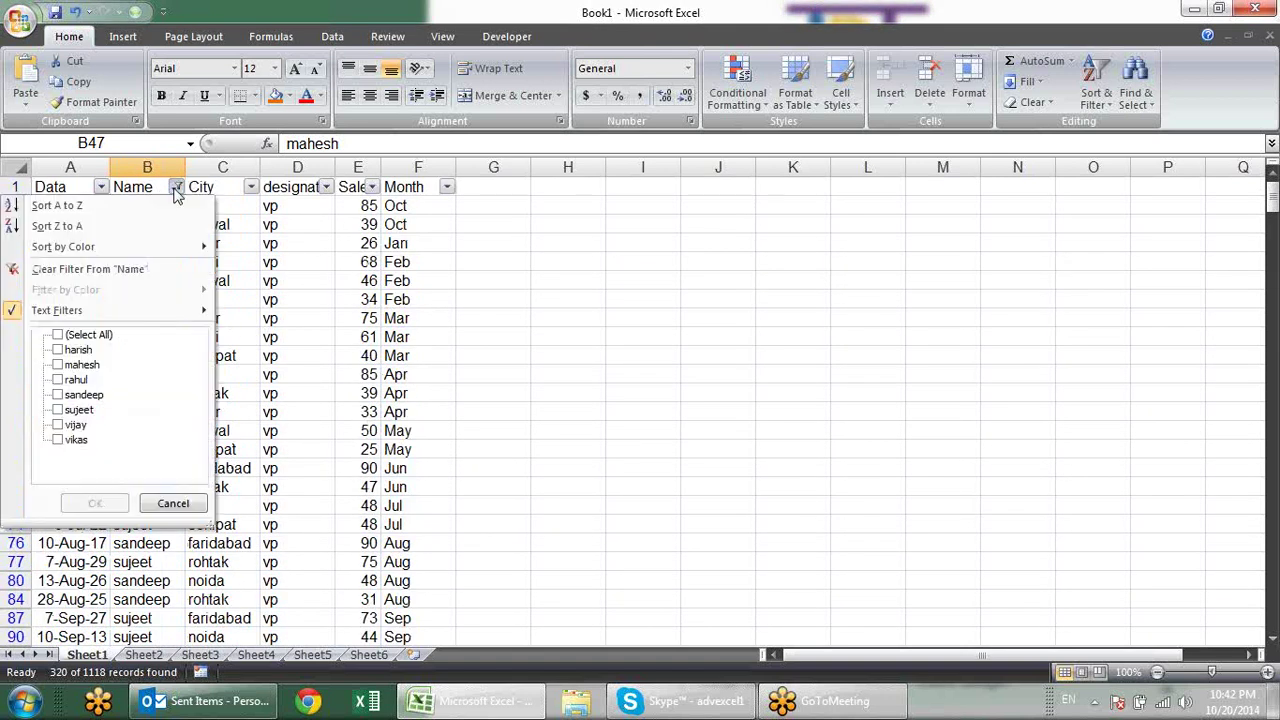
mouse_move(57, 310)
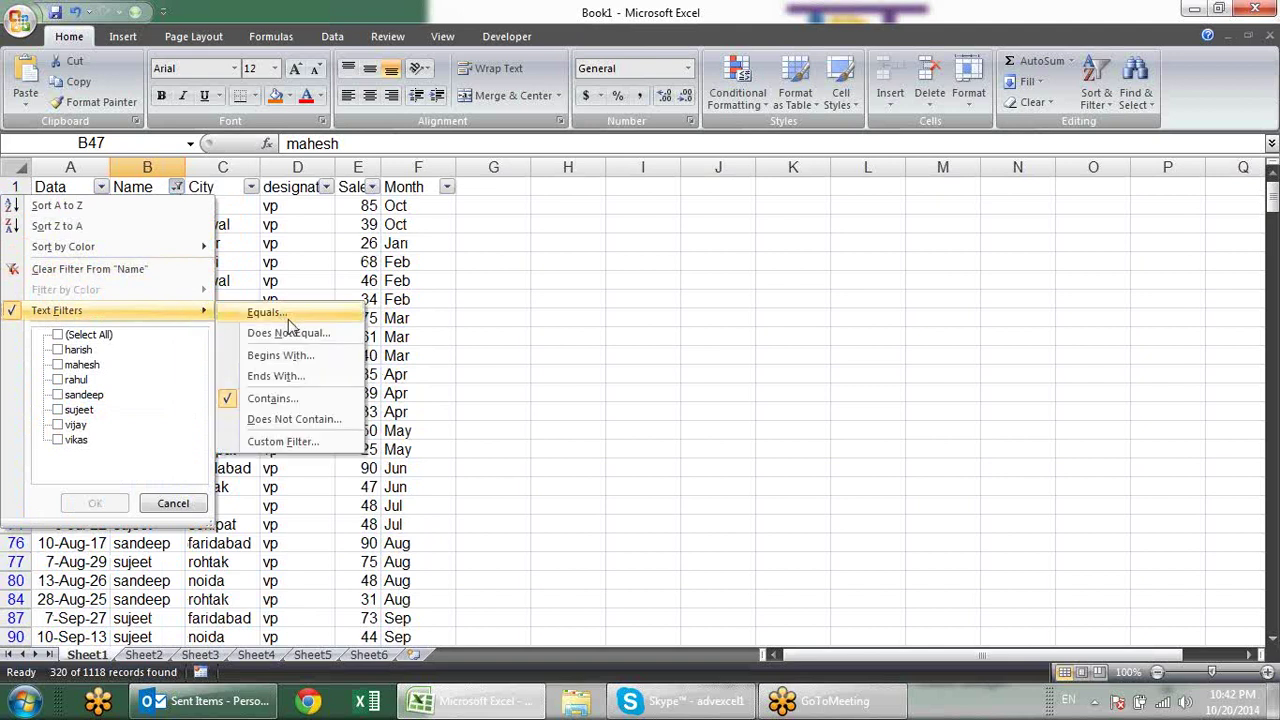
click(300, 419)
text(sh)
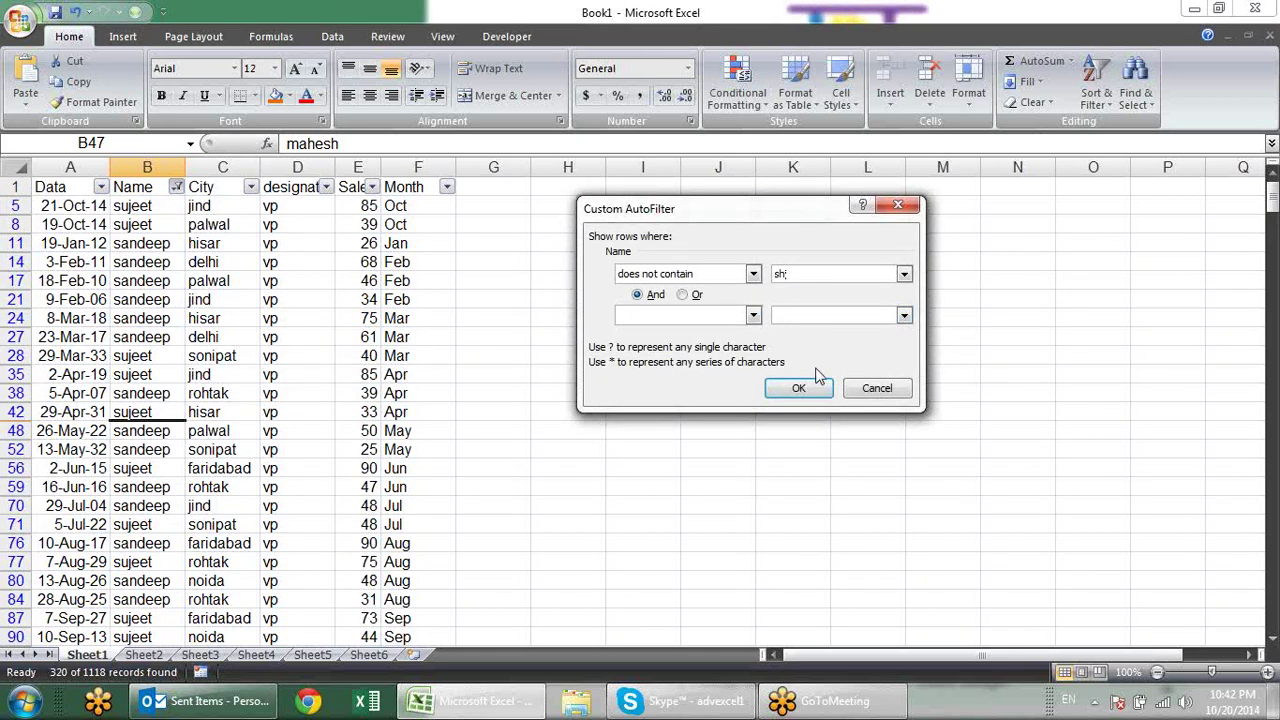
click(799, 390)
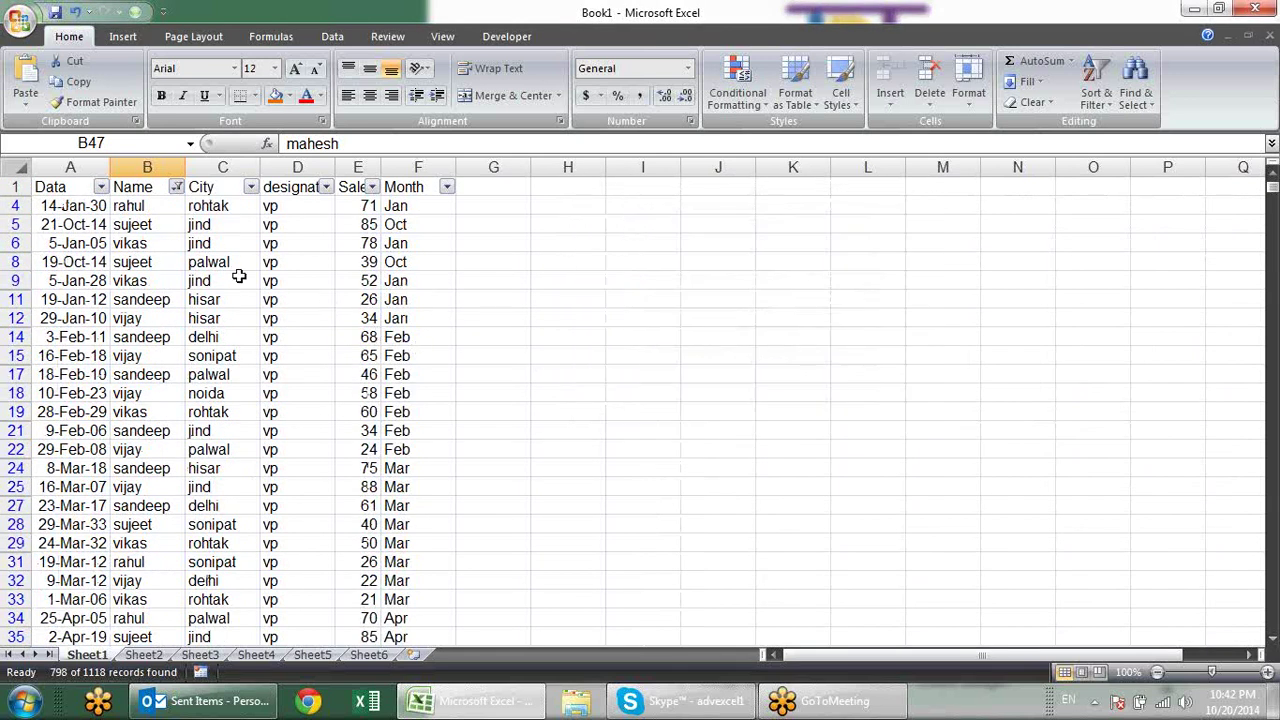
scroll(157, 273, down, 3)
scroll(158, 336, down, 3)
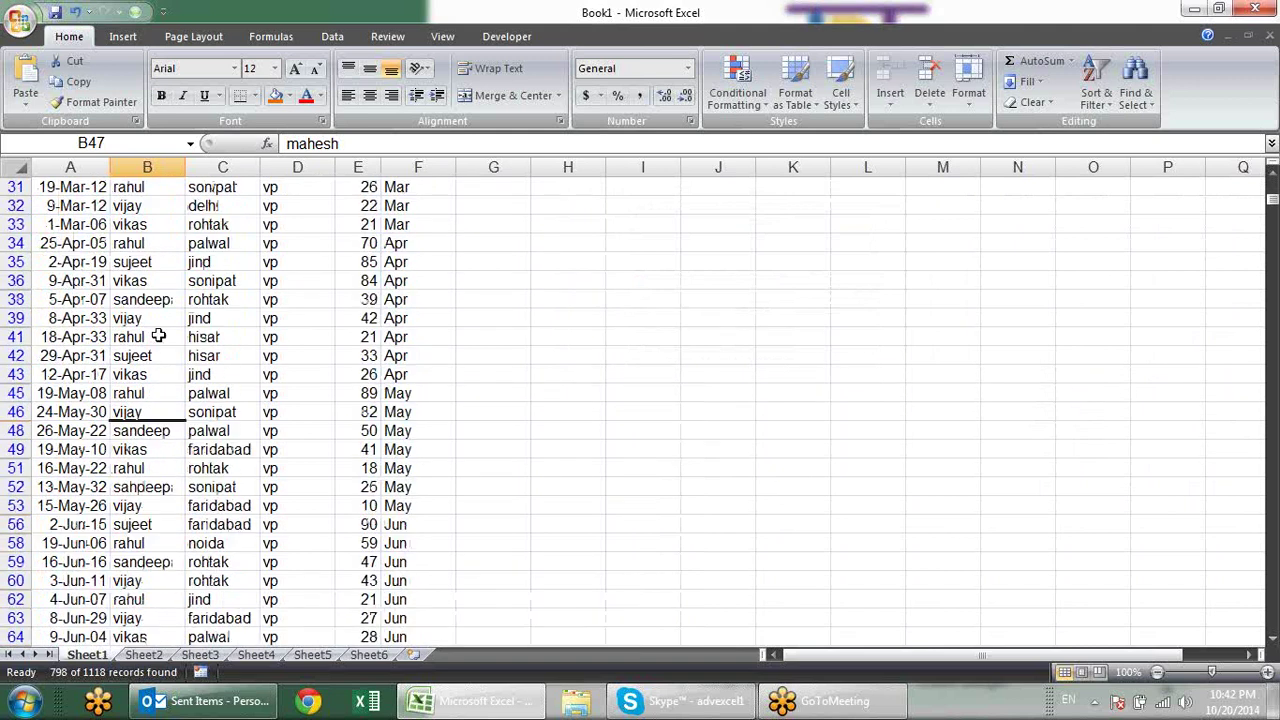
scroll(158, 336, down, 3)
scroll(158, 336, up, 4)
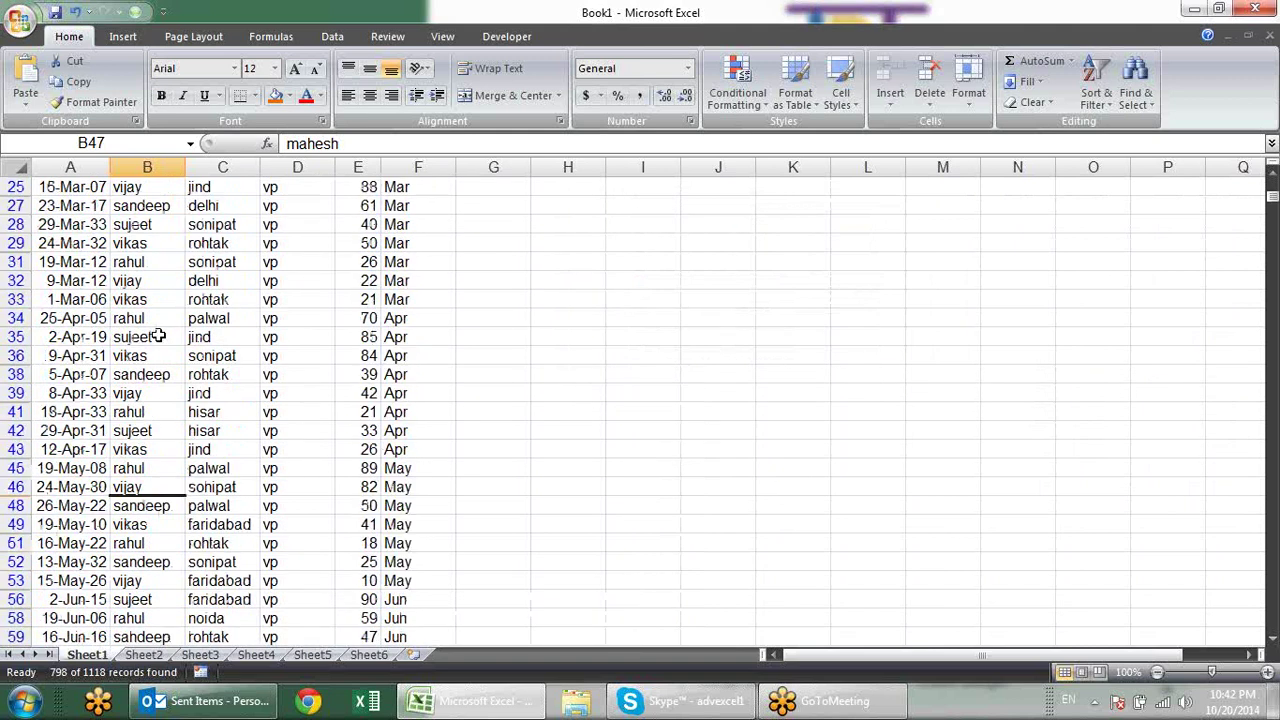
scroll(158, 336, up, 3)
scroll(158, 336, up, 3)
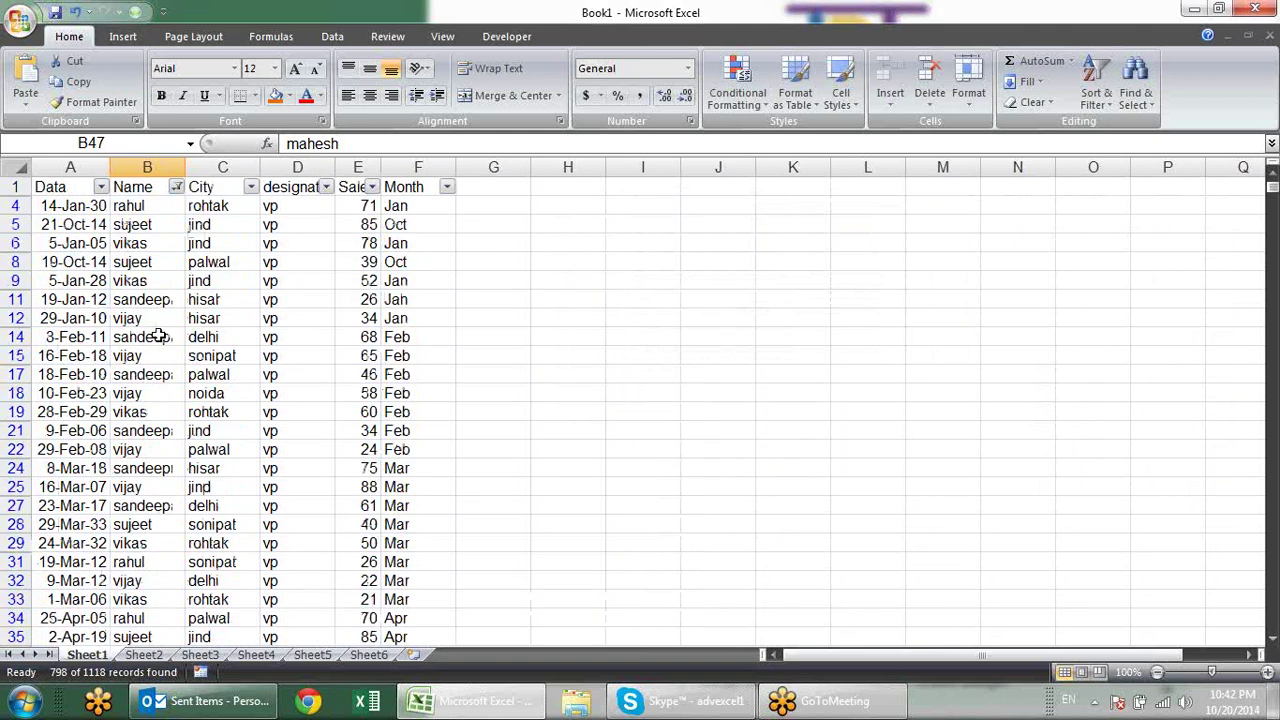
Step: Review the Name filter options without changes, then select Sales cell E4
click(176, 187)
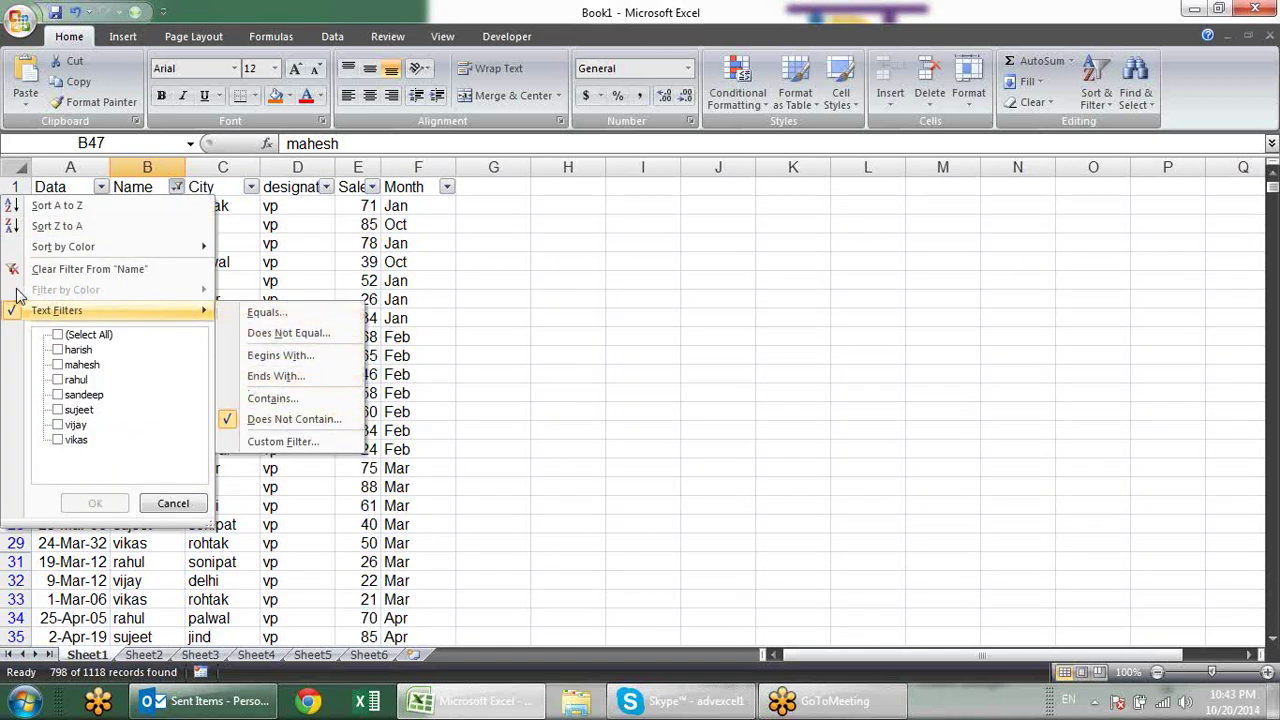
click(537, 316)
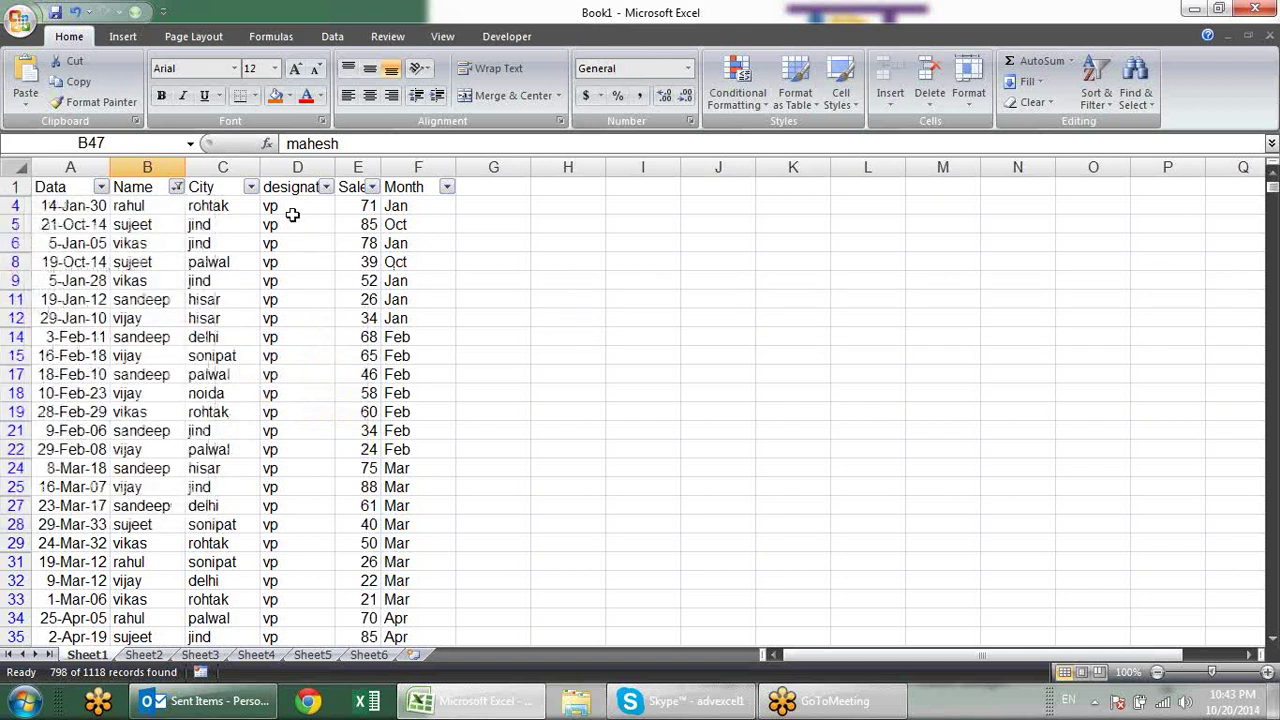
click(360, 206)
Step: Undo the filtering so all rows show, then try and abandon an equals condition on Sales
key(ctrl+z)
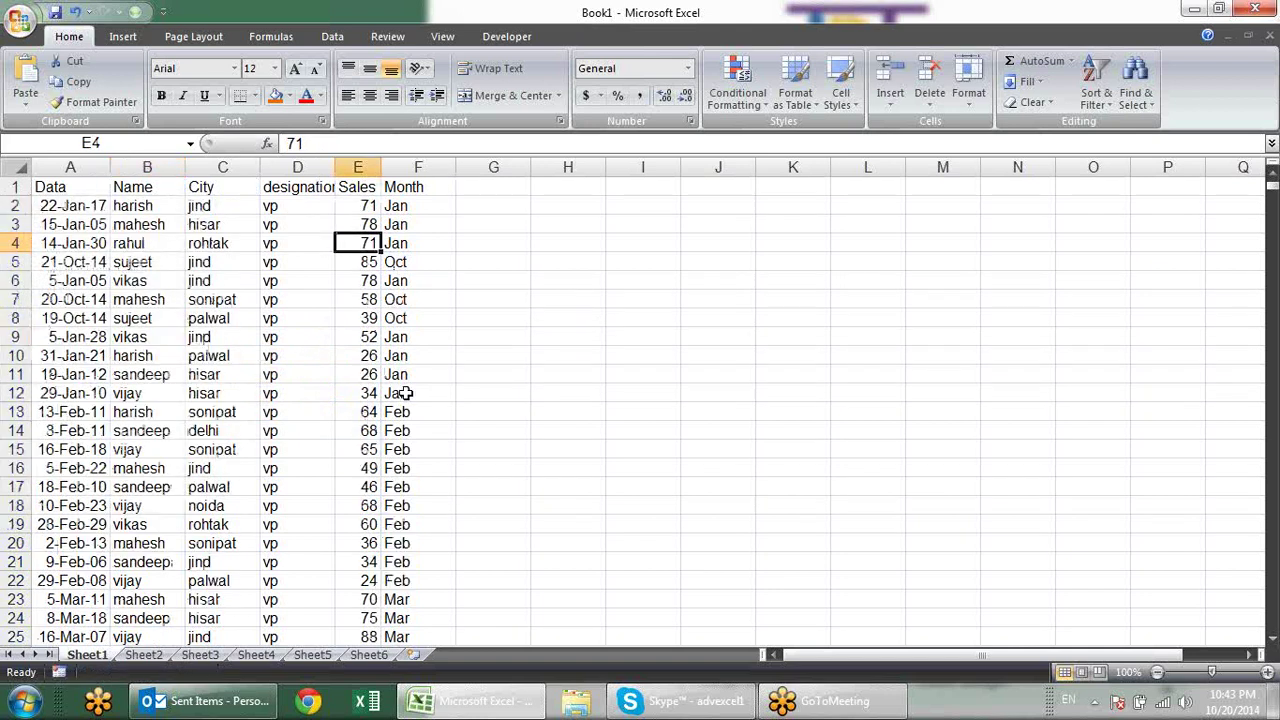
click(498, 213)
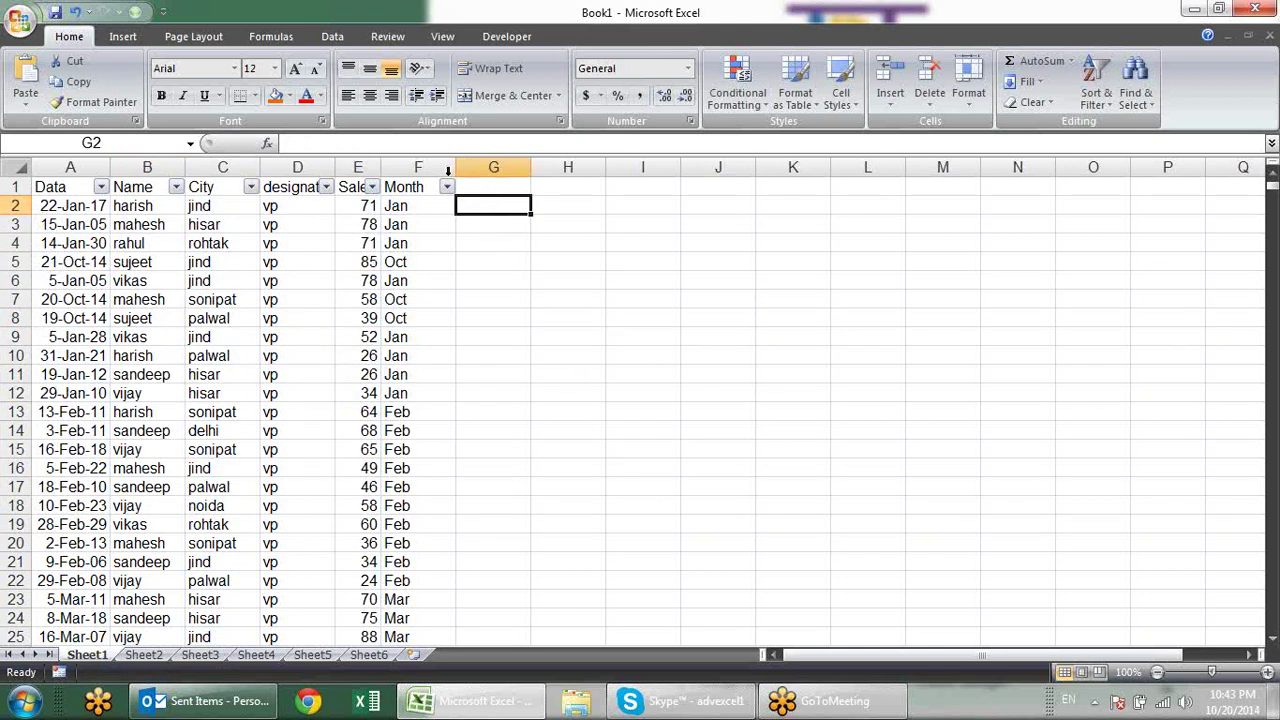
click(372, 187)
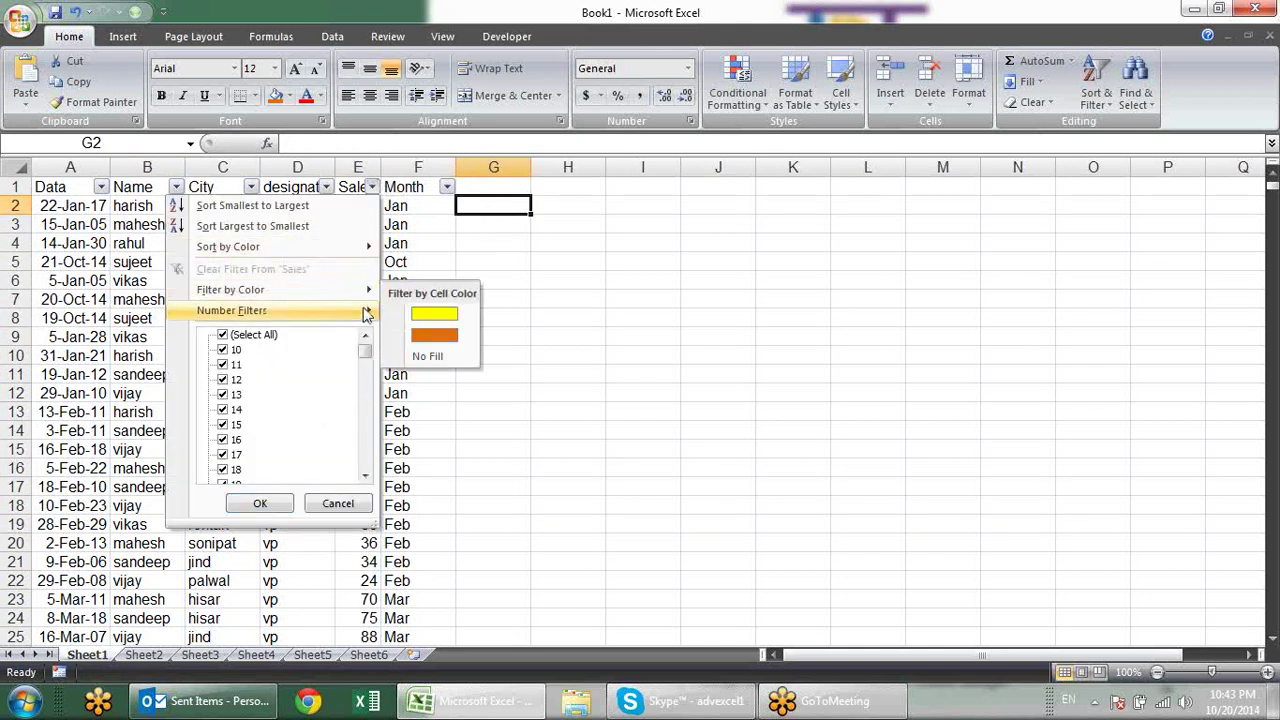
mouse_move(232, 310)
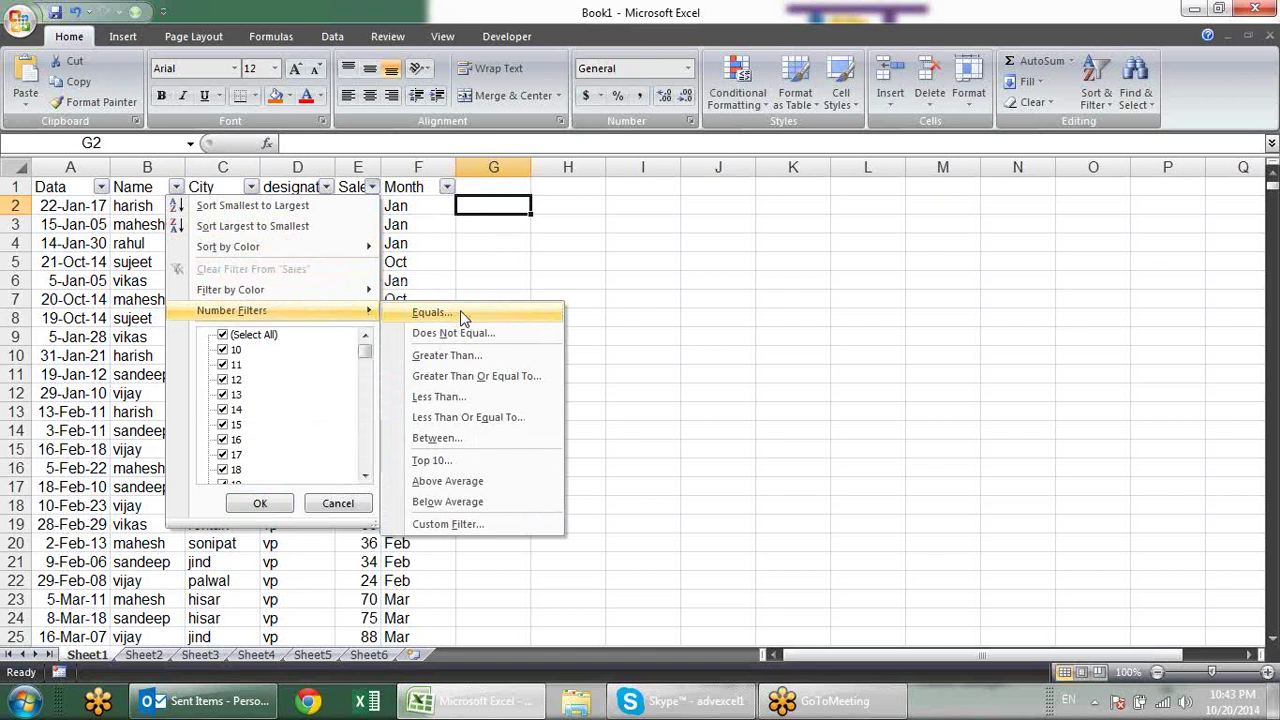
click(460, 312)
click(903, 276)
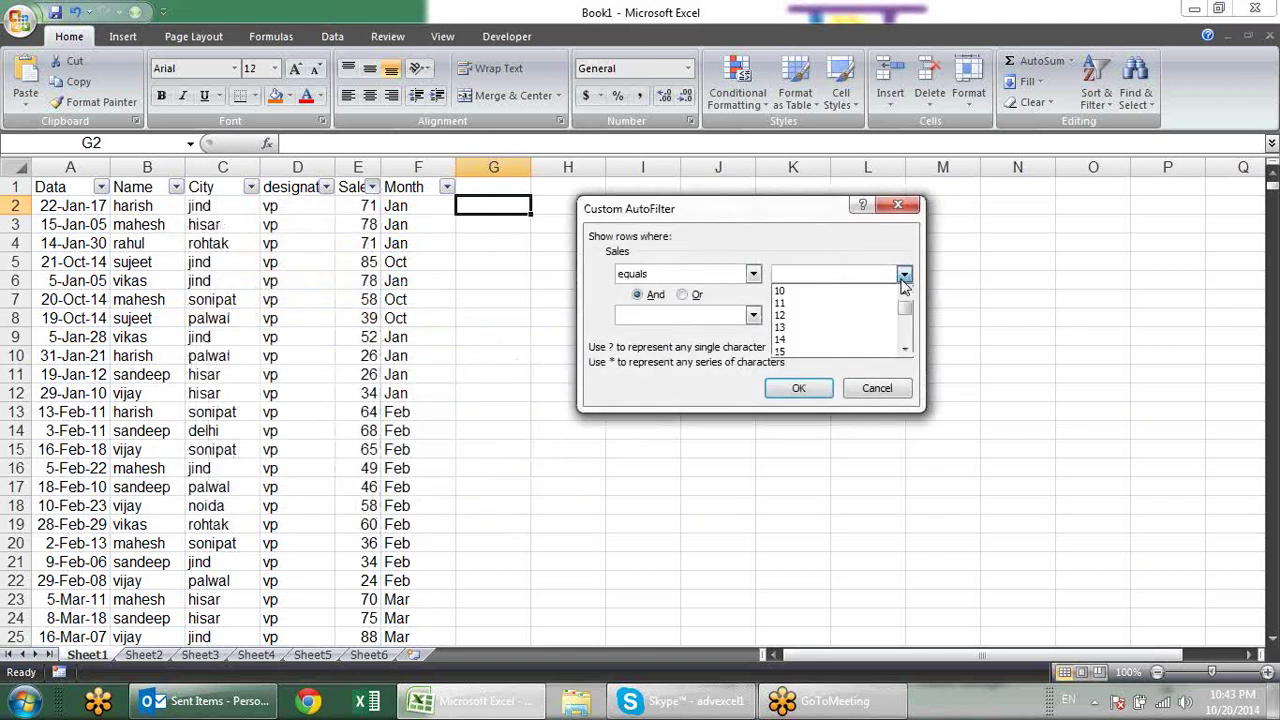
key(Escape)
key(Escape)
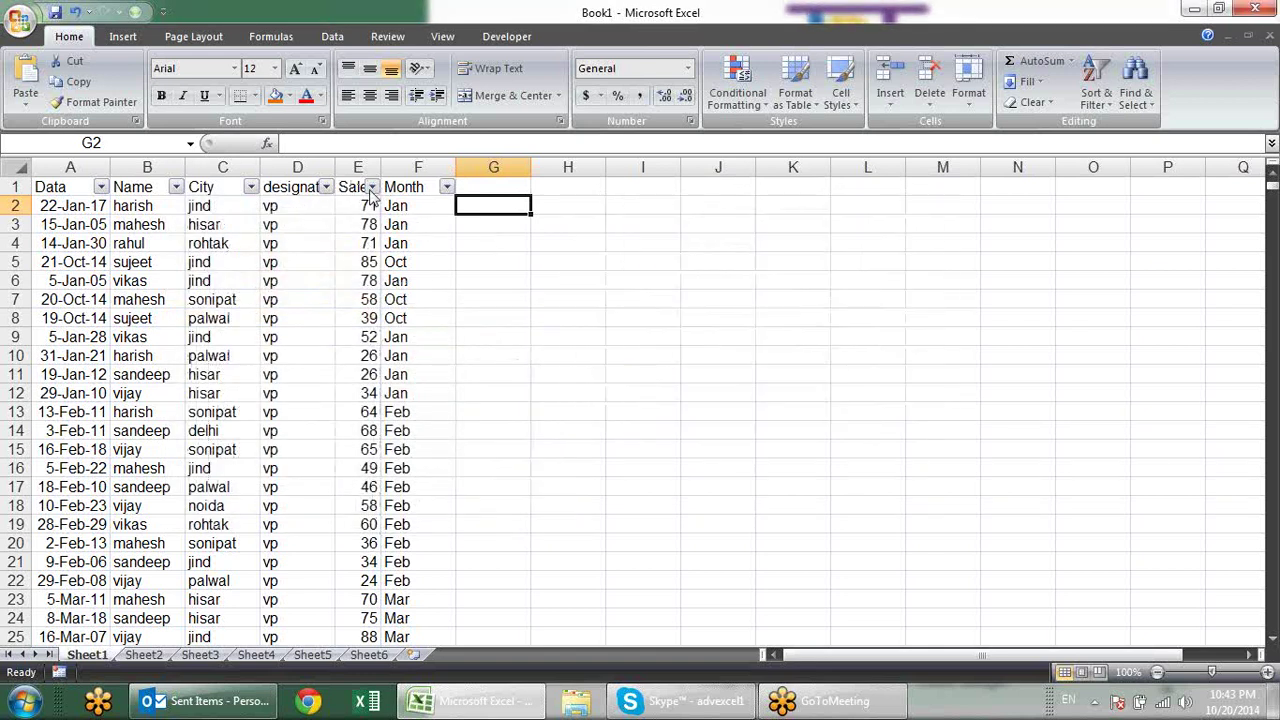
Step: Filter Sales to values greater than 80 and check results like 84 in E36
click(372, 187)
mouse_move(232, 310)
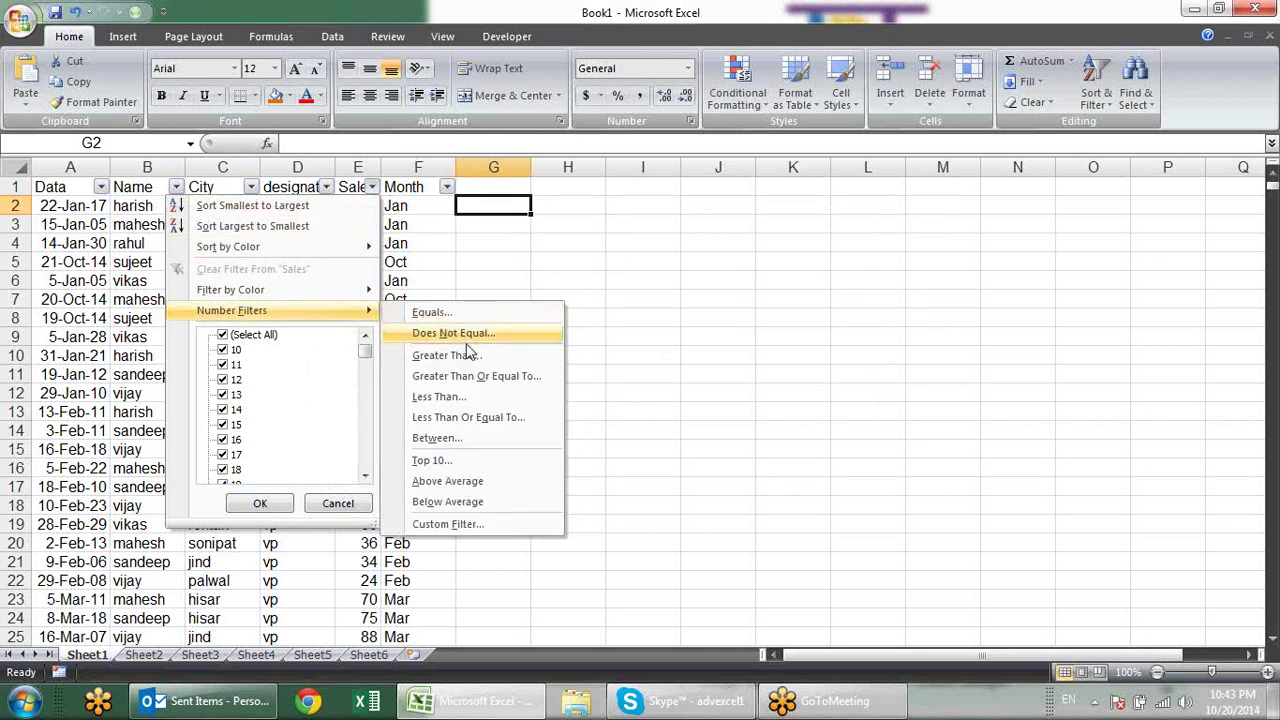
click(466, 355)
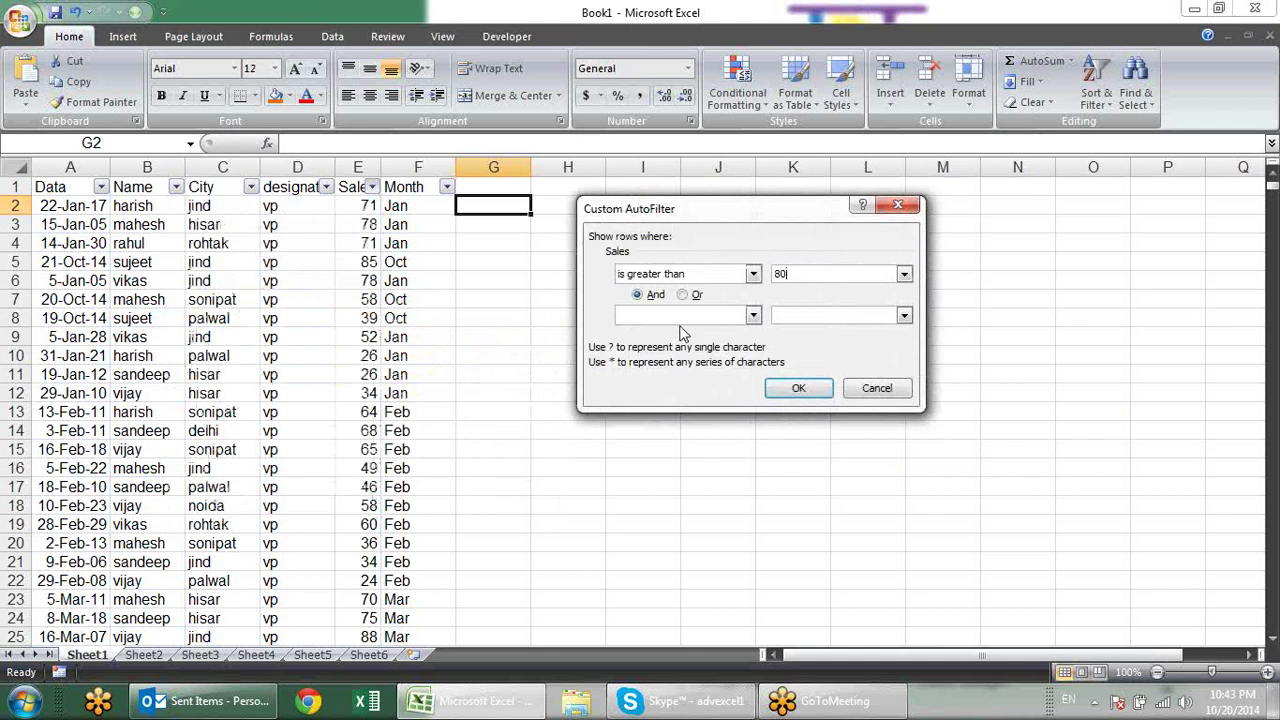
click(798, 390)
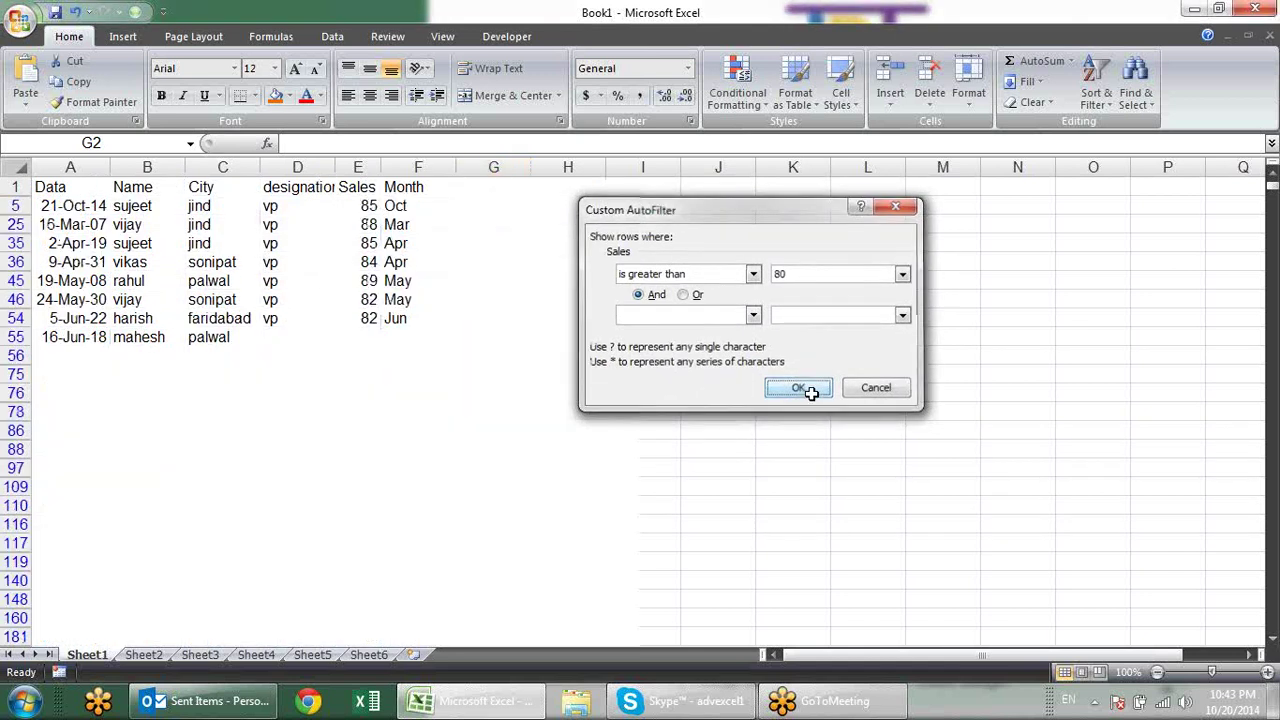
click(353, 256)
scroll(352, 530, down, 1)
scroll(352, 530, down, 2)
scroll(352, 530, up, 2)
Step: Change the Sales filter to greater than or equal to 80, confirming the 80 in E274 appears
click(371, 189)
mouse_move(232, 310)
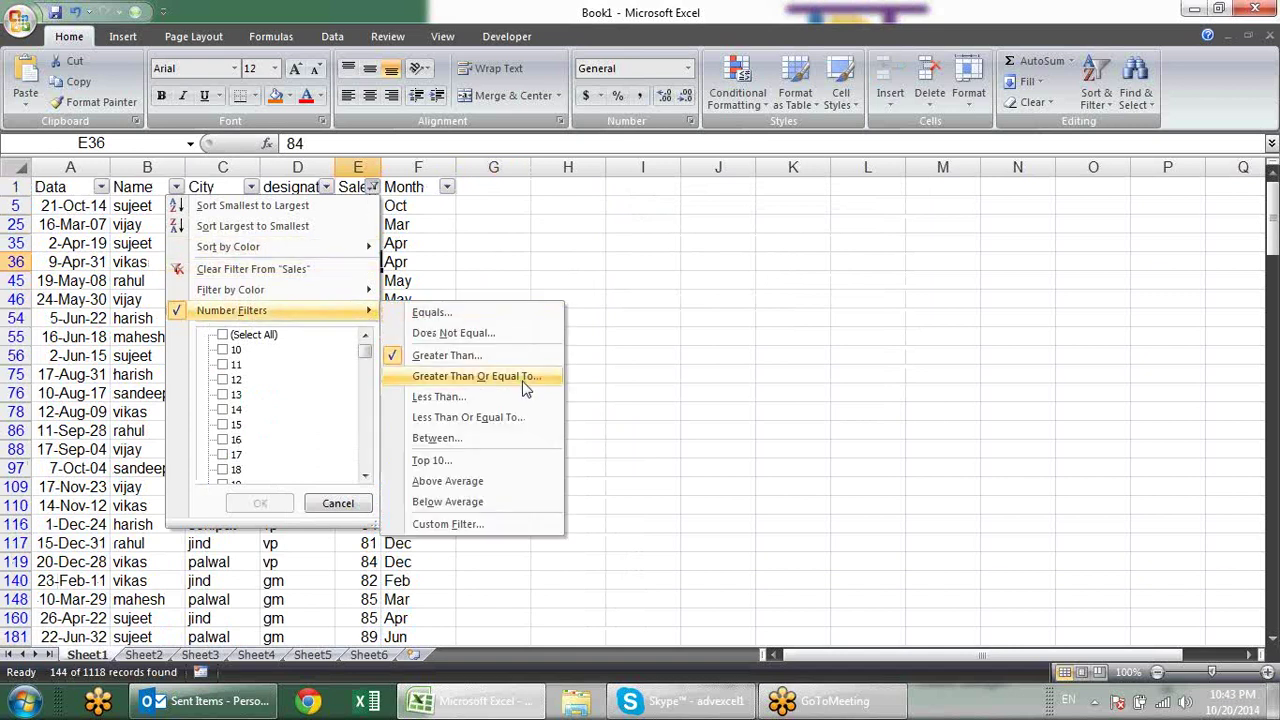
click(525, 377)
text(80)
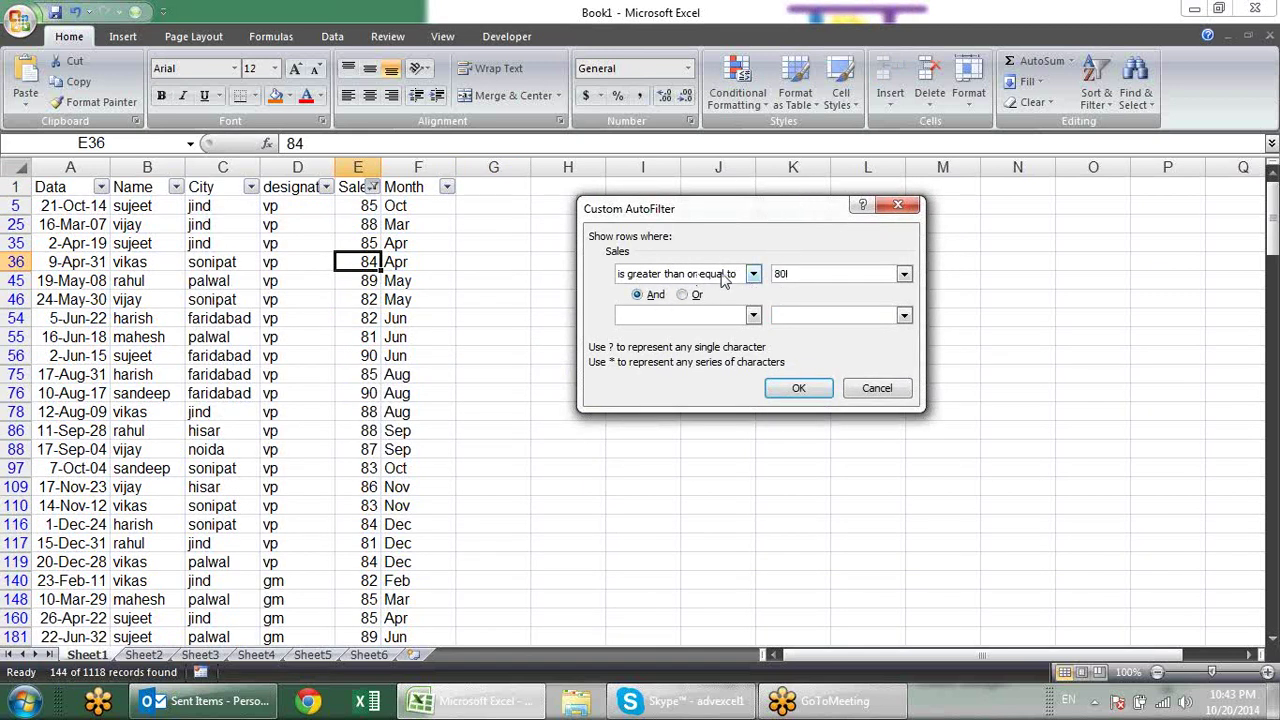
click(795, 388)
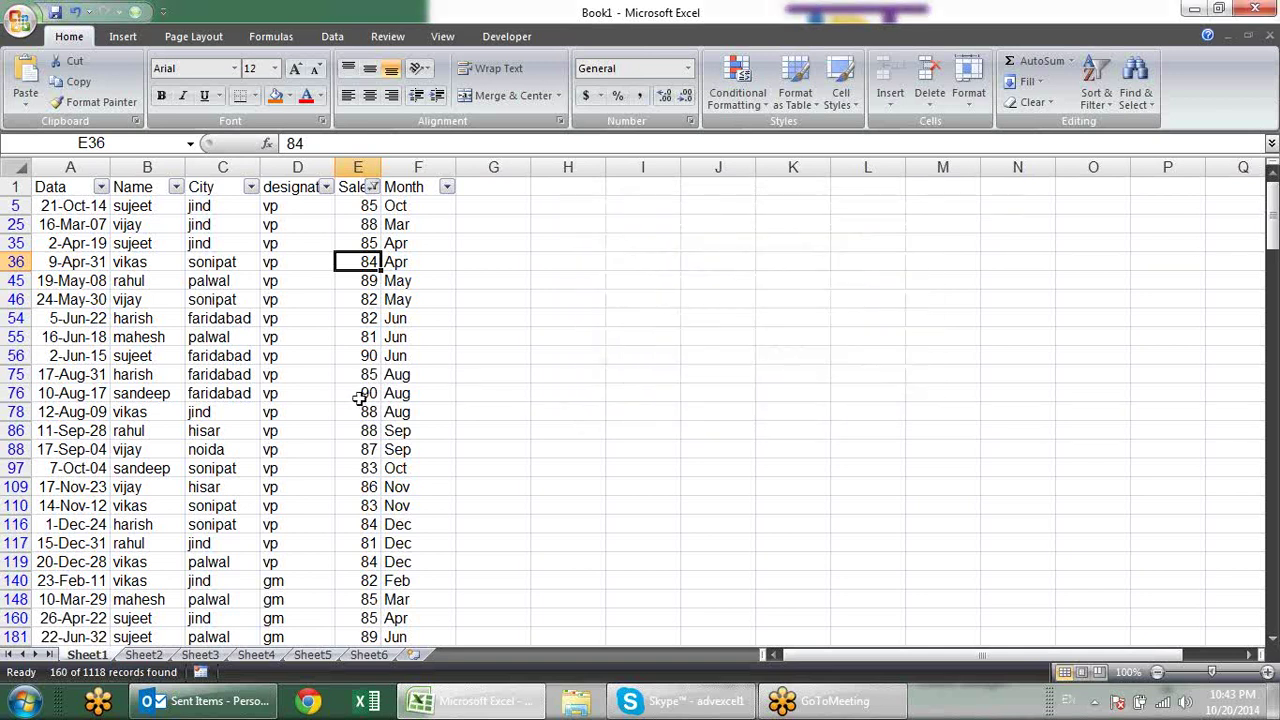
scroll(386, 429, down, 2)
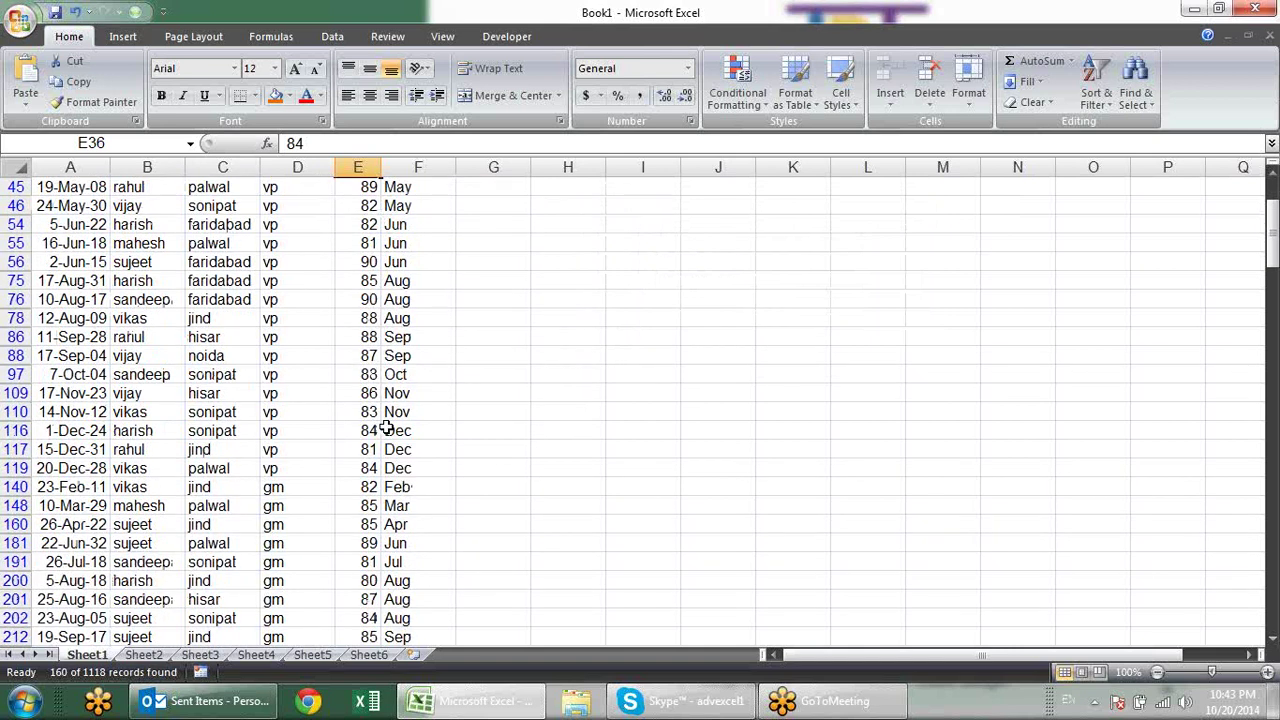
scroll(386, 429, down, 2)
scroll(386, 429, down, 1)
scroll(386, 429, down, 2)
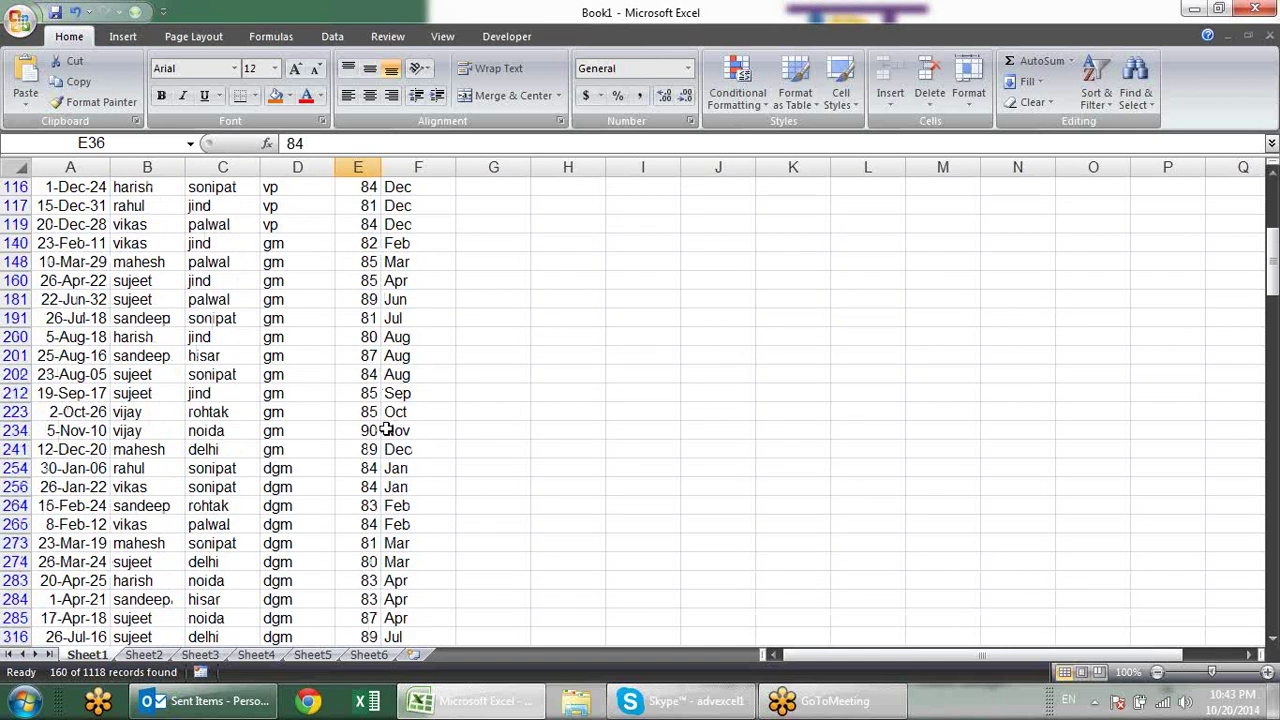
click(358, 562)
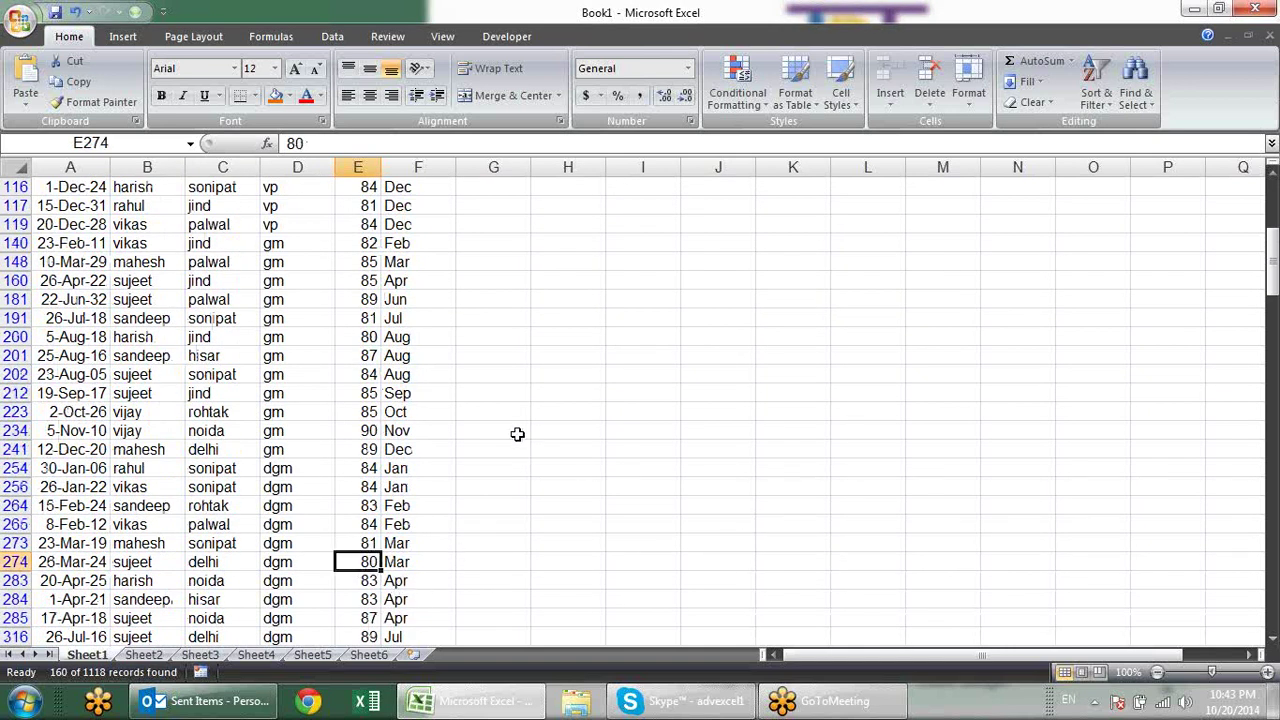
scroll(517, 434, up, 2)
scroll(517, 434, up, 4)
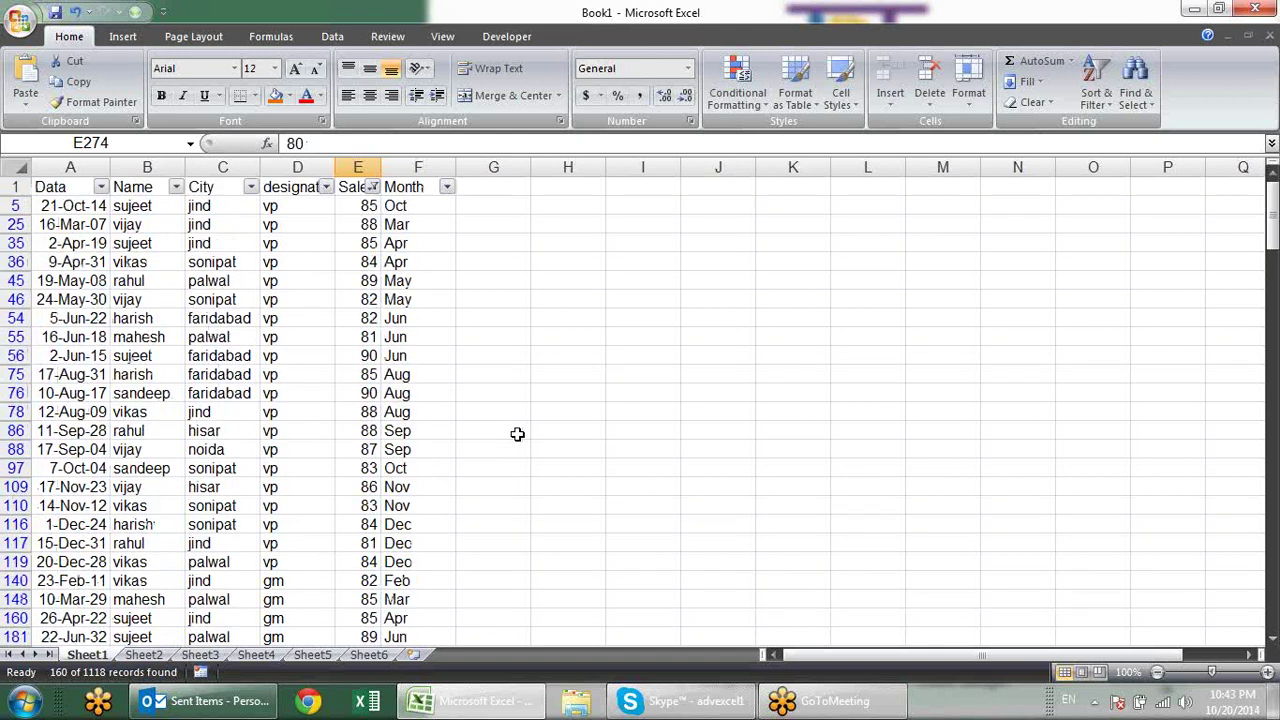
Step: Filter Sales to values less than 15
click(372, 187)
mouse_move(232, 310)
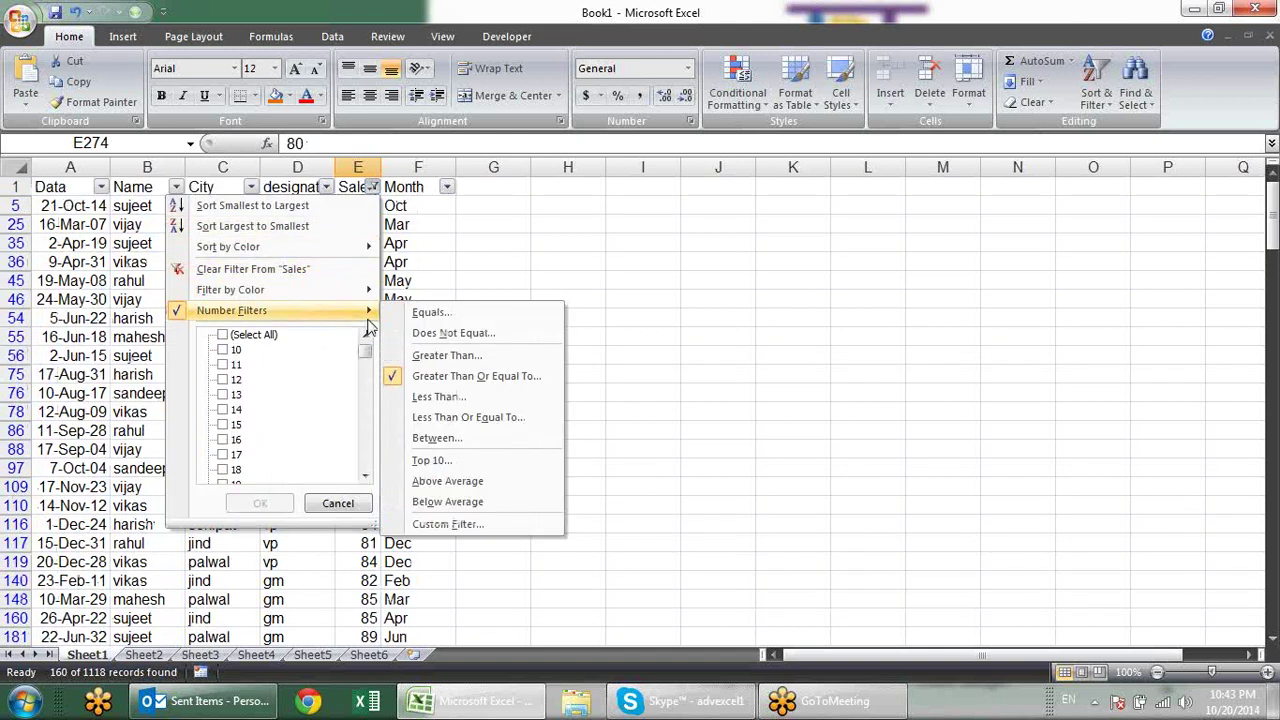
click(503, 395)
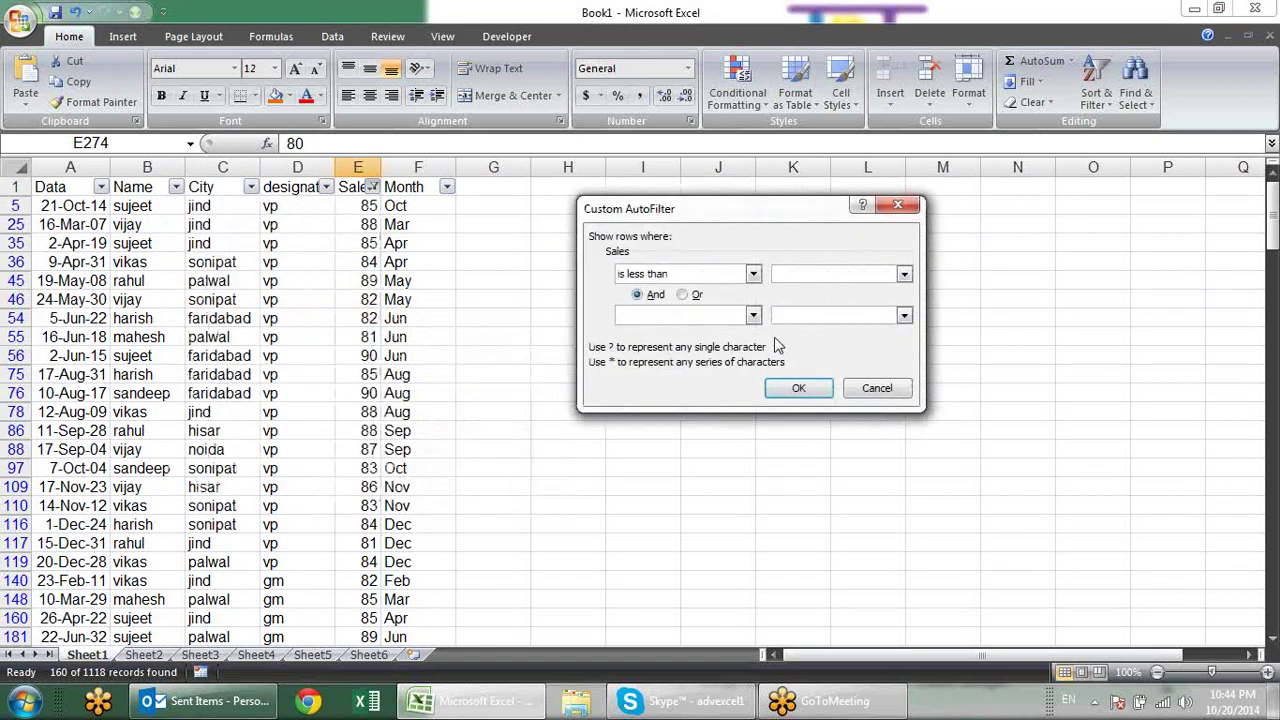
text(15)
key(Return)
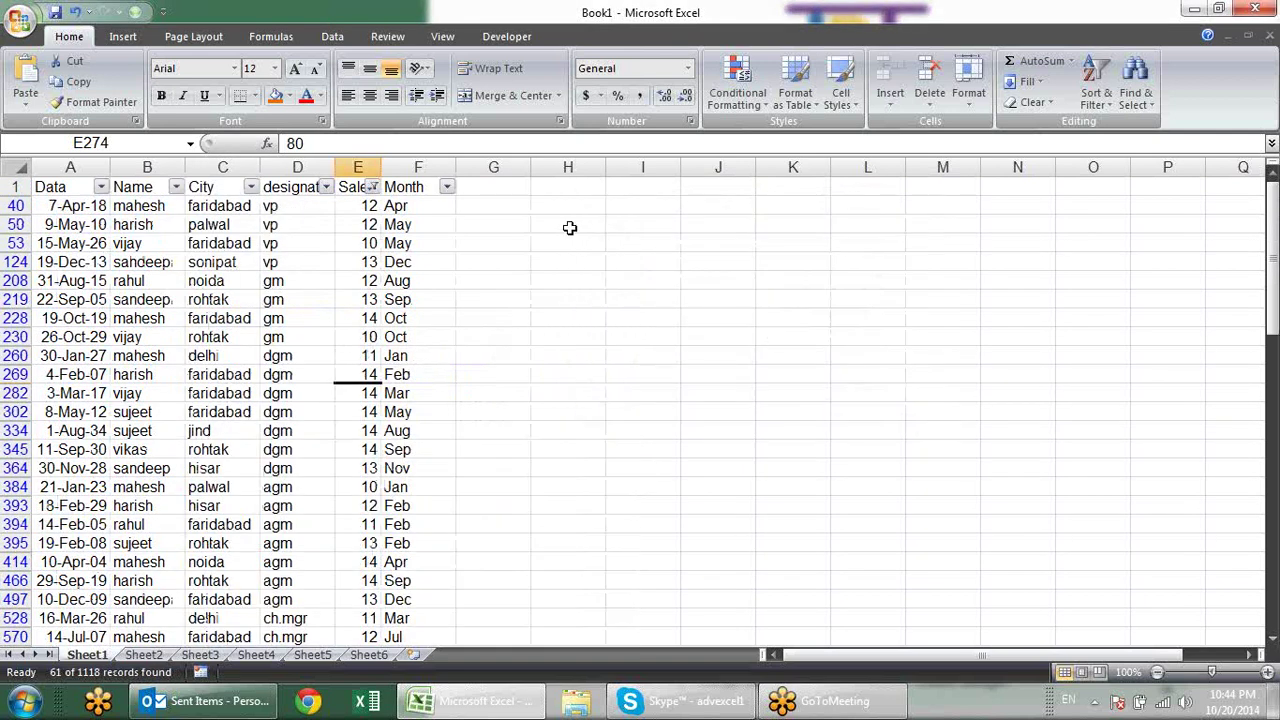
Step: Change the Sales filter to less than or equal to 15 and inspect a filtered value
click(372, 189)
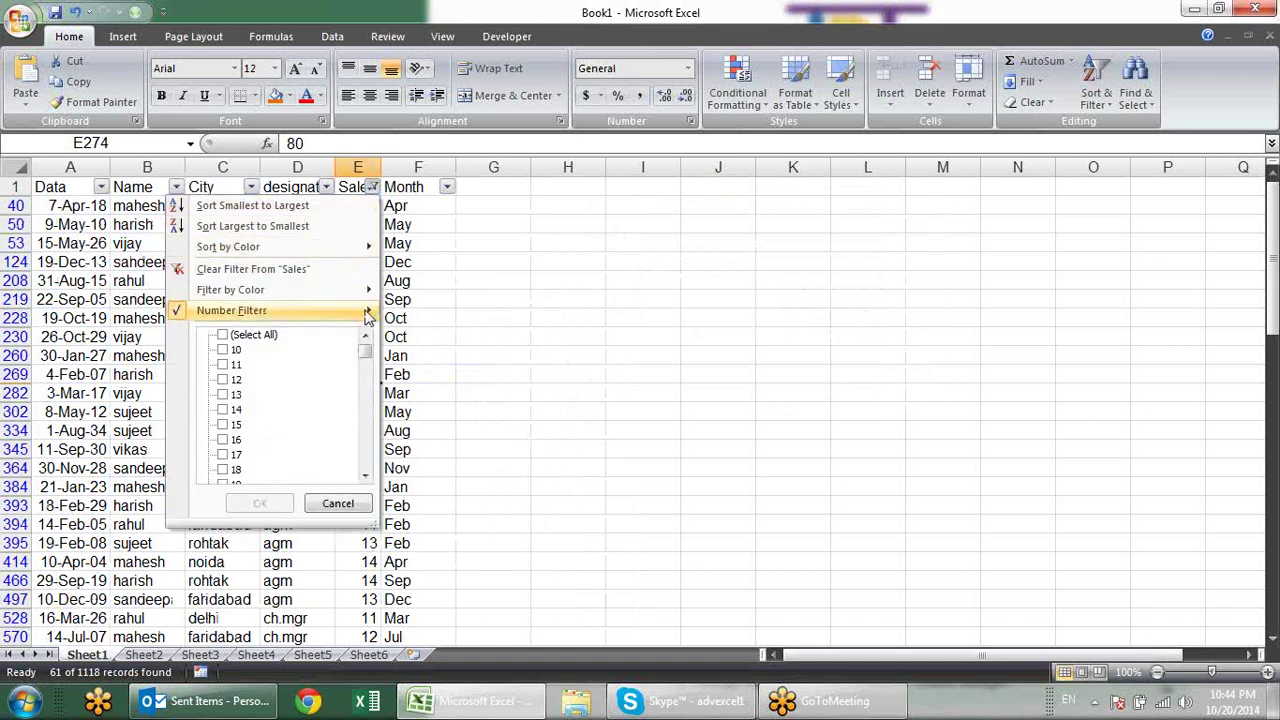
mouse_move(232, 310)
click(478, 417)
text(15)
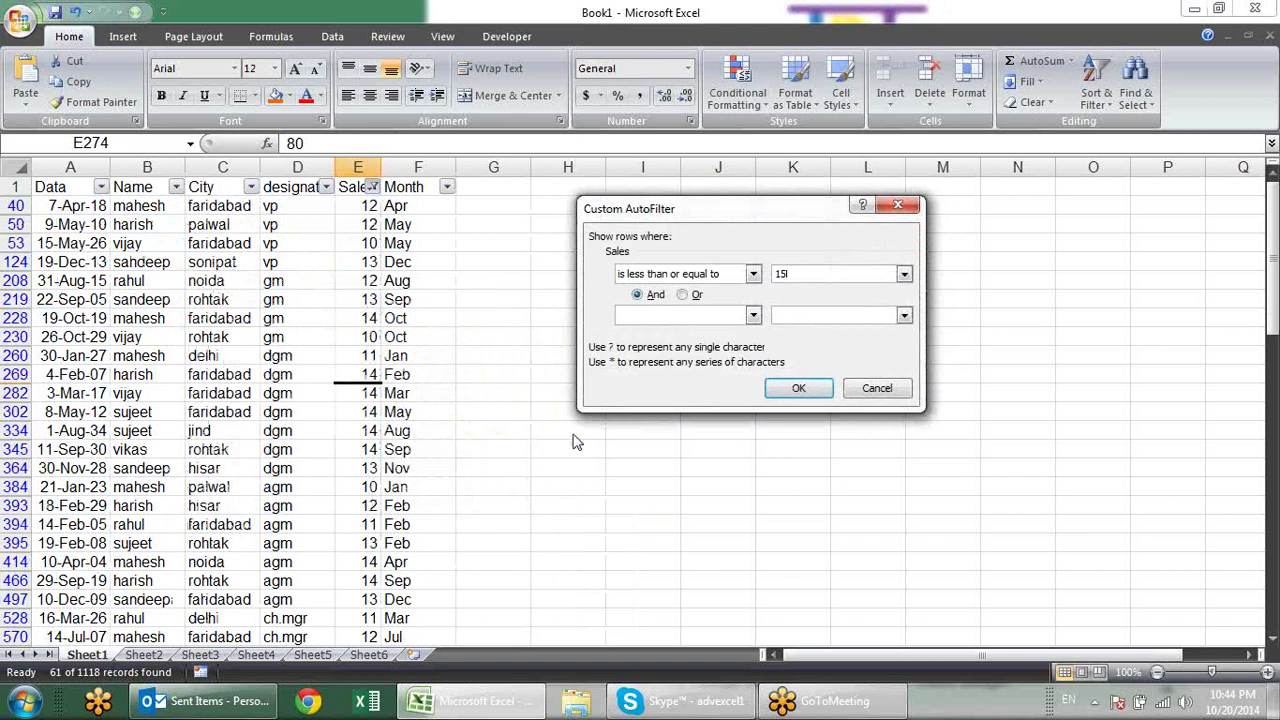
key(Return)
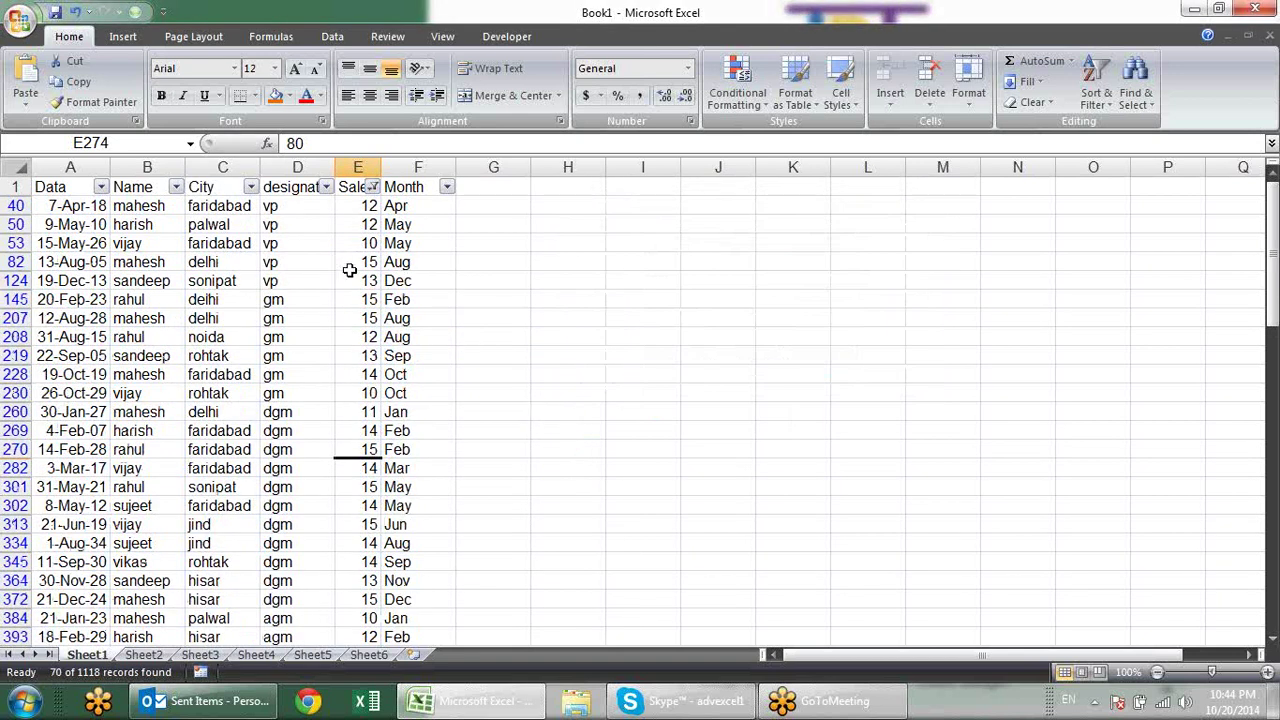
click(352, 264)
click(372, 187)
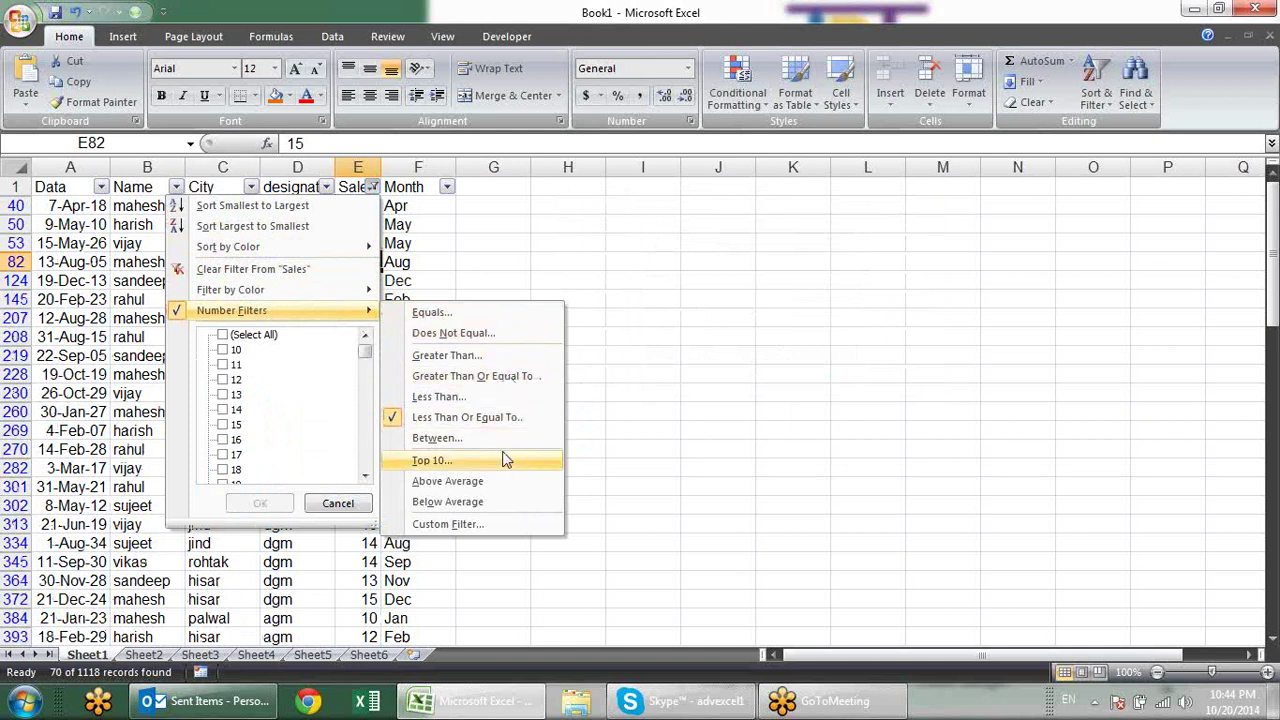
Step: Set a Between filter on Sales: greater than or equal to 15 And less than or equal to 18
mouse_move(232, 310)
click(502, 444)
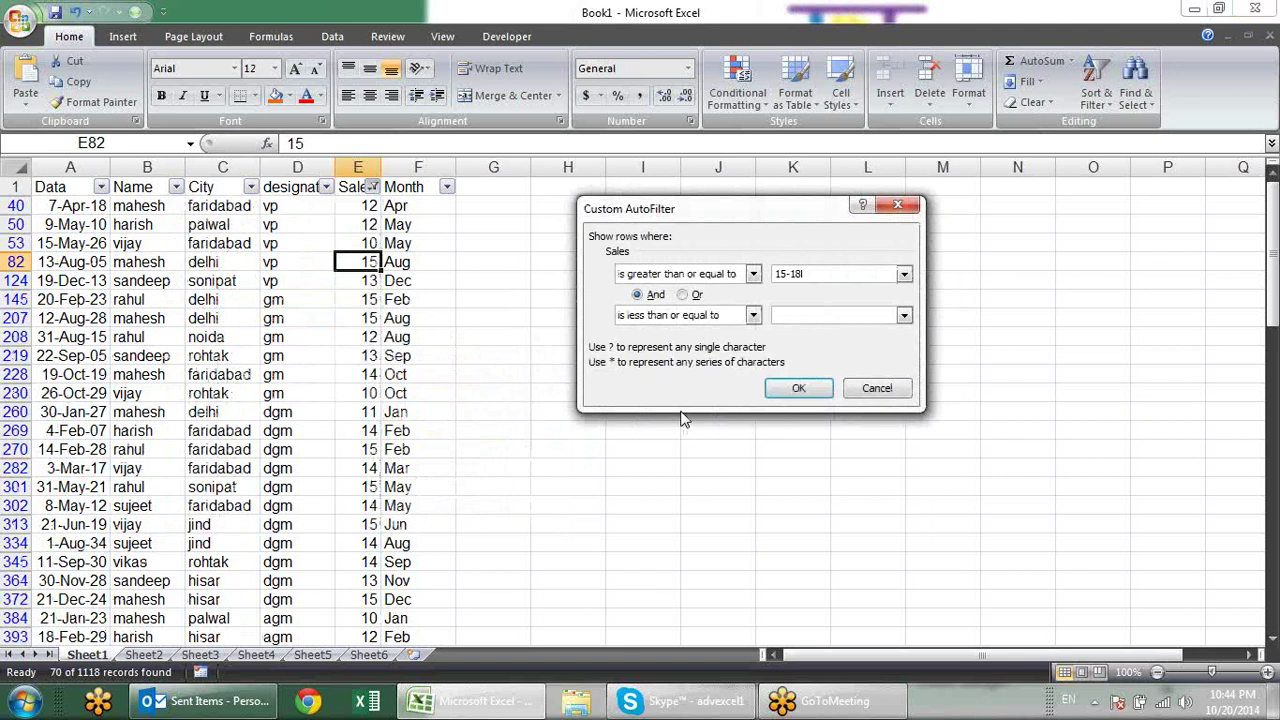
key(BackSpace)
key(BackSpace)
click(804, 314)
text(18)
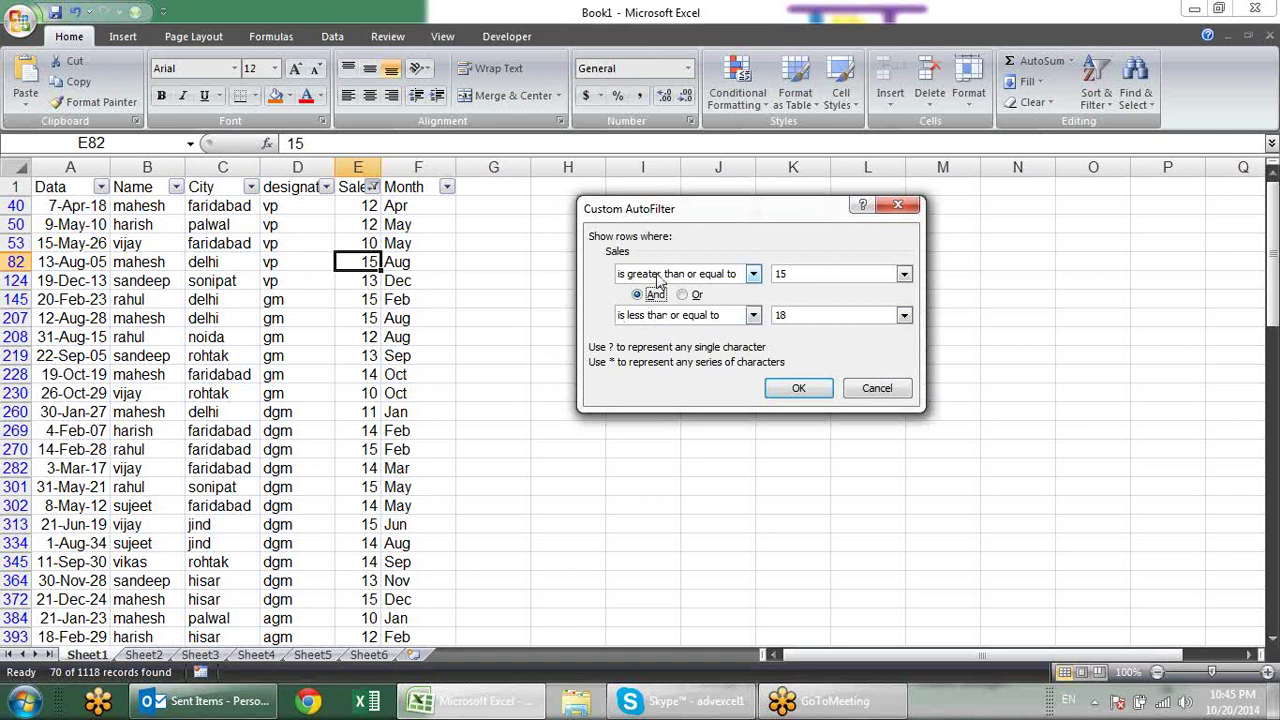
click(688, 295)
text(18)
click(638, 294)
click(799, 389)
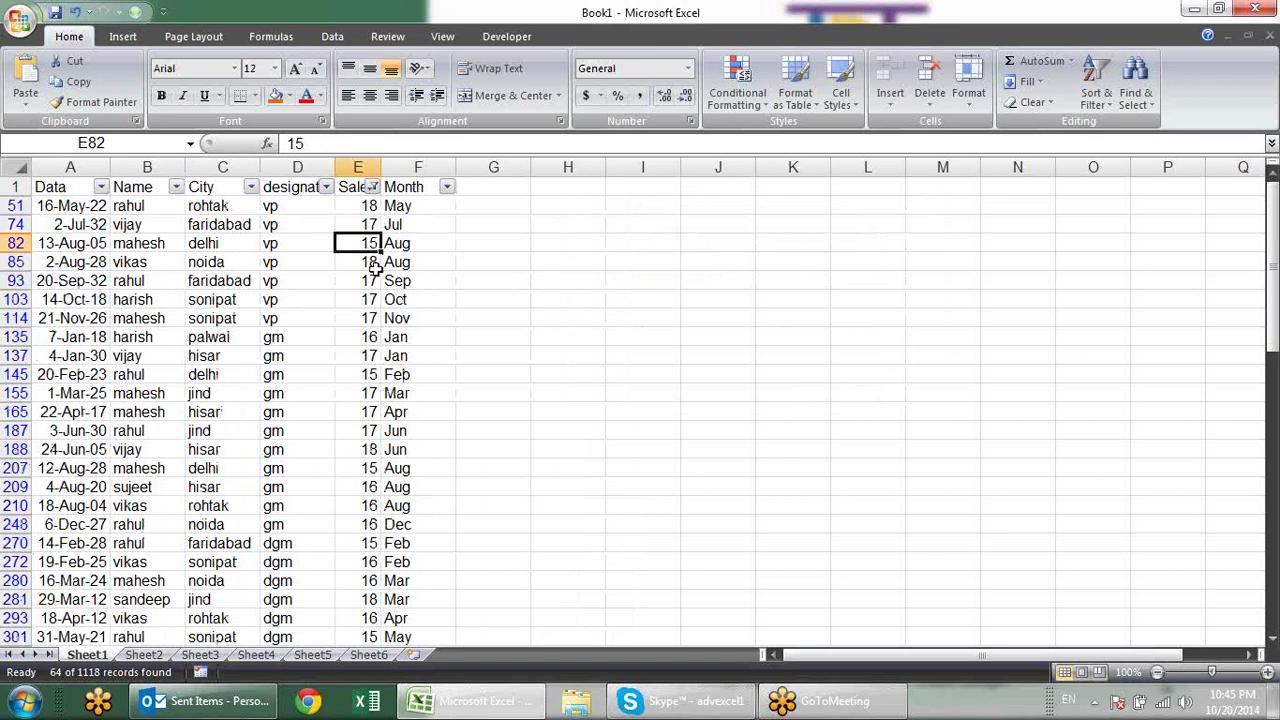
Step: Apply a Top 5 Items filter to the Sales column
click(372, 189)
mouse_move(232, 311)
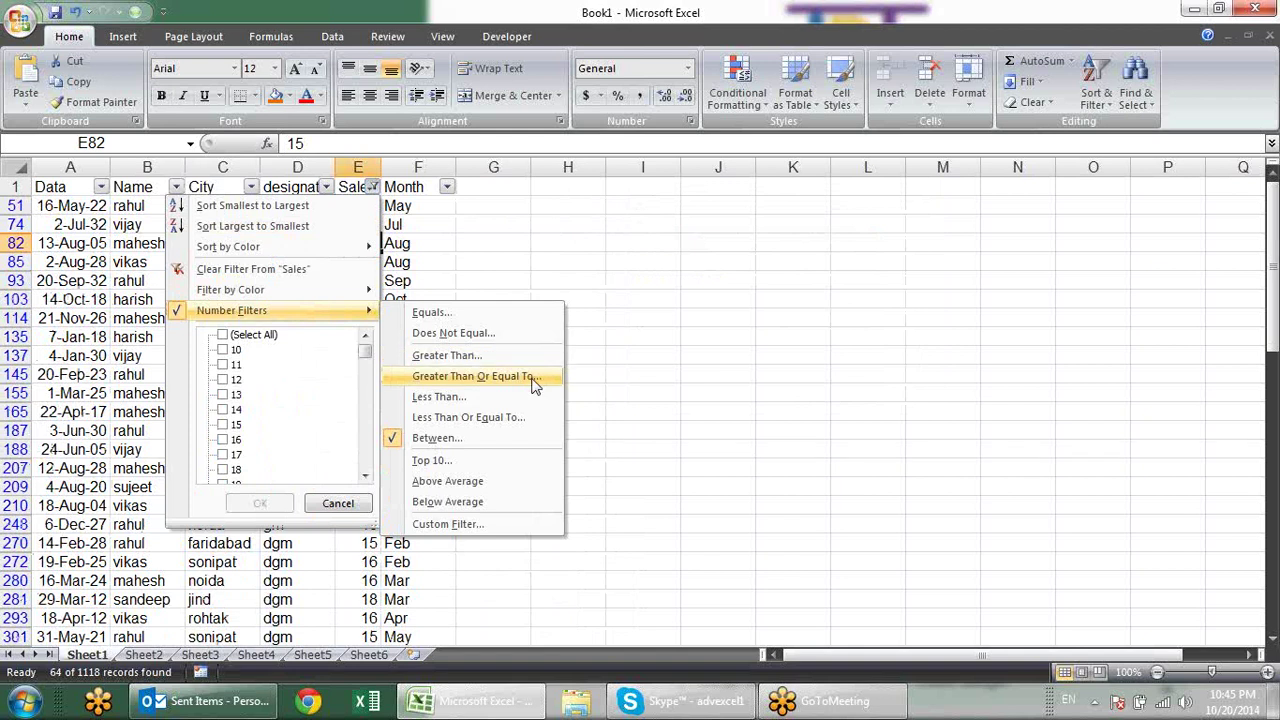
click(549, 468)
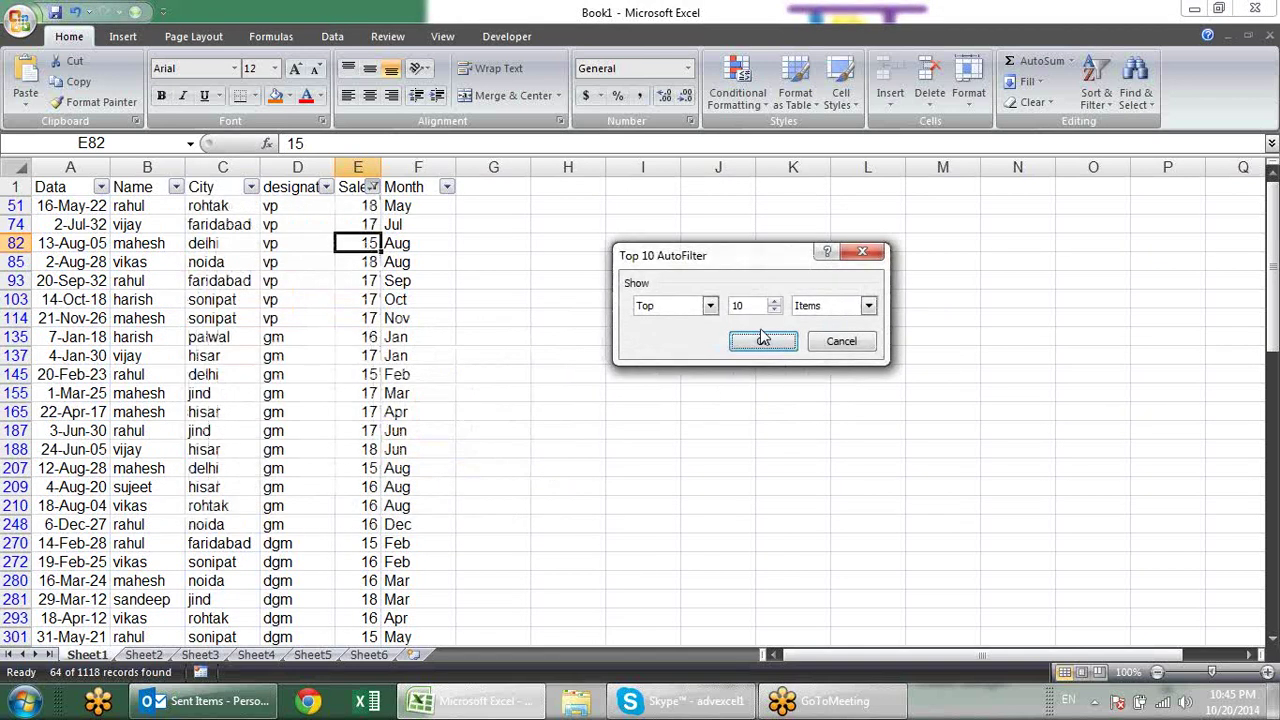
click(710, 307)
click(709, 306)
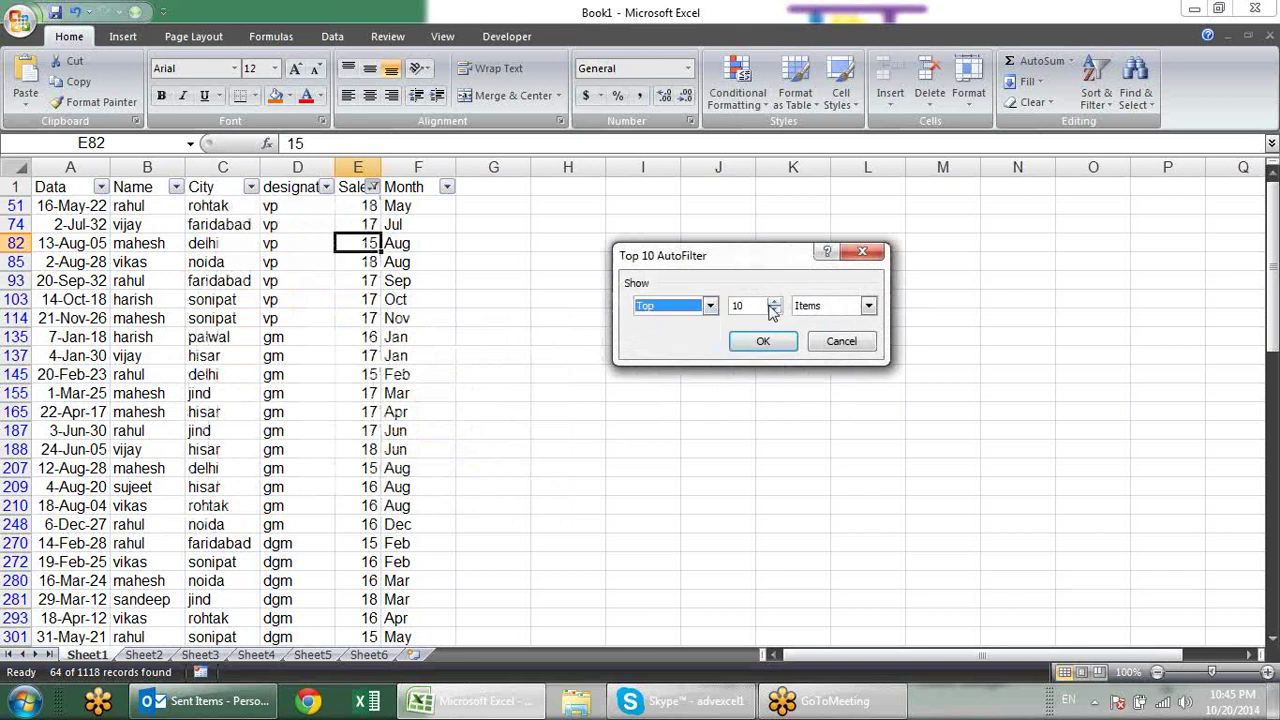
click(774, 302)
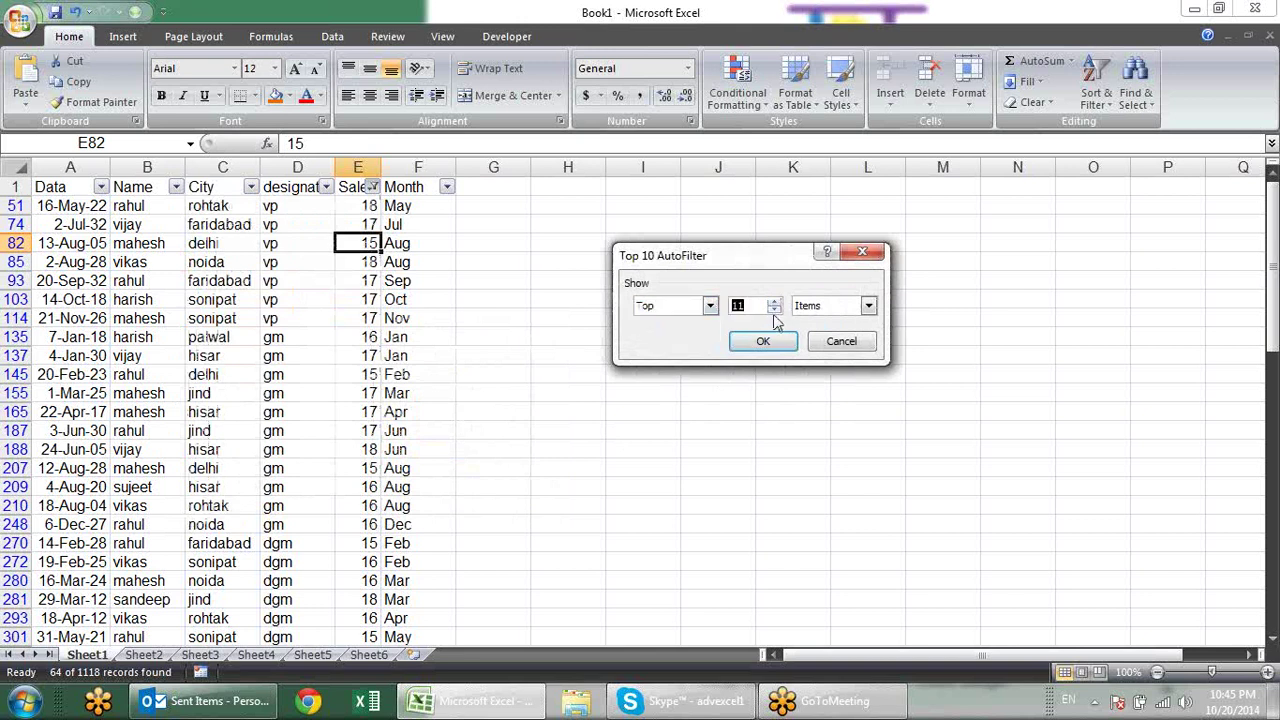
text(5)
click(789, 342)
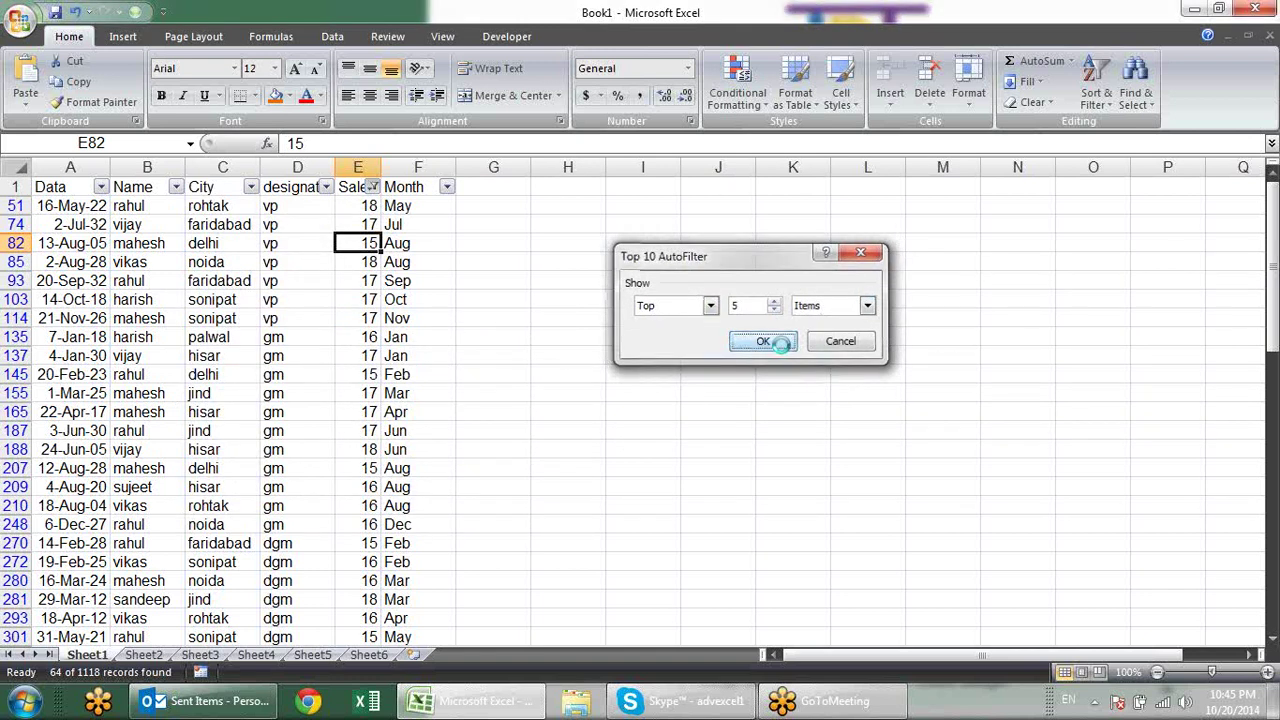
Step: Select the filtered Sales values to check their sum and inspect Month cell formulas
click(522, 297)
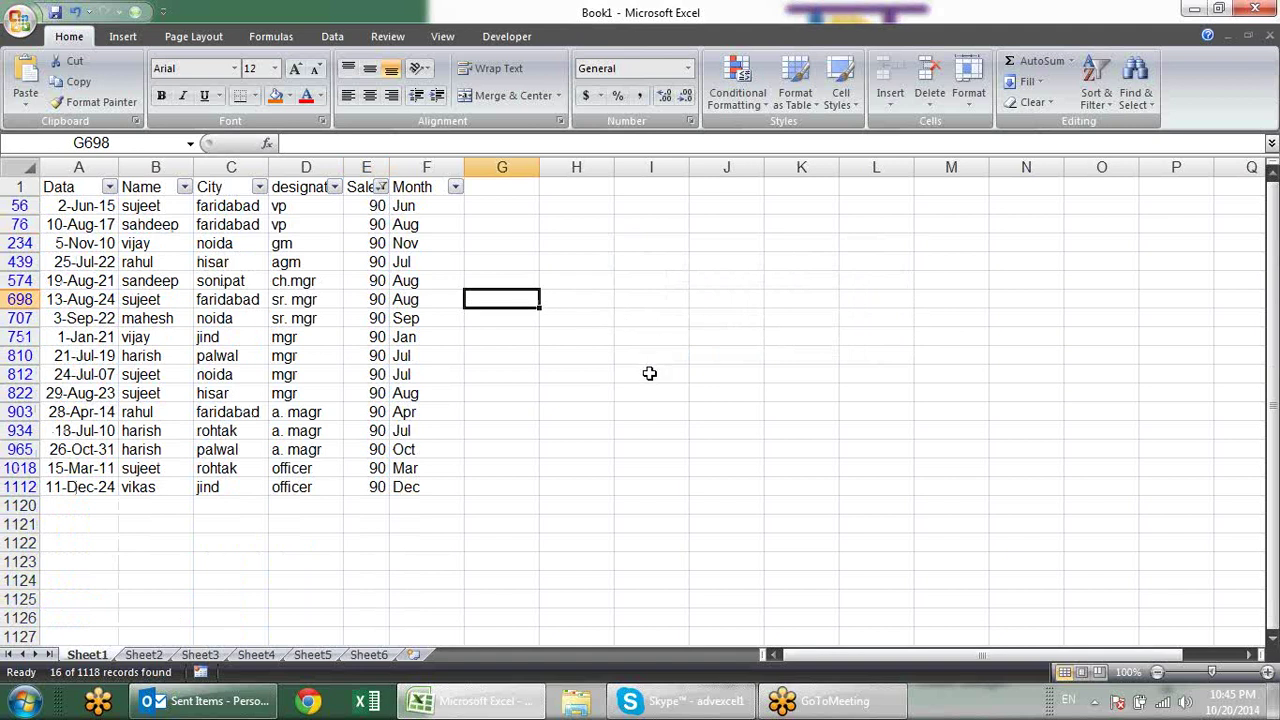
click(420, 433)
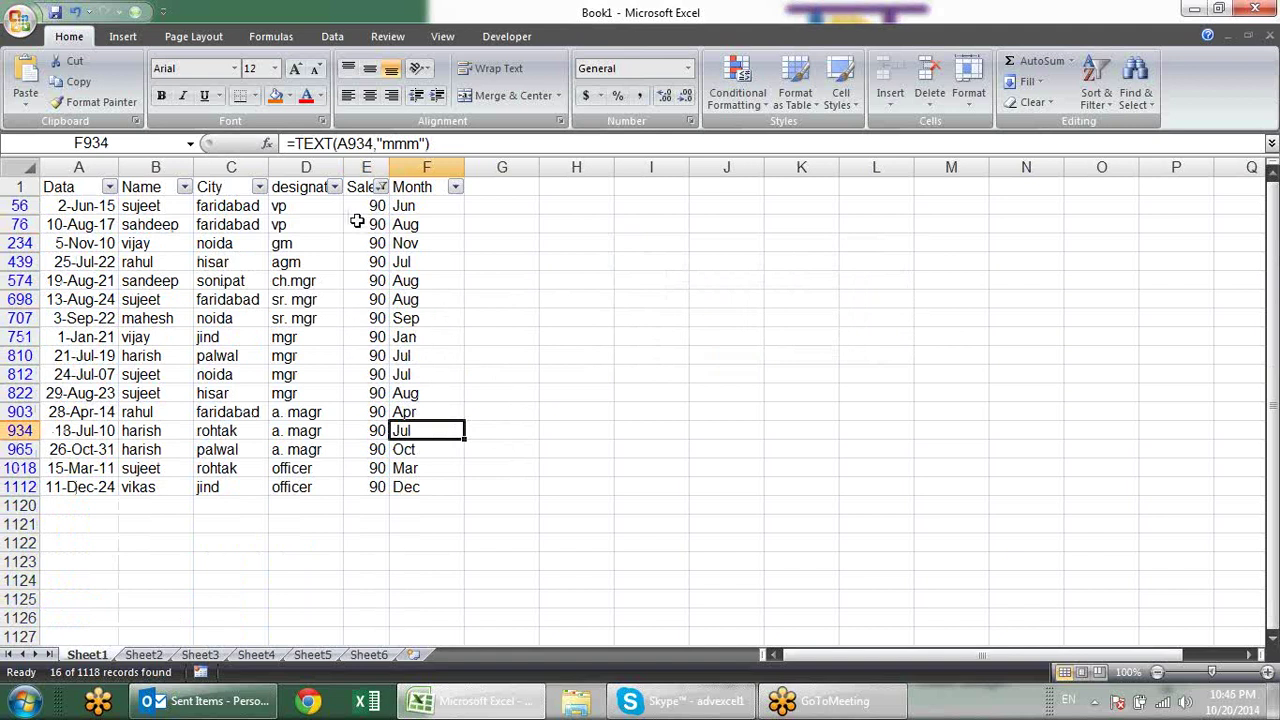
drag(357, 221, 366, 412)
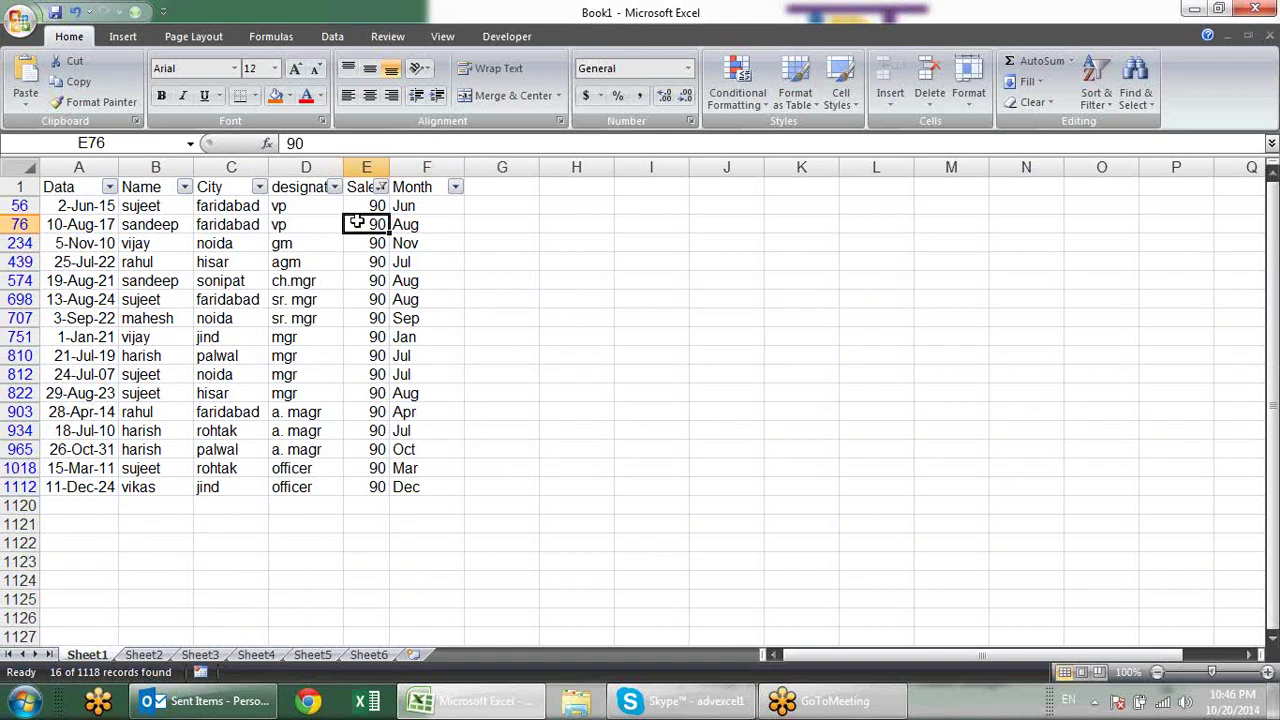
click(443, 283)
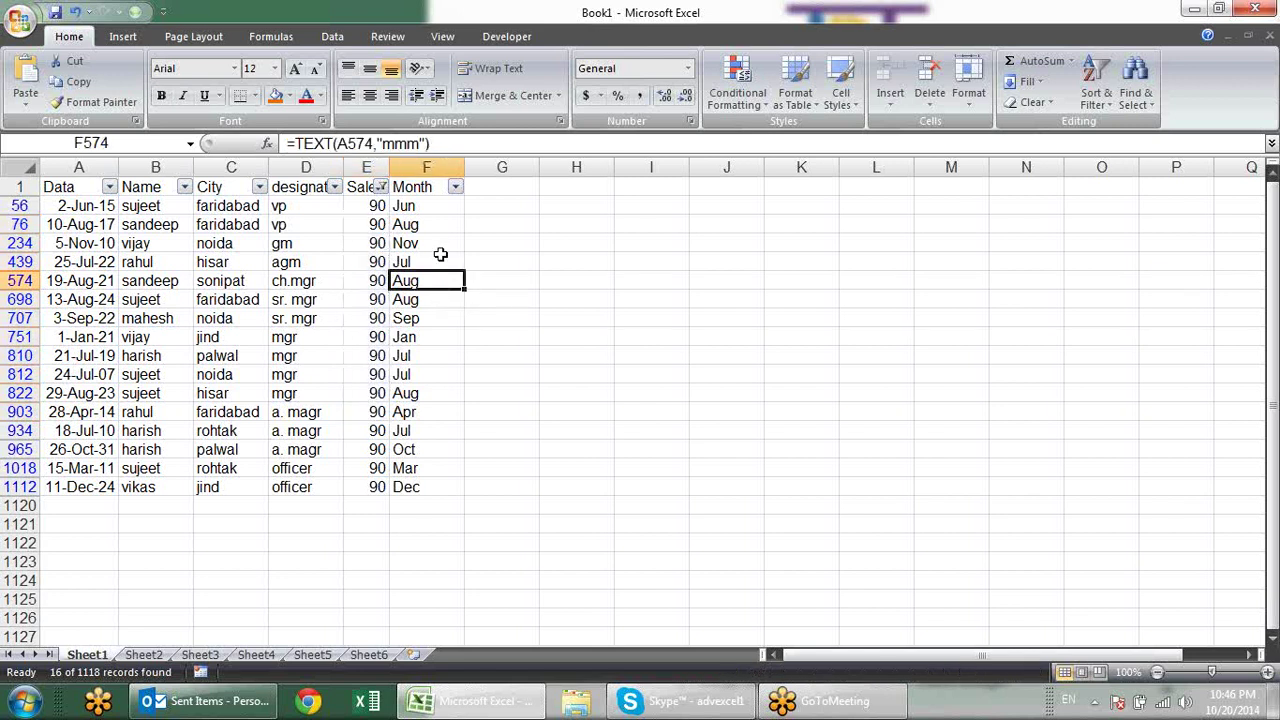
Step: Switch the Sales filter to Bottom 10 Items
click(381, 188)
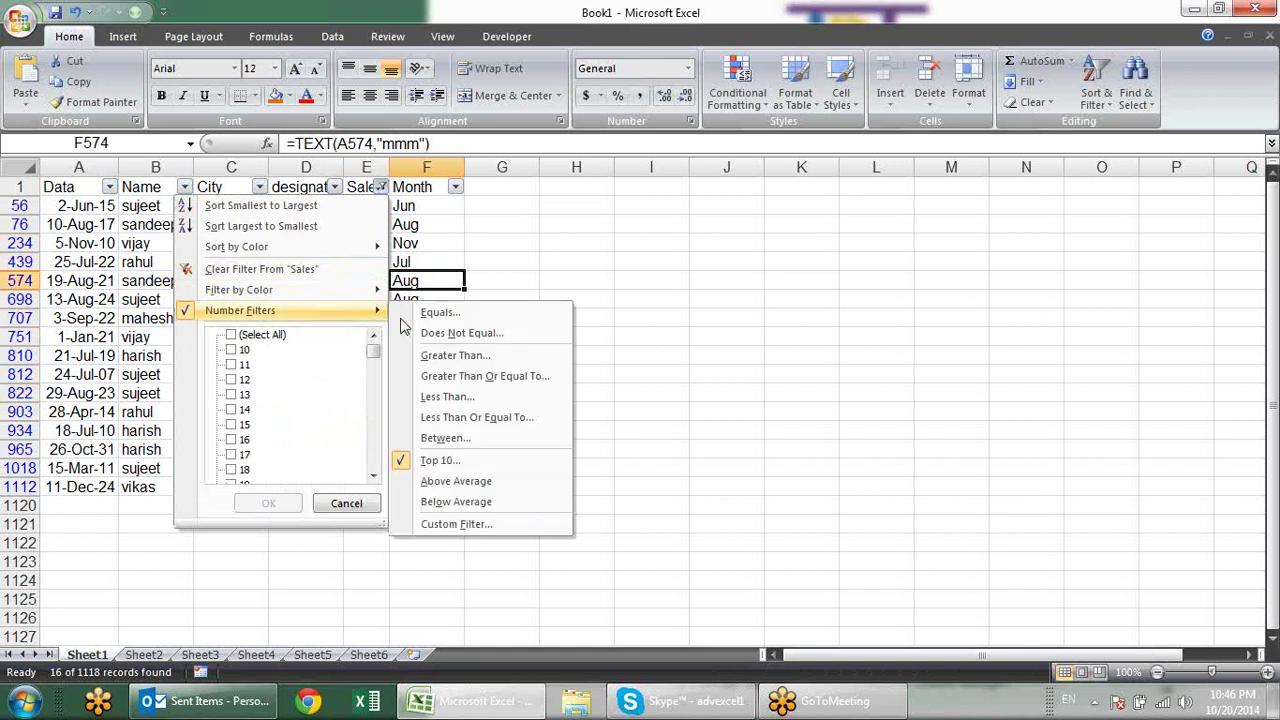
click(493, 456)
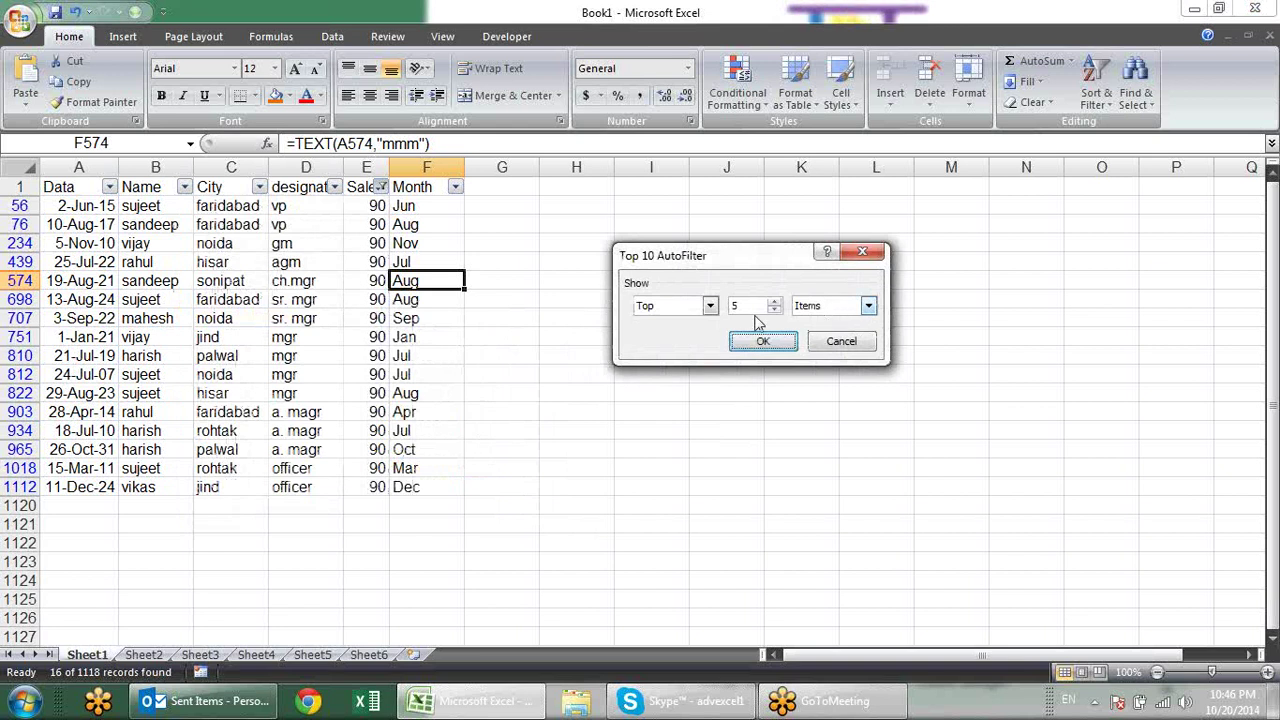
click(710, 306)
click(694, 338)
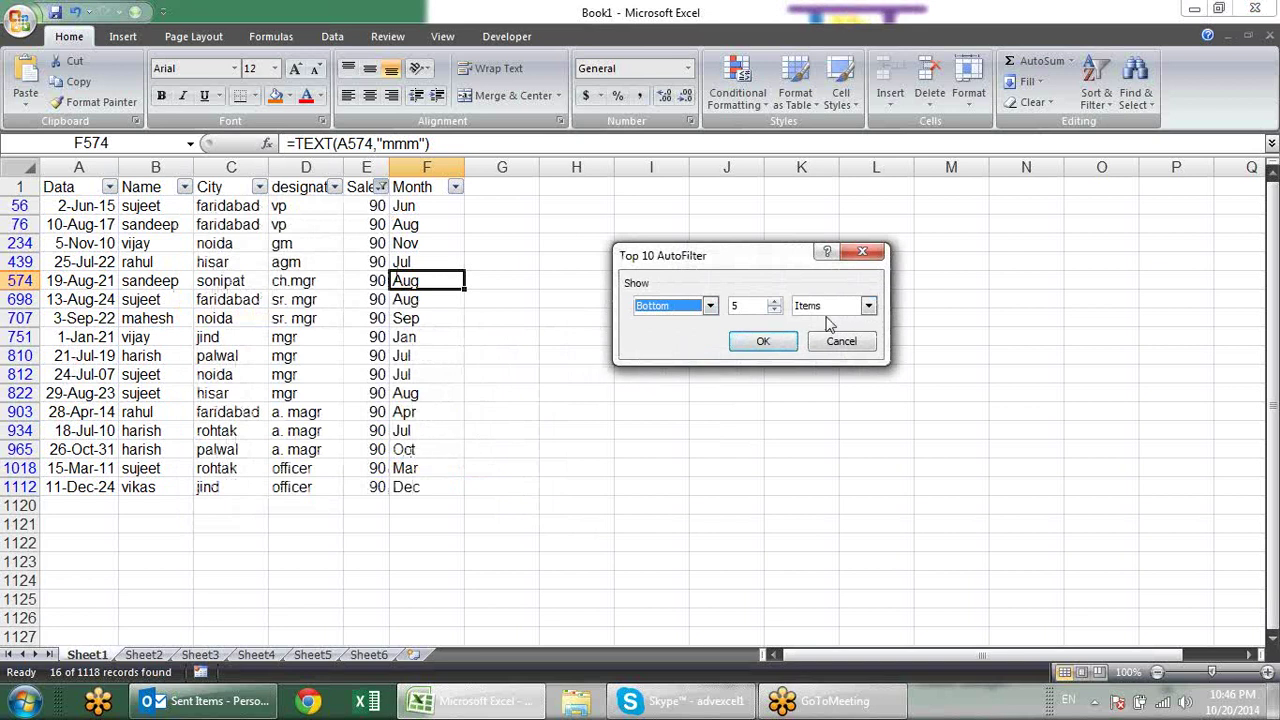
click(756, 311)
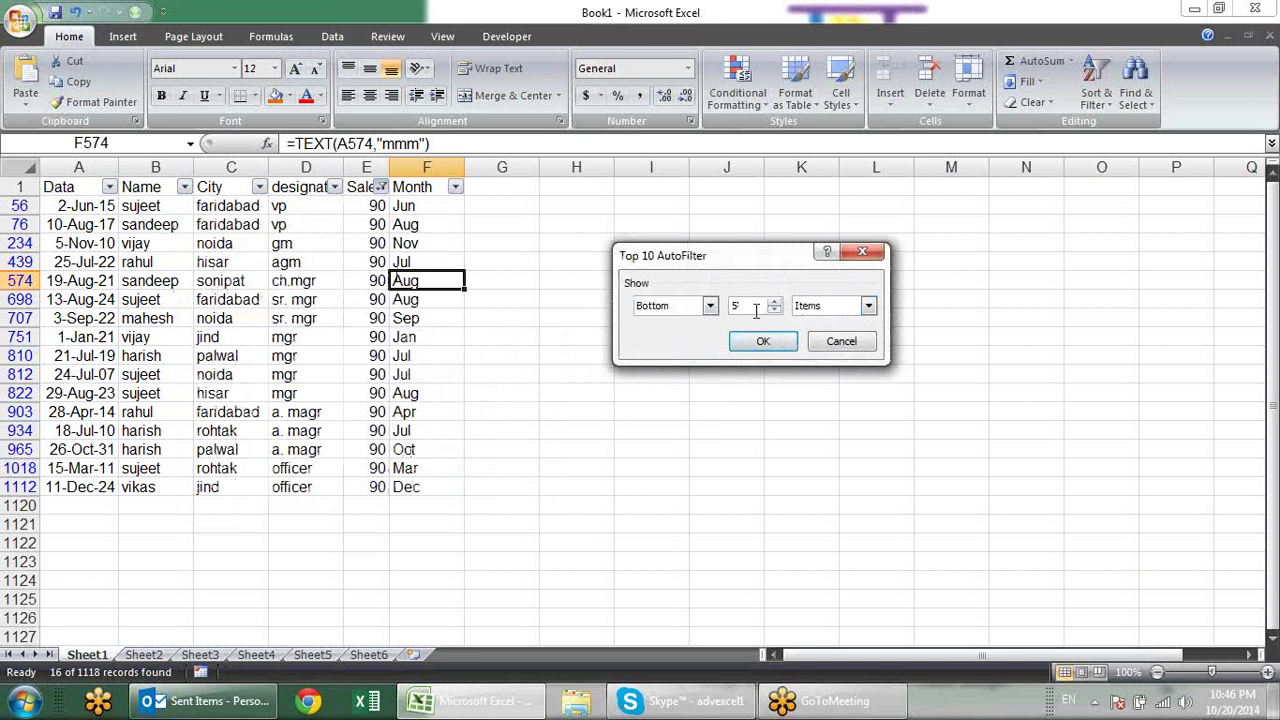
key(BackSpace)
text(10)
click(763, 341)
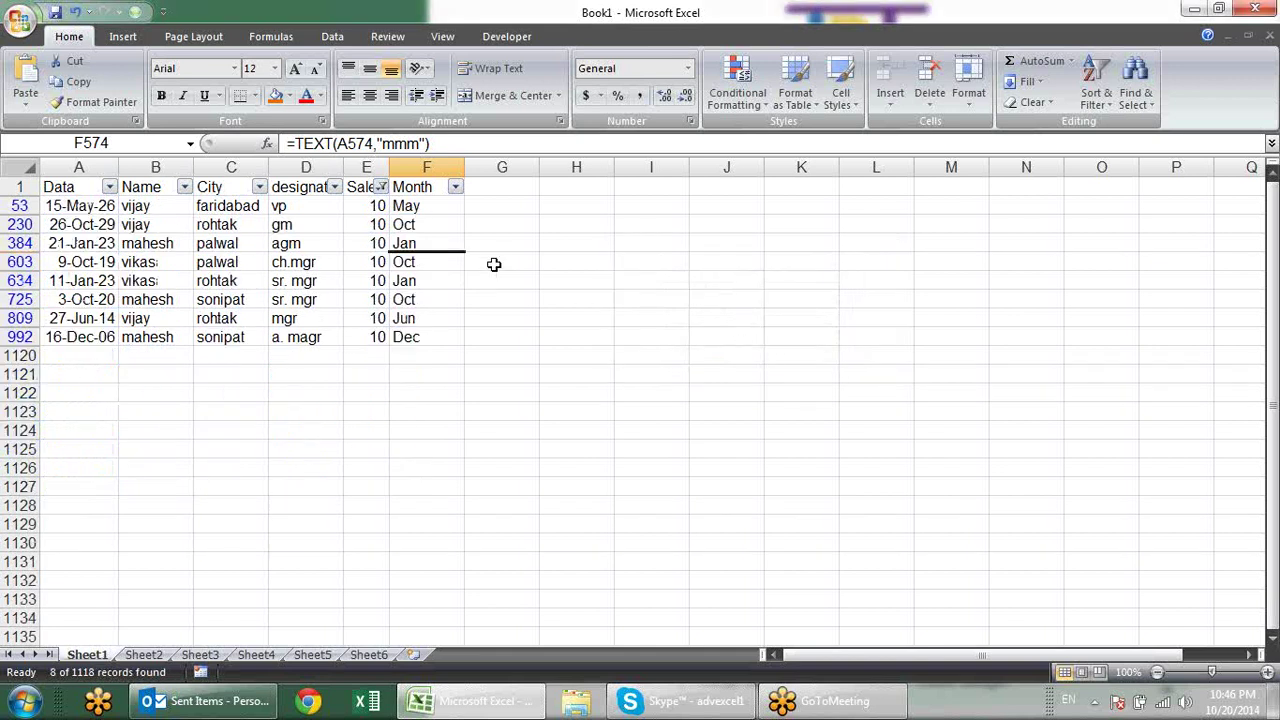
Step: Select the remaining Sales values, all 10, to check their sum
click(372, 262)
drag(370, 299, 376, 337)
click(376, 337)
click(372, 280)
click(381, 187)
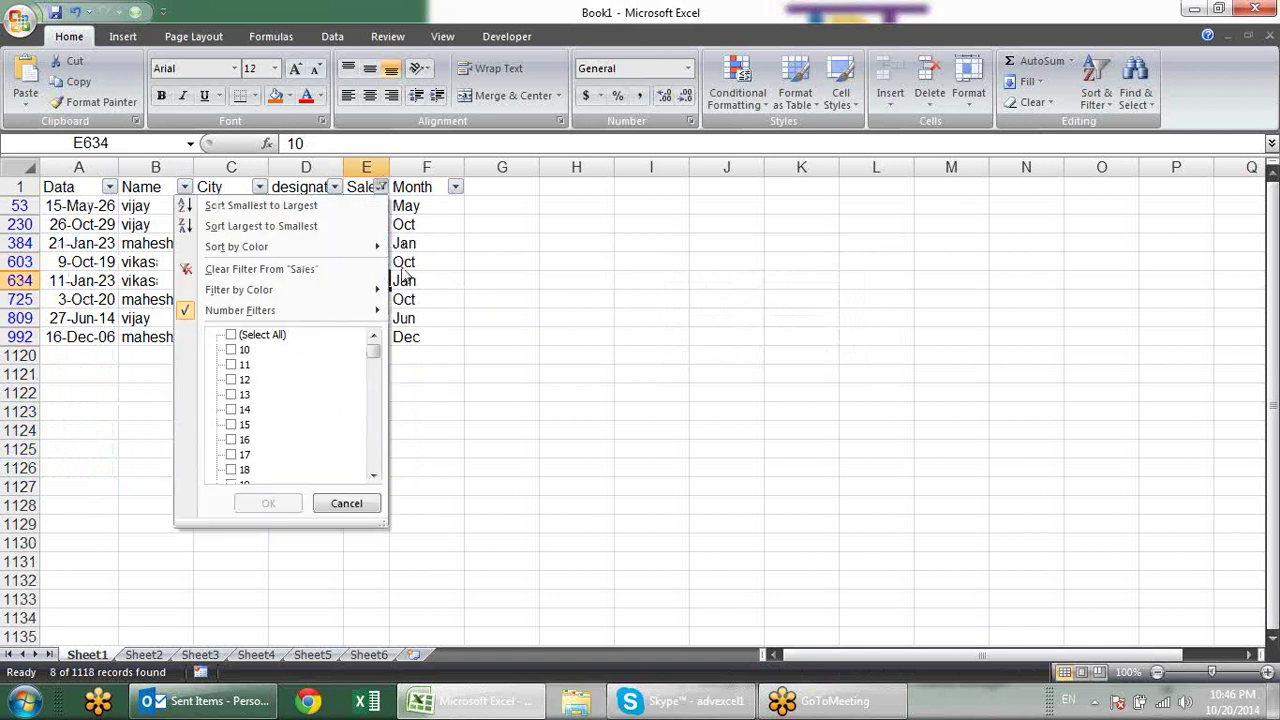
mouse_move(240, 310)
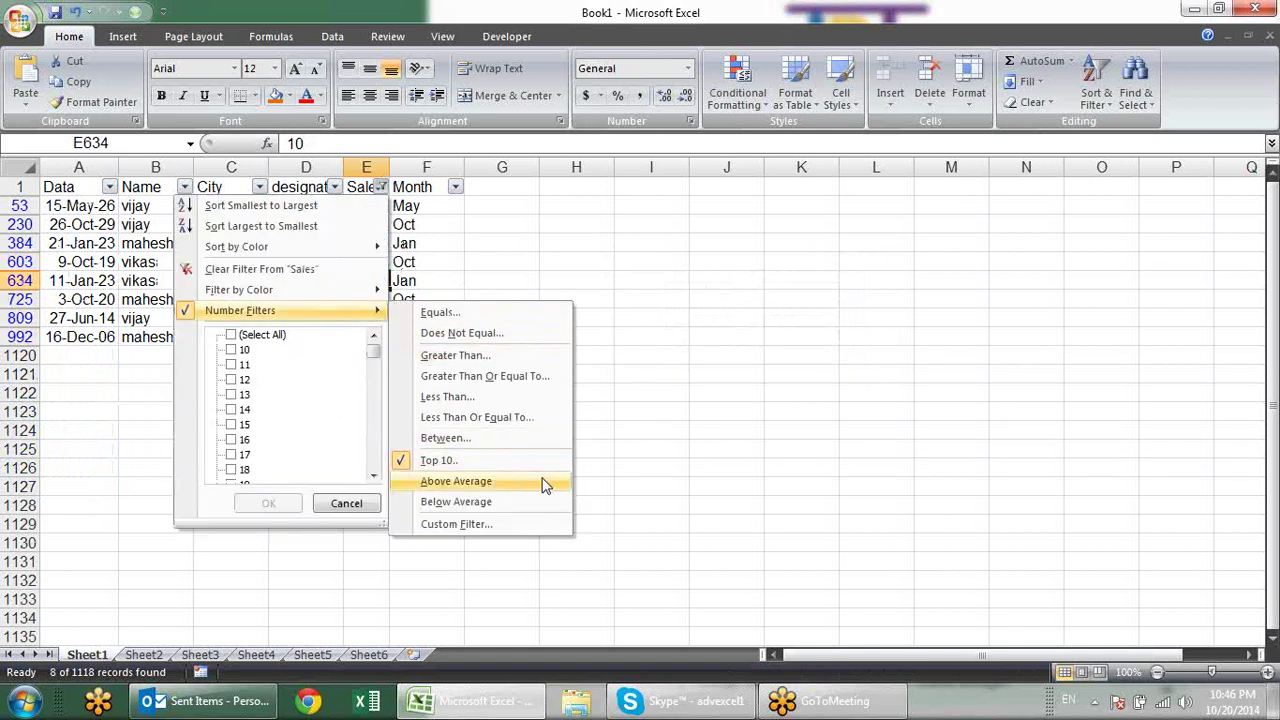
Step: Apply an Above Average filter to Sales and select the values to check their average
click(545, 482)
click(360, 240)
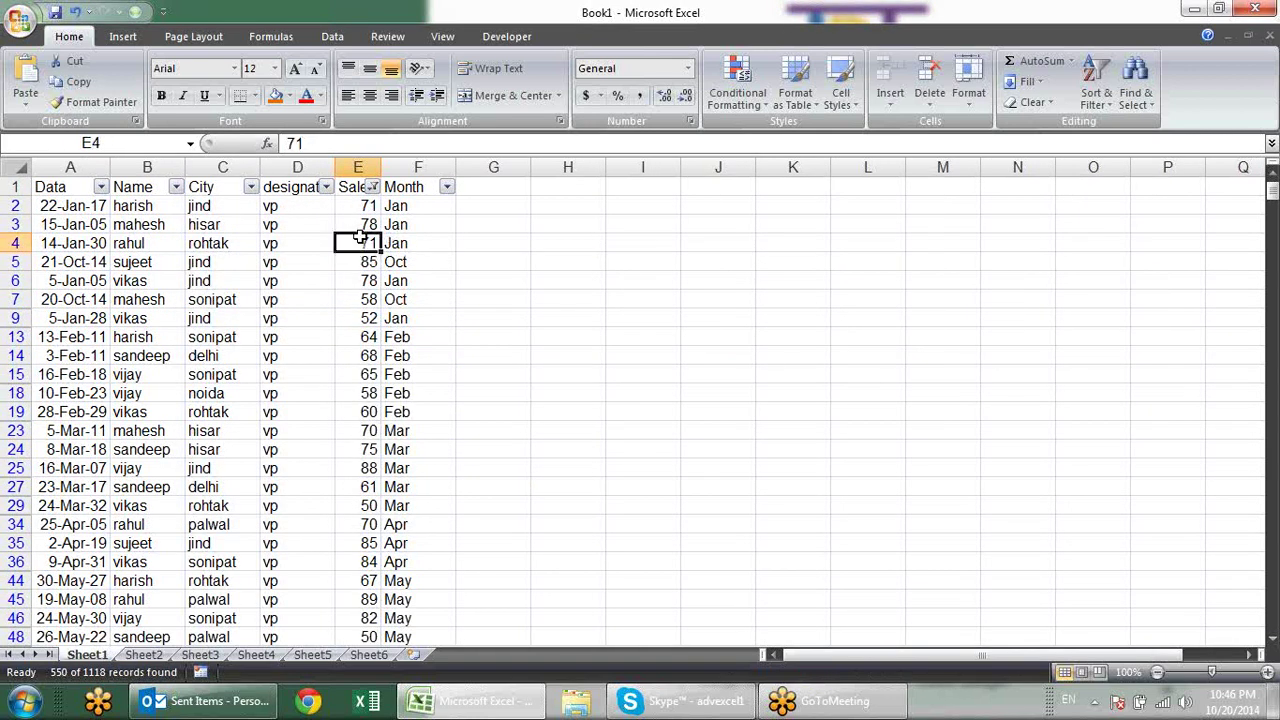
drag(360, 237, 360, 600)
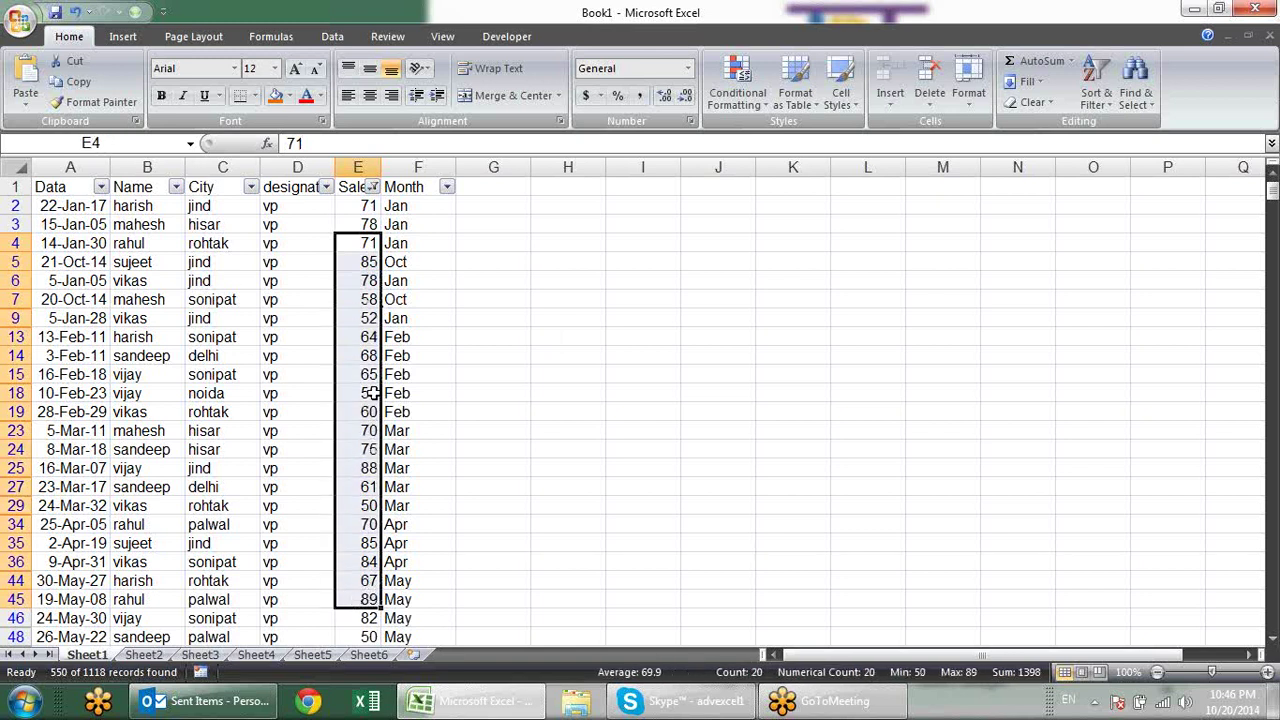
click(370, 357)
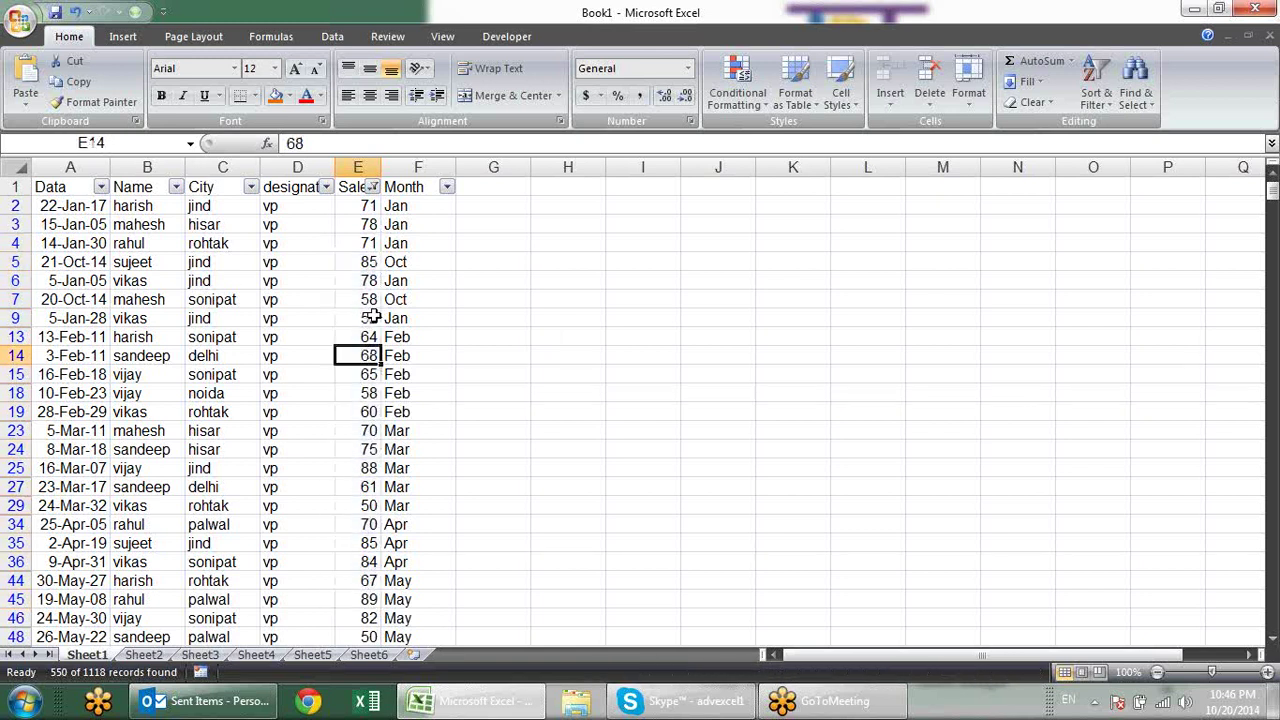
scroll(380, 262, down, 5)
scroll(378, 280, up, 5)
scroll(378, 193, up, 1)
Step: Switch the Sales filter to Below Average and inspect a remaining value
click(372, 187)
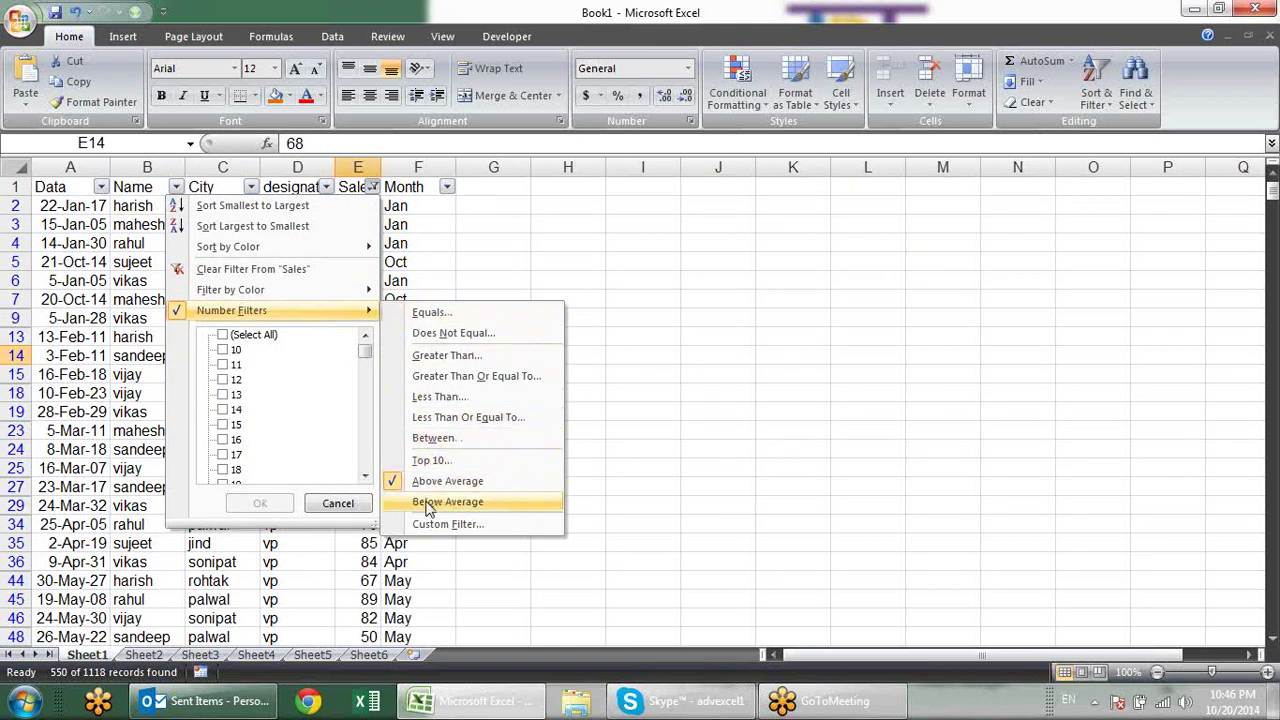
click(447, 501)
click(350, 300)
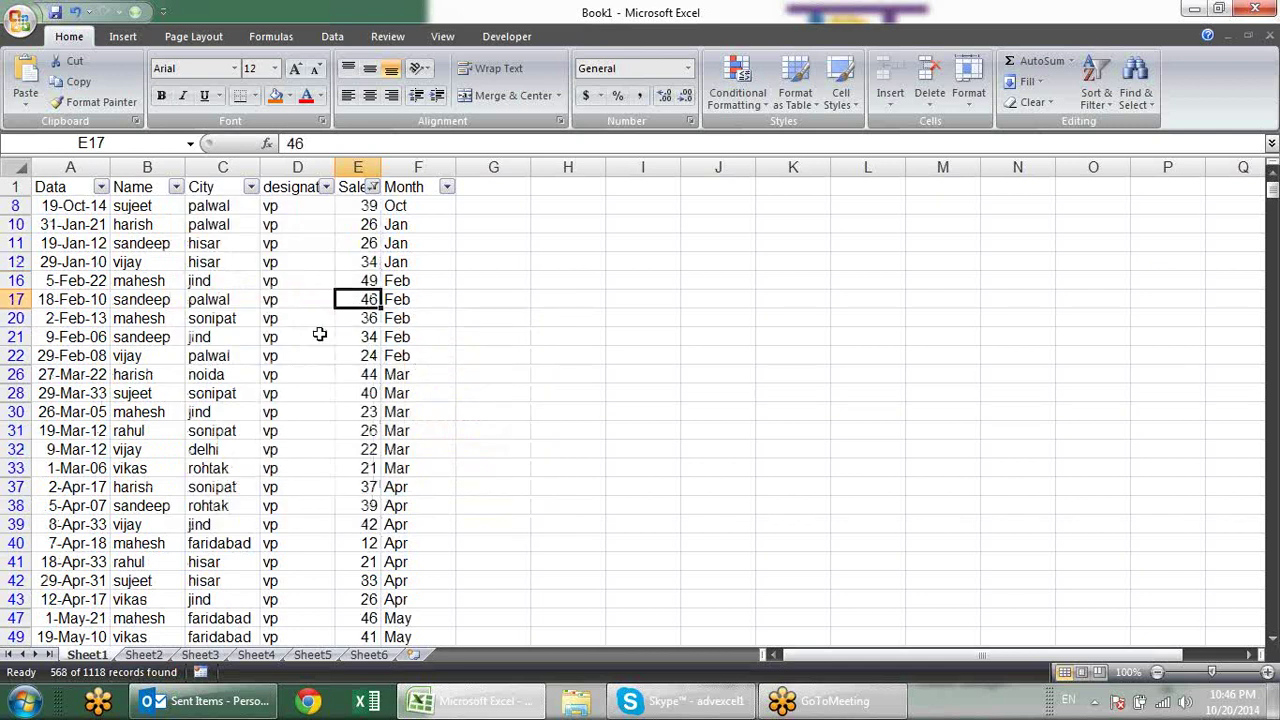
click(372, 189)
mouse_move(232, 310)
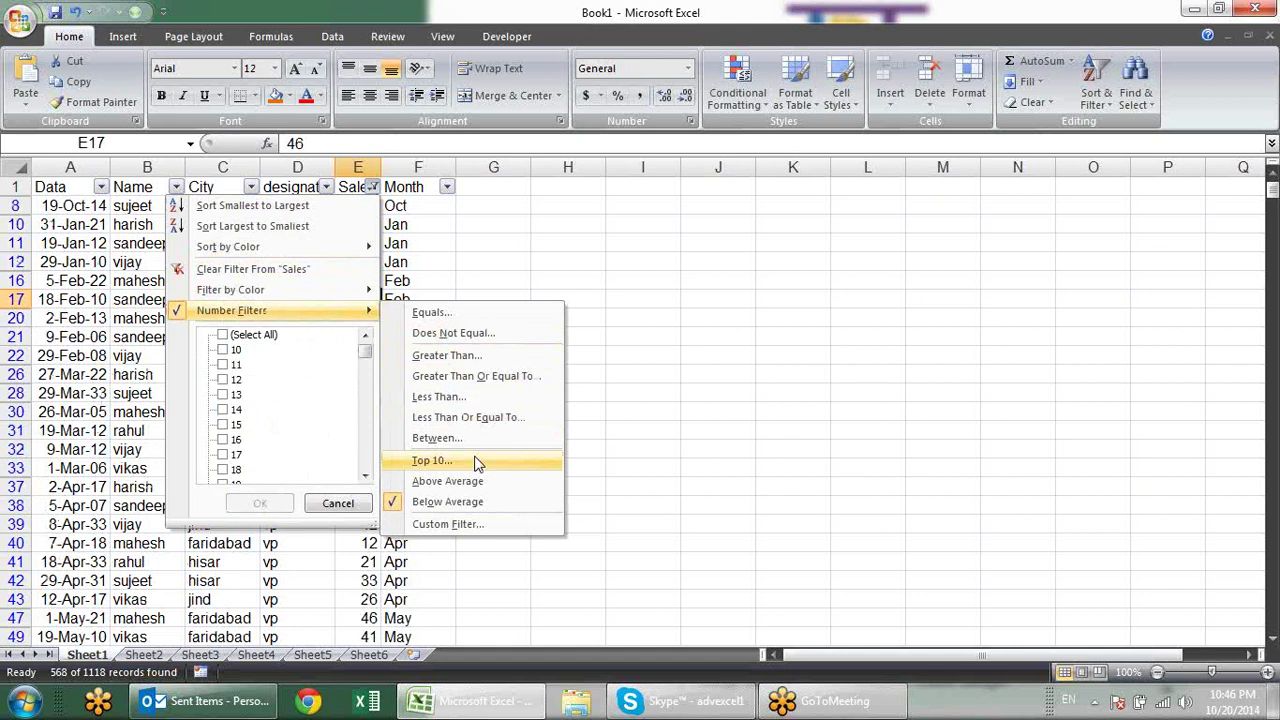
click(472, 462)
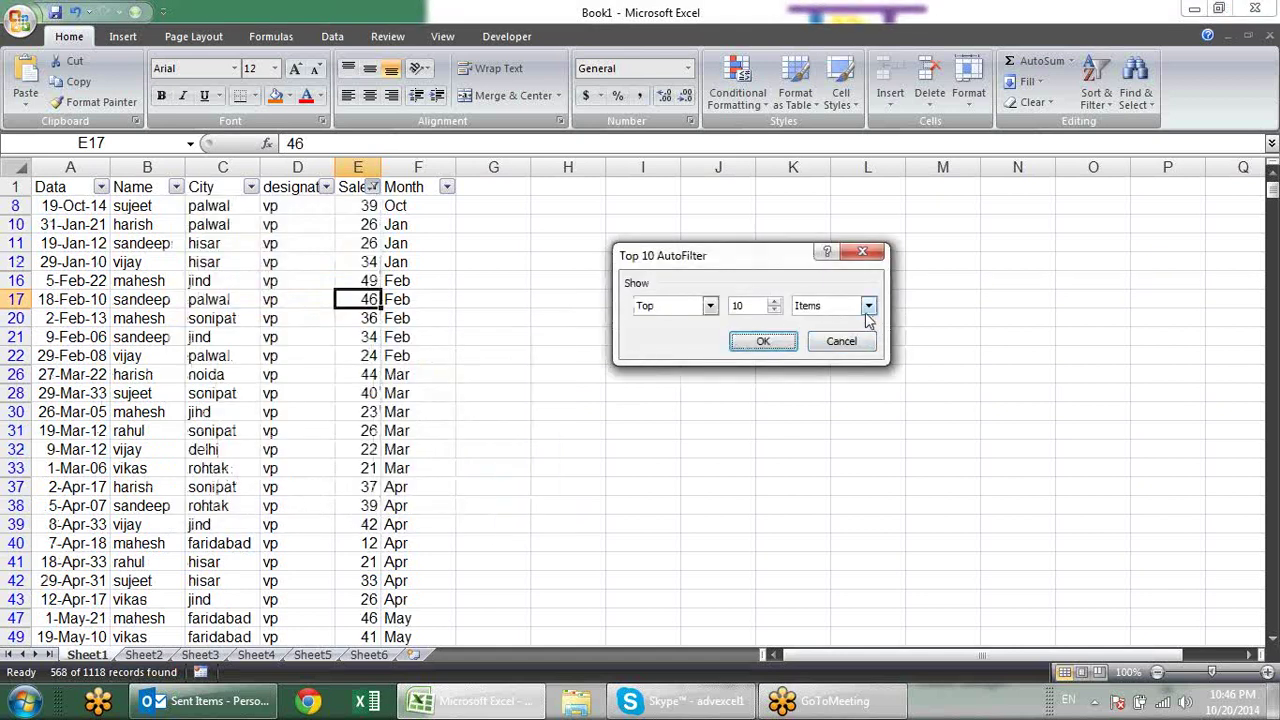
click(867, 310)
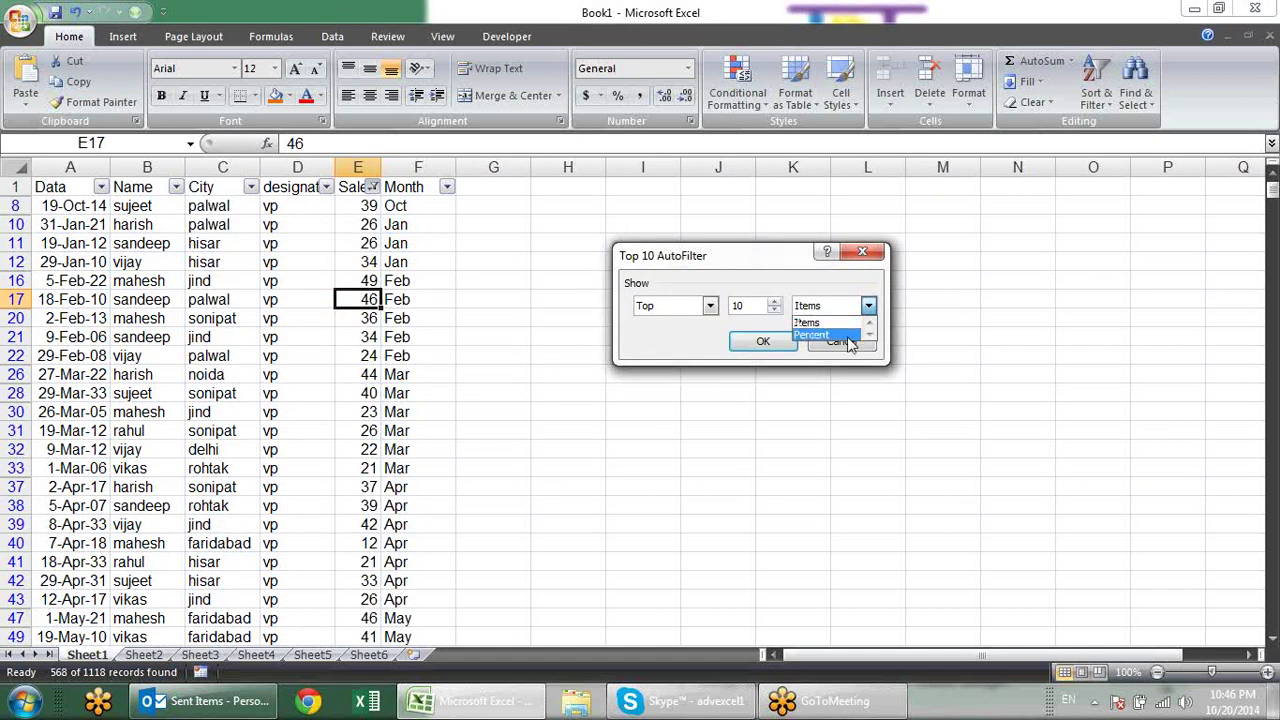
click(846, 336)
click(766, 344)
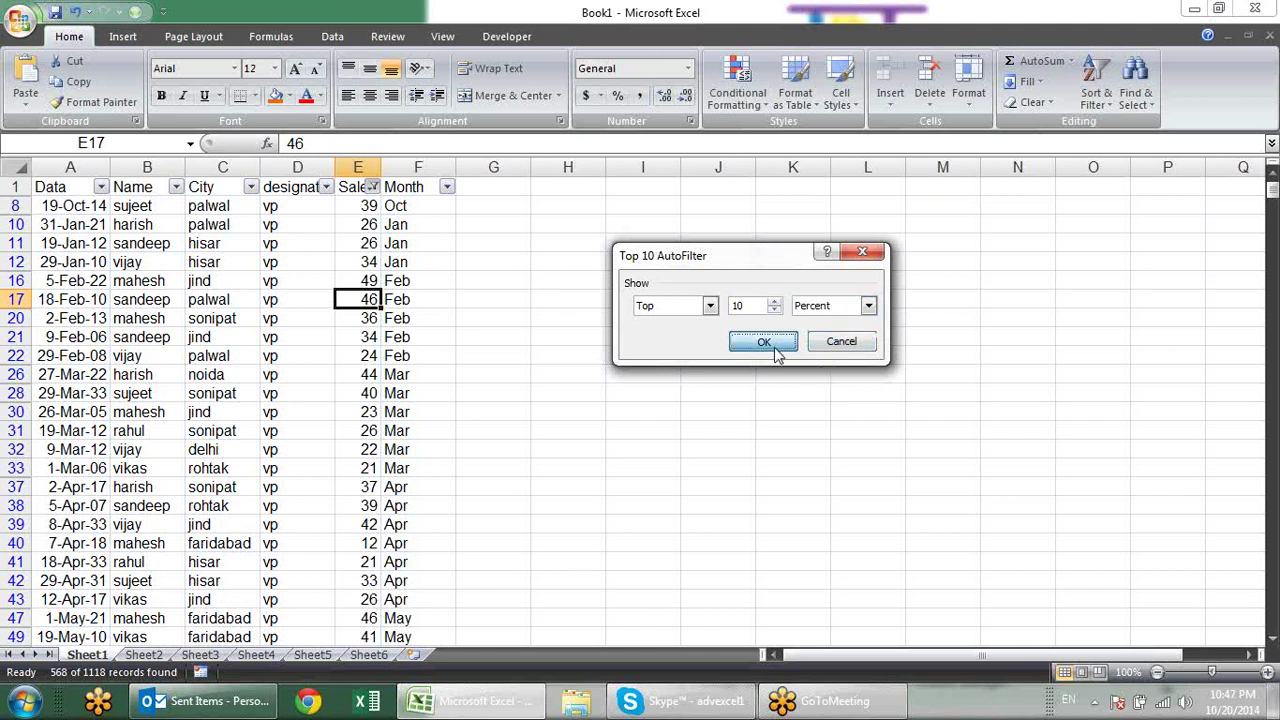
click(450, 281)
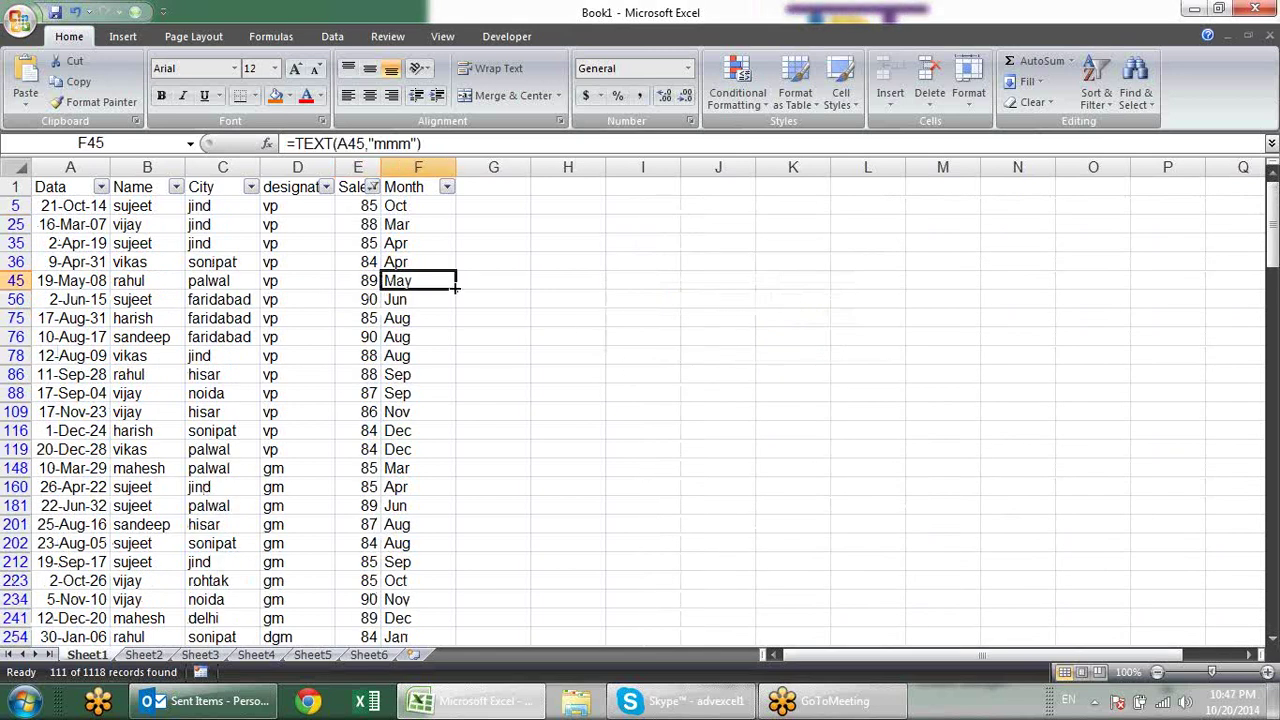
drag(308, 224, 334, 383)
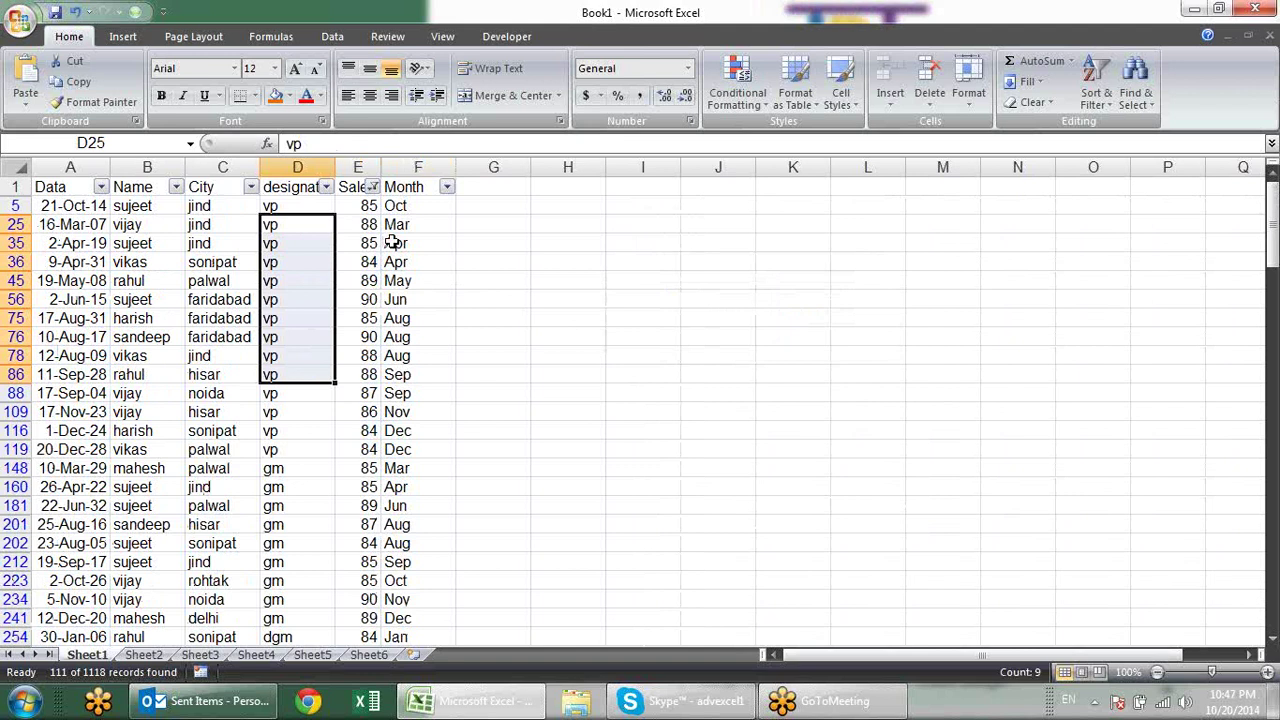
click(395, 207)
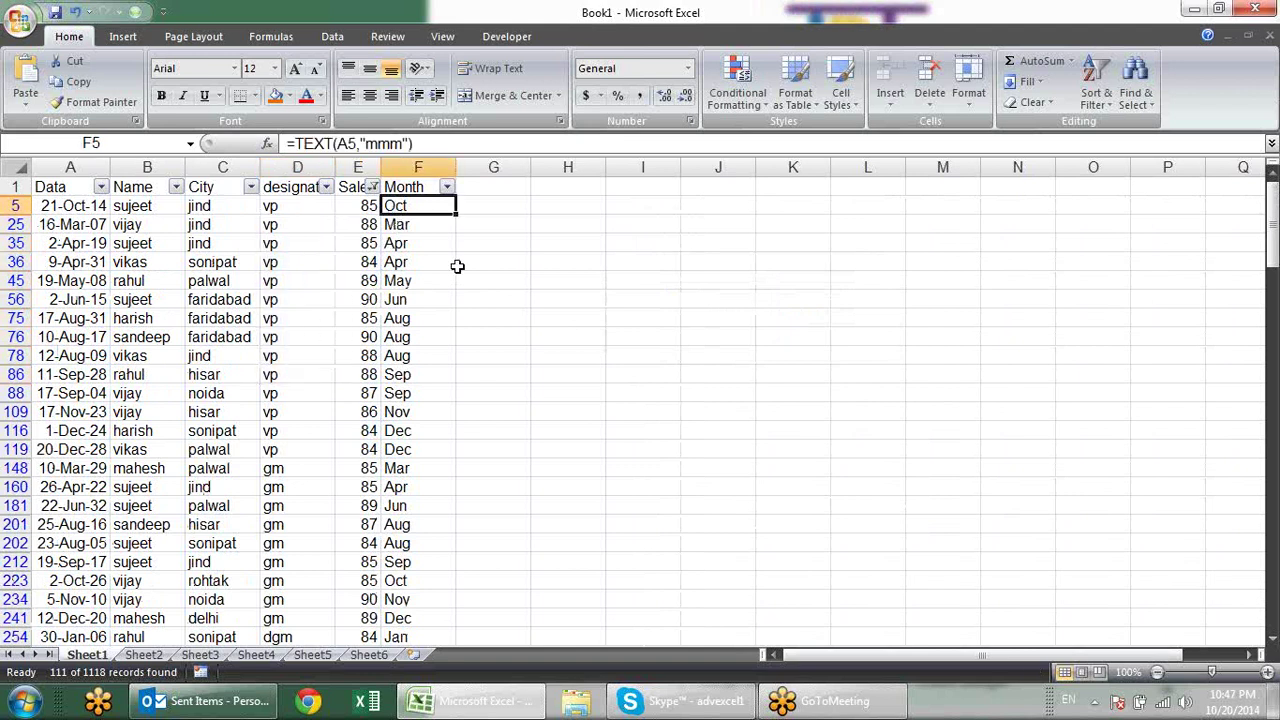
key(ctrl+shift+Down)
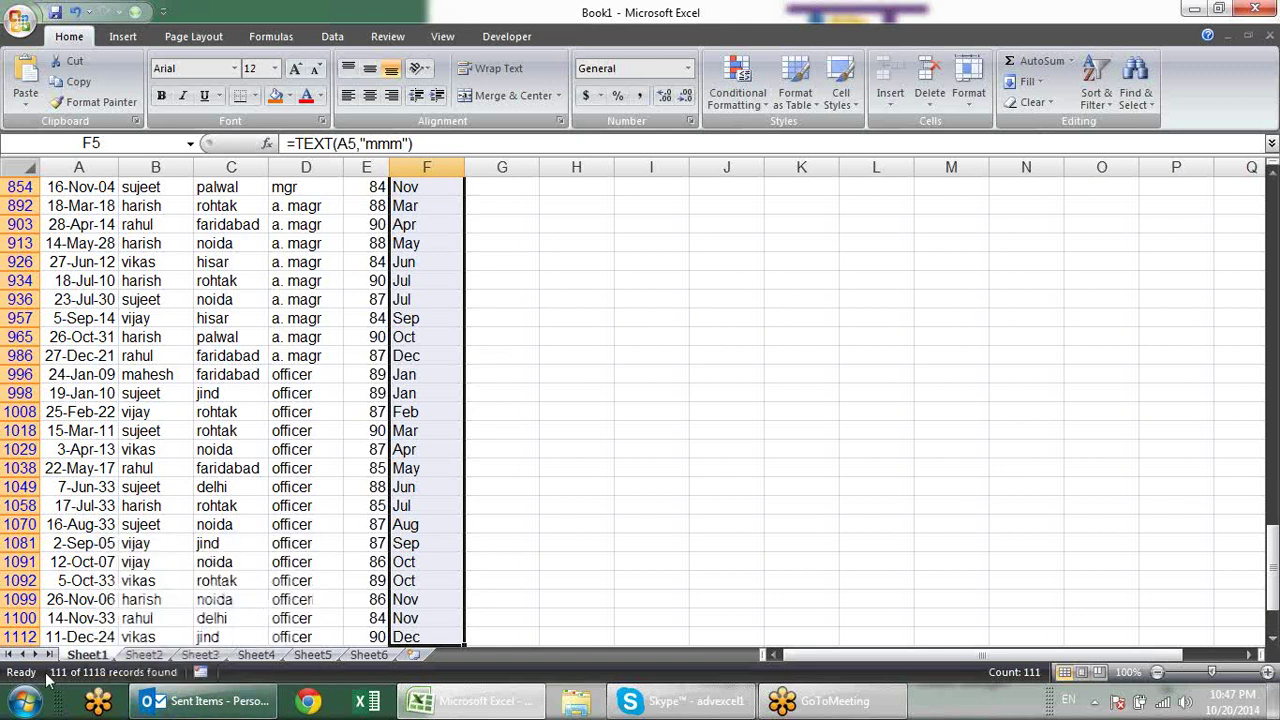
click(422, 281)
scroll(428, 305, up, 4)
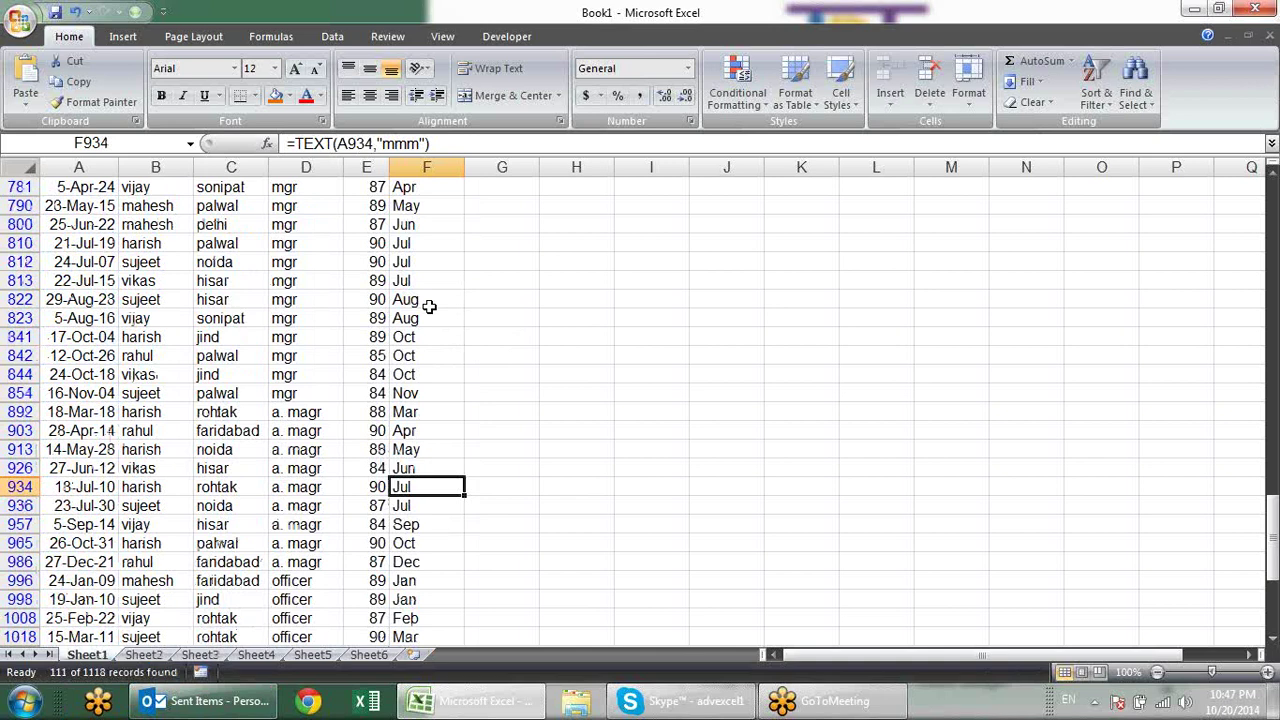
scroll(428, 306, up, 5)
scroll(428, 306, up, 5)
scroll(428, 306, up, 4)
scroll(428, 306, up, 2)
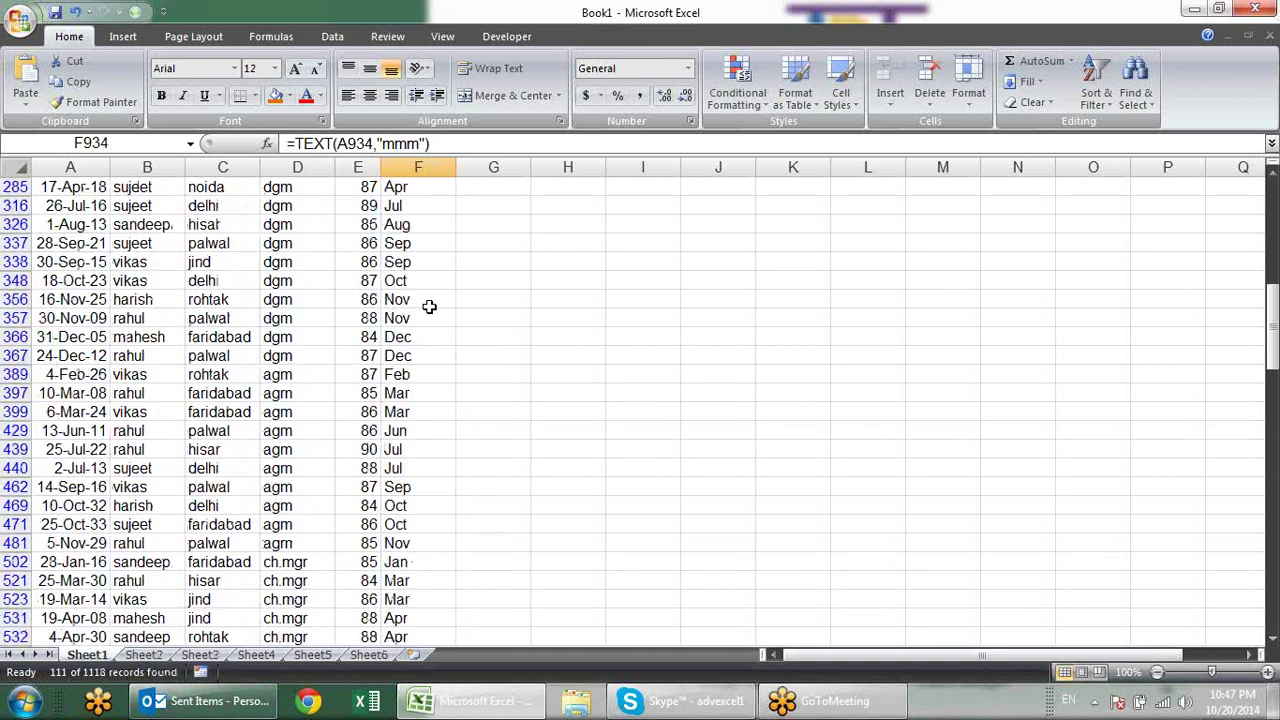
scroll(428, 306, up, 7)
scroll(428, 306, up, 2)
scroll(428, 306, up, 2)
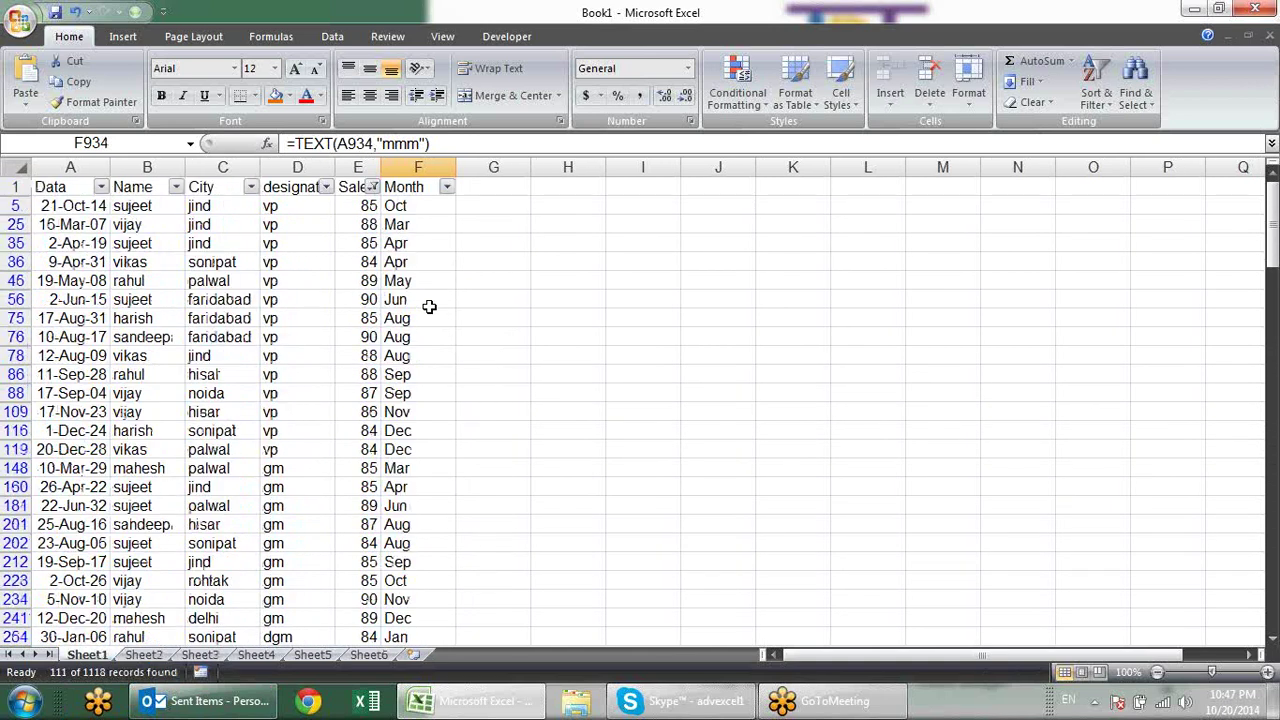
Step: Undo the Sales filter so every row shows again
click(372, 187)
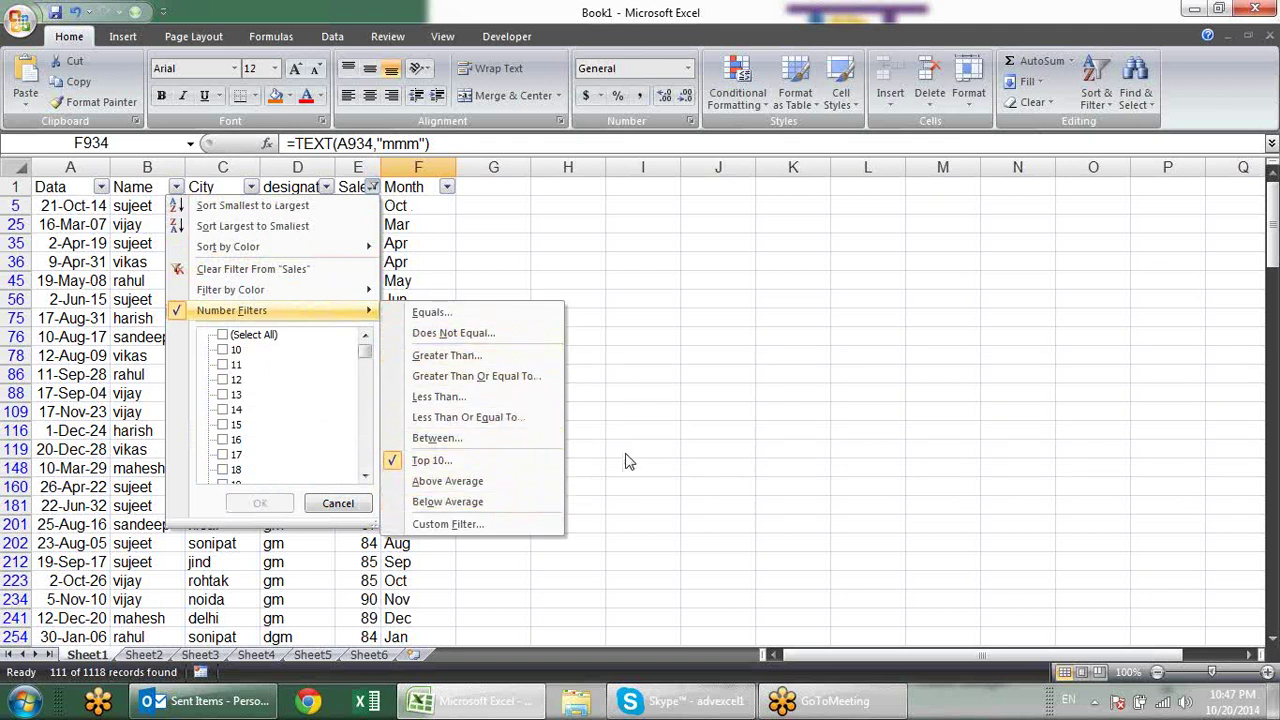
click(673, 381)
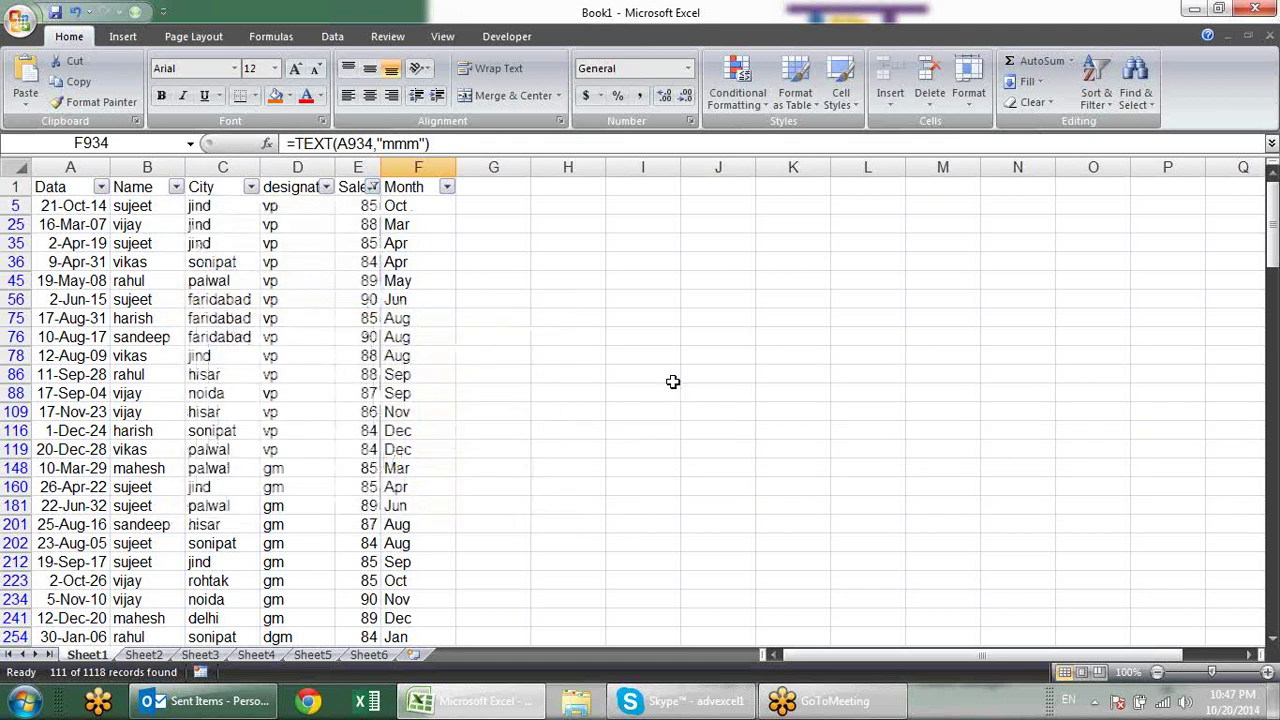
key(ctrl+z)
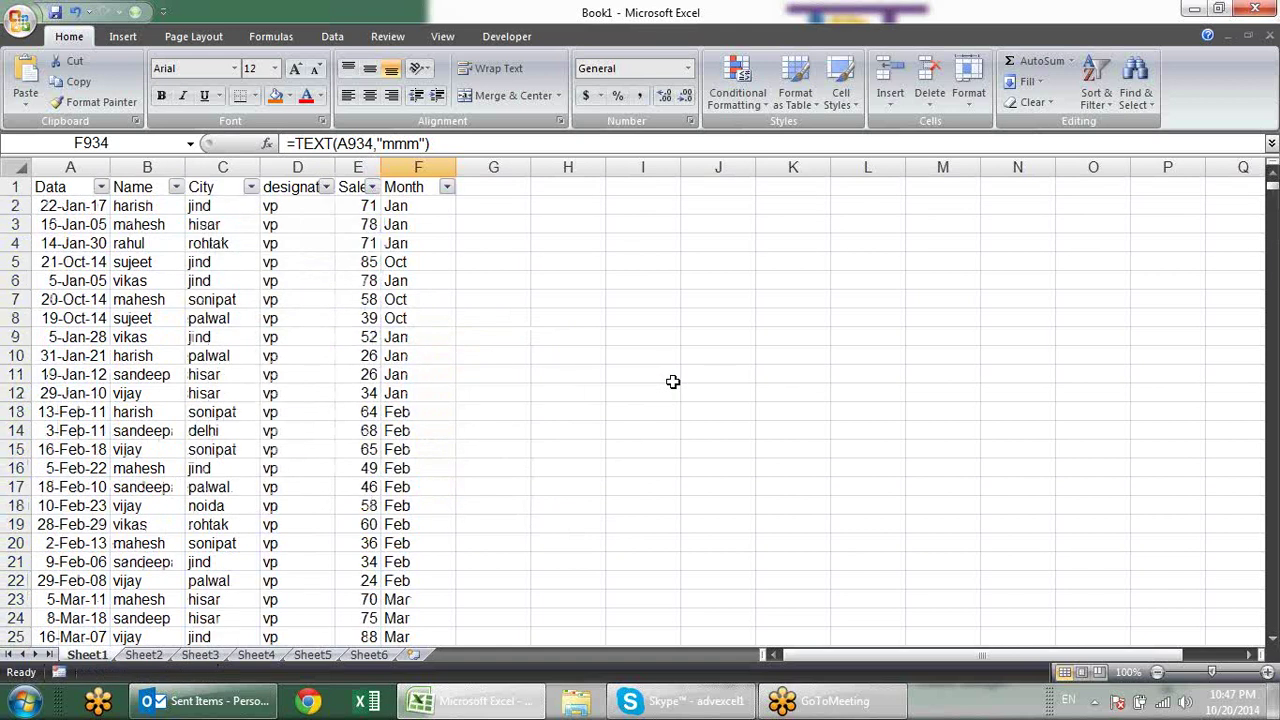
Step: Browse the Custom Filter operators for Sales, such as contains and does not contain, then cancel
click(372, 189)
mouse_move(270, 311)
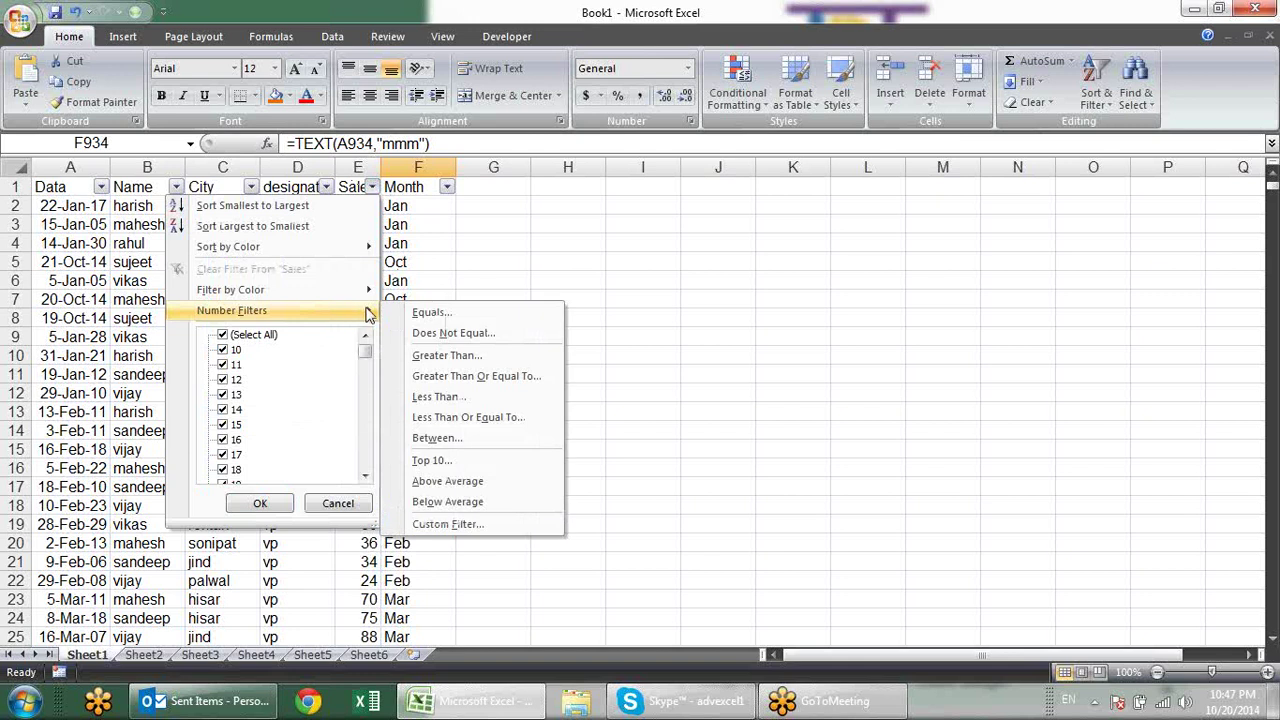
click(463, 524)
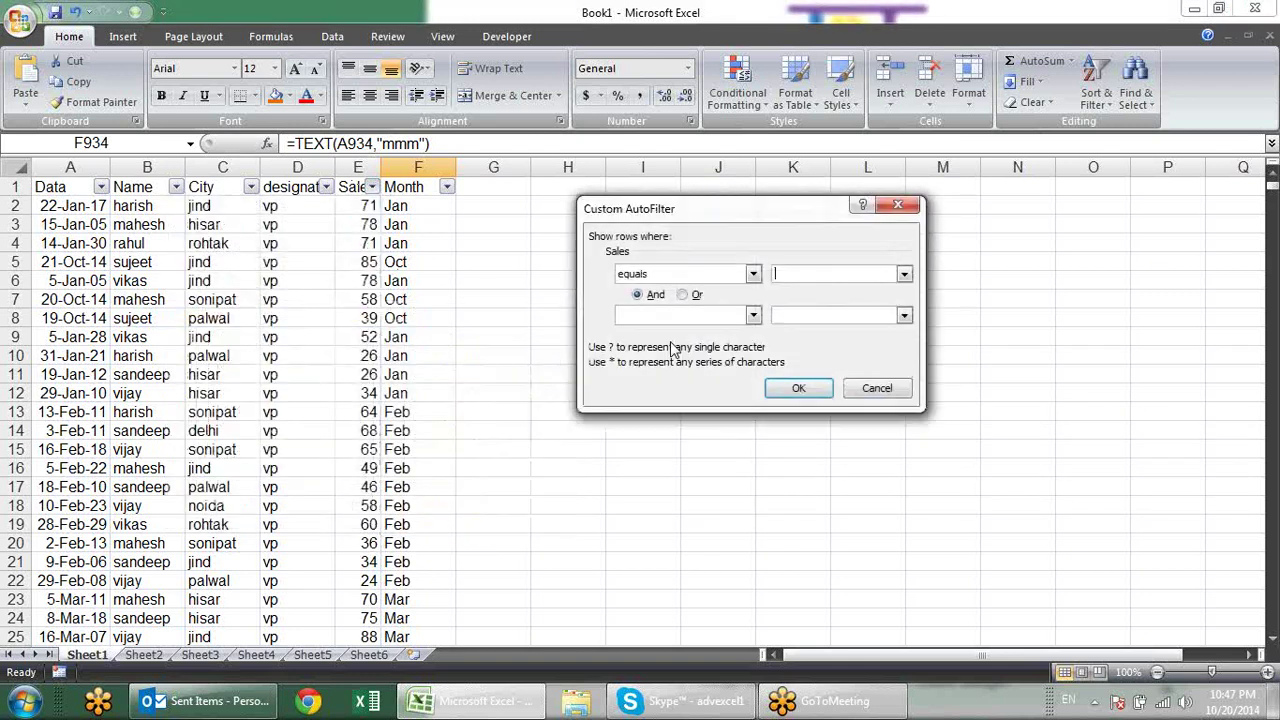
click(754, 274)
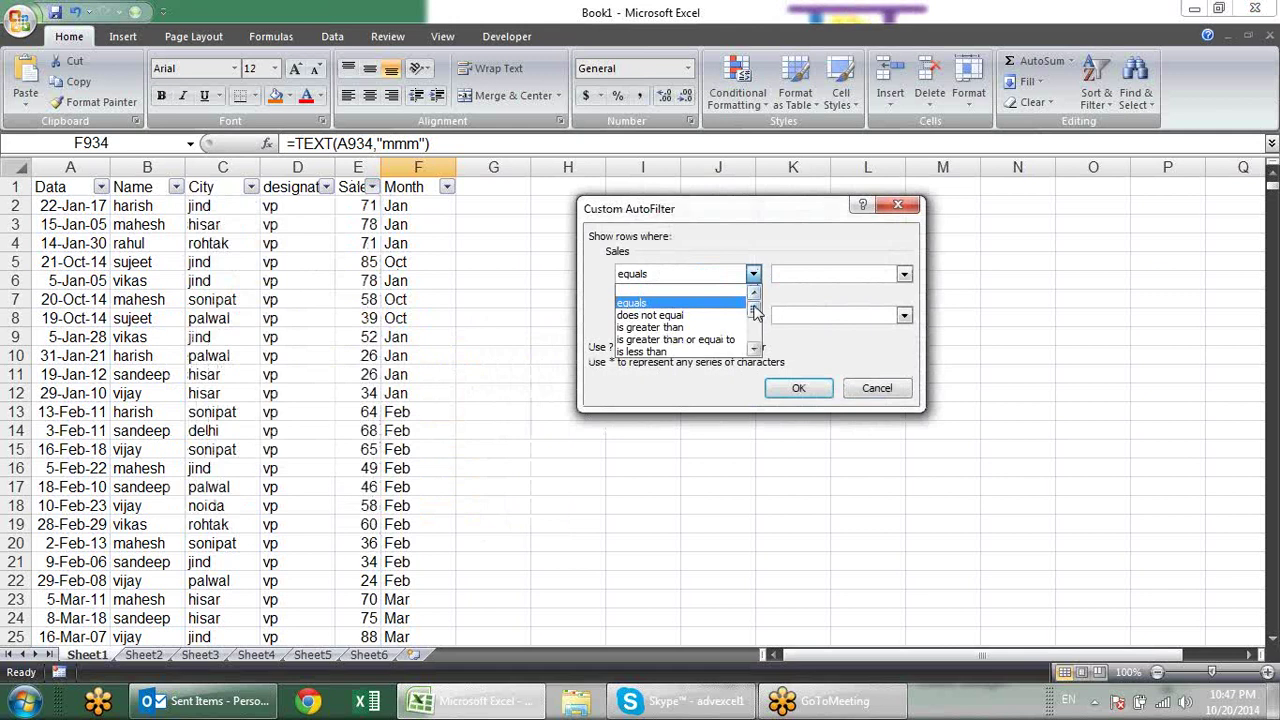
mouse_move(754, 312)
mouse_down()
mouse_move(757, 337)
mouse_move(757, 300)
mouse_up()
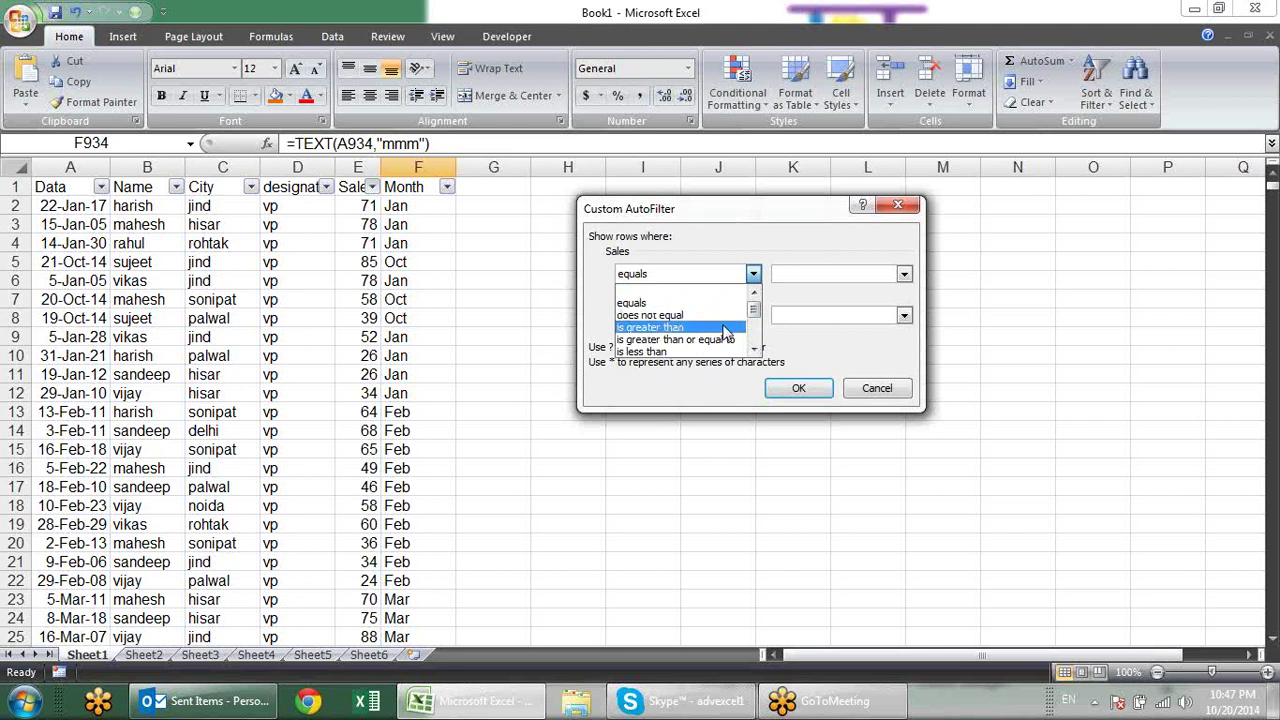
click(755, 350)
click(755, 350)
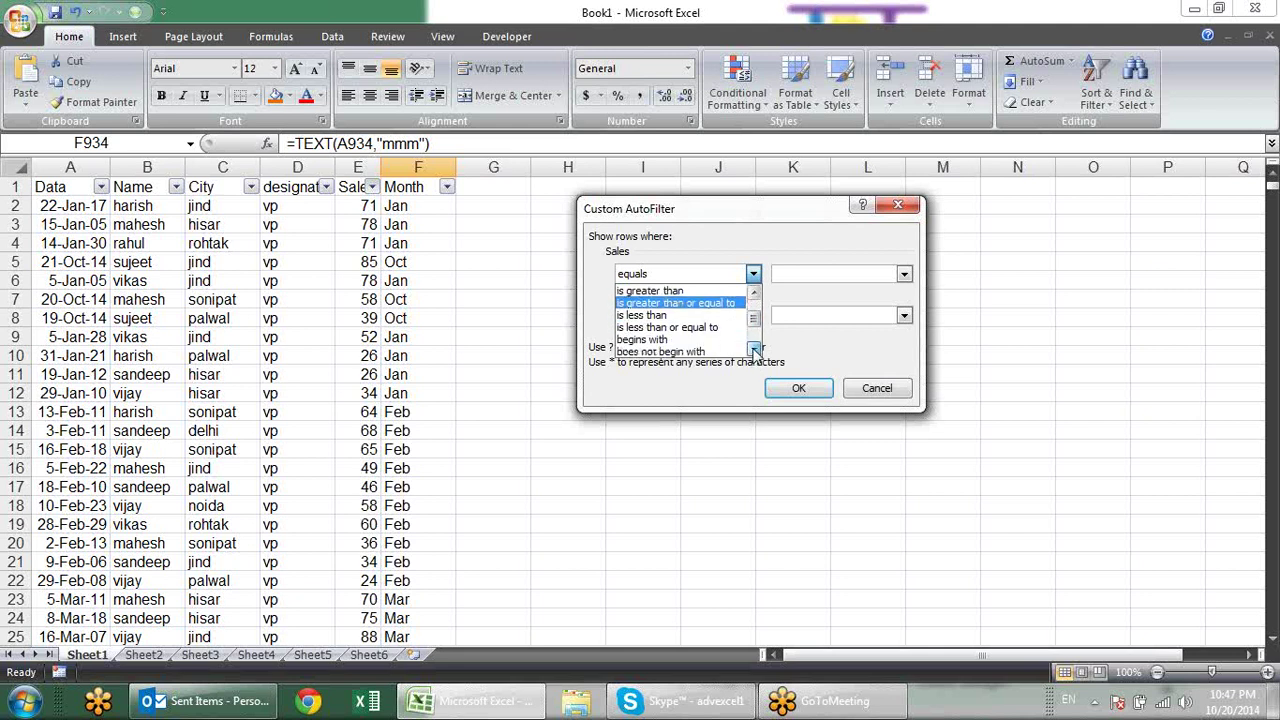
click(755, 350)
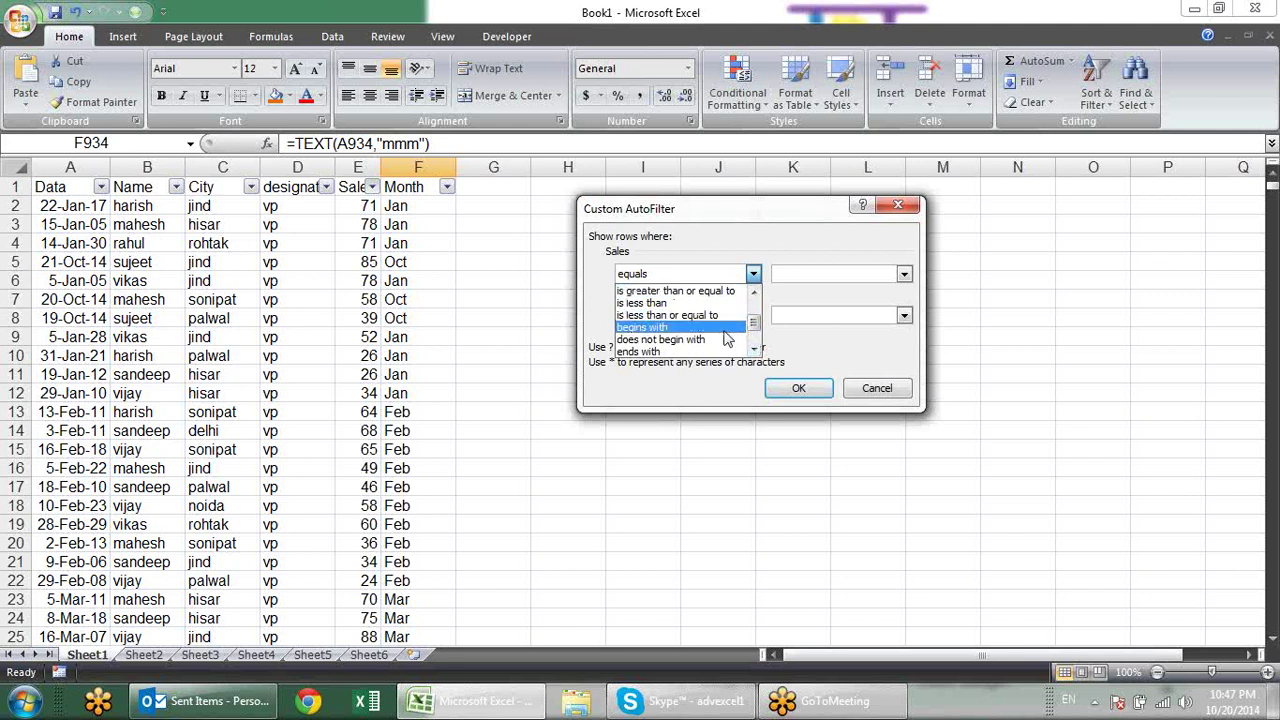
click(755, 348)
click(755, 348)
click(755, 348)
click(755, 348)
click(755, 348)
click(755, 350)
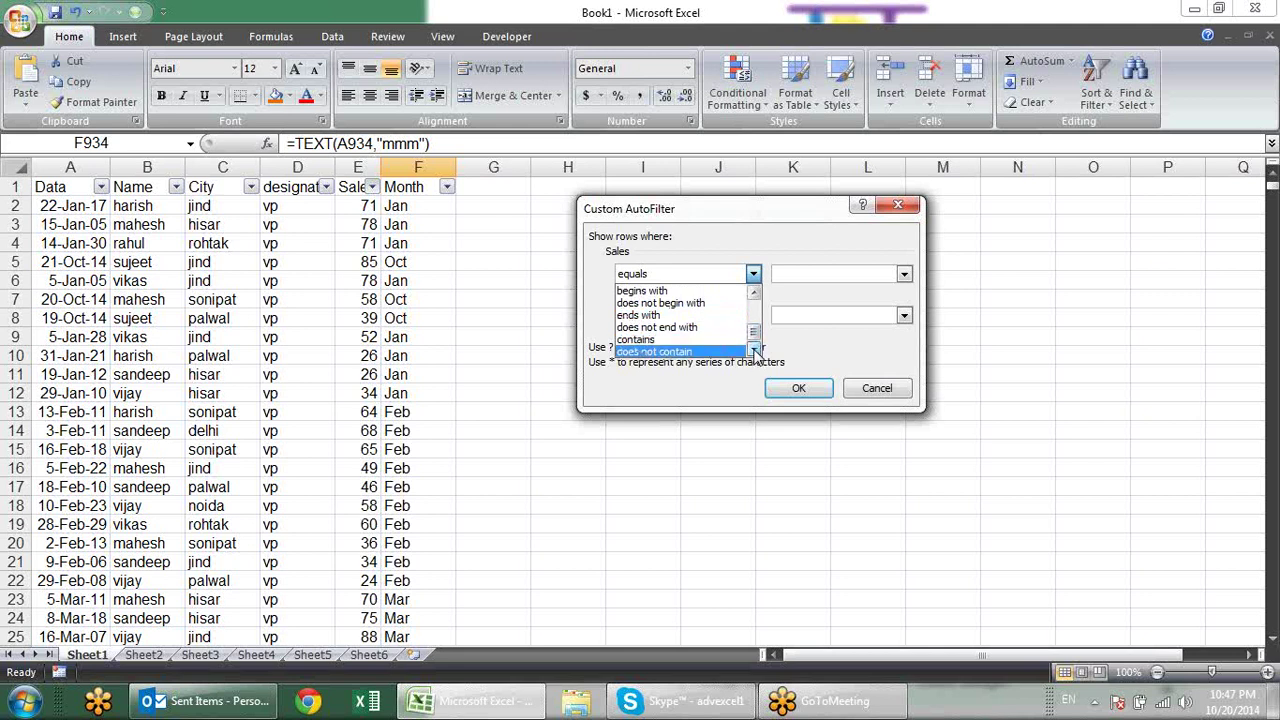
click(823, 350)
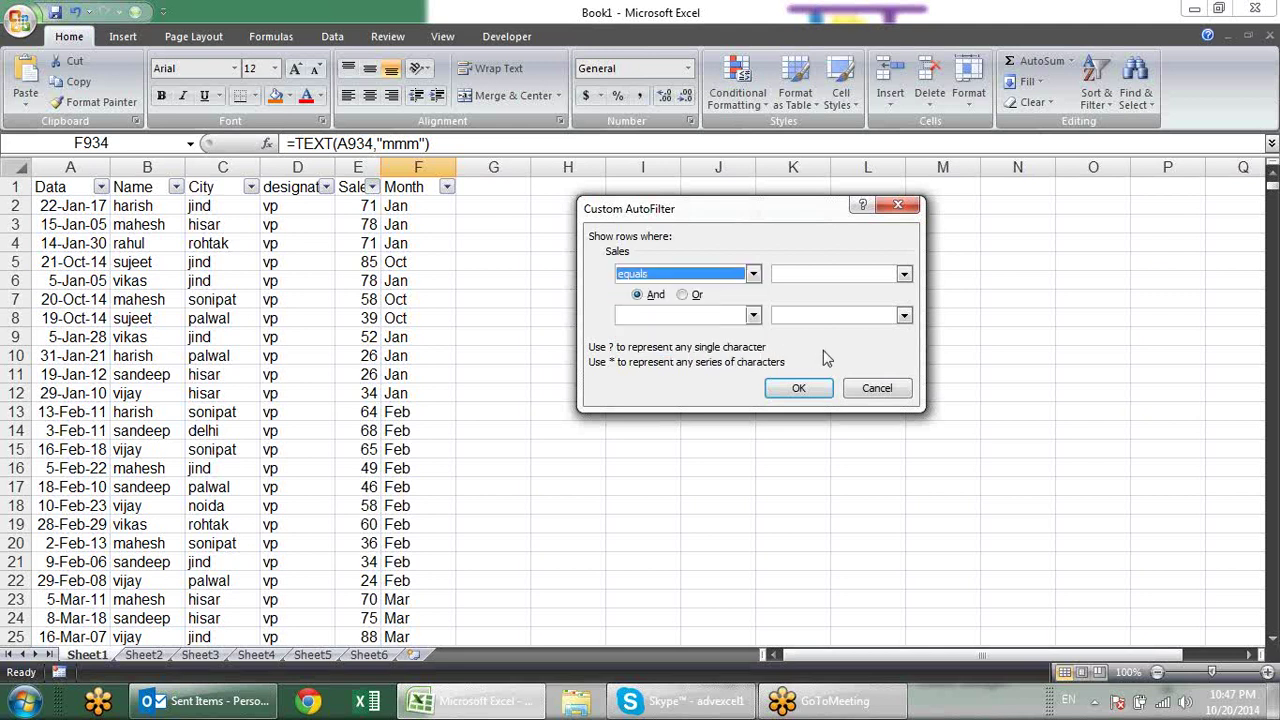
click(873, 396)
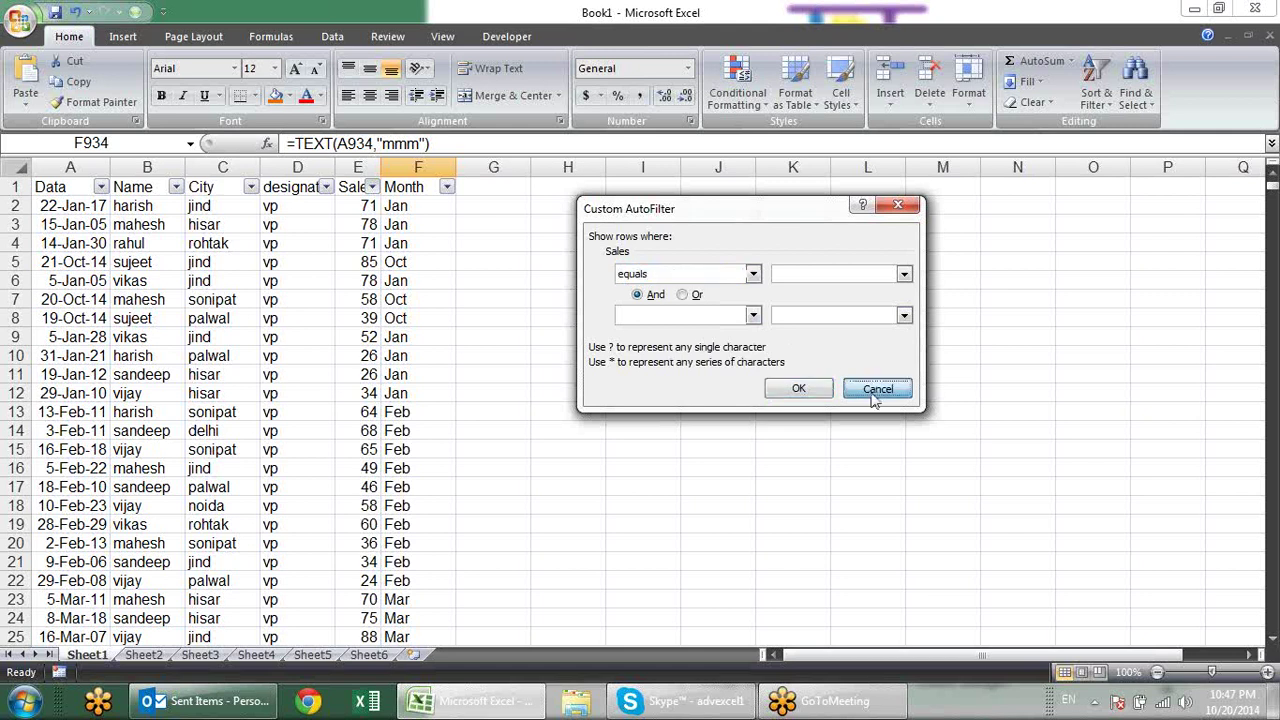
click(552, 299)
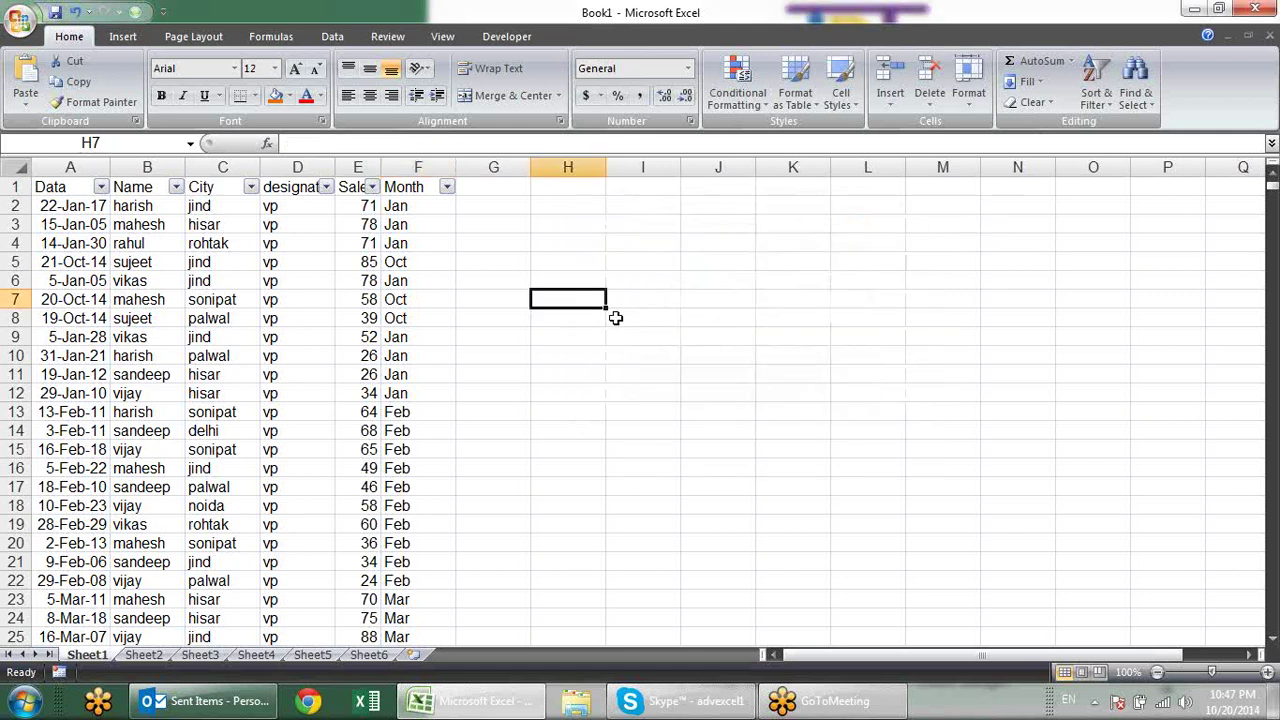
click(520, 263)
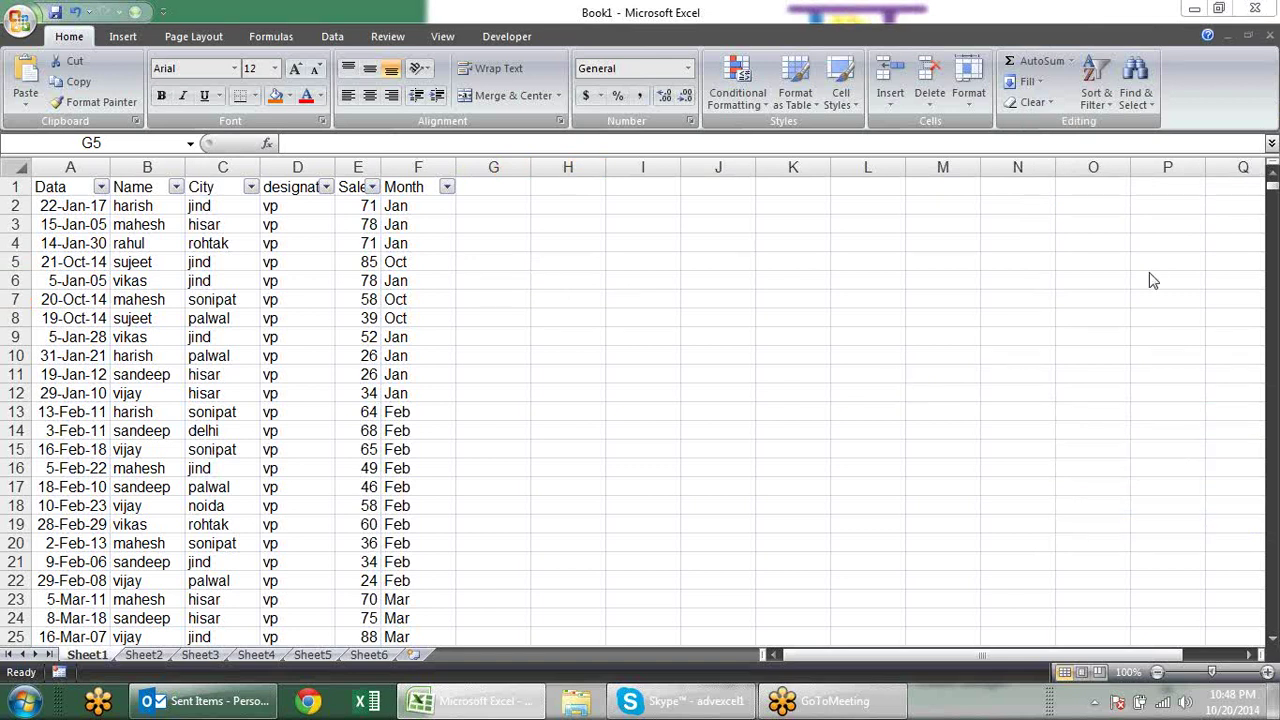
click(1240, 705)
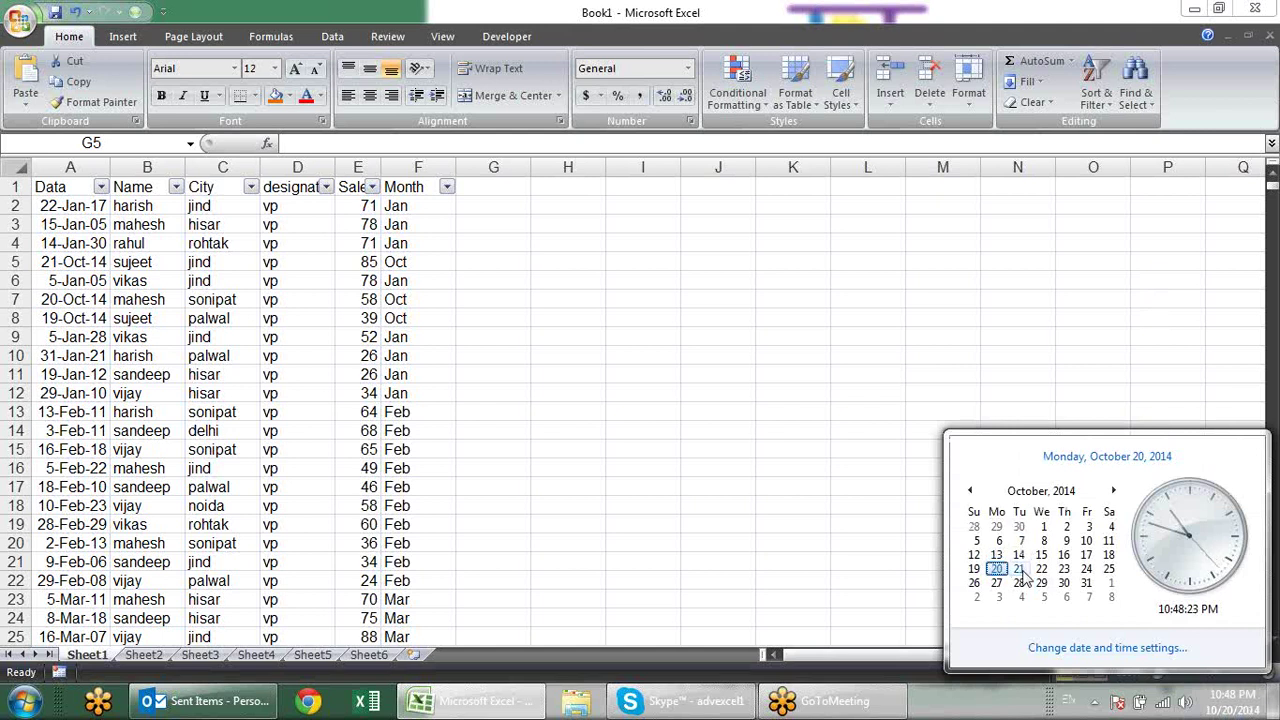
click(755, 100)
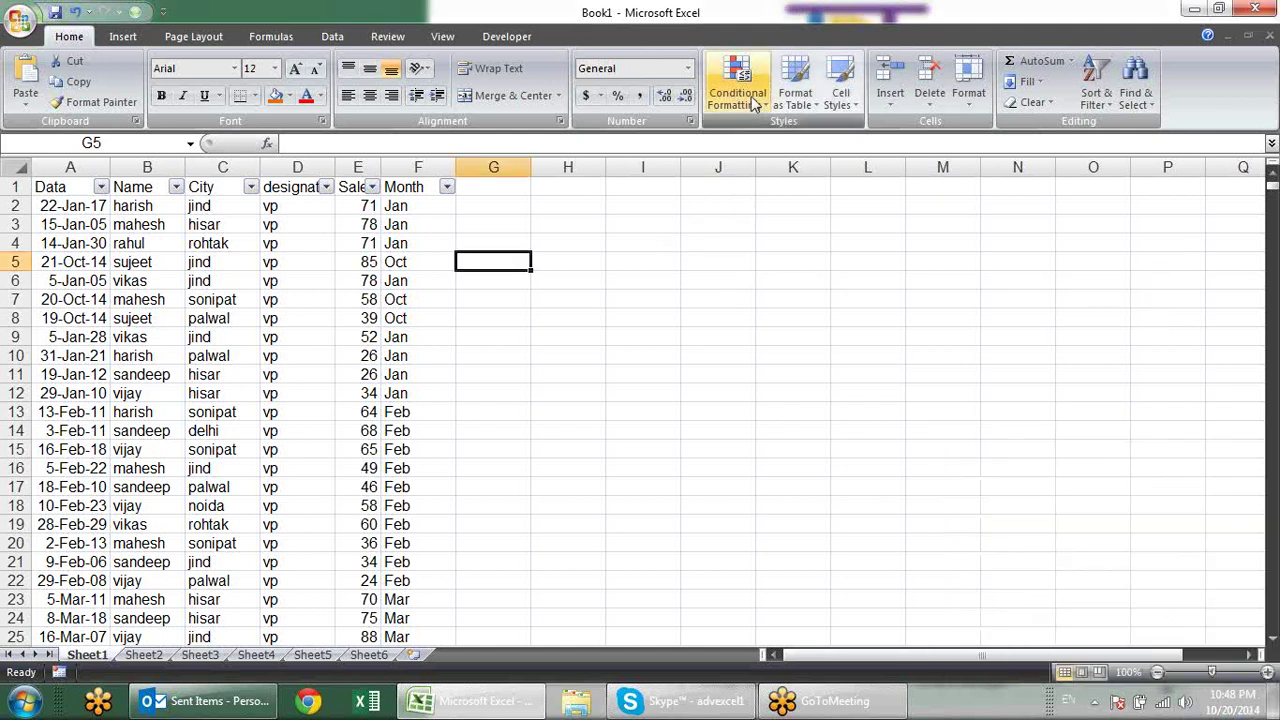
click(755, 103)
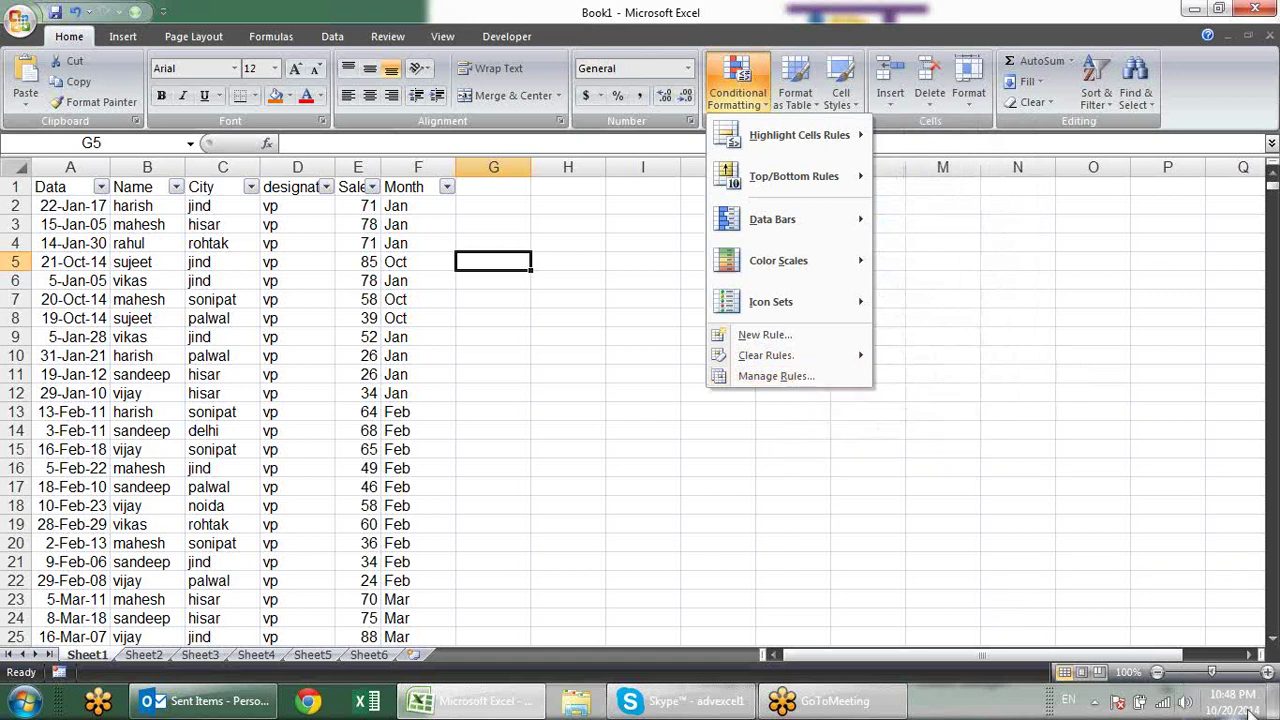
click(1204, 700)
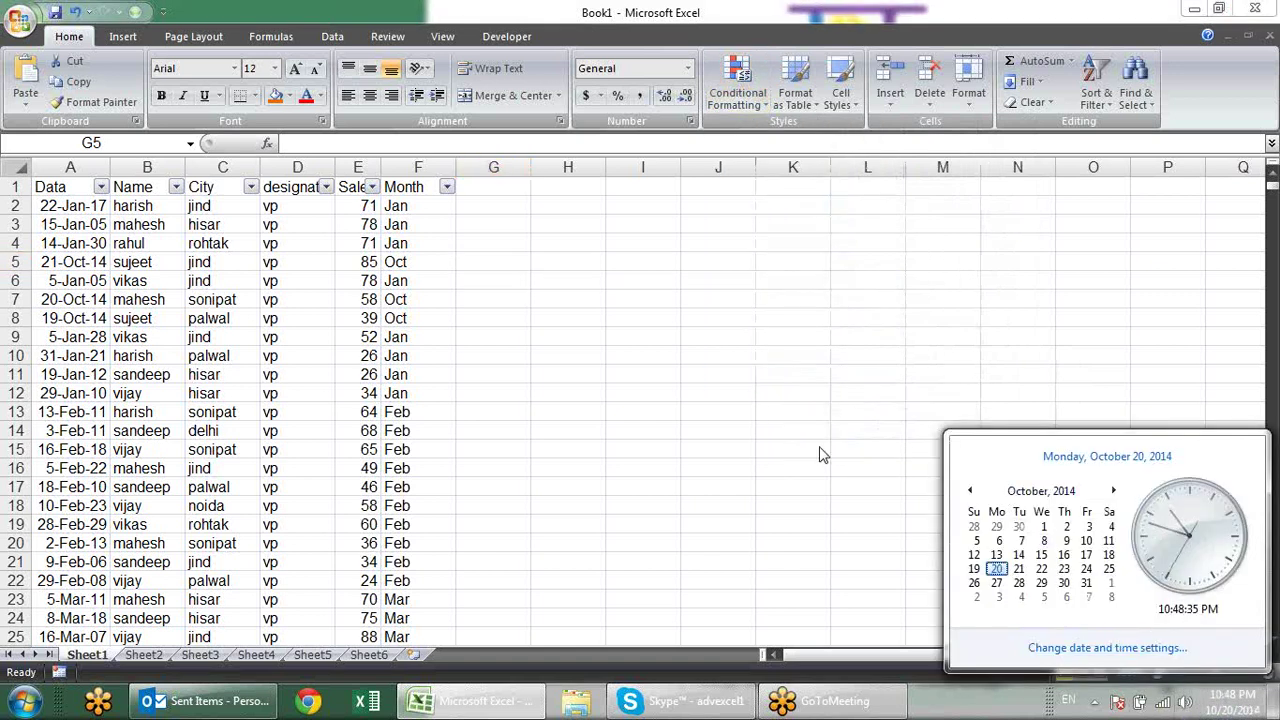
click(814, 357)
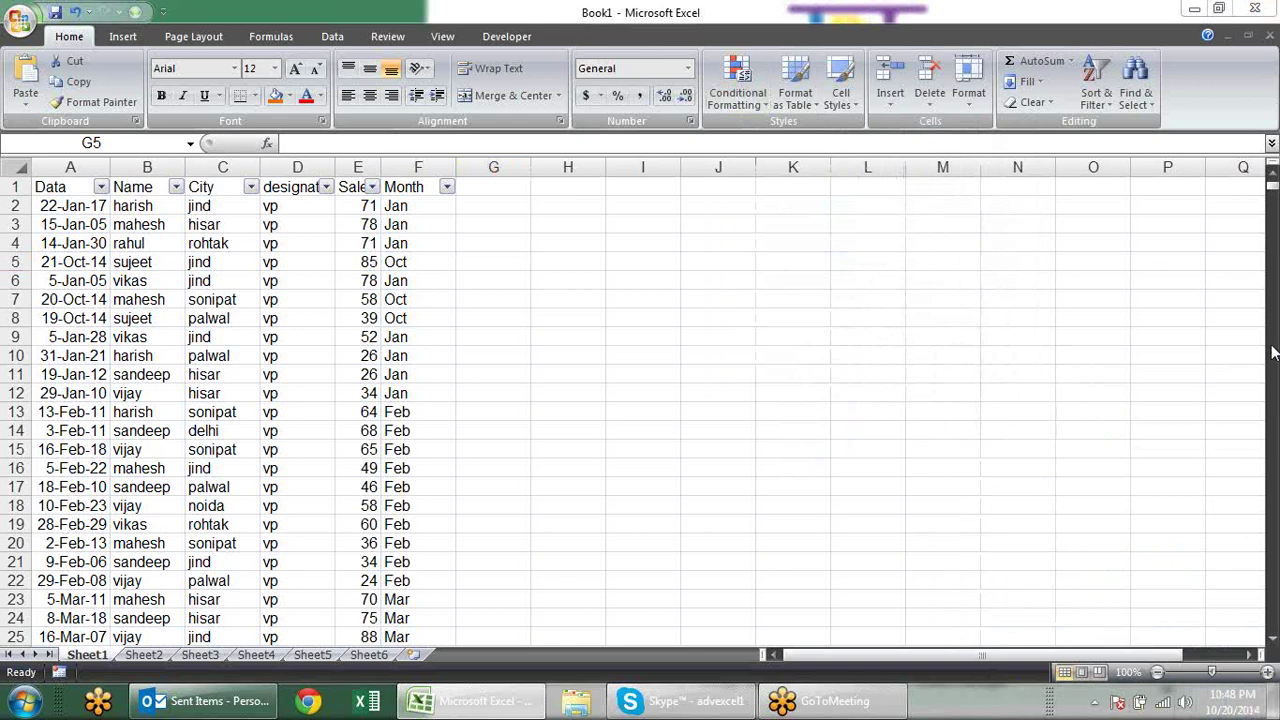